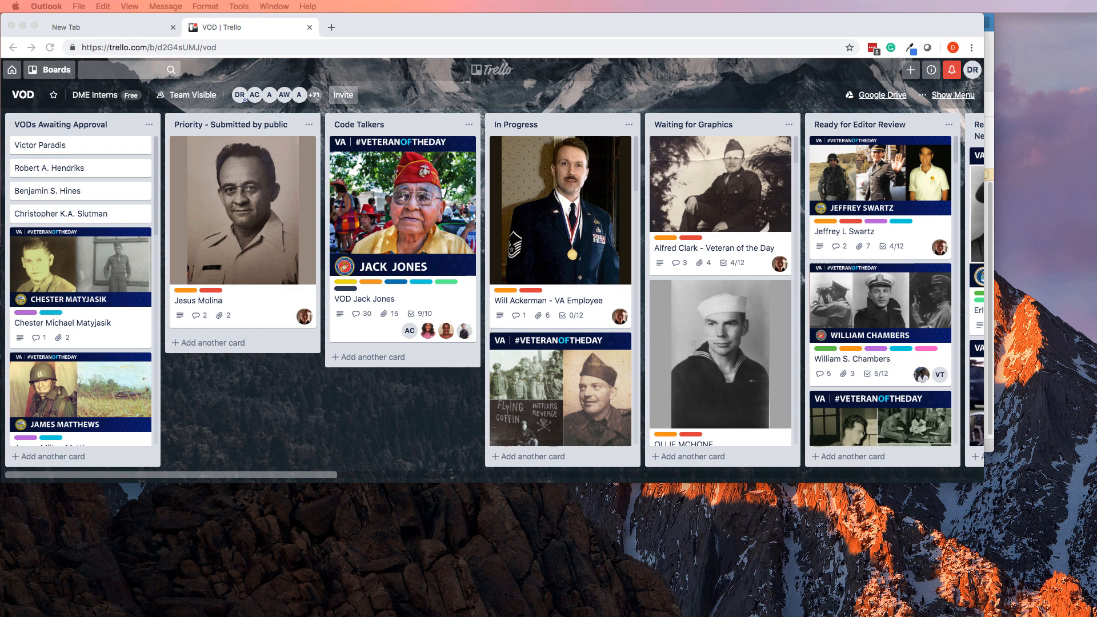
Bring Chrome to the front and scroll the VOD board sideways across its lists.
{"action": "left_click", "coordinate": [257, 475]}
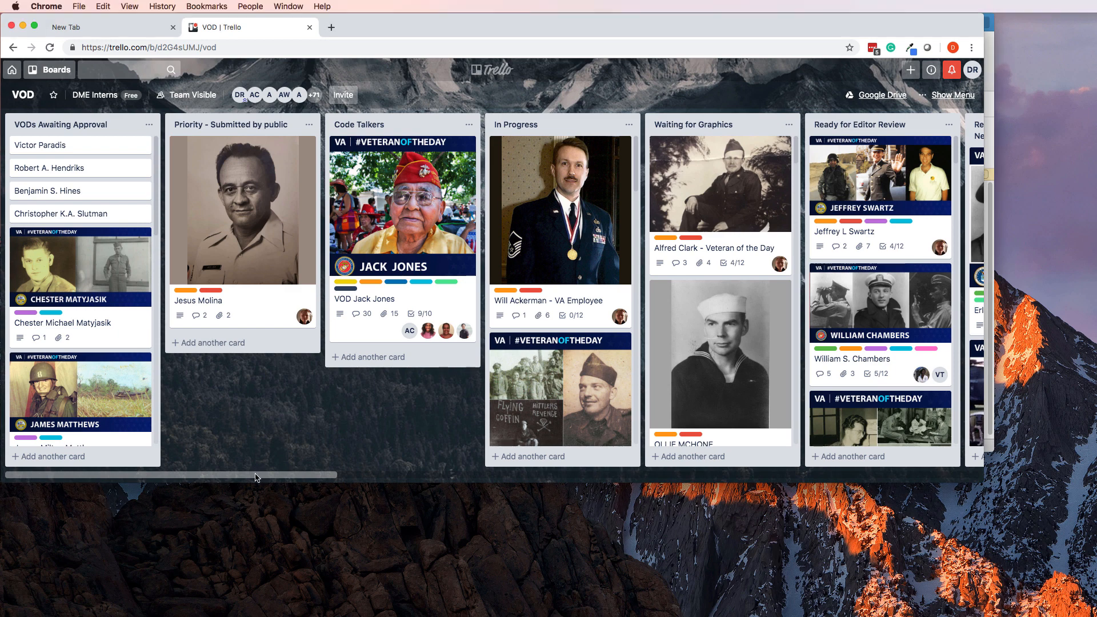
{"action": "left_click_drag", "start_coordinate": [306, 475], "coordinate": [558, 477]}
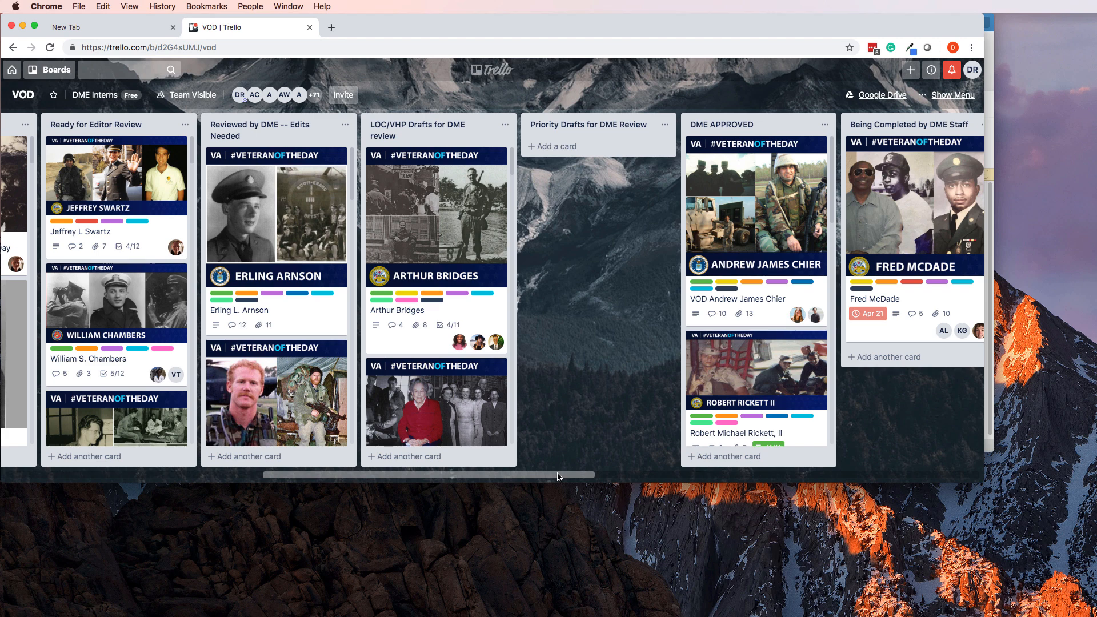
{"action": "left_click_drag", "start_coordinate": [558, 477], "coordinate": [568, 476]}
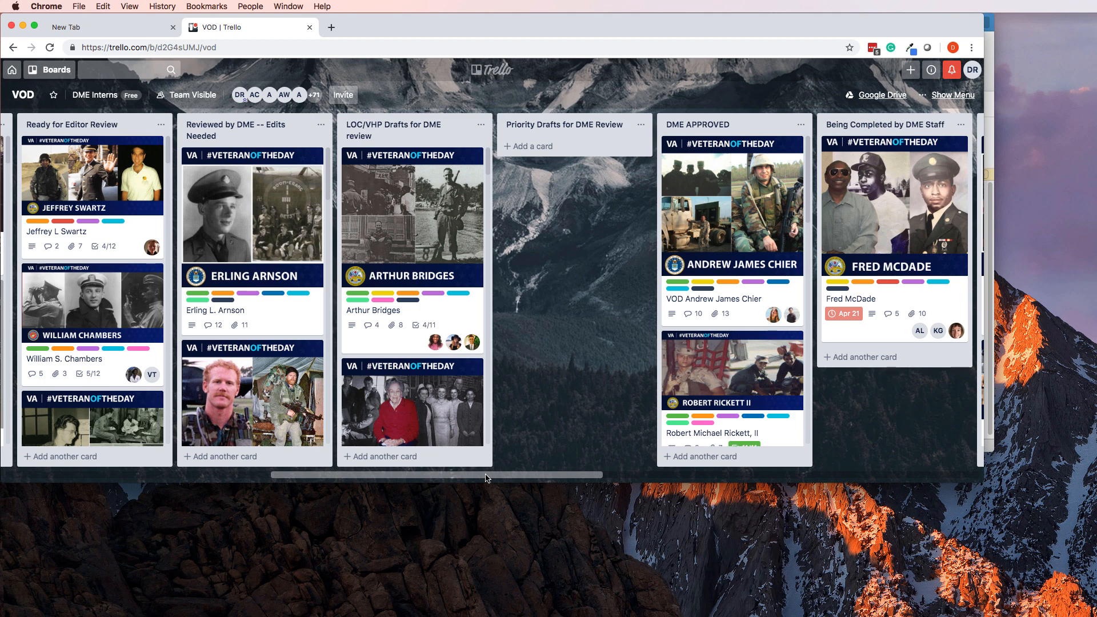
{"action": "left_click_drag", "start_coordinate": [486, 477], "coordinate": [338, 478]}
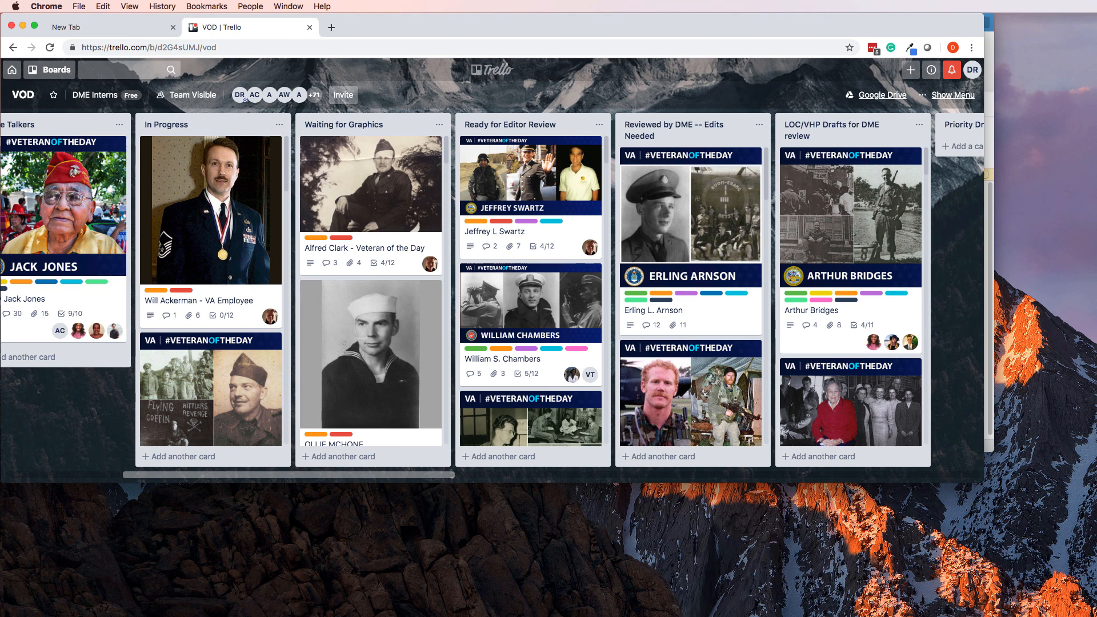
Enlarge the browser window so more of each list's cards are visible.
{"action": "left_click_drag", "start_coordinate": [980, 481], "coordinate": [1029, 542]}
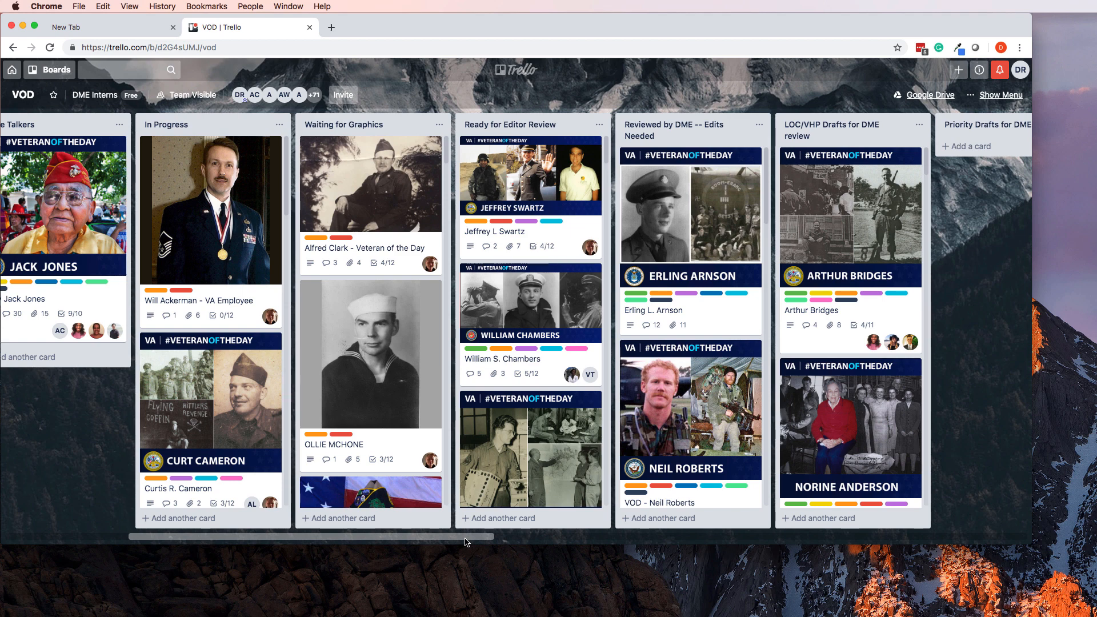
{"action": "left_click_drag", "start_coordinate": [467, 540], "coordinate": [382, 535]}
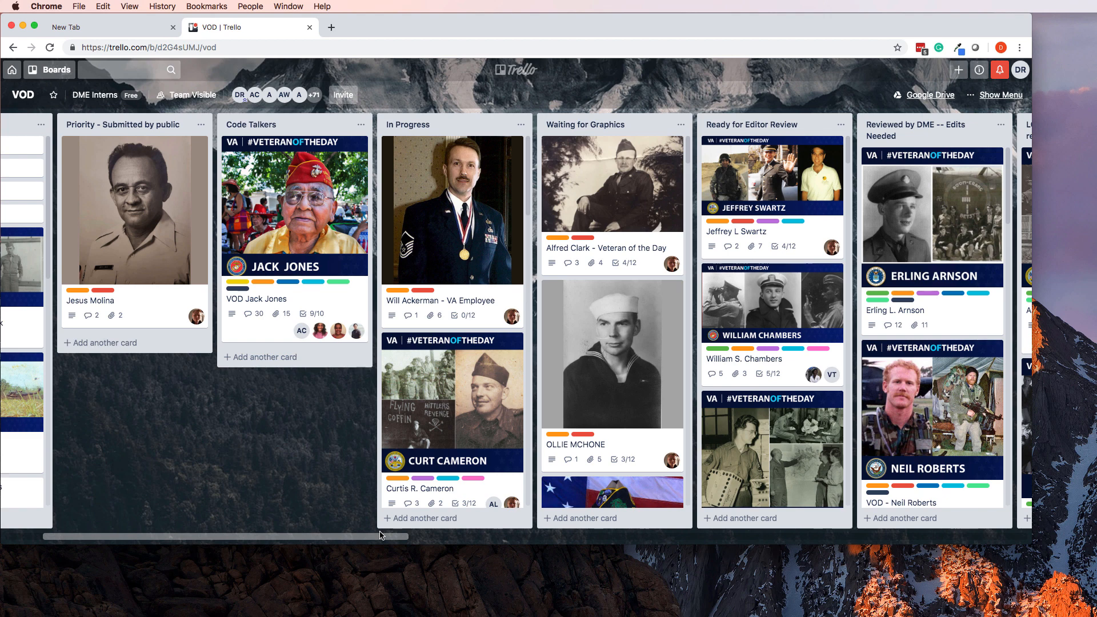
{"action": "left_click_drag", "start_coordinate": [382, 536], "coordinate": [390, 535]}
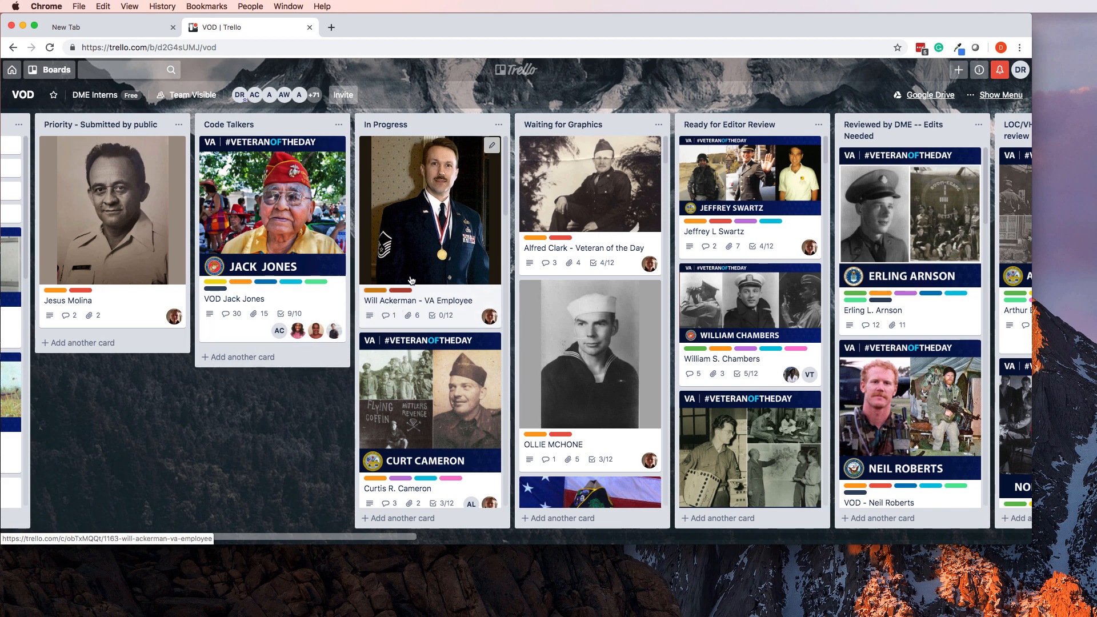
Open the veteran's VA Employee card in In Progress and look over its attachments and checklist.
{"action": "left_click", "coordinate": [398, 311]}
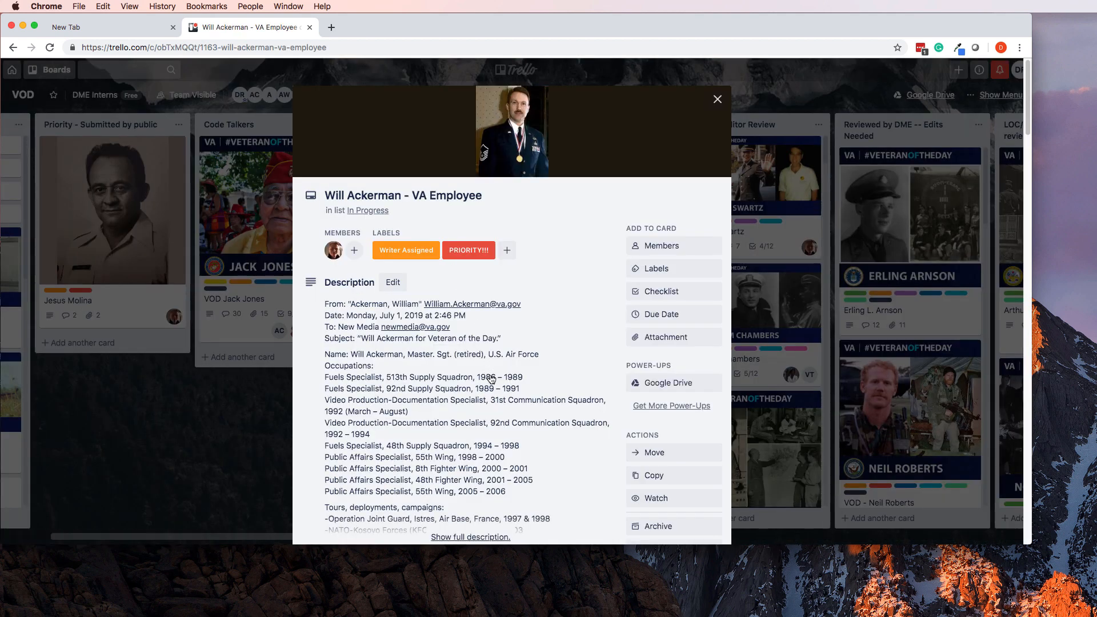
{"action": "scroll", "coordinate": [491, 380], "scroll_direction": "down", "scroll_amount": 8}
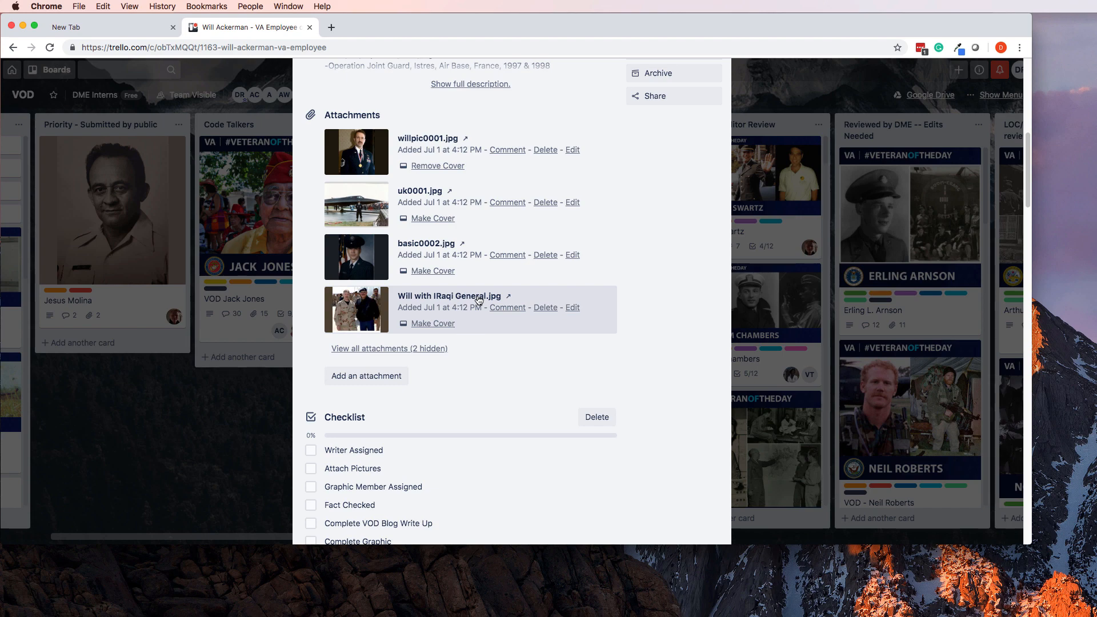
{"action": "scroll", "coordinate": [478, 299], "scroll_direction": "up", "scroll_amount": 8}
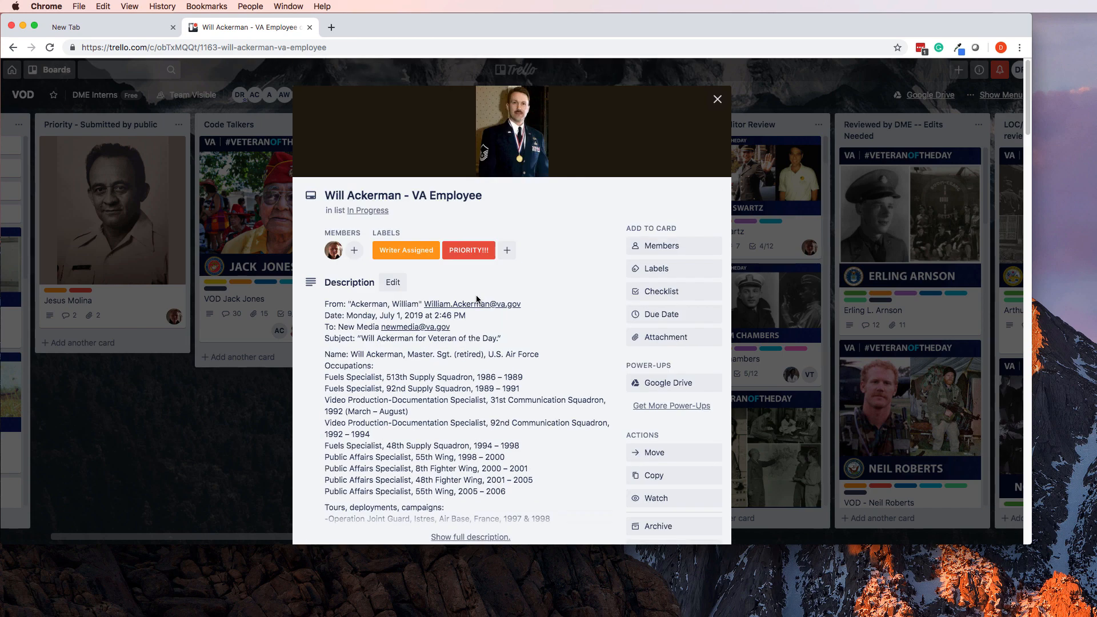
{"action": "scroll", "coordinate": [475, 289], "scroll_direction": "down", "scroll_amount": 15}
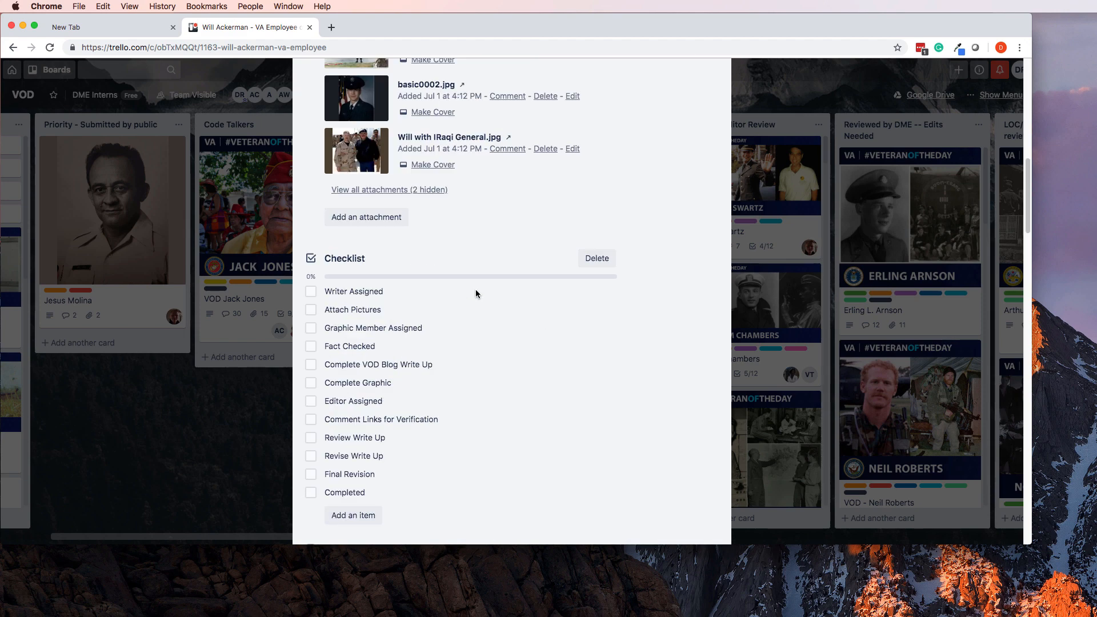
{"action": "scroll", "coordinate": [475, 289], "scroll_direction": "up", "scroll_amount": 10}
{"action": "scroll", "coordinate": [477, 292], "scroll_direction": "down", "scroll_amount": 7}
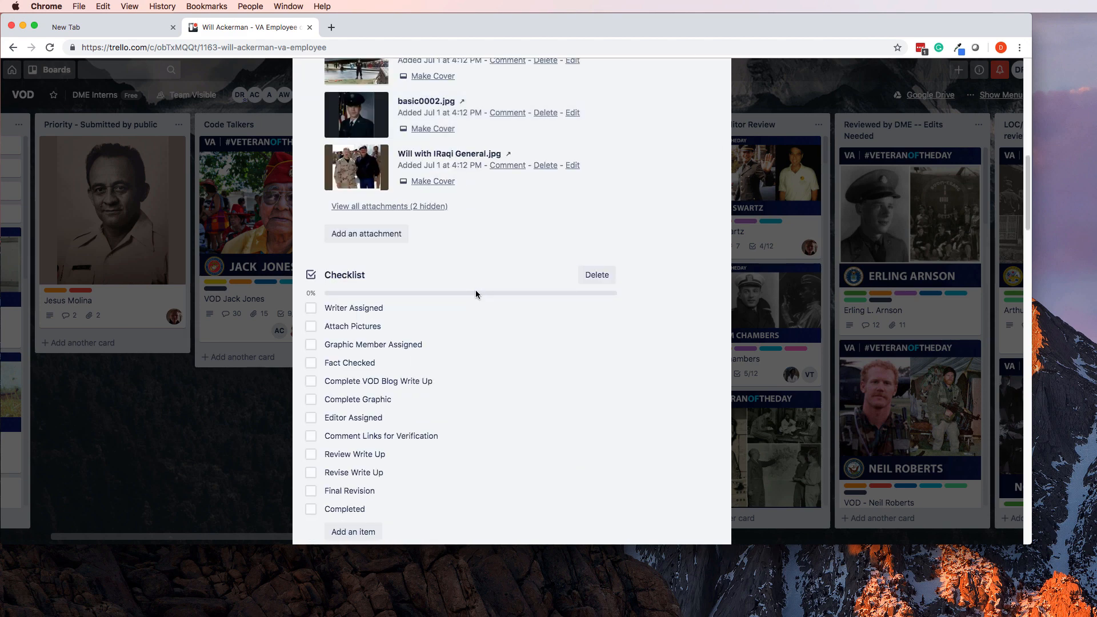
{"action": "scroll", "coordinate": [373, 169], "scroll_direction": "up", "scroll_amount": 2}
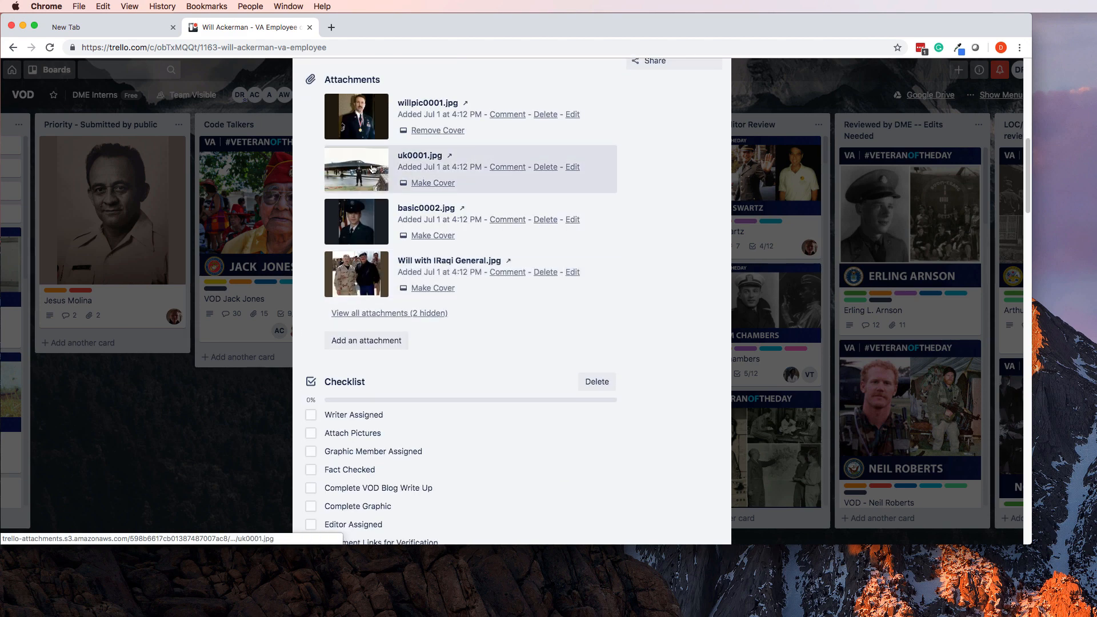
{"action": "scroll", "coordinate": [373, 169], "scroll_direction": "up", "scroll_amount": 3}
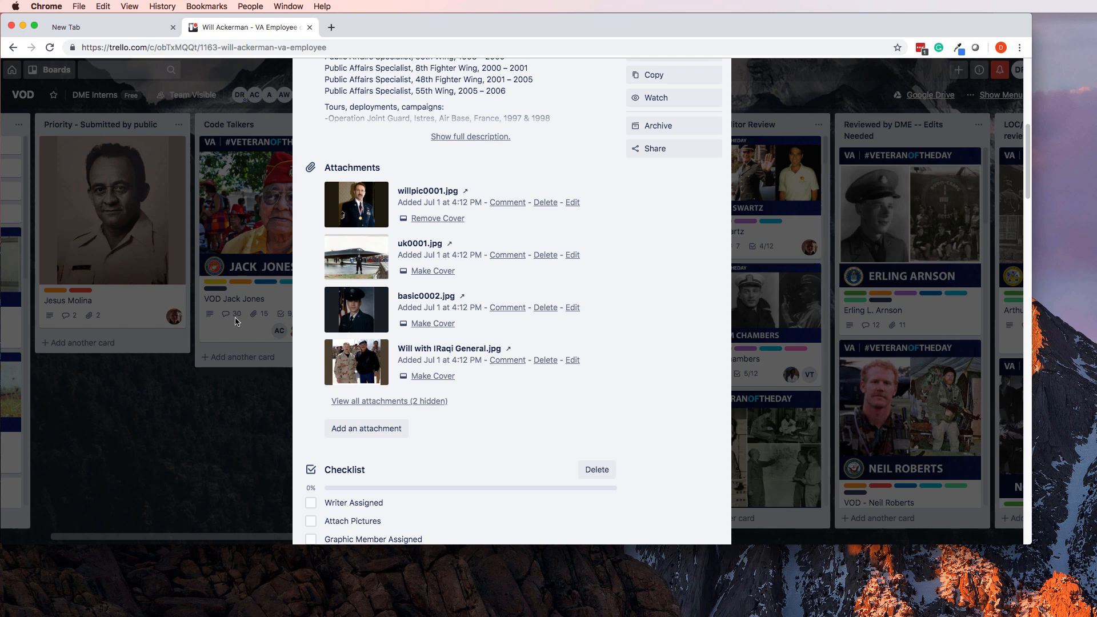
Close the card and scroll through the Waiting for Graphics list.
{"action": "left_click", "coordinate": [215, 412]}
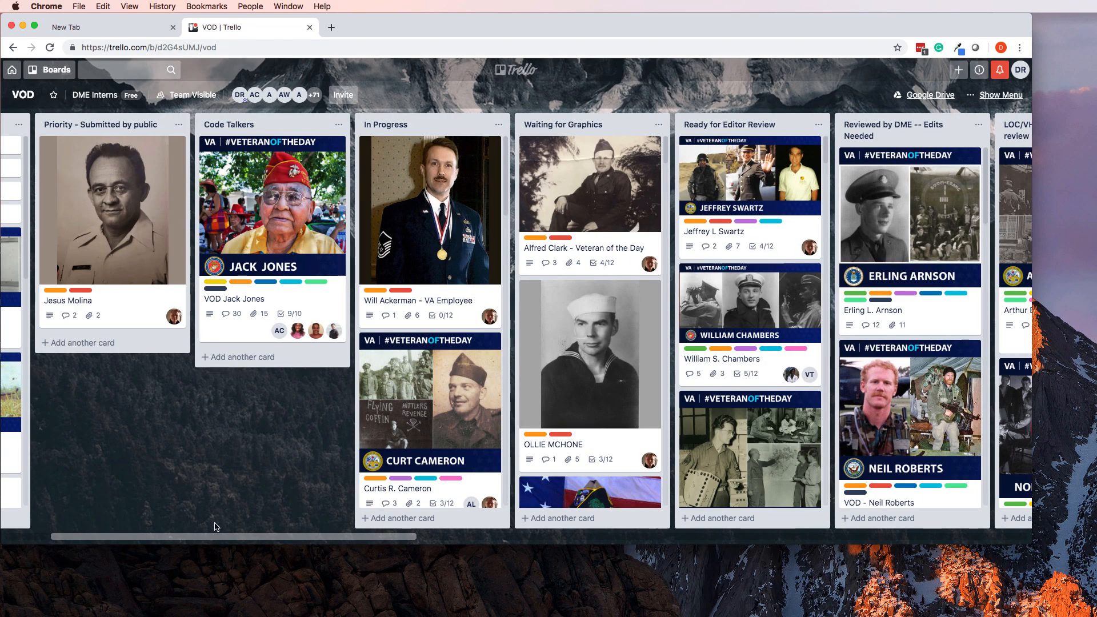
{"action": "mouse_move", "coordinate": [212, 540]}
{"action": "left_mouse_down"}
{"action": "mouse_move", "coordinate": [147, 540]}
{"action": "mouse_move", "coordinate": [229, 540]}
{"action": "left_mouse_up"}
{"action": "scroll", "coordinate": [519, 200], "scroll_direction": "down", "scroll_amount": 10}
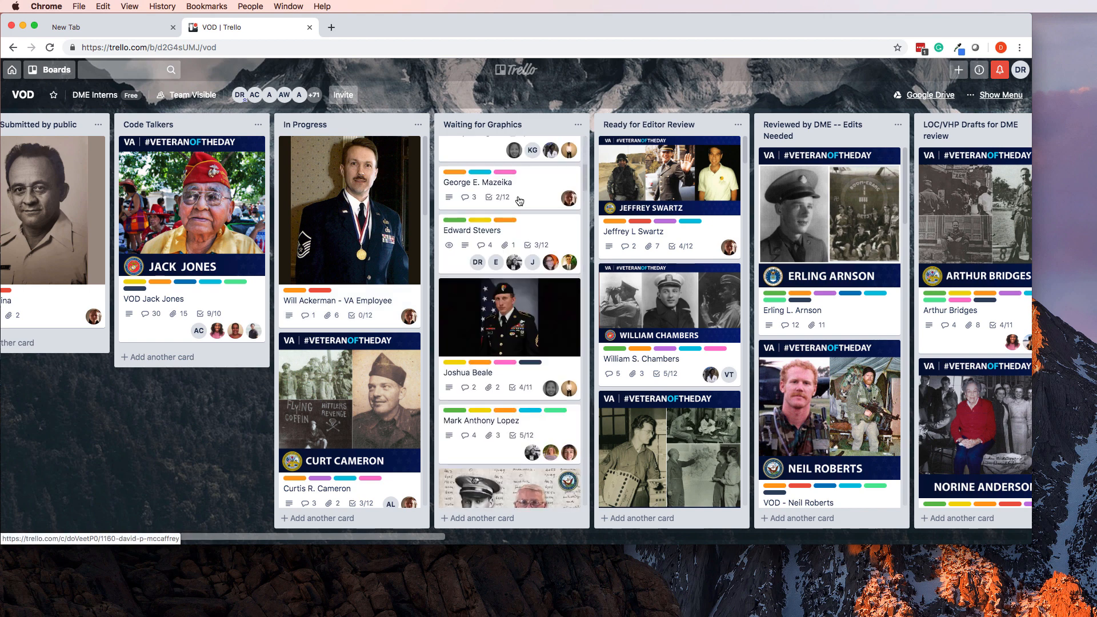
{"action": "scroll", "coordinate": [520, 200], "scroll_direction": "down", "scroll_amount": 10}
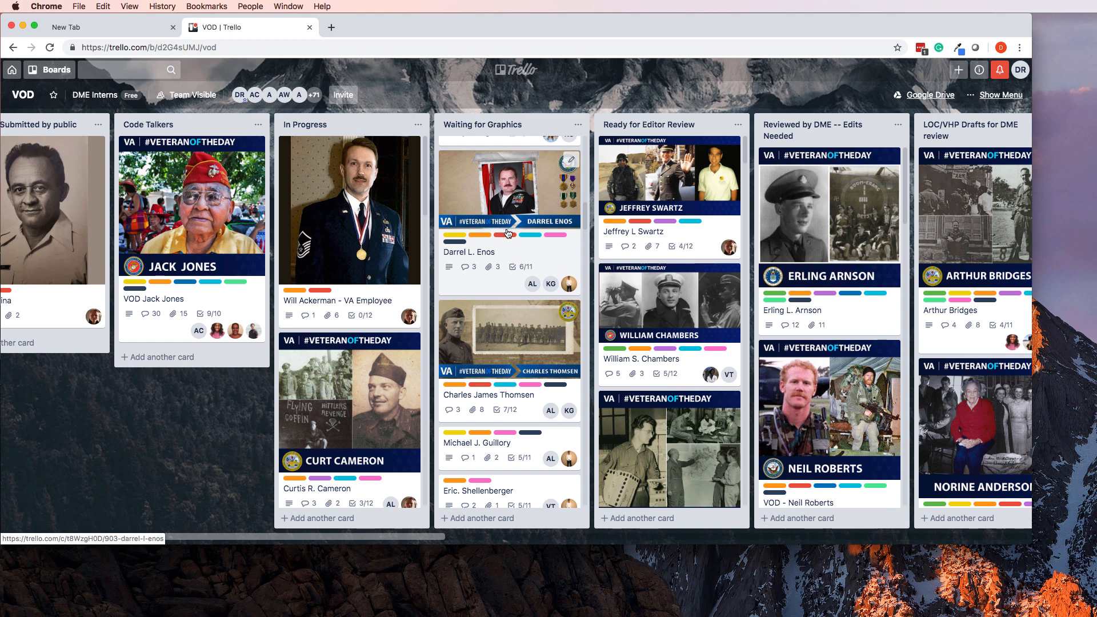
{"action": "scroll", "coordinate": [508, 233], "scroll_direction": "up", "scroll_amount": 2}
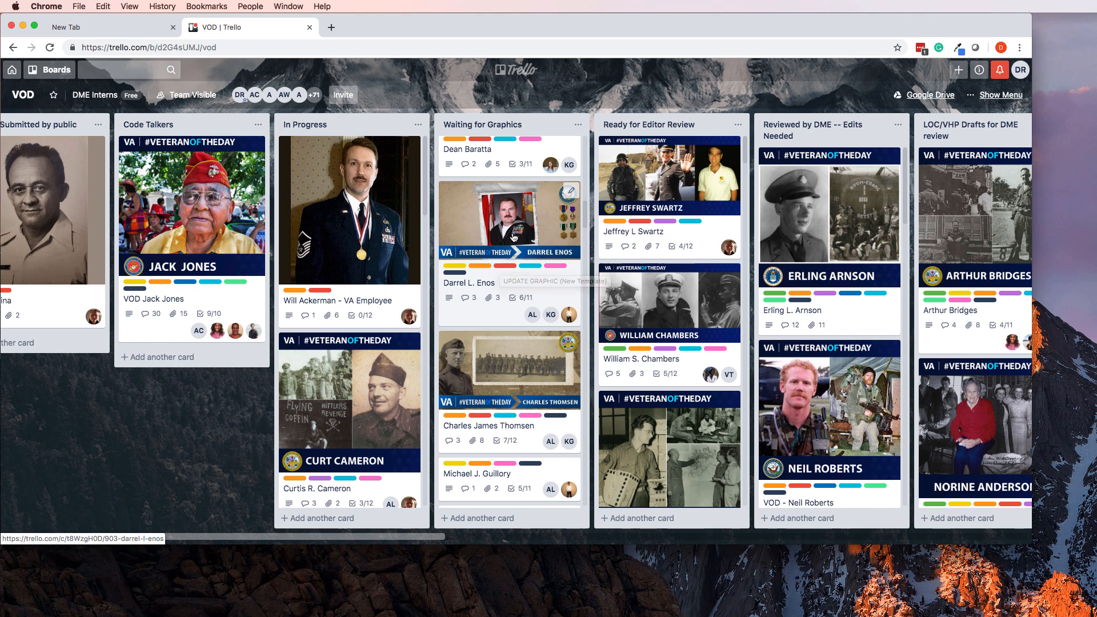
Open quick editing on a Waiting for Graphics card, cancel without changes, and keep scrolling the list.
{"action": "key", "text": "e"}
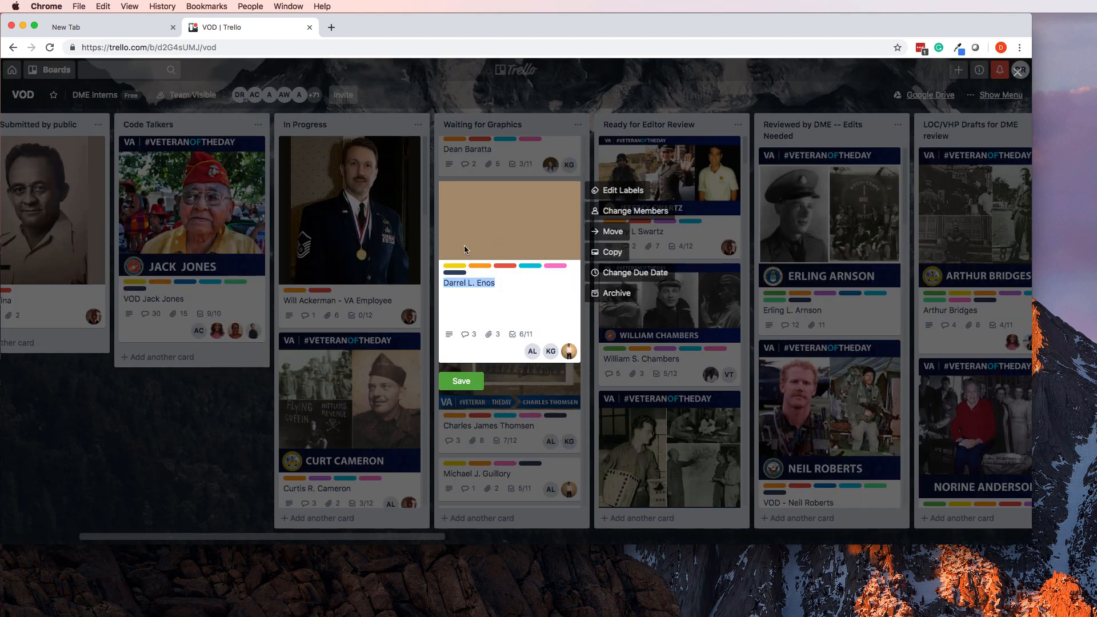
{"action": "left_click", "coordinate": [210, 414]}
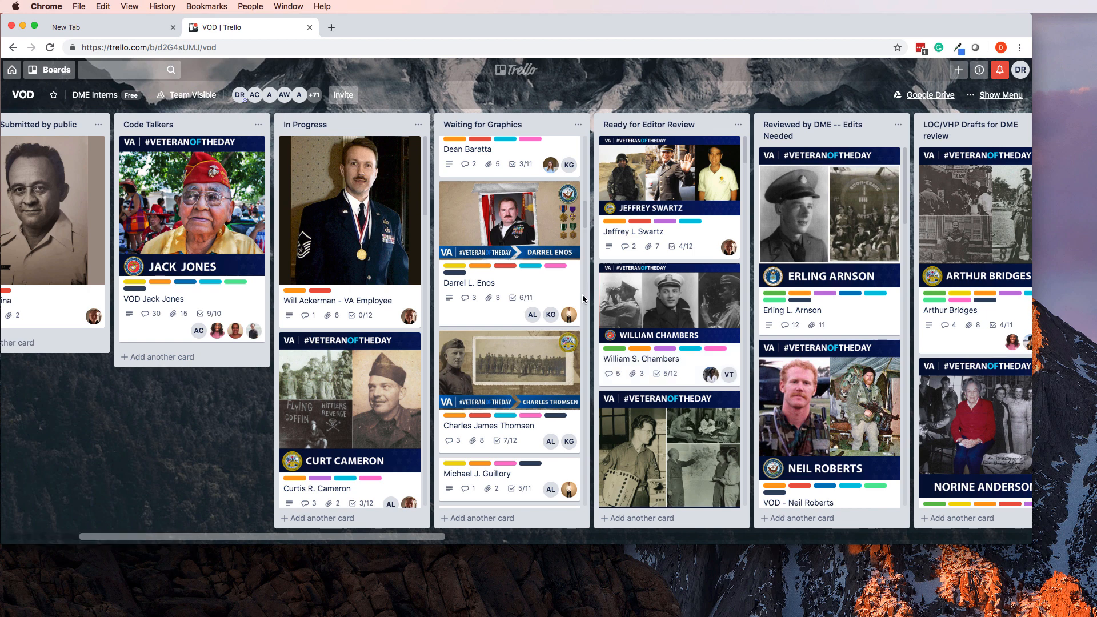
{"action": "scroll", "coordinate": [547, 331], "scroll_direction": "down", "scroll_amount": 10}
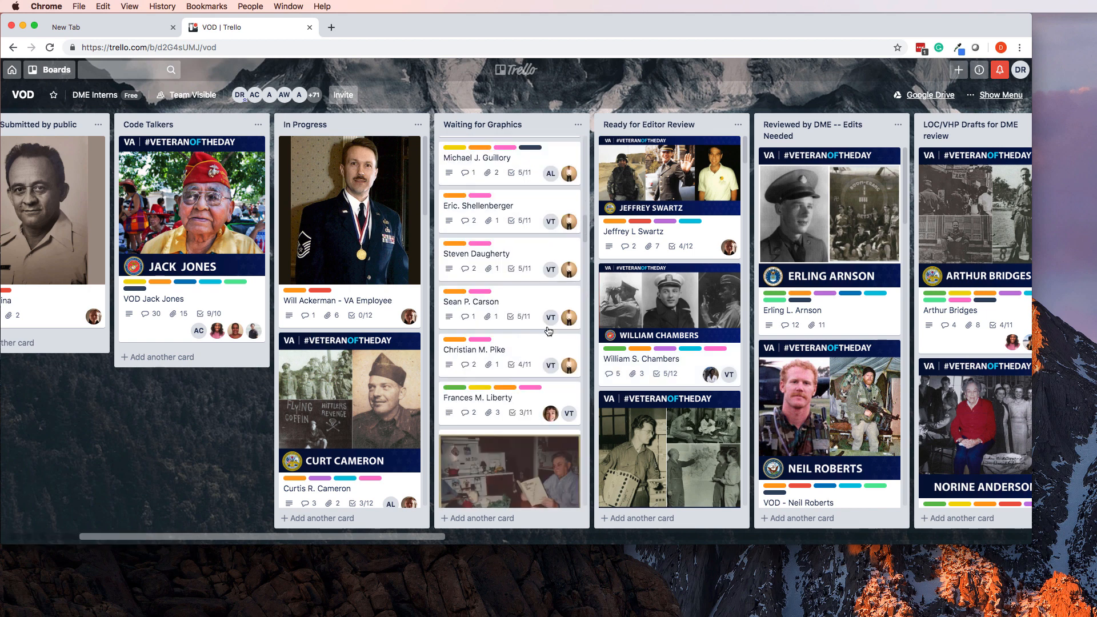
{"action": "scroll", "coordinate": [548, 331], "scroll_direction": "down", "scroll_amount": 10}
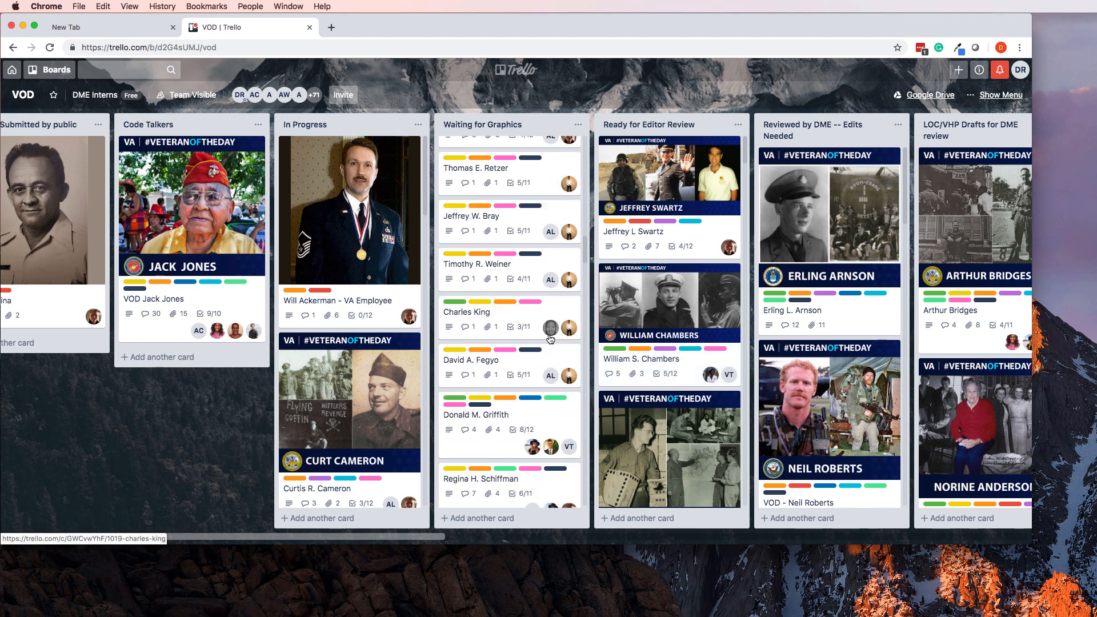
Open a veteran's Waiting for Graphics card and follow its eodwarriorfoundation.org description link.
{"action": "left_click", "coordinate": [490, 271]}
{"action": "scroll", "coordinate": [486, 347], "scroll_direction": "down", "scroll_amount": 15}
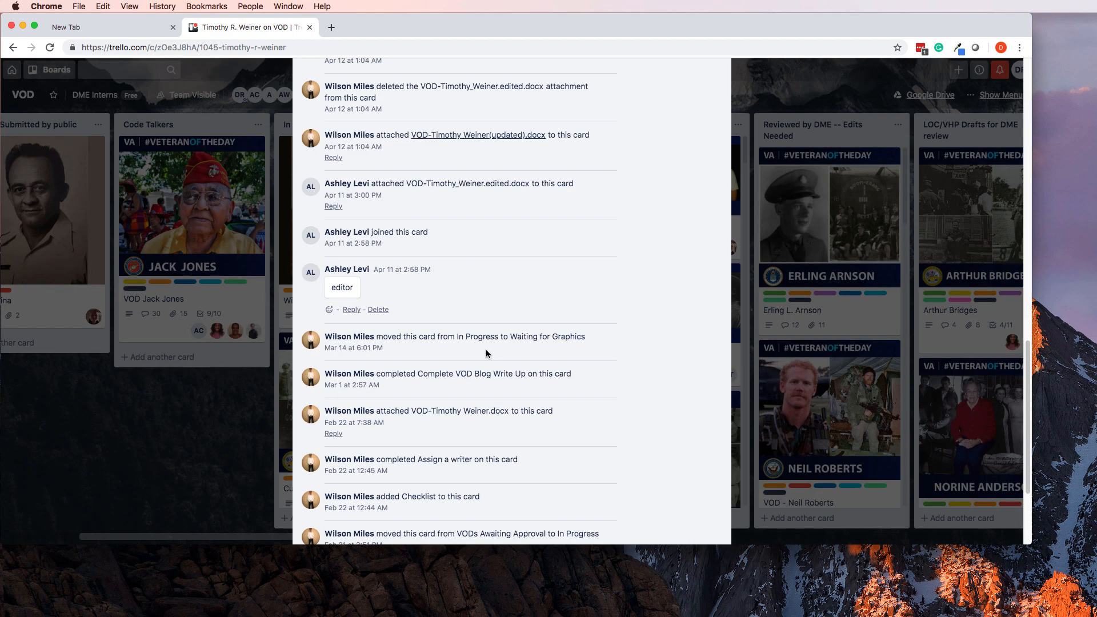
{"action": "scroll", "coordinate": [487, 350], "scroll_direction": "up", "scroll_amount": 15}
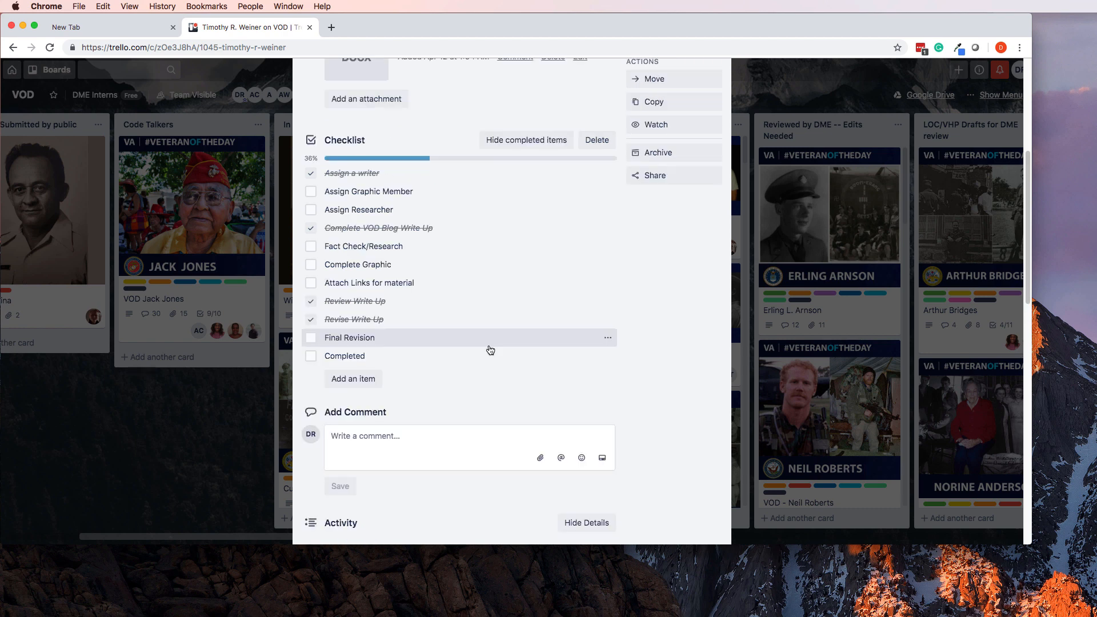
{"action": "scroll", "coordinate": [488, 350], "scroll_direction": "up", "scroll_amount": 5}
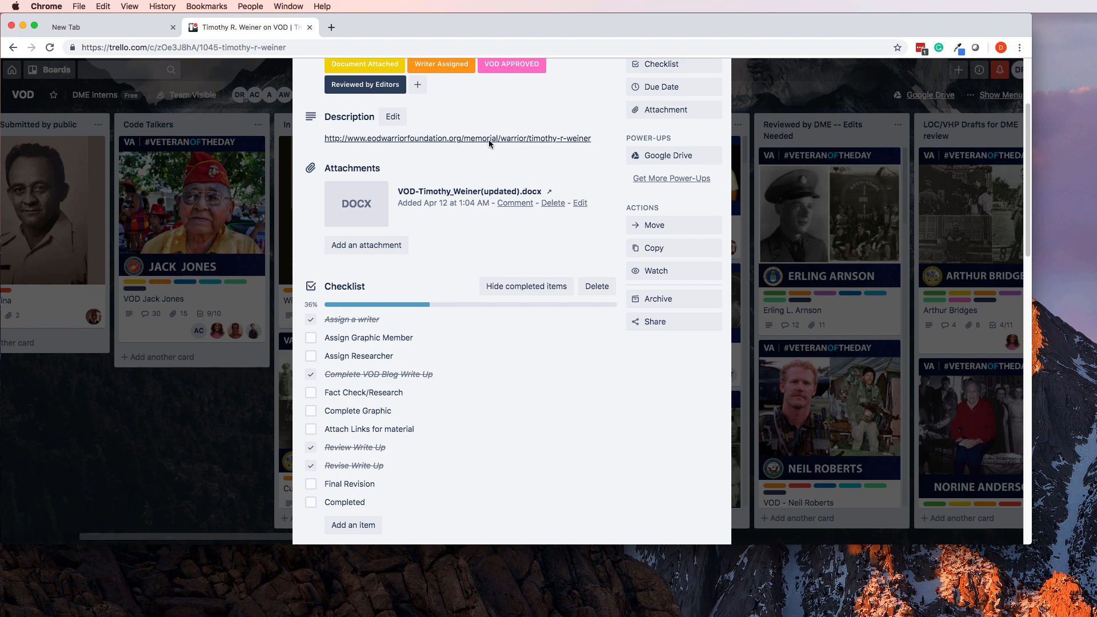
{"action": "left_click", "coordinate": [489, 139]}
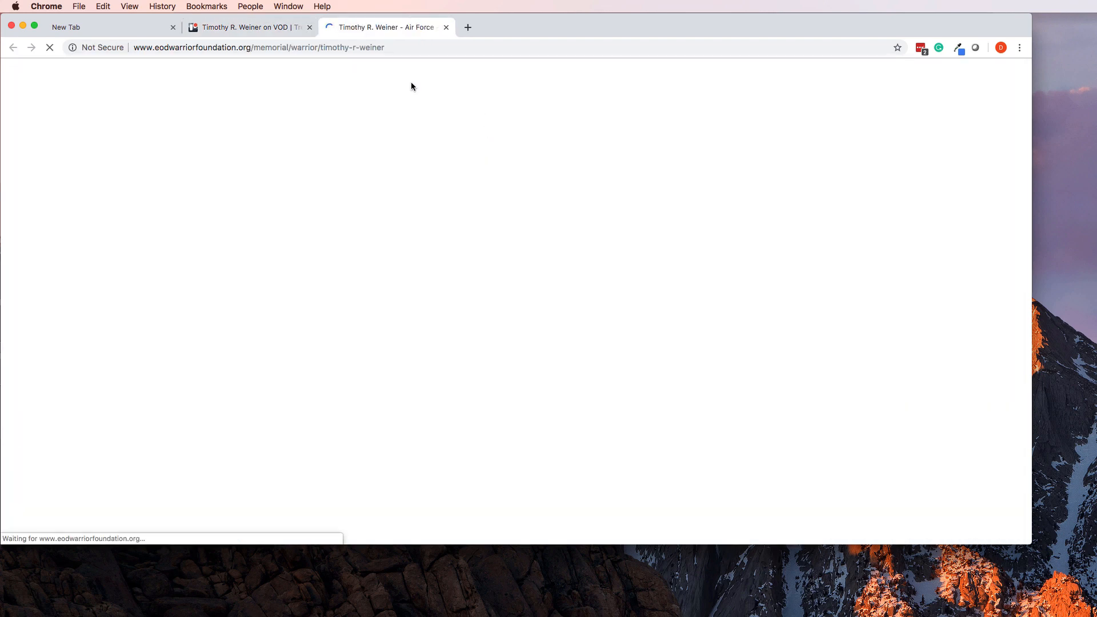
Read the EOD Warrior Foundation memorial page, then close its tab to return to the card.
{"action": "scroll", "coordinate": [414, 293], "scroll_direction": "down", "scroll_amount": 15}
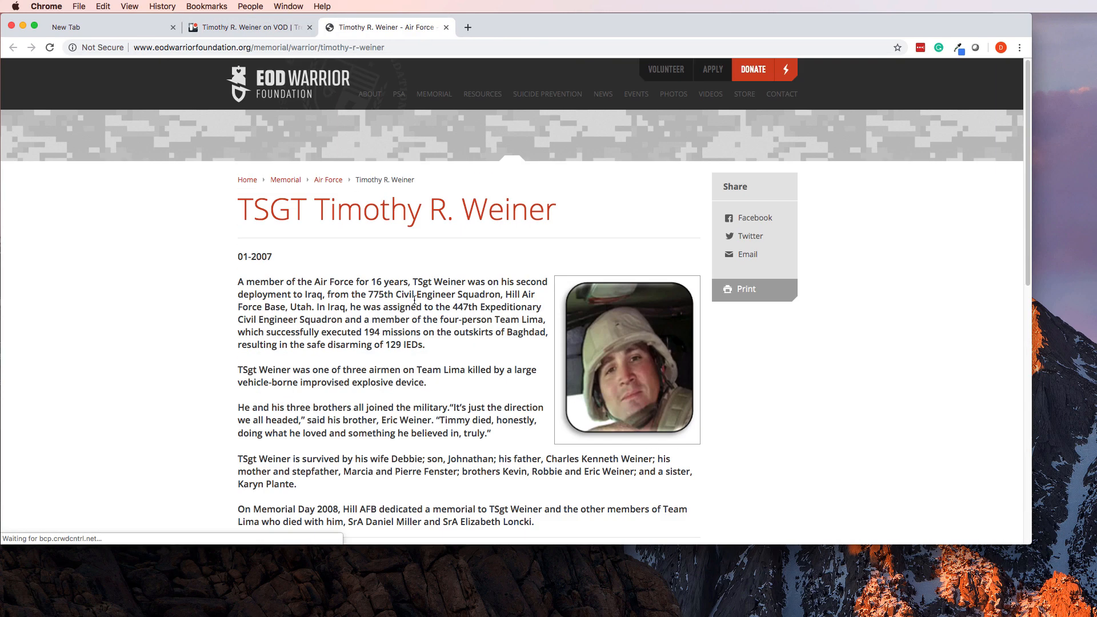
{"action": "scroll", "coordinate": [414, 297], "scroll_direction": "up", "scroll_amount": 2}
{"action": "scroll", "coordinate": [415, 303], "scroll_direction": "up", "scroll_amount": 12}
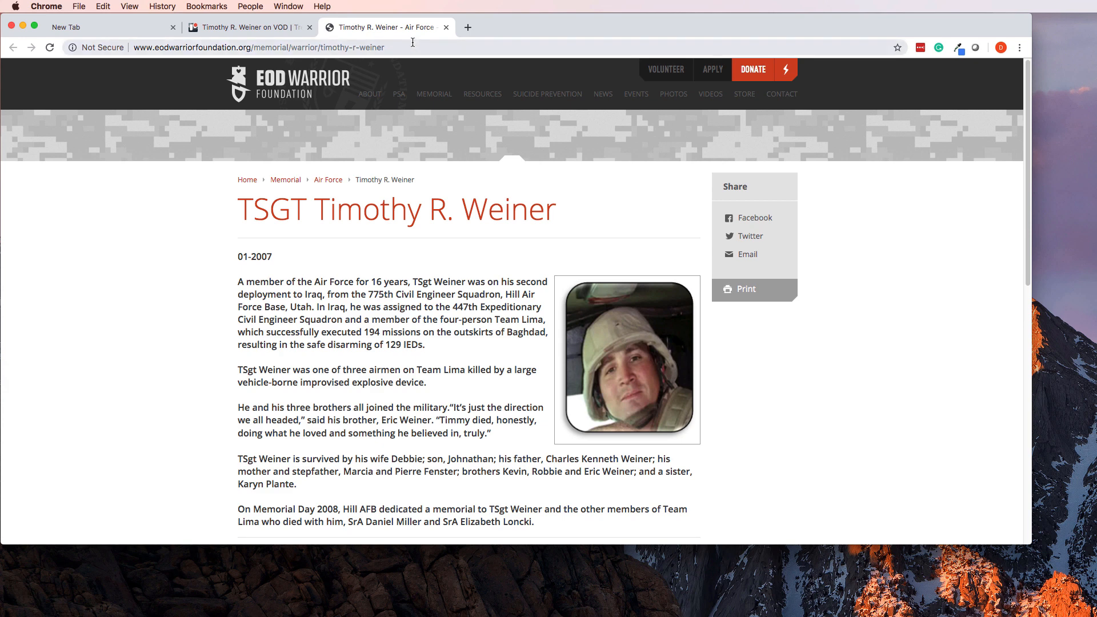
{"action": "left_click", "coordinate": [446, 28]}
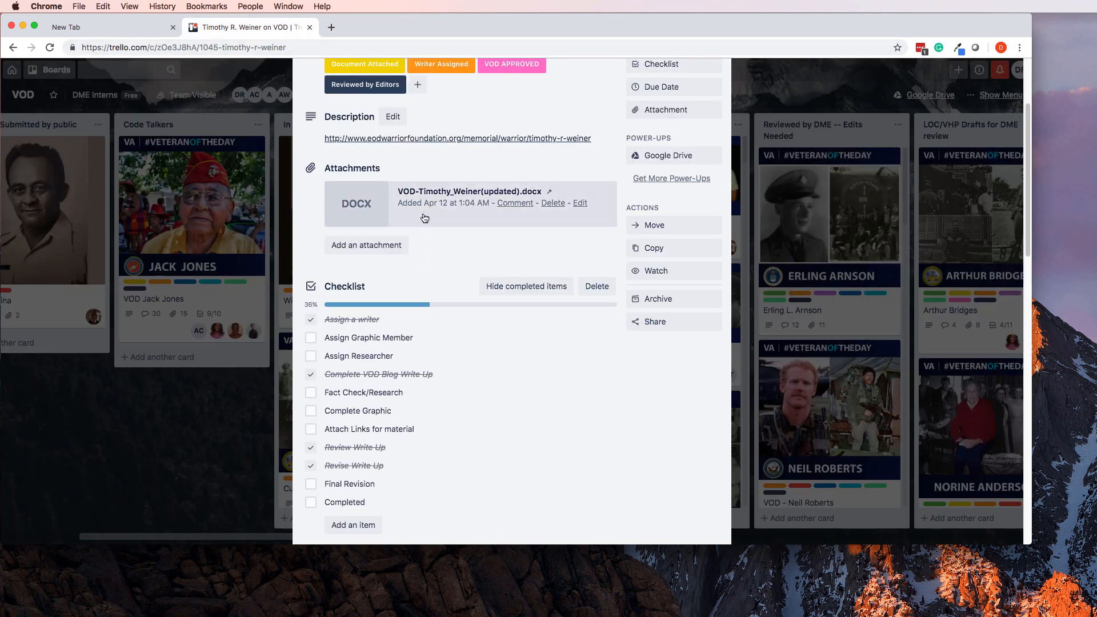
Review the card's checklist and activity, close it, and scroll Waiting for Graphics to the top.
{"action": "scroll", "coordinate": [417, 284], "scroll_direction": "up", "scroll_amount": 3}
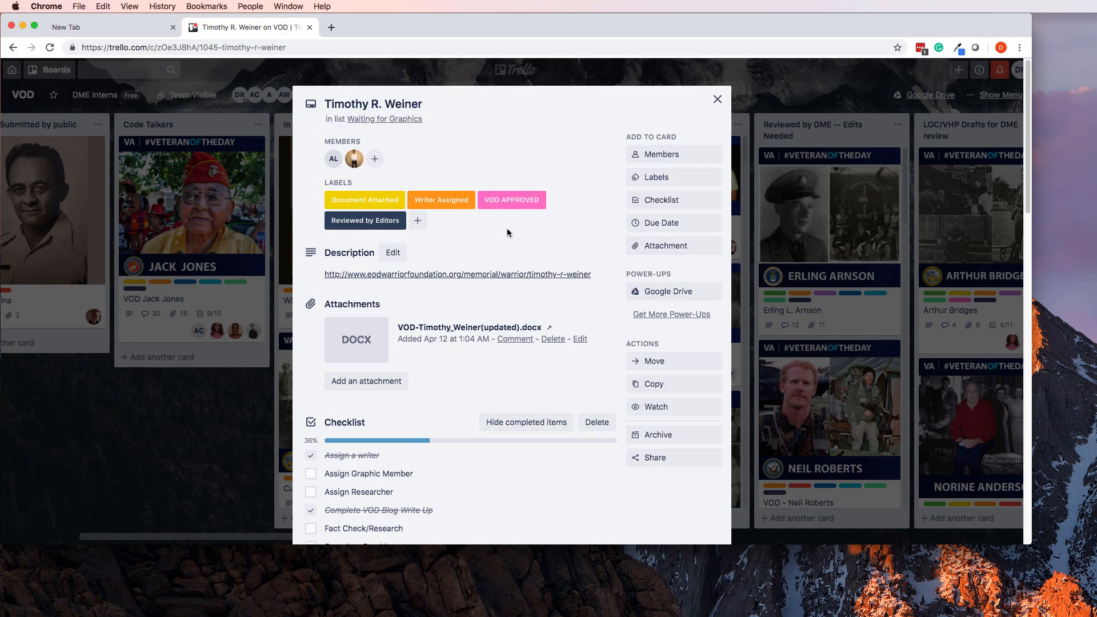
{"action": "scroll", "coordinate": [503, 273], "scroll_direction": "down", "scroll_amount": 1}
{"action": "scroll", "coordinate": [503, 273], "scroll_direction": "down", "scroll_amount": 15}
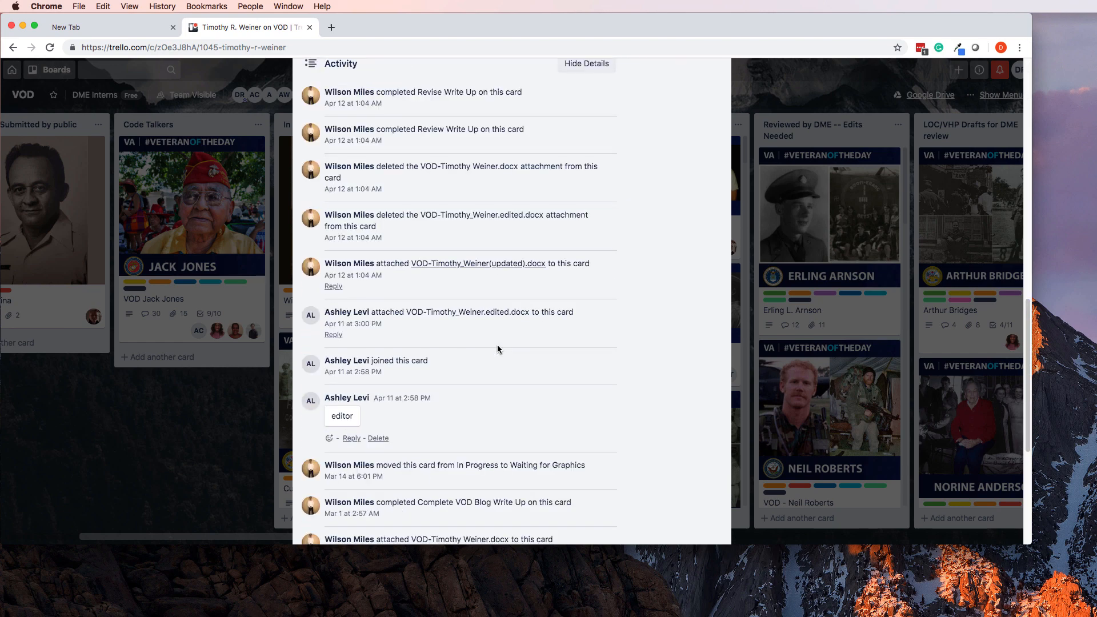
{"action": "scroll", "coordinate": [497, 349], "scroll_direction": "down", "scroll_amount": 5}
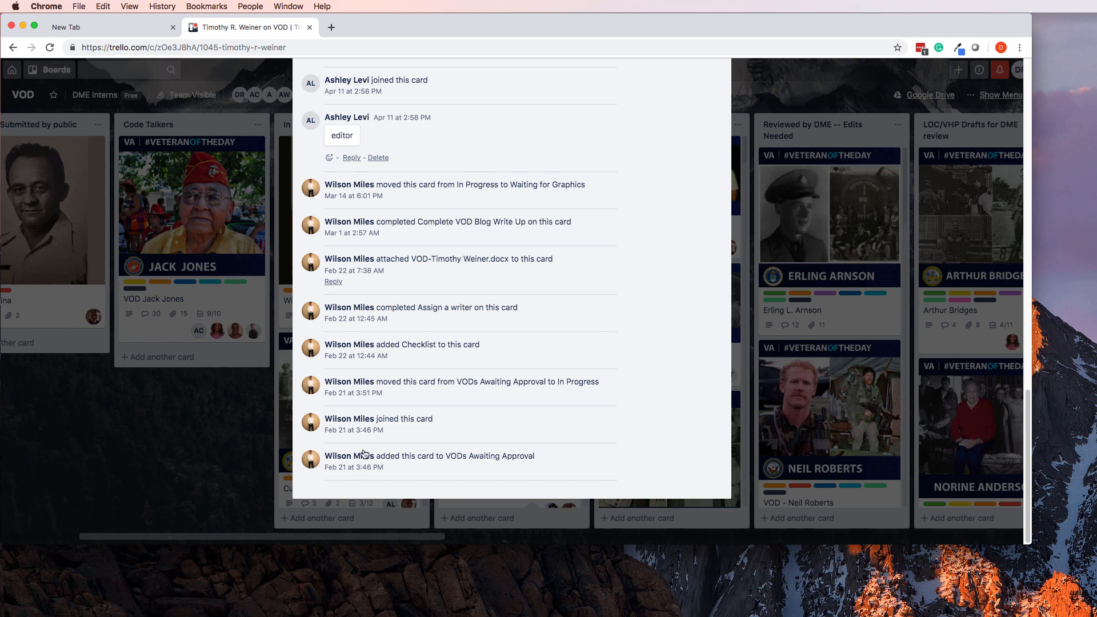
{"action": "left_click", "coordinate": [186, 473]}
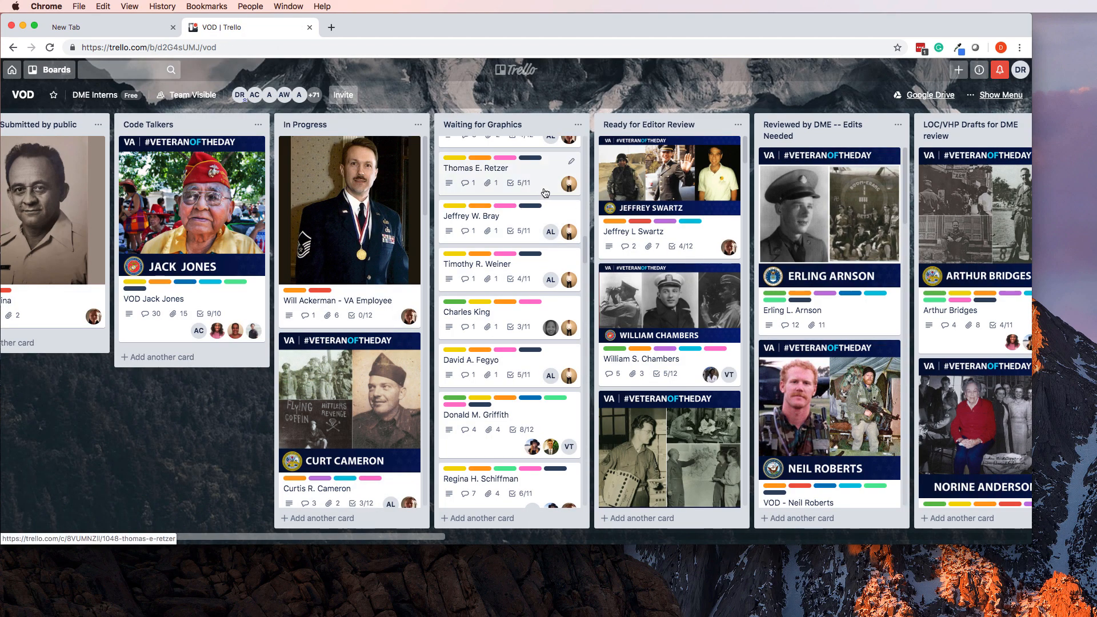
{"action": "scroll", "coordinate": [517, 229], "scroll_direction": "up", "scroll_amount": 10}
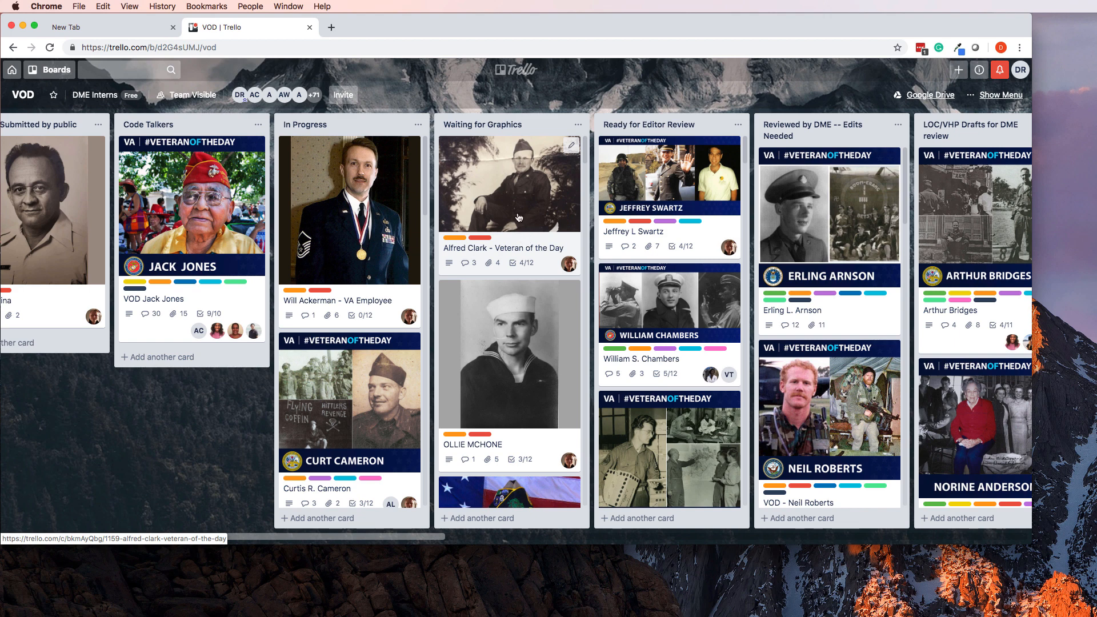
Open the first Veteran of the Day card and look over its .docx draft, photos and activity.
{"action": "left_click", "coordinate": [513, 184]}
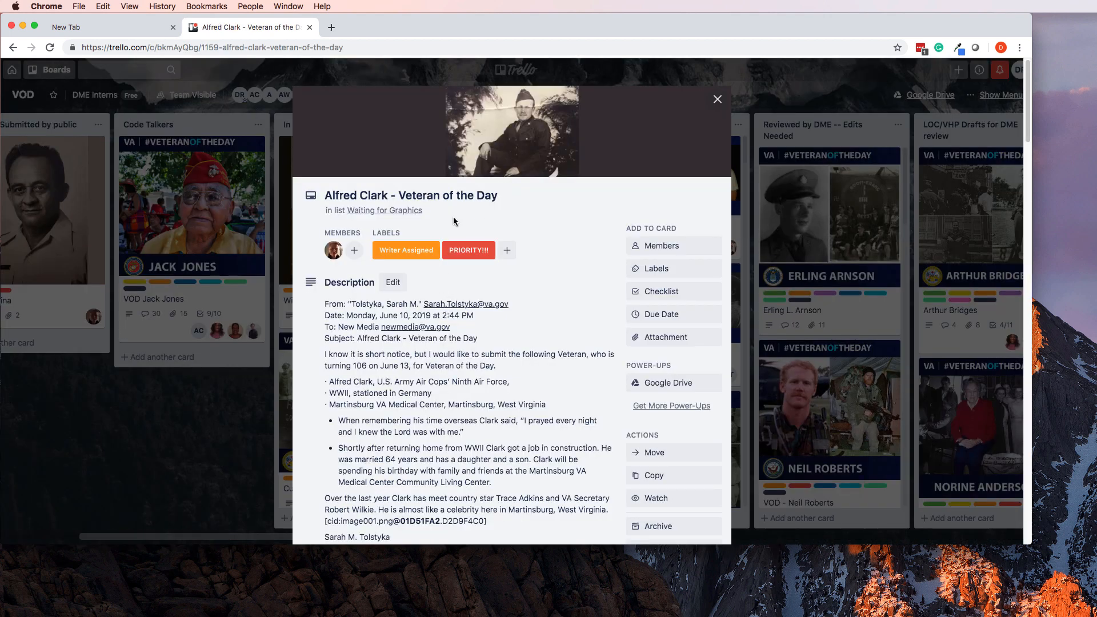
{"action": "scroll", "coordinate": [465, 316], "scroll_direction": "down", "scroll_amount": 10}
{"action": "scroll", "coordinate": [465, 316], "scroll_direction": "up", "scroll_amount": 4}
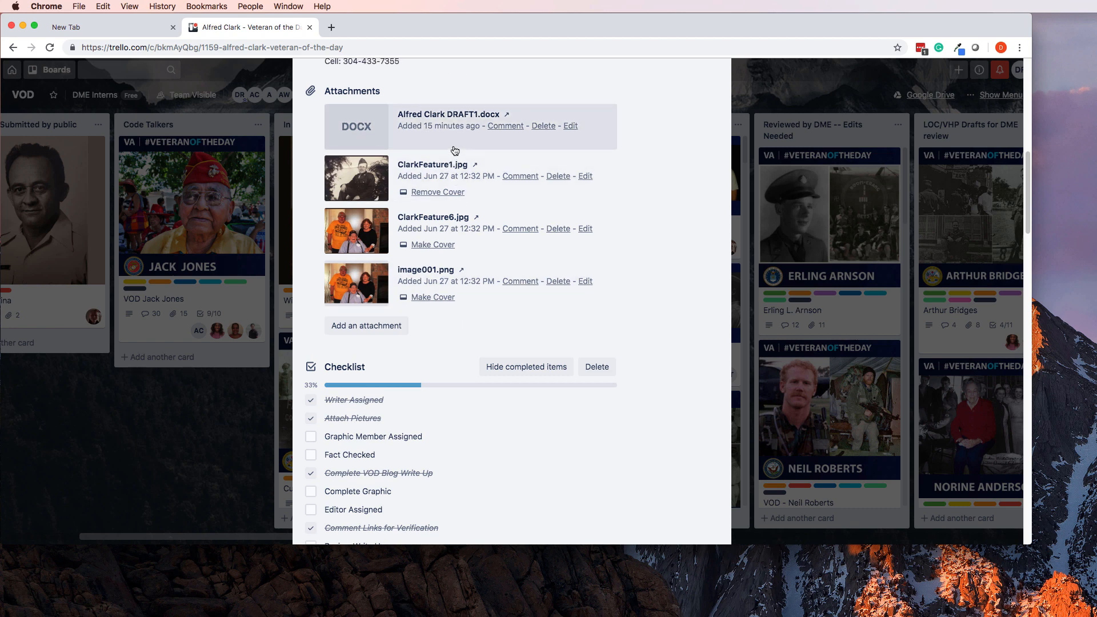
{"action": "scroll", "coordinate": [455, 155], "scroll_direction": "up", "scroll_amount": 4}
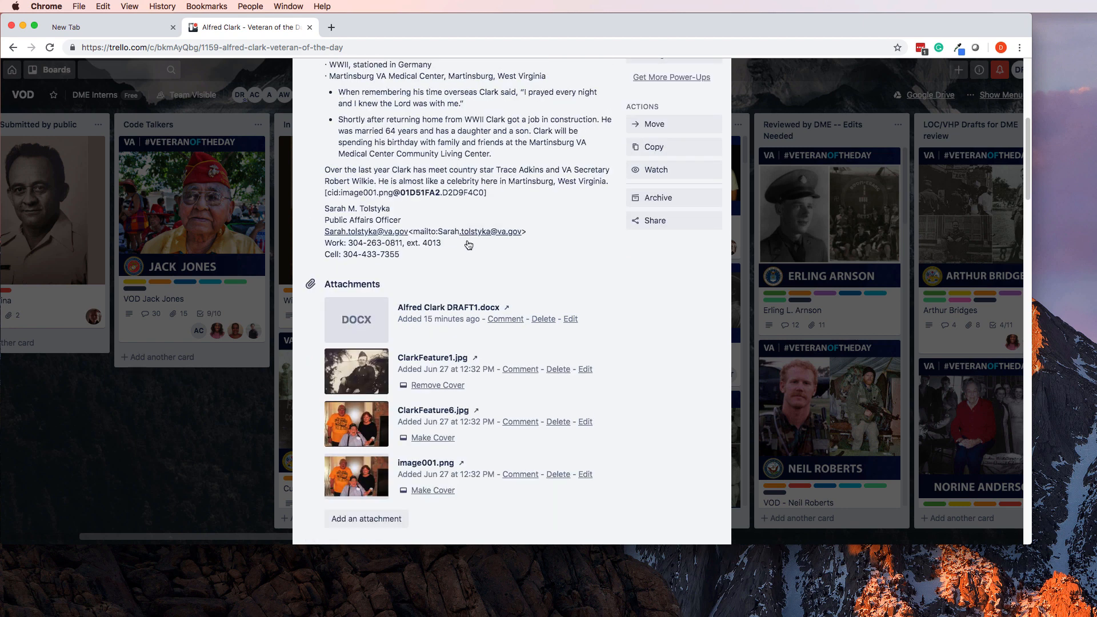
{"action": "scroll", "coordinate": [446, 328], "scroll_direction": "up", "scroll_amount": 6}
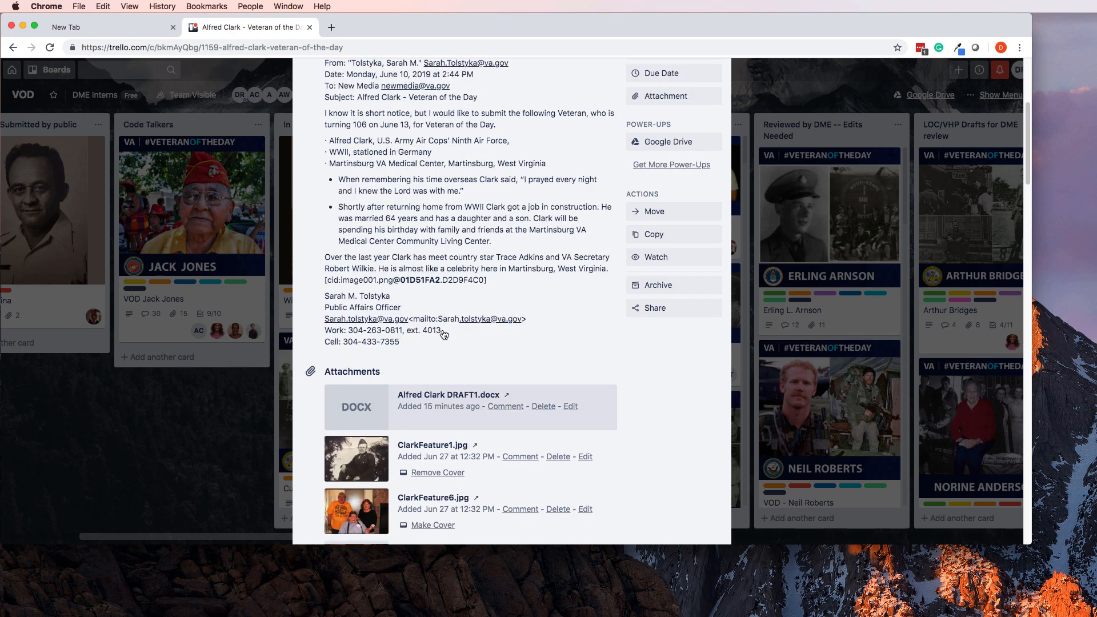
{"action": "scroll", "coordinate": [443, 332], "scroll_direction": "down", "scroll_amount": 20}
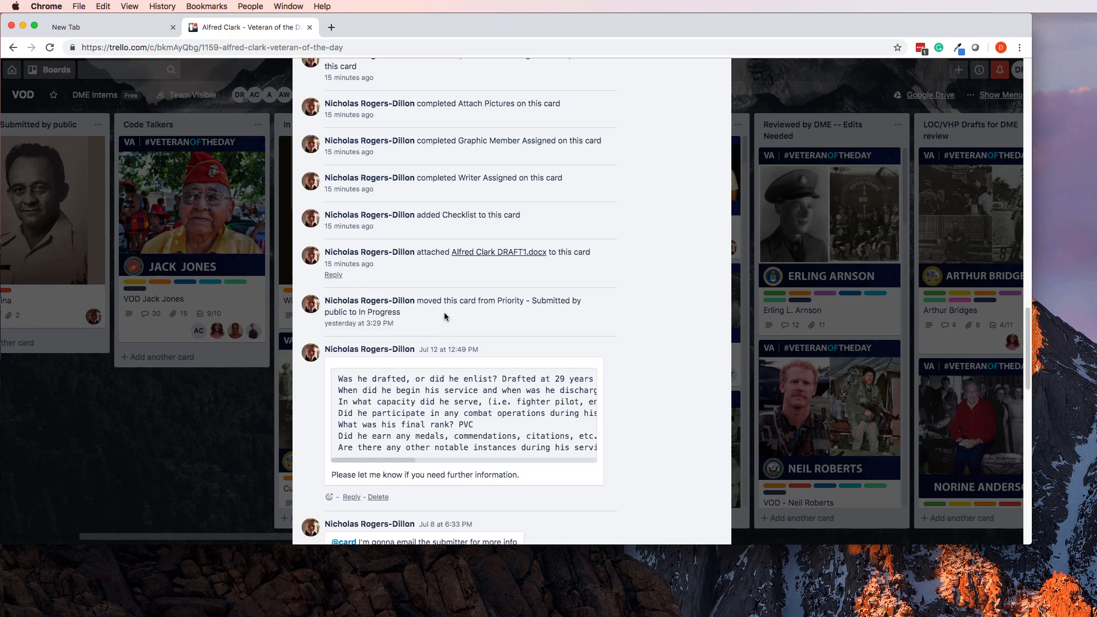
{"action": "scroll", "coordinate": [452, 329], "scroll_direction": "up", "scroll_amount": 10}
{"action": "scroll", "coordinate": [451, 286], "scroll_direction": "up", "scroll_amount": 5}
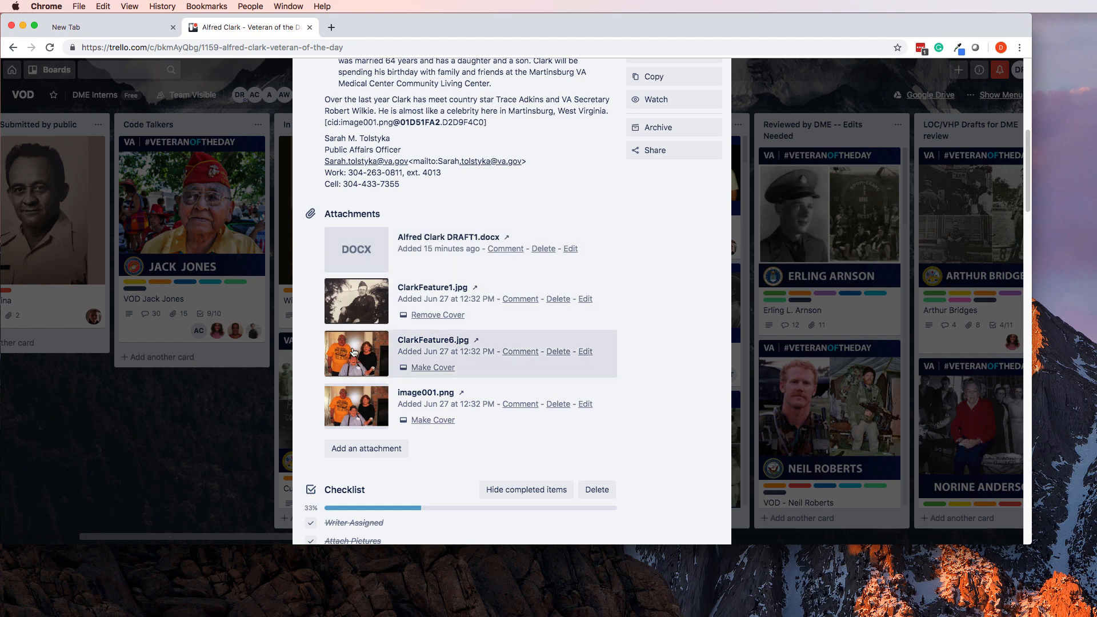
View ClarkFeature1.jpg enlarged and flip back and forth through the card's photo attachments.
{"action": "left_click", "coordinate": [357, 299]}
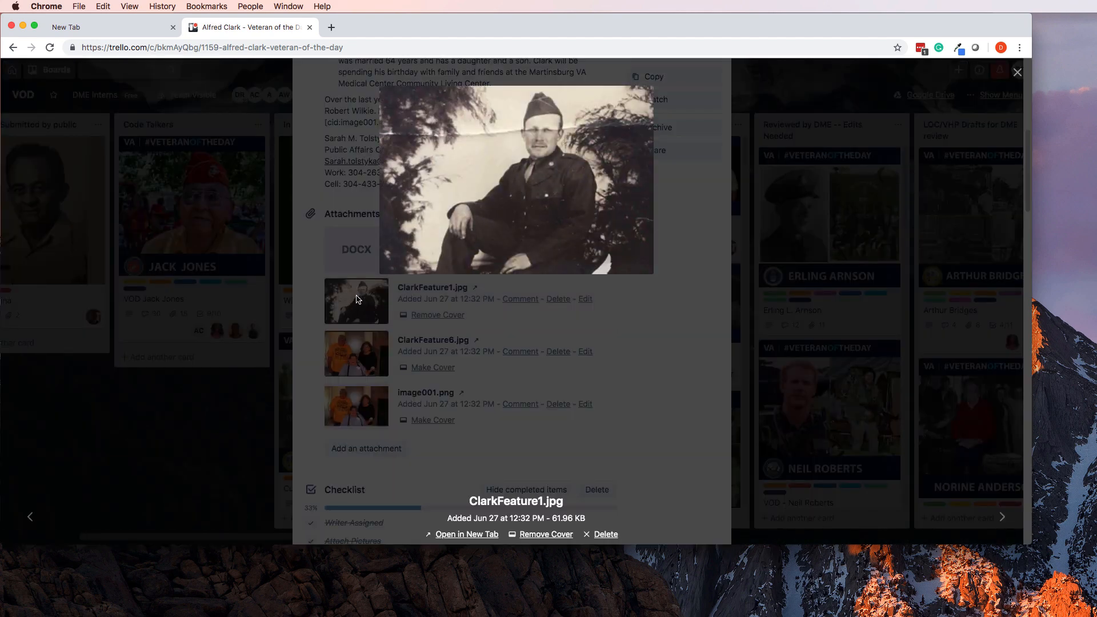
{"action": "key", "text": "Right"}
{"action": "key", "text": "Right"}
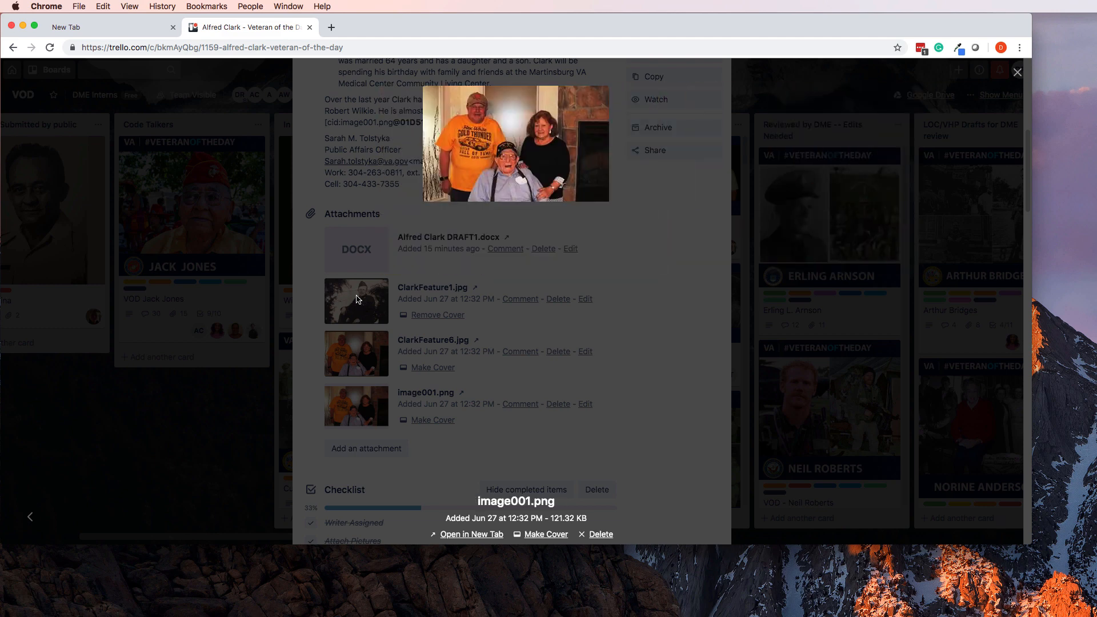
{"action": "key", "text": "Left"}
{"action": "key", "text": "Left"}
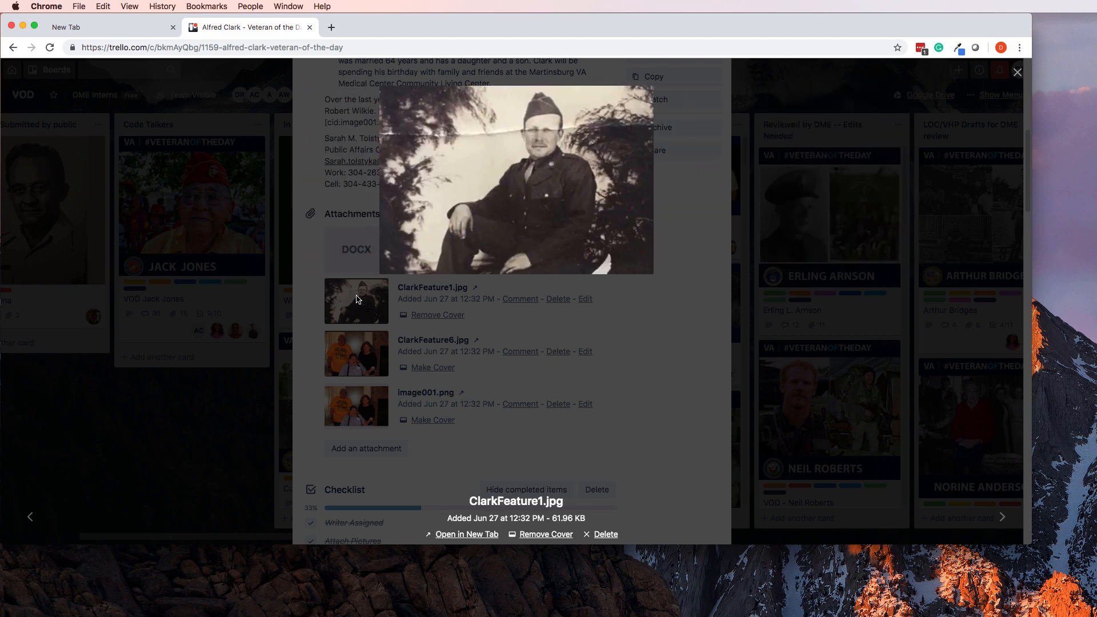
{"action": "key", "text": "Right"}
{"action": "key", "text": "Right"}
{"action": "key", "text": "Left"}
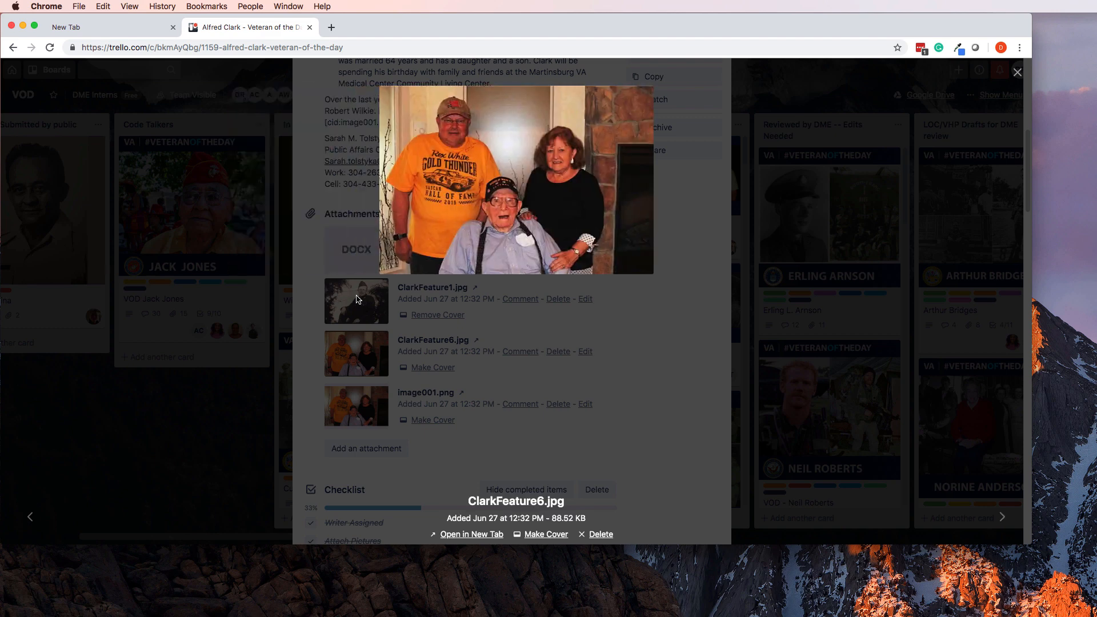
Close the photo viewer and the Veteran of the Day card, back to the board.
{"action": "left_click", "coordinate": [350, 144]}
{"action": "scroll", "coordinate": [432, 210], "scroll_direction": "up", "scroll_amount": 5}
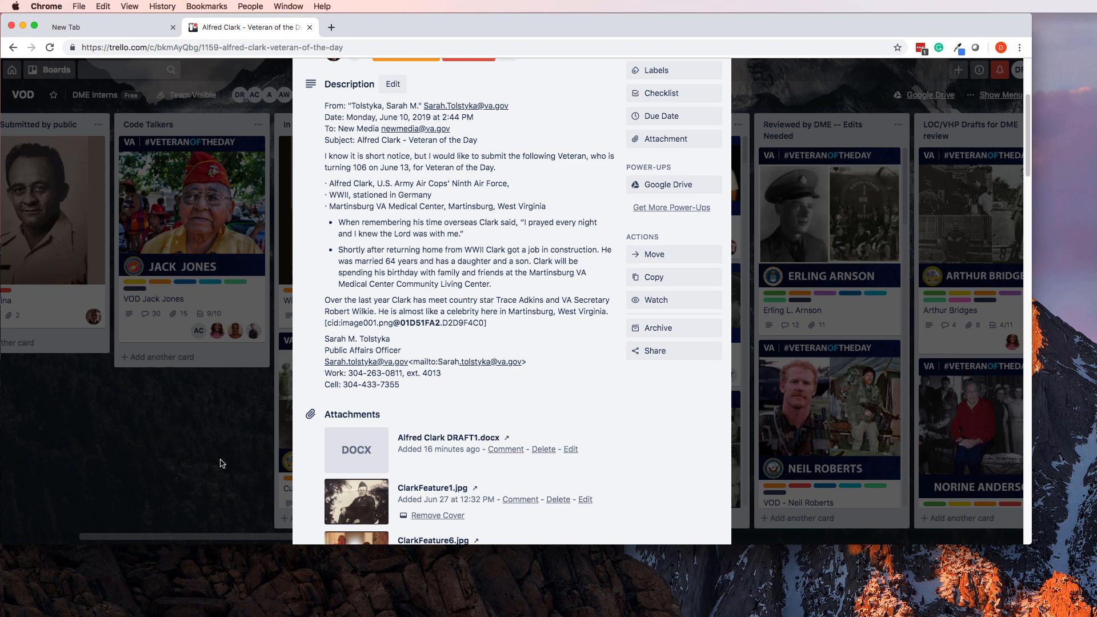
{"action": "left_click", "coordinate": [204, 467]}
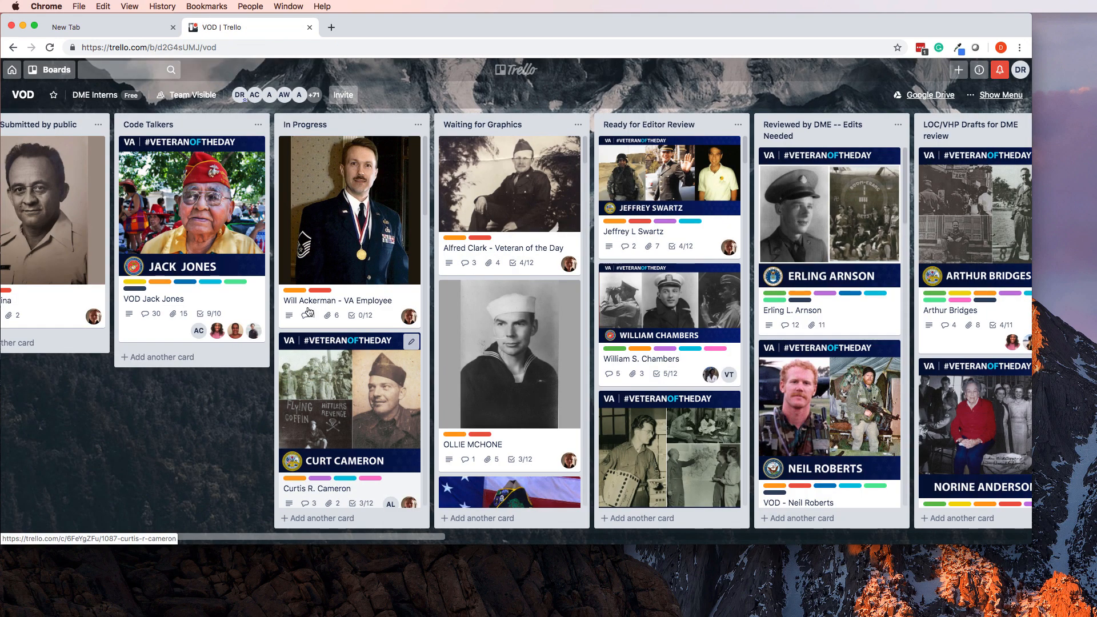
Open the VA Employee card and view the 292.32 KB willpic0001.jpg portrait full size.
{"action": "left_click", "coordinate": [336, 203]}
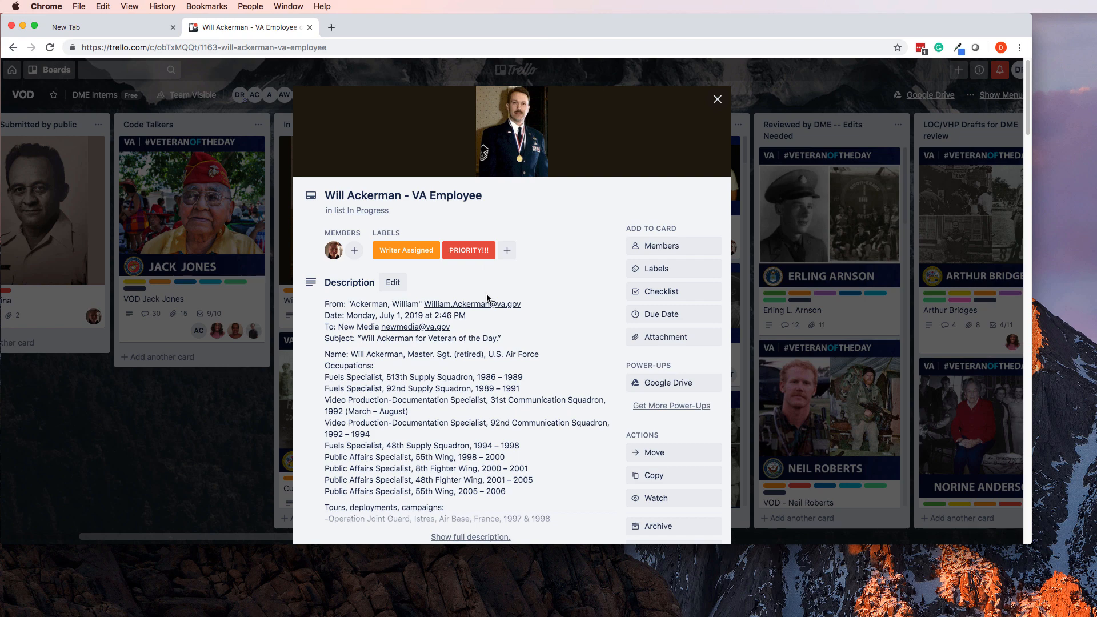
{"action": "scroll", "coordinate": [519, 361], "scroll_direction": "down", "scroll_amount": 15}
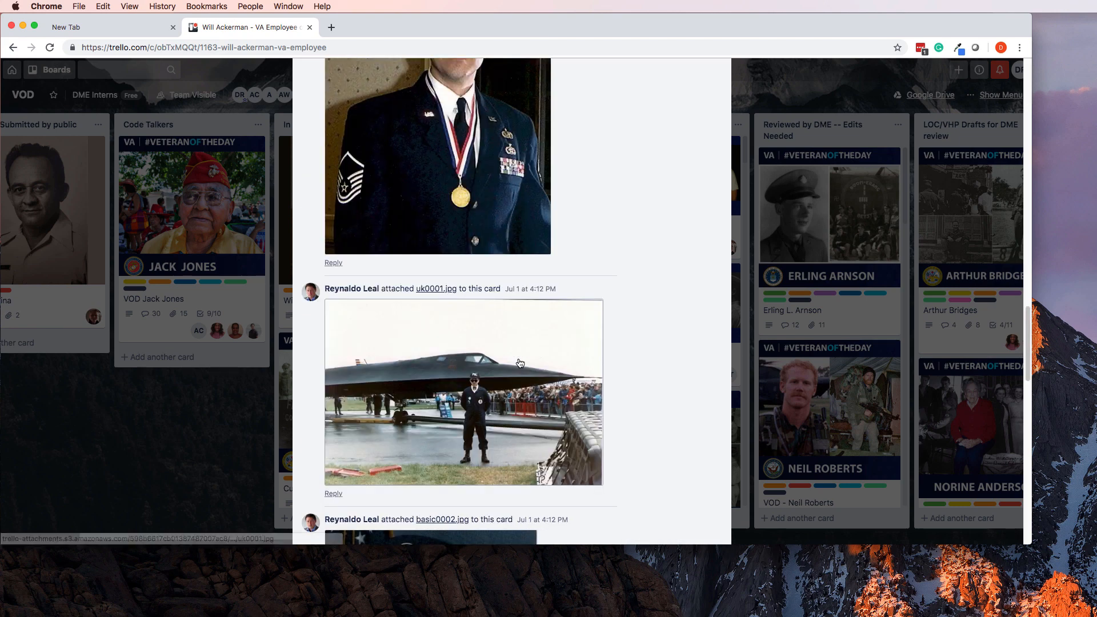
{"action": "scroll", "coordinate": [520, 363], "scroll_direction": "down", "scroll_amount": 15}
{"action": "scroll", "coordinate": [520, 363], "scroll_direction": "up", "scroll_amount": 6}
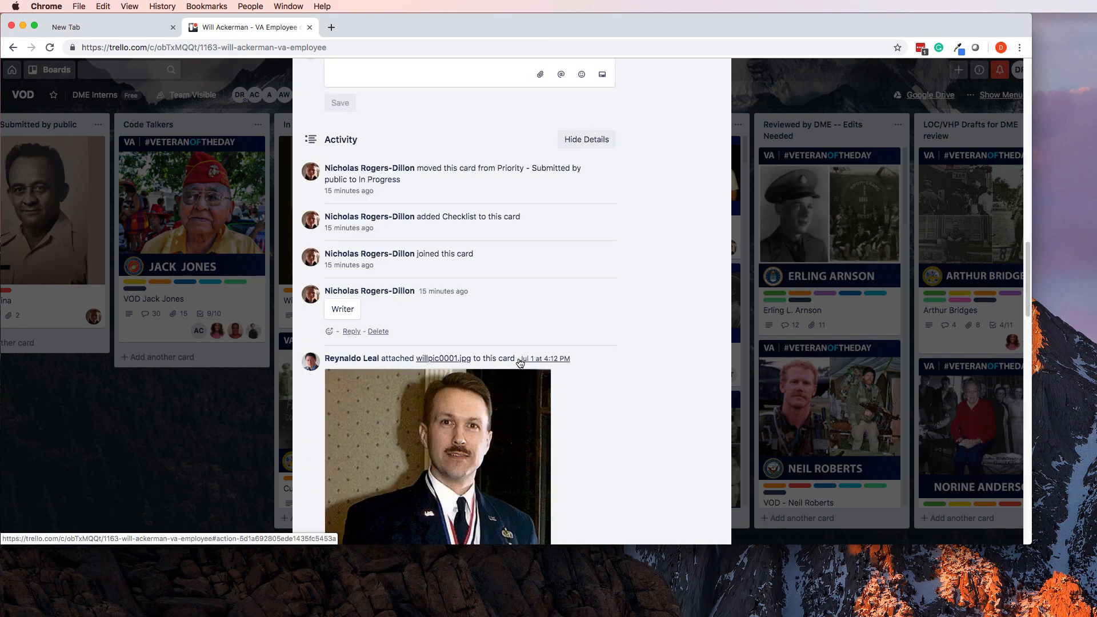
{"action": "scroll", "coordinate": [514, 348], "scroll_direction": "down", "scroll_amount": 6}
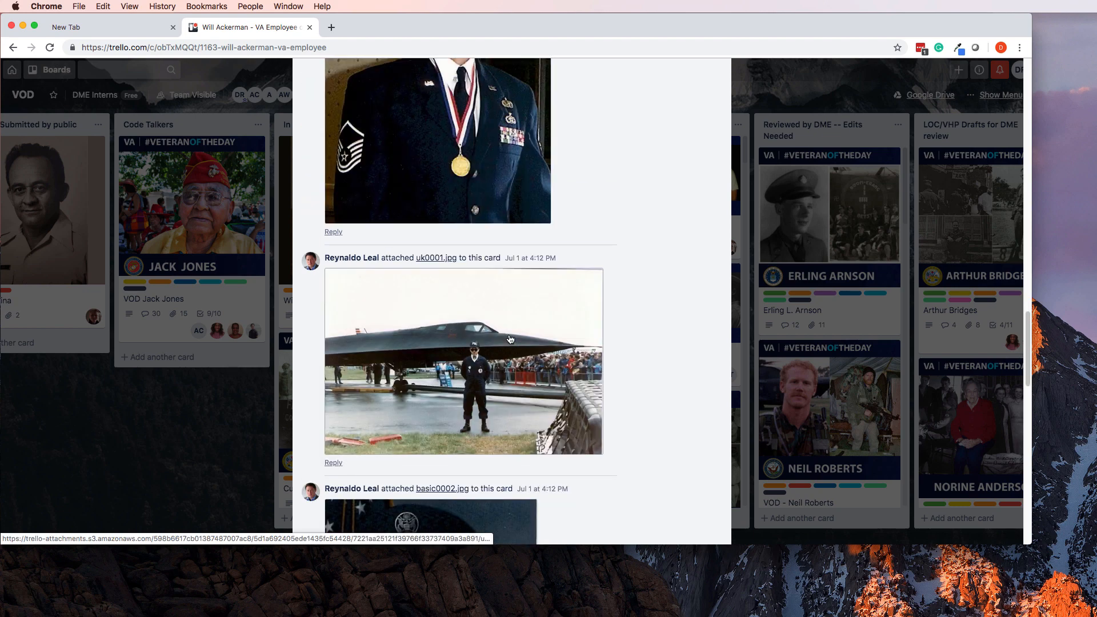
{"action": "scroll", "coordinate": [503, 320], "scroll_direction": "up", "scroll_amount": 2}
{"action": "left_click", "coordinate": [480, 253]}
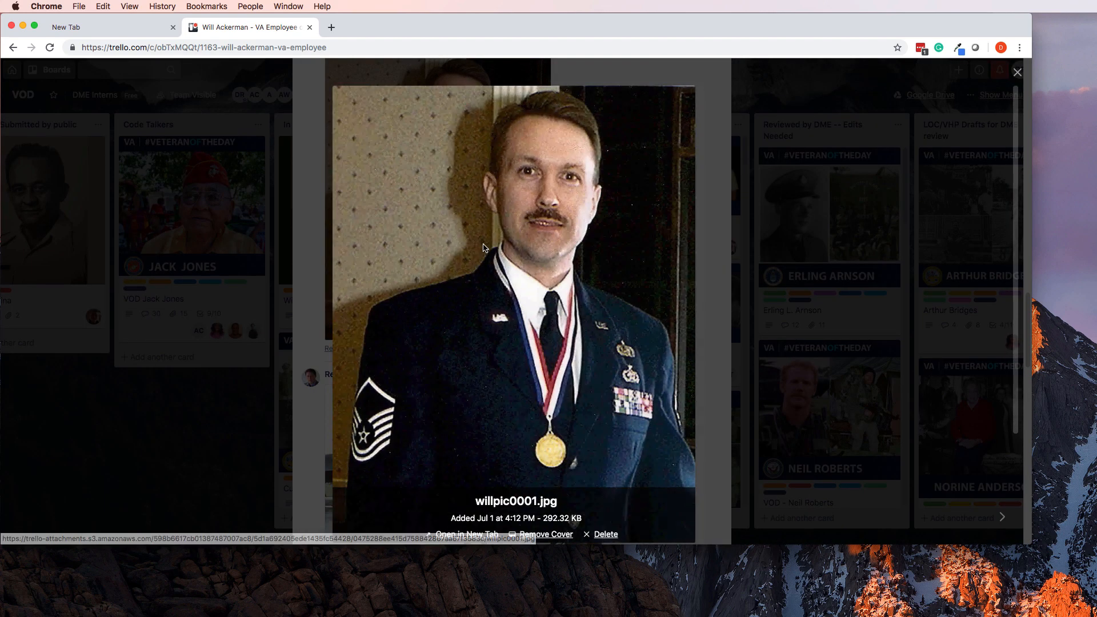
Save willpic0001.jpg into a new Downloads folder named after the veteran.
{"action": "right_click", "coordinate": [505, 216]}
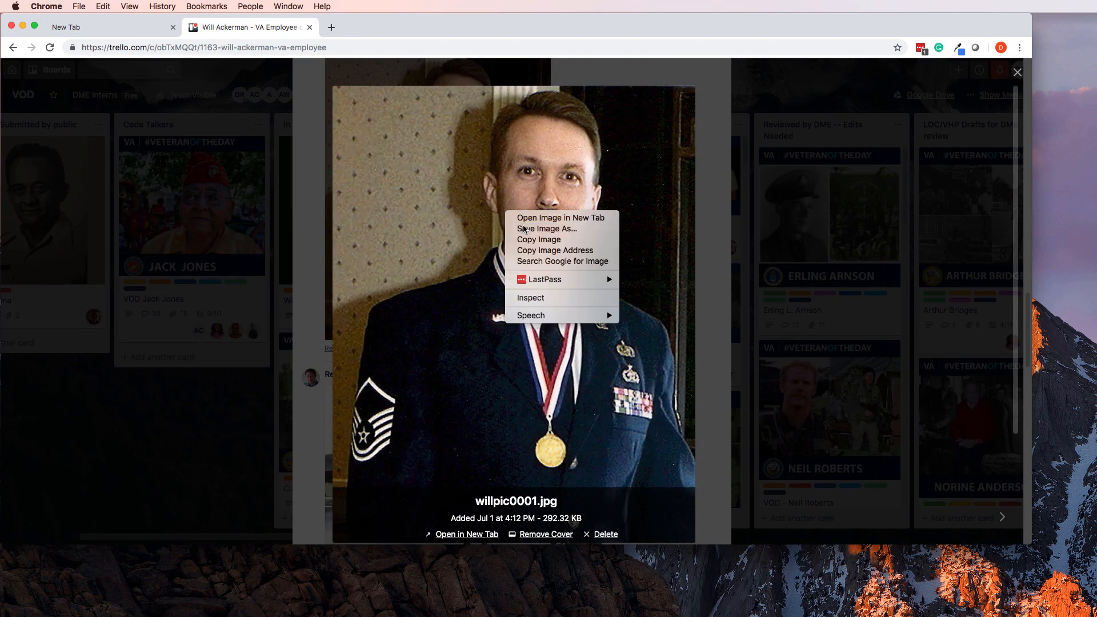
{"action": "left_click", "coordinate": [523, 229]}
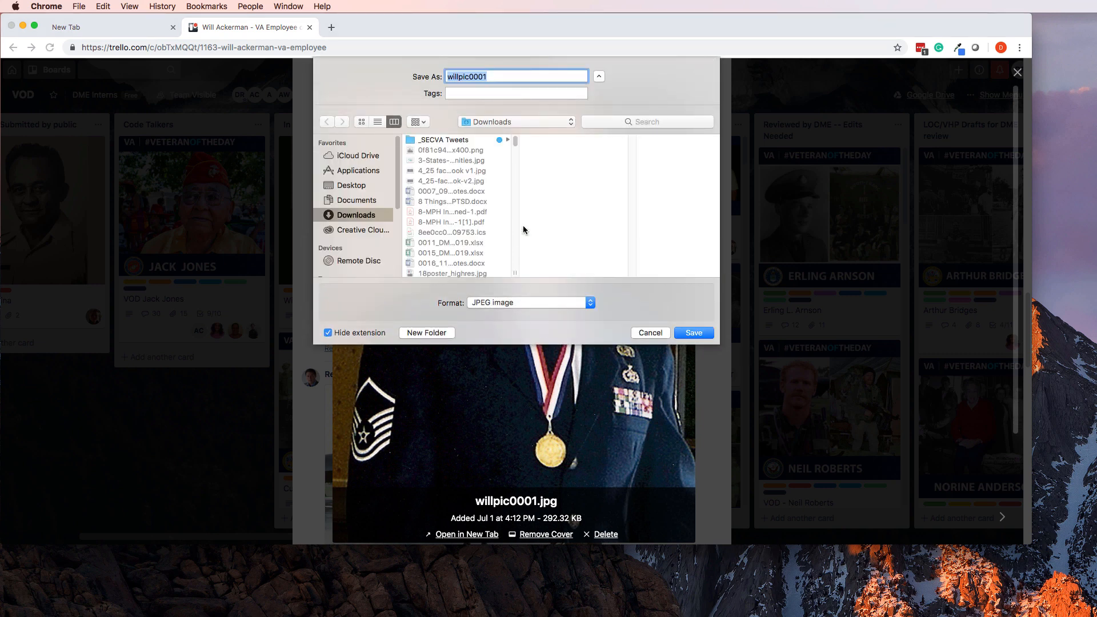
{"action": "left_click", "coordinate": [427, 333]}
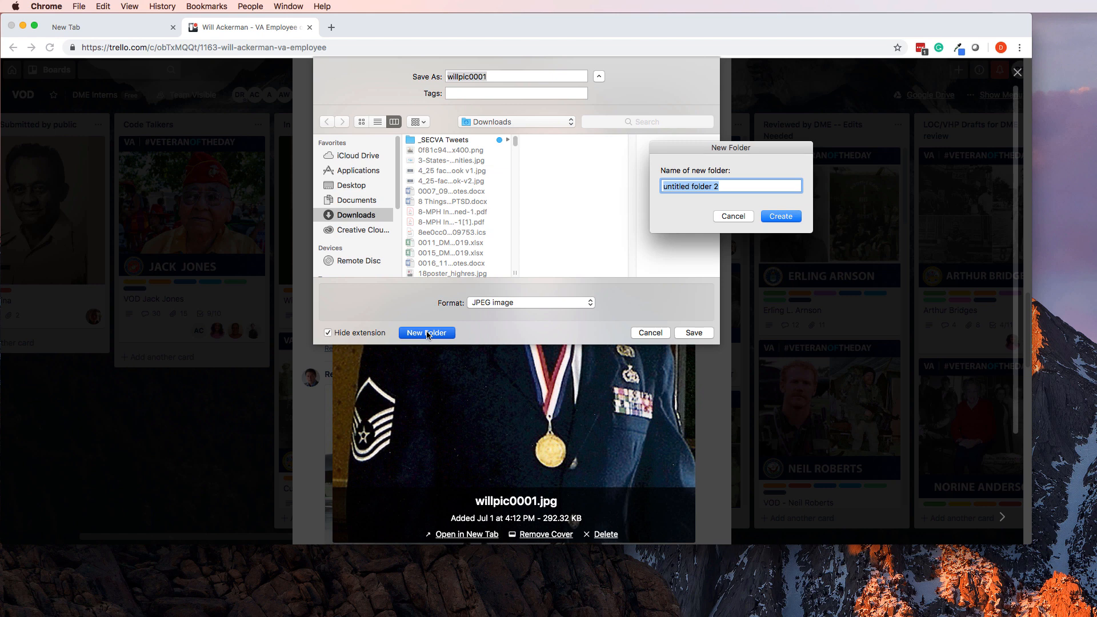
{"action": "type", "text": "Ackerman"}
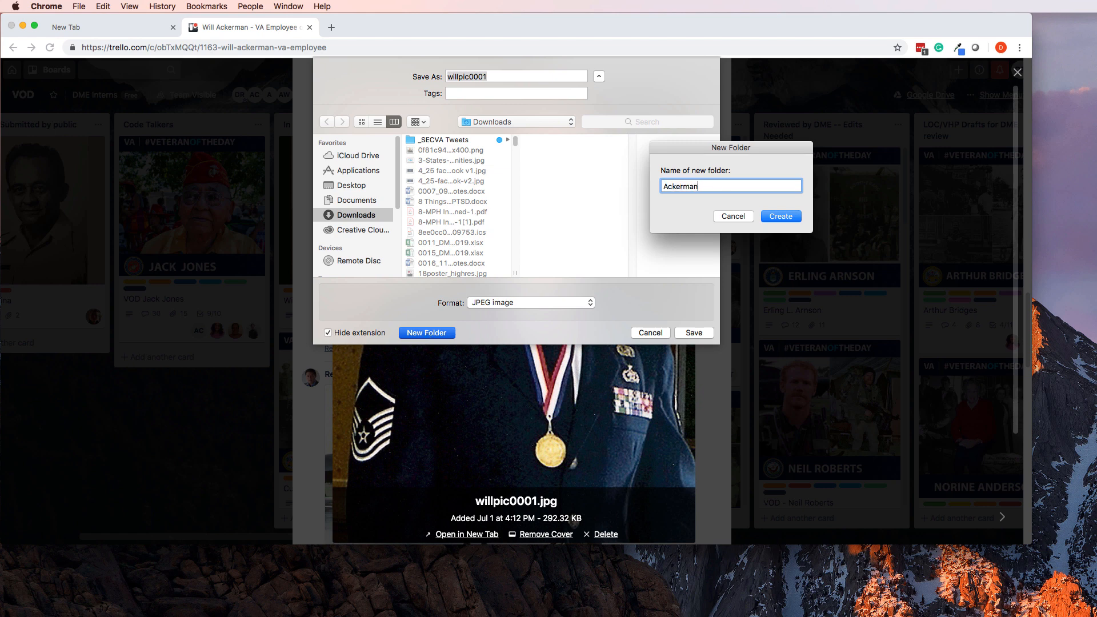
{"action": "key", "text": "Return"}
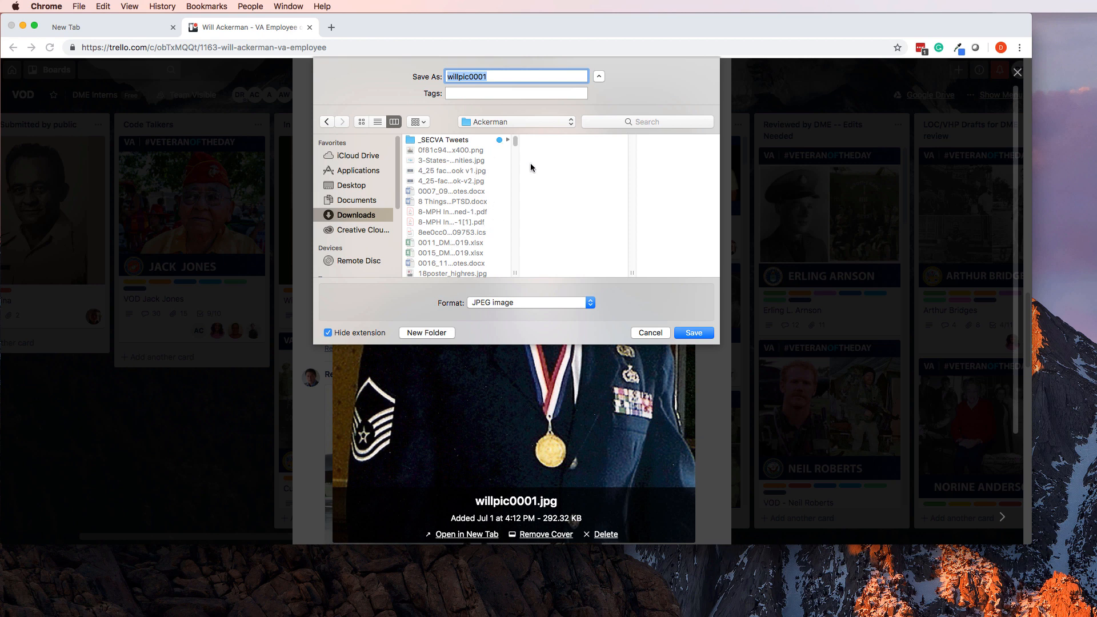
{"action": "left_click", "coordinate": [694, 333]}
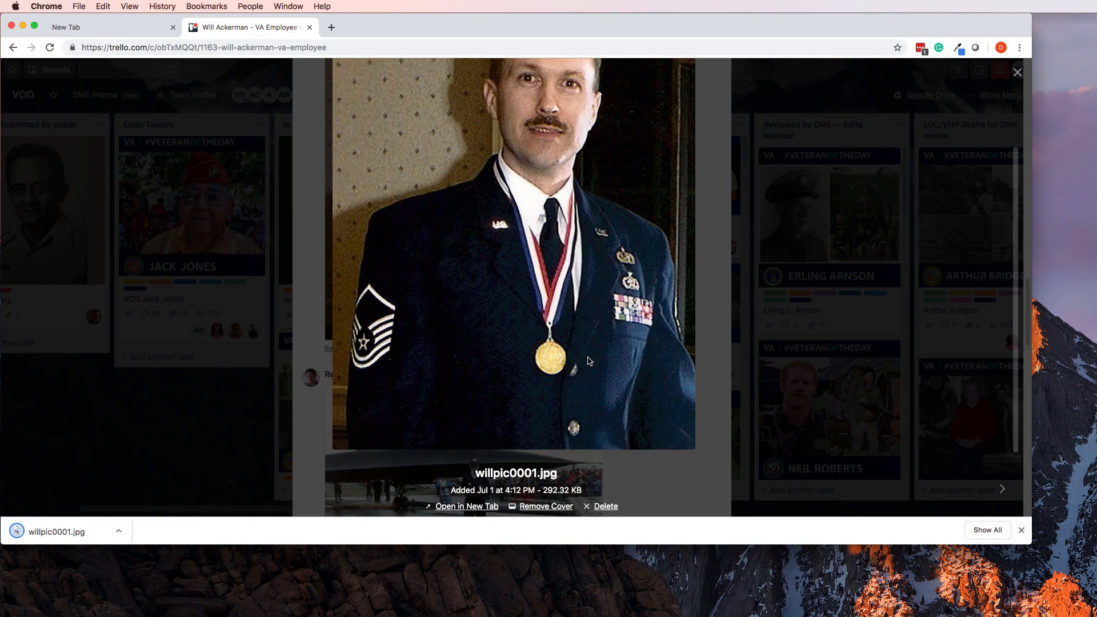
Save the jet photo uk0001.jpg and the airman portrait basic0002.jpg to the download folder.
{"action": "key", "text": "Right"}
{"action": "right_click", "coordinate": [566, 271]}
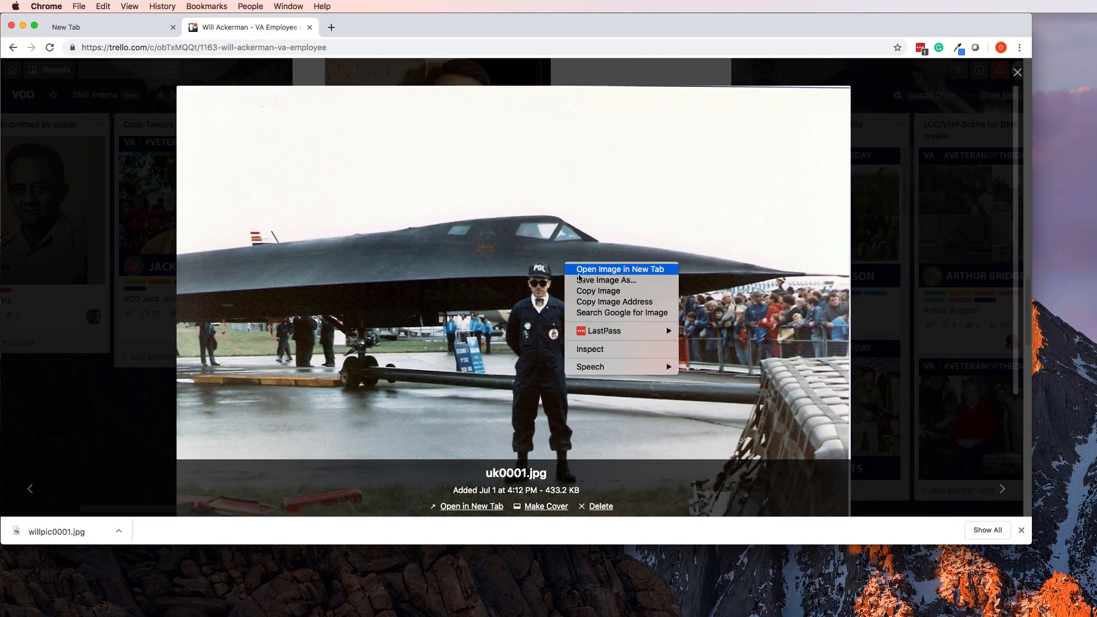
{"action": "left_click", "coordinate": [583, 281]}
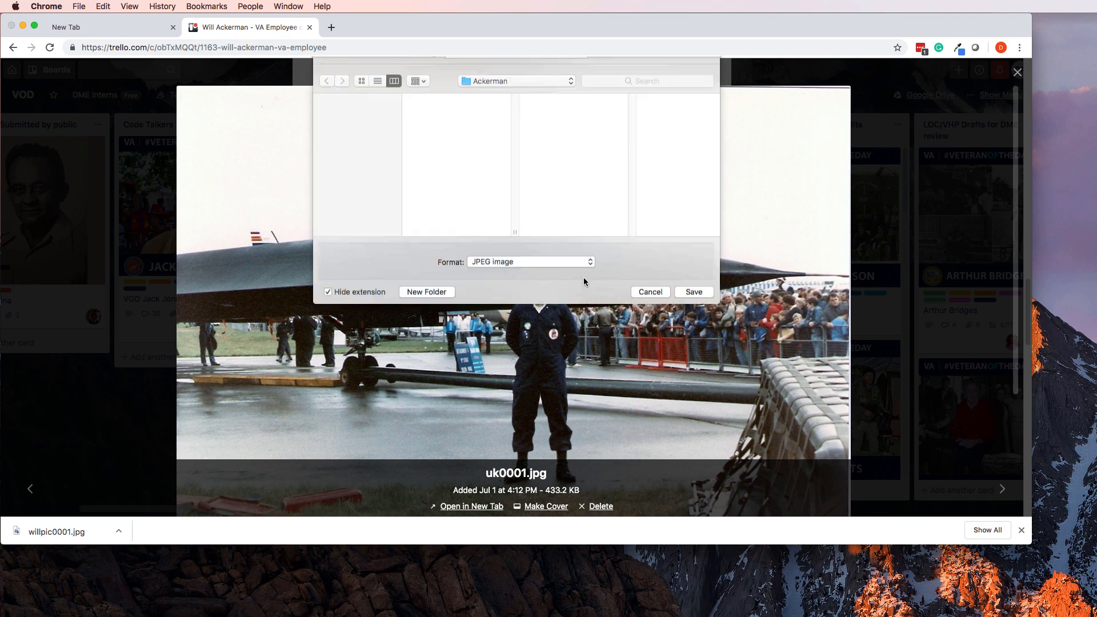
{"action": "key", "text": "Return"}
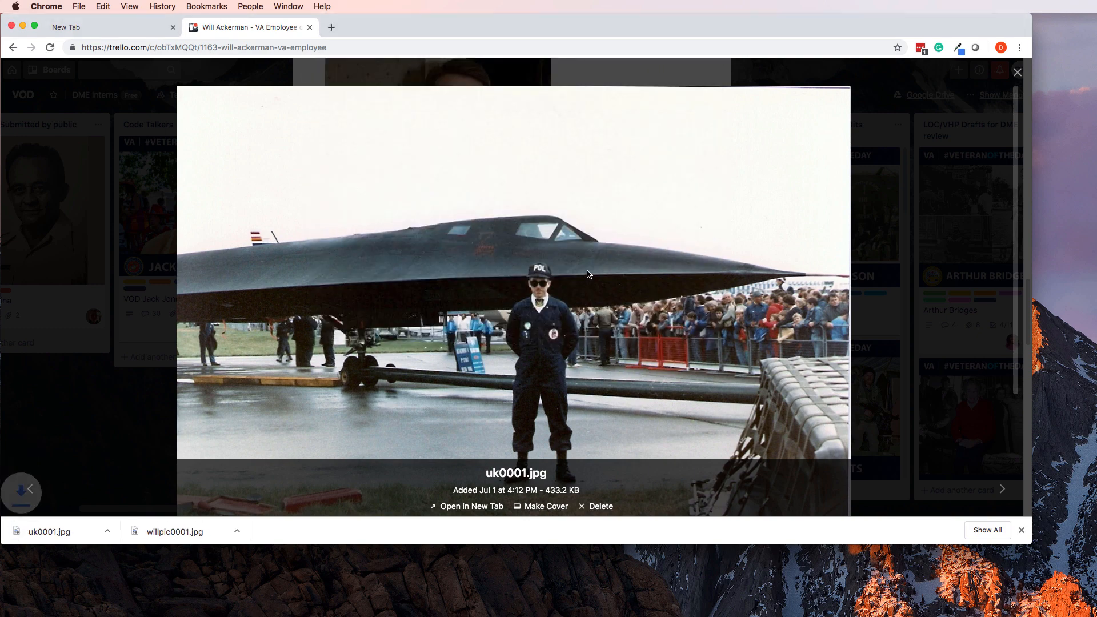
{"action": "key", "text": "Right"}
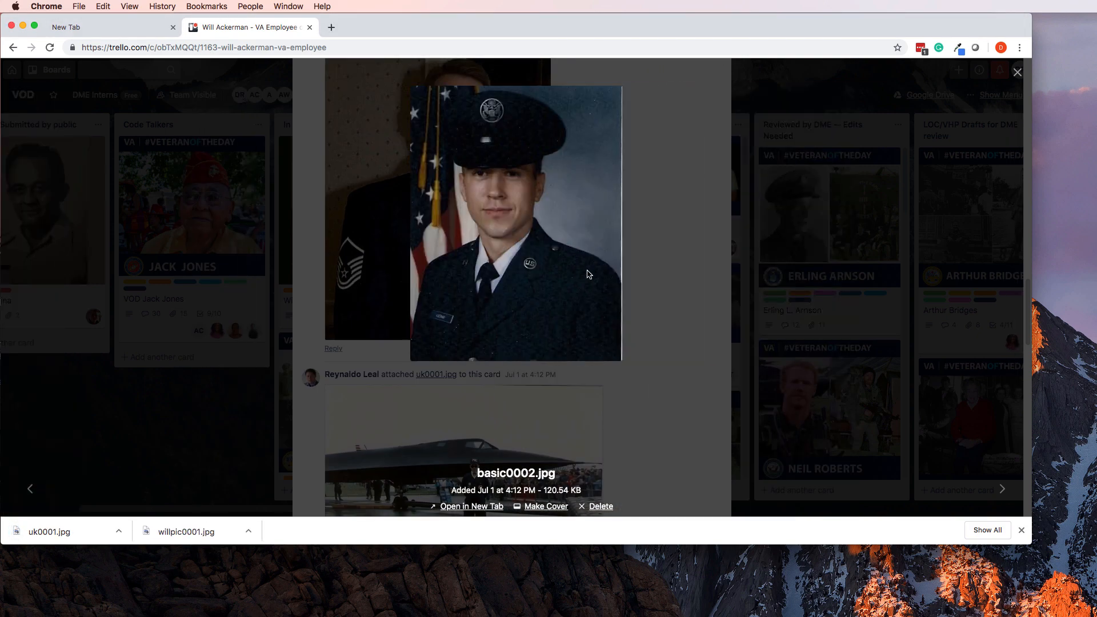
{"action": "right_click", "coordinate": [555, 226]}
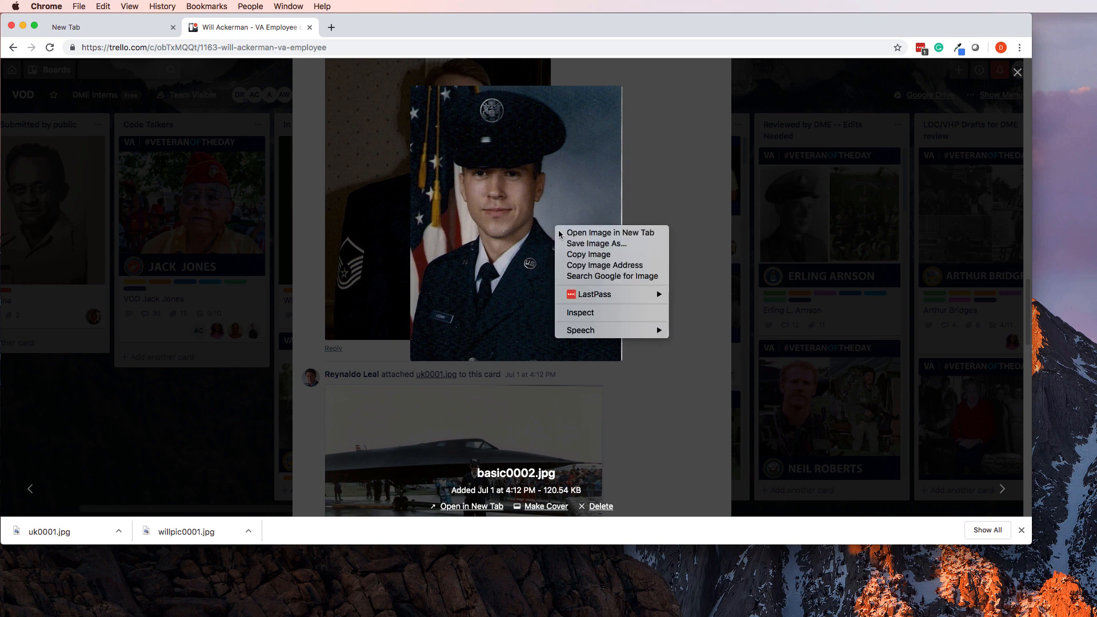
{"action": "left_click", "coordinate": [578, 245]}
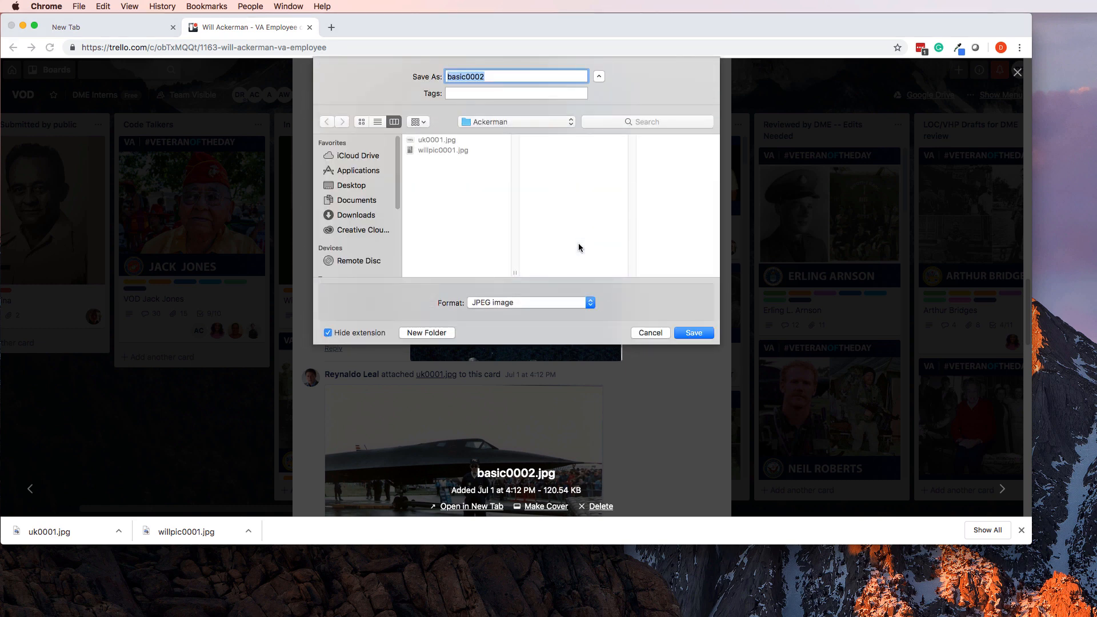
{"action": "key", "text": "Return"}
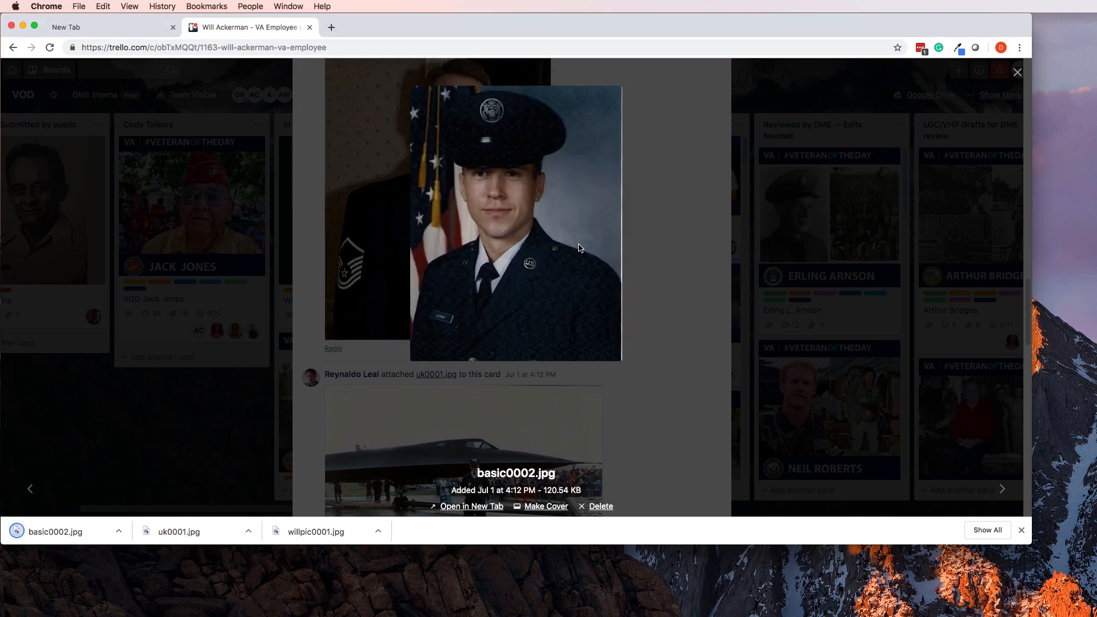
Save the group photo and the interview still thGQ4BN9V5.jpg to the same folder.
{"action": "key", "text": "Right"}
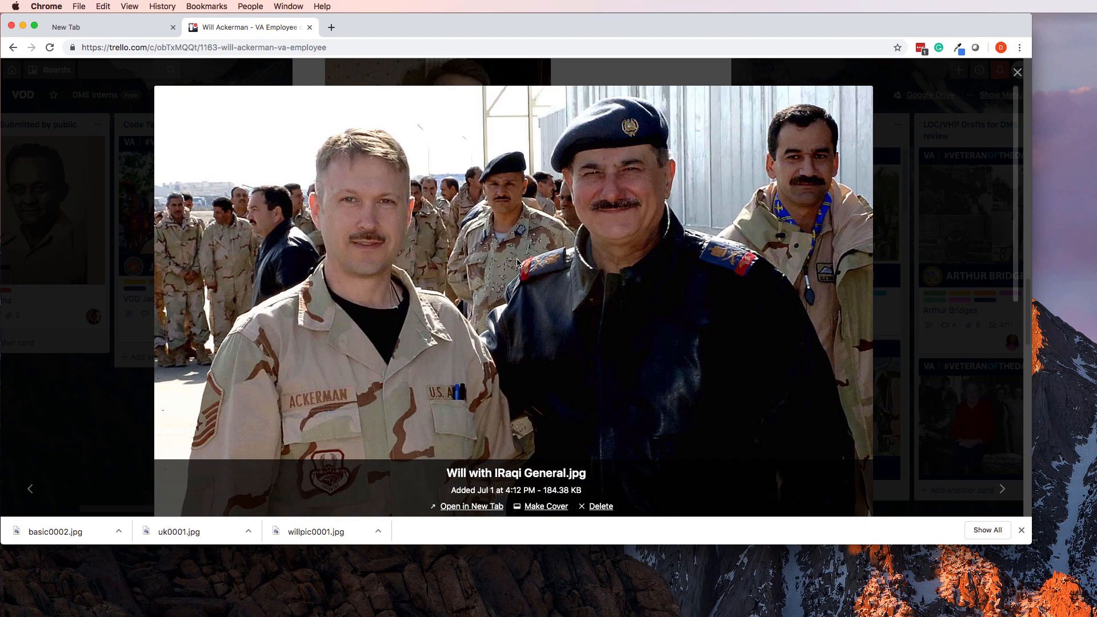
{"action": "right_click", "coordinate": [521, 227]}
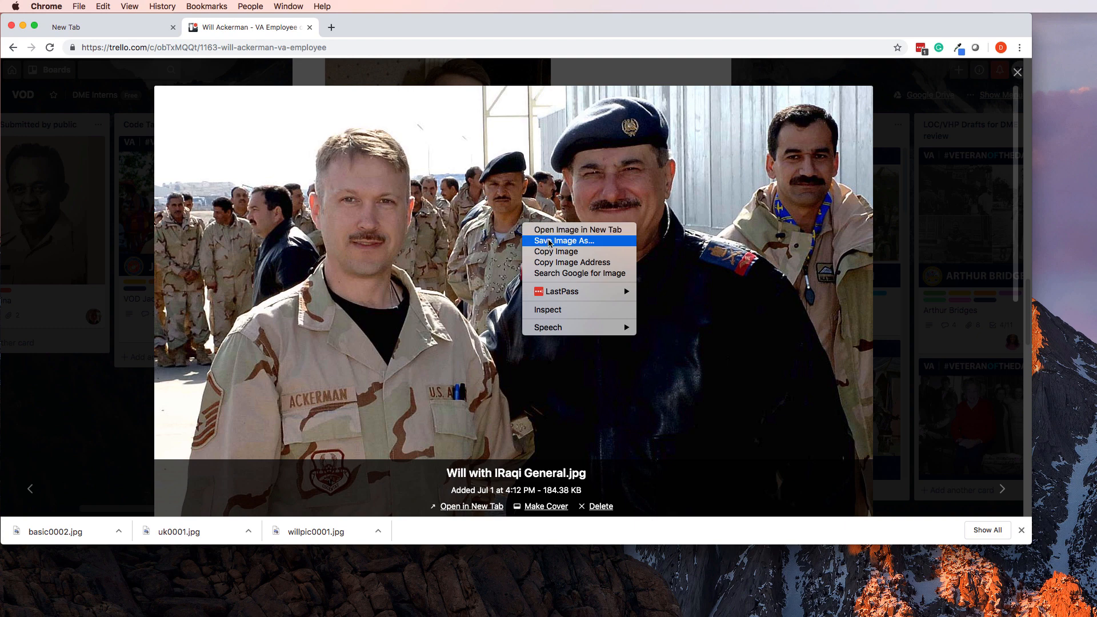
{"action": "left_click", "coordinate": [550, 239]}
{"action": "key", "text": "Return"}
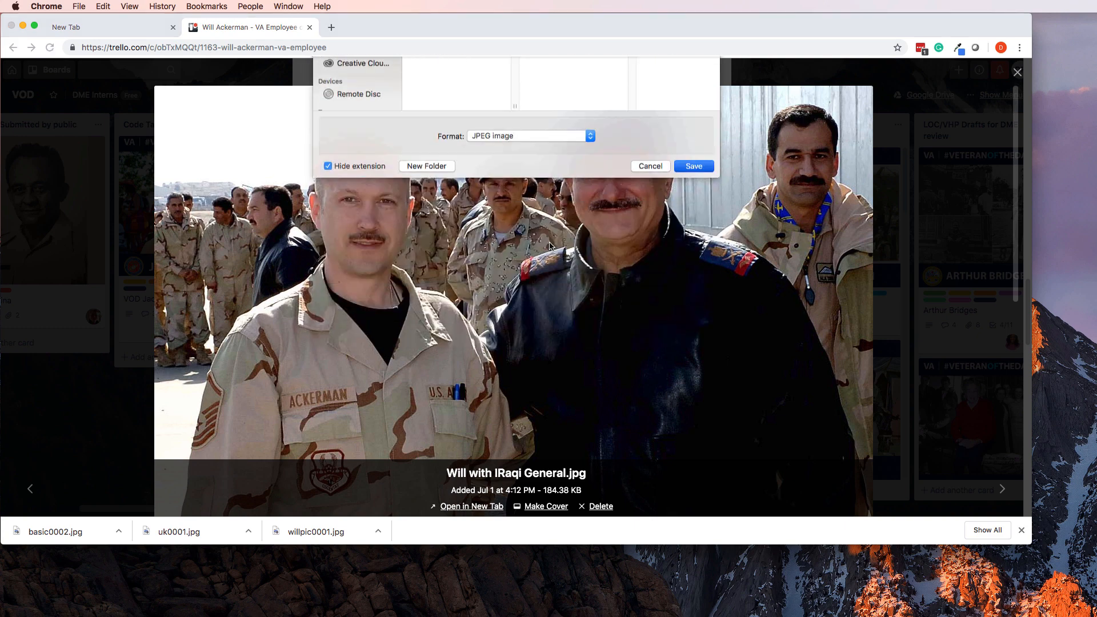
{"action": "key", "text": "Right"}
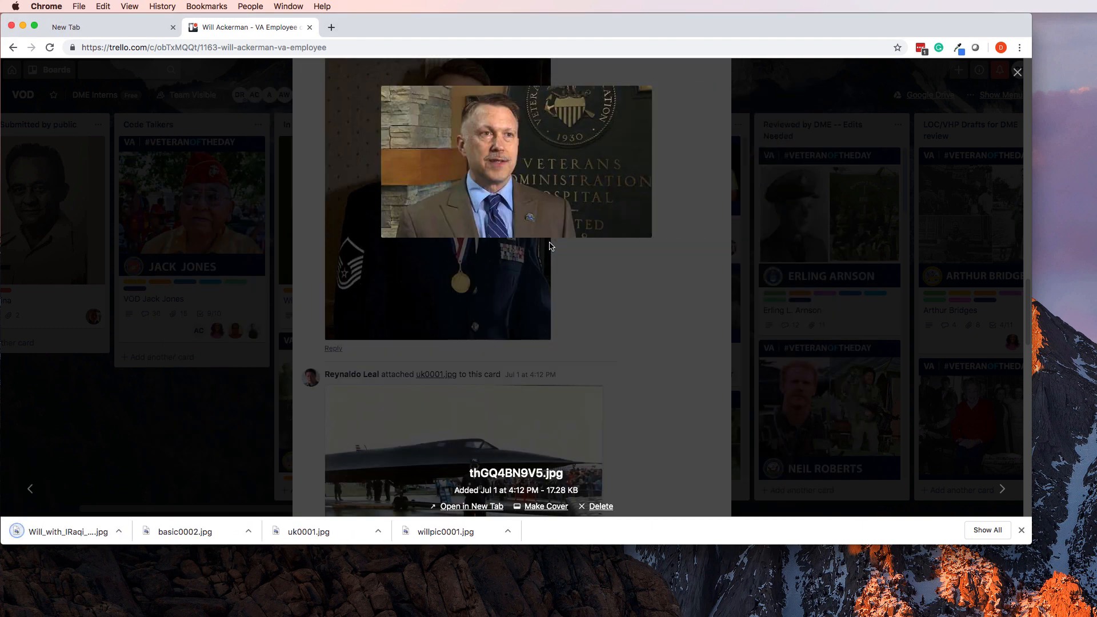
{"action": "right_click", "coordinate": [535, 177]}
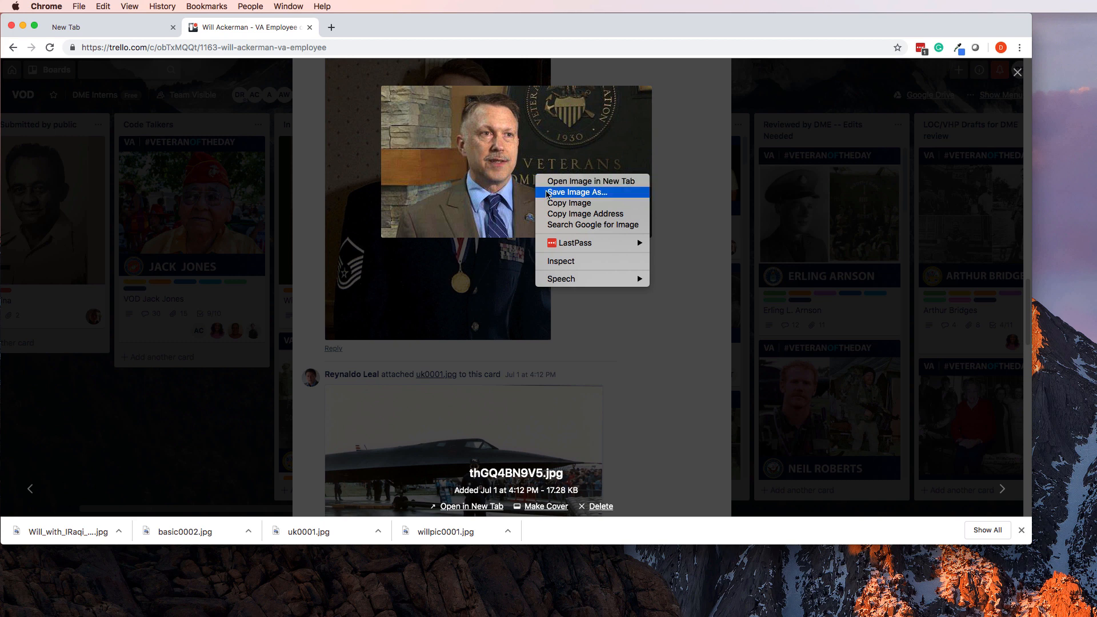
{"action": "left_click", "coordinate": [548, 192]}
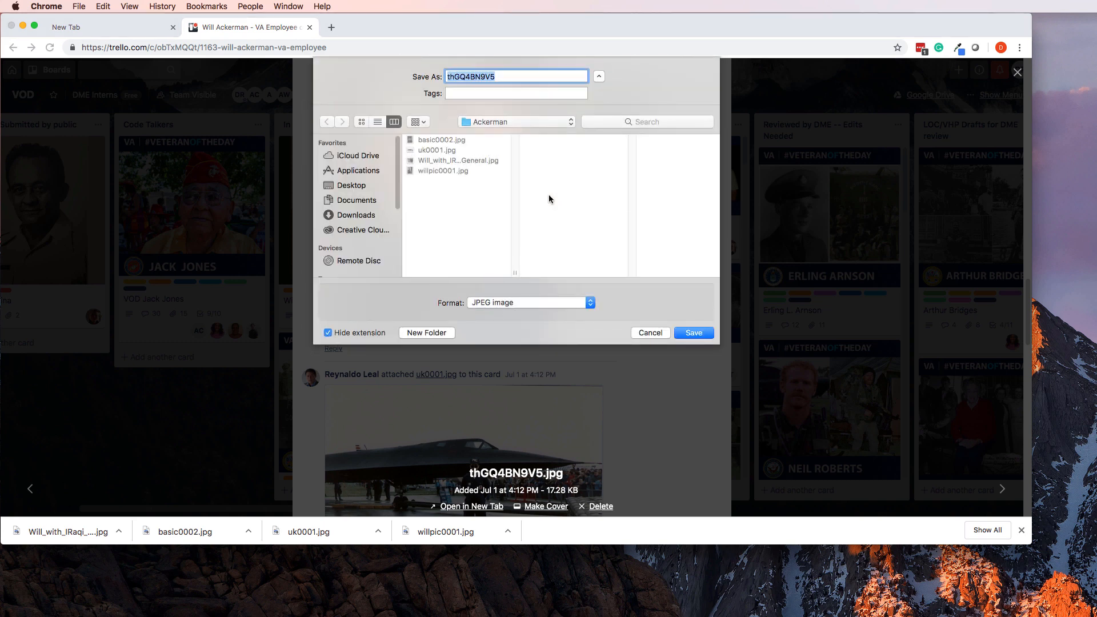
{"action": "key", "text": "Return"}
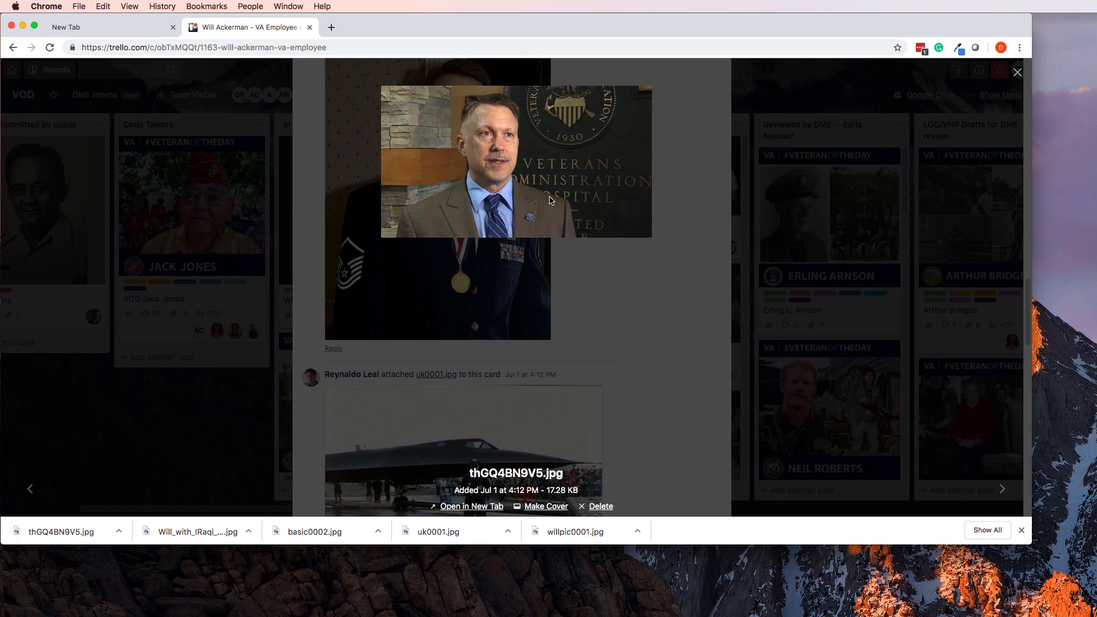
Close the attachment viewer and bring Finder to the front.
{"action": "key", "text": "Right"}
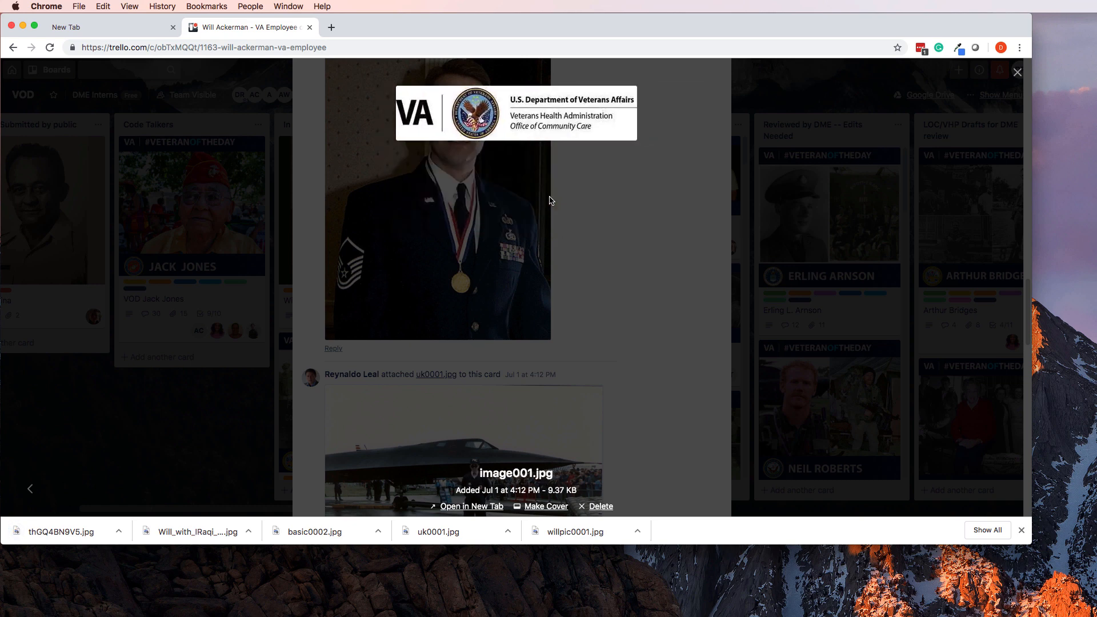
{"action": "key", "text": "Escape"}
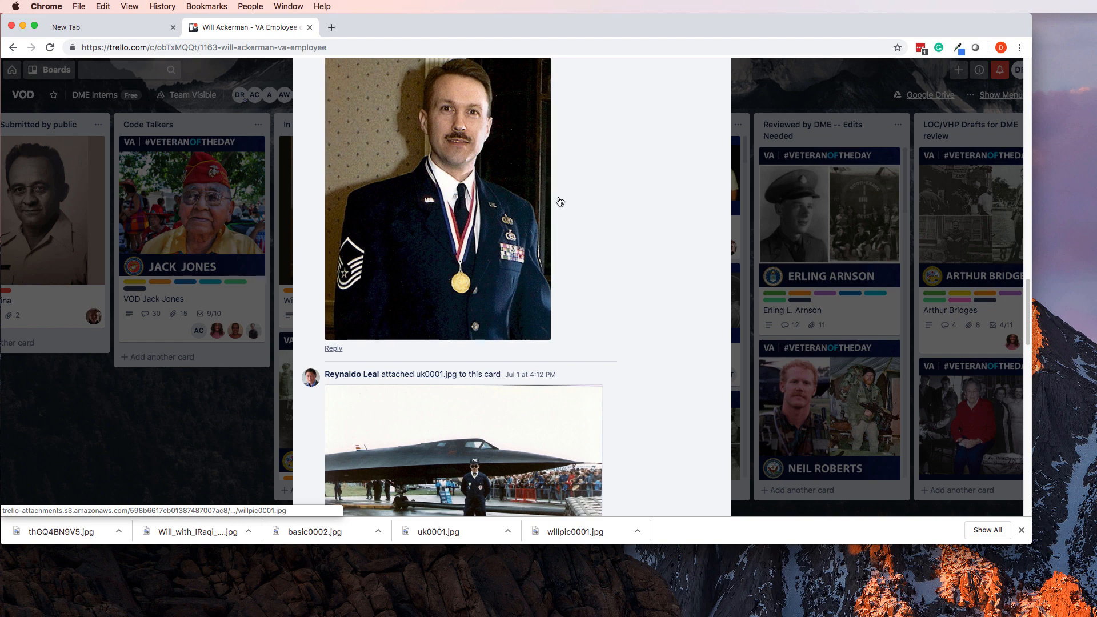
{"action": "scroll", "coordinate": [557, 203], "scroll_direction": "up", "scroll_amount": 10}
{"action": "scroll", "coordinate": [548, 204], "scroll_direction": "up", "scroll_amount": 10}
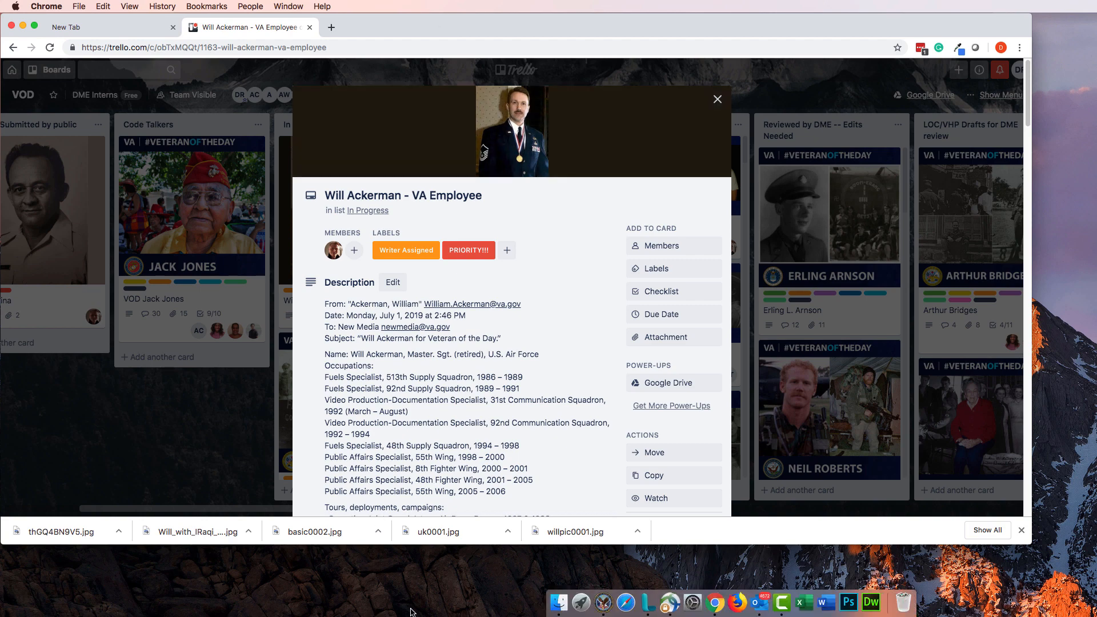
{"action": "left_click", "coordinate": [557, 596]}
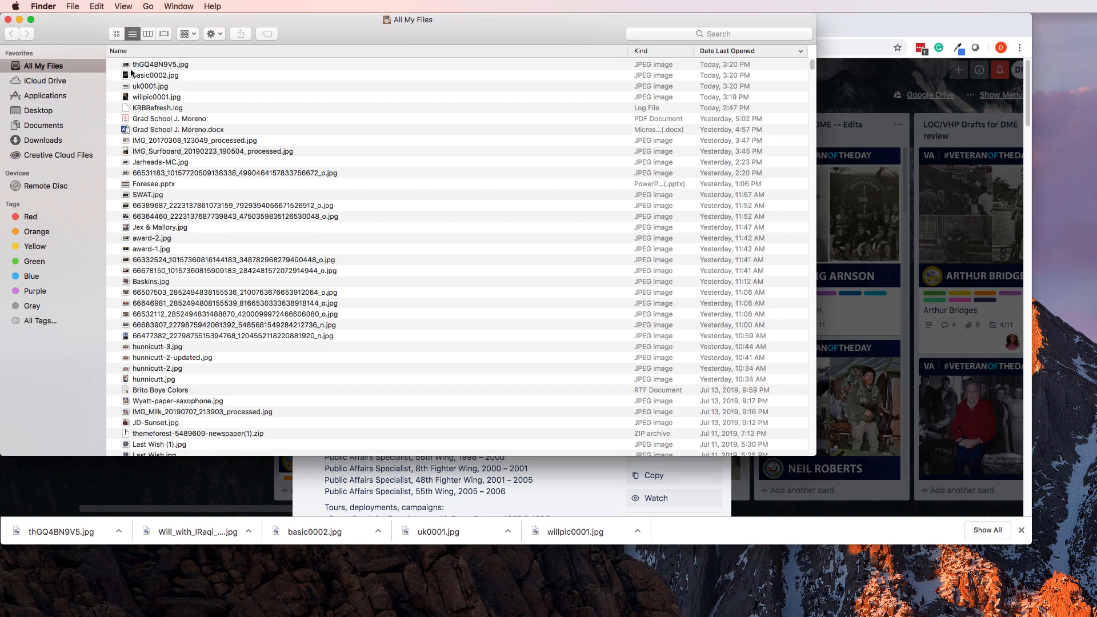
Open all five JPEGs, starting with basic0002.jpg, from the Downloads photo folder in Photoshop CC 2019.
{"action": "left_click", "coordinate": [41, 140]}
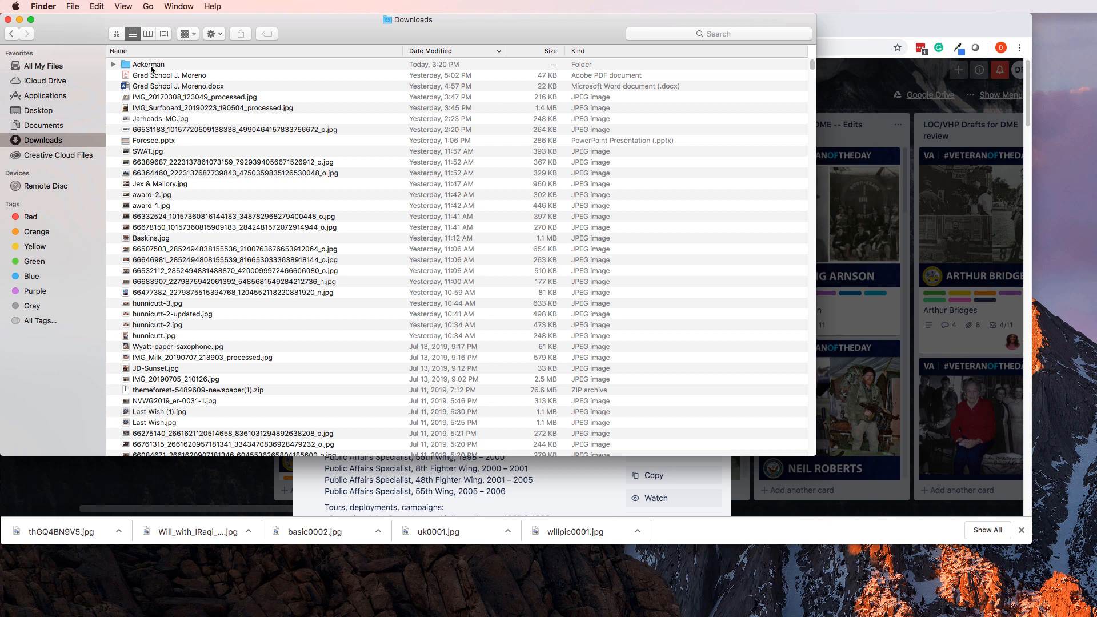
{"action": "double_click", "coordinate": [151, 65]}
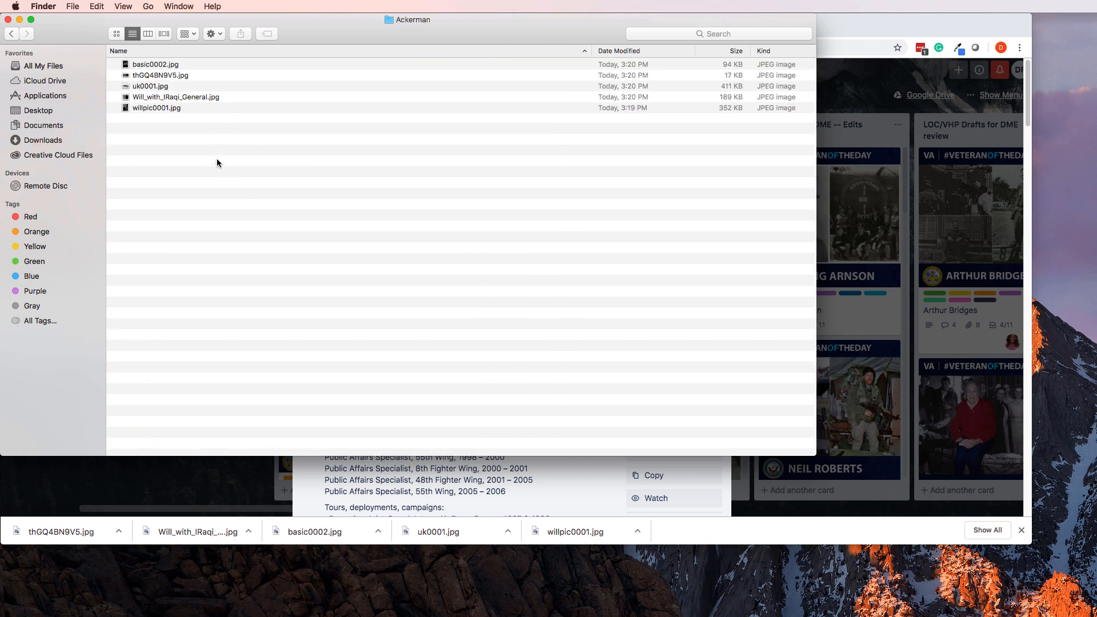
{"action": "left_click", "coordinate": [171, 65]}
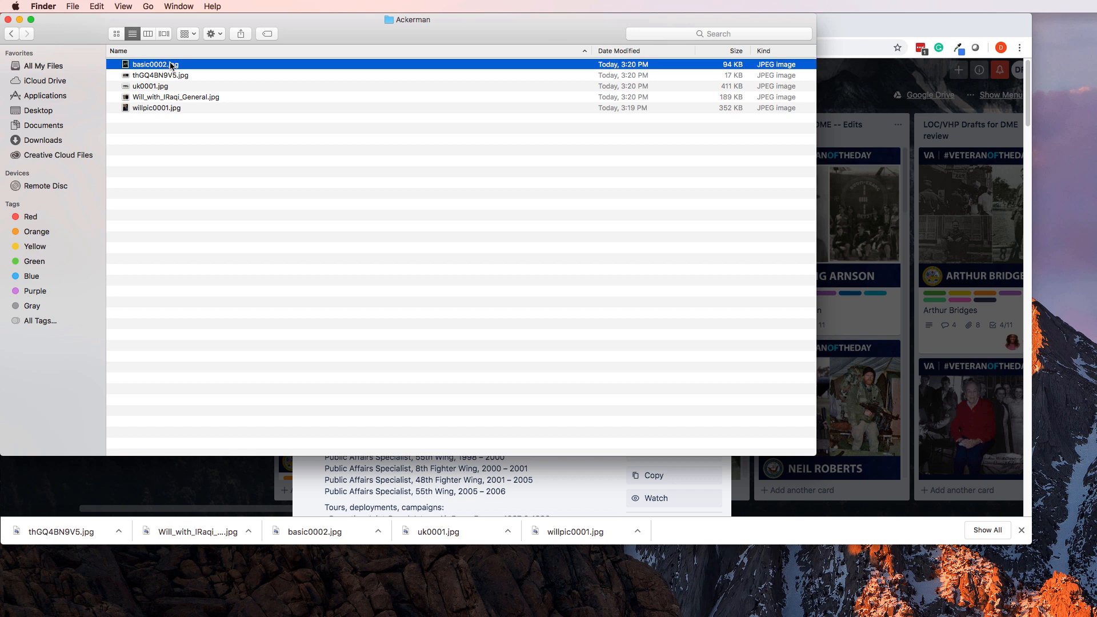
{"action": "left_click", "coordinate": [176, 108], "text": "shift"}
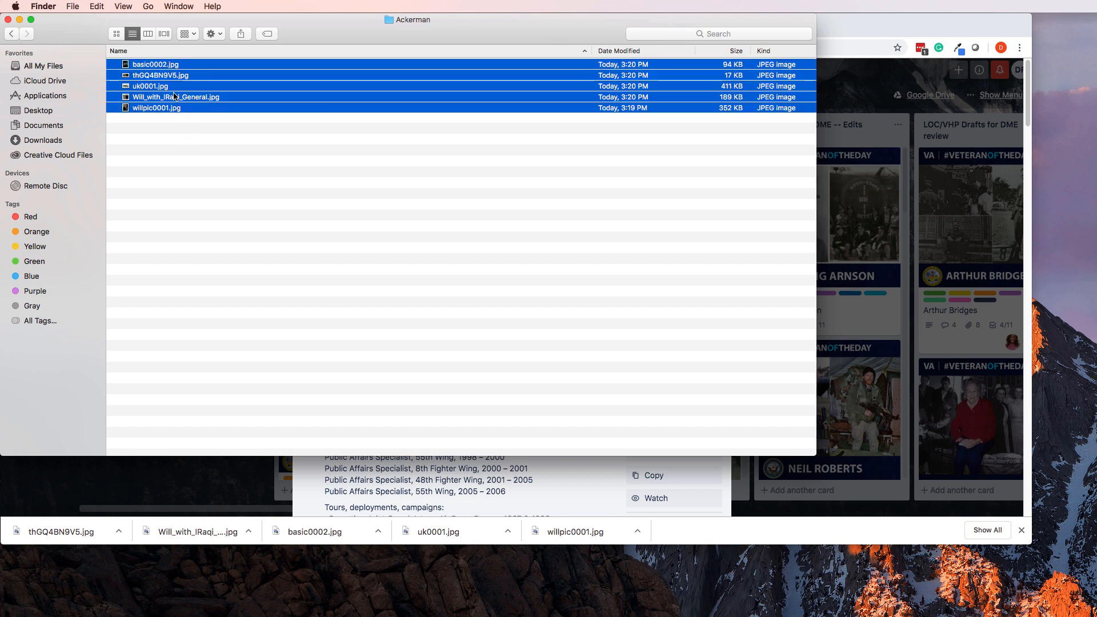
{"action": "right_click", "coordinate": [175, 96]}
{"action": "mouse_move", "coordinate": [257, 126]}
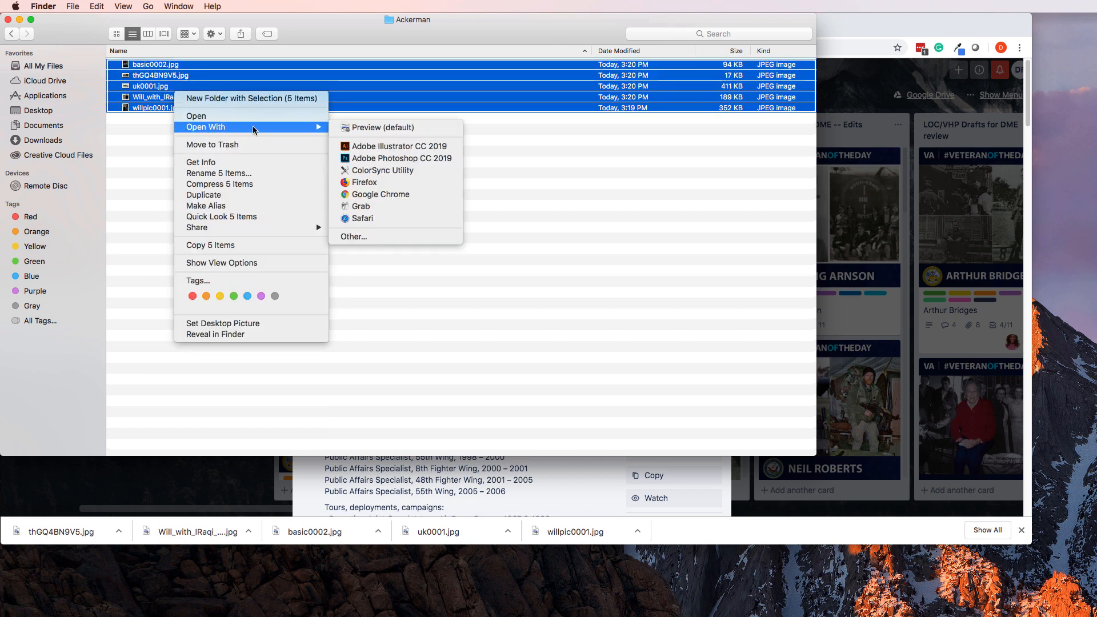
{"action": "left_click", "coordinate": [393, 159]}
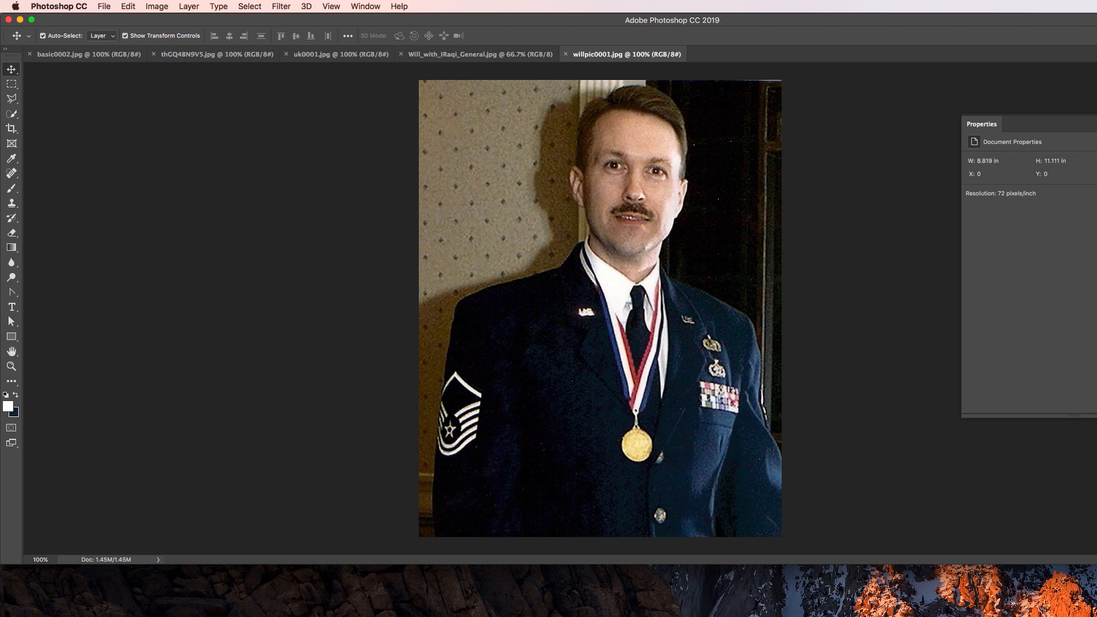
Maximize Photoshop and review the group photo at 100%, the jet photo and thGQ4BN9V5.jpg.
{"action": "left_click_drag", "start_coordinate": [1094, 564], "coordinate": [1092, 553]}
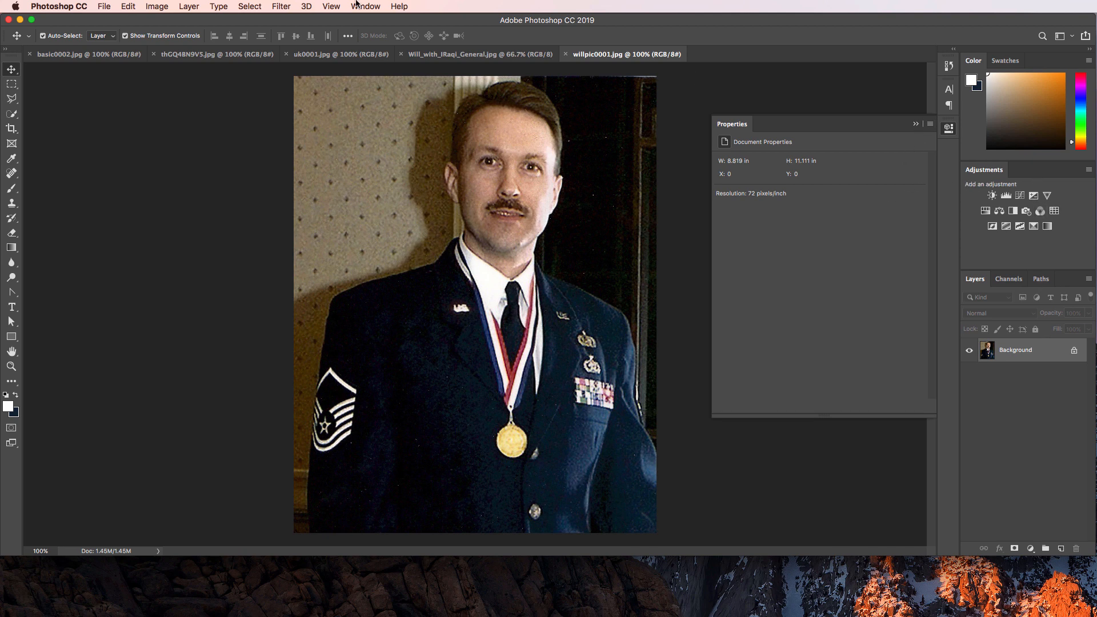
{"action": "left_click", "coordinate": [952, 133]}
{"action": "left_click", "coordinate": [430, 56]}
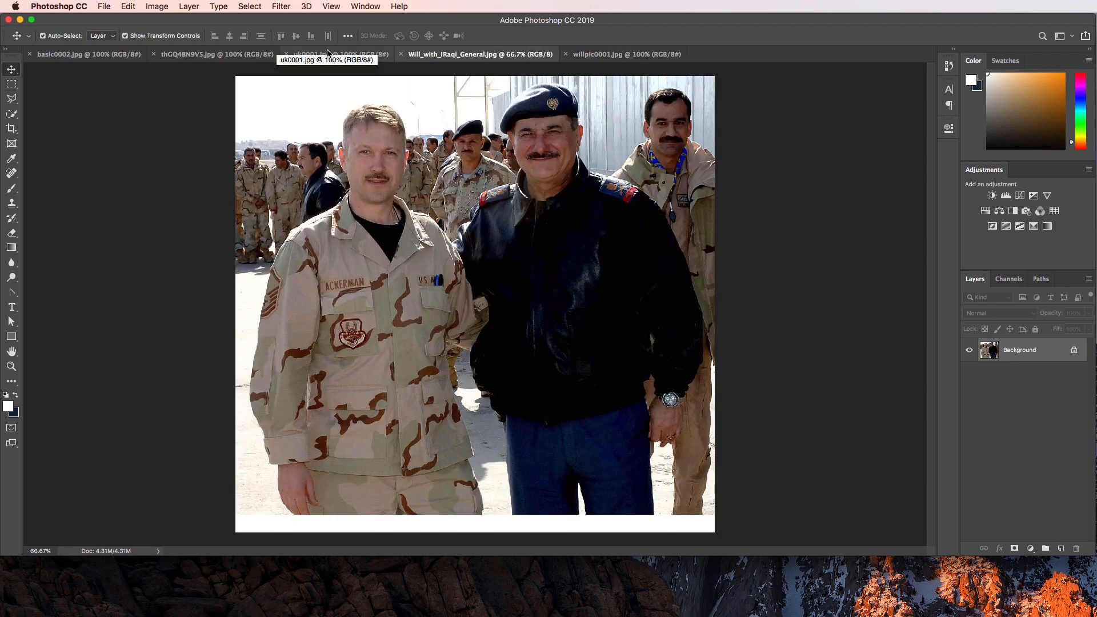
{"action": "key", "text": "super+1"}
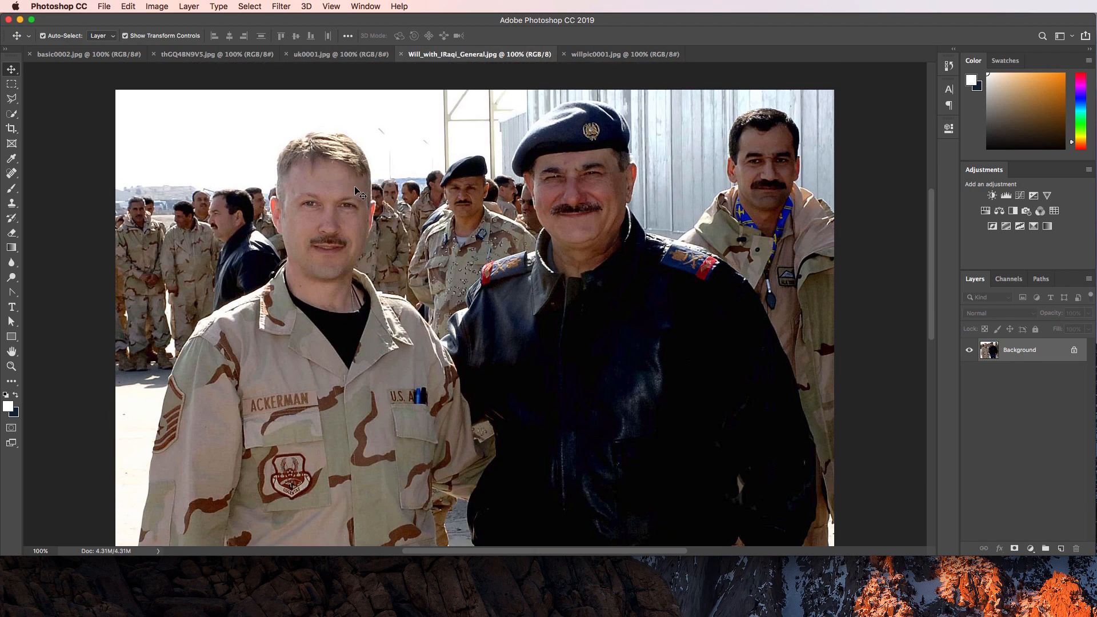
{"action": "left_click", "coordinate": [334, 56]}
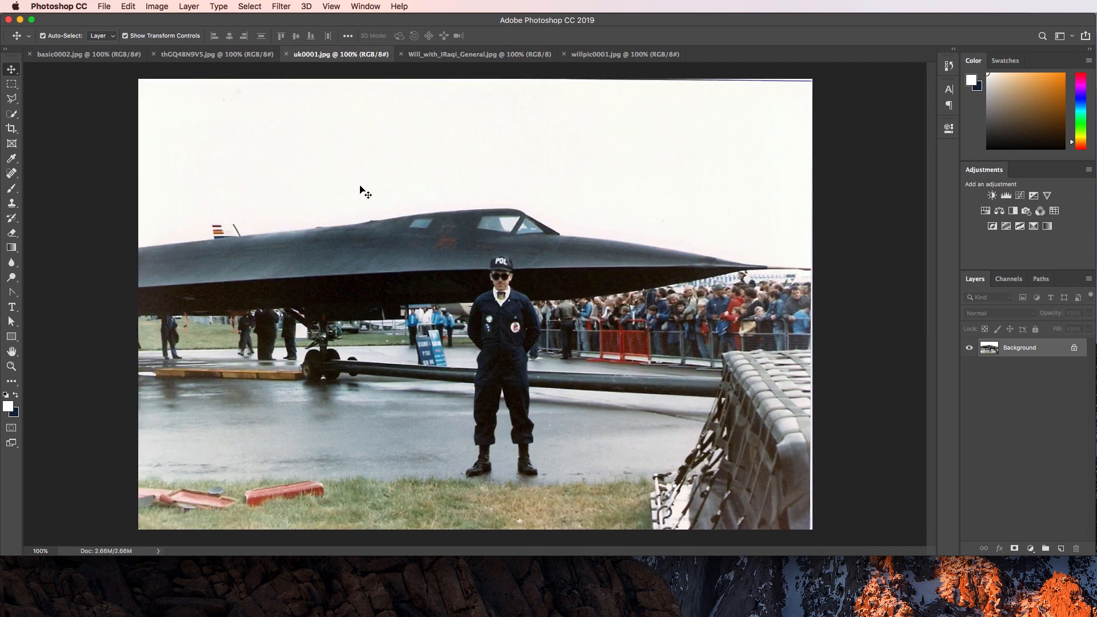
{"action": "left_click", "coordinate": [219, 55]}
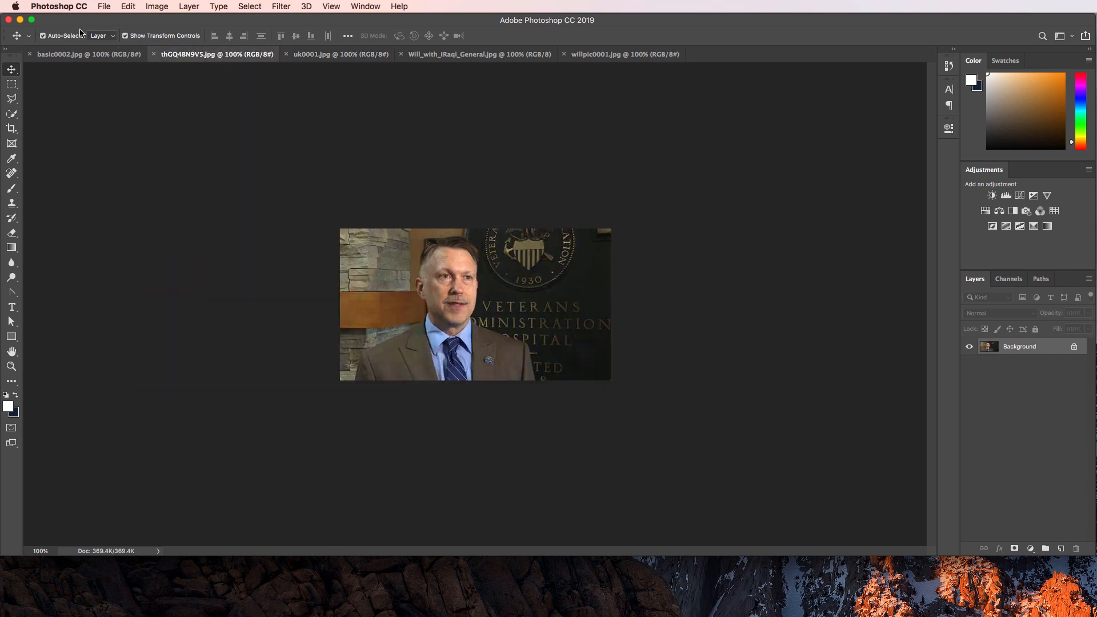
Switch to basic0002.jpg and unlock its Background into Layer 0.
{"action": "left_click", "coordinate": [81, 56]}
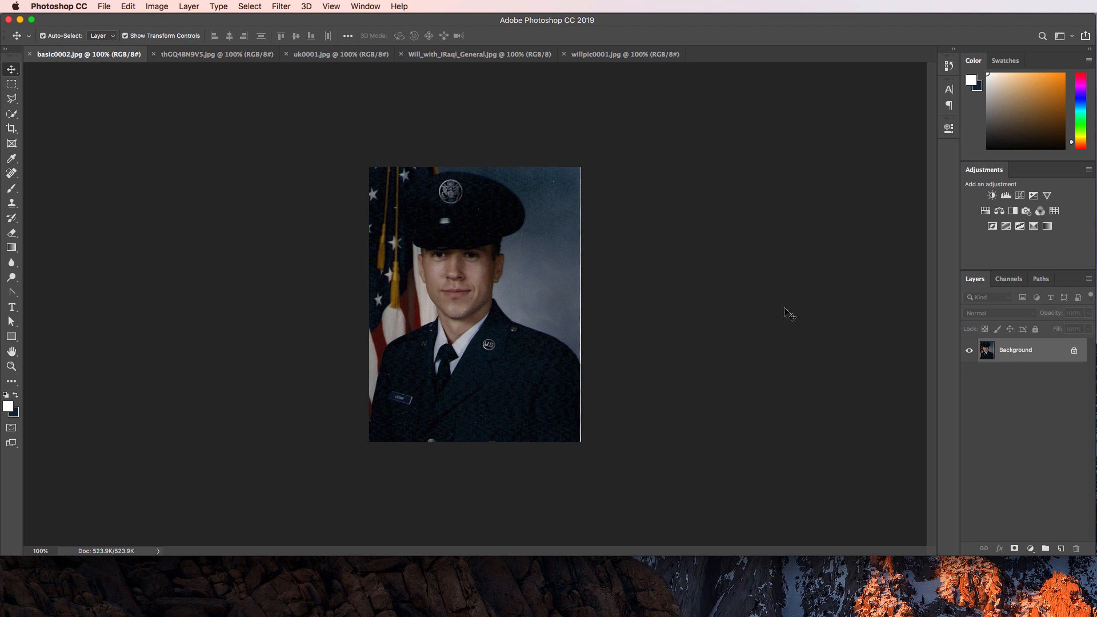
{"action": "left_click", "coordinate": [1074, 351]}
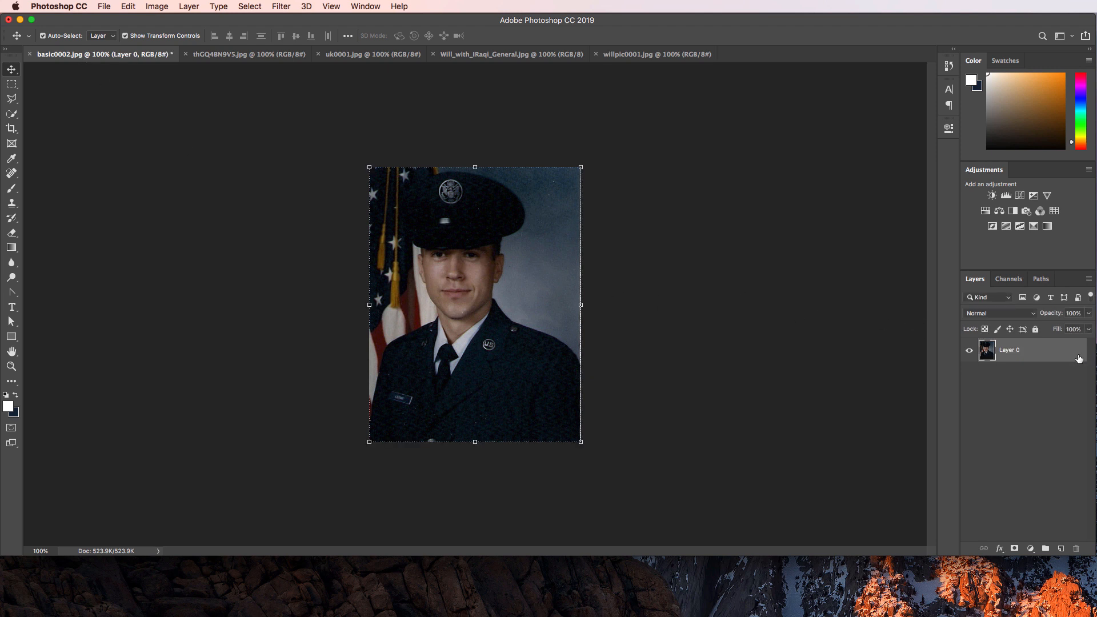
Add a Curves adjustment layer and apply Auto on the RGB channel.
{"action": "left_click", "coordinate": [1020, 195]}
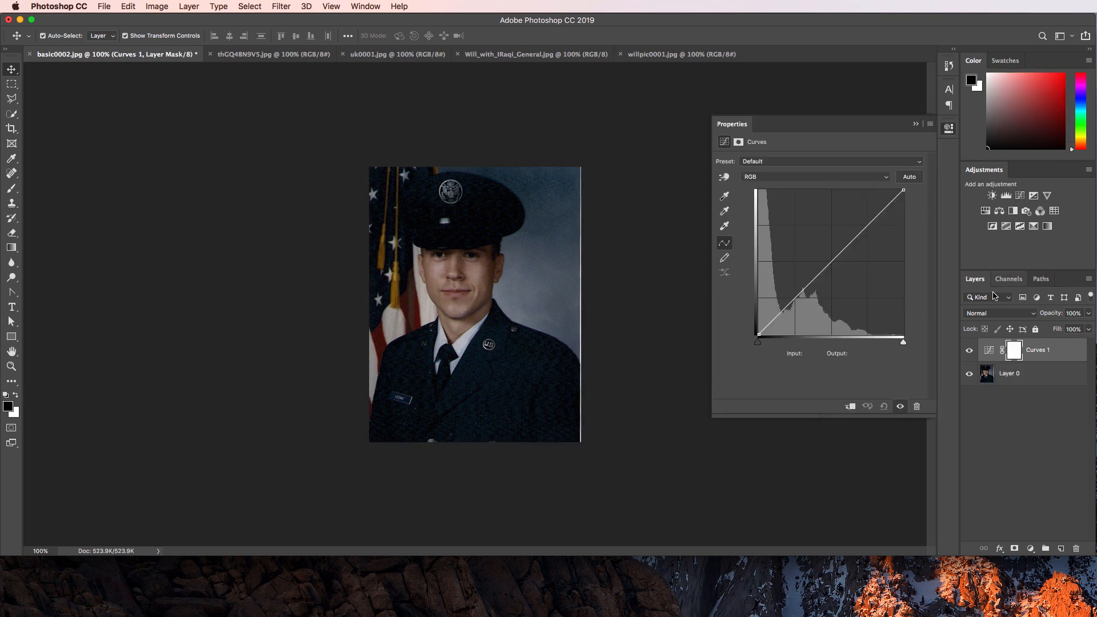
{"action": "left_click", "coordinate": [888, 177]}
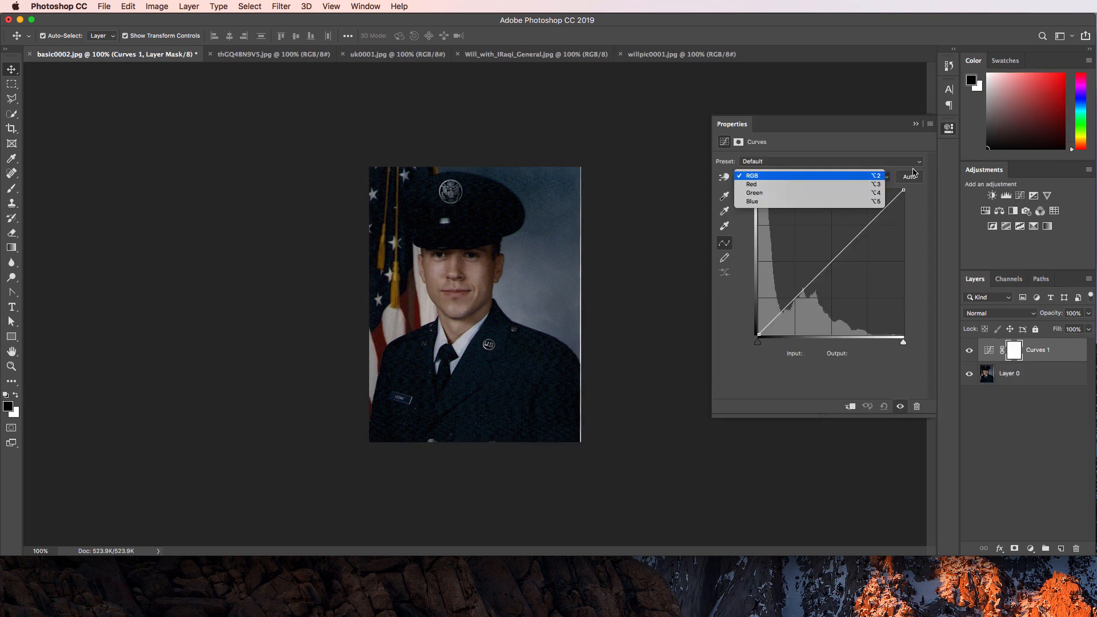
{"action": "left_click", "coordinate": [913, 171]}
{"action": "left_click", "coordinate": [911, 177]}
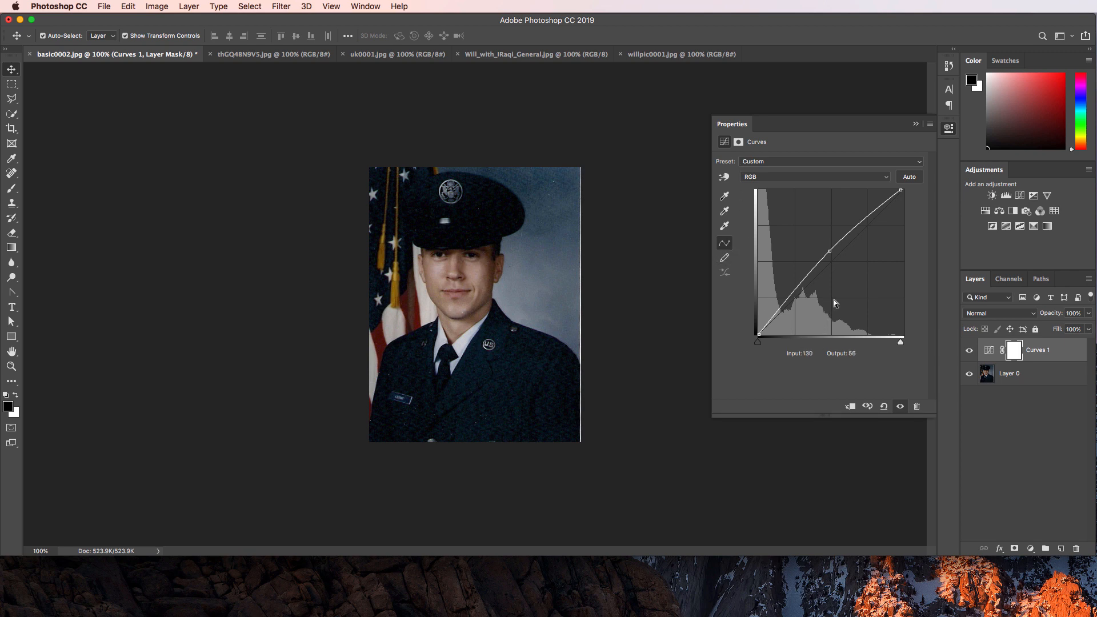
Try the Lighter (RGB) preset, re-run Auto, then hide Curves 1 to compare.
{"action": "left_click", "coordinate": [911, 163]}
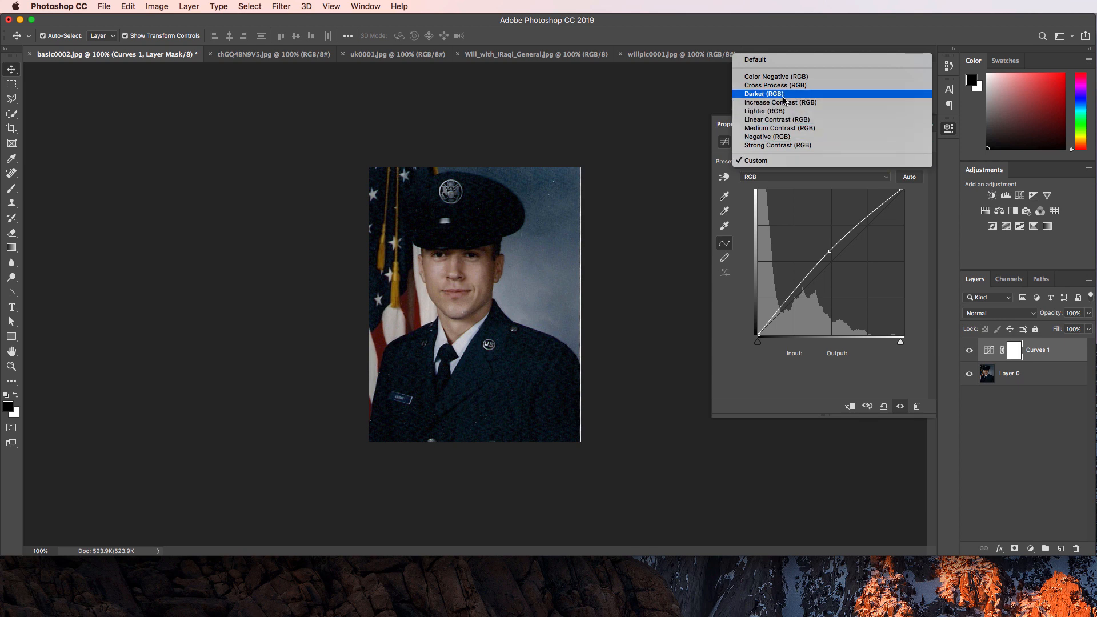
{"action": "left_click", "coordinate": [809, 111]}
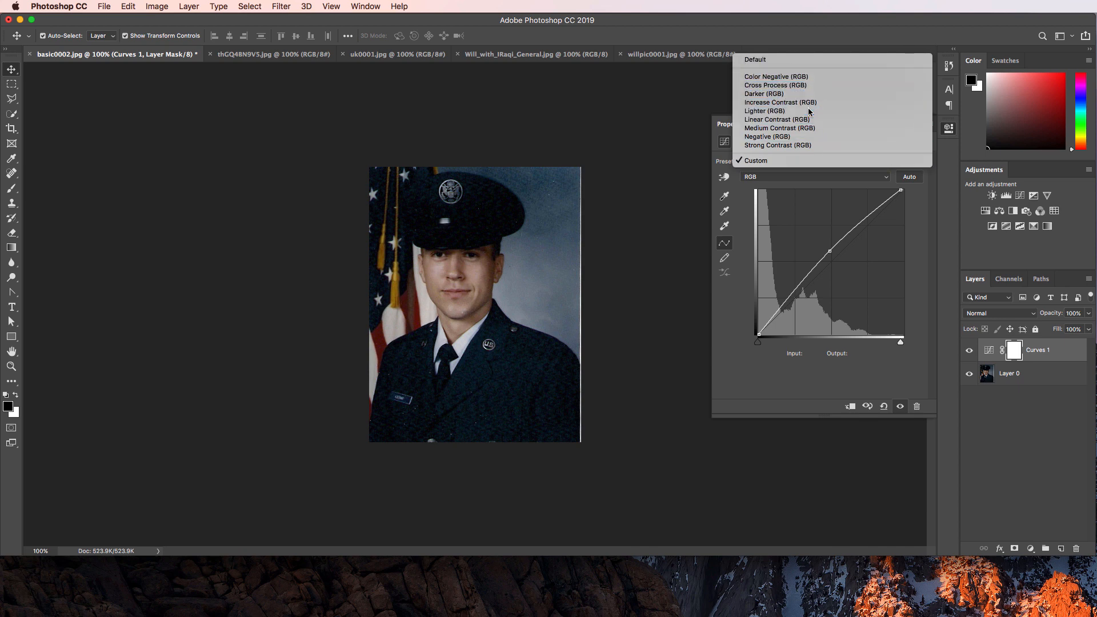
{"action": "left_click", "coordinate": [915, 181]}
{"action": "left_click", "coordinate": [792, 162]}
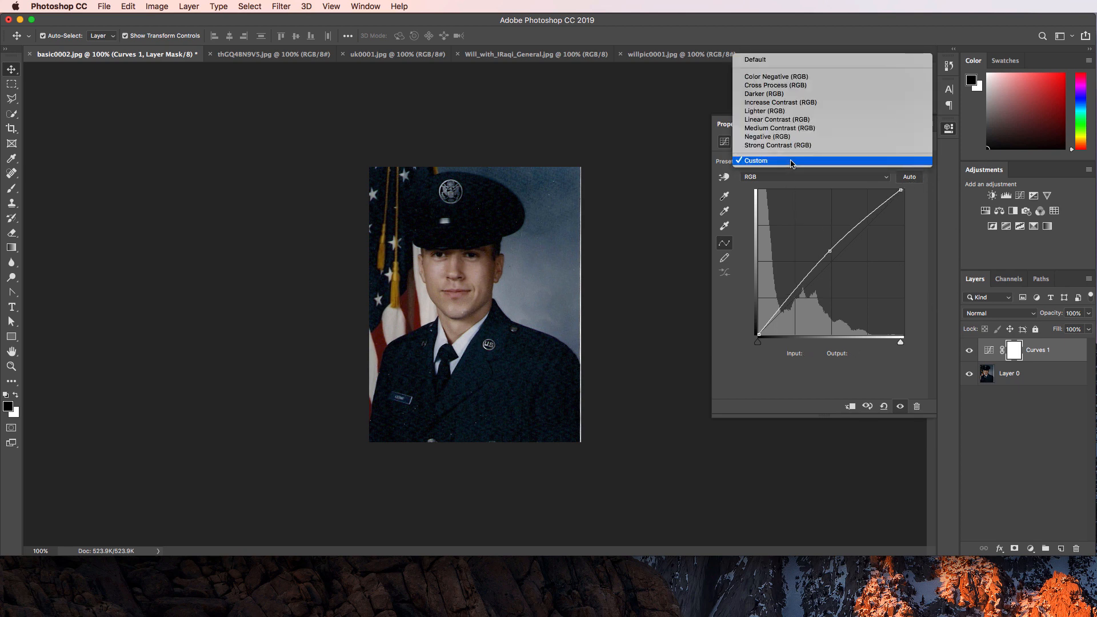
{"action": "left_click", "coordinate": [846, 179]}
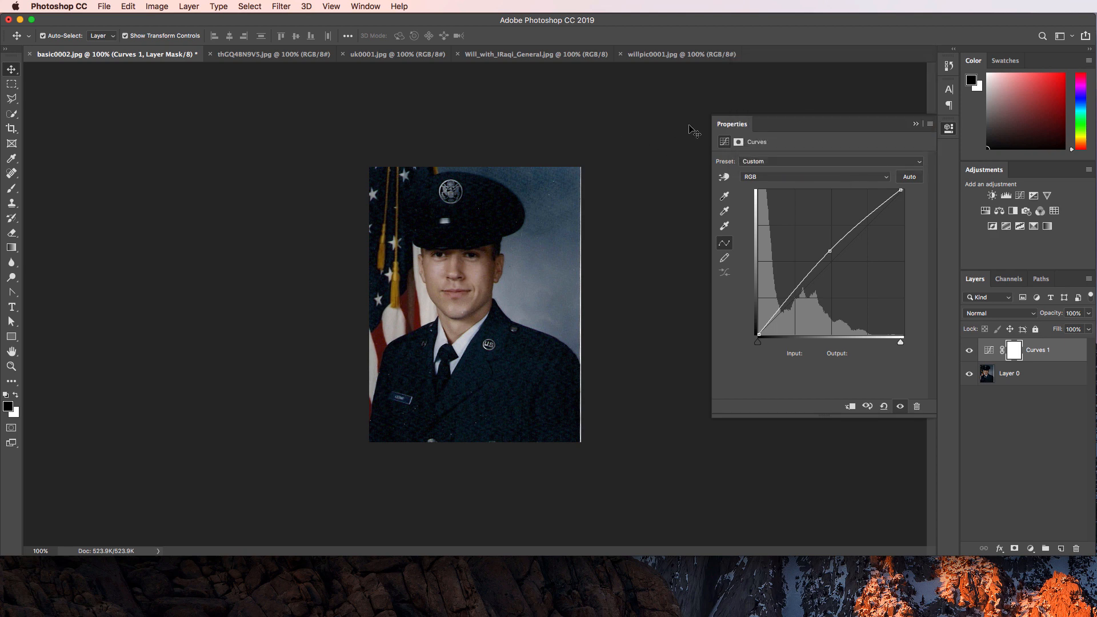
{"action": "left_click", "coordinate": [927, 125]}
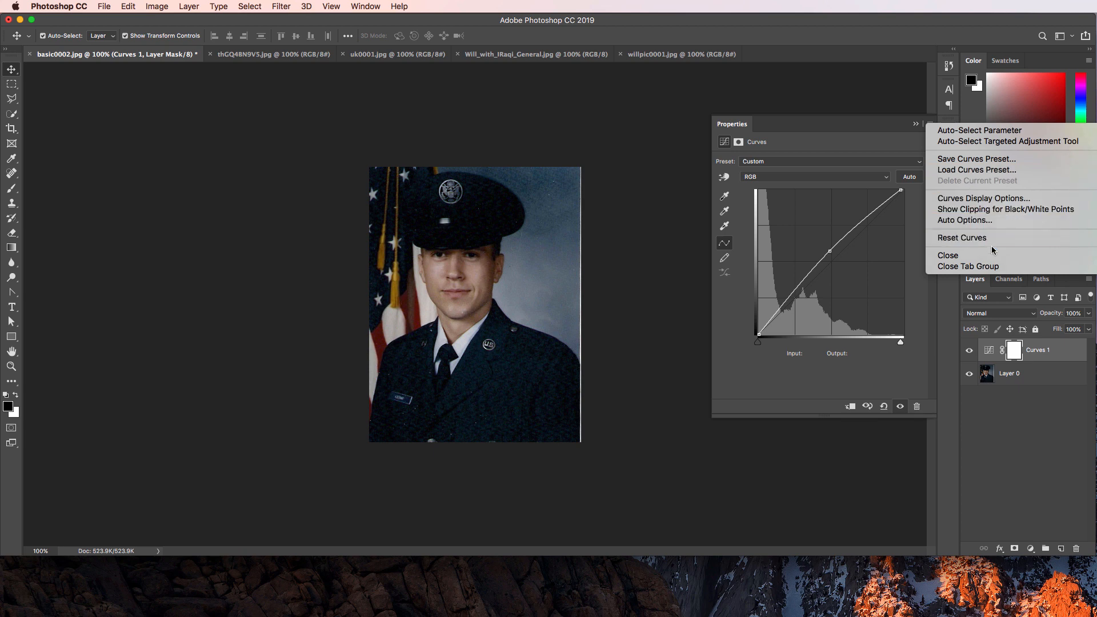
{"action": "left_click", "coordinate": [1002, 386]}
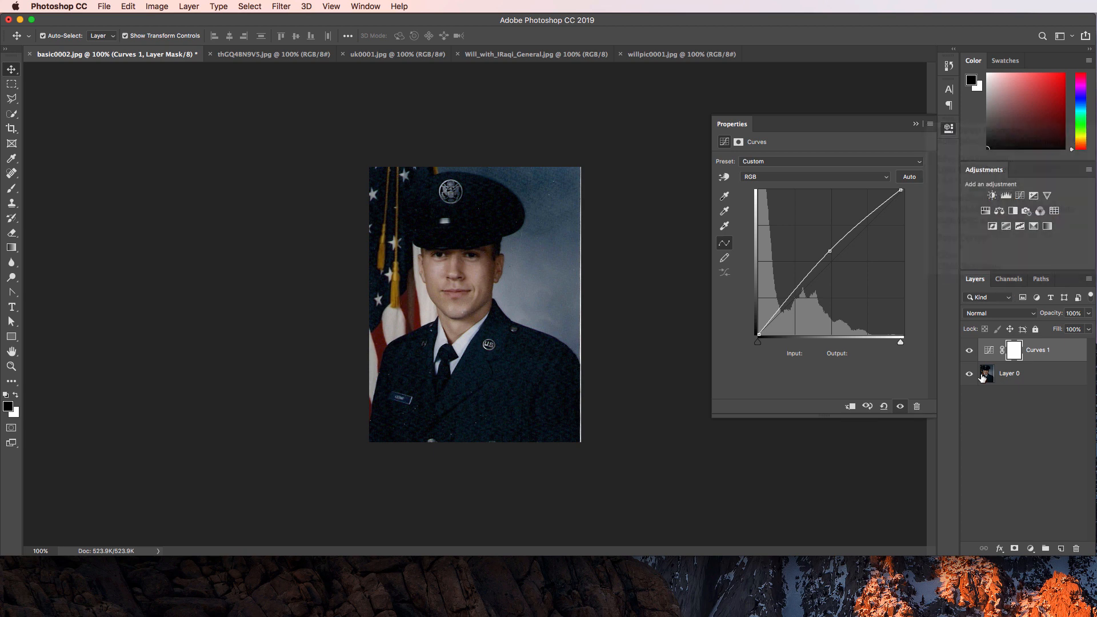
{"action": "left_click", "coordinate": [969, 350]}
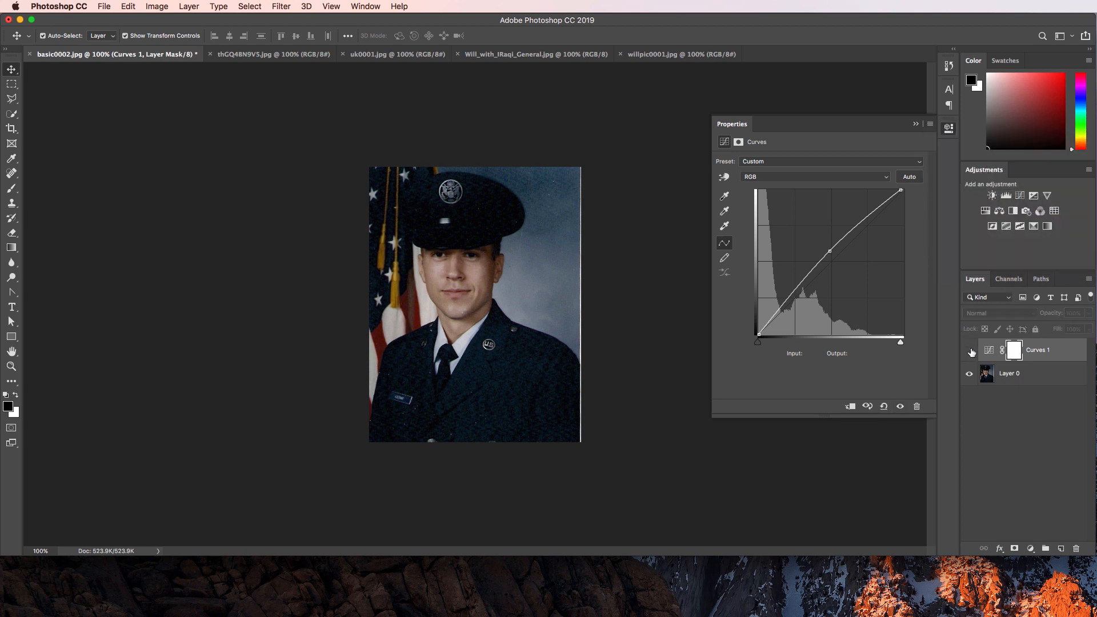
Add a Brightness/Contrast layer with Brightness 101 and Contrast 8, then select Curves 1.
{"action": "left_click", "coordinate": [991, 195]}
{"action": "left_click_drag", "start_coordinate": [821, 195], "coordinate": [883, 185]}
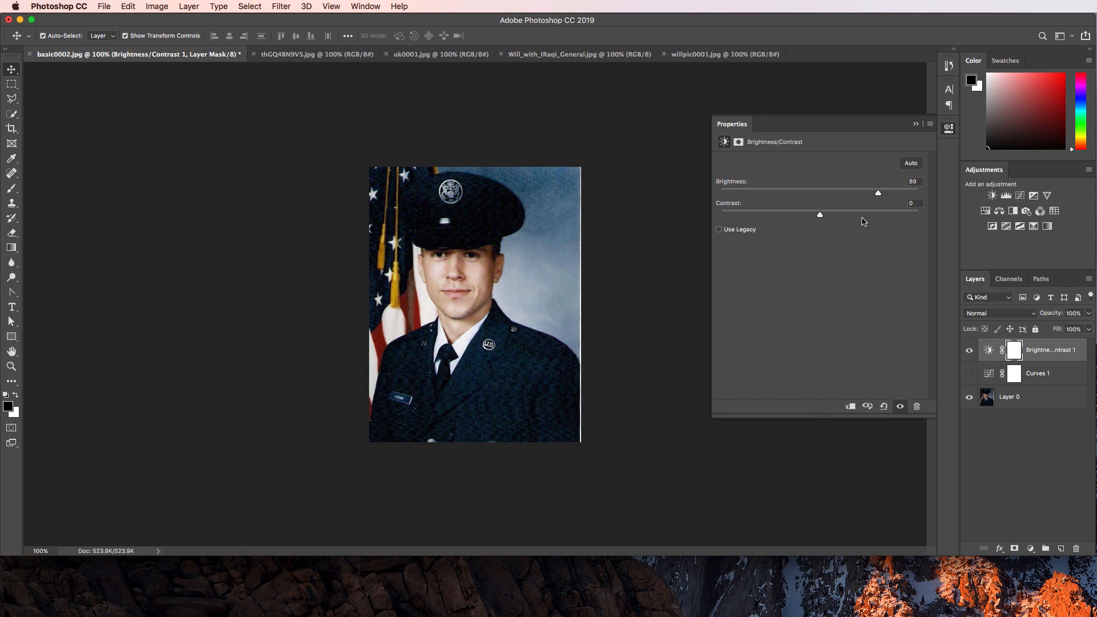
{"action": "left_click_drag", "start_coordinate": [820, 213], "coordinate": [789, 215]}
{"action": "left_click_drag", "start_coordinate": [885, 195], "coordinate": [886, 194]}
{"action": "left_click_drag", "start_coordinate": [878, 195], "coordinate": [885, 197]}
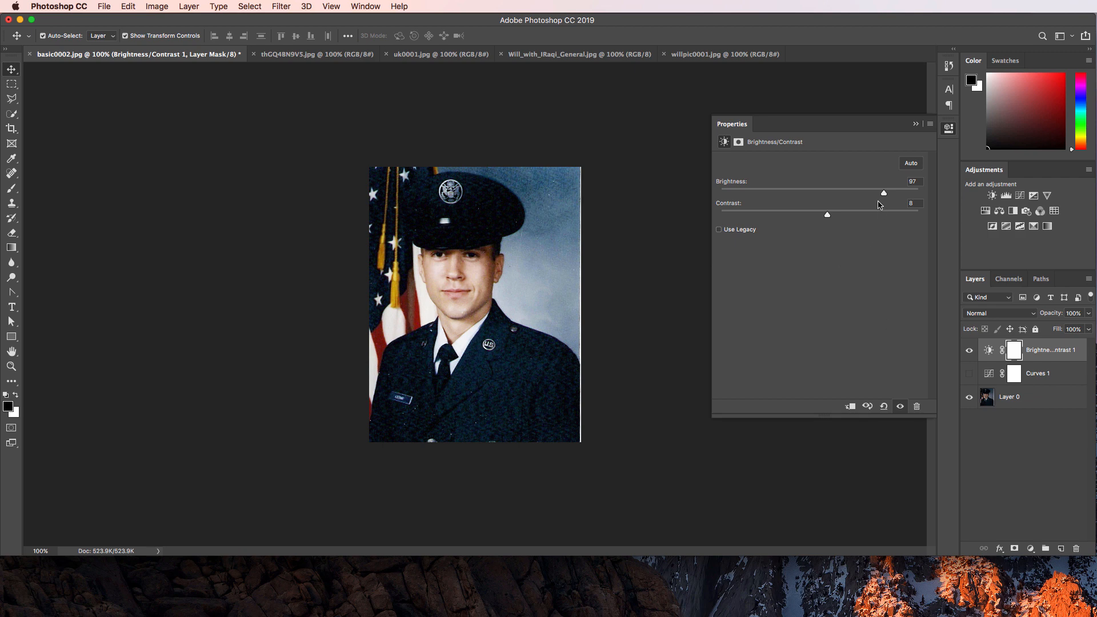
{"action": "left_click_drag", "start_coordinate": [884, 194], "coordinate": [862, 198]}
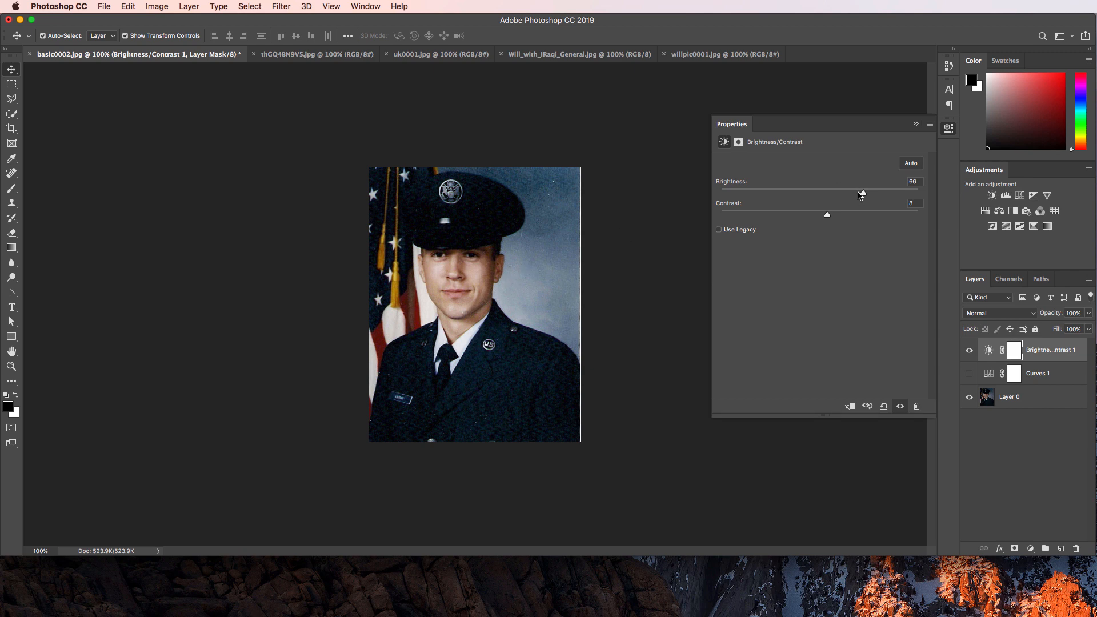
{"action": "mouse_move", "coordinate": [865, 195]}
{"action": "left_mouse_down"}
{"action": "mouse_move", "coordinate": [914, 196]}
{"action": "mouse_move", "coordinate": [886, 192]}
{"action": "left_mouse_up"}
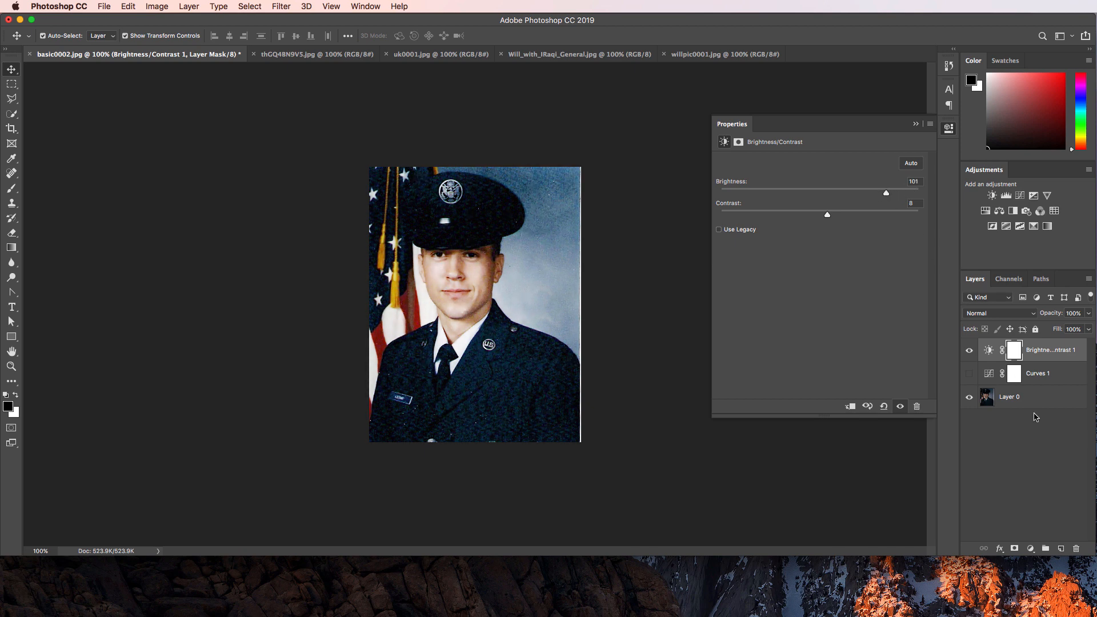
{"action": "left_click", "coordinate": [1051, 373]}
Delete Curves 1 and invert the Brightness/Contrast 1 mask to black.
{"action": "left_click", "coordinate": [915, 407]}
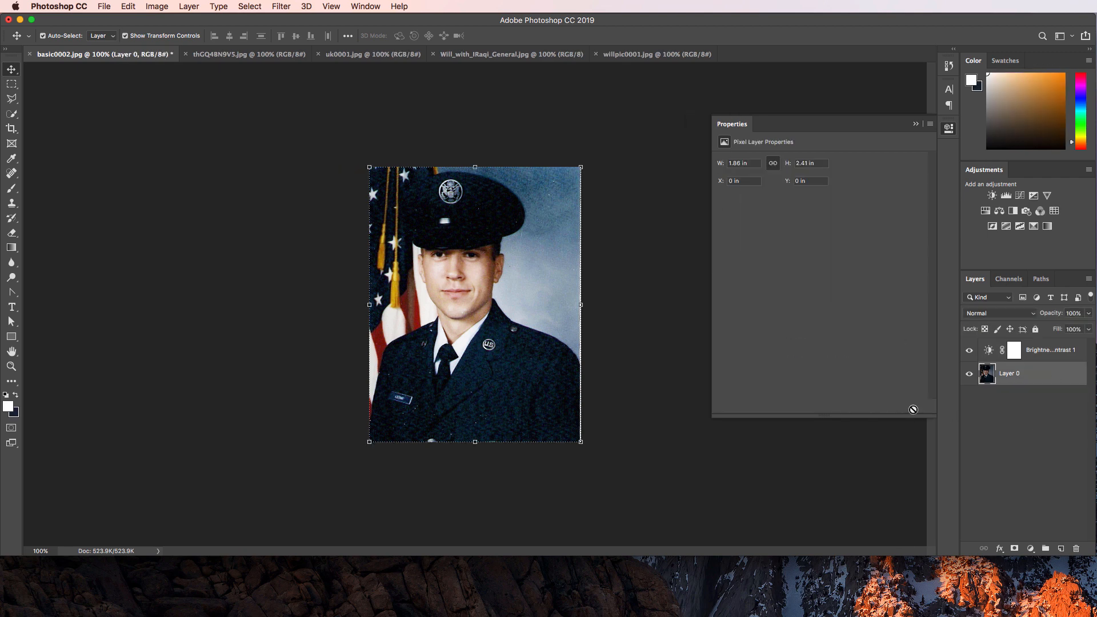
{"action": "left_click", "coordinate": [1012, 349]}
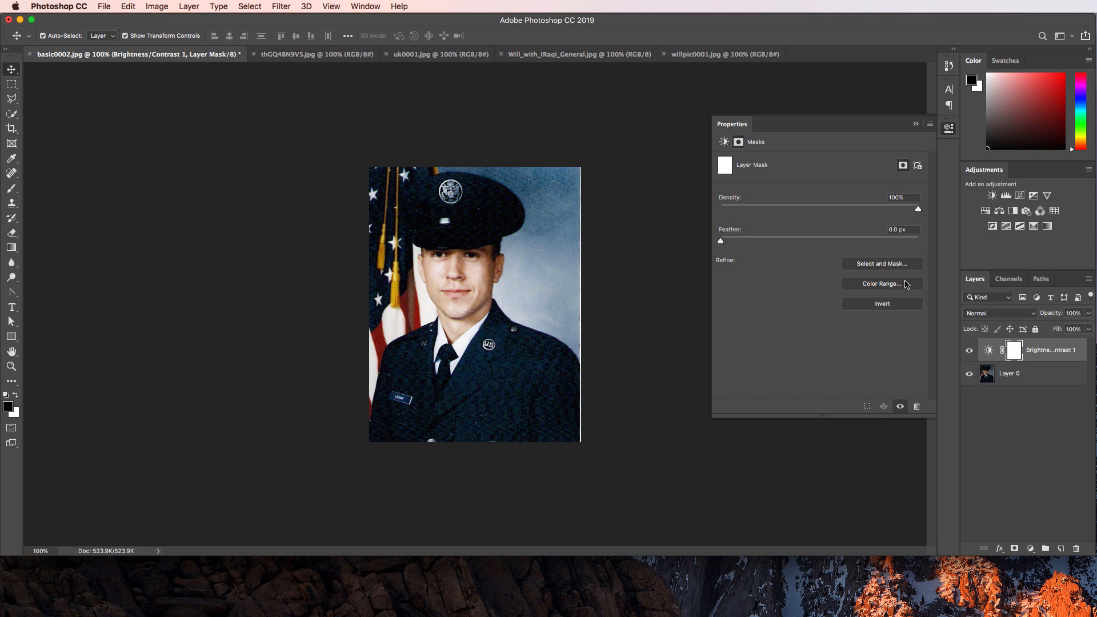
{"action": "left_click", "coordinate": [895, 305]}
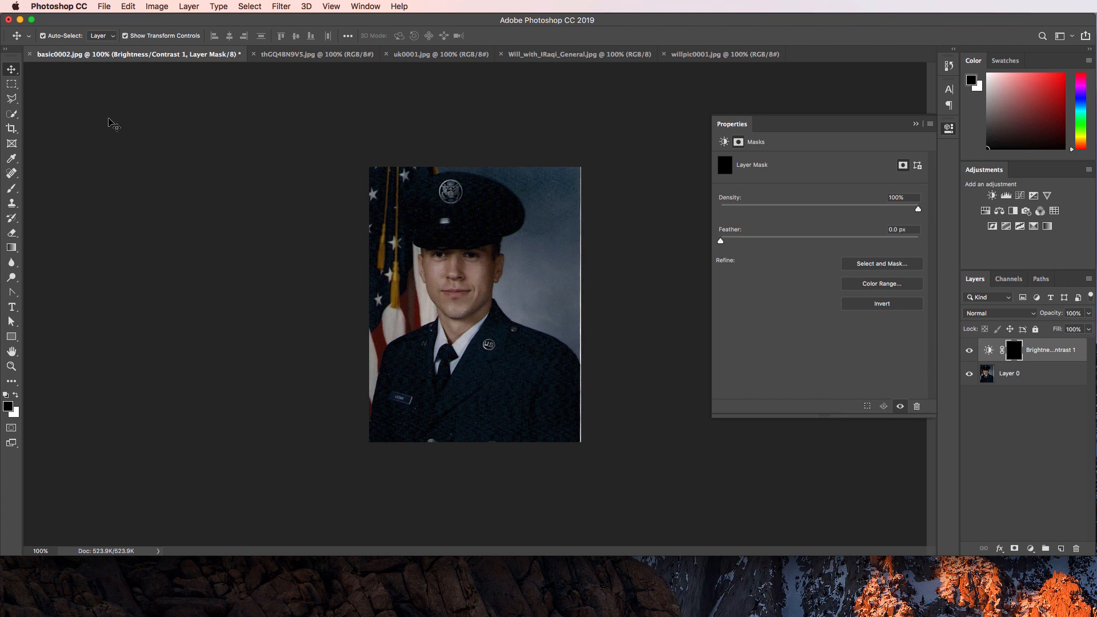
Set up a white Brush at size 150 and 55% opacity.
{"action": "left_click", "coordinate": [11, 189]}
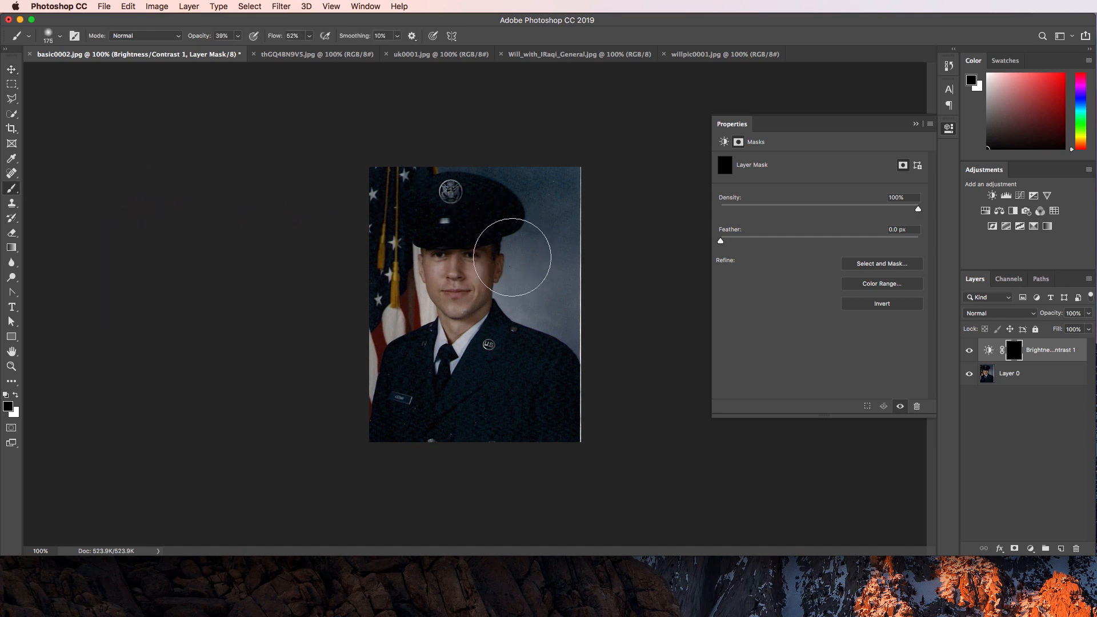
{"action": "key", "text": "bracketleft"}
{"action": "left_click_drag", "start_coordinate": [197, 38], "coordinate": [221, 43]}
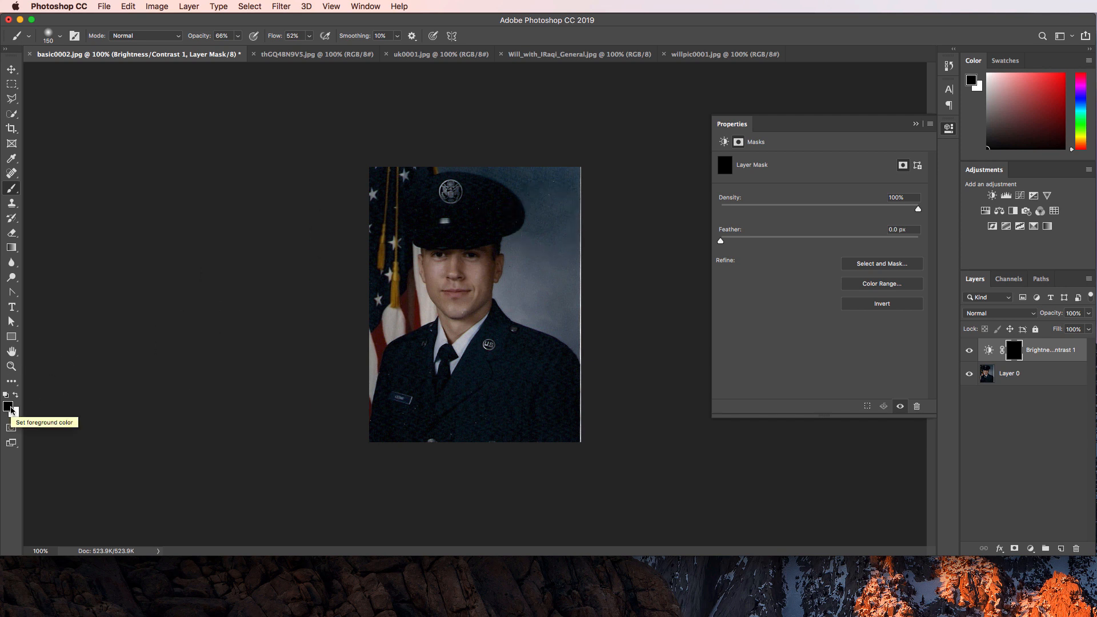
{"action": "key", "text": "x"}
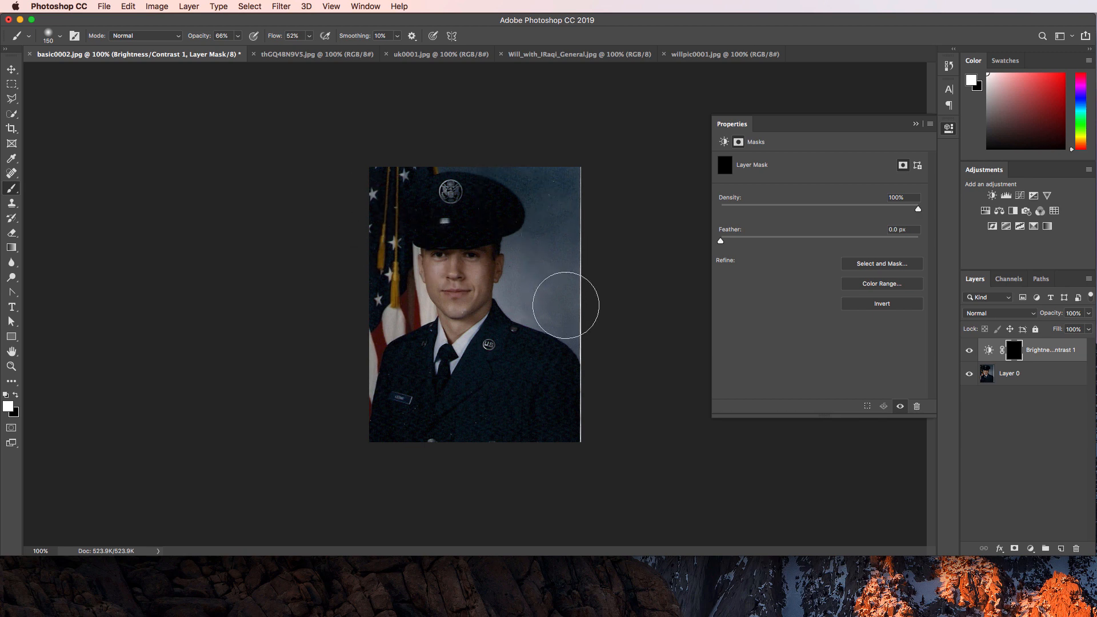
Paint the mask over the background right of the face and the sky beside the head.
{"action": "mouse_move", "coordinate": [593, 320]}
{"action": "left_mouse_down"}
{"action": "mouse_move", "coordinate": [531, 257]}
{"action": "mouse_move", "coordinate": [556, 189]}
{"action": "mouse_move", "coordinate": [558, 247]}
{"action": "mouse_move", "coordinate": [568, 184]}
{"action": "mouse_move", "coordinate": [524, 180]}
{"action": "mouse_move", "coordinate": [416, 140]}
{"action": "mouse_move", "coordinate": [368, 189]}
{"action": "mouse_move", "coordinate": [359, 265]}
{"action": "mouse_move", "coordinate": [379, 299]}
{"action": "mouse_move", "coordinate": [400, 297]}
{"action": "mouse_move", "coordinate": [372, 311]}
{"action": "mouse_move", "coordinate": [333, 395]}
{"action": "mouse_move", "coordinate": [380, 310]}
{"action": "mouse_move", "coordinate": [379, 269]}
{"action": "mouse_move", "coordinate": [353, 210]}
{"action": "left_mouse_up"}
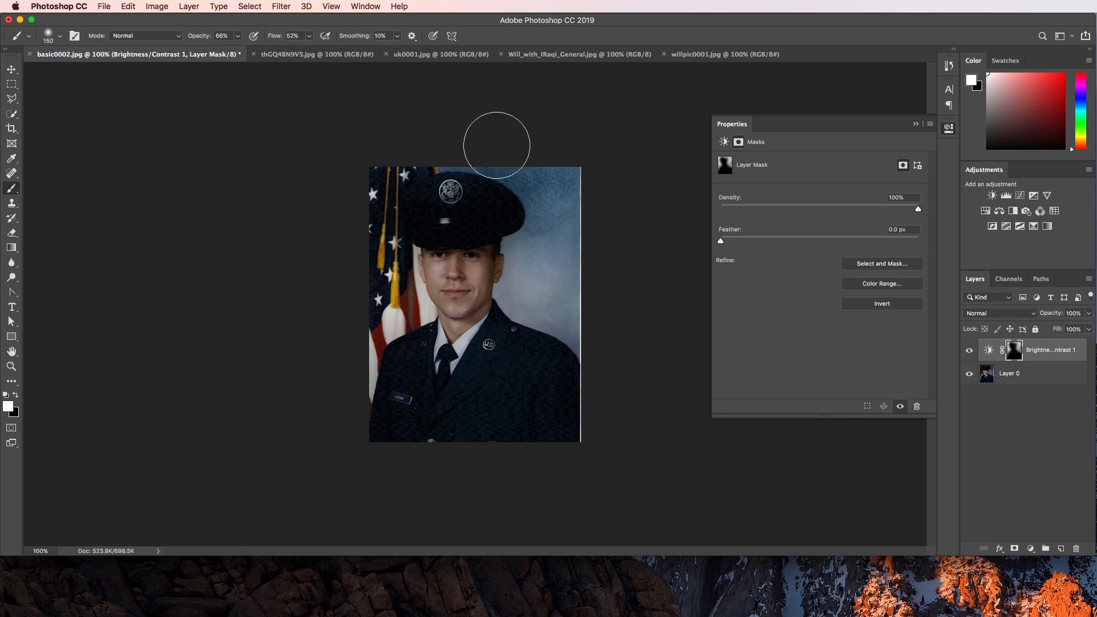
{"action": "mouse_move", "coordinate": [497, 139]}
{"action": "left_mouse_down"}
{"action": "mouse_move", "coordinate": [558, 216]}
{"action": "mouse_move", "coordinate": [545, 274]}
{"action": "mouse_move", "coordinate": [566, 175]}
{"action": "mouse_move", "coordinate": [558, 257]}
{"action": "mouse_move", "coordinate": [578, 301]}
{"action": "mouse_move", "coordinate": [465, 286]}
{"action": "mouse_move", "coordinate": [484, 265]}
{"action": "mouse_move", "coordinate": [452, 317]}
{"action": "mouse_move", "coordinate": [456, 349]}
{"action": "mouse_move", "coordinate": [484, 262]}
{"action": "mouse_move", "coordinate": [494, 267]}
{"action": "mouse_move", "coordinate": [441, 269]}
{"action": "mouse_move", "coordinate": [441, 297]}
{"action": "mouse_move", "coordinate": [457, 294]}
{"action": "mouse_move", "coordinate": [411, 308]}
{"action": "mouse_move", "coordinate": [357, 361]}
{"action": "left_mouse_up"}
{"action": "key", "text": "bracketleft"}
{"action": "key", "text": "bracketleft"}
{"action": "key", "text": "bracketleft"}
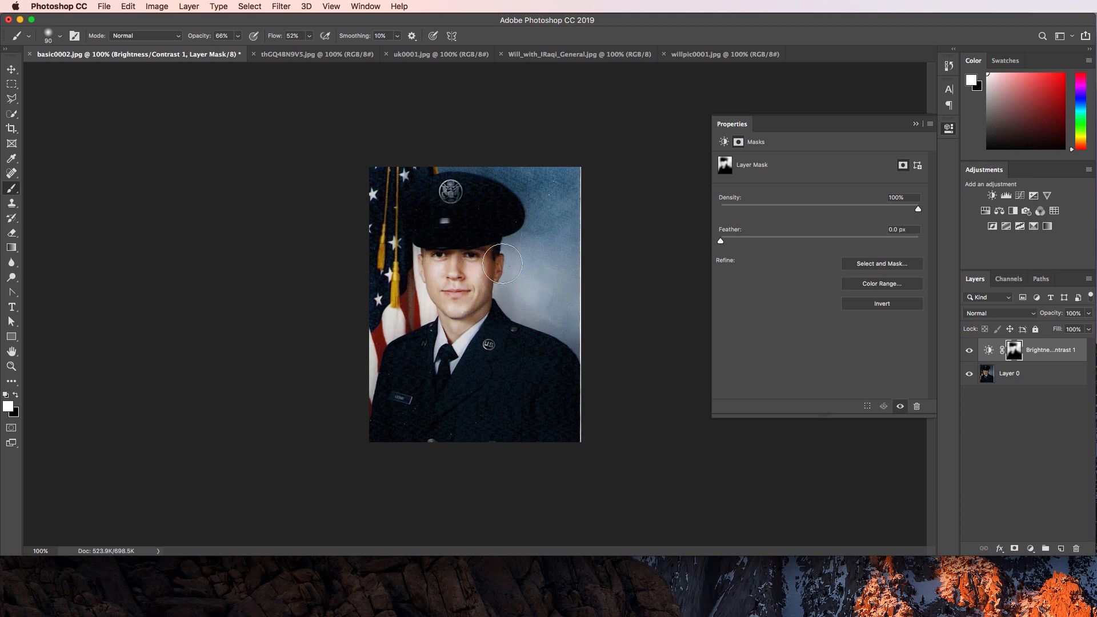
Paint white over the lower jacket and the hat's badge at 54% opacity, size 125.
{"action": "key", "text": "bracketleft"}
{"action": "key", "text": "bracketleft"}
{"action": "key", "text": "bracketleft"}
{"action": "key", "text": "bracketleft"}
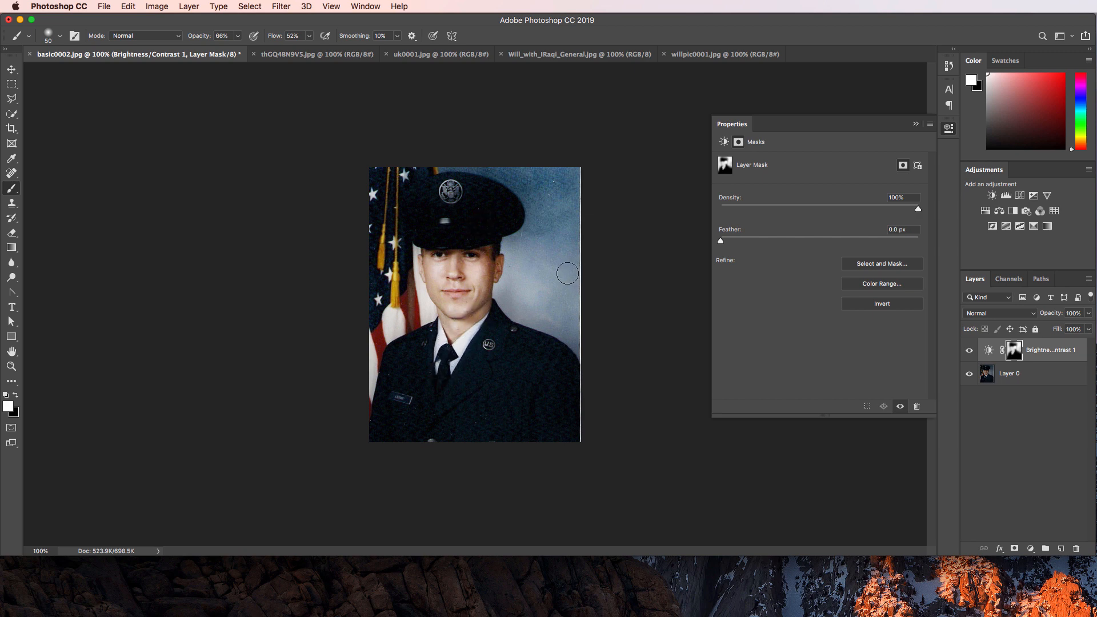
{"action": "left_click_drag", "start_coordinate": [208, 37], "coordinate": [179, 41]}
{"action": "key", "text": "bracketright"}
{"action": "key", "text": "bracketright"}
{"action": "key", "text": "bracketright"}
{"action": "key", "text": "bracketright"}
{"action": "key", "text": "bracketright"}
{"action": "key", "text": "bracketright"}
{"action": "key", "text": "bracketright"}
{"action": "key", "text": "bracketright"}
{"action": "mouse_move", "coordinate": [399, 426]}
{"action": "left_mouse_down"}
{"action": "mouse_move", "coordinate": [420, 367]}
{"action": "mouse_move", "coordinate": [507, 367]}
{"action": "mouse_move", "coordinate": [537, 427]}
{"action": "mouse_move", "coordinate": [541, 374]}
{"action": "mouse_move", "coordinate": [476, 334]}
{"action": "left_mouse_up"}
{"action": "mouse_move", "coordinate": [470, 198]}
{"action": "left_mouse_down"}
{"action": "mouse_move", "coordinate": [490, 213]}
{"action": "mouse_move", "coordinate": [445, 221]}
{"action": "mouse_move", "coordinate": [429, 214]}
{"action": "mouse_move", "coordinate": [469, 214]}
{"action": "mouse_move", "coordinate": [423, 208]}
{"action": "mouse_move", "coordinate": [443, 199]}
{"action": "mouse_move", "coordinate": [493, 215]}
{"action": "mouse_move", "coordinate": [461, 225]}
{"action": "mouse_move", "coordinate": [422, 215]}
{"action": "mouse_move", "coordinate": [475, 211]}
{"action": "left_mouse_up"}
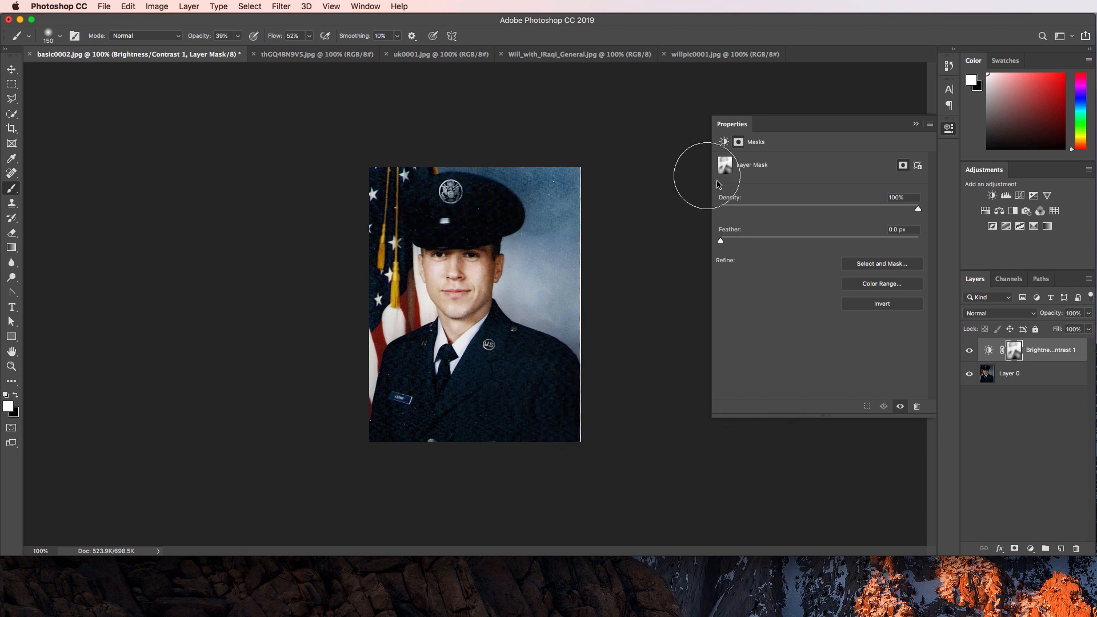
Open Select and Mask on the brightening mask, cancel it, and adjust the layer opacity.
{"action": "left_click", "coordinate": [1026, 376]}
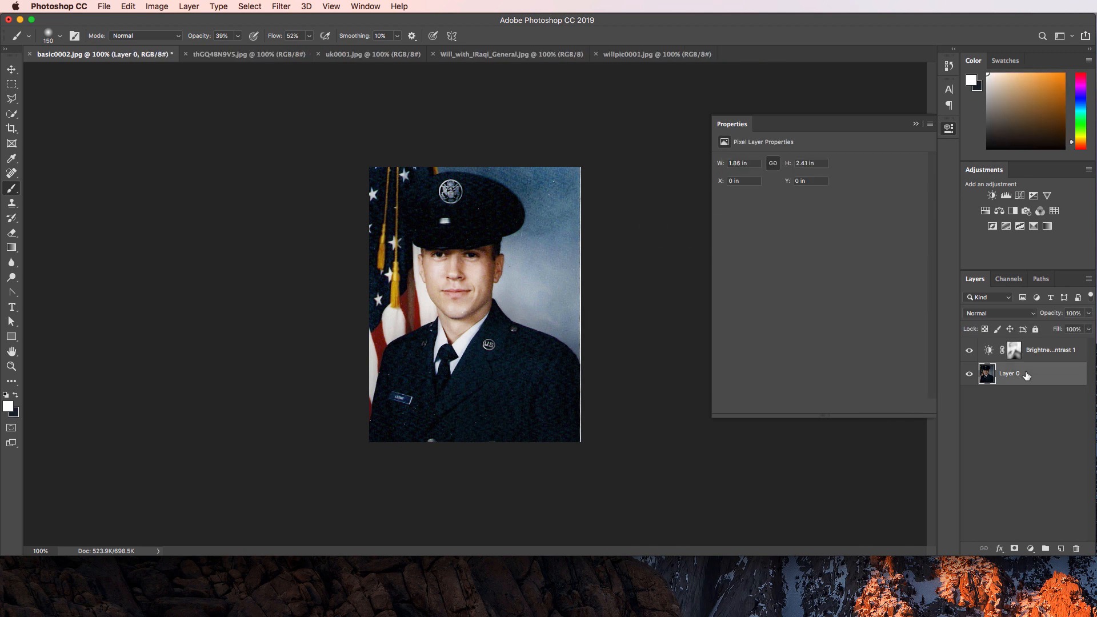
{"action": "left_click", "coordinate": [1014, 356]}
{"action": "double_click", "coordinate": [1014, 355]}
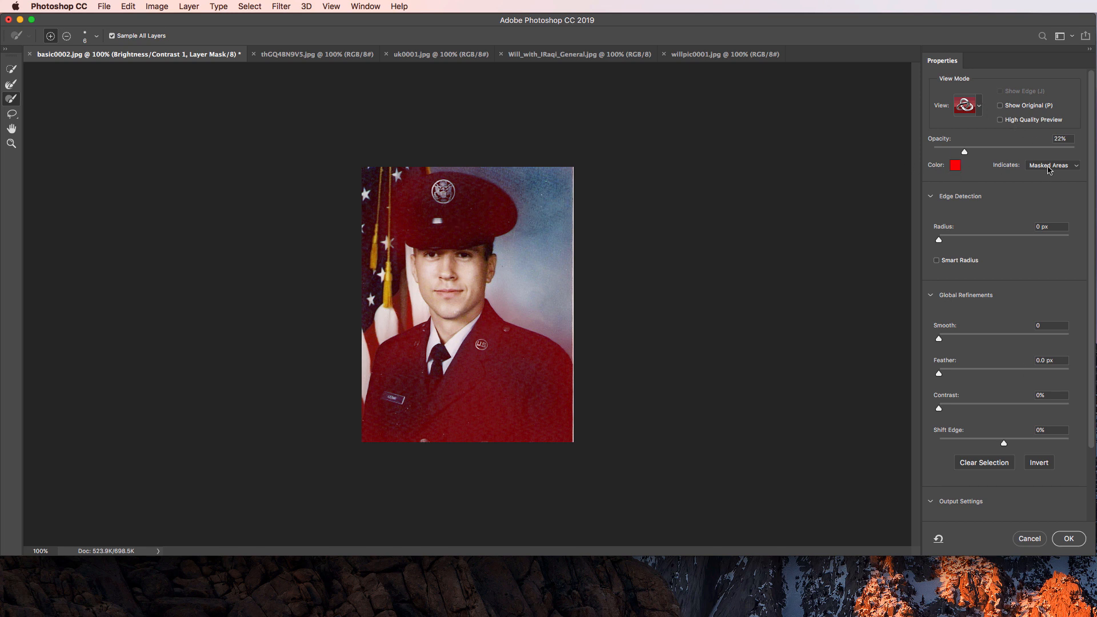
{"action": "left_click", "coordinate": [1037, 540]}
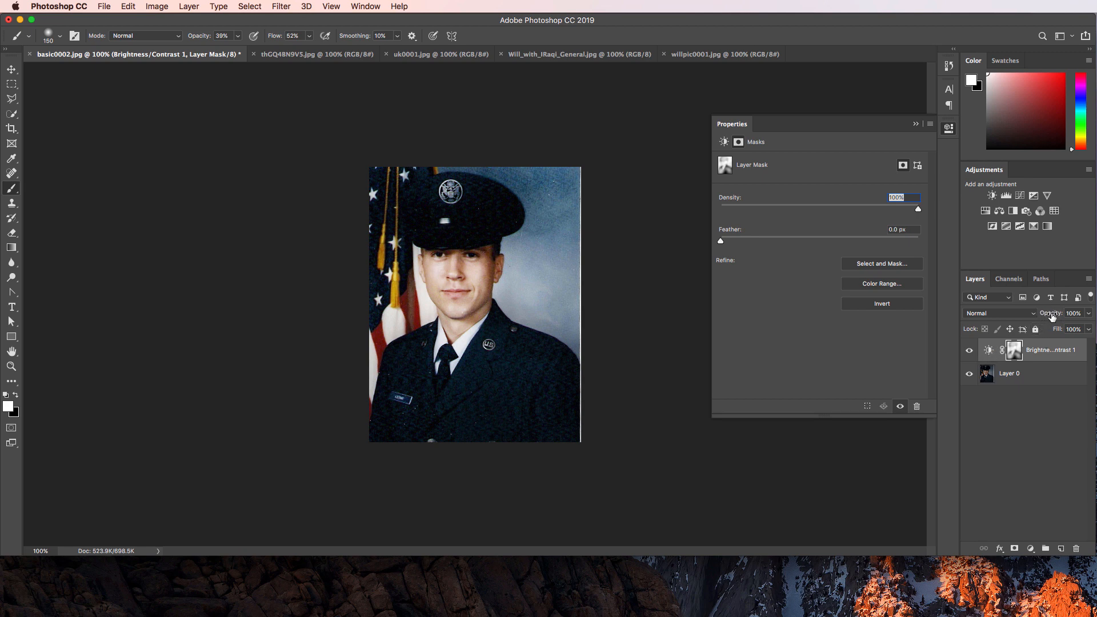
{"action": "mouse_move", "coordinate": [1051, 316]}
{"action": "left_mouse_down"}
{"action": "mouse_move", "coordinate": [976, 324]}
{"action": "mouse_move", "coordinate": [1055, 321]}
{"action": "left_mouse_up"}
Toggle Brightness/Contrast 1 to compare, leave it on, and select Layer 0.
{"action": "left_click", "coordinate": [967, 350]}
{"action": "left_click", "coordinate": [967, 350]}
{"action": "left_click", "coordinate": [968, 350]}
{"action": "left_click", "coordinate": [967, 349]}
{"action": "left_click", "coordinate": [968, 350]}
{"action": "left_click", "coordinate": [969, 350]}
{"action": "left_click", "coordinate": [1025, 384]}
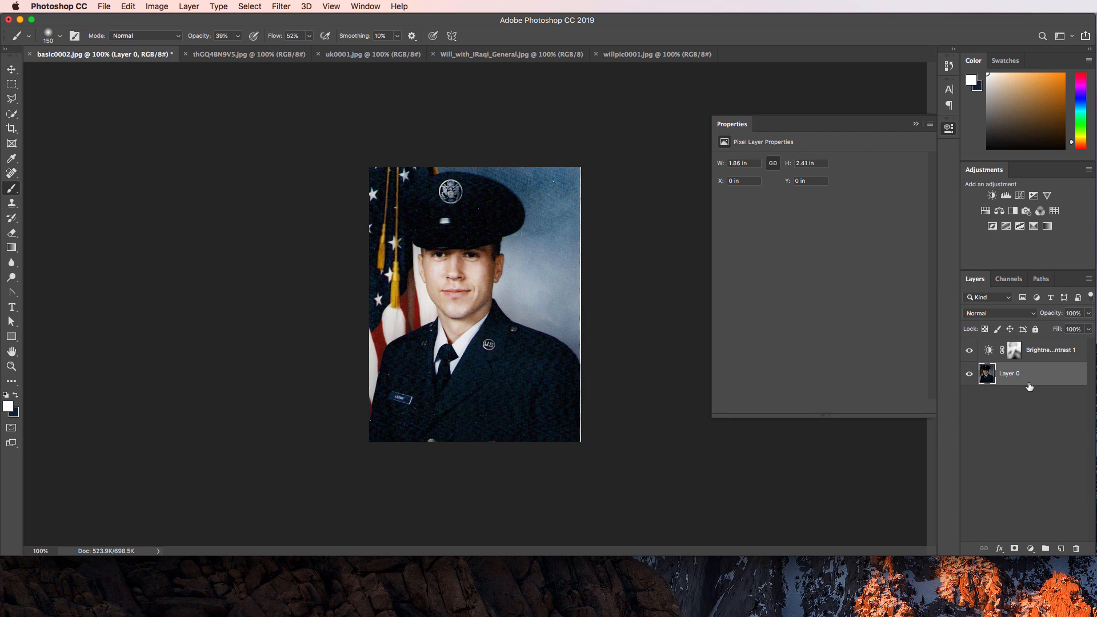
Open Filter > Noise > Reduce Noise and compare the preview with Default settings.
{"action": "left_click", "coordinate": [280, 12]}
{"action": "mouse_move", "coordinate": [318, 174]}
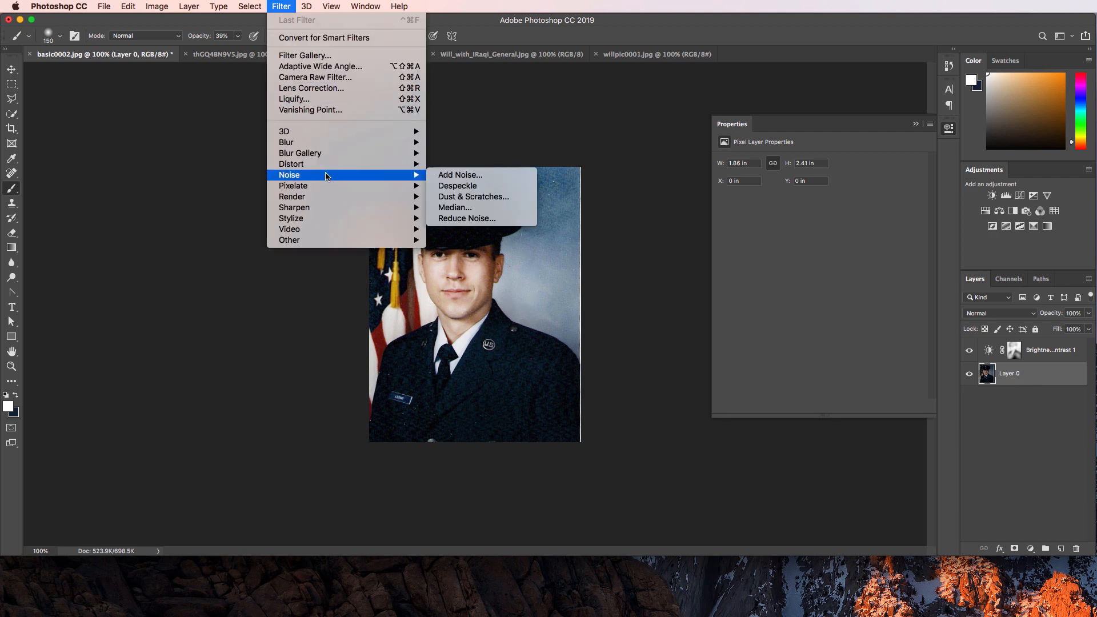
{"action": "left_click", "coordinate": [465, 218]}
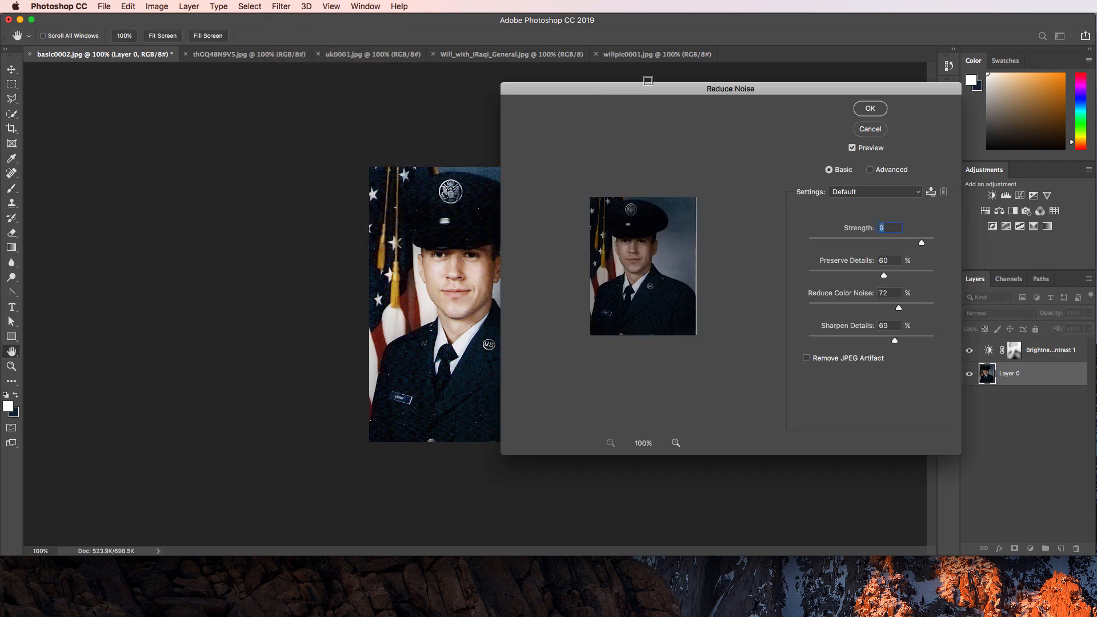
{"action": "left_click_drag", "start_coordinate": [624, 96], "coordinate": [738, 89]}
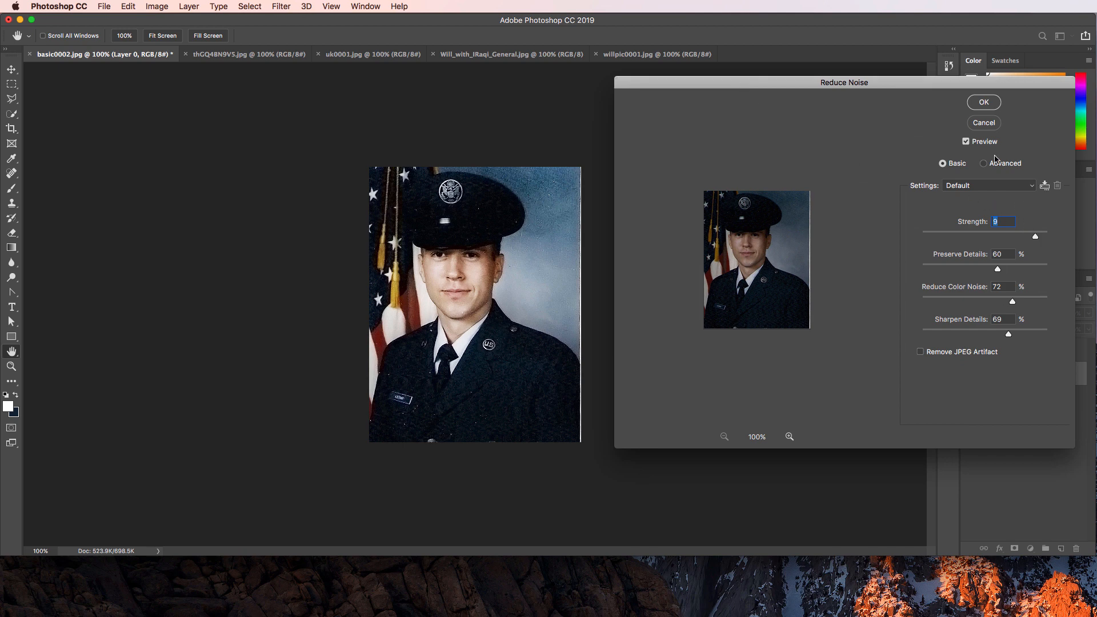
{"action": "left_click", "coordinate": [966, 142]}
{"action": "left_click", "coordinate": [966, 141]}
{"action": "left_click", "coordinate": [994, 188]}
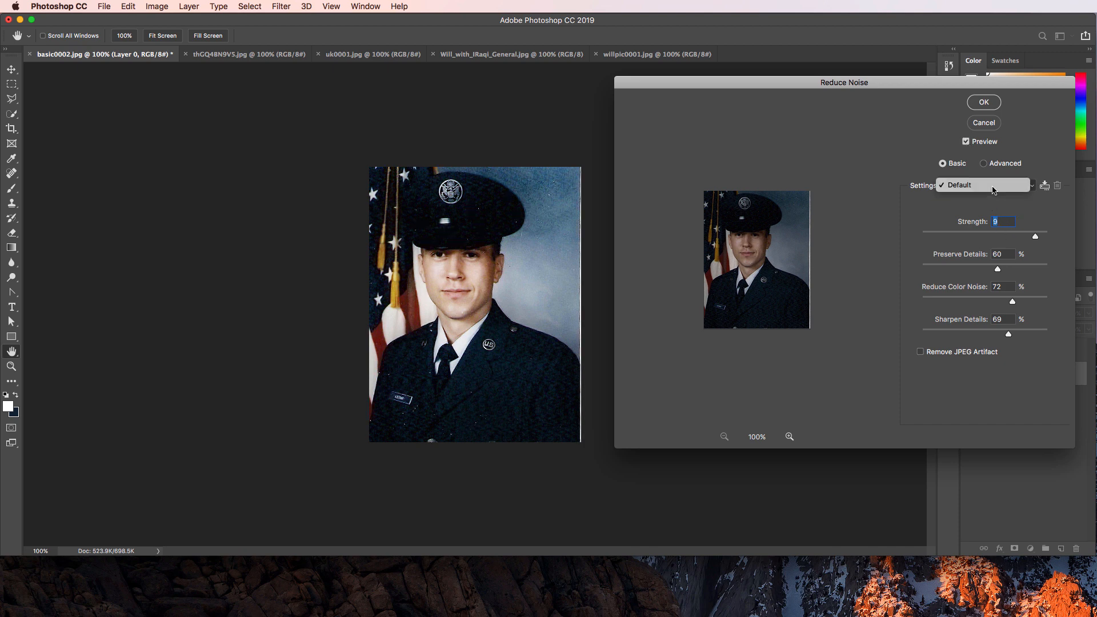
{"action": "left_click", "coordinate": [994, 189]}
Try Strength 1 and then 9, toggling the preview to compare.
{"action": "left_click_drag", "start_coordinate": [1038, 236], "coordinate": [938, 234]}
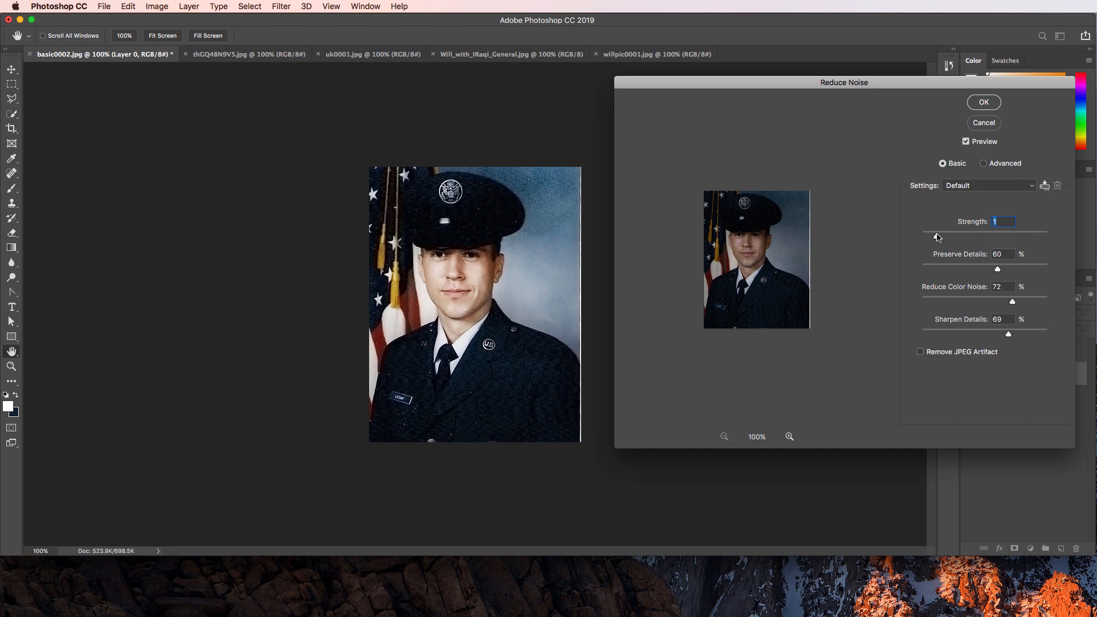
{"action": "left_click_drag", "start_coordinate": [970, 238], "coordinate": [1037, 236]}
{"action": "left_click", "coordinate": [966, 142]}
{"action": "left_click", "coordinate": [966, 141]}
{"action": "left_click", "coordinate": [966, 141]}
{"action": "left_click", "coordinate": [966, 143]}
Try Strength 5, 1 and 0, then settle on Strength 3 with preview on.
{"action": "left_click_drag", "start_coordinate": [995, 231], "coordinate": [986, 235]}
{"action": "left_click_drag", "start_coordinate": [986, 238], "coordinate": [931, 241]}
{"action": "left_click_drag", "start_coordinate": [930, 238], "coordinate": [895, 237]}
{"action": "left_click", "coordinate": [968, 142]}
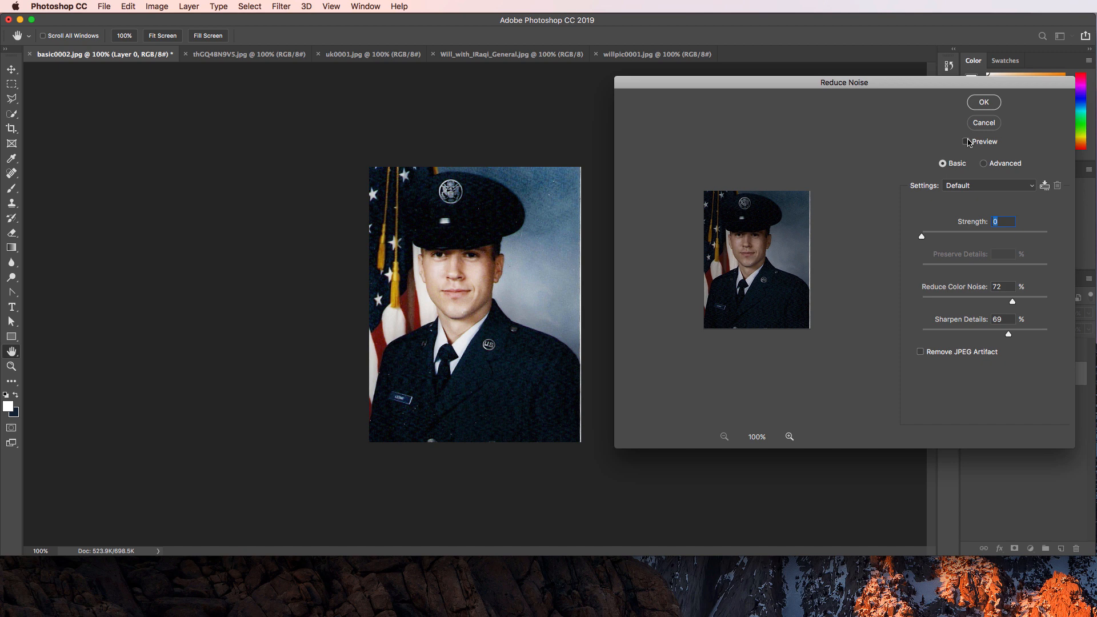
{"action": "left_click", "coordinate": [968, 143]}
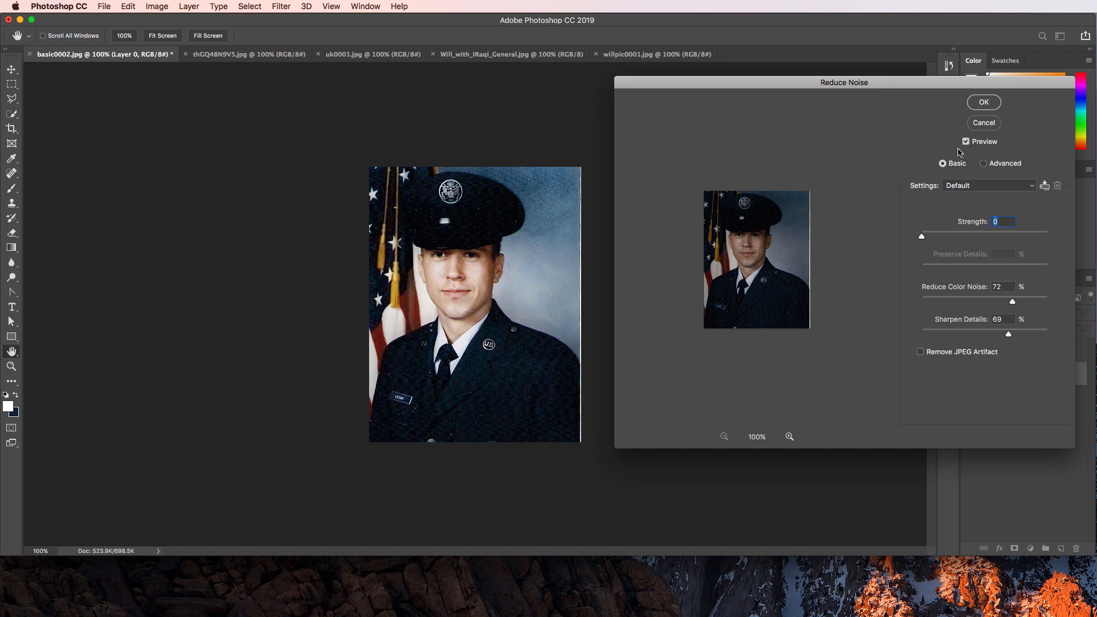
{"action": "left_click", "coordinate": [966, 233]}
Enable Remove JPEG Artifact, set Sharpen Details to 0 and Reduce Color Noise to 33%.
{"action": "left_click", "coordinate": [989, 355]}
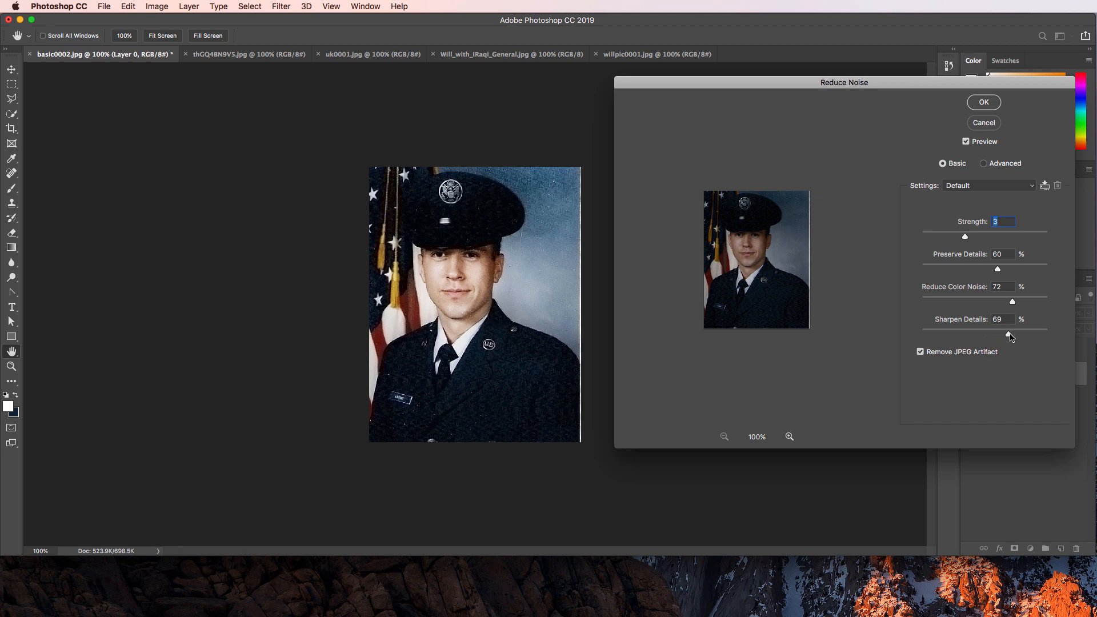
{"action": "left_click_drag", "start_coordinate": [1009, 335], "coordinate": [963, 337]}
{"action": "left_click_drag", "start_coordinate": [964, 339], "coordinate": [921, 333]}
{"action": "left_click_drag", "start_coordinate": [1013, 303], "coordinate": [921, 303]}
{"action": "left_click", "coordinate": [943, 298]}
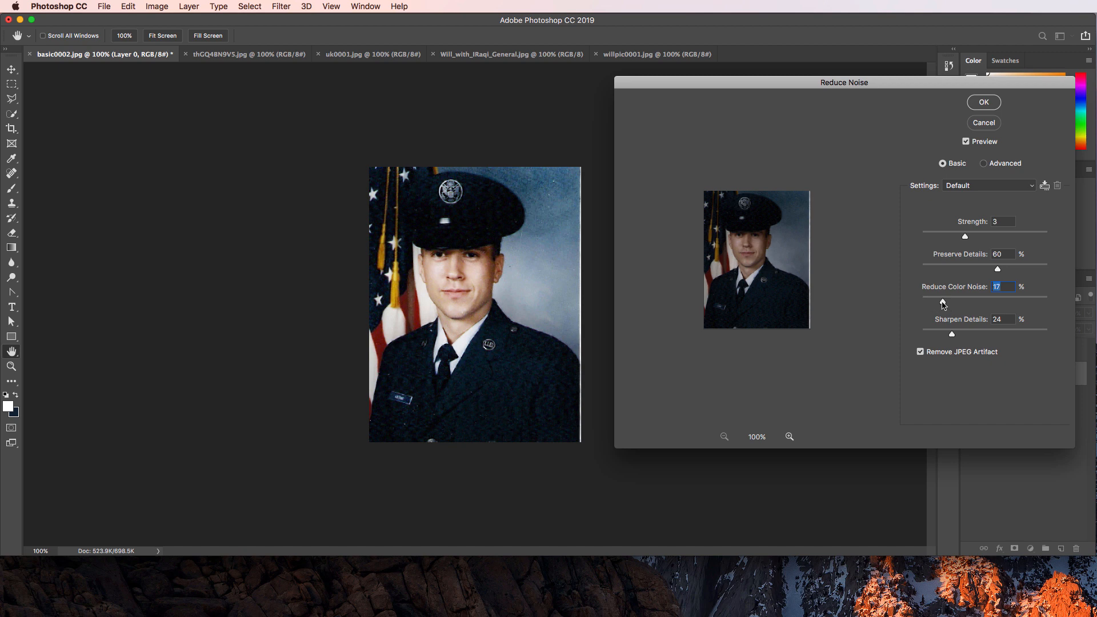
{"action": "left_click_drag", "start_coordinate": [942, 304], "coordinate": [964, 302]}
Keep strength at 3, view the Advanced Per Channel settings, then cancel Reduce Noise.
{"action": "left_click", "coordinate": [965, 238]}
{"action": "left_click", "coordinate": [991, 166]}
{"action": "left_click", "coordinate": [951, 203]}
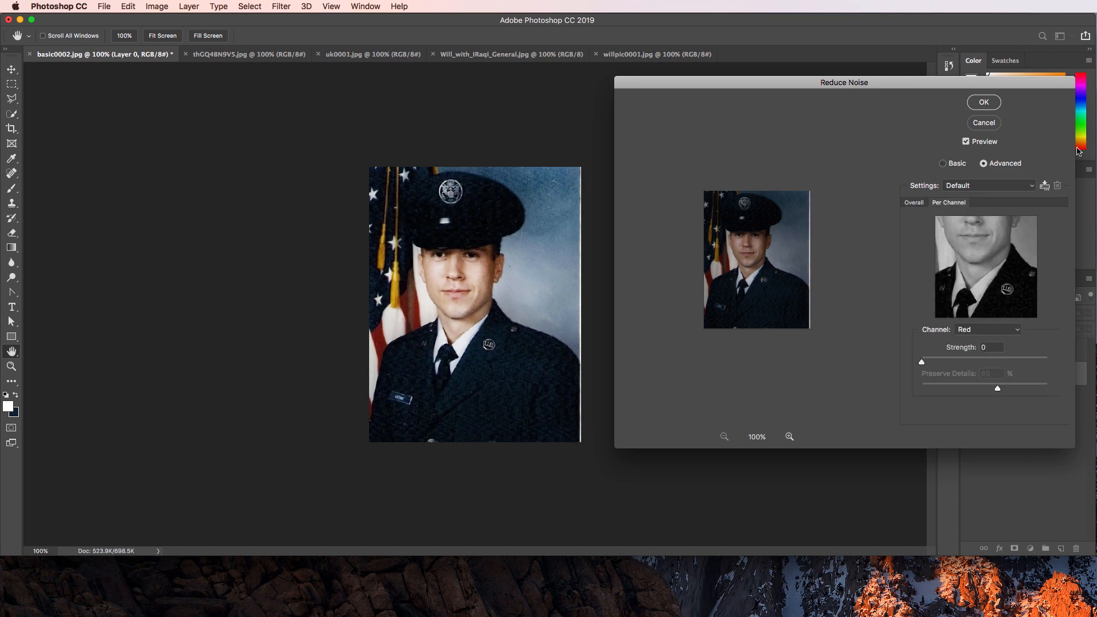
{"action": "left_click", "coordinate": [984, 123]}
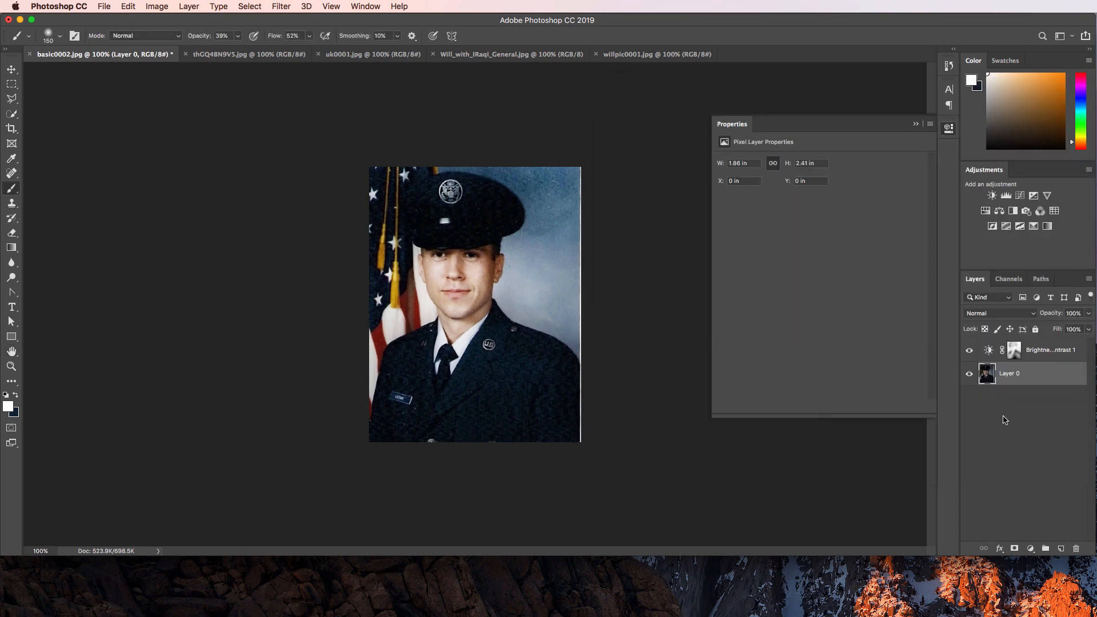
Select the thin white strip along the portrait's right edge with the Rectangular Marquee.
{"action": "left_click", "coordinate": [1005, 438]}
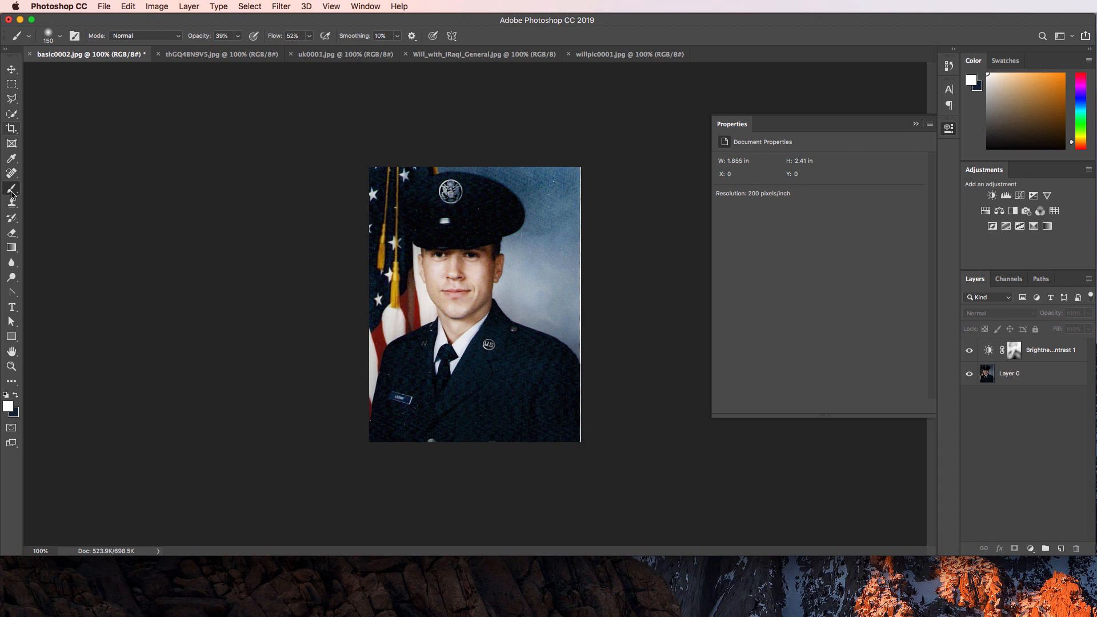
{"action": "left_click", "coordinate": [12, 85]}
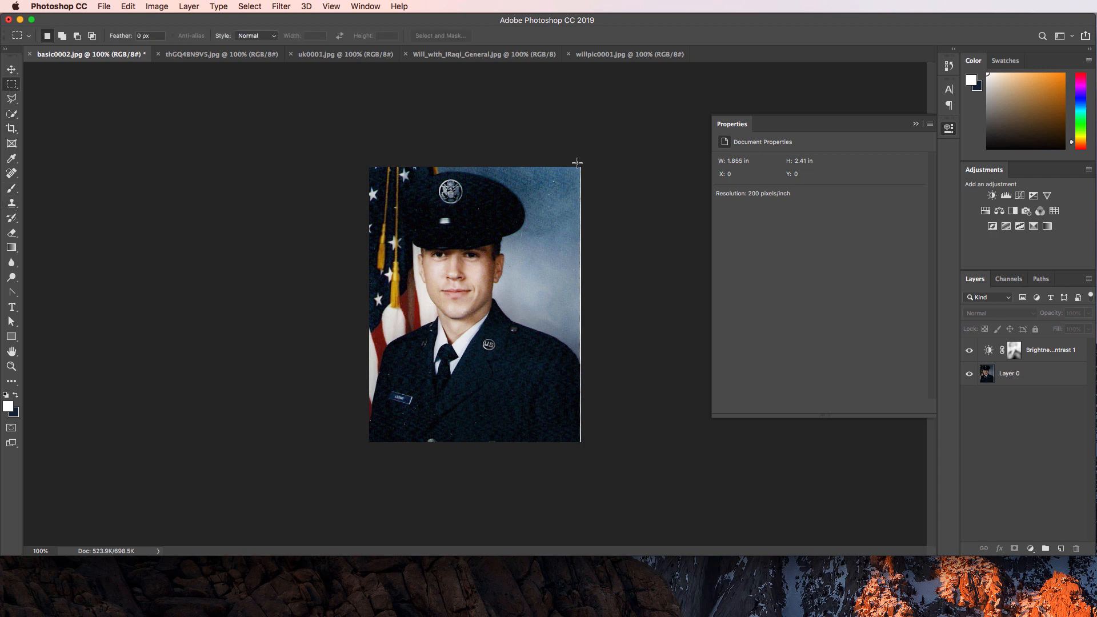
{"action": "left_click_drag", "start_coordinate": [578, 163], "coordinate": [628, 483]}
{"action": "left_click", "coordinate": [11, 69]}
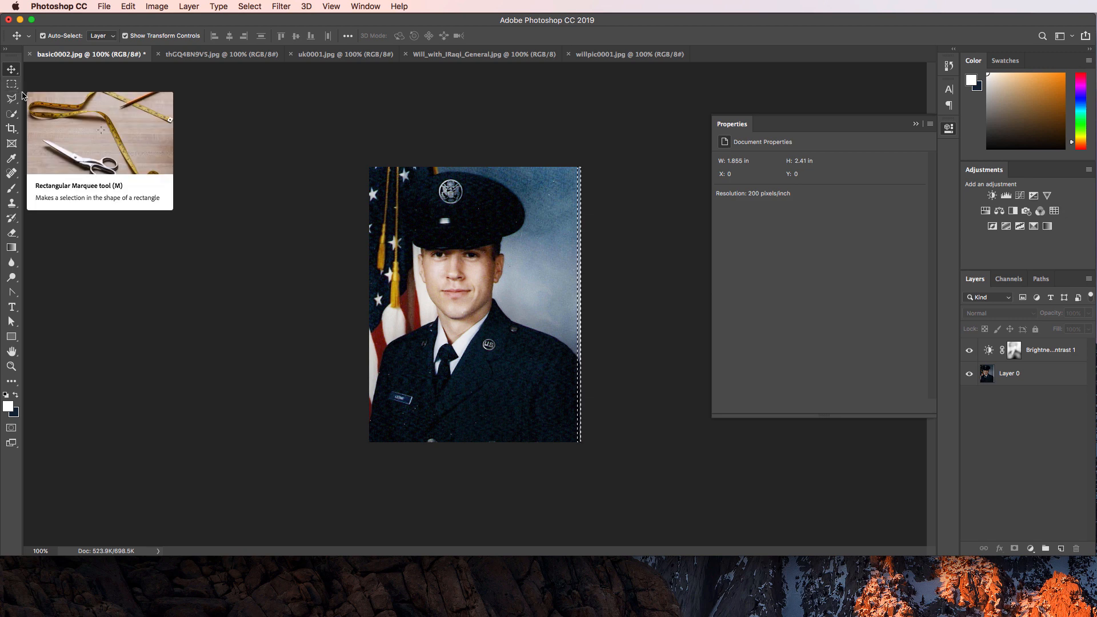
{"action": "left_click", "coordinate": [1025, 376]}
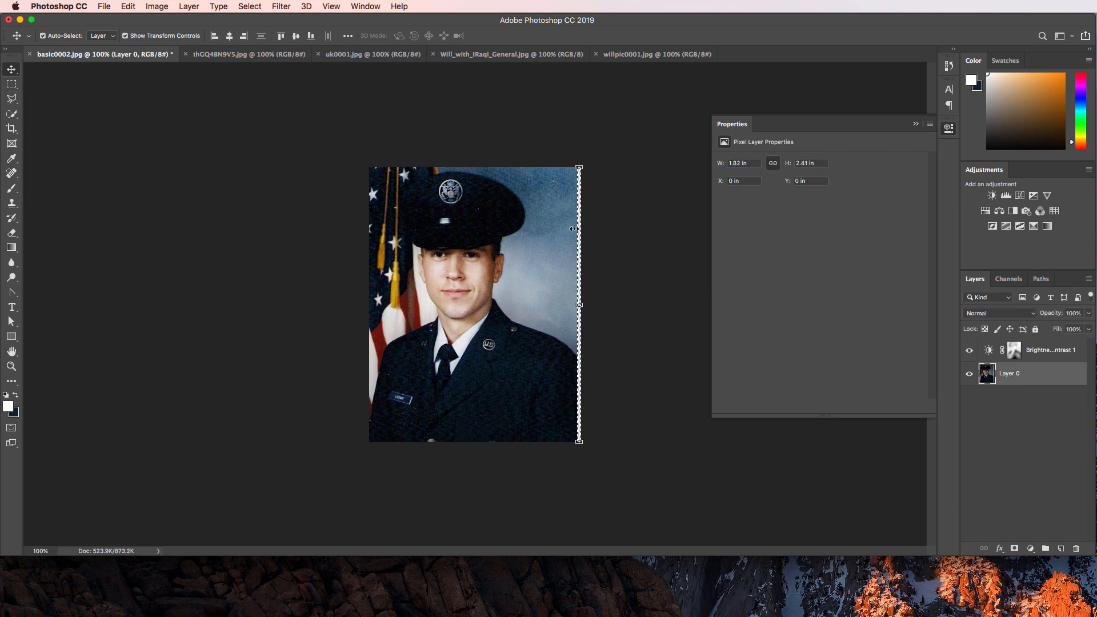
{"action": "left_click", "coordinate": [631, 236]}
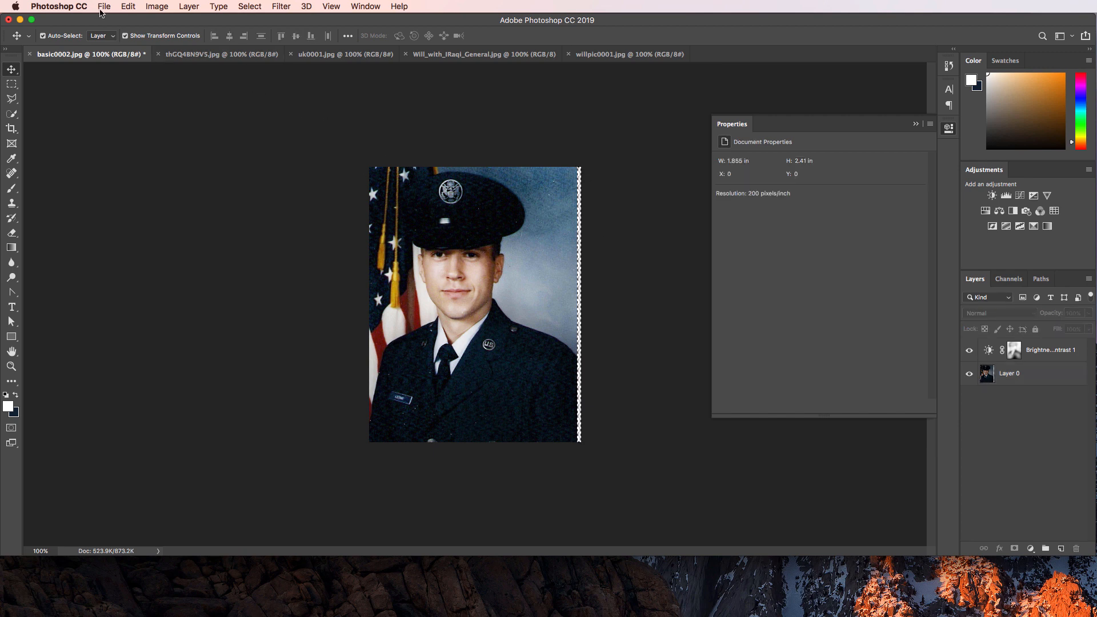
Trim the white edge with Image > Trim, narrowing the portrait to 1.82 in wide.
{"action": "left_click", "coordinate": [167, 8]}
{"action": "mouse_move", "coordinate": [250, 6]}
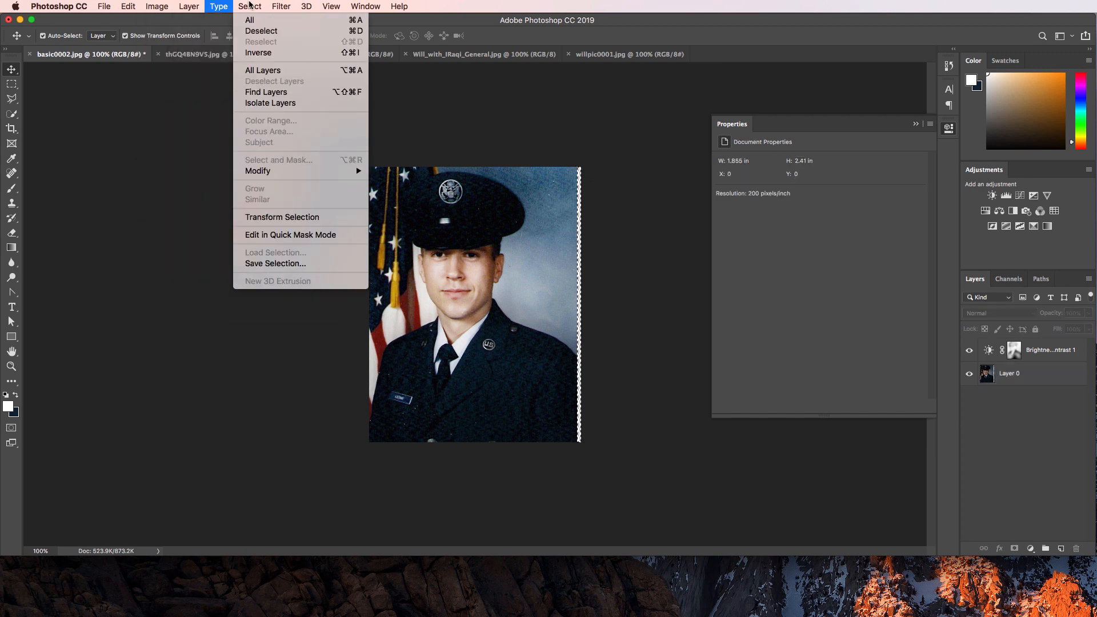
{"action": "mouse_move", "coordinate": [161, 5]}
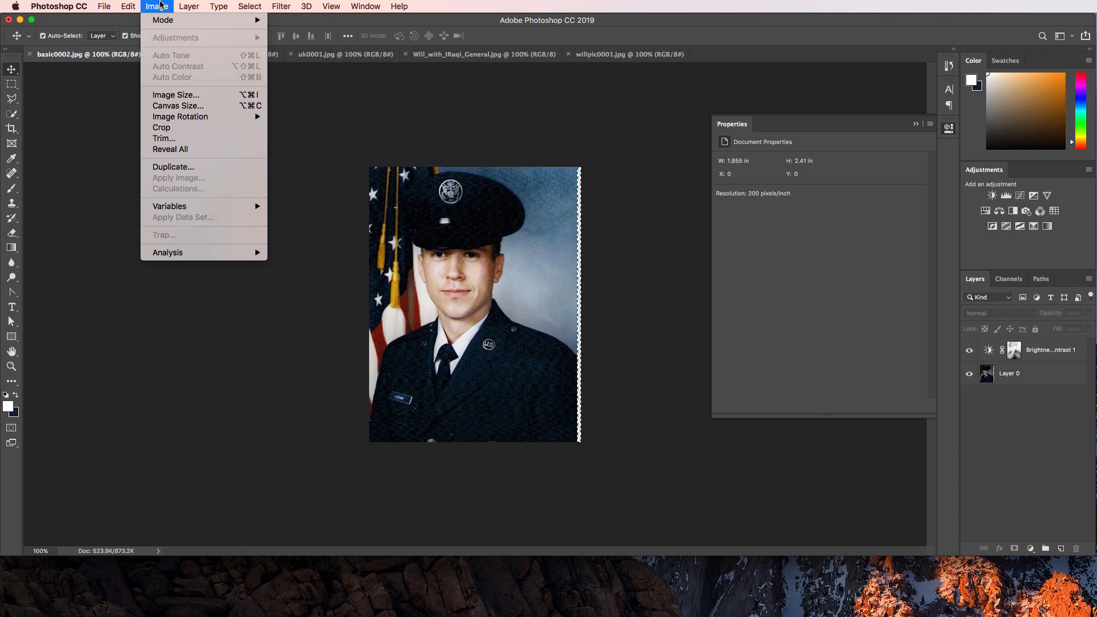
{"action": "left_click", "coordinate": [162, 140]}
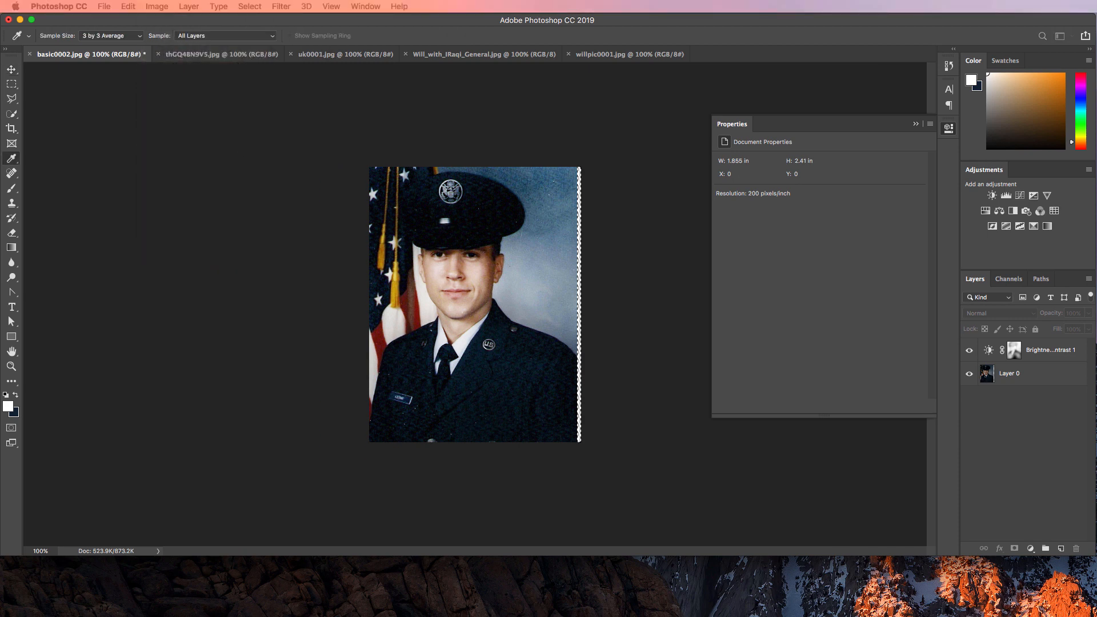
{"action": "left_click", "coordinate": [289, 257]}
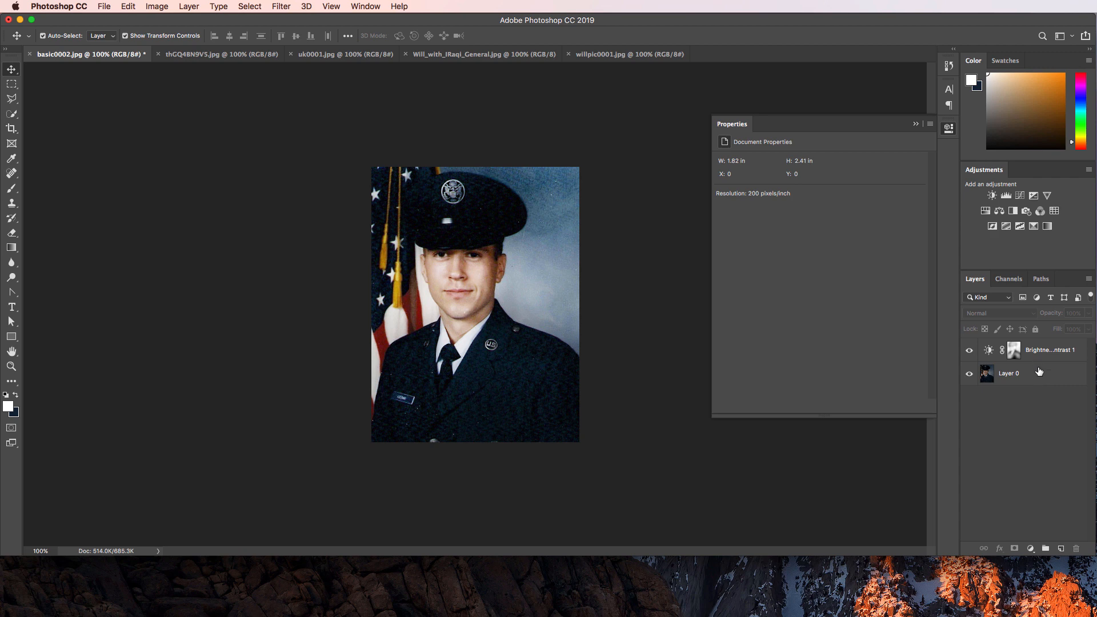
{"action": "left_click", "coordinate": [1038, 377]}
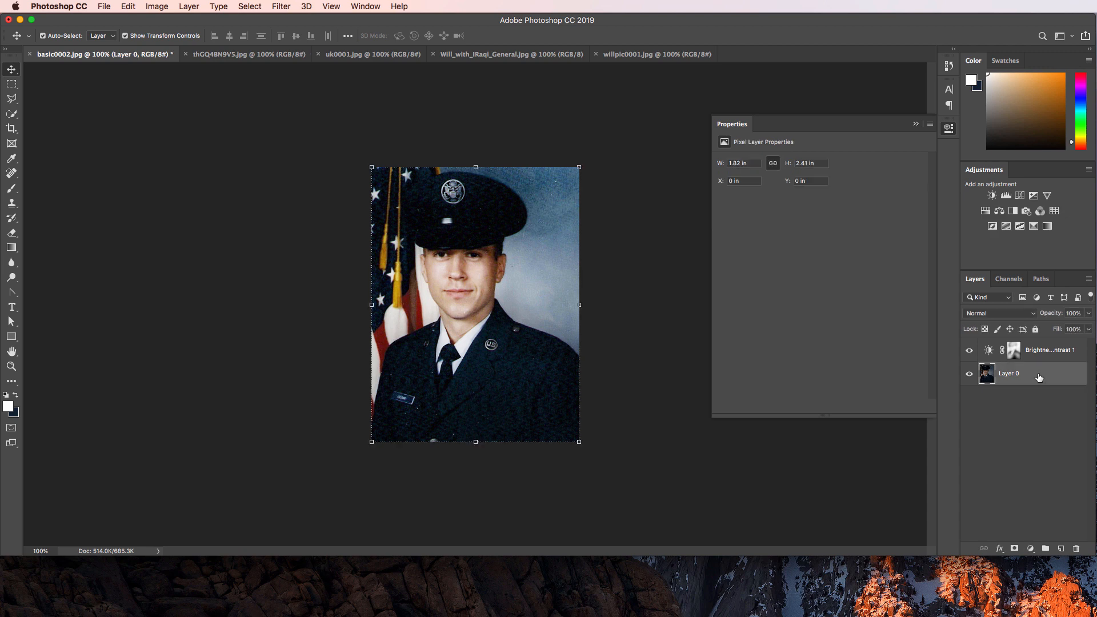
{"action": "left_click", "coordinate": [1034, 413]}
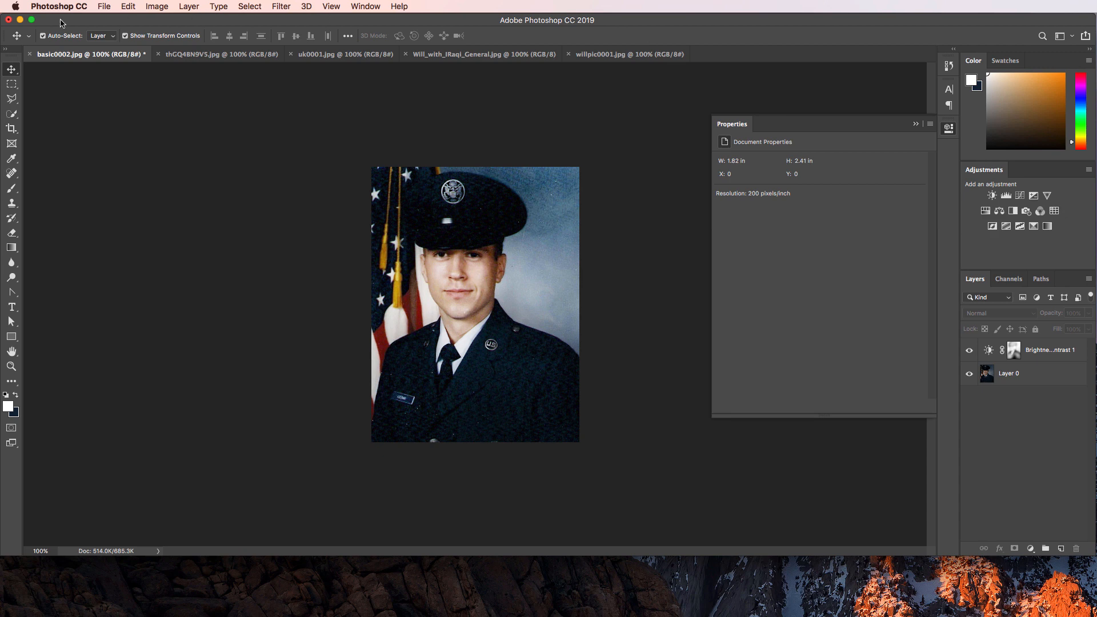
{"action": "left_click", "coordinate": [103, 6]}
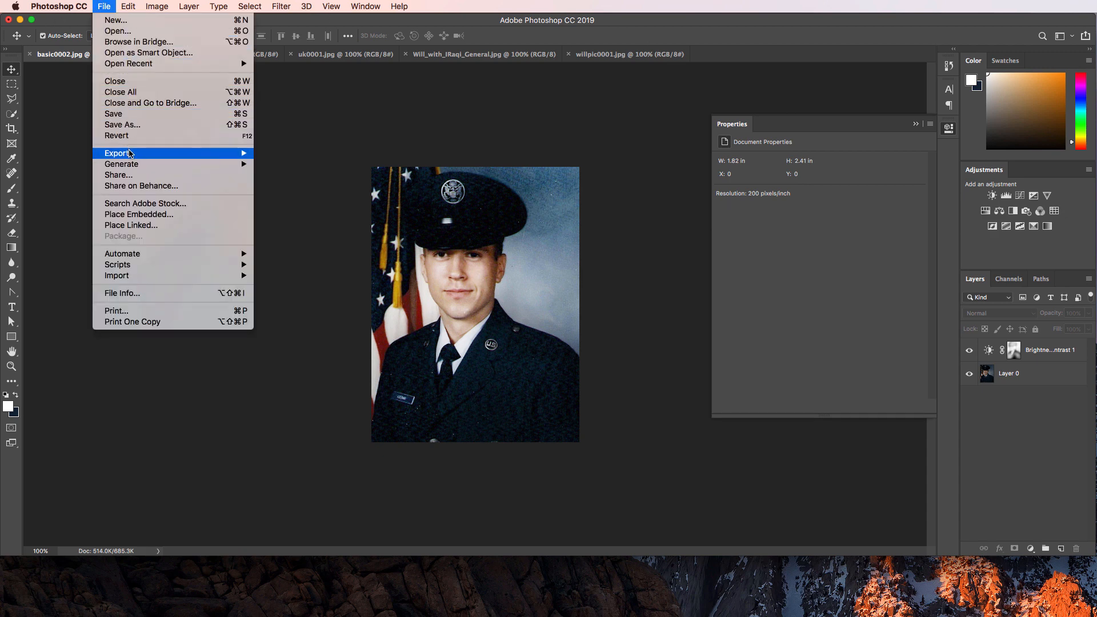
{"action": "mouse_move", "coordinate": [130, 154]}
{"action": "left_click", "coordinate": [308, 197]}
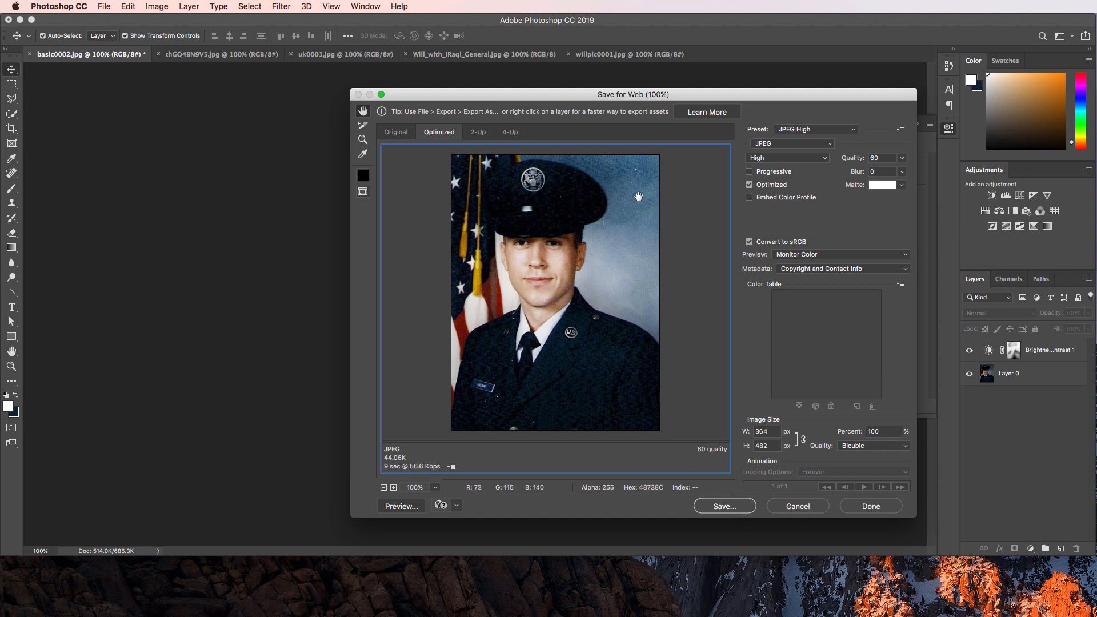
{"action": "left_click", "coordinate": [798, 506]}
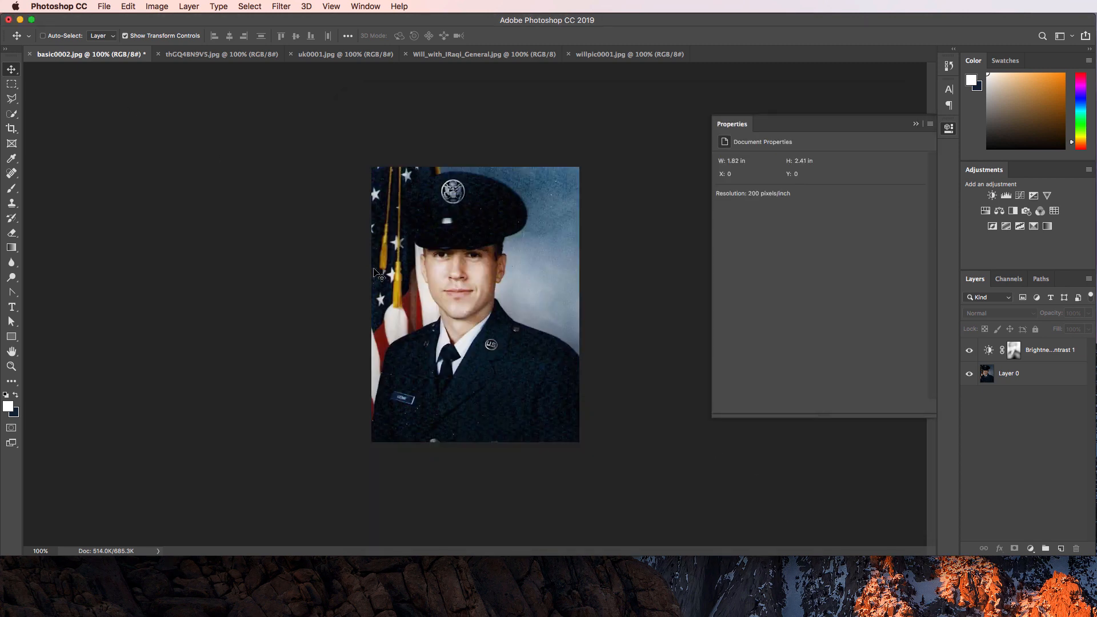
Zoom in and heal the uniform specks beside the tie, below the name tag and at the left edge.
{"action": "key", "text": "super+equal"}
{"action": "key", "text": "super+equal"}
{"action": "scroll", "coordinate": [372, 269], "scroll_direction": "down", "scroll_amount": 10}
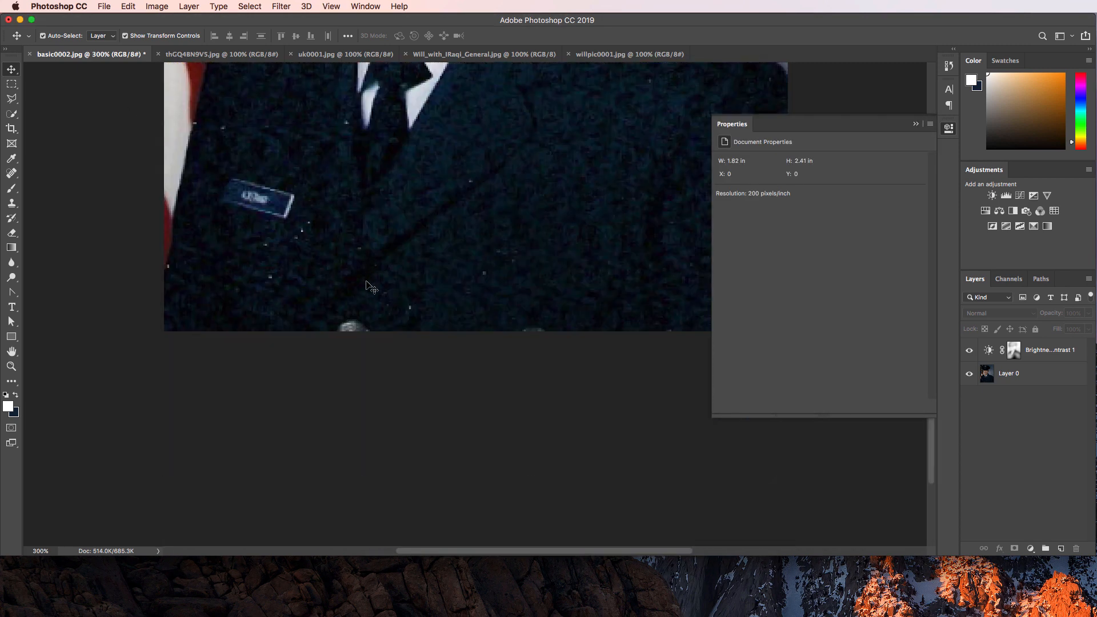
{"action": "scroll", "coordinate": [372, 285], "scroll_direction": "up", "scroll_amount": 3}
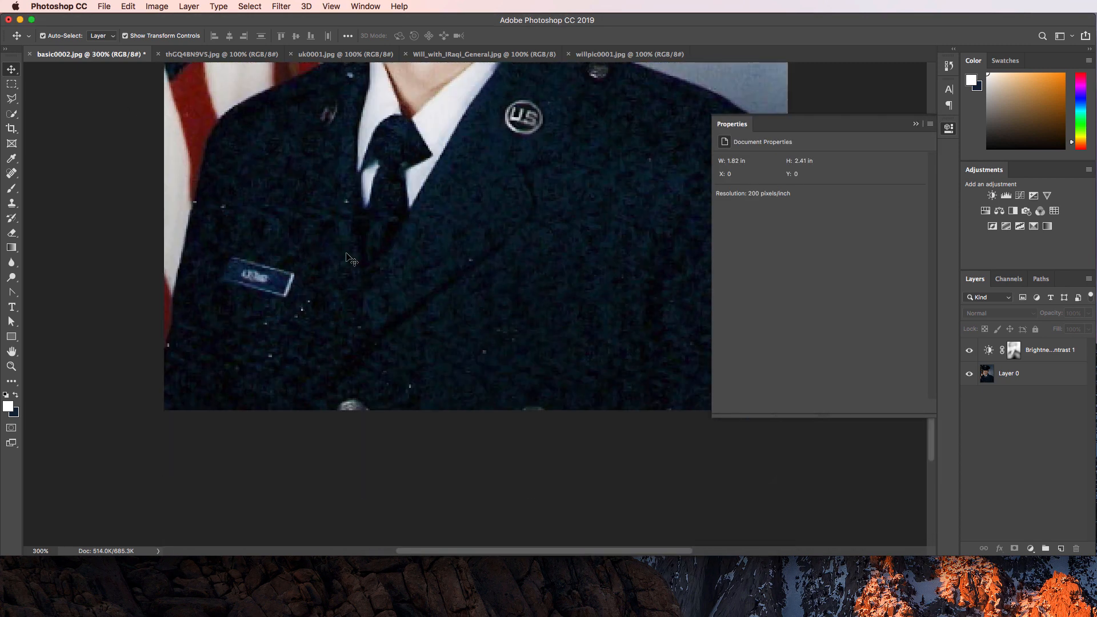
{"action": "left_click", "coordinate": [12, 171]}
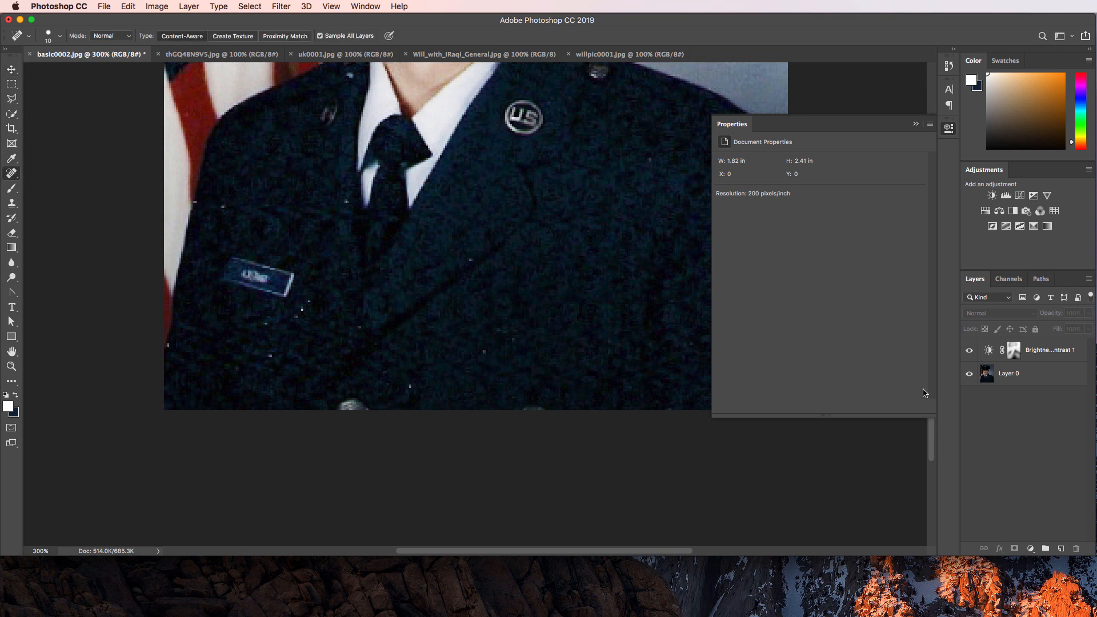
{"action": "left_click", "coordinate": [1032, 378]}
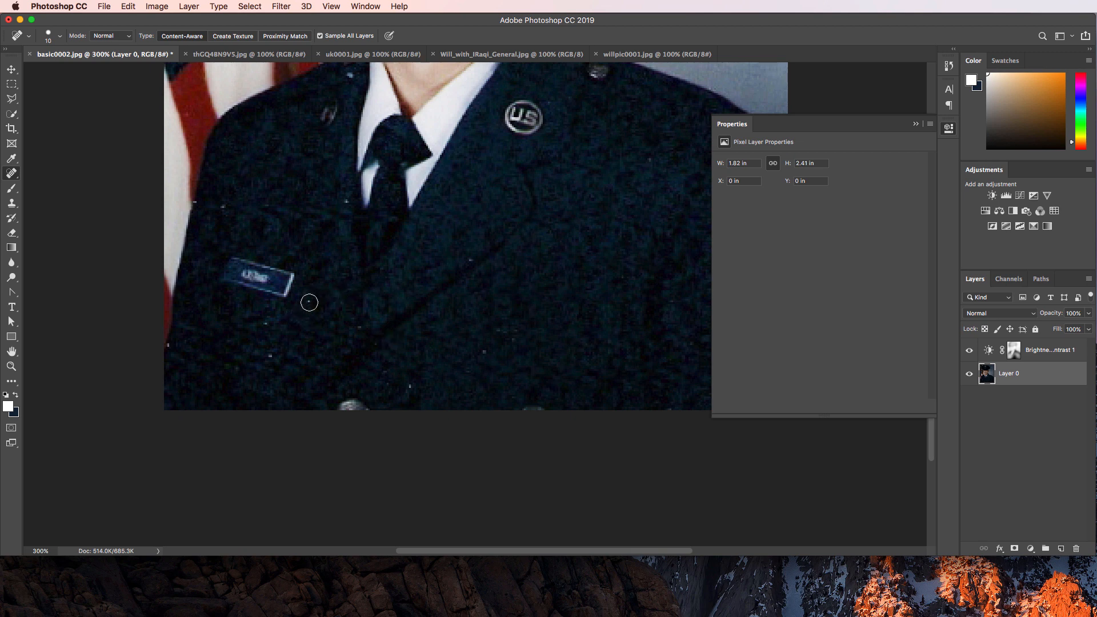
{"action": "left_click", "coordinate": [485, 351]}
{"action": "key", "text": "bracketleft"}
{"action": "key", "text": "bracketleft"}
{"action": "left_click", "coordinate": [344, 201]}
{"action": "left_click", "coordinate": [266, 326]}
{"action": "left_click", "coordinate": [272, 355]}
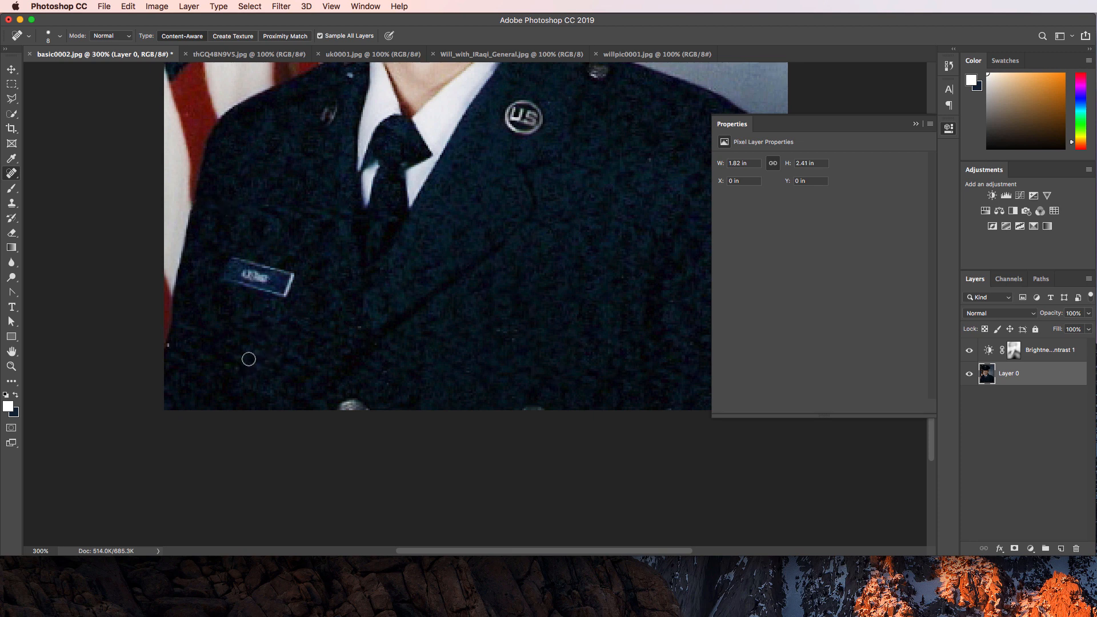
{"action": "left_click", "coordinate": [172, 347]}
Heal the white speck on the hat, then fit the photo on screen and view it at actual size.
{"action": "scroll", "coordinate": [515, 306], "scroll_direction": "up", "scroll_amount": 10}
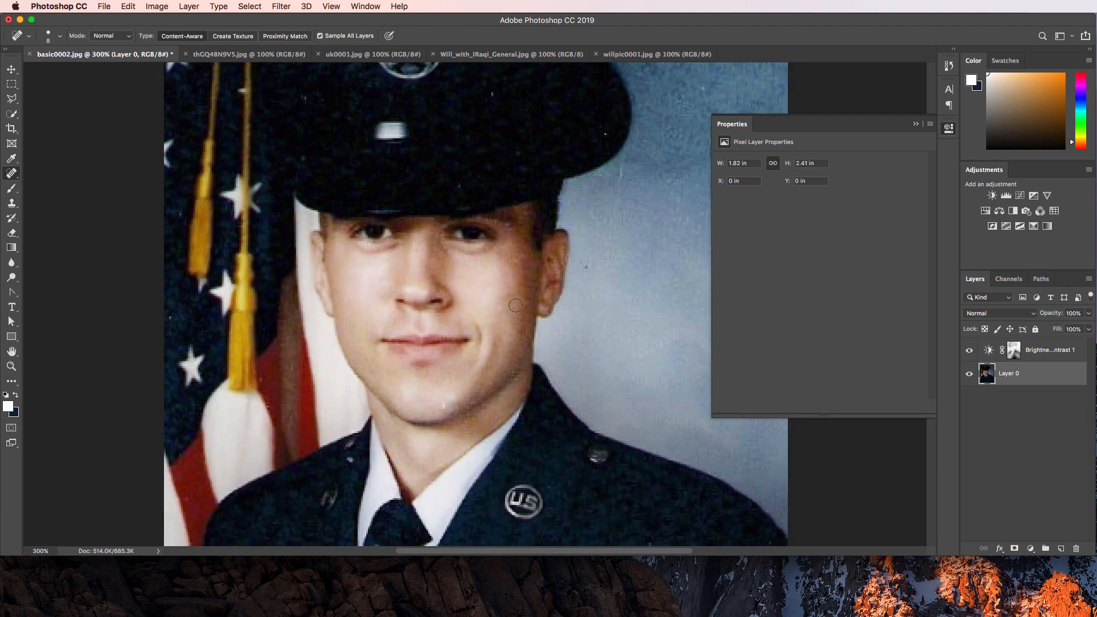
{"action": "scroll", "coordinate": [515, 303], "scroll_direction": "down", "scroll_amount": 2}
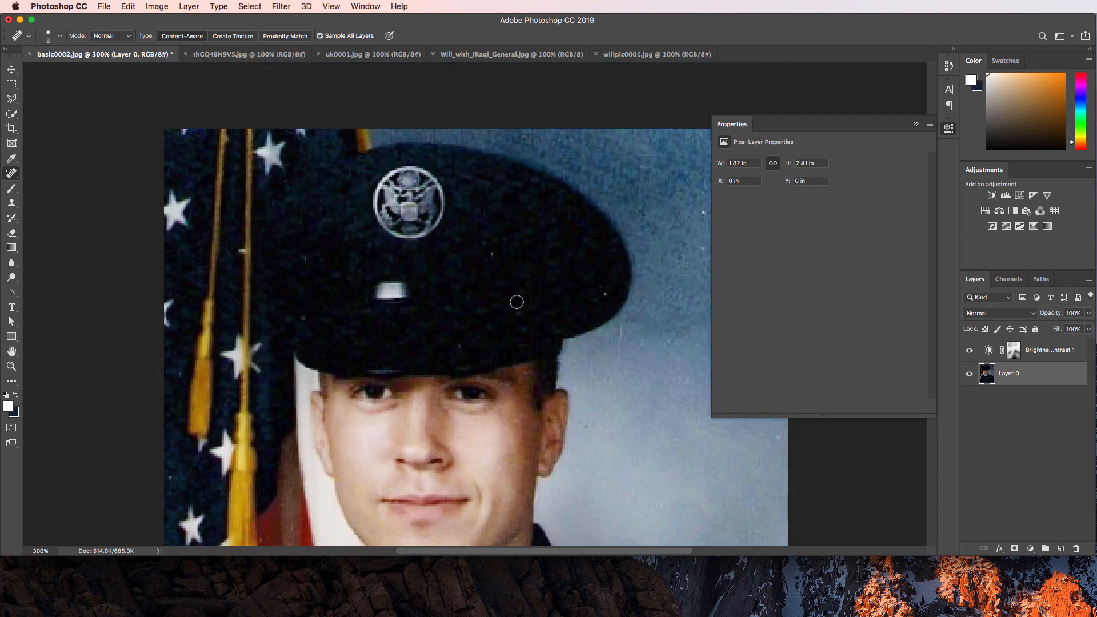
{"action": "left_click", "coordinate": [492, 255]}
{"action": "scroll", "coordinate": [580, 288], "scroll_direction": "down", "scroll_amount": 4}
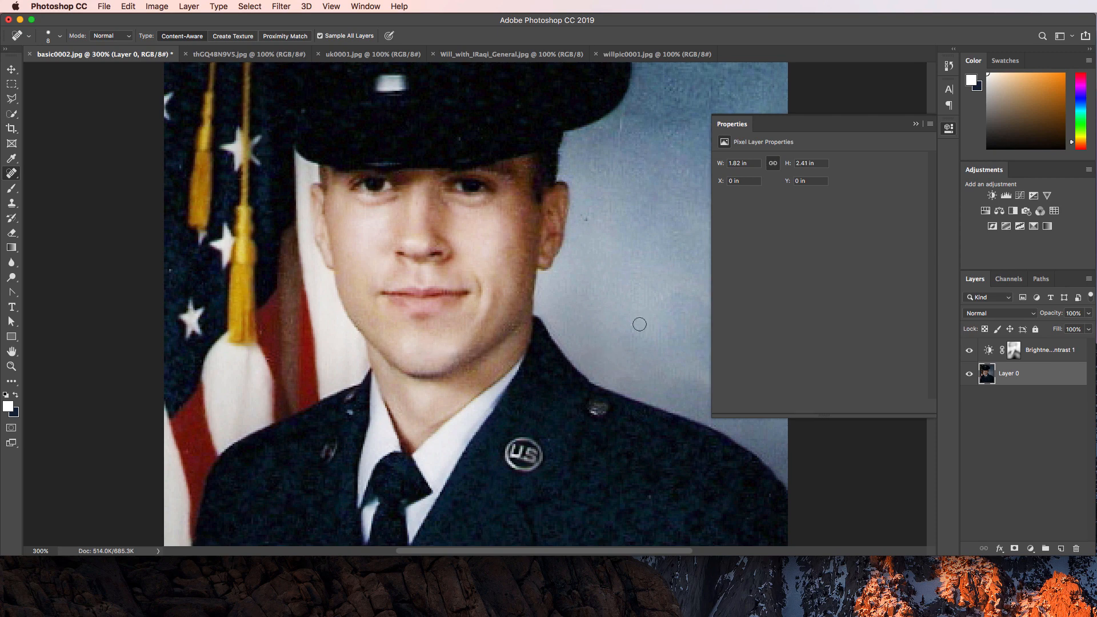
{"action": "scroll", "coordinate": [590, 324], "scroll_direction": "down", "scroll_amount": 8}
{"action": "scroll", "coordinate": [590, 324], "scroll_direction": "up", "scroll_amount": 5}
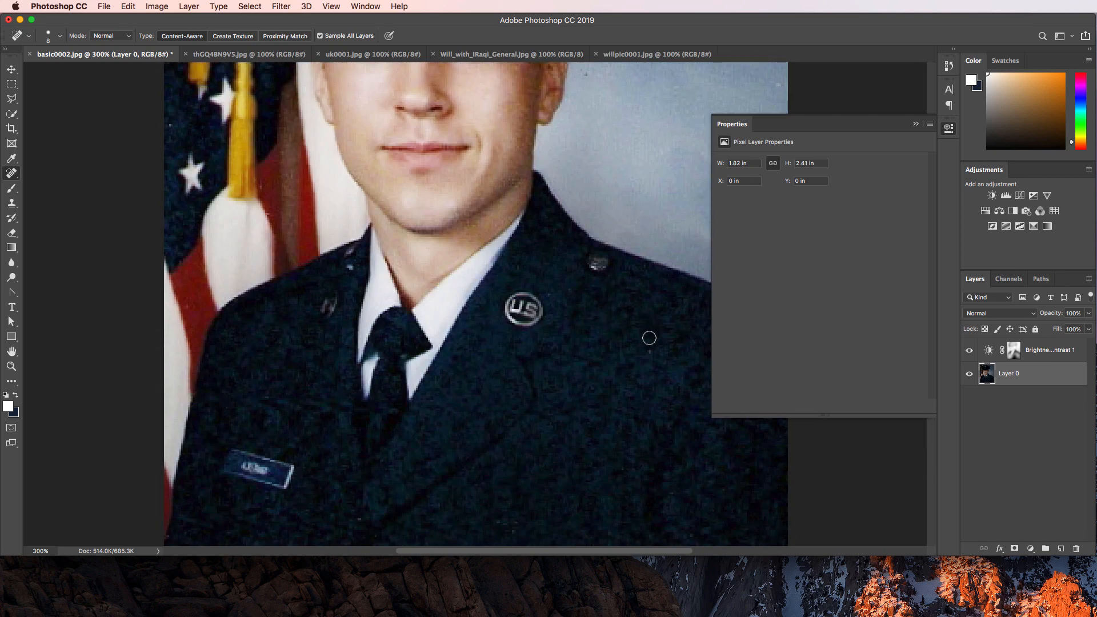
{"action": "scroll", "coordinate": [649, 338], "scroll_direction": "right", "scroll_amount": 8}
{"action": "scroll", "coordinate": [639, 342], "scroll_direction": "left", "scroll_amount": 6}
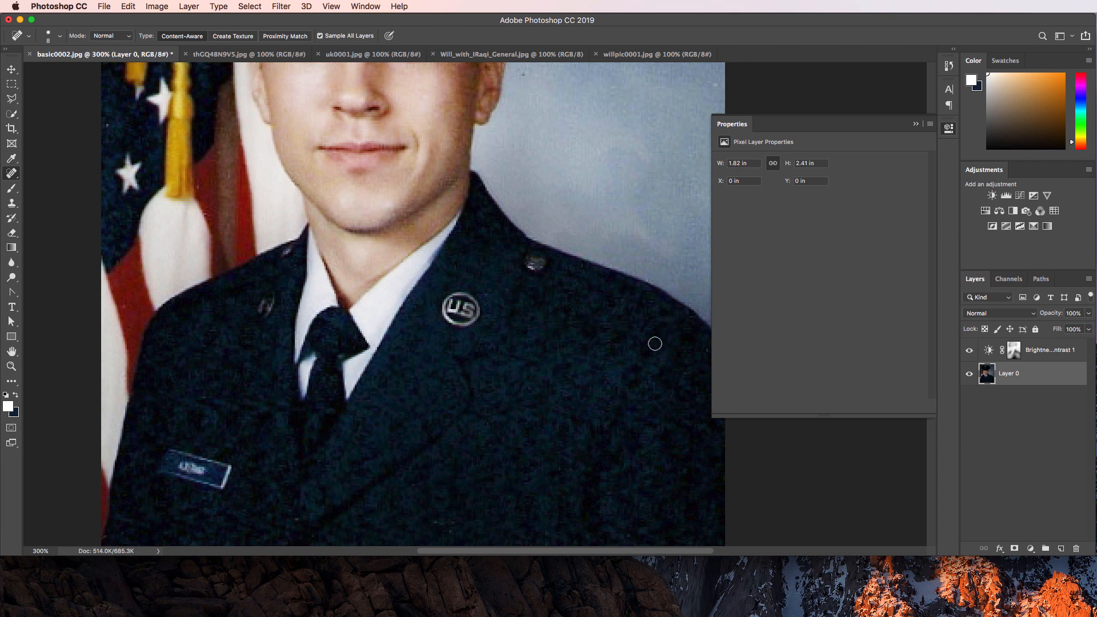
{"action": "key", "text": "super+0"}
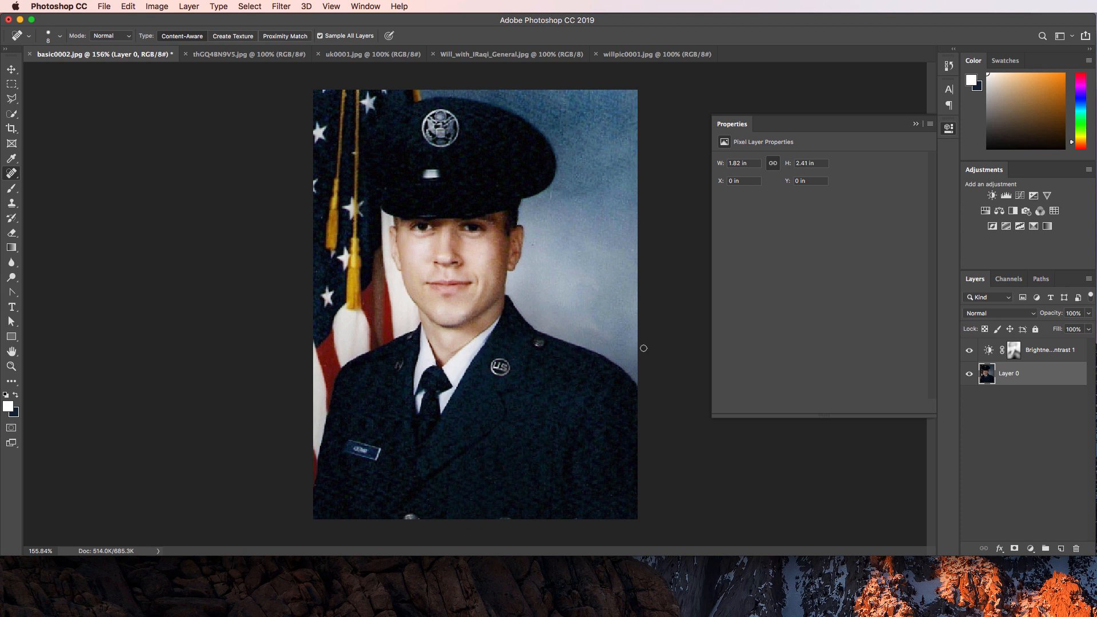
{"action": "key", "text": "super+1"}
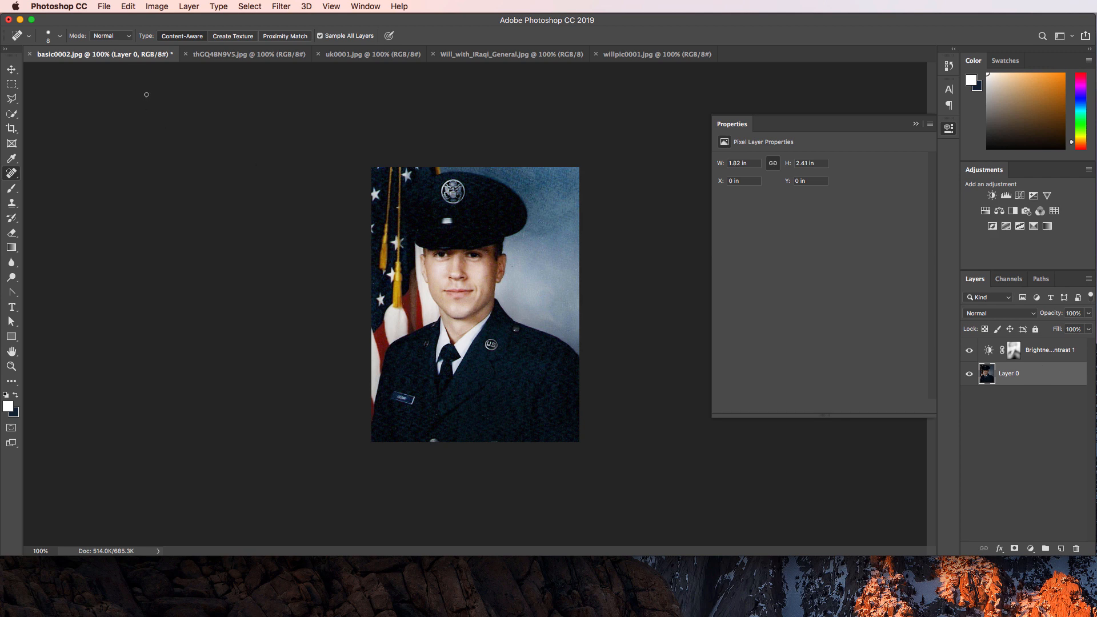
Export the portrait via Save for Web as JPEG High, named 0001_Basic_Transform.
{"action": "left_click", "coordinate": [12, 69]}
{"action": "left_click", "coordinate": [104, 6]}
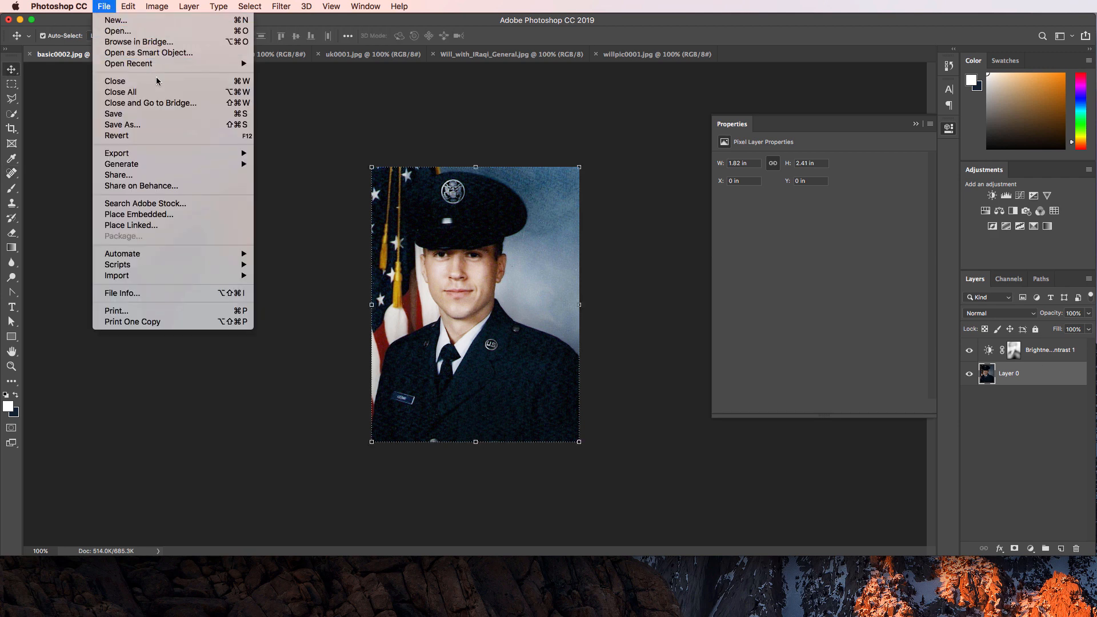
{"action": "mouse_move", "coordinate": [159, 153]}
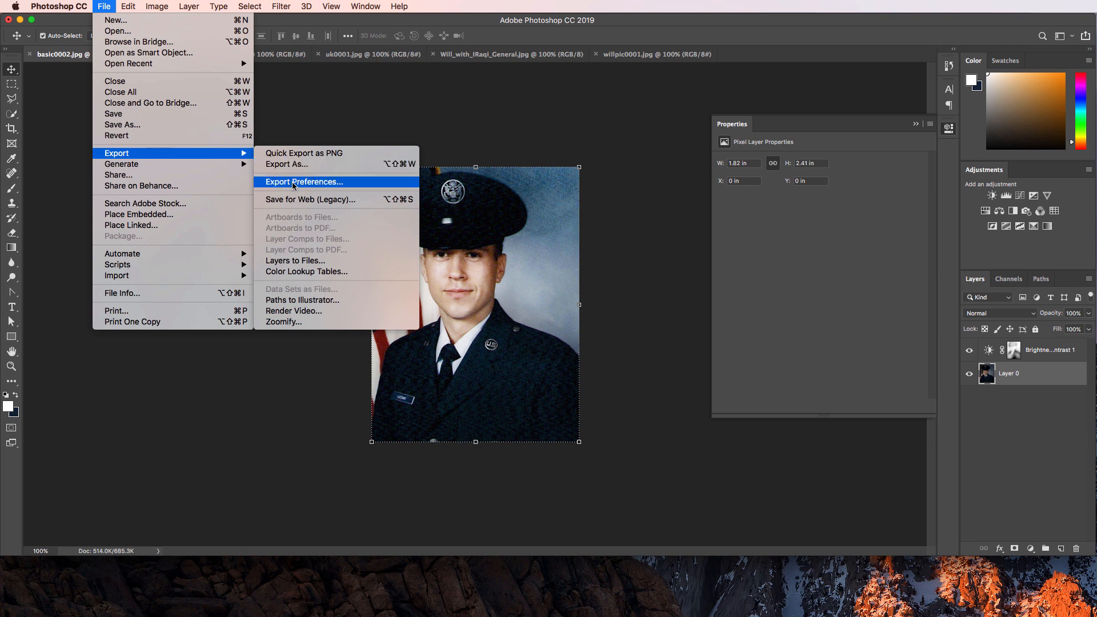
{"action": "left_click", "coordinate": [295, 205]}
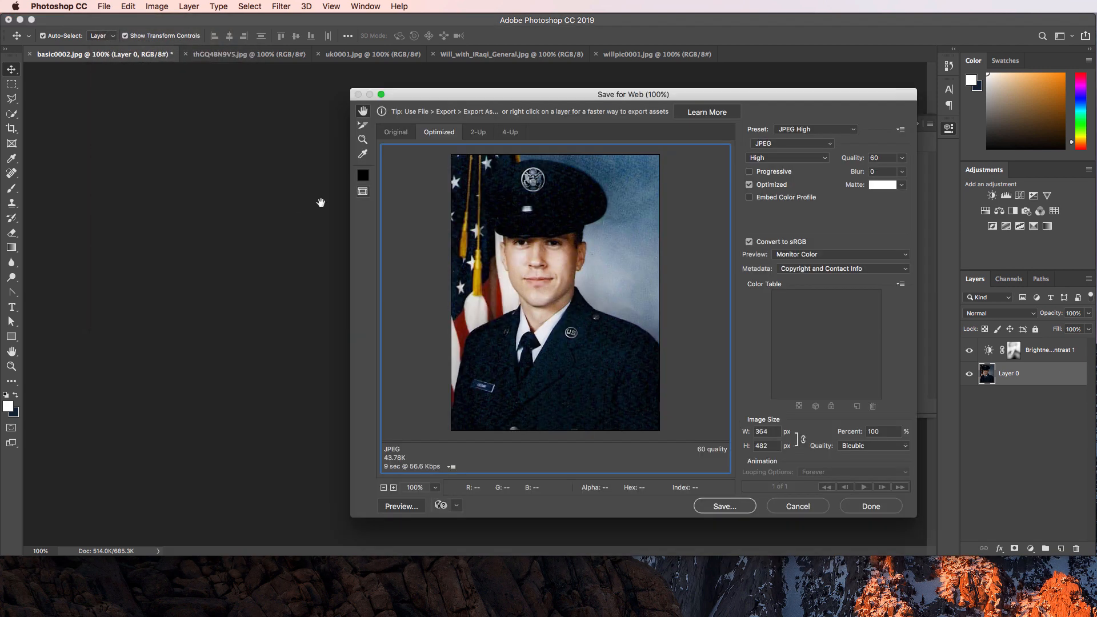
{"action": "left_click", "coordinate": [718, 505]}
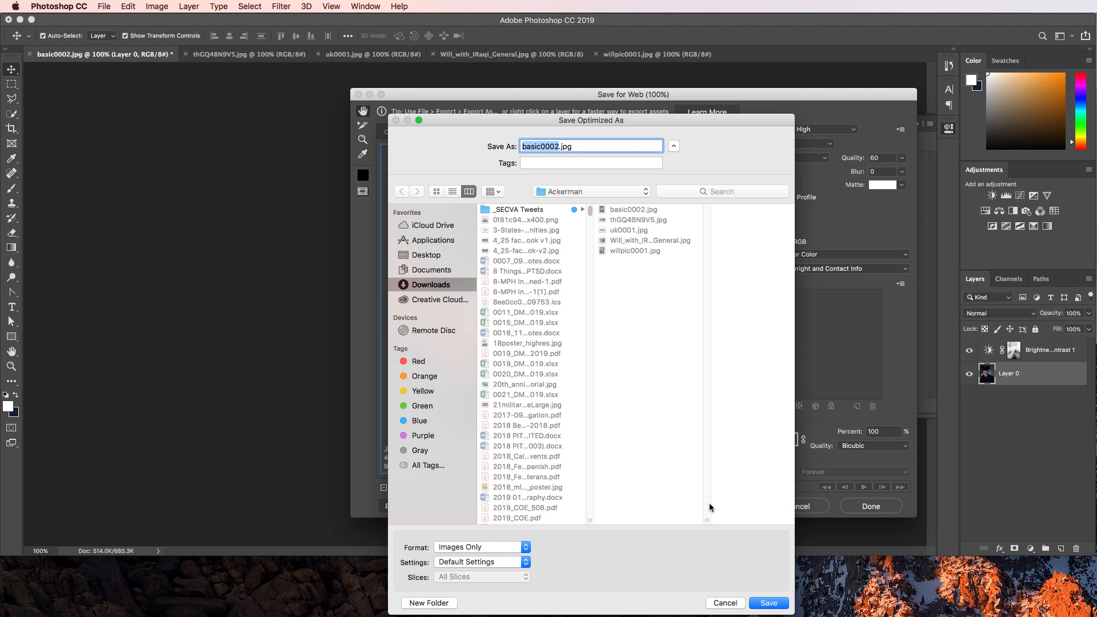
{"action": "type", "text": "0001_Basic"}
{"action": "key", "text": "BackSpace"}
{"action": "type", "text": "_"}
{"action": "type", "text": "Transform"}
{"action": "key", "text": "Return"}
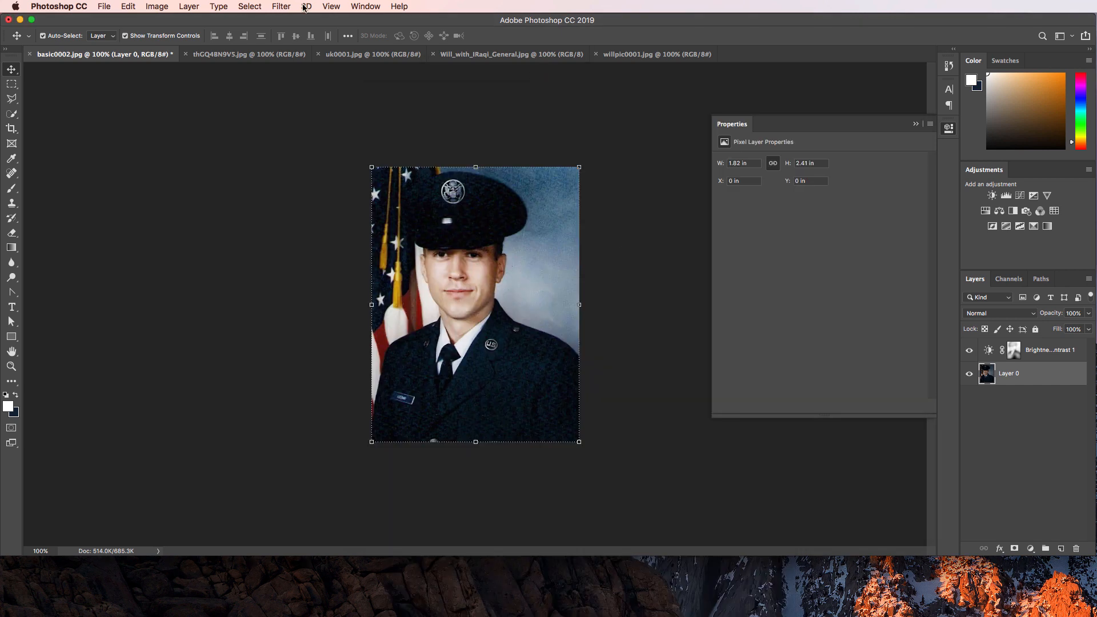
Close basic0002.jpg without saving, then close thGQ48N9V5.jpg, uk0001.jpg and the group photo.
{"action": "left_click", "coordinate": [30, 53]}
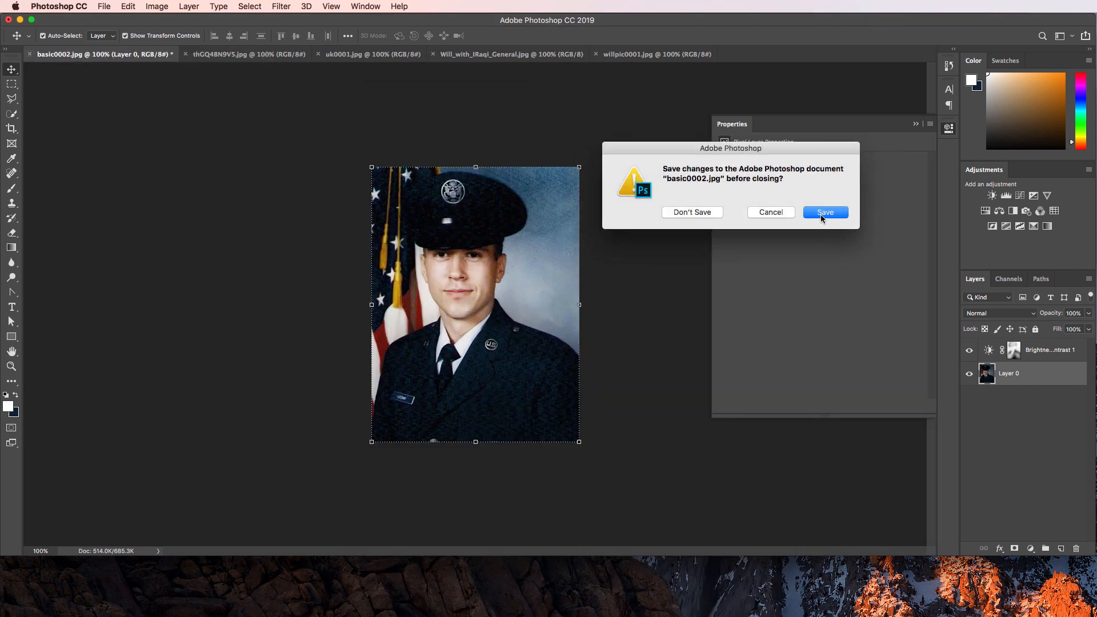
{"action": "left_click", "coordinate": [826, 212]}
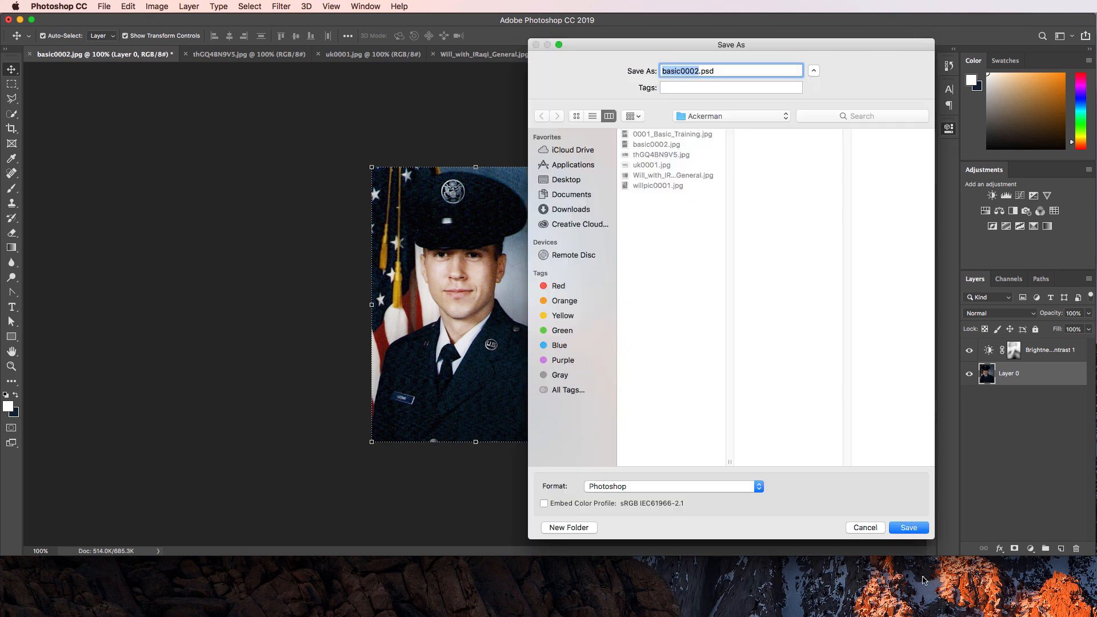
{"action": "left_click", "coordinate": [865, 529]}
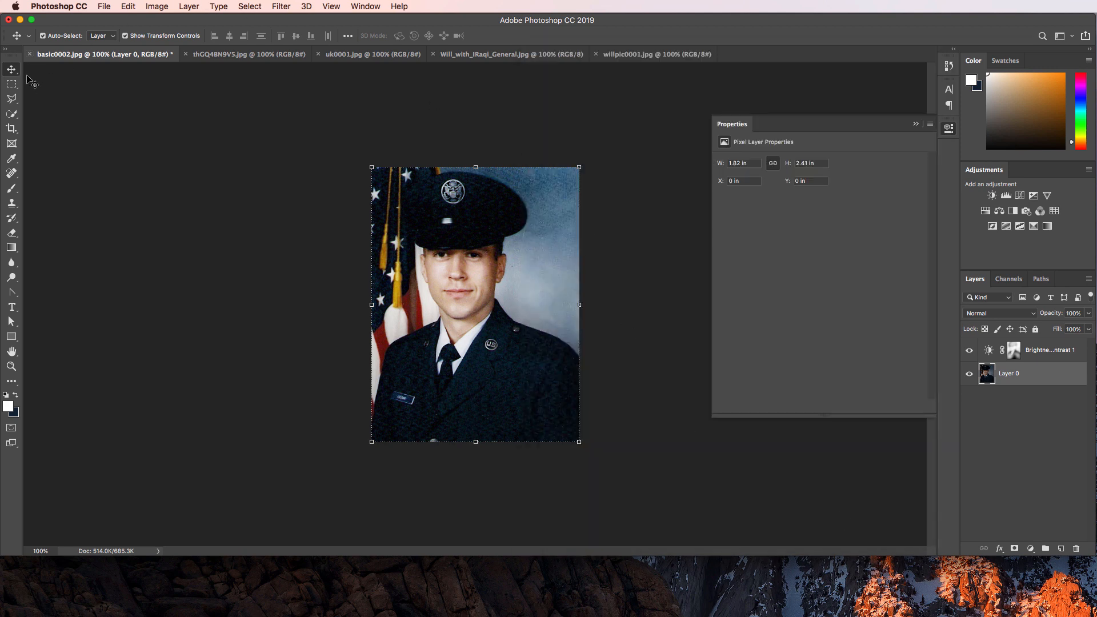
{"action": "left_click", "coordinate": [30, 55]}
{"action": "left_click", "coordinate": [678, 213]}
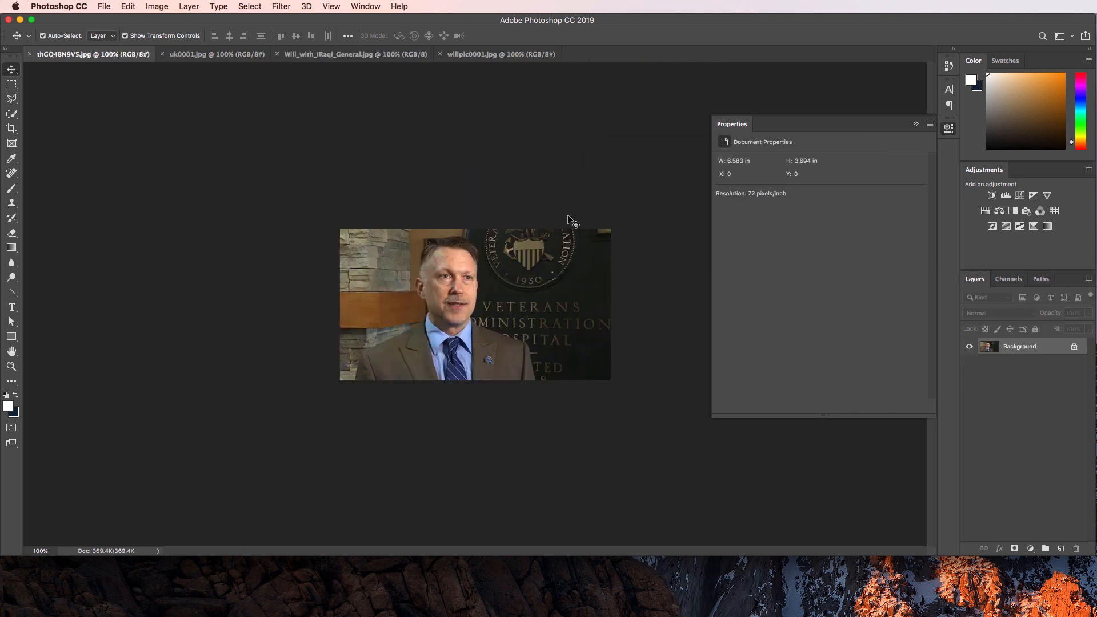
{"action": "left_click", "coordinate": [30, 55]}
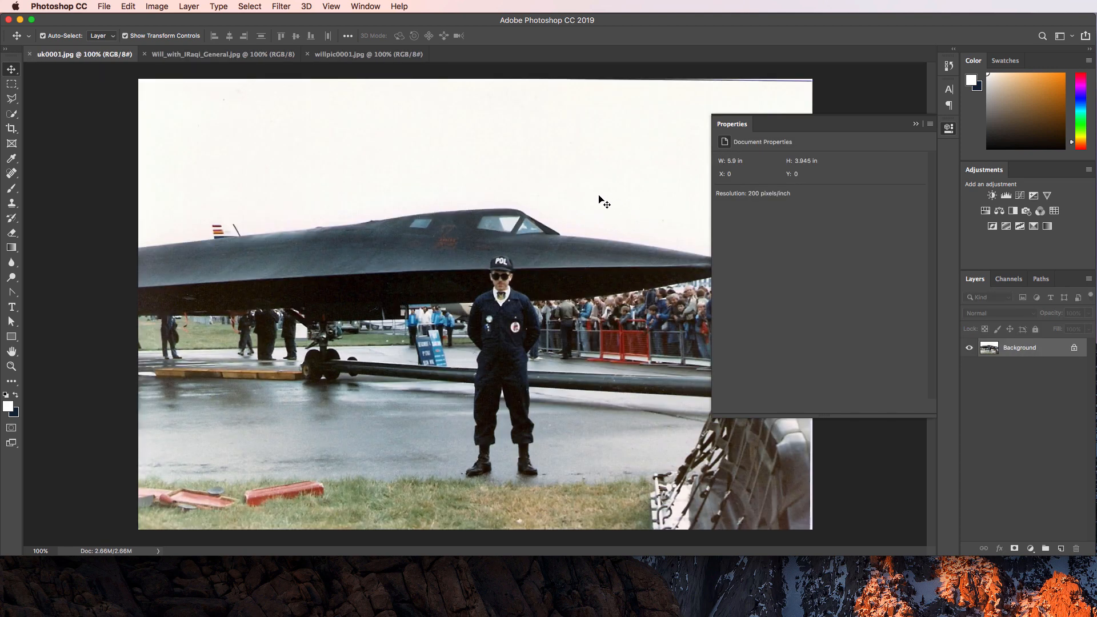
{"action": "left_click", "coordinate": [30, 55]}
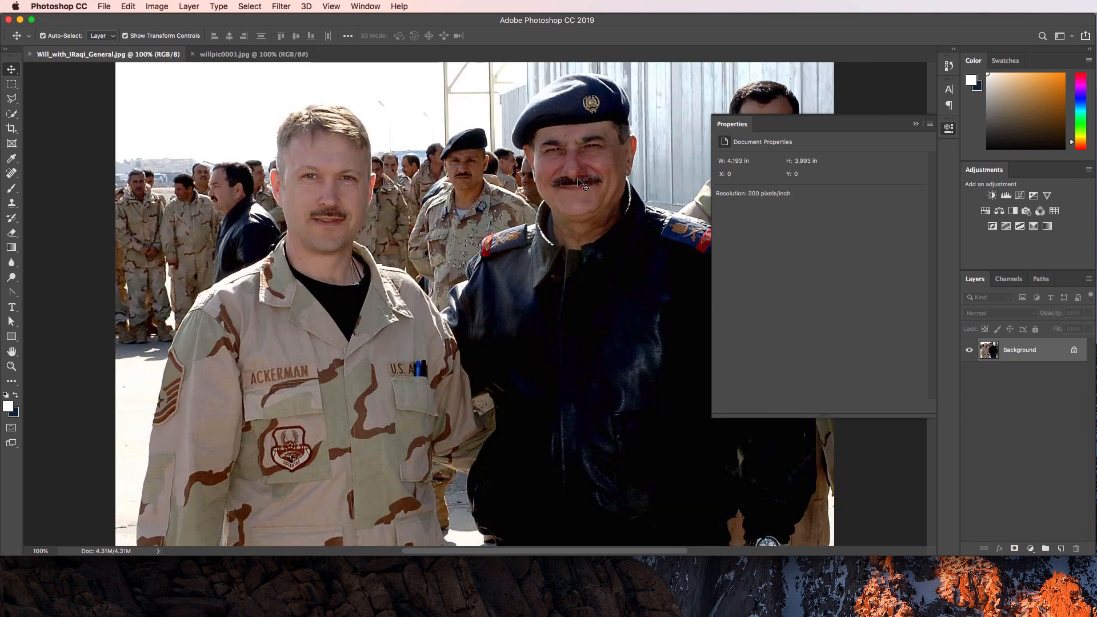
{"action": "left_click", "coordinate": [30, 54]}
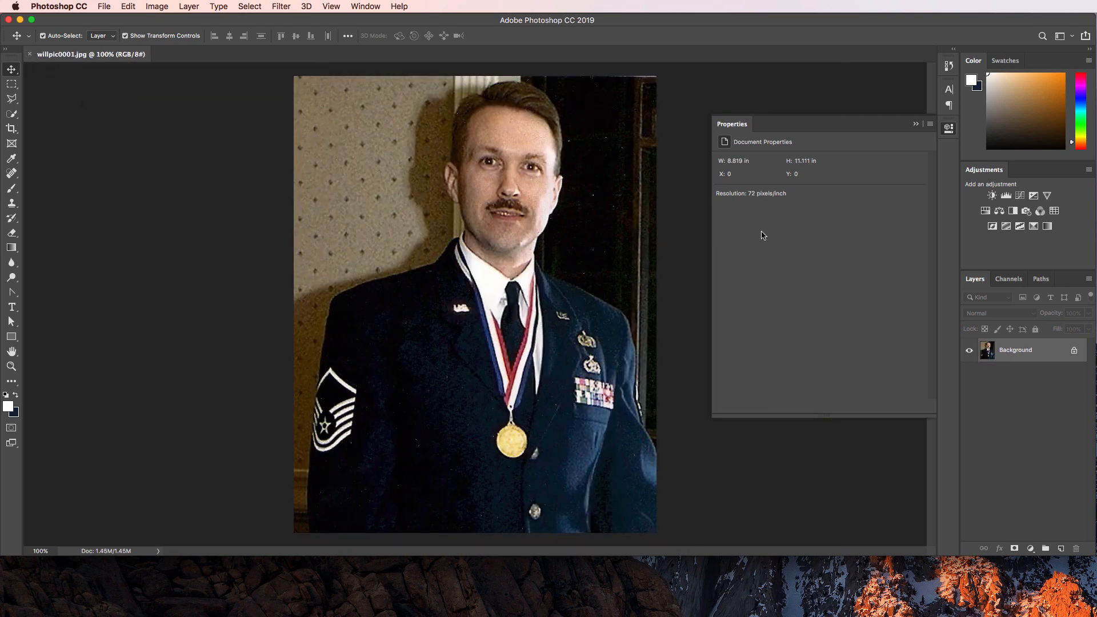
Unlock the Background into Layer 0, pick the Spot Healing Brush, and zoom the view to 200%.
{"action": "left_click", "coordinate": [1075, 353]}
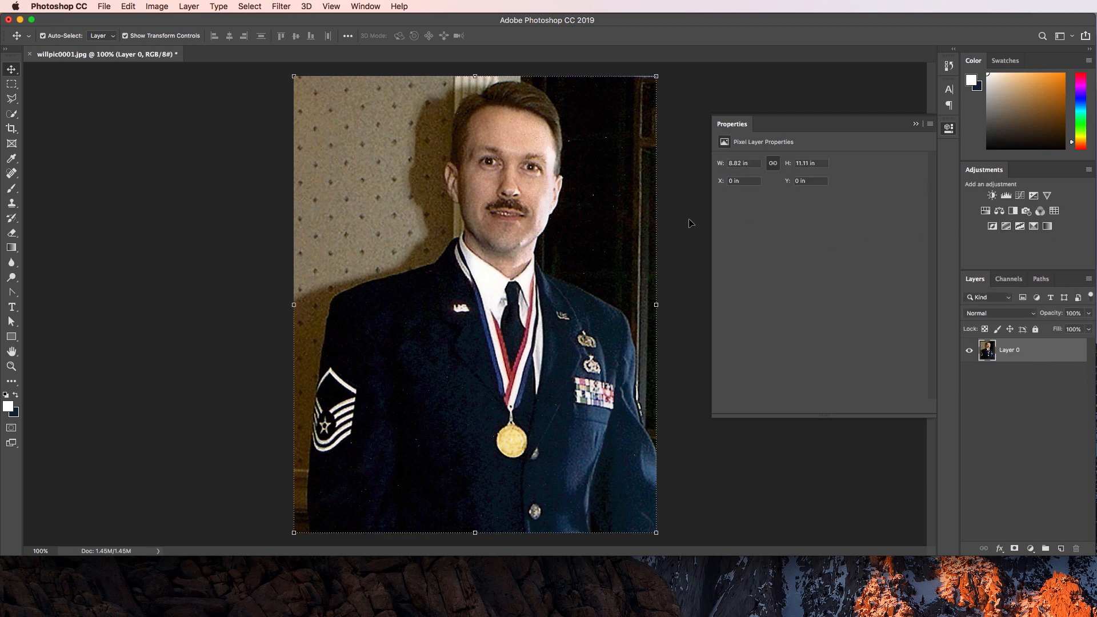
{"action": "left_click", "coordinate": [949, 128]}
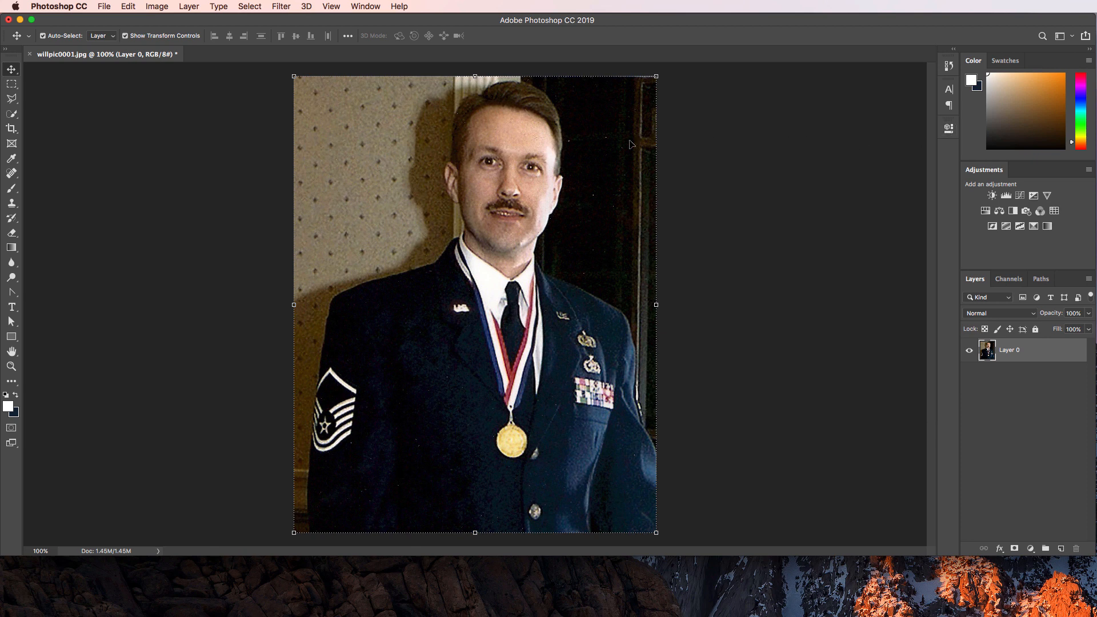
{"action": "left_click", "coordinate": [11, 173]}
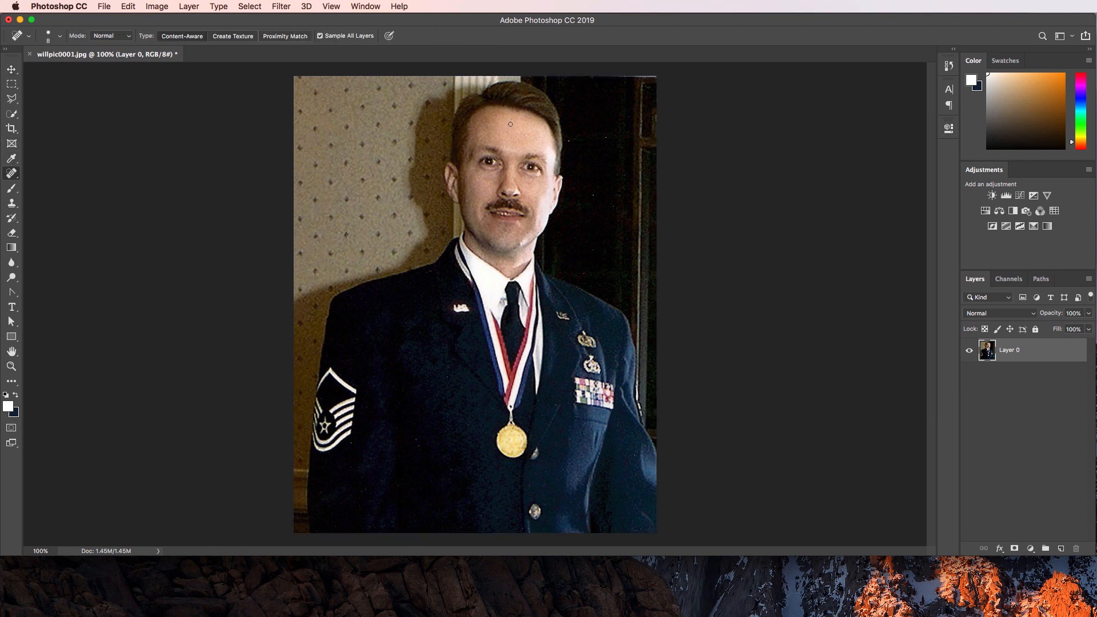
{"action": "key", "text": "super+equal"}
{"action": "key", "text": "super+equal"}
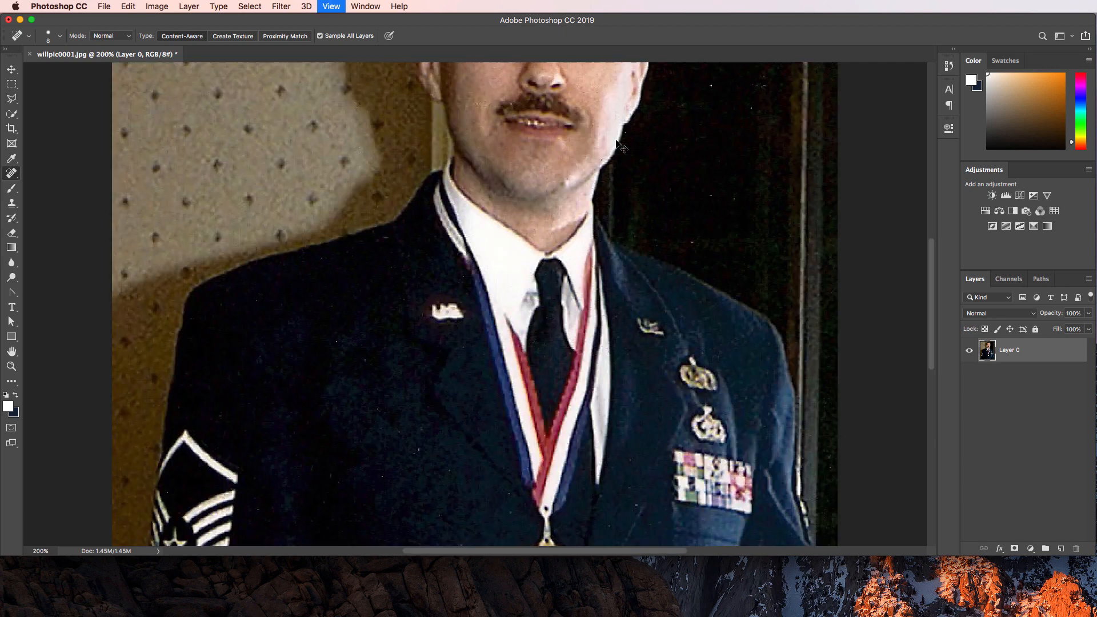
{"action": "key", "text": "super+minus"}
{"action": "scroll", "coordinate": [624, 154], "scroll_direction": "up", "scroll_amount": 10}
{"action": "scroll", "coordinate": [692, 334], "scroll_direction": "down", "scroll_amount": 1}
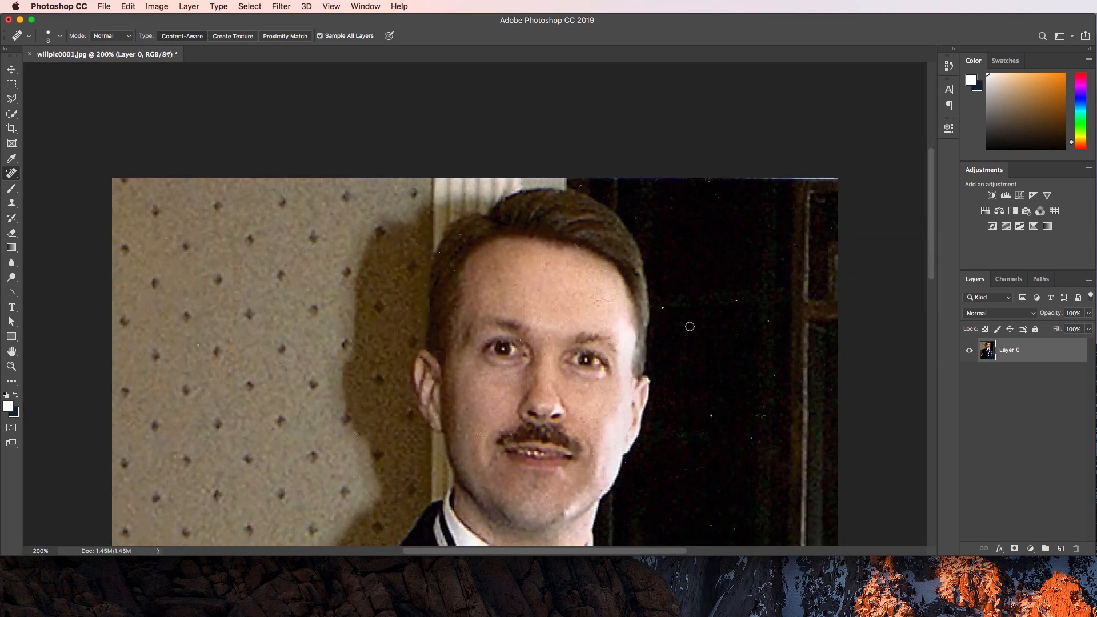
Heal three dust specks on the dark background and look over the healing tools list.
{"action": "left_click", "coordinate": [735, 301]}
{"action": "left_click", "coordinate": [775, 376]}
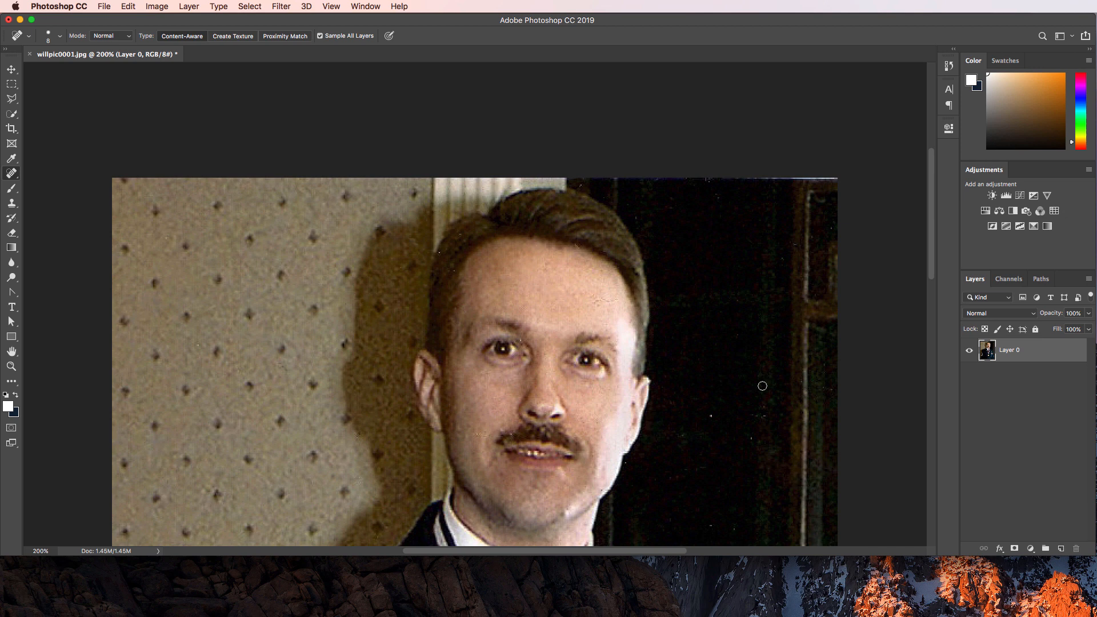
{"action": "left_click", "coordinate": [711, 415]}
{"action": "left_click", "coordinate": [10, 174]}
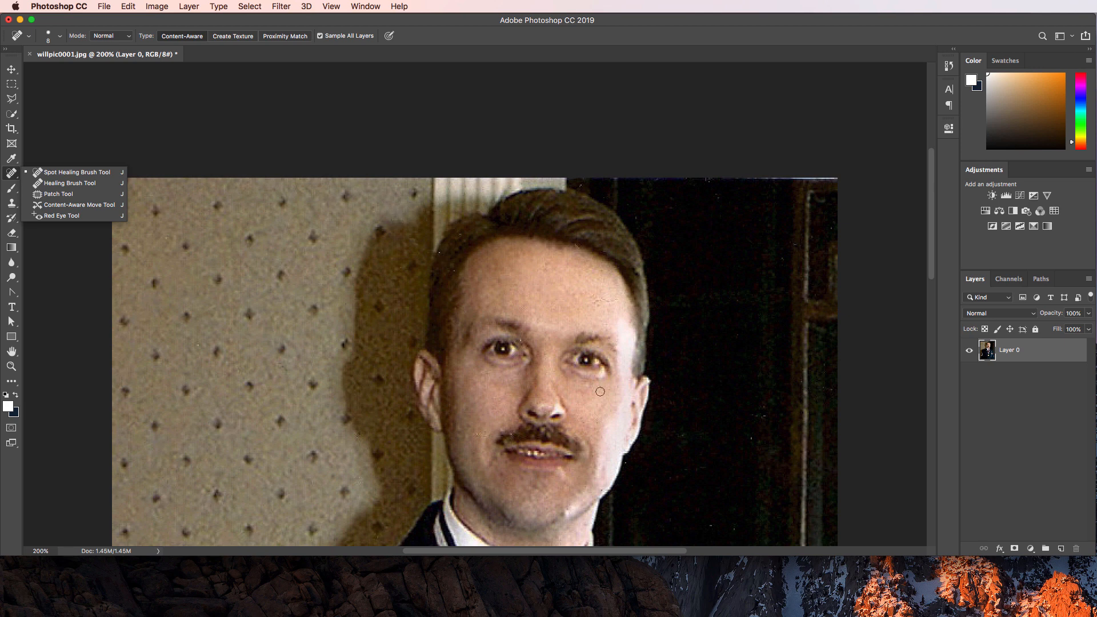
{"action": "scroll", "coordinate": [752, 341], "scroll_direction": "down", "scroll_amount": 5}
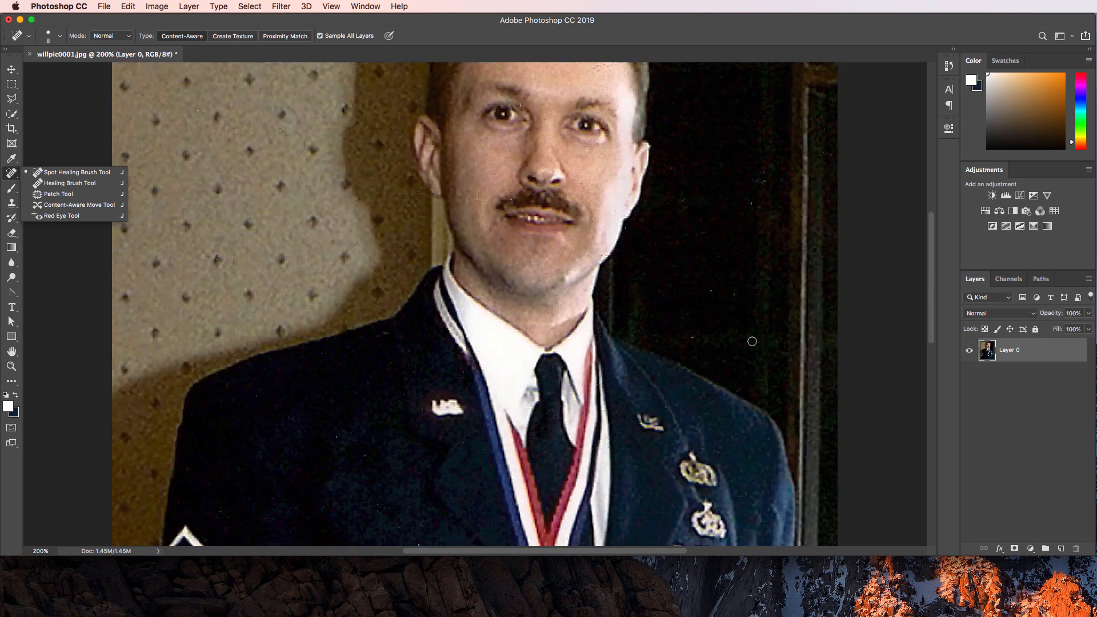
{"action": "scroll", "coordinate": [749, 341], "scroll_direction": "up", "scroll_amount": 1}
{"action": "scroll", "coordinate": [748, 343], "scroll_direction": "down", "scroll_amount": 2}
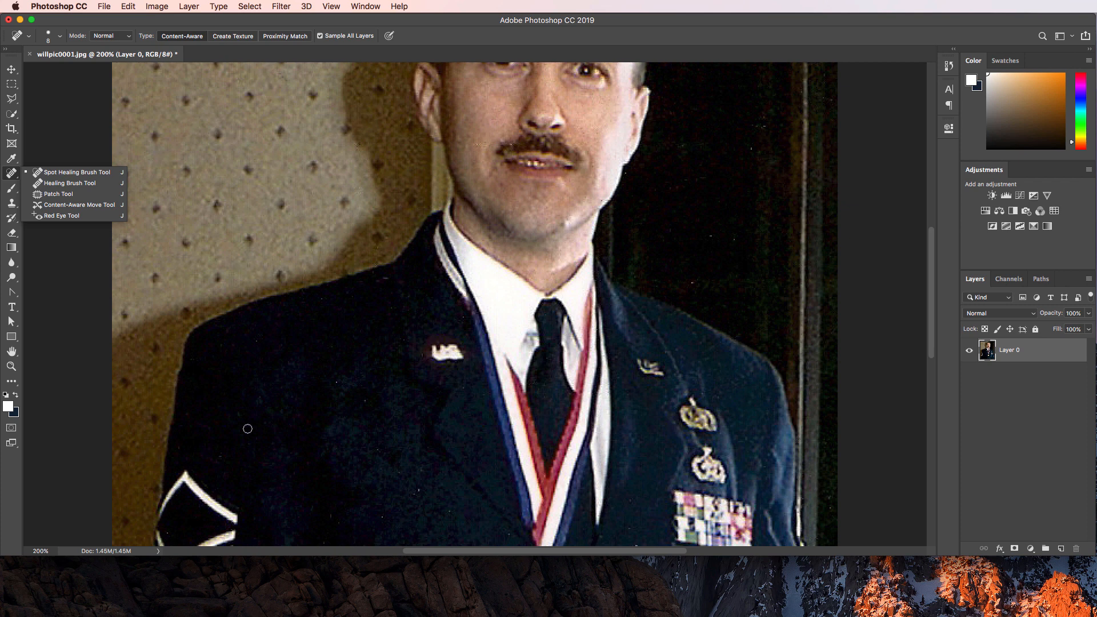
{"action": "left_click", "coordinate": [336, 381]}
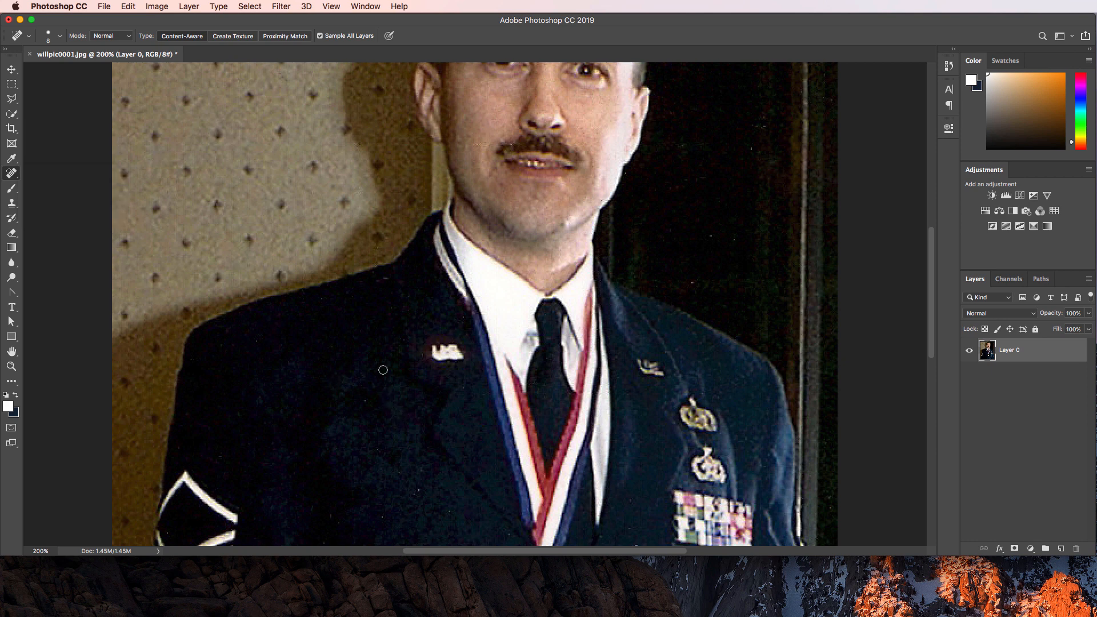
Heal the light specks on the dark jacket and the white speck on the sleeve.
{"action": "scroll", "coordinate": [374, 381], "scroll_direction": "down", "scroll_amount": 4}
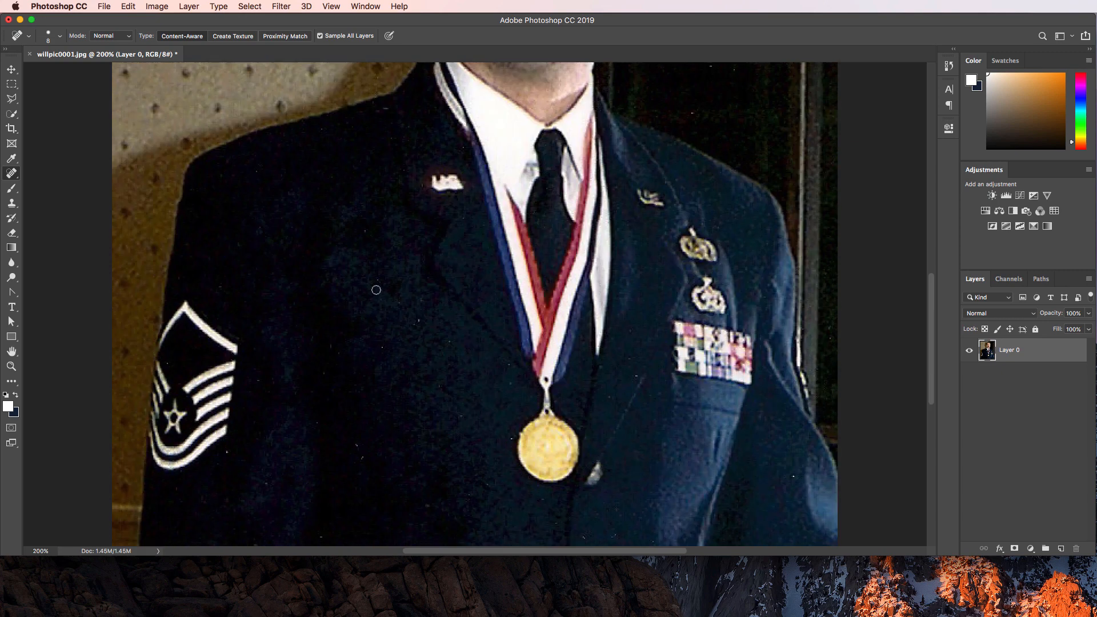
{"action": "scroll", "coordinate": [376, 397], "scroll_direction": "down", "scroll_amount": 1}
{"action": "scroll", "coordinate": [381, 407], "scroll_direction": "down", "scroll_amount": 1}
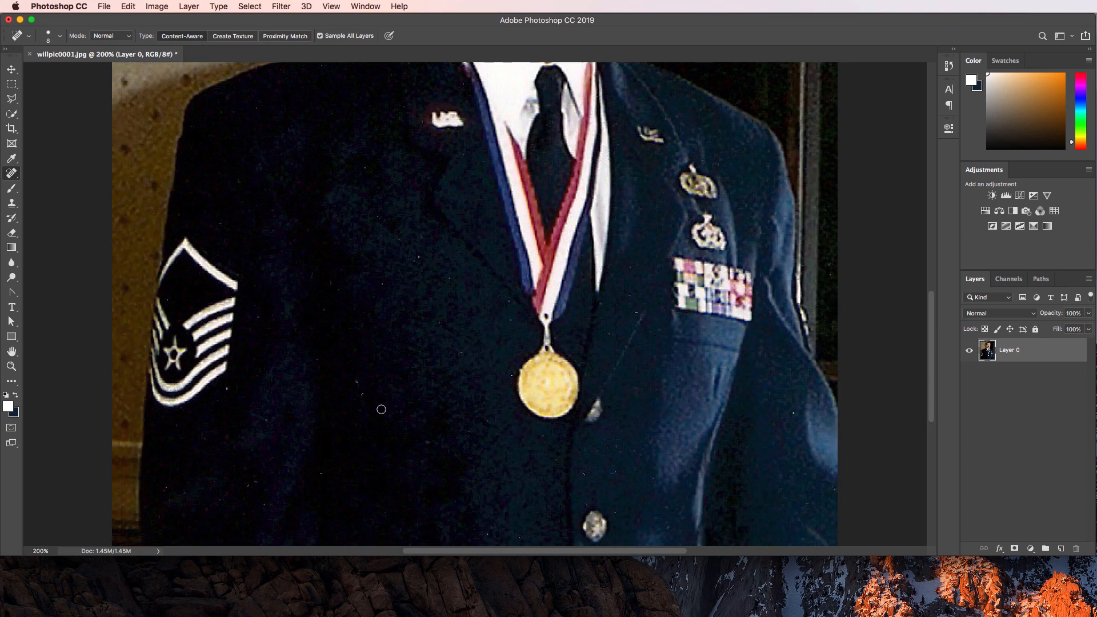
{"action": "left_click", "coordinate": [357, 383]}
{"action": "left_click", "coordinate": [362, 394]}
{"action": "left_click", "coordinate": [227, 389]}
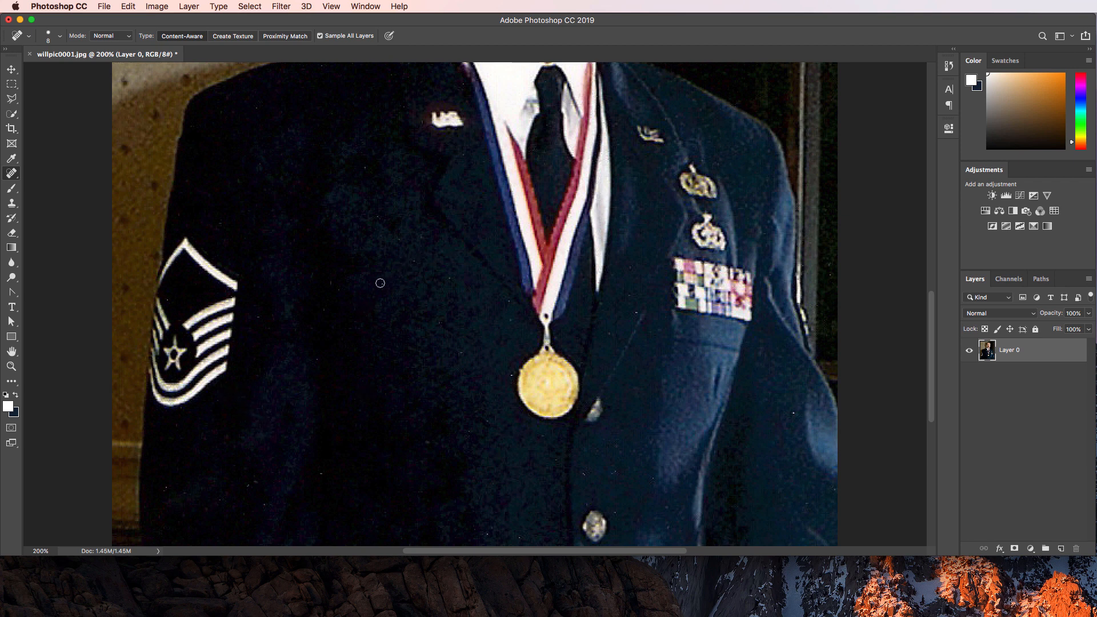
Add an empty layer named 'Touch up' above Layer 0 and make it the active layer.
{"action": "left_click", "coordinate": [1061, 548]}
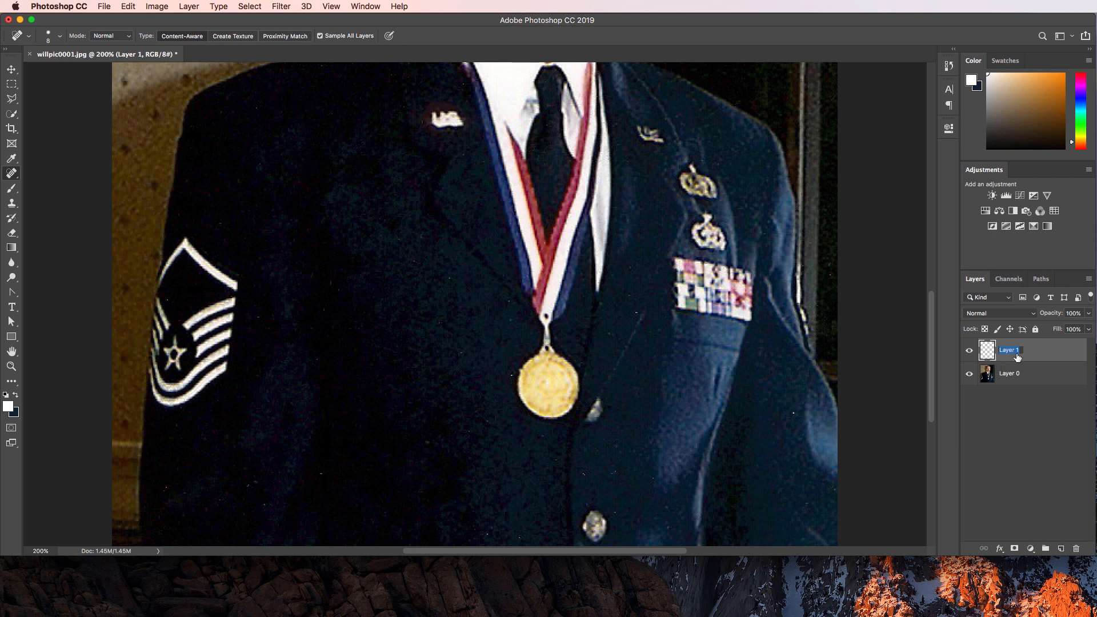
{"action": "type", "text": "Touch up"}
{"action": "key", "text": "Return"}
{"action": "left_click", "coordinate": [1002, 378]}
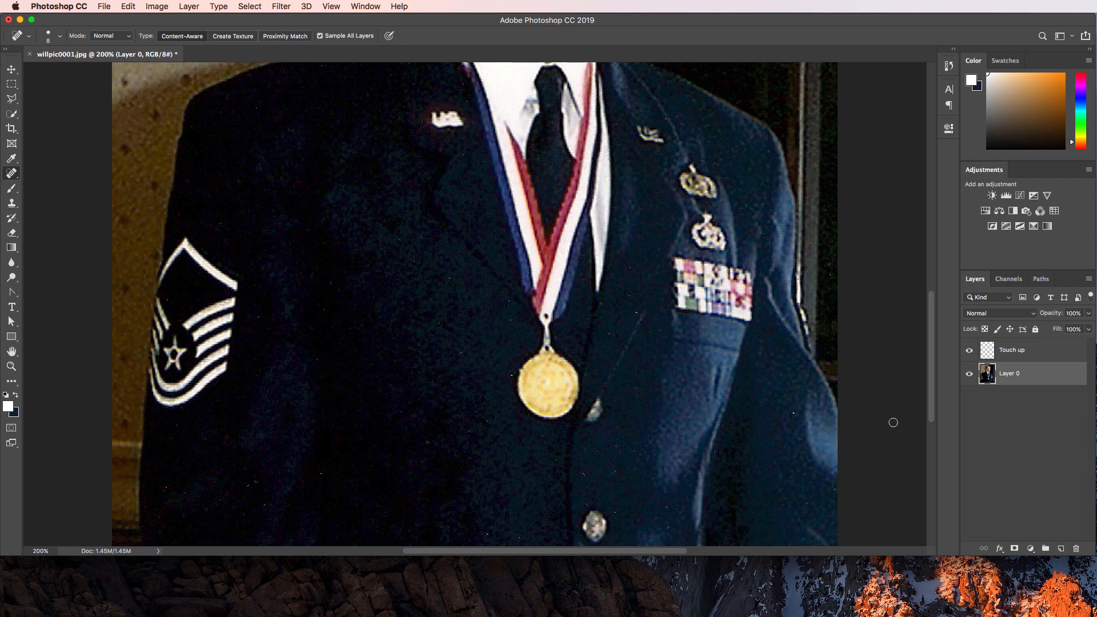
{"action": "left_click", "coordinate": [1018, 353]}
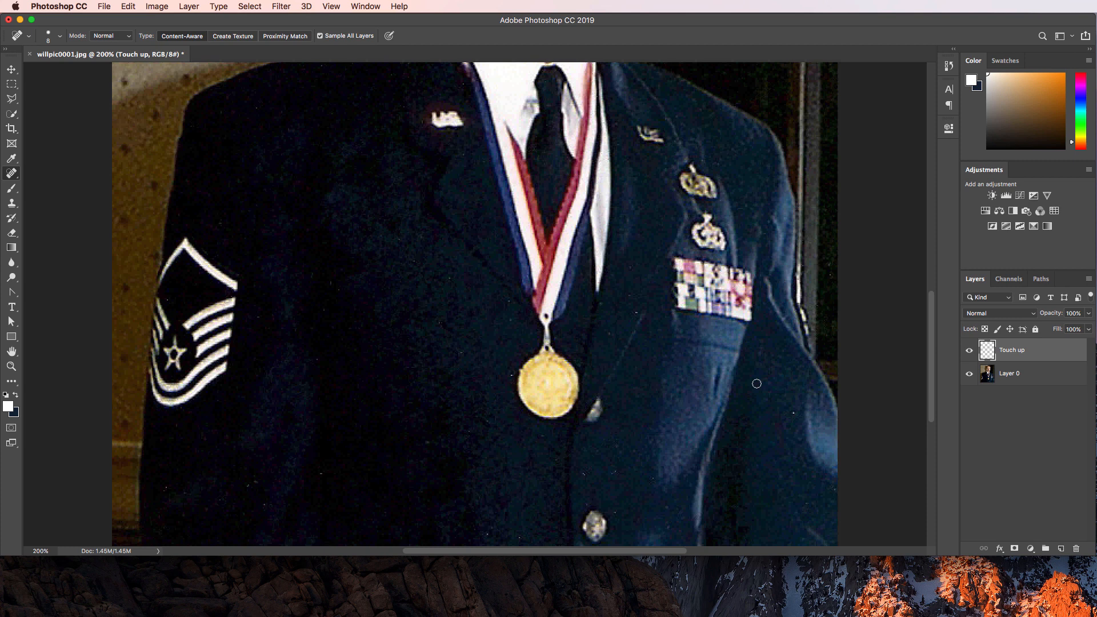
Scan the image and heal a speck on the jacket's lower right onto the Touch up layer.
{"action": "scroll", "coordinate": [634, 313], "scroll_direction": "up", "scroll_amount": 5}
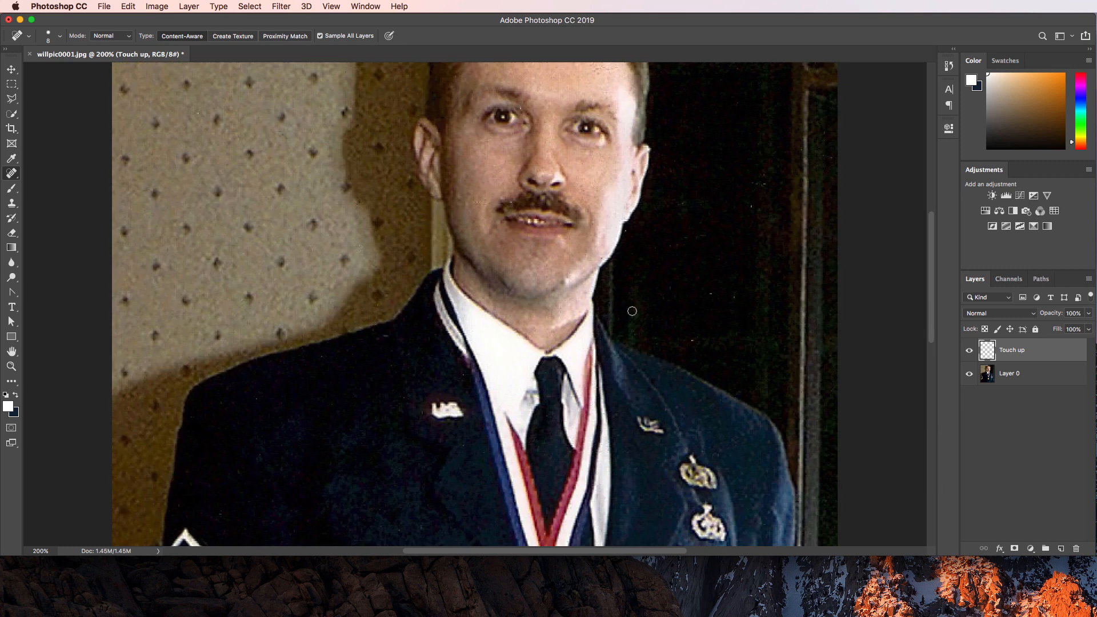
{"action": "scroll", "coordinate": [651, 332], "scroll_direction": "up", "scroll_amount": 4}
{"action": "scroll", "coordinate": [653, 332], "scroll_direction": "down", "scroll_amount": 10}
{"action": "scroll", "coordinate": [652, 333], "scroll_direction": "down", "scroll_amount": 4}
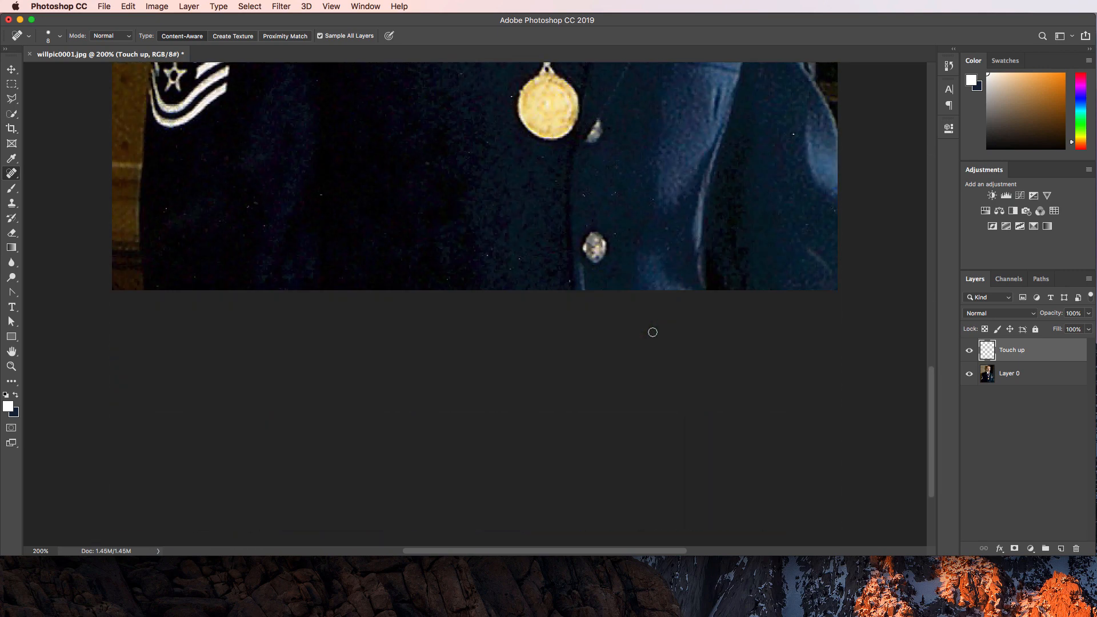
{"action": "scroll", "coordinate": [652, 331], "scroll_direction": "up", "scroll_amount": 8}
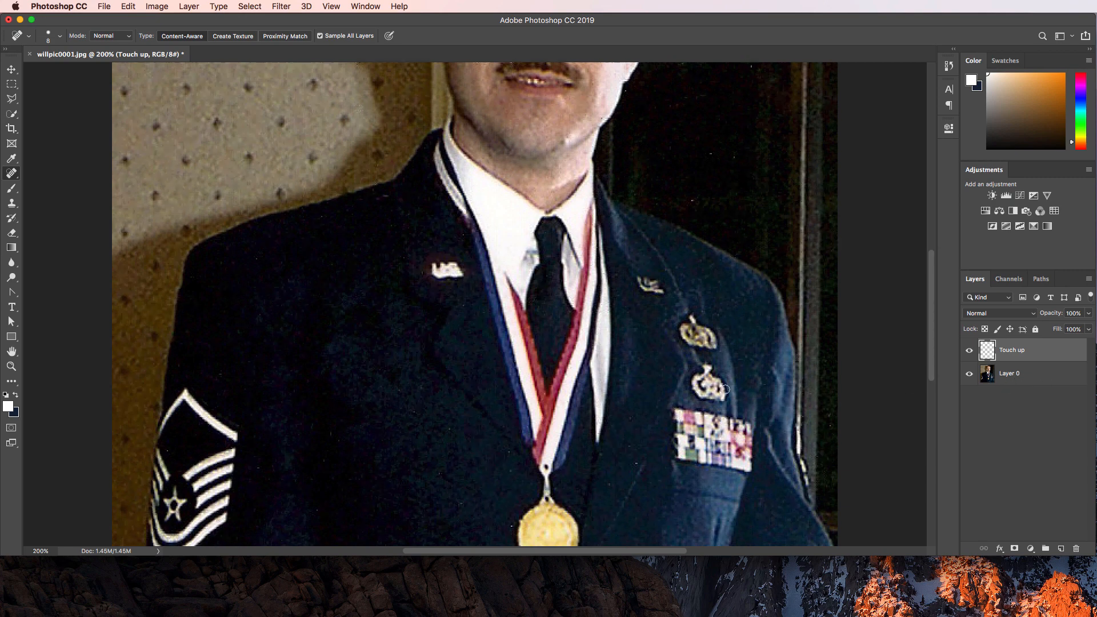
{"action": "scroll", "coordinate": [724, 389], "scroll_direction": "down", "scroll_amount": 6}
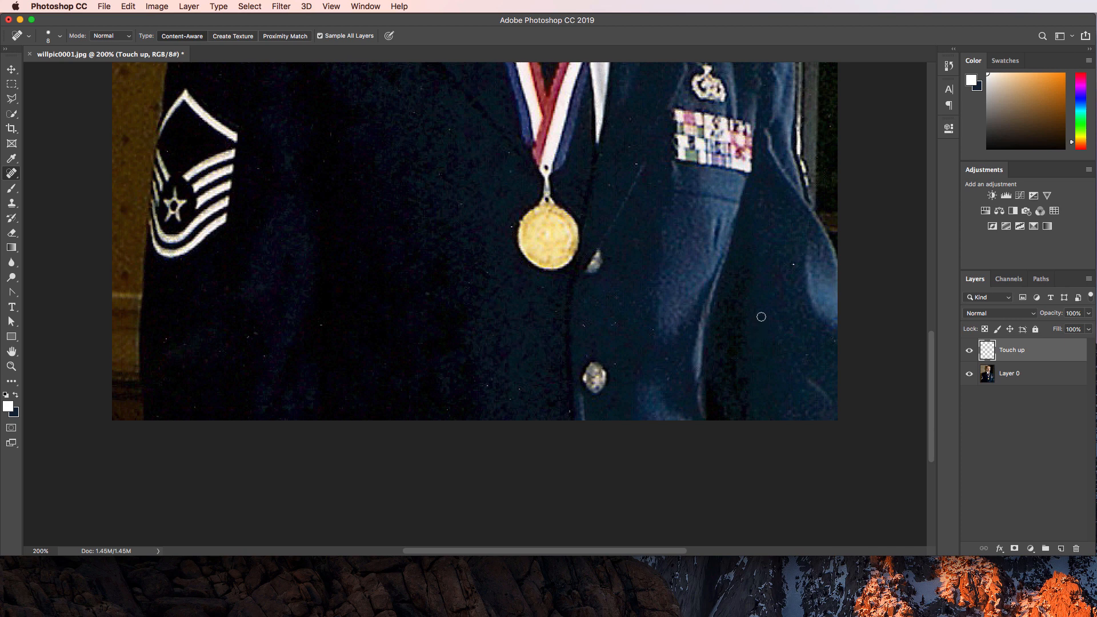
{"action": "scroll", "coordinate": [762, 315], "scroll_direction": "up", "scroll_amount": 6}
{"action": "scroll", "coordinate": [771, 319], "scroll_direction": "up", "scroll_amount": 2}
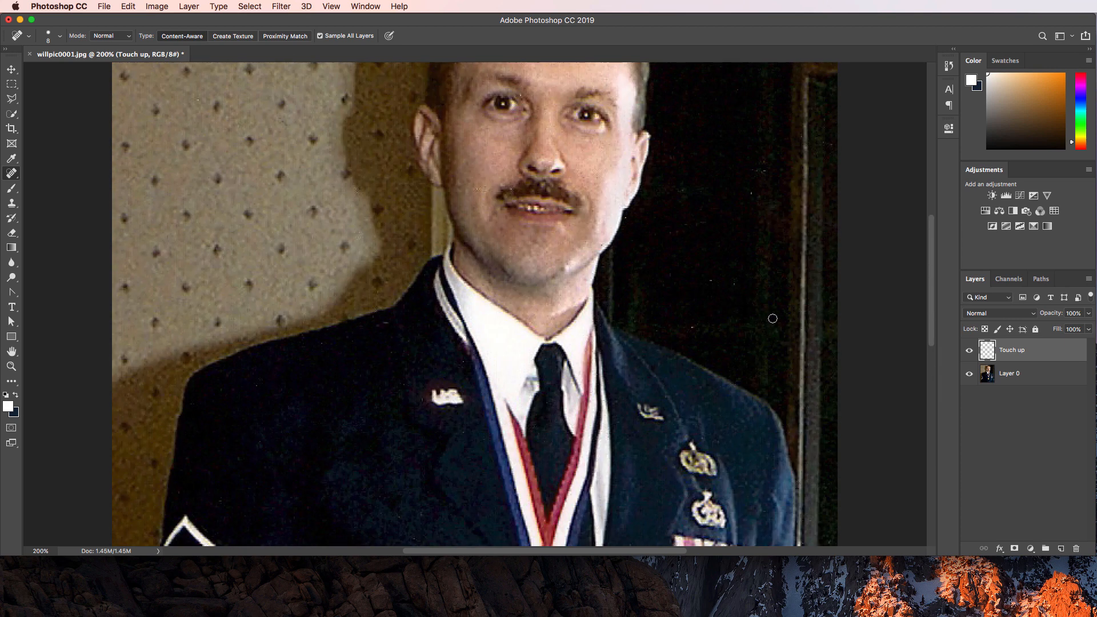
{"action": "scroll", "coordinate": [772, 319], "scroll_direction": "up", "scroll_amount": 2}
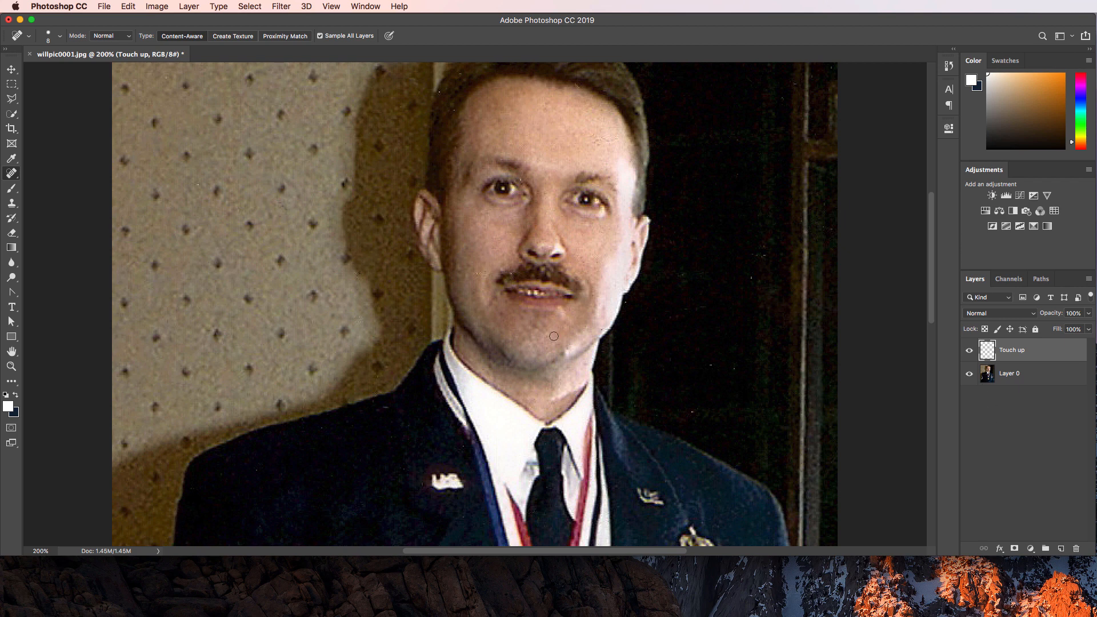
{"action": "scroll", "coordinate": [553, 336], "scroll_direction": "down", "scroll_amount": 5}
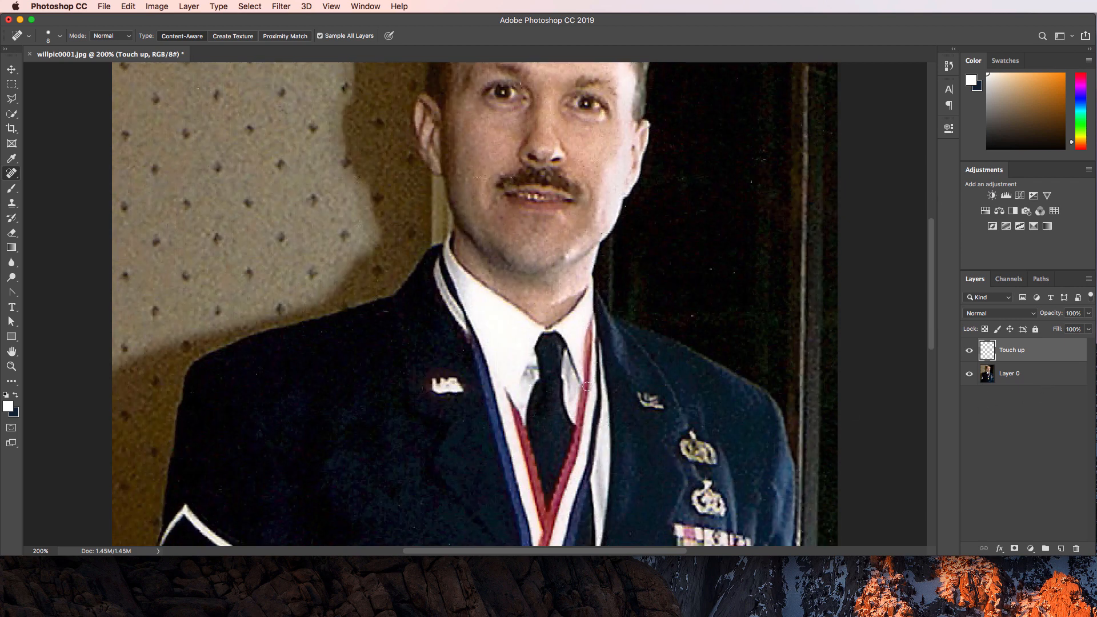
{"action": "scroll", "coordinate": [589, 375], "scroll_direction": "down", "scroll_amount": 15}
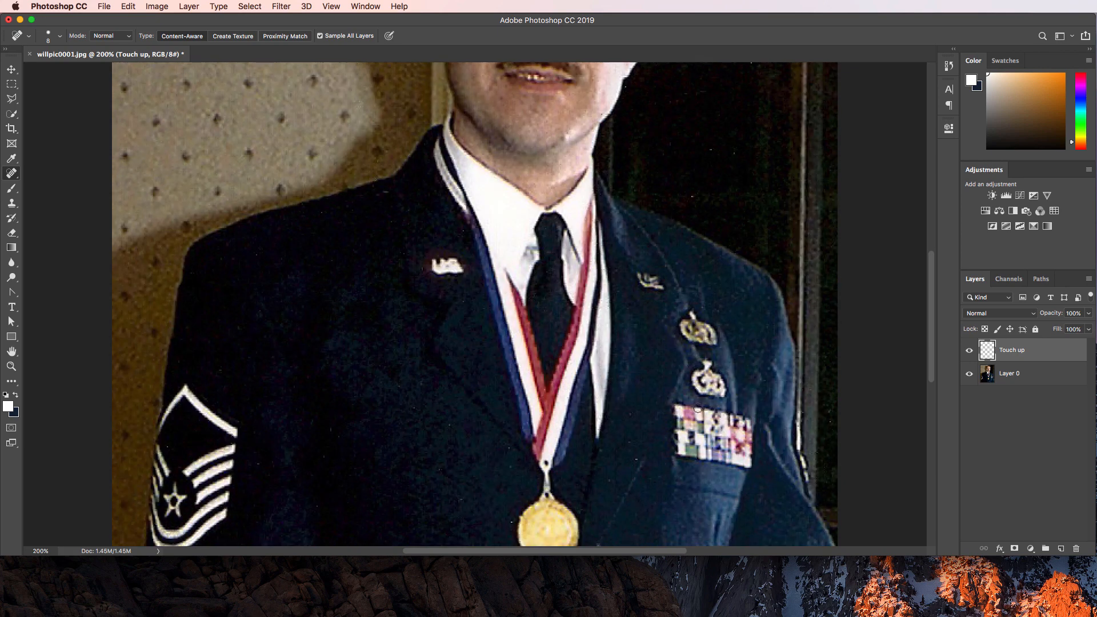
{"action": "scroll", "coordinate": [596, 333], "scroll_direction": "up", "scroll_amount": 5}
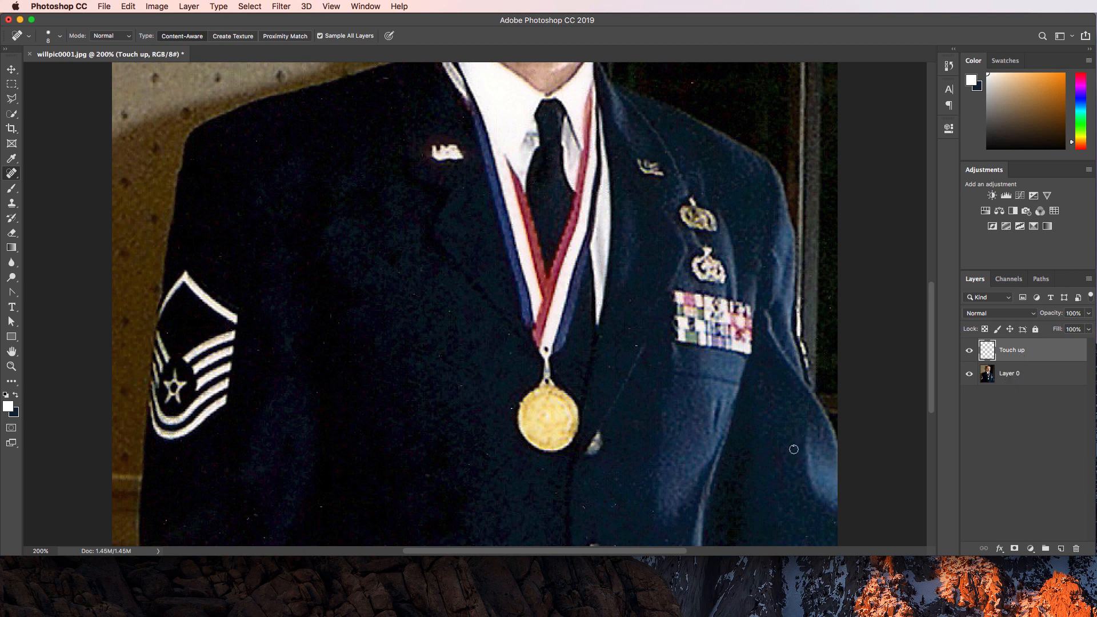
{"action": "left_click", "coordinate": [793, 446]}
{"action": "left_click", "coordinate": [968, 374]}
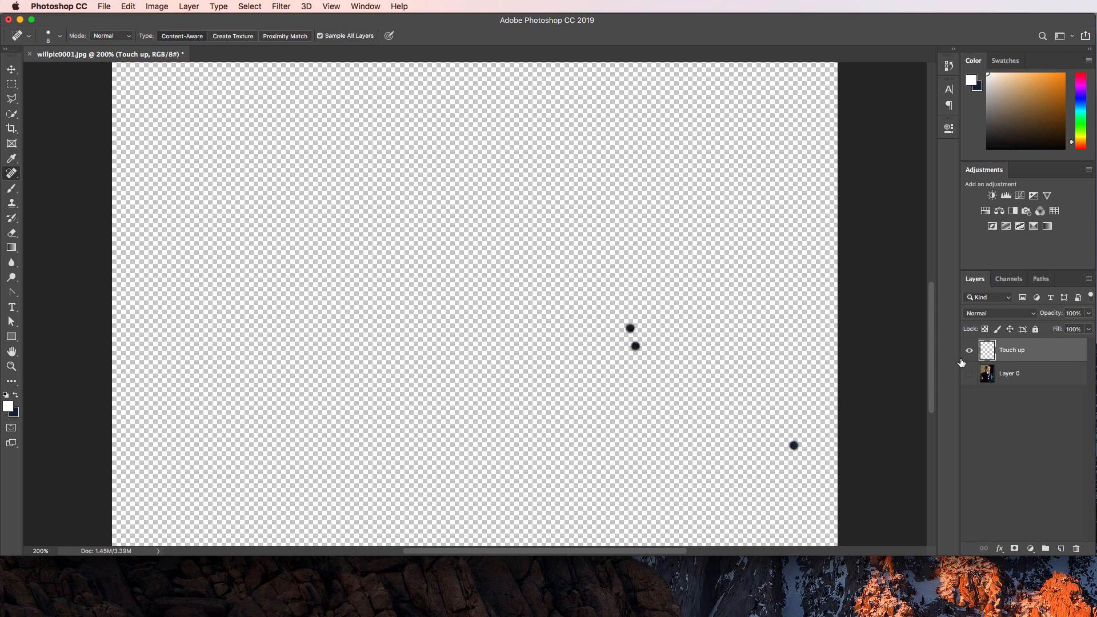
{"action": "left_click", "coordinate": [969, 374]}
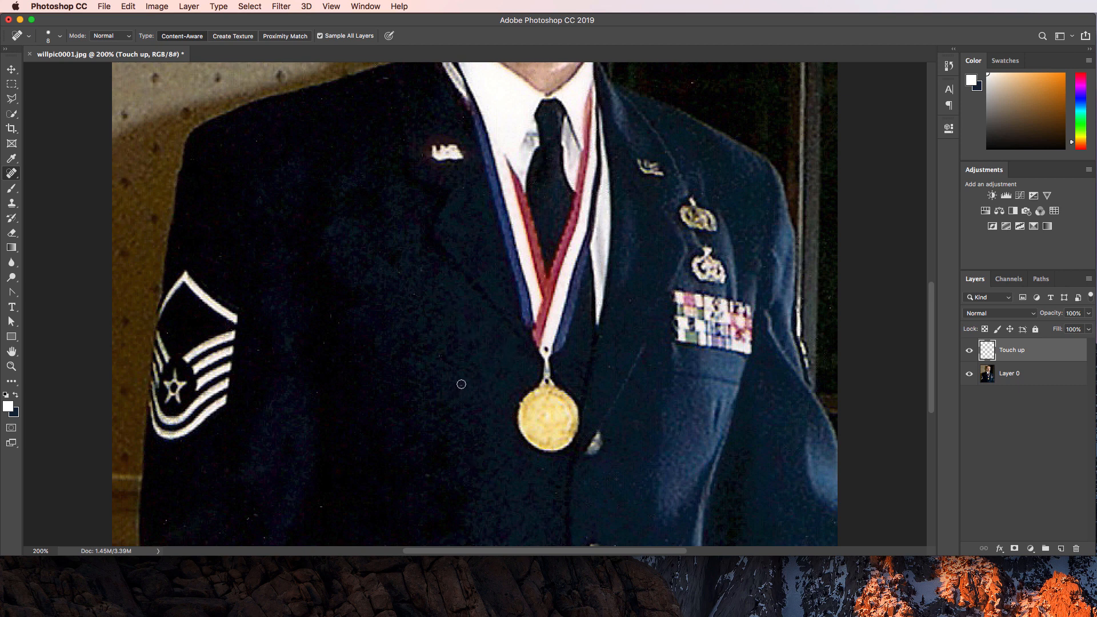
Scan the portrait for remaining specks and shrink the healing brush from 8 to 6.
{"action": "scroll", "coordinate": [412, 399], "scroll_direction": "down", "scroll_amount": 5}
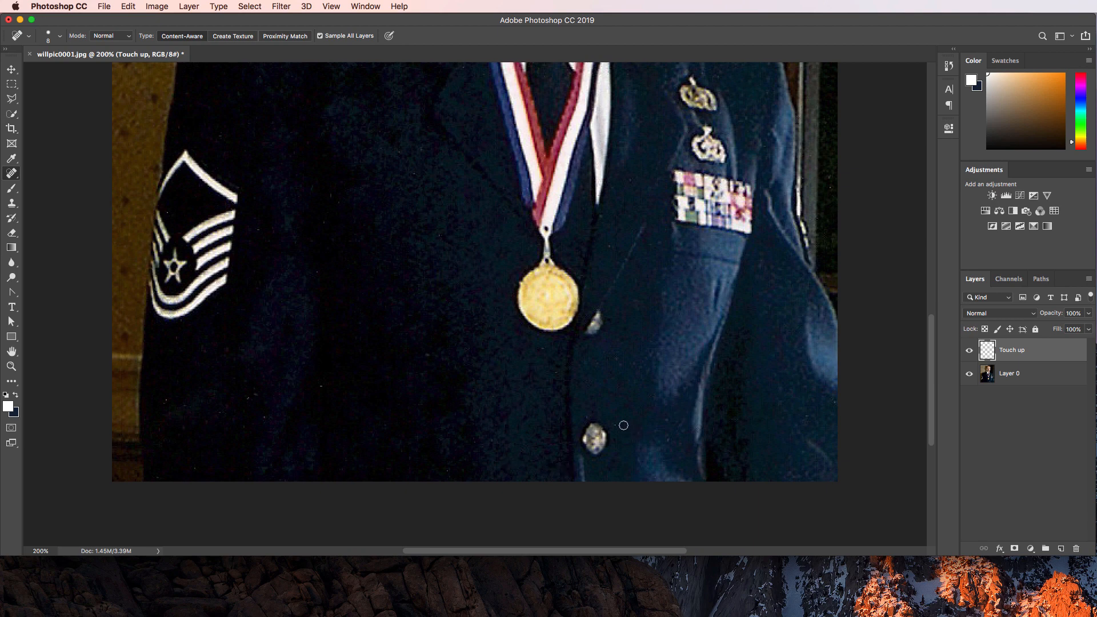
{"action": "scroll", "coordinate": [686, 366], "scroll_direction": "up", "scroll_amount": 6}
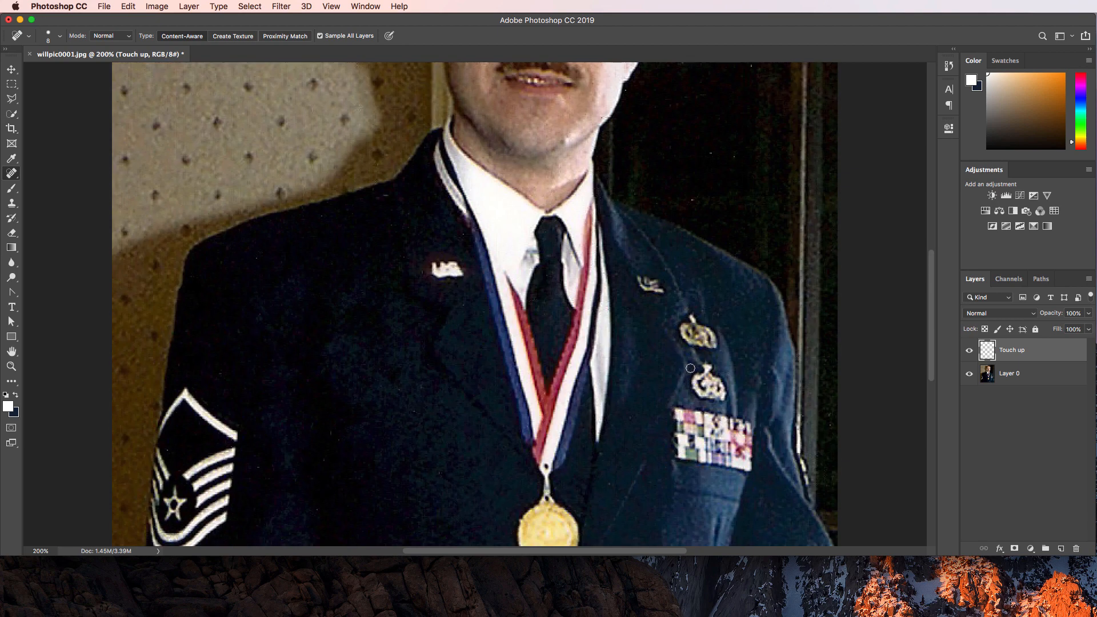
{"action": "scroll", "coordinate": [383, 357], "scroll_direction": "down", "scroll_amount": 6}
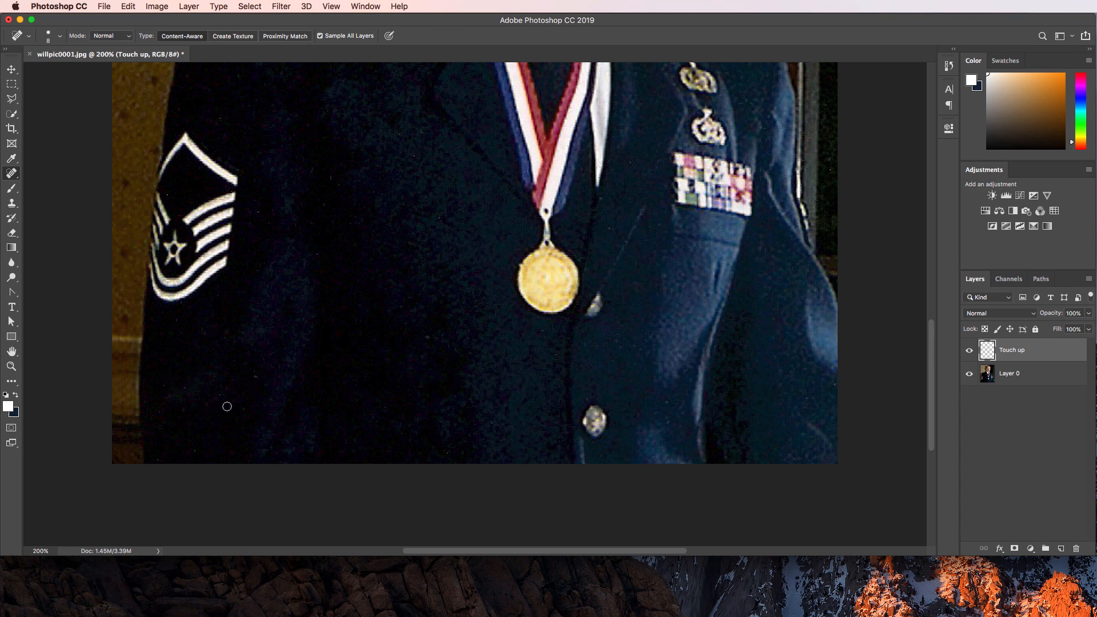
{"action": "scroll", "coordinate": [606, 394], "scroll_direction": "up", "scroll_amount": 1}
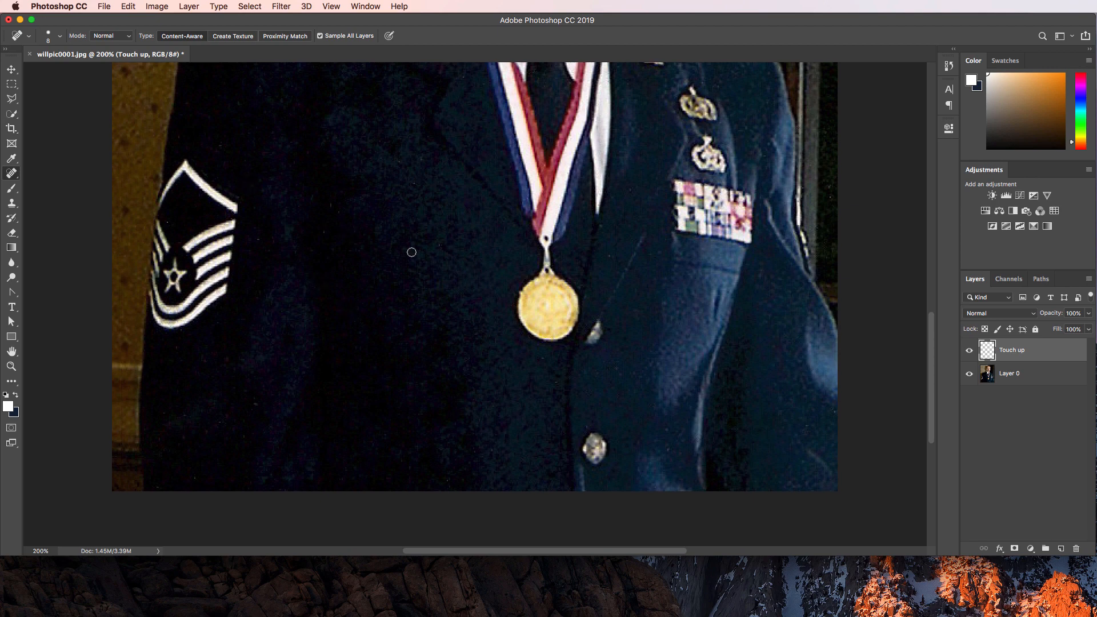
{"action": "scroll", "coordinate": [415, 258], "scroll_direction": "up", "scroll_amount": 15}
{"action": "scroll", "coordinate": [679, 269], "scroll_direction": "up", "scroll_amount": 1}
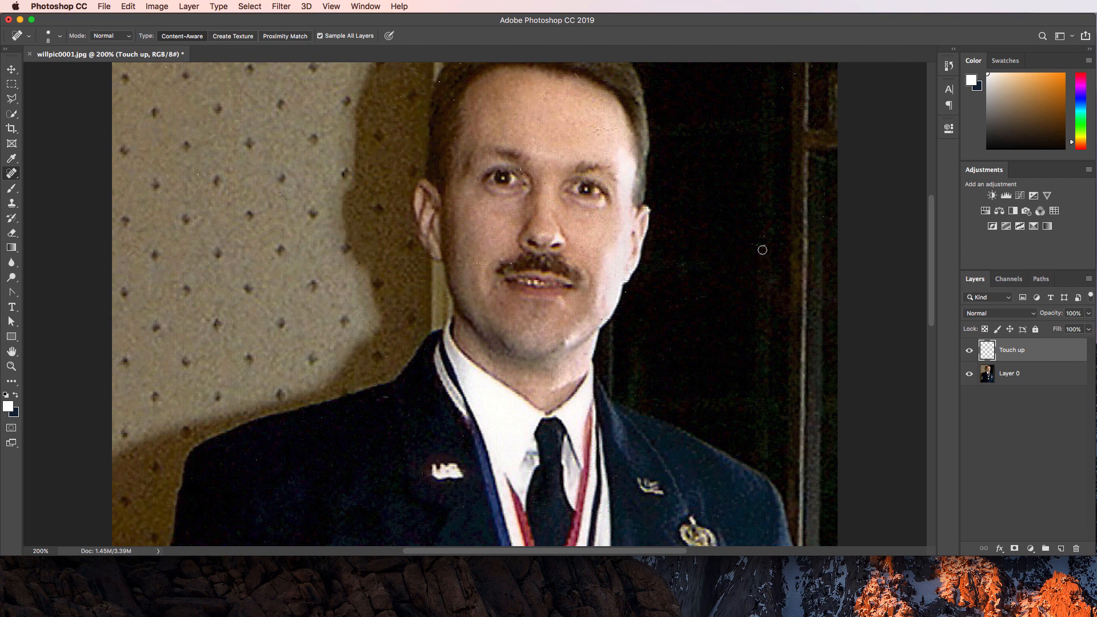
{"action": "scroll", "coordinate": [751, 306], "scroll_direction": "up", "scroll_amount": 5}
{"action": "scroll", "coordinate": [746, 302], "scroll_direction": "down", "scroll_amount": 3}
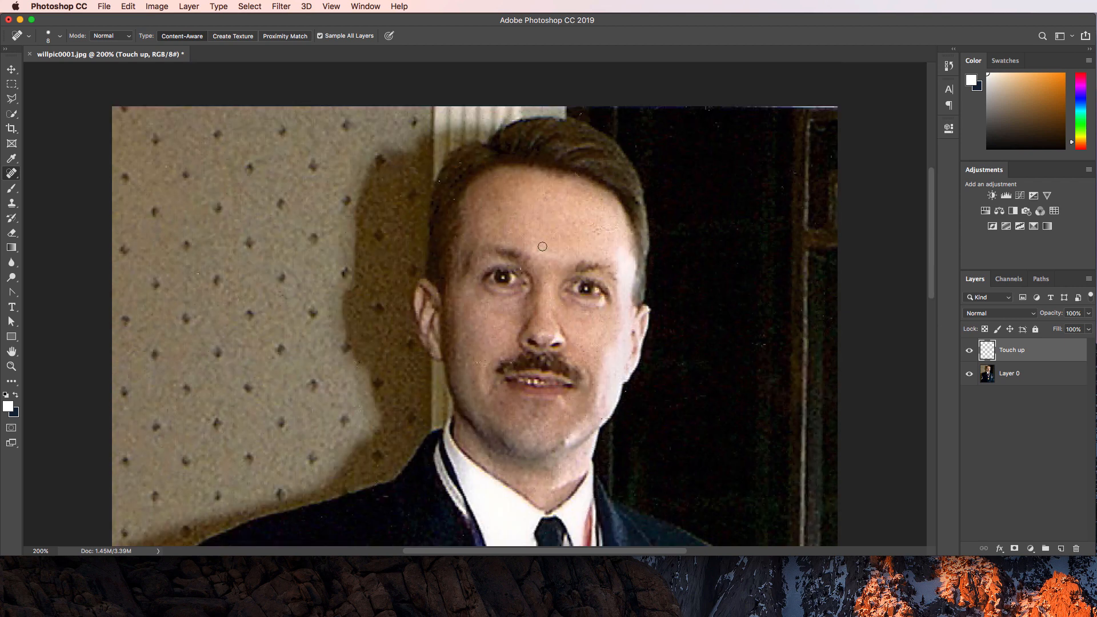
{"action": "key", "text": "bracketleft"}
{"action": "key", "text": "bracketleft"}
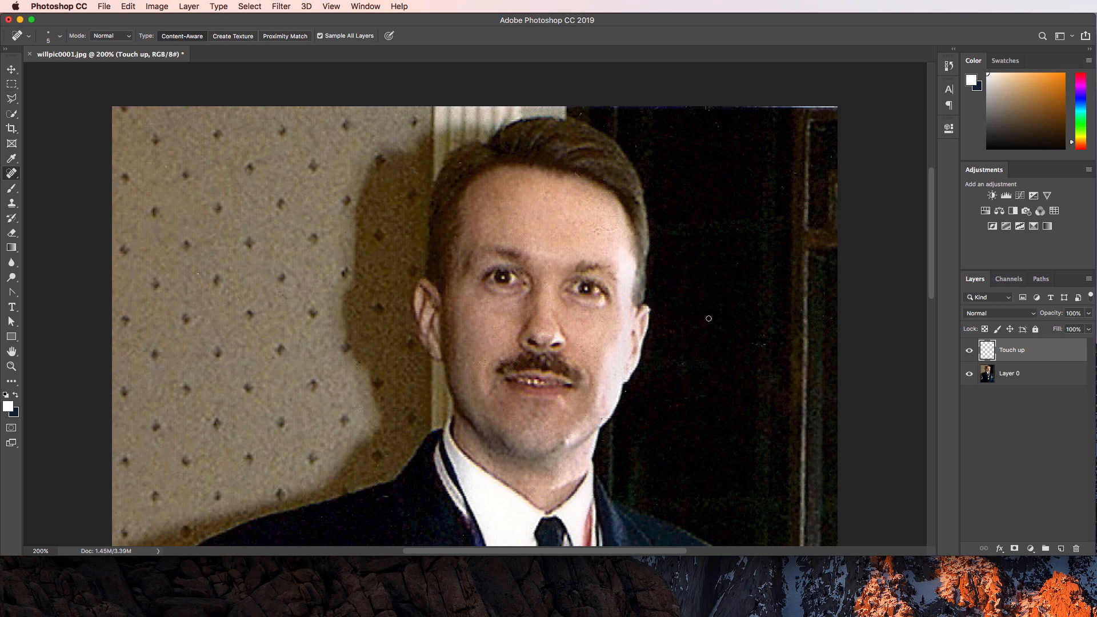
Zoom out from the close-up to see the entire retouched portrait at 100%.
{"action": "scroll", "coordinate": [708, 318], "scroll_direction": "down", "scroll_amount": 3}
{"action": "scroll", "coordinate": [713, 326], "scroll_direction": "up", "scroll_amount": 8}
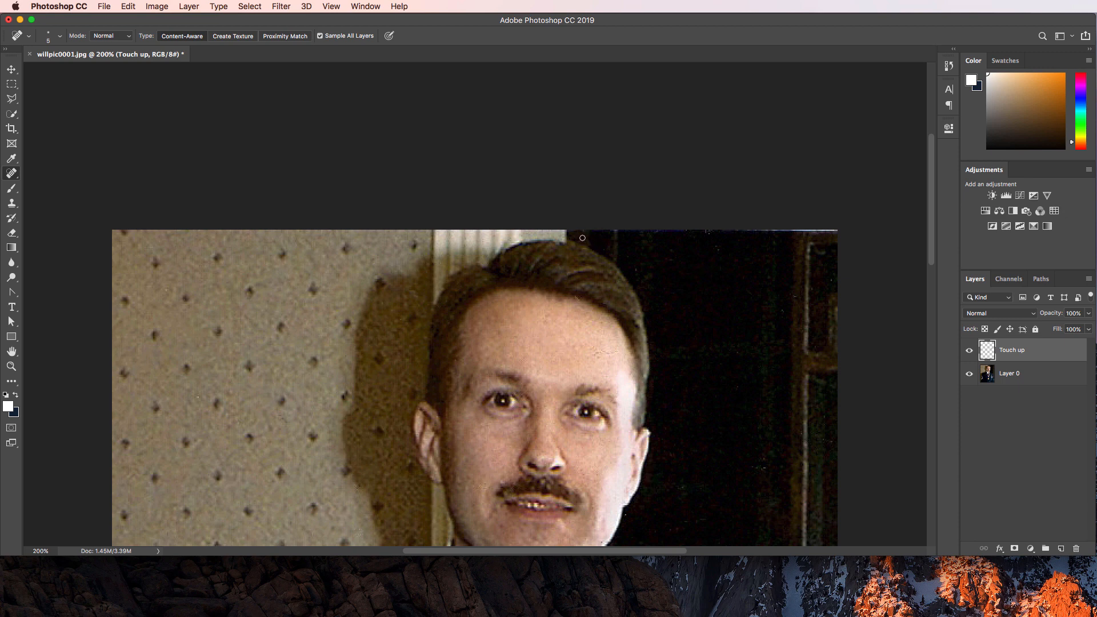
{"action": "key", "text": "super+minus"}
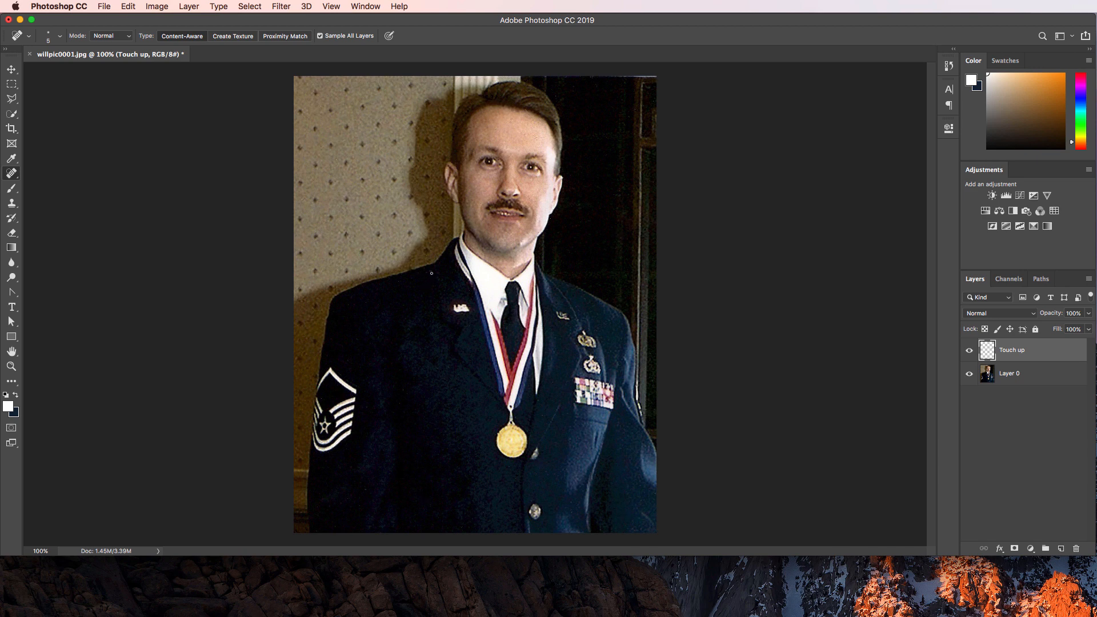
Zoom to 300% on the collar and lapels and review the healing tool group.
{"action": "key", "text": "super+equal"}
{"action": "key", "text": "super+equal"}
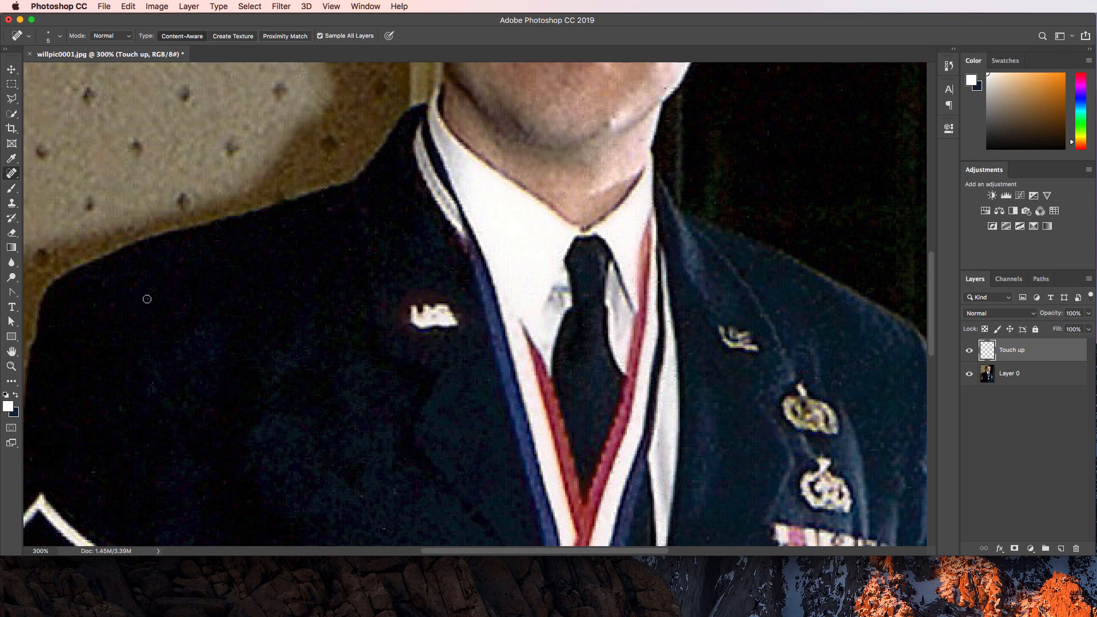
{"action": "scroll", "coordinate": [372, 358], "scroll_direction": "up", "scroll_amount": 1}
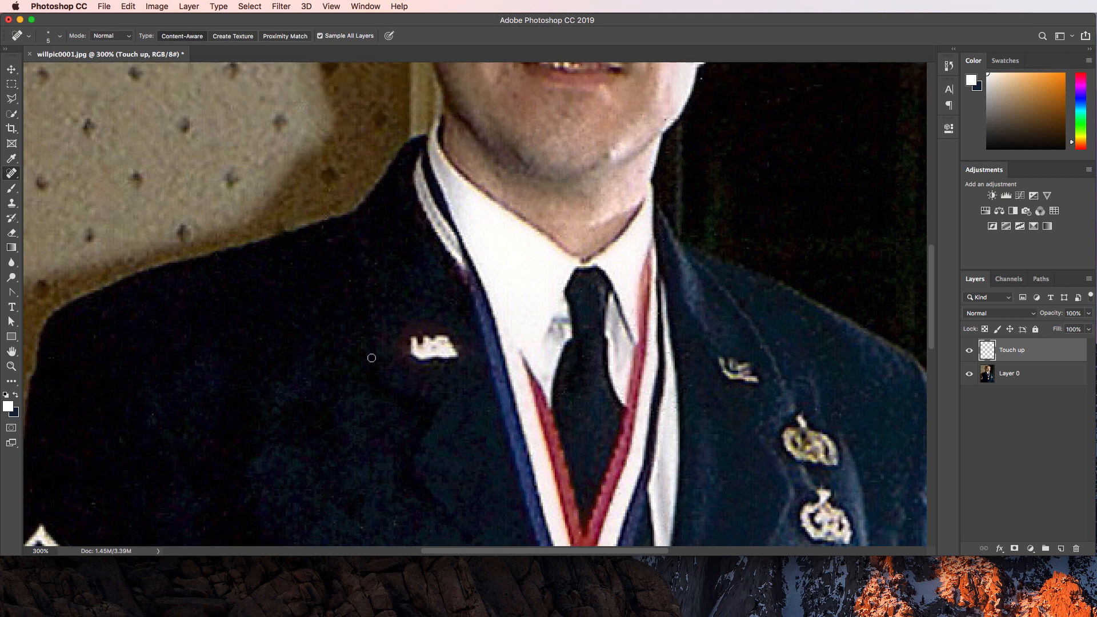
{"action": "scroll", "coordinate": [373, 360], "scroll_direction": "down", "scroll_amount": 7}
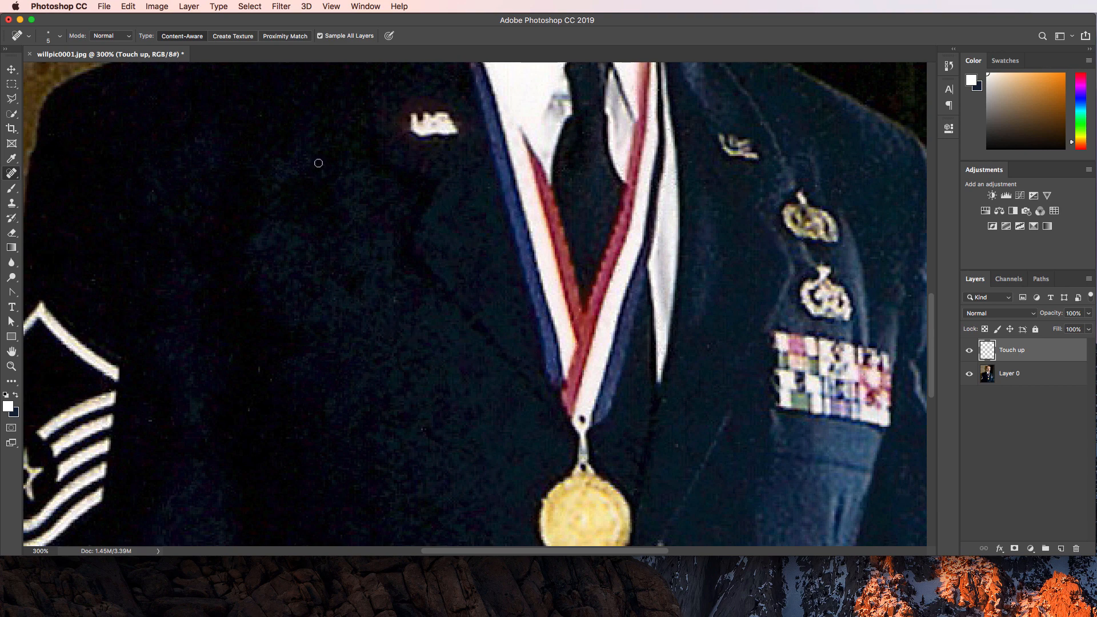
{"action": "right_click", "coordinate": [12, 174]}
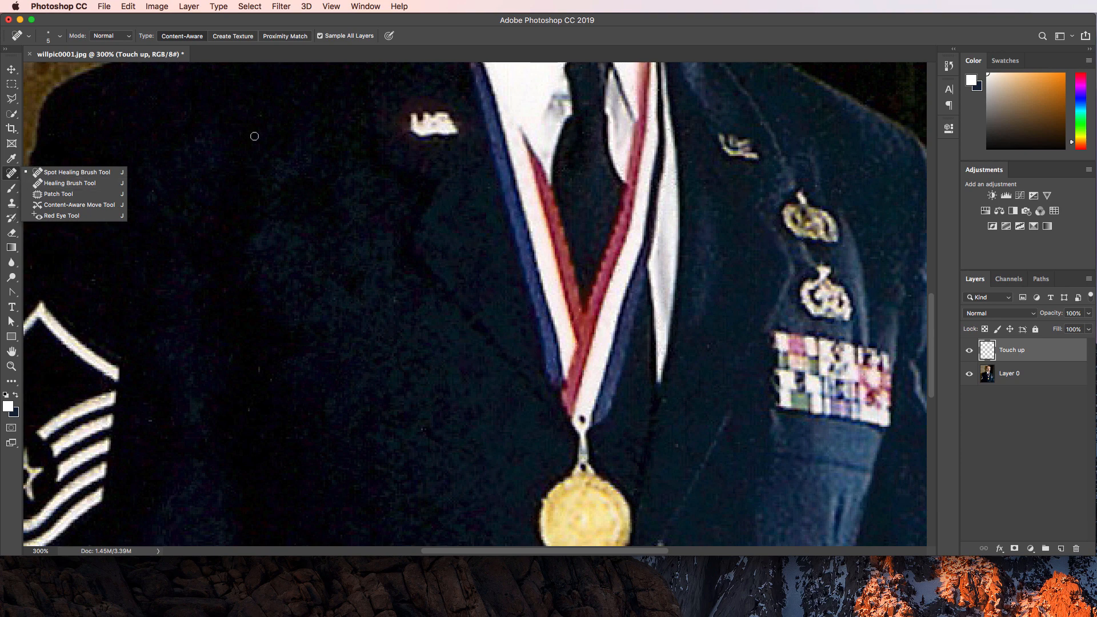
{"action": "left_click", "coordinate": [150, 422]}
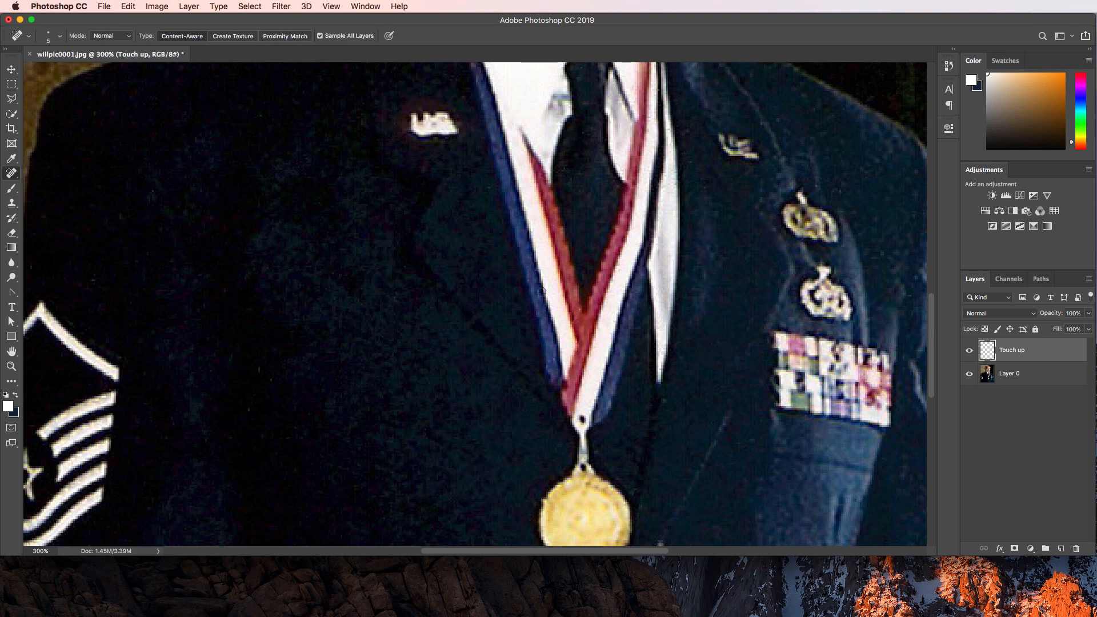
Scan across the uniform jacket for specks, keeping the Spot Healing Brush active.
{"action": "scroll", "coordinate": [576, 274], "scroll_direction": "up", "scroll_amount": 3}
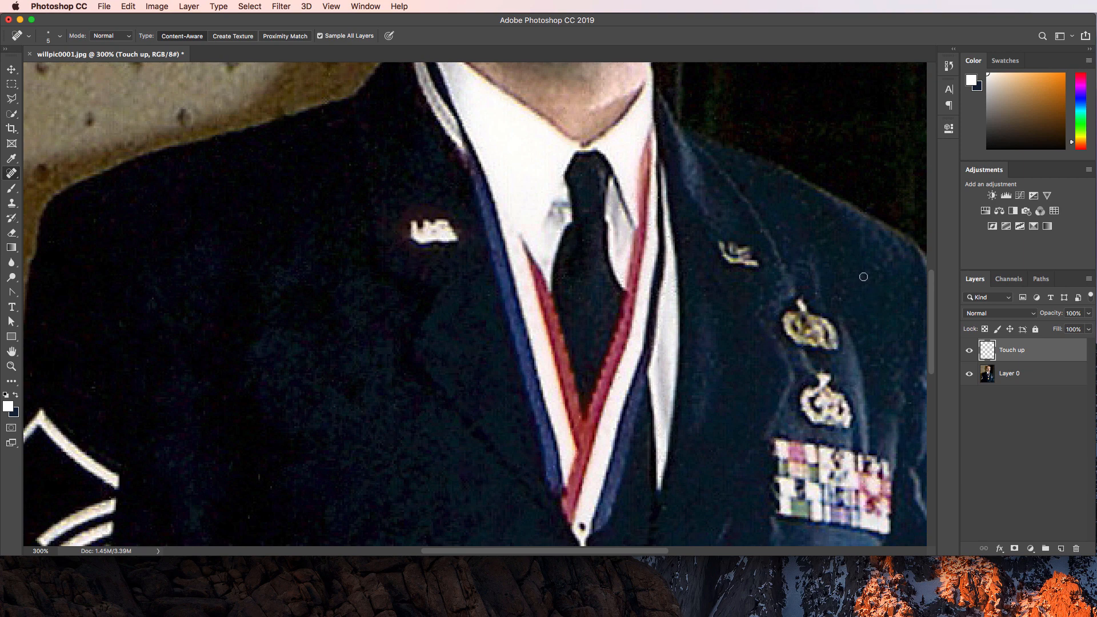
{"action": "scroll", "coordinate": [865, 278], "scroll_direction": "down", "scroll_amount": 4}
{"action": "scroll", "coordinate": [871, 269], "scroll_direction": "up", "scroll_amount": 4}
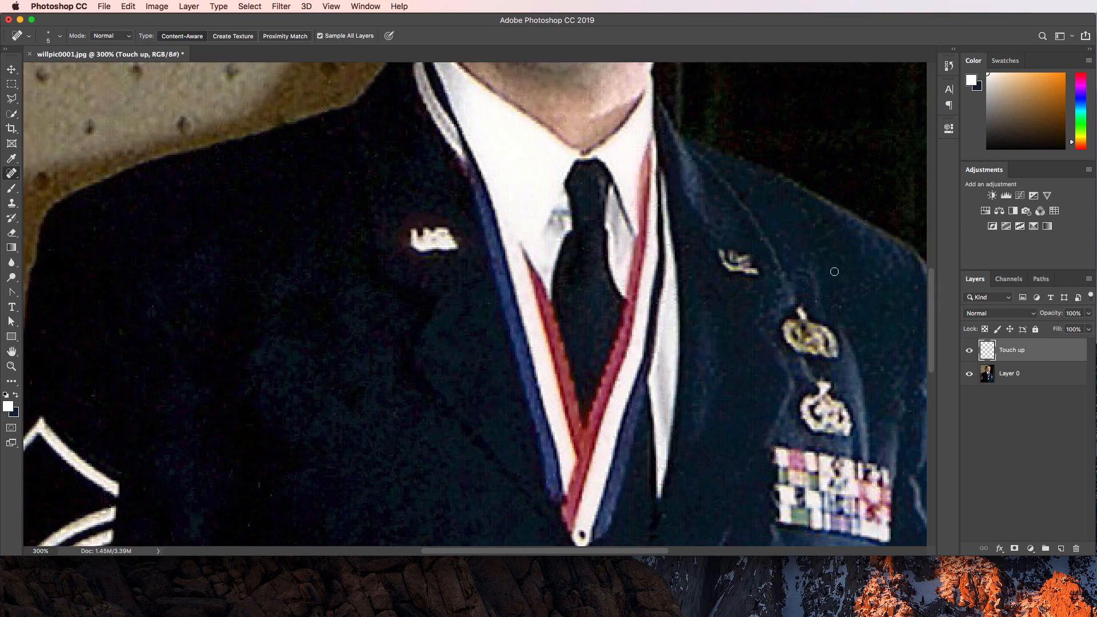
{"action": "scroll", "coordinate": [863, 298], "scroll_direction": "down", "scroll_amount": 5}
{"action": "scroll", "coordinate": [859, 280], "scroll_direction": "up", "scroll_amount": 1}
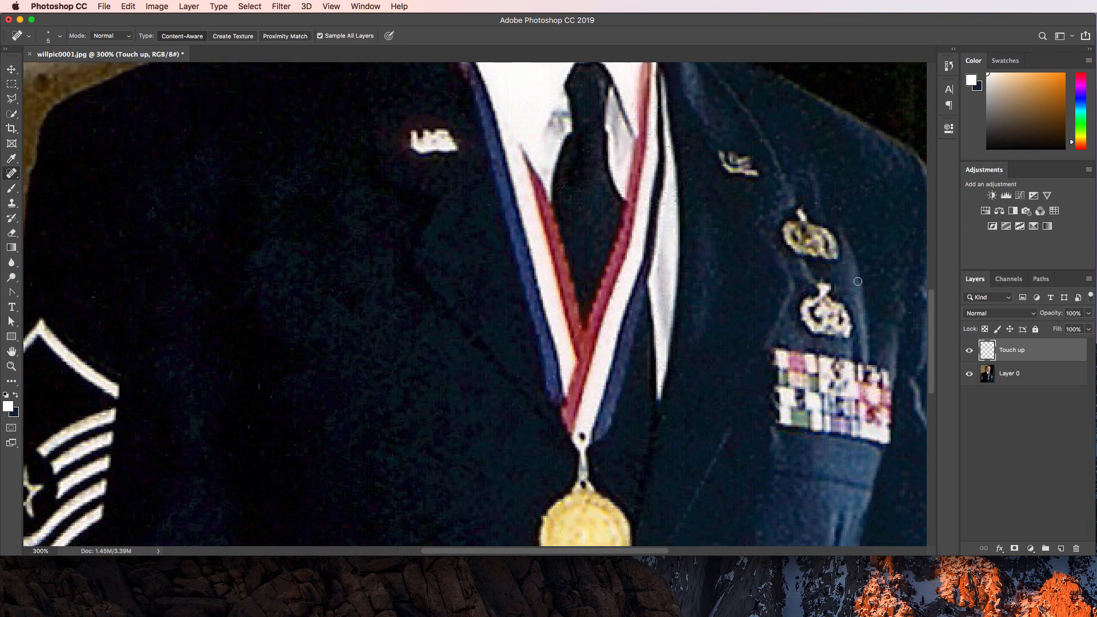
{"action": "scroll", "coordinate": [858, 267], "scroll_direction": "up", "scroll_amount": 3}
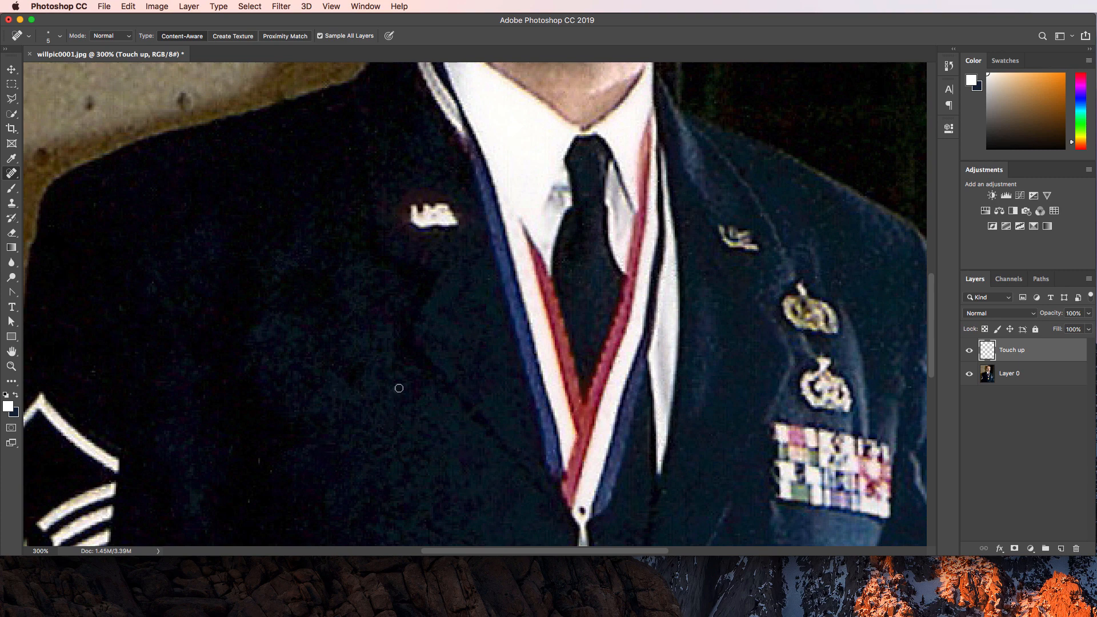
{"action": "right_click", "coordinate": [12, 173]}
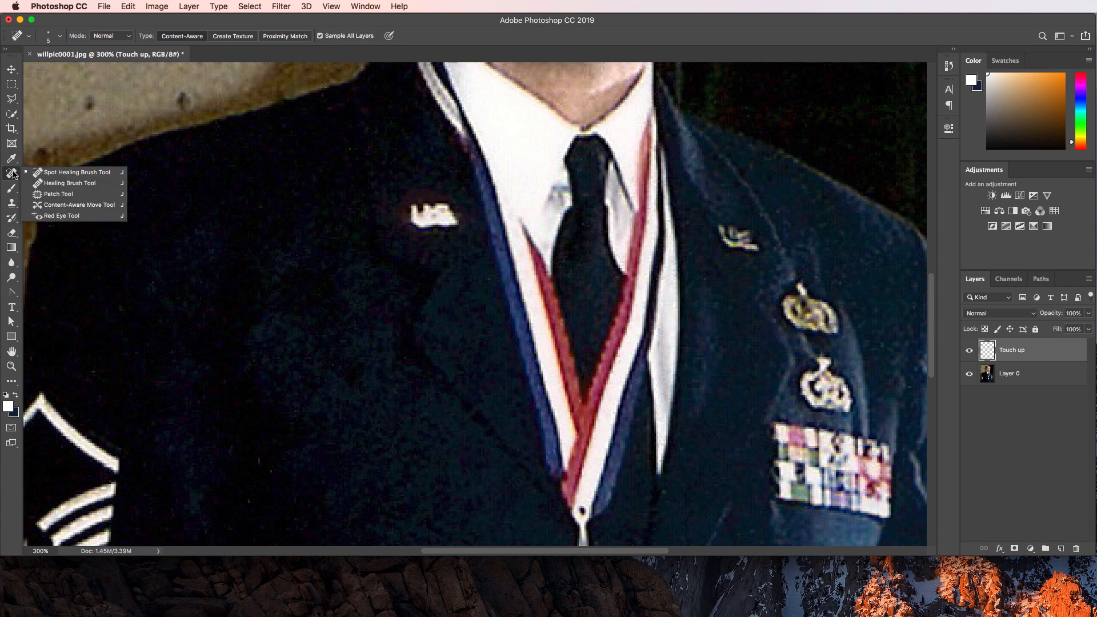
{"action": "left_click", "coordinate": [29, 174]}
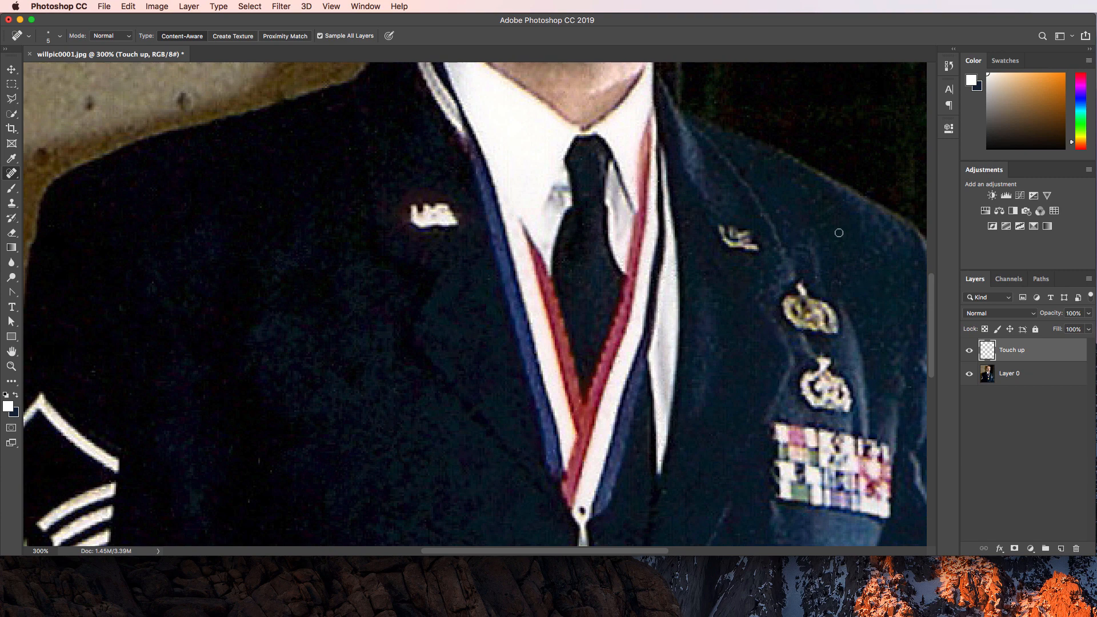
Check the lower jacket and gold medal at 300% with Spot Healing, then zoom back to 100%.
{"action": "scroll", "coordinate": [854, 301], "scroll_direction": "down", "scroll_amount": 10}
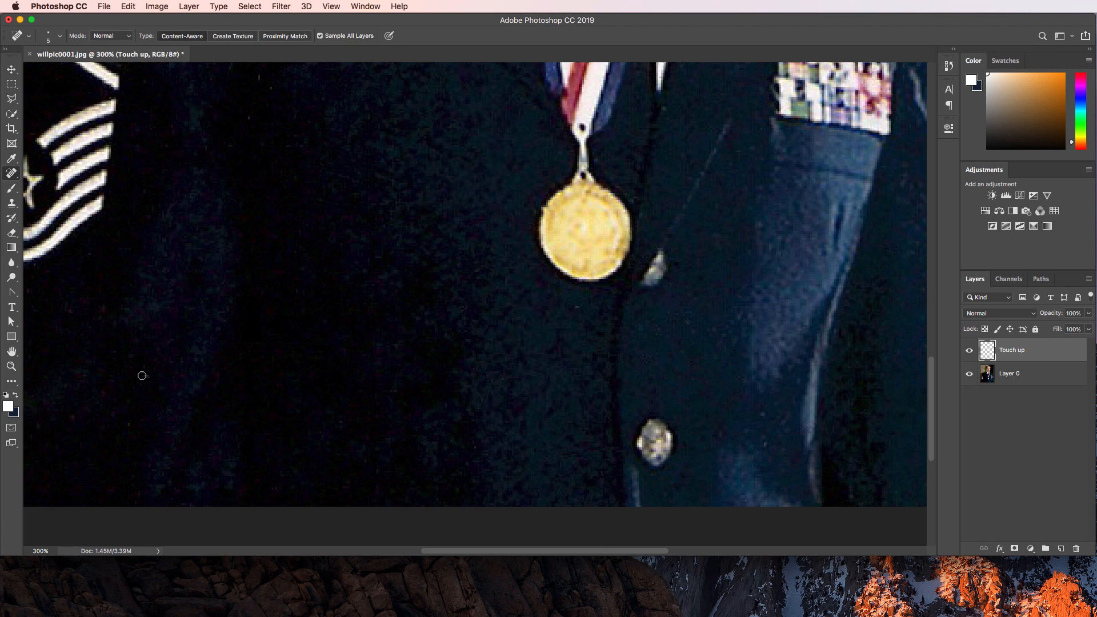
{"action": "scroll", "coordinate": [152, 375], "scroll_direction": "up", "scroll_amount": 15}
{"action": "scroll", "coordinate": [265, 397], "scroll_direction": "down", "scroll_amount": 11}
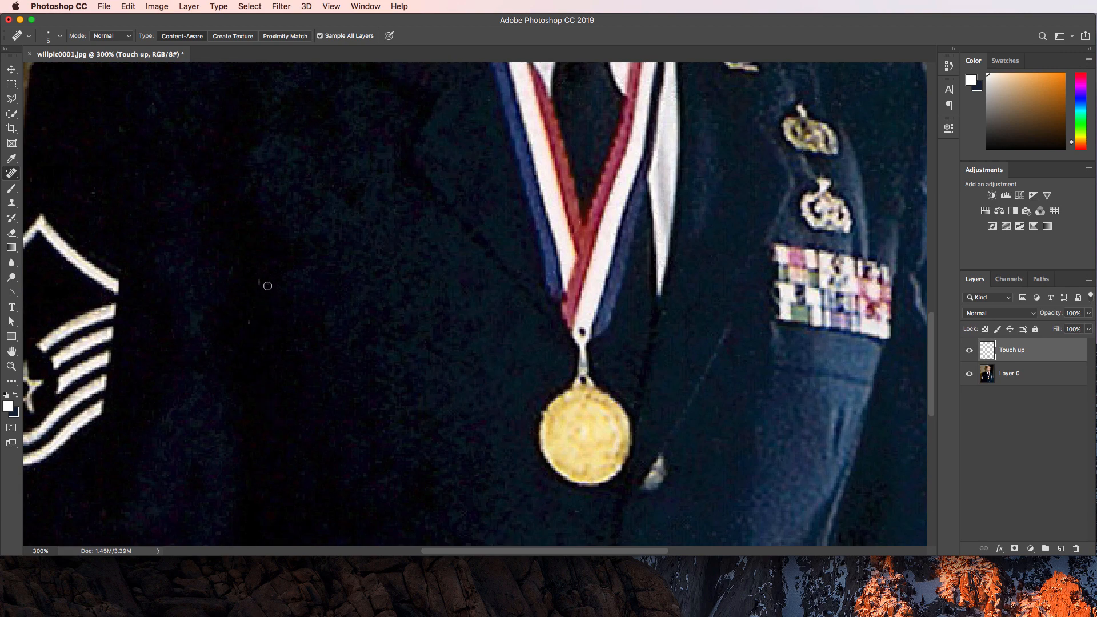
{"action": "right_click", "coordinate": [14, 173]}
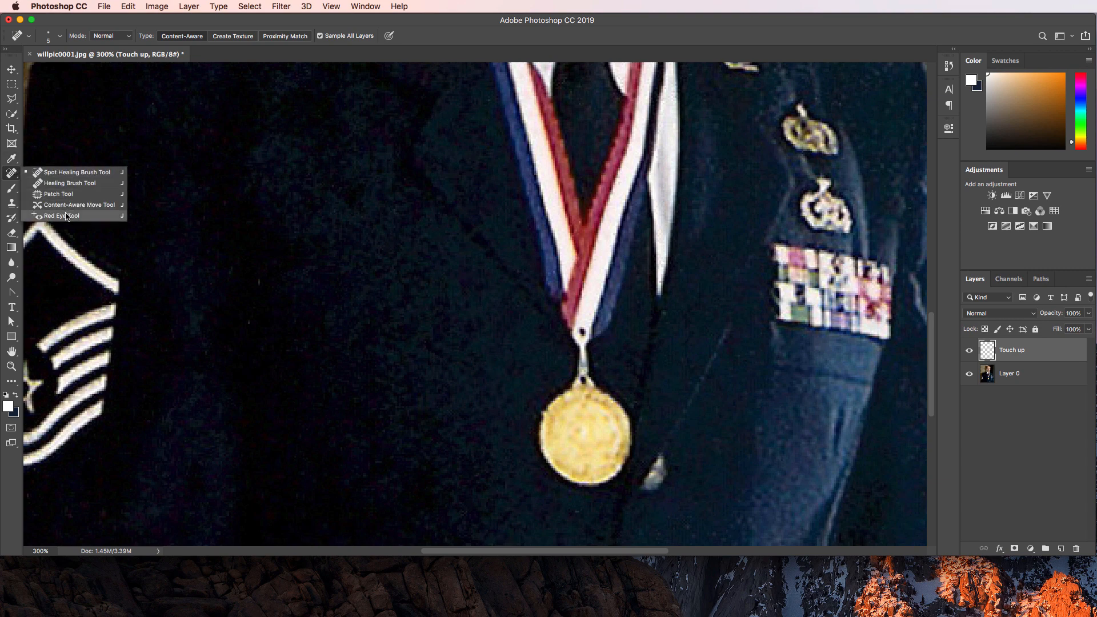
{"action": "left_click", "coordinate": [199, 170]}
{"action": "scroll", "coordinate": [198, 218], "scroll_direction": "up", "scroll_amount": 7}
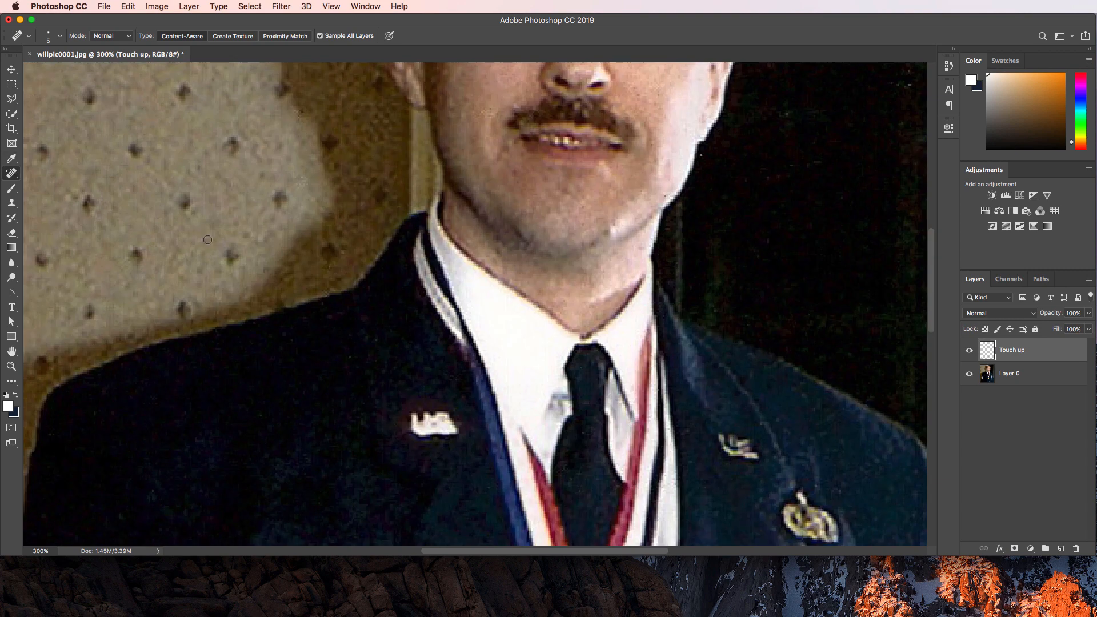
{"action": "scroll", "coordinate": [206, 237], "scroll_direction": "down", "scroll_amount": 1}
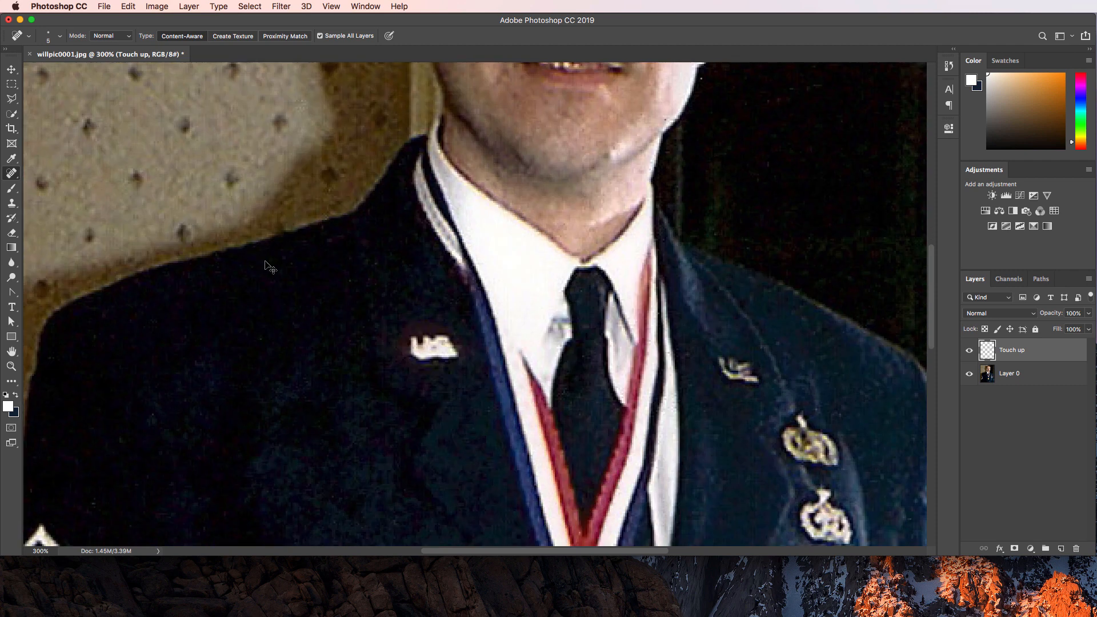
{"action": "key", "text": "super+minus"}
{"action": "key", "text": "super+minus"}
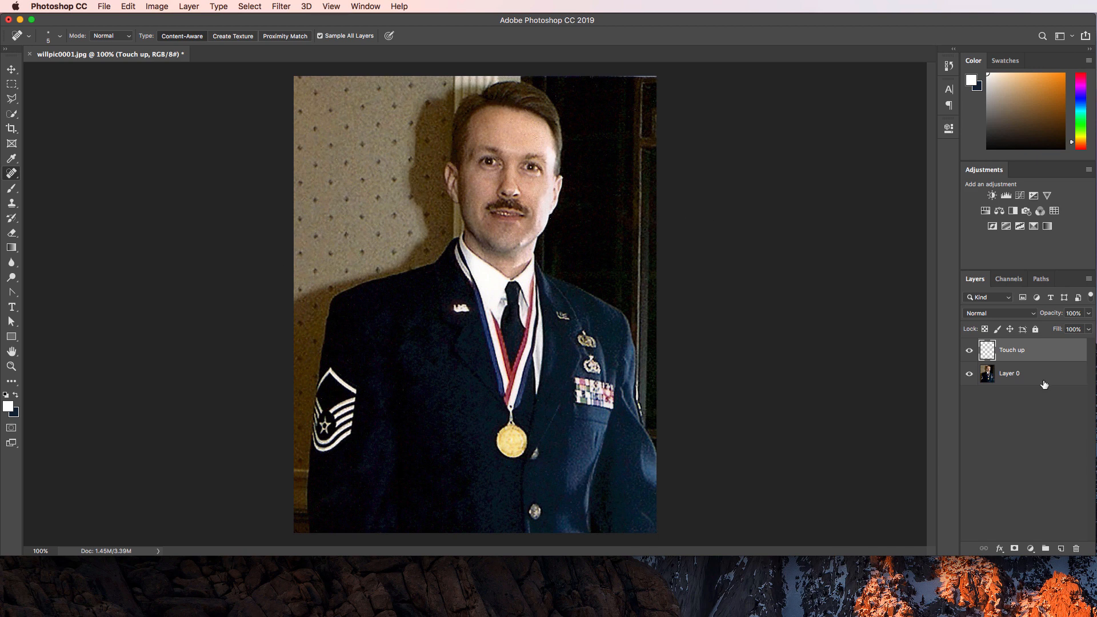
Hide Layer 0 to review the Touch up layer's healed spots, then select and show Layer 0 again.
{"action": "left_click", "coordinate": [968, 374]}
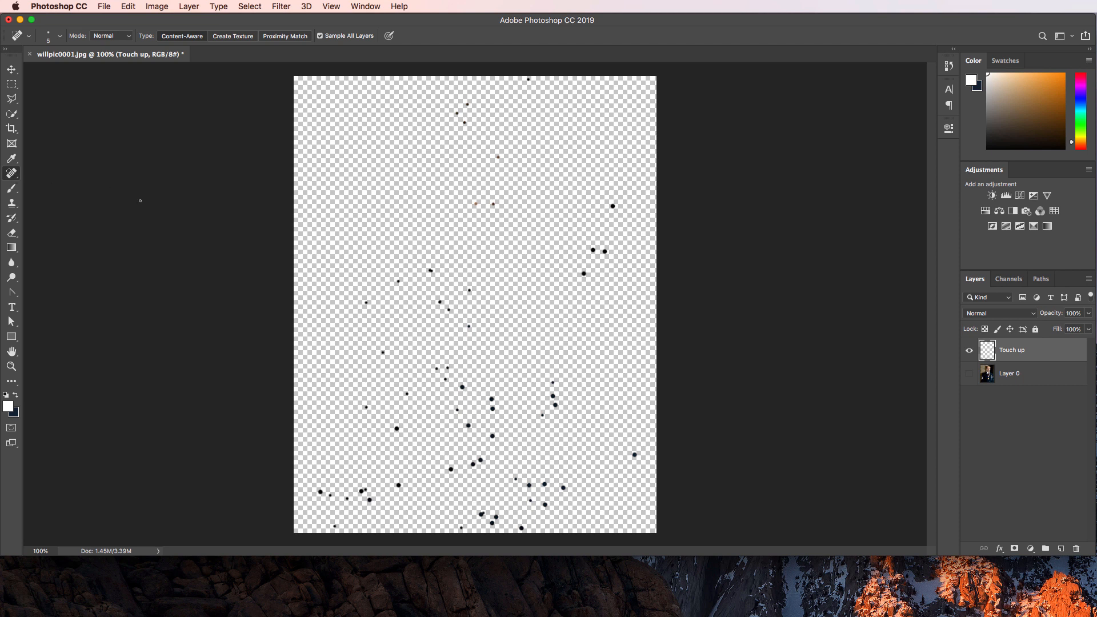
{"action": "left_click", "coordinate": [1037, 374]}
{"action": "left_click", "coordinate": [971, 374]}
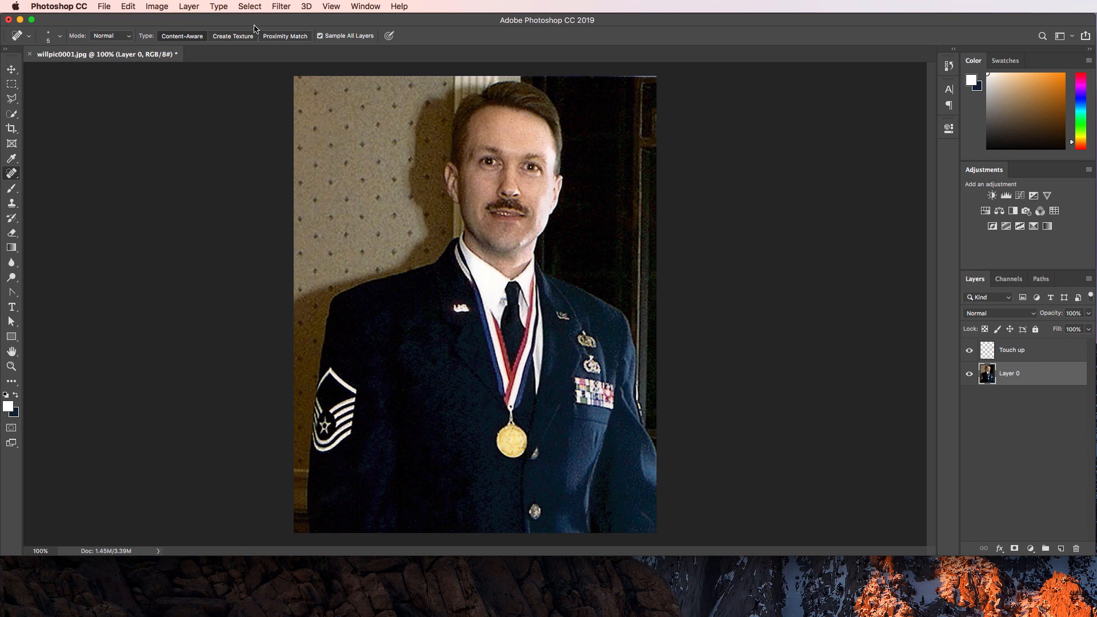
Export the portrait via Save for Web as a JPEG High file named 0002_Will_Uniform.
{"action": "left_click", "coordinate": [104, 6]}
{"action": "mouse_move", "coordinate": [157, 158]}
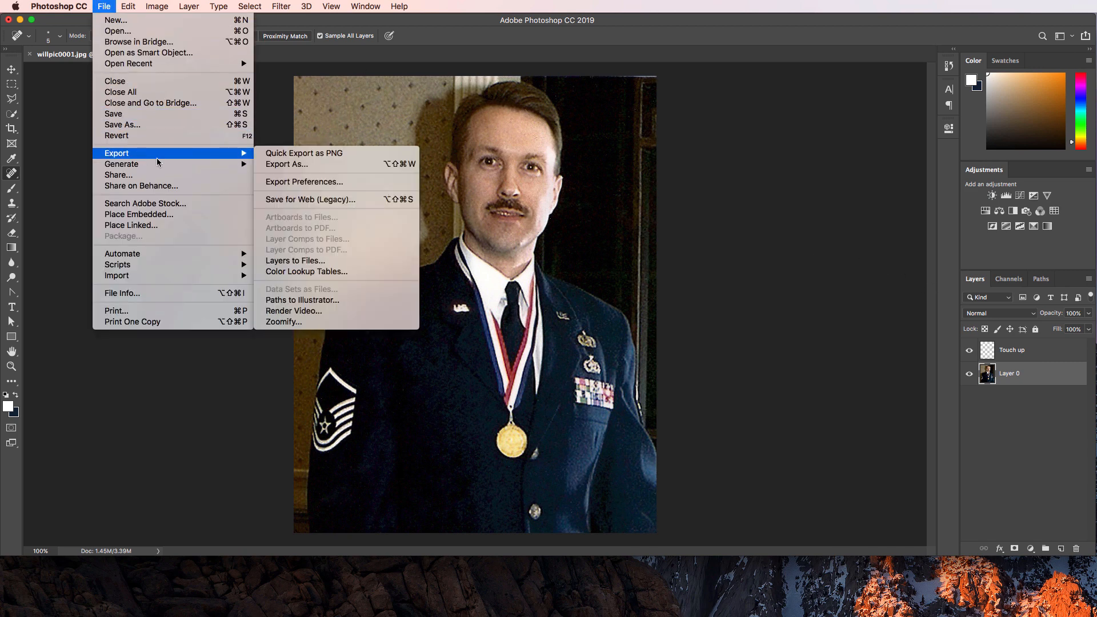
{"action": "left_click", "coordinate": [311, 200]}
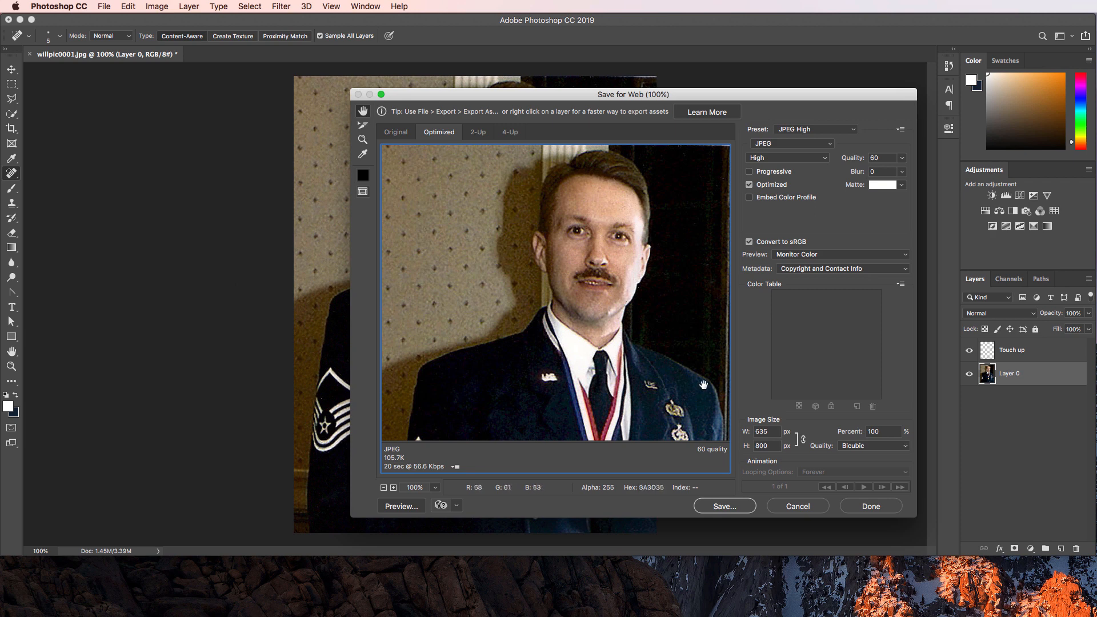
{"action": "left_click", "coordinate": [729, 506]}
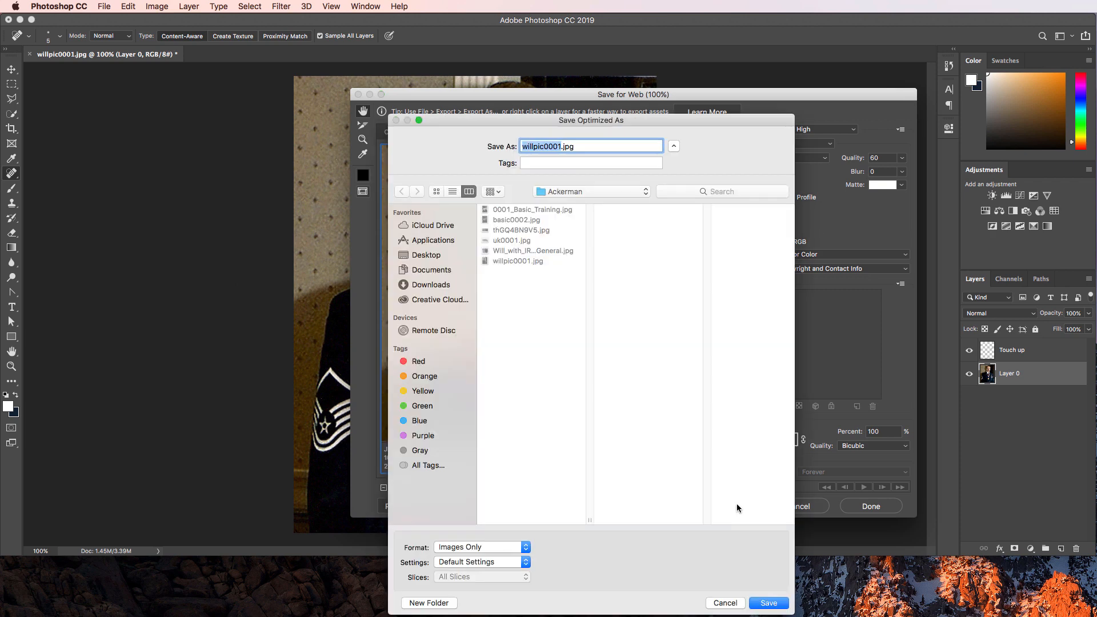
{"action": "type", "text": "0002_Will_Uniform"}
{"action": "key", "text": "Return"}
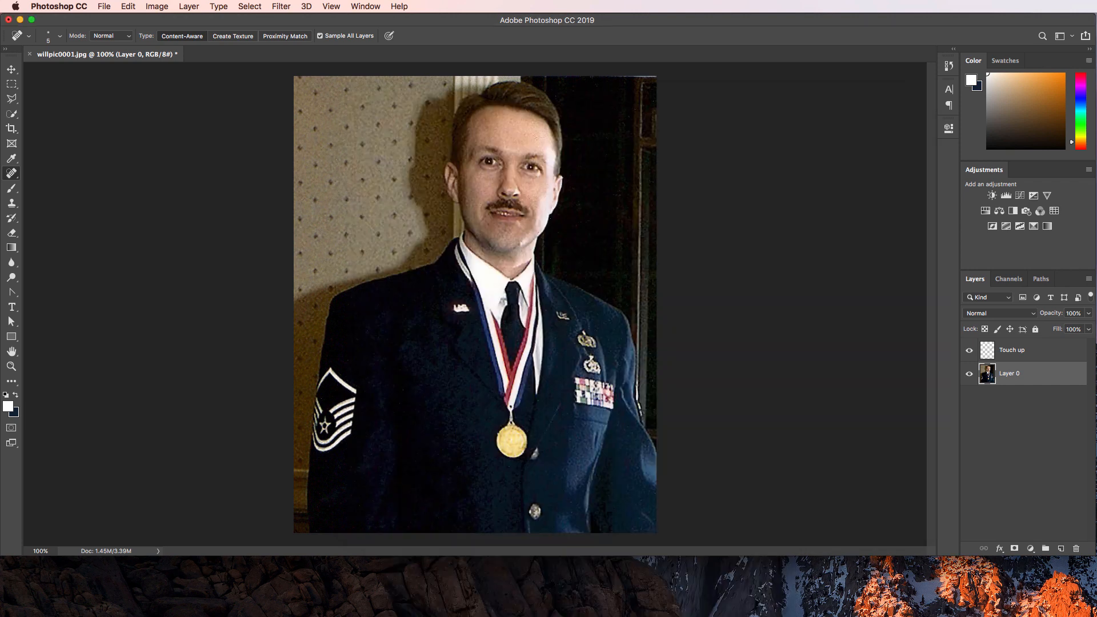
Close willpic0001.jpg without saving the layer changes.
{"action": "left_click", "coordinate": [30, 55]}
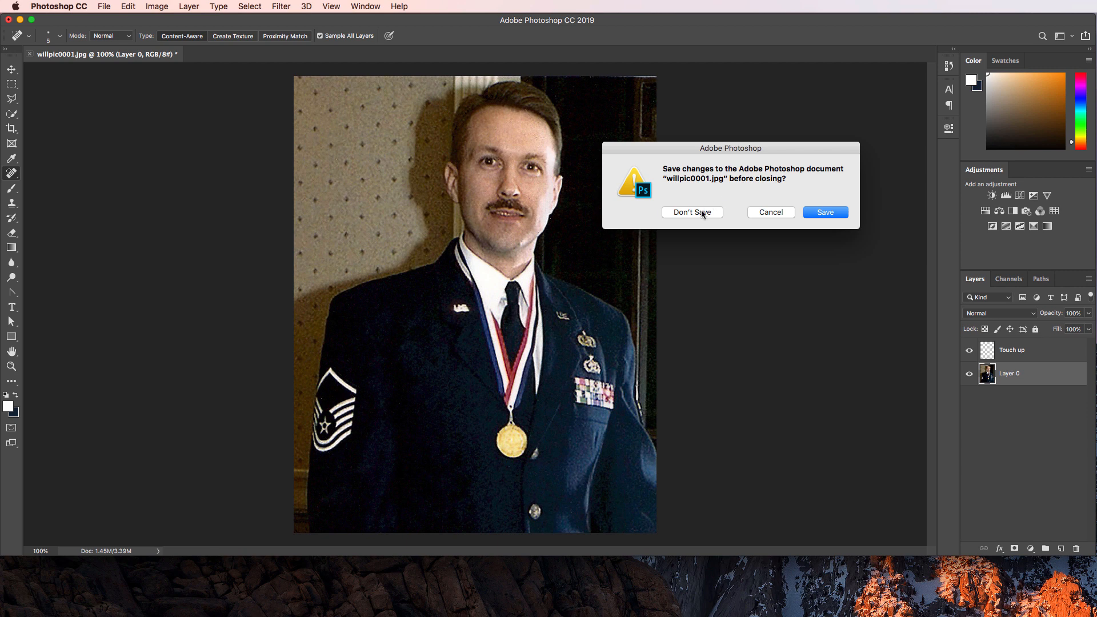
{"action": "left_click", "coordinate": [701, 211]}
{"action": "key", "text": "super+Tab"}
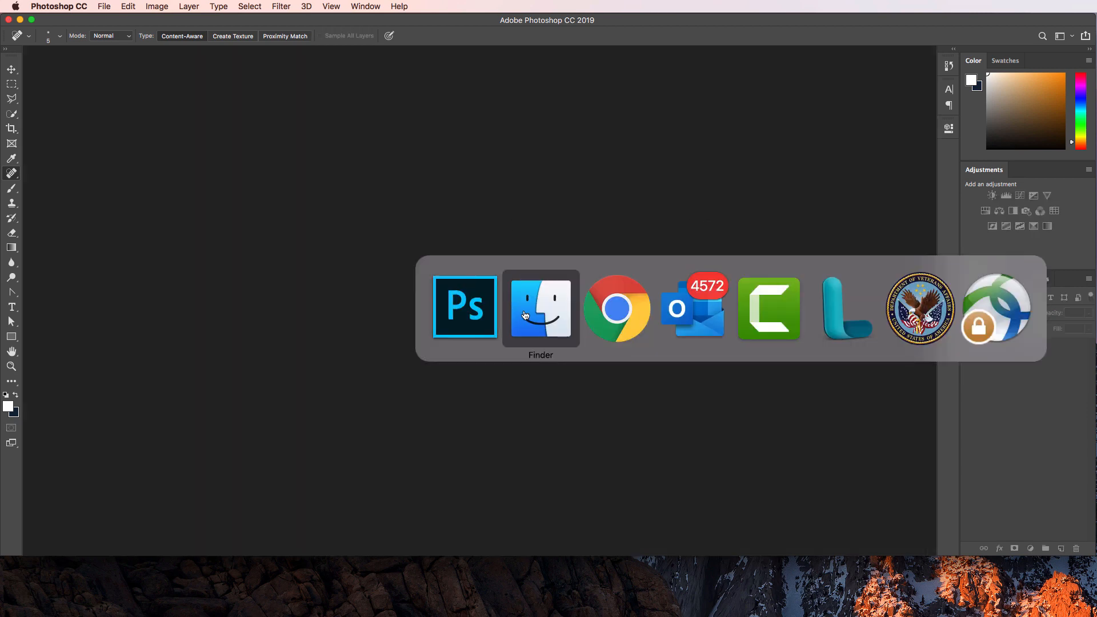
Open the VOD_FB (2).psd template from Finder's Red-tagged files.
{"action": "left_click", "coordinate": [389, 223]}
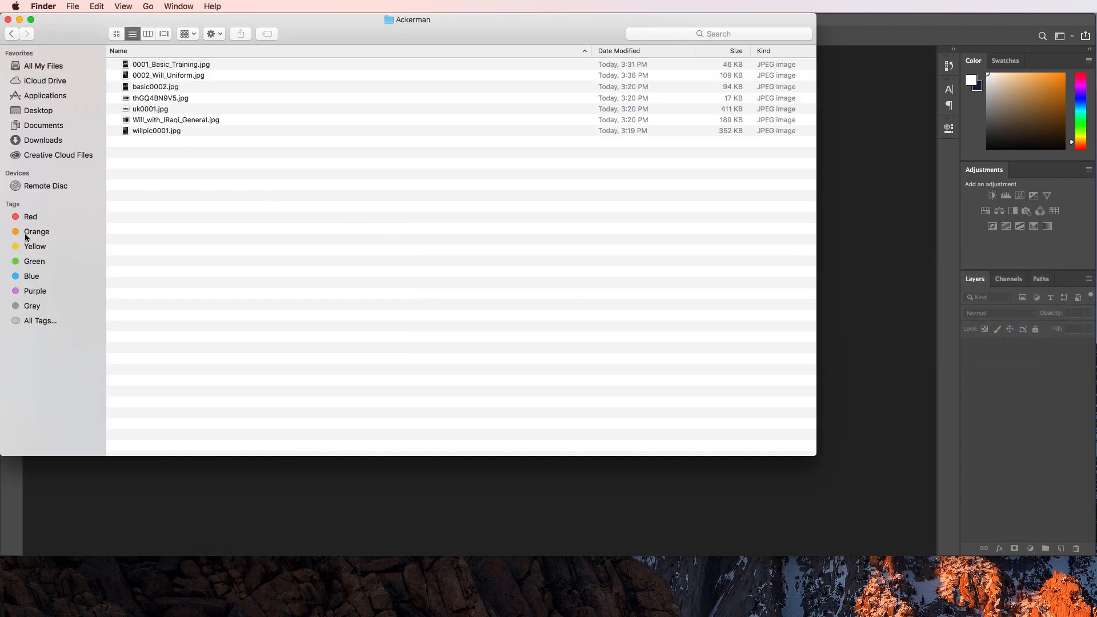
{"action": "left_click", "coordinate": [27, 215]}
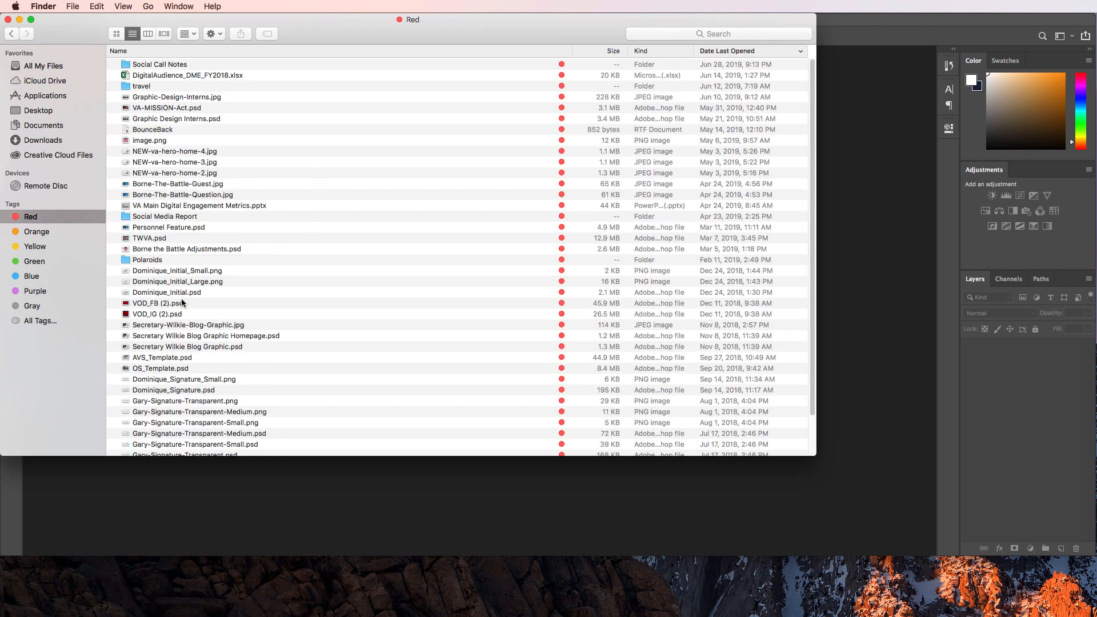
{"action": "double_click", "coordinate": [154, 305]}
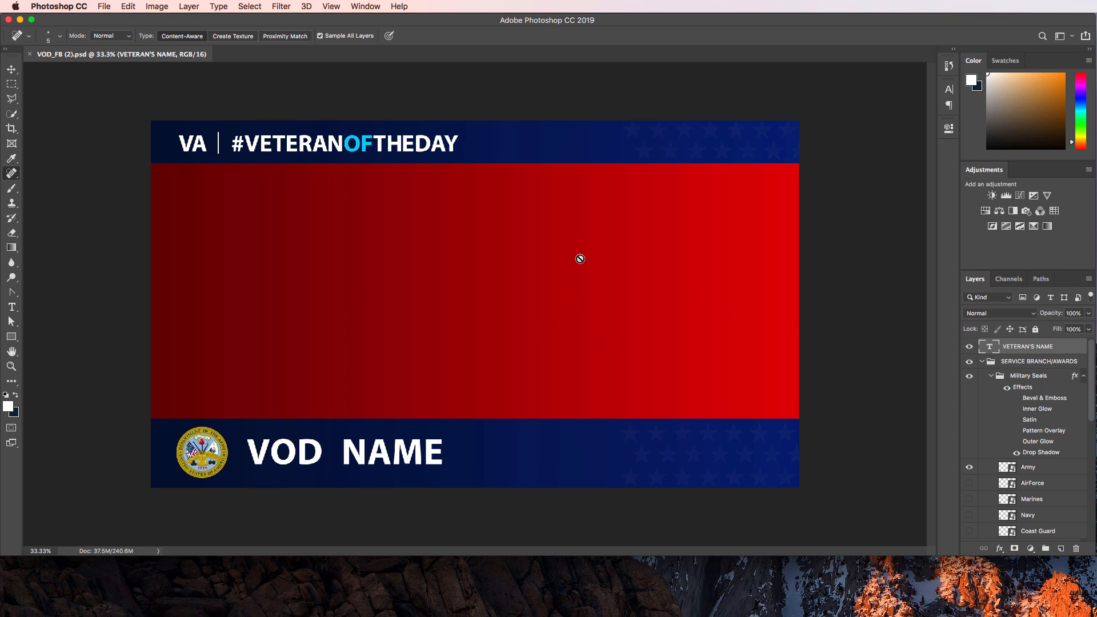
Select the VETERAN IMAGES group in the Layers panel, then bring Finder to the front.
{"action": "scroll", "coordinate": [1019, 388], "scroll_direction": "down", "scroll_amount": 10}
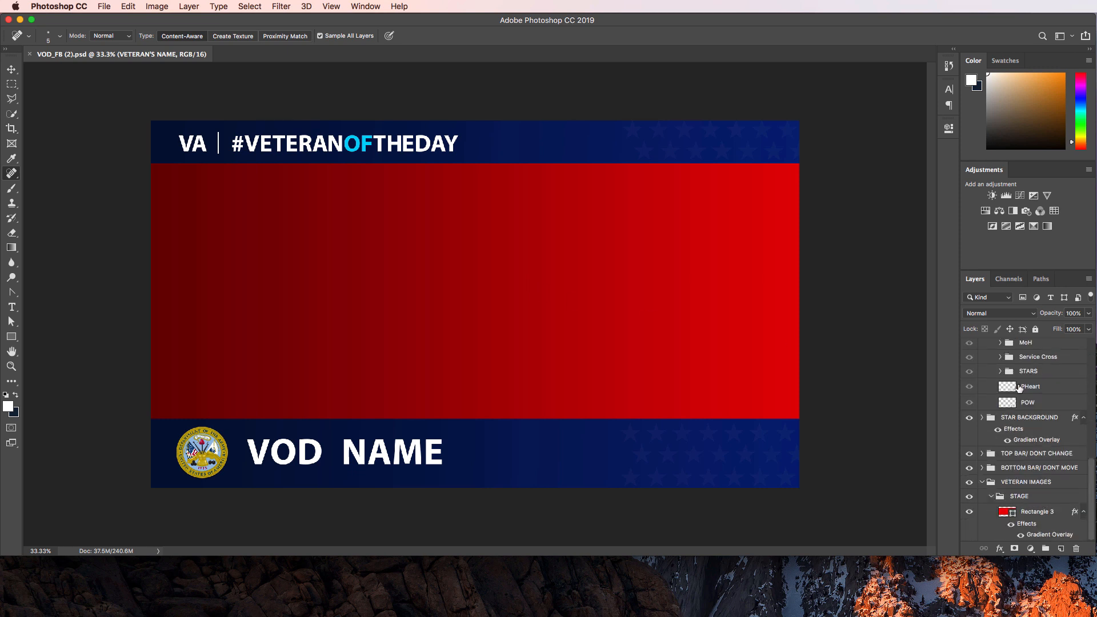
{"action": "left_click", "coordinate": [1018, 512]}
{"action": "left_click", "coordinate": [1021, 483]}
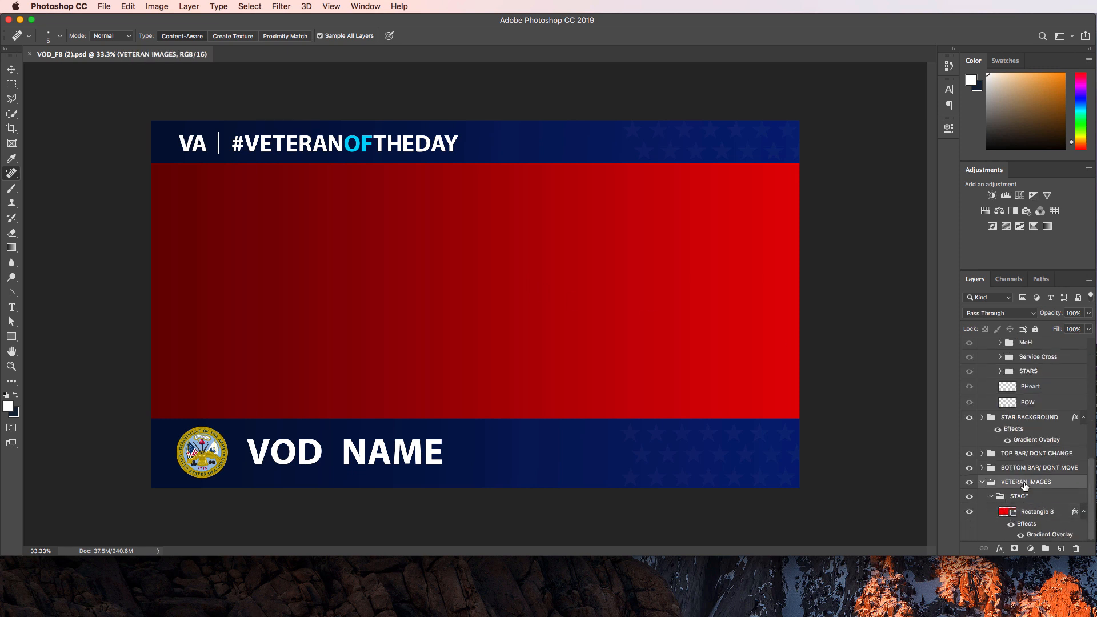
{"action": "key", "text": "super+Tab"}
{"action": "left_click", "coordinate": [546, 318]}
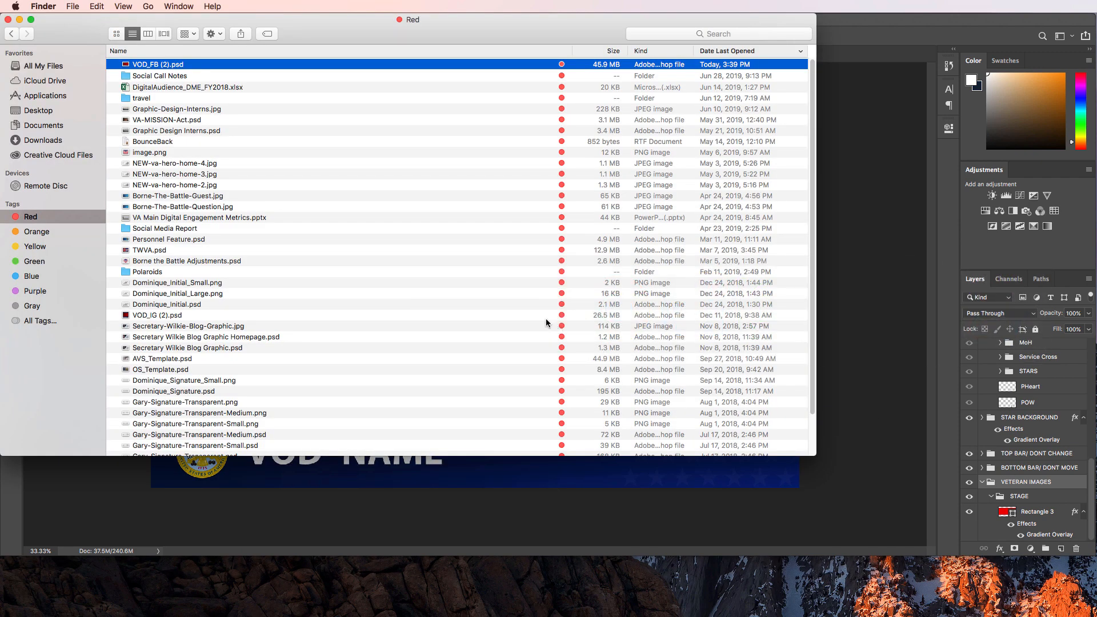
Preview uk0001.jpg from the Downloads Ackerman folder, then drag it toward Photoshop.
{"action": "left_click", "coordinate": [43, 140]}
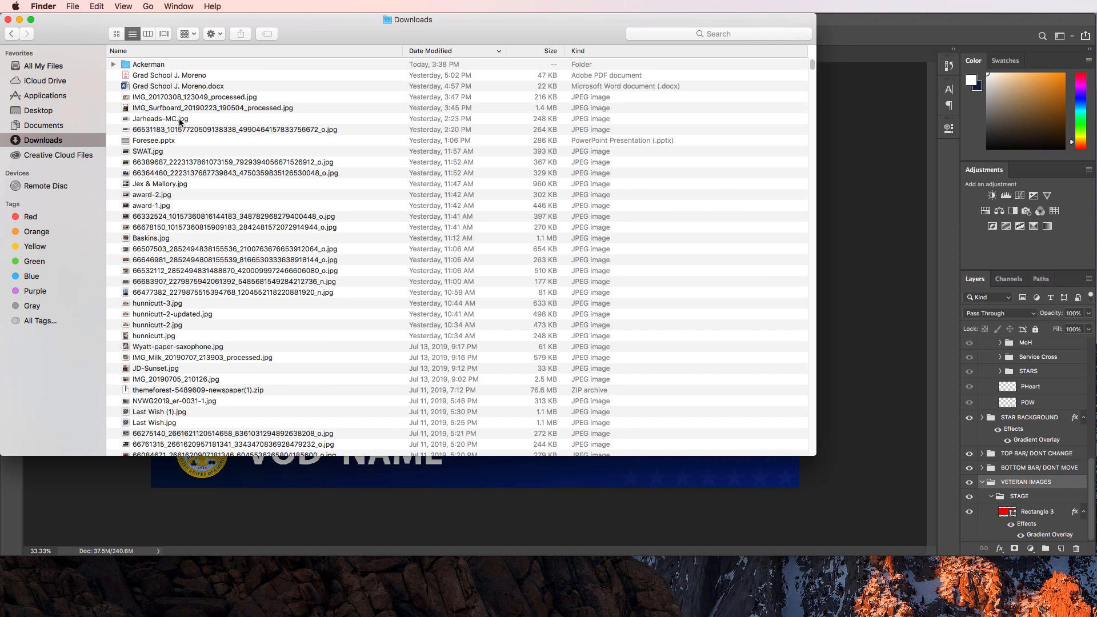
{"action": "double_click", "coordinate": [165, 64]}
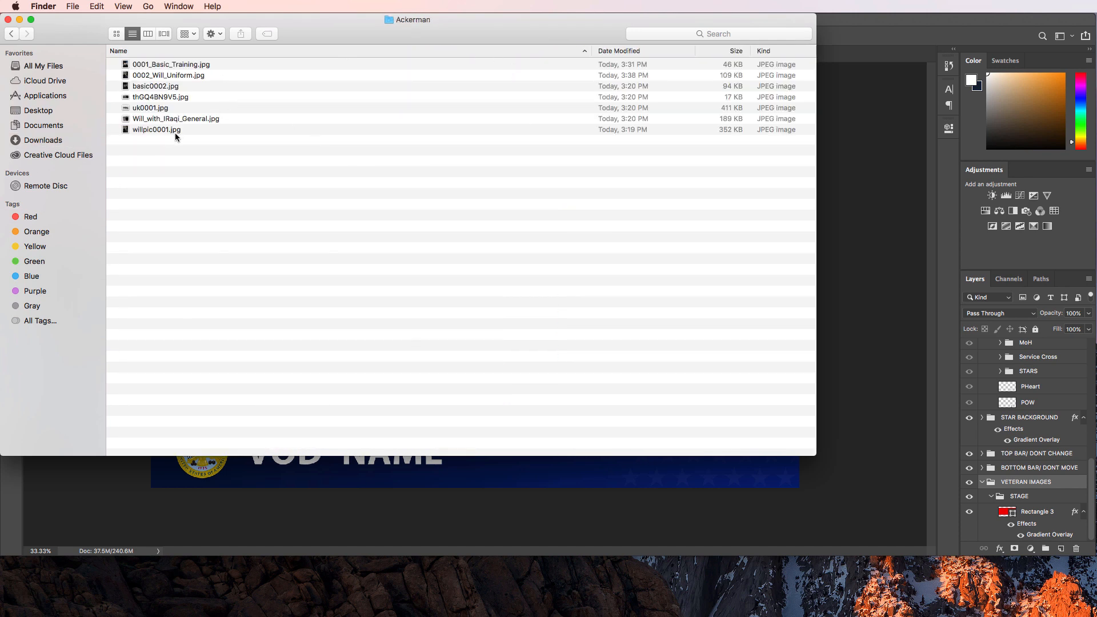
{"action": "double_click", "coordinate": [158, 105]}
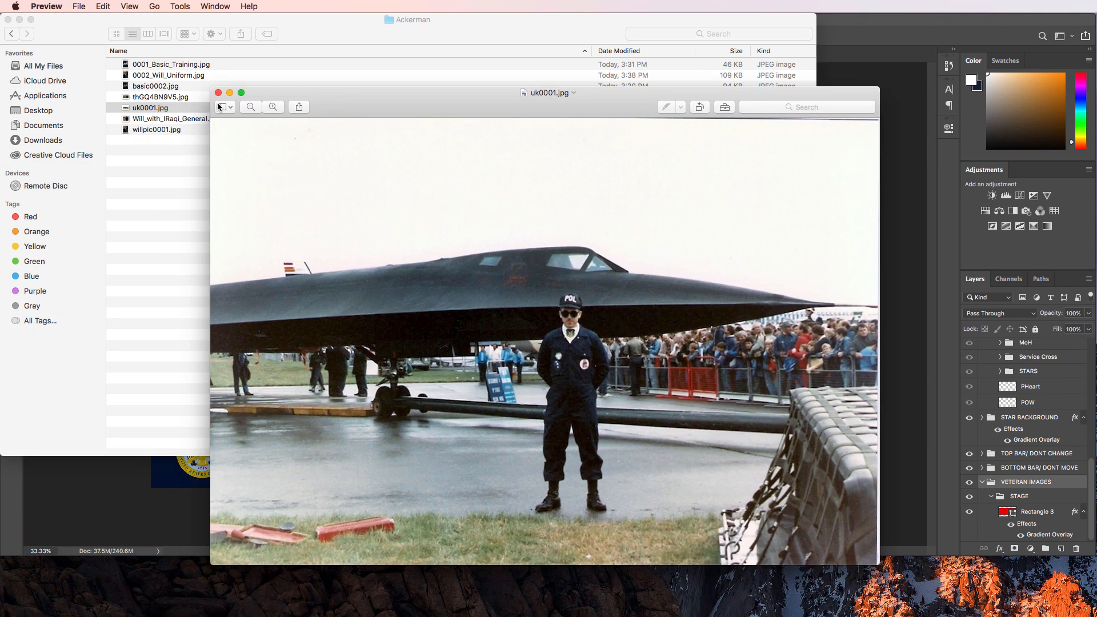
{"action": "left_click", "coordinate": [217, 92]}
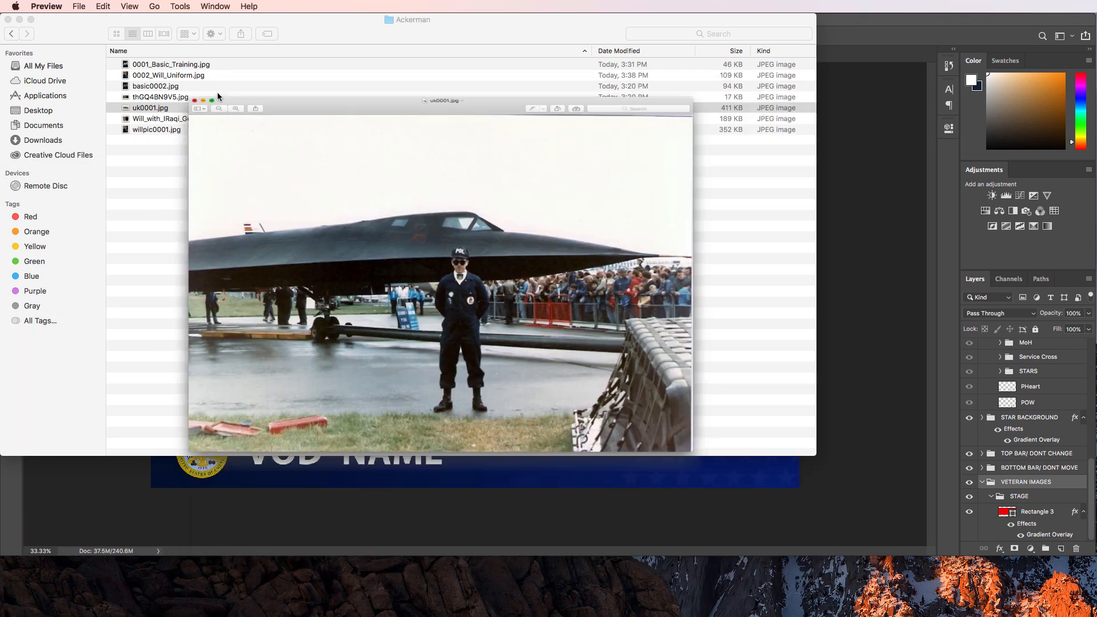
{"action": "left_click_drag", "start_coordinate": [326, 29], "coordinate": [648, 21]}
{"action": "left_click_drag", "start_coordinate": [577, 112], "coordinate": [1038, 489]}
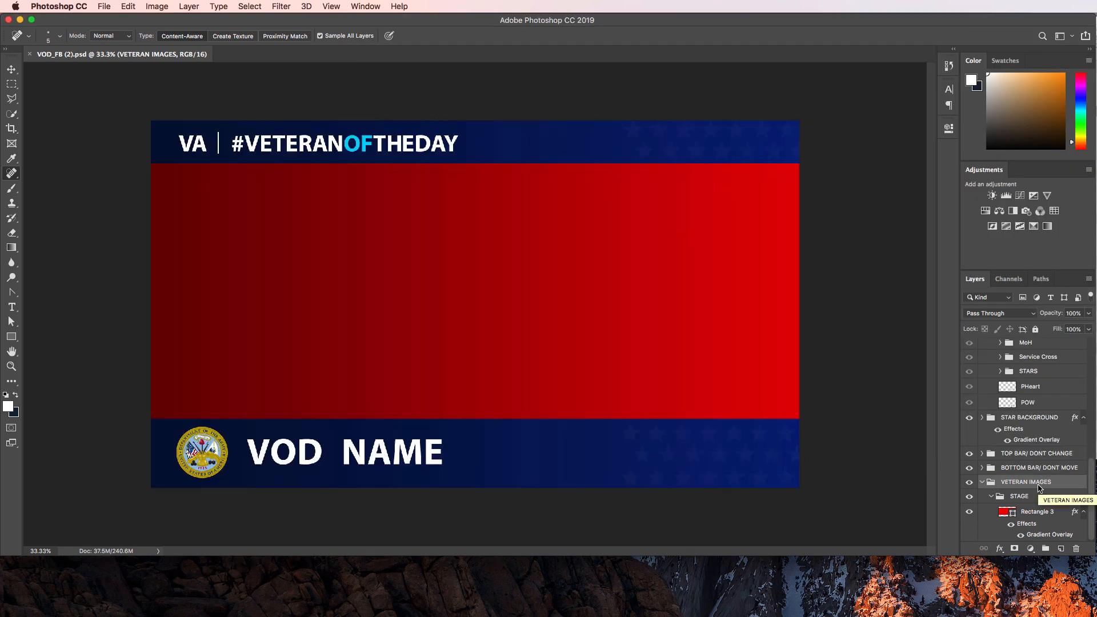
Place the uk0001.jpg jet photo into the VETERAN IMAGES group and rasterize it.
{"action": "scroll", "coordinate": [1040, 485], "scroll_direction": "up", "scroll_amount": 10}
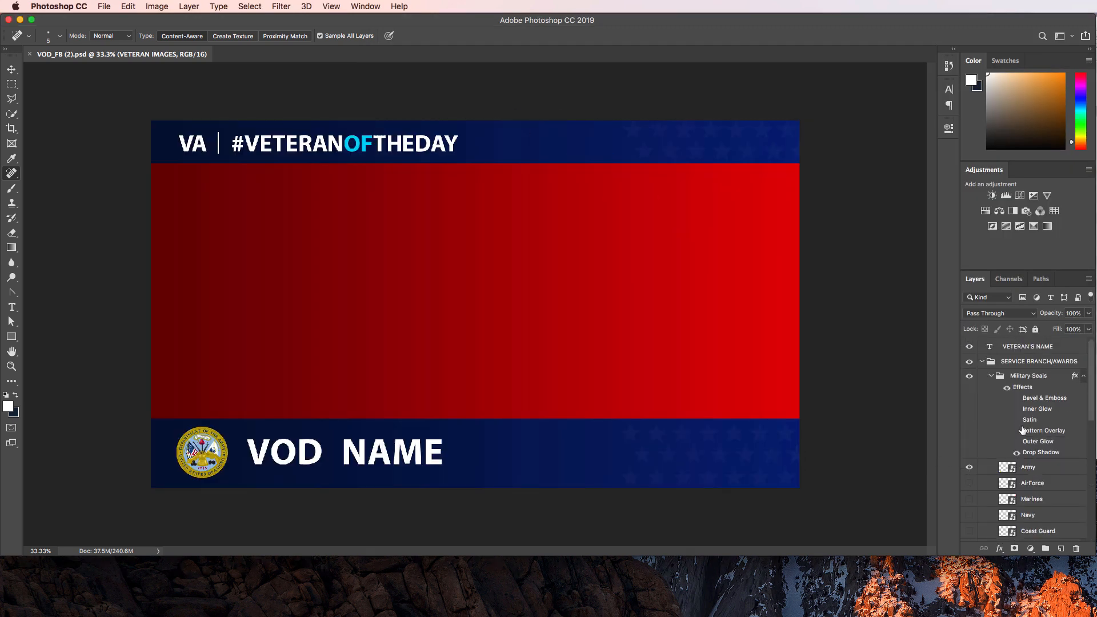
{"action": "scroll", "coordinate": [1023, 433], "scroll_direction": "down", "scroll_amount": 10}
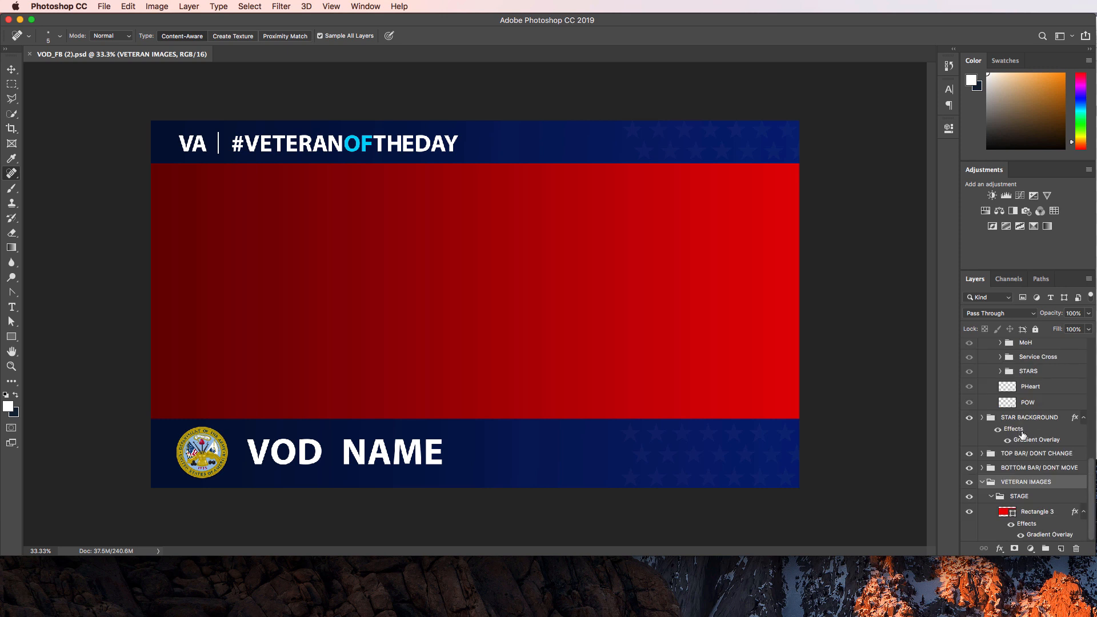
{"action": "left_click", "coordinate": [948, 67]}
{"action": "key", "text": "super+Tab"}
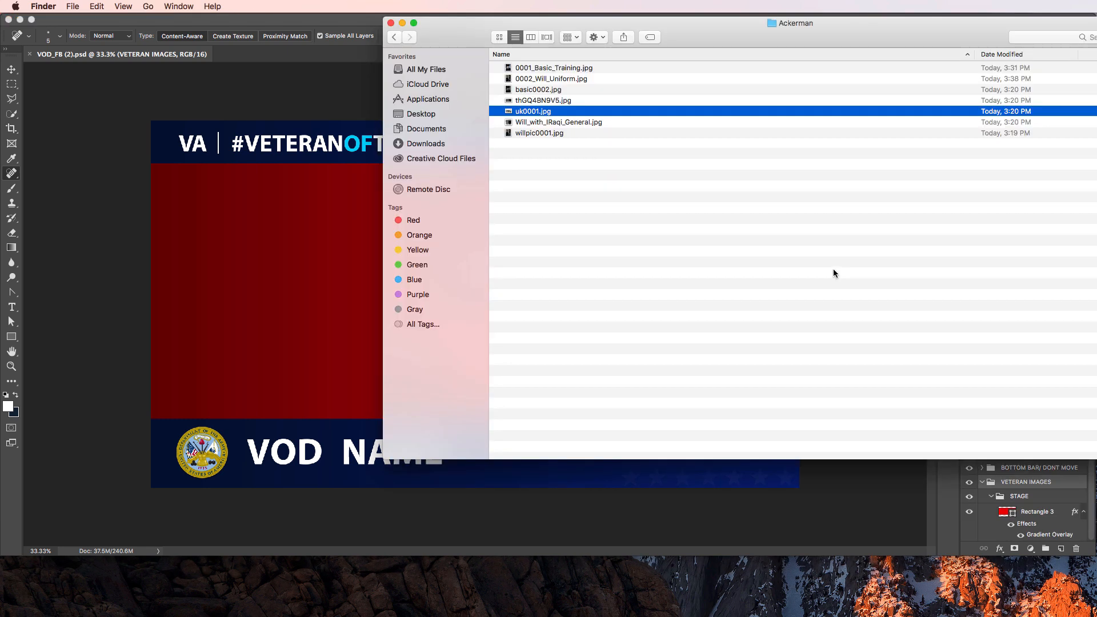
{"action": "left_click_drag", "start_coordinate": [525, 114], "coordinate": [278, 299]}
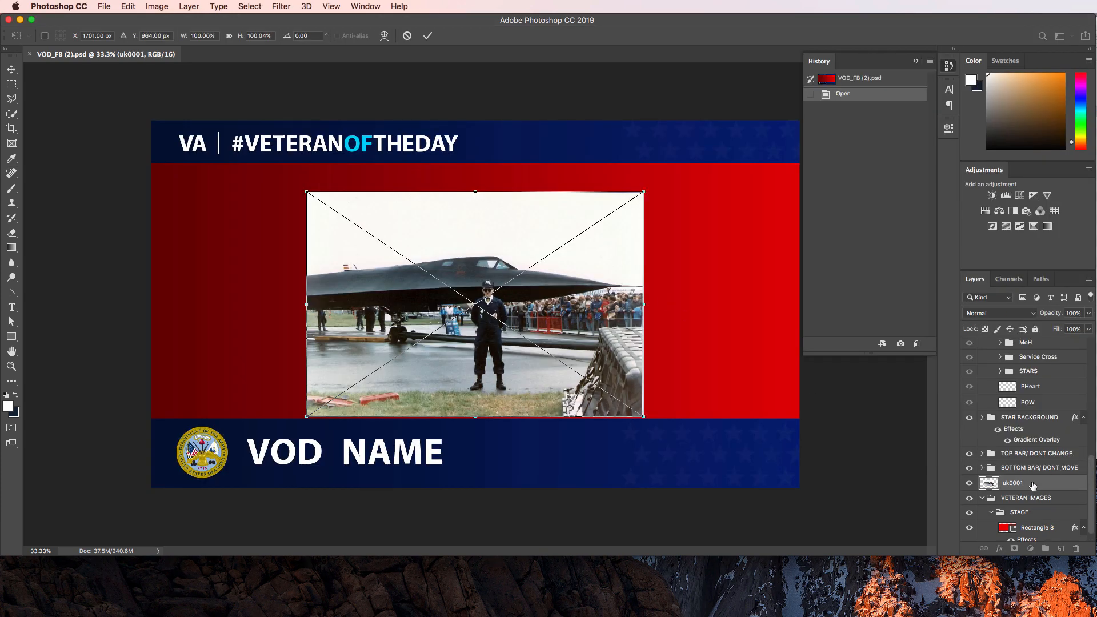
{"action": "scroll", "coordinate": [1033, 485], "scroll_direction": "down", "scroll_amount": 1}
{"action": "left_click_drag", "start_coordinate": [1015, 471], "coordinate": [1019, 489]}
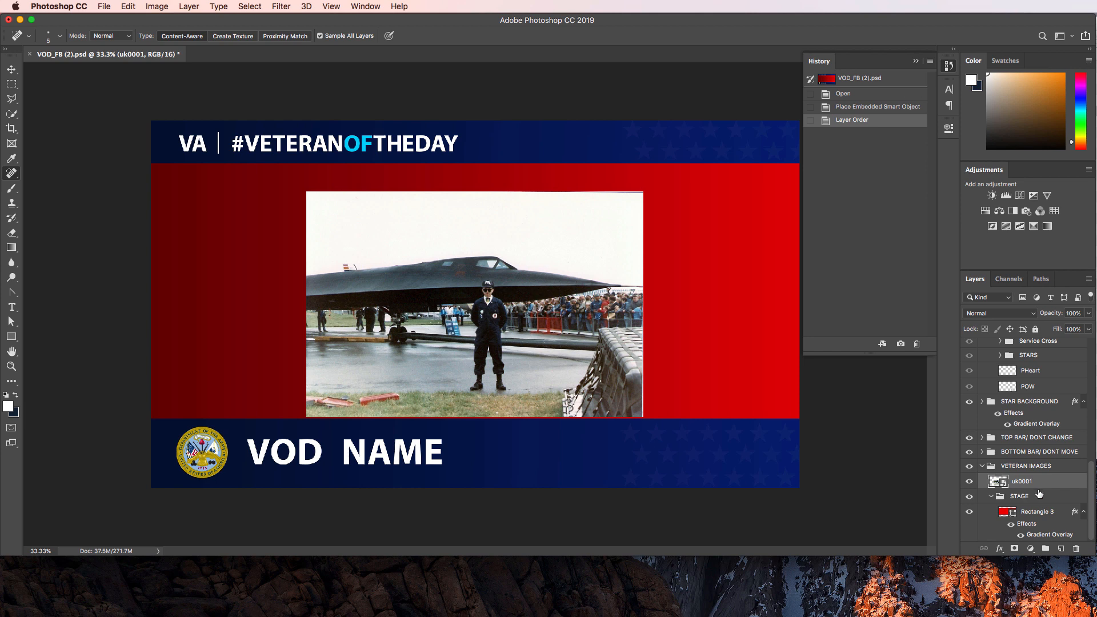
{"action": "left_click", "coordinate": [565, 296]}
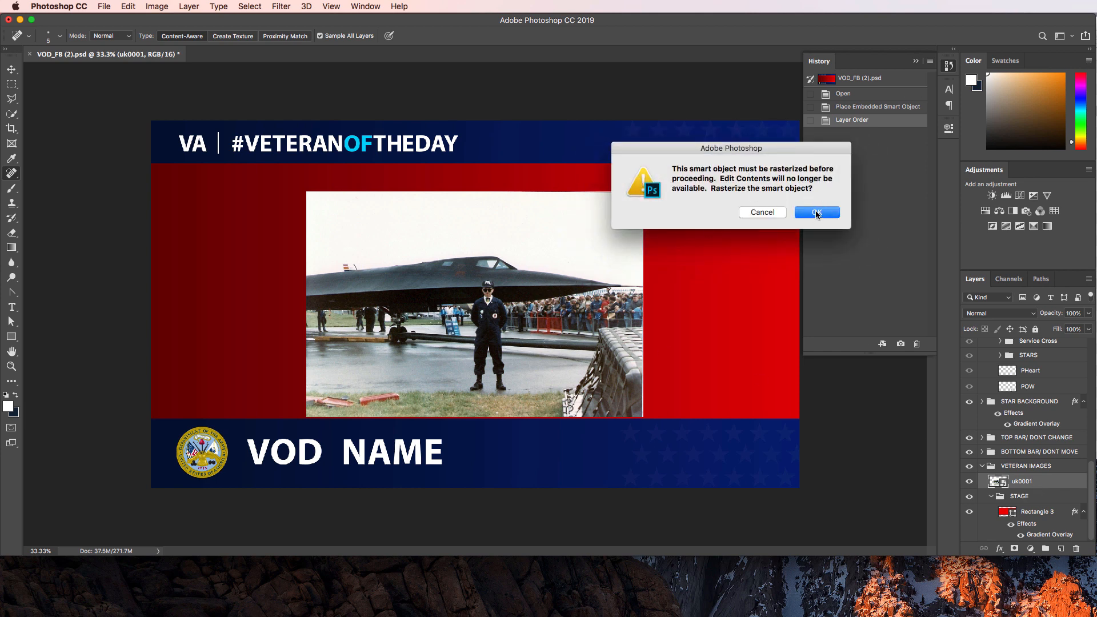
{"action": "left_click", "coordinate": [815, 215]}
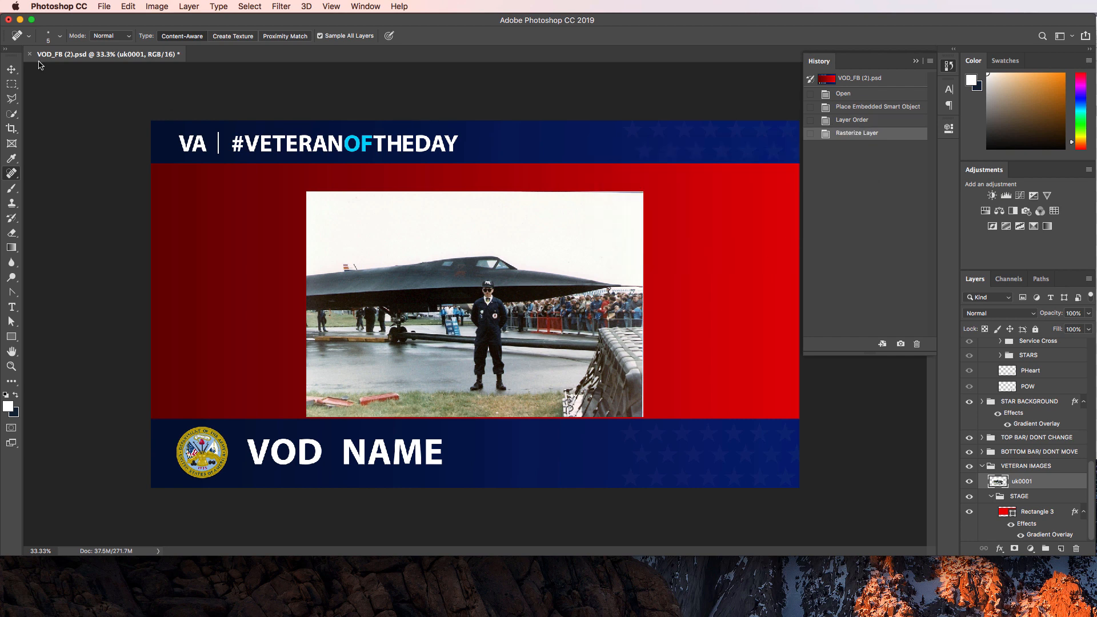
Enlarge the jet photo to 195.33% across the middle band and hide Rectangle 3.
{"action": "left_click", "coordinate": [12, 69]}
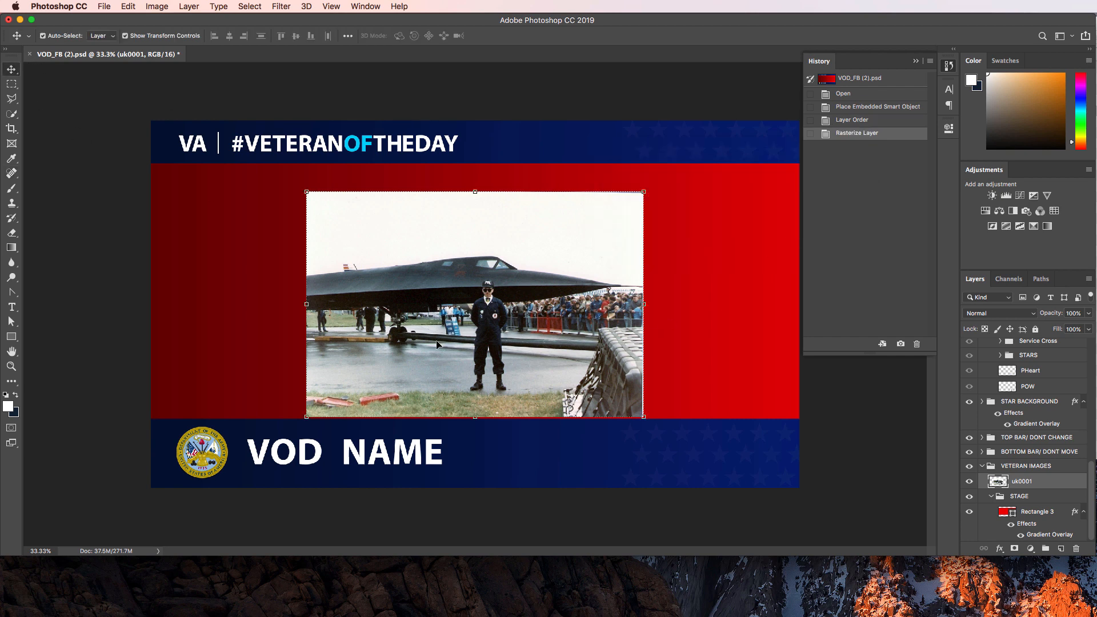
{"action": "left_click_drag", "start_coordinate": [642, 190], "coordinate": [831, 138]}
{"action": "left_click_drag", "start_coordinate": [307, 418], "coordinate": [117, 489]}
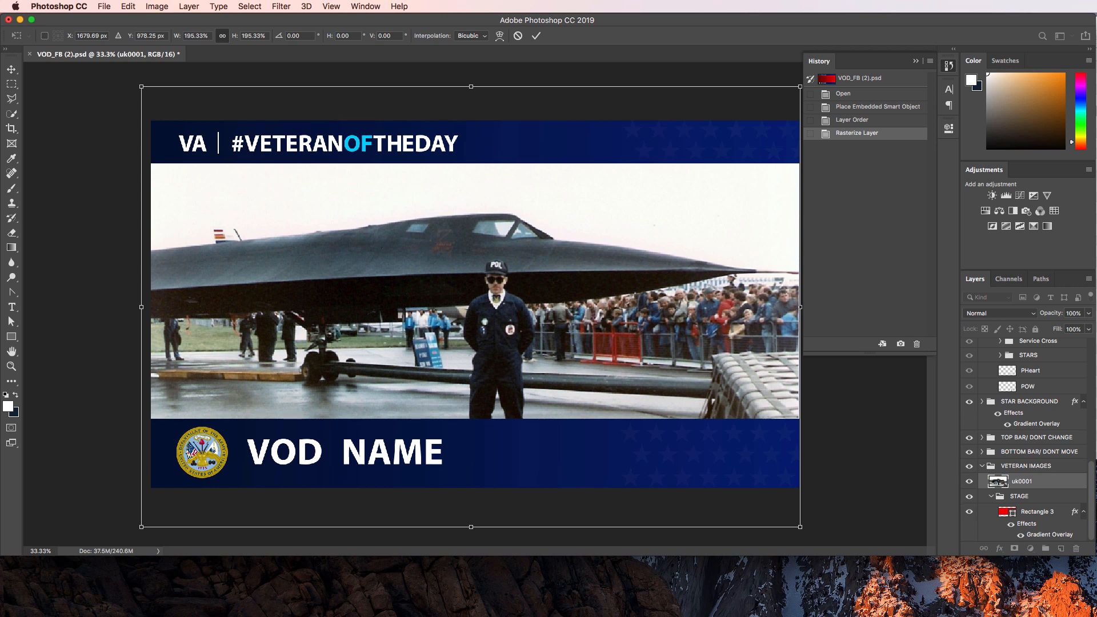
{"action": "key", "text": "Return"}
{"action": "left_click", "coordinate": [969, 513]}
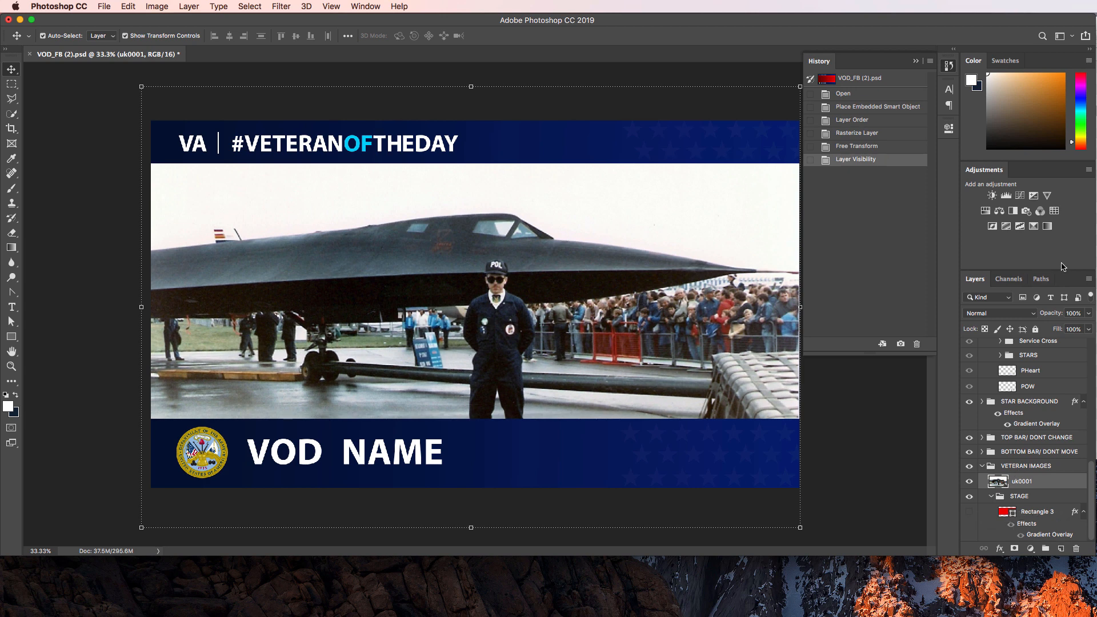
Add a new layer above Rectangle 3 and fill it white with the Paint Bucket.
{"action": "left_click_drag", "start_coordinate": [1058, 315], "coordinate": [1041, 313]}
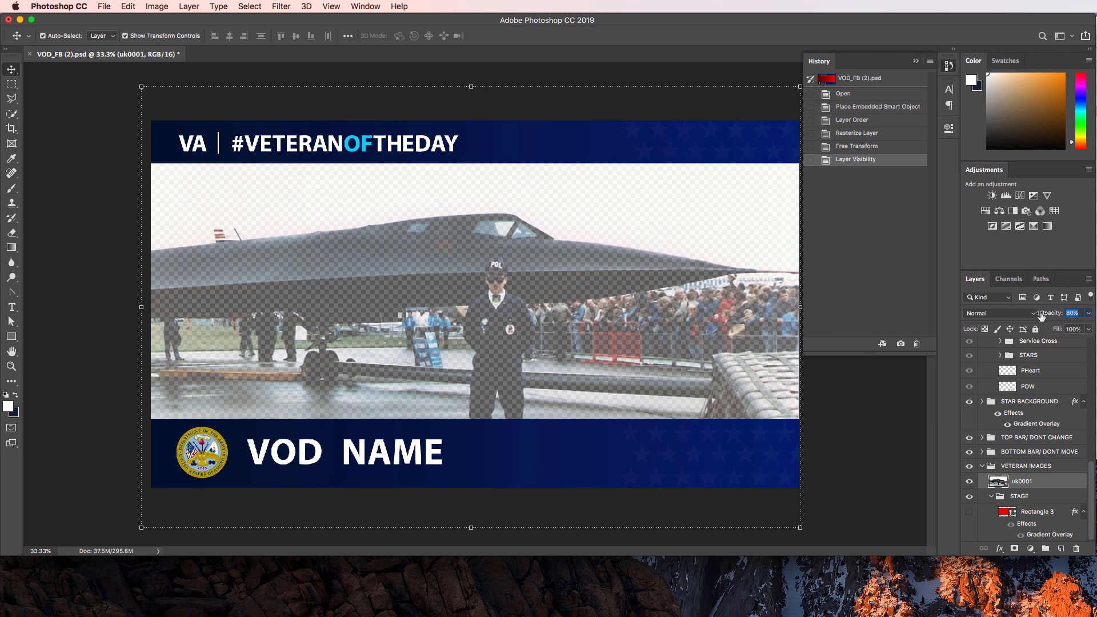
{"action": "left_click_drag", "start_coordinate": [1041, 315], "coordinate": [1040, 317]}
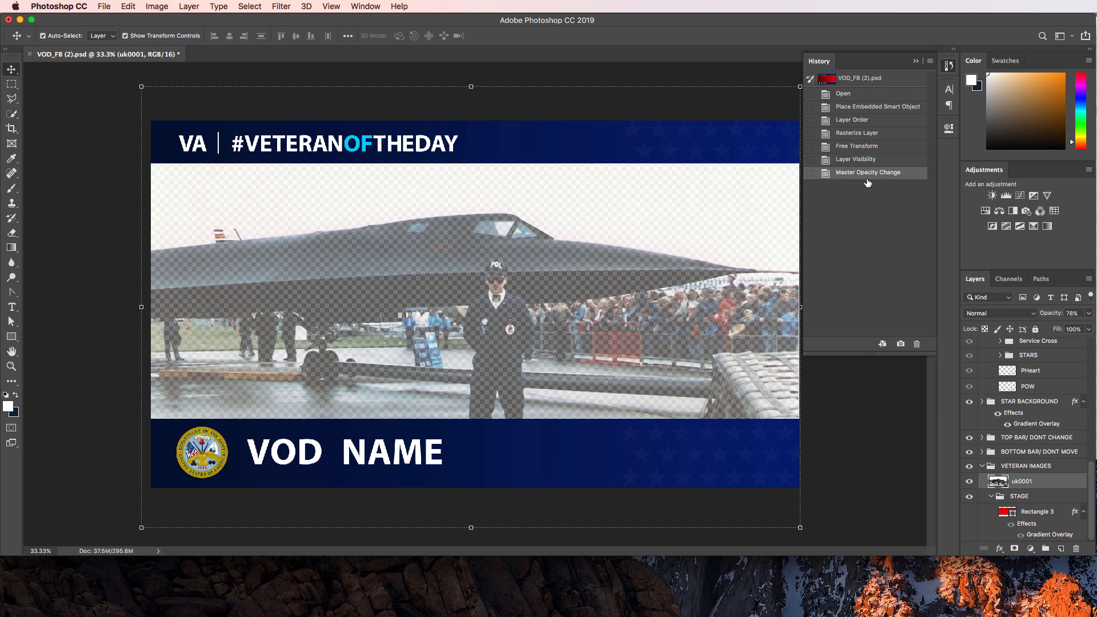
{"action": "left_click", "coordinate": [1007, 511]}
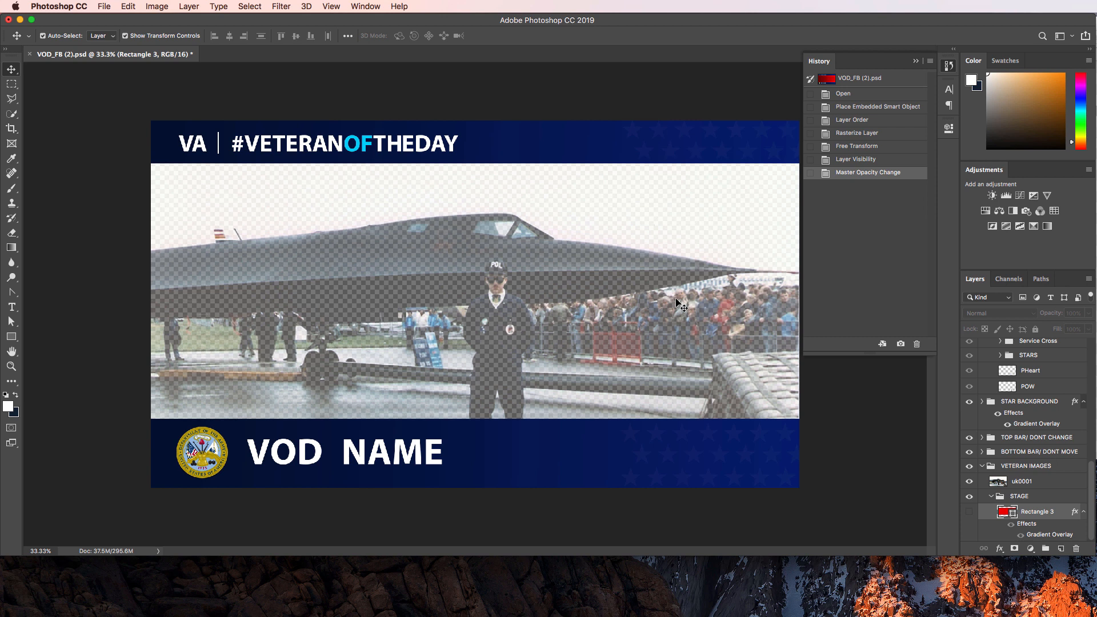
{"action": "left_click", "coordinate": [1060, 549]}
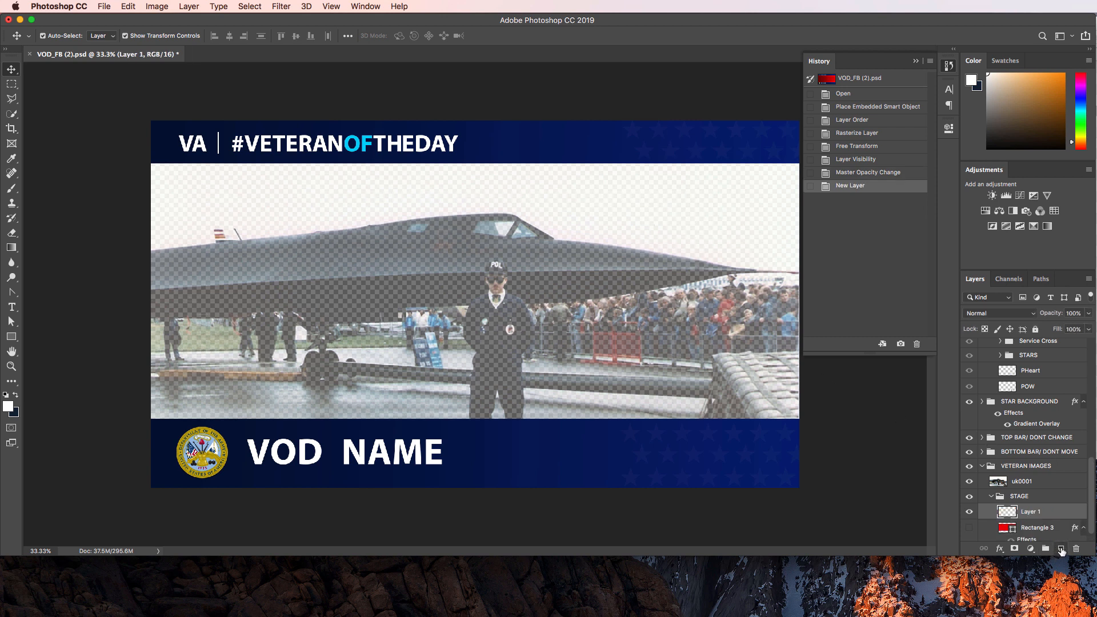
{"action": "left_click", "coordinate": [12, 248]}
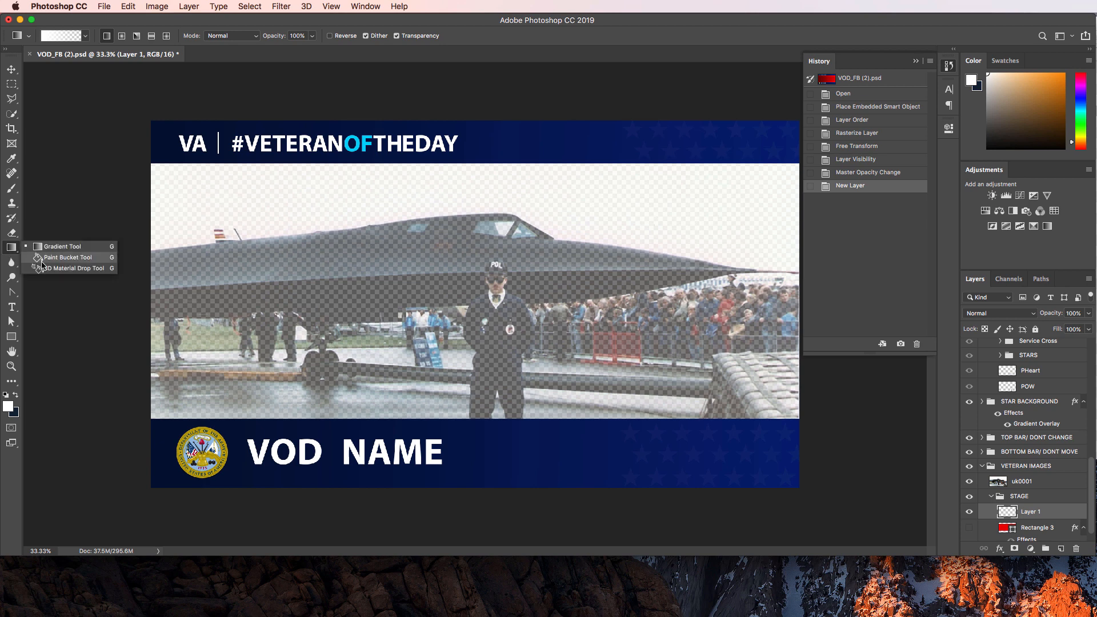
{"action": "left_click", "coordinate": [63, 258]}
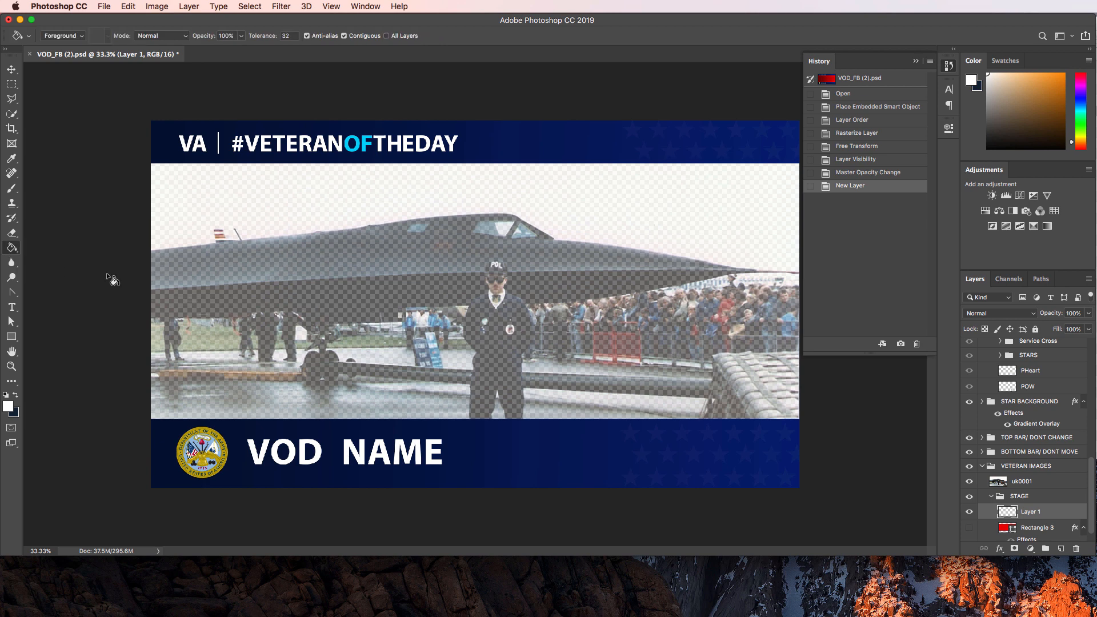
{"action": "left_click", "coordinate": [201, 321]}
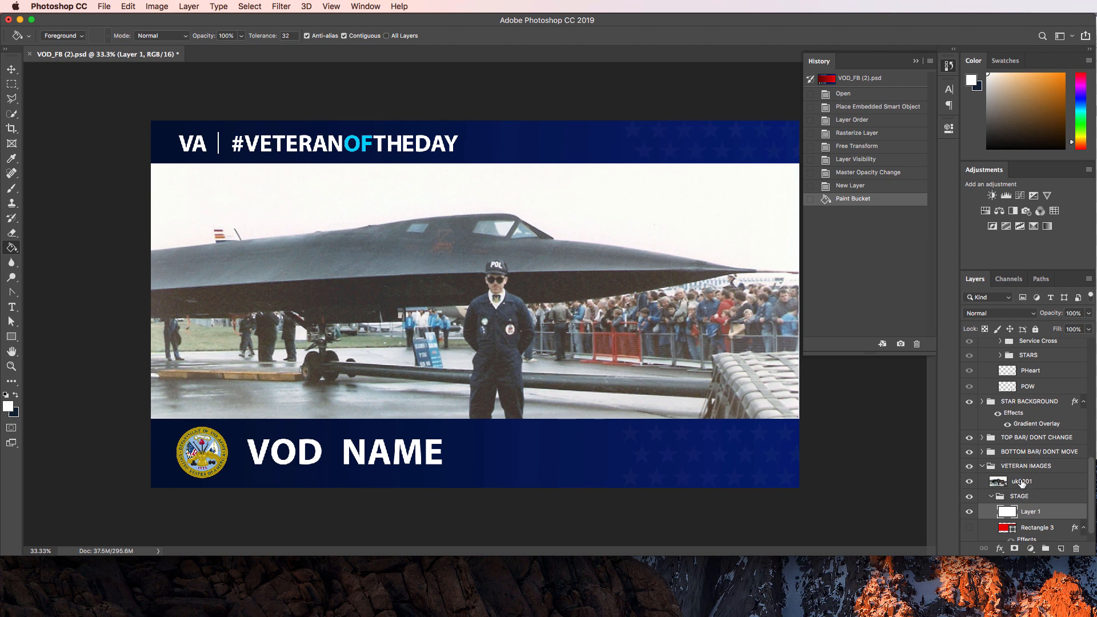
Fade the uk0001 jet photo to 48% opacity and scale it slightly larger.
{"action": "left_click", "coordinate": [12, 69]}
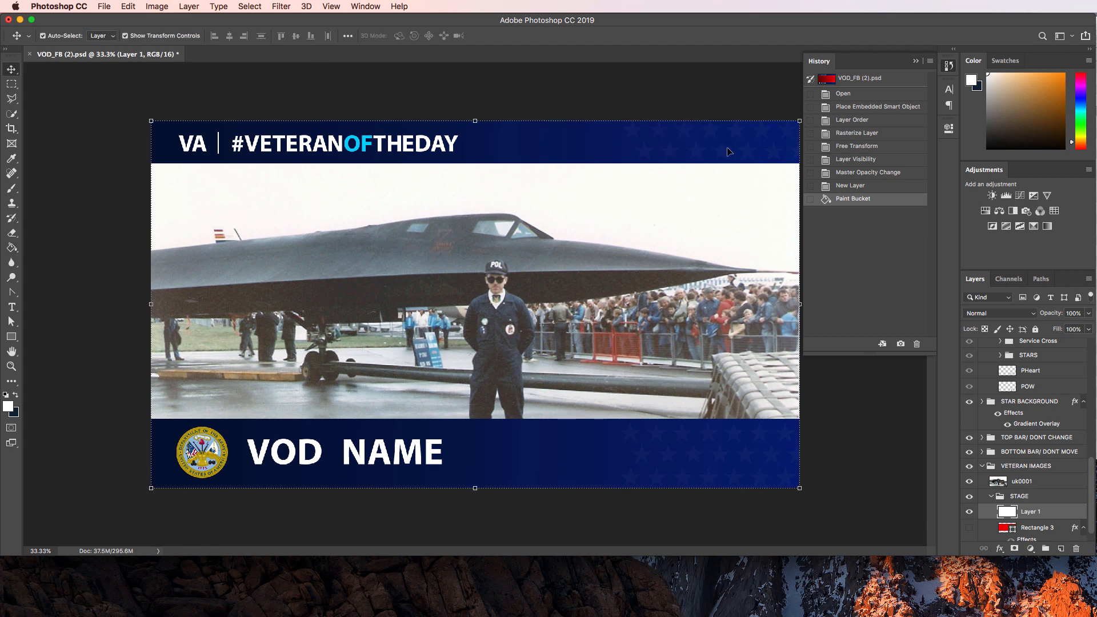
{"action": "left_click", "coordinate": [1030, 486]}
{"action": "left_click_drag", "start_coordinate": [1047, 317], "coordinate": [1020, 319]}
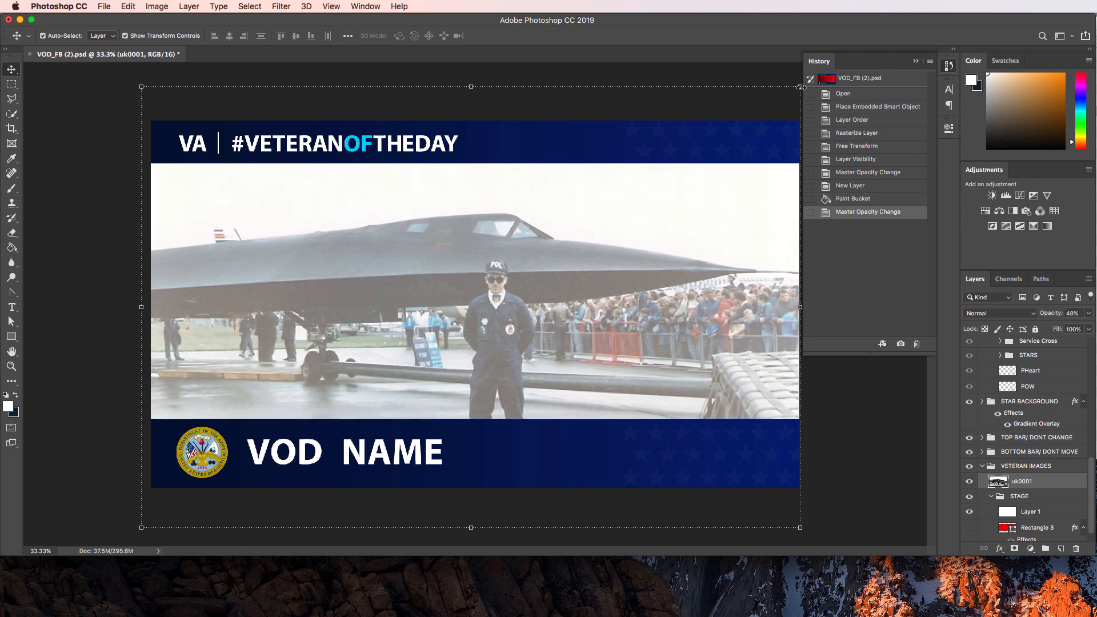
{"action": "left_click_drag", "start_coordinate": [799, 85], "coordinate": [805, 83]}
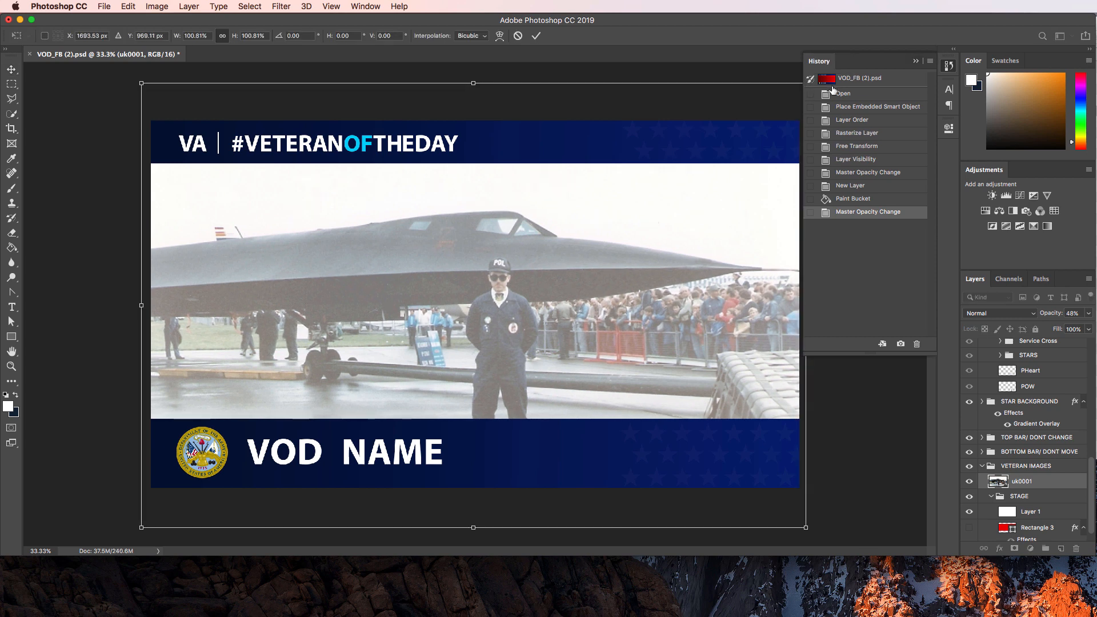
In Finder, open the Polaroids folder from the Red tag and double-click Brown Tape.psd.
{"action": "key", "text": "super+Tab"}
{"action": "left_click", "coordinate": [594, 190]}
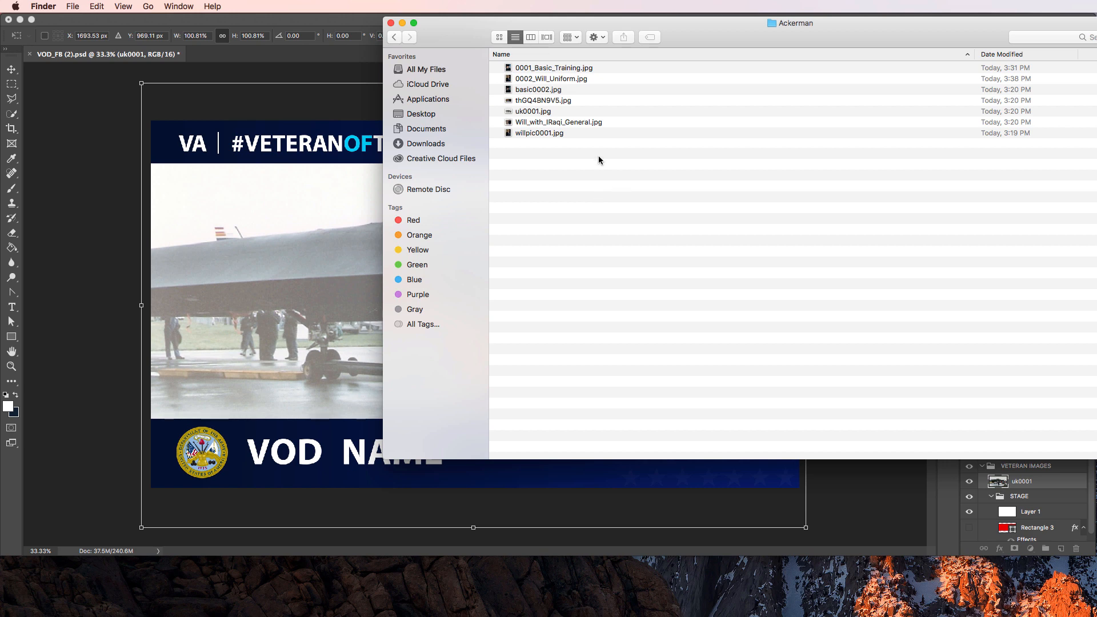
{"action": "left_click", "coordinate": [407, 221]}
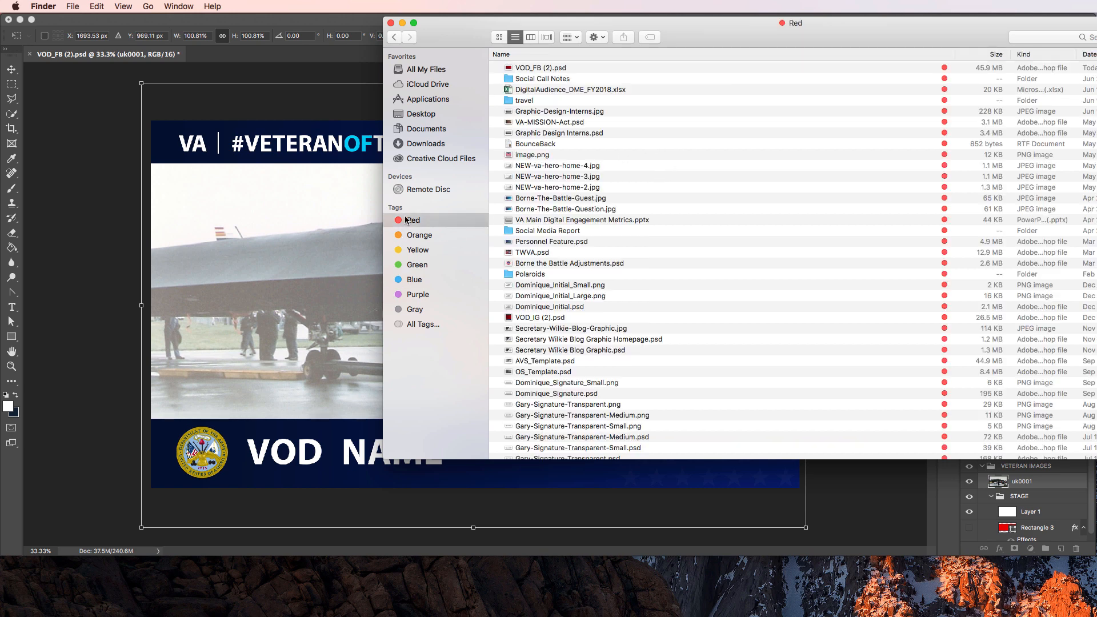
{"action": "double_click", "coordinate": [546, 275]}
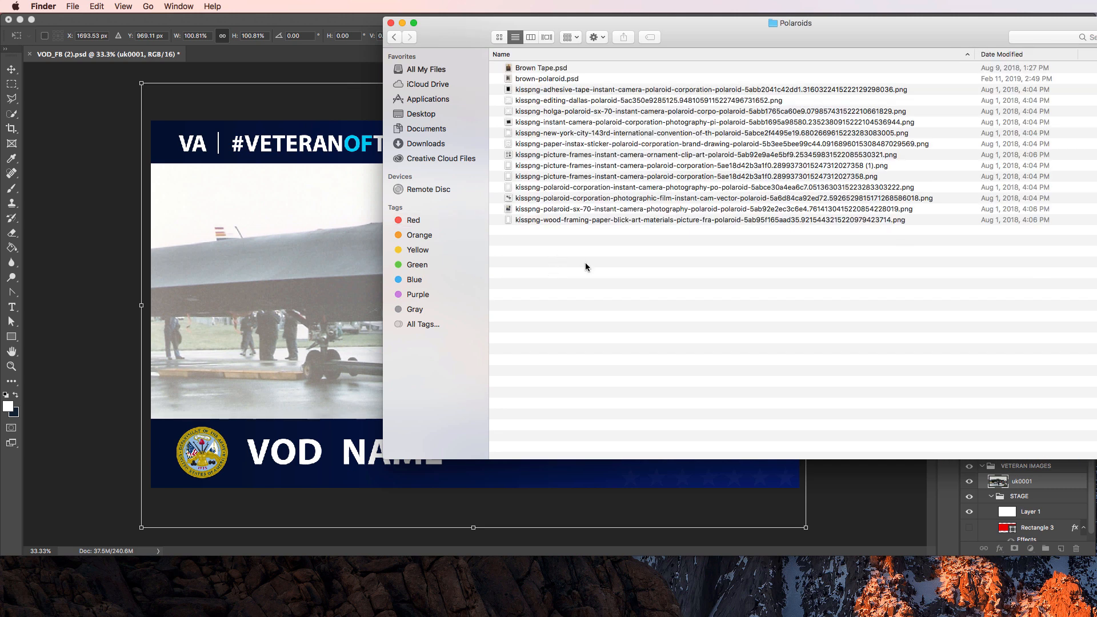
{"action": "double_click", "coordinate": [541, 68]}
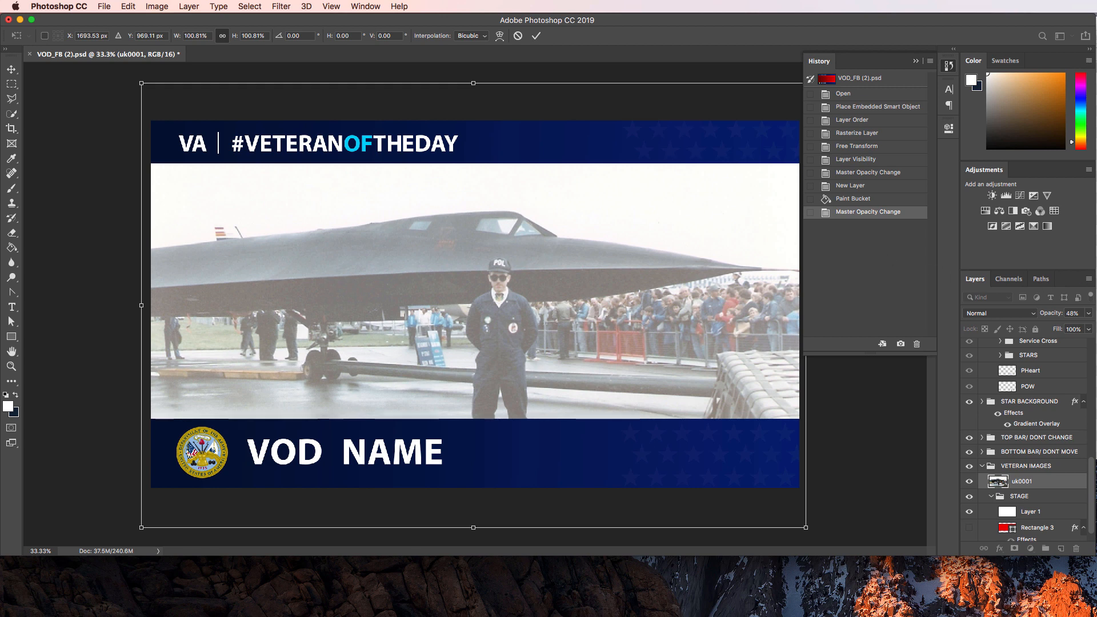
{"action": "left_click", "coordinate": [1096, 279]}
Open Brown Tape.psd with Photoshop, committing the pending transform on the veteran photo.
{"action": "right_click", "coordinate": [549, 68]}
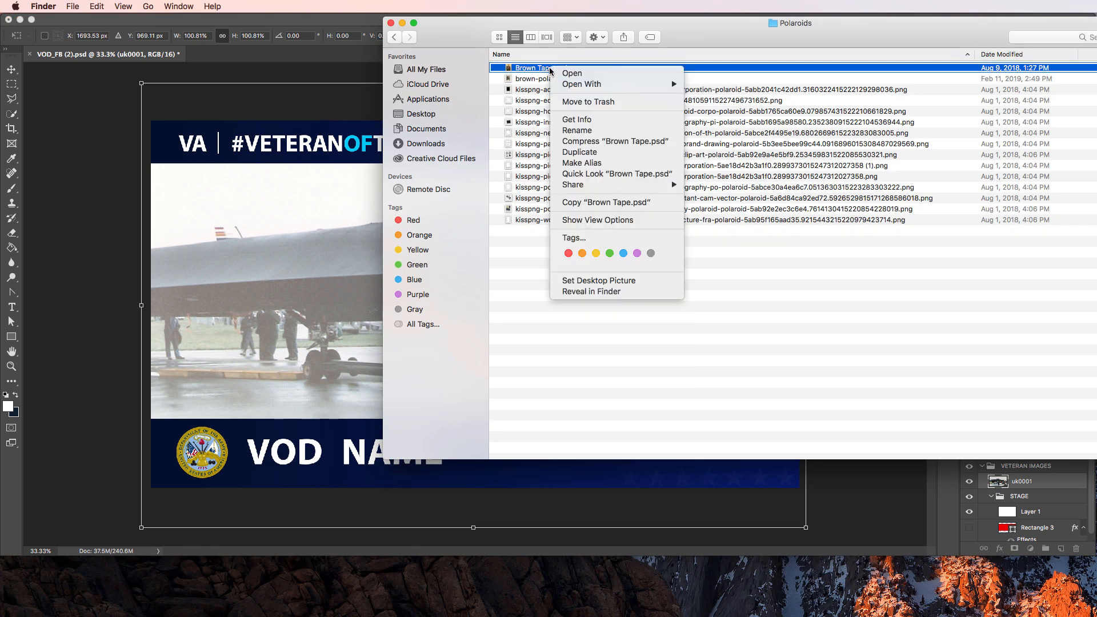
{"action": "mouse_move", "coordinate": [585, 85]}
{"action": "left_click", "coordinate": [716, 88]}
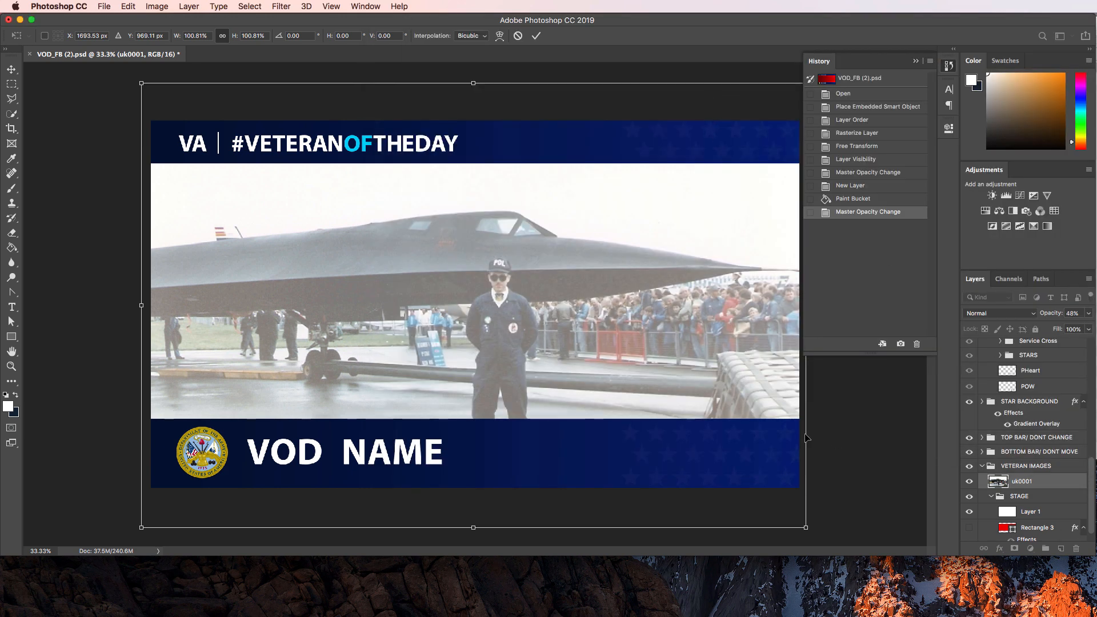
{"action": "key", "text": "Return"}
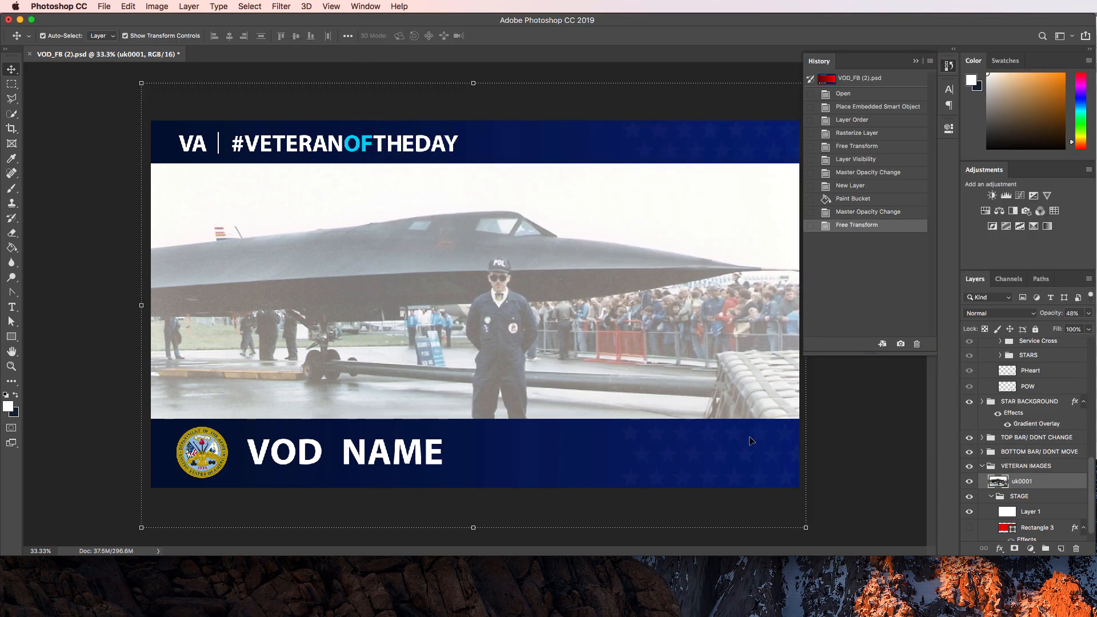
{"action": "left_click", "coordinate": [881, 437]}
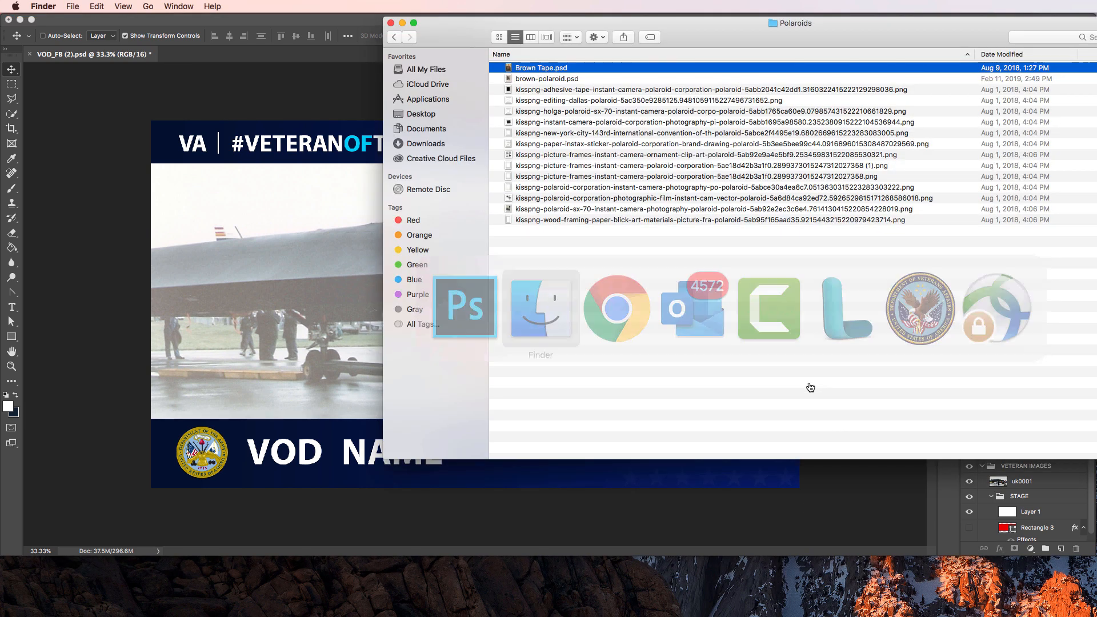
Open Brown Tape.psd in Photoshop again, then close that document.
{"action": "key", "text": "super+Tab"}
{"action": "right_click", "coordinate": [541, 68]}
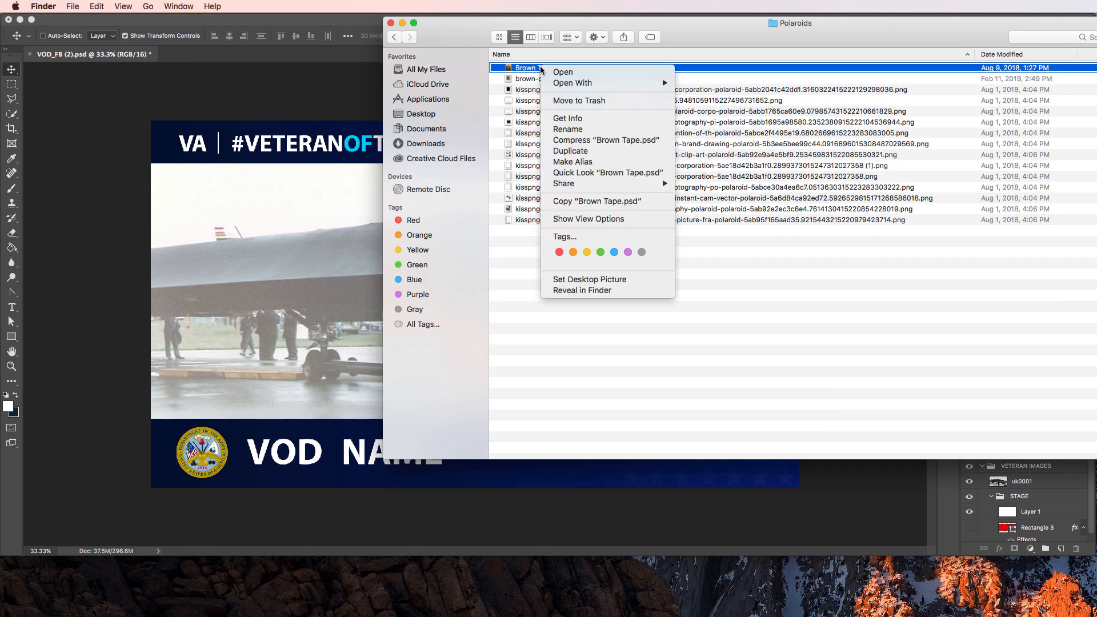
{"action": "mouse_move", "coordinate": [566, 84]}
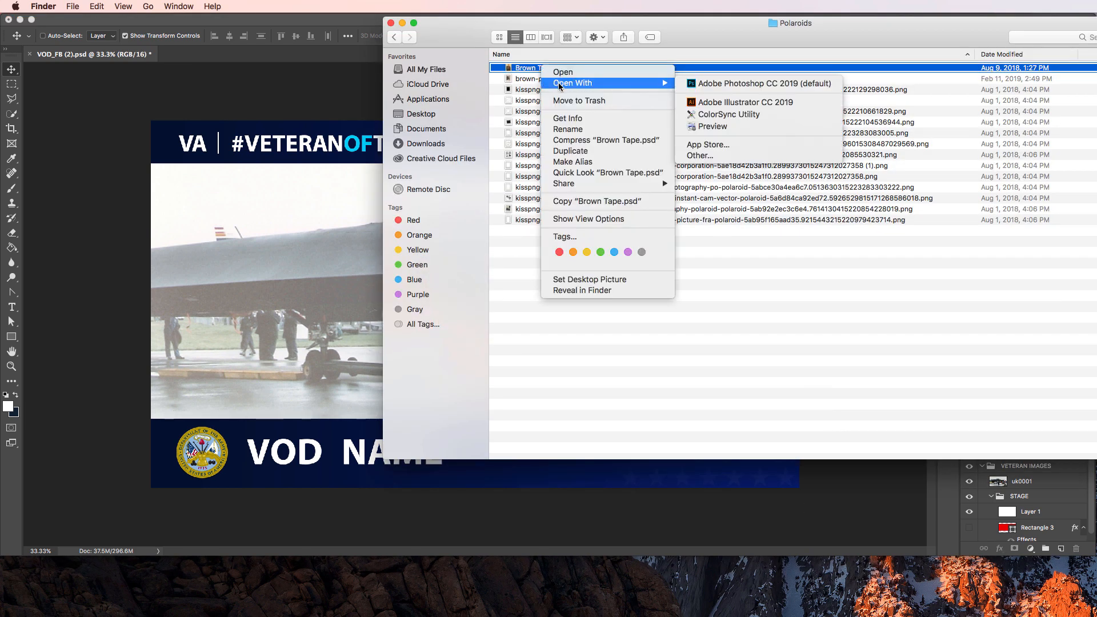
{"action": "left_click", "coordinate": [719, 83]}
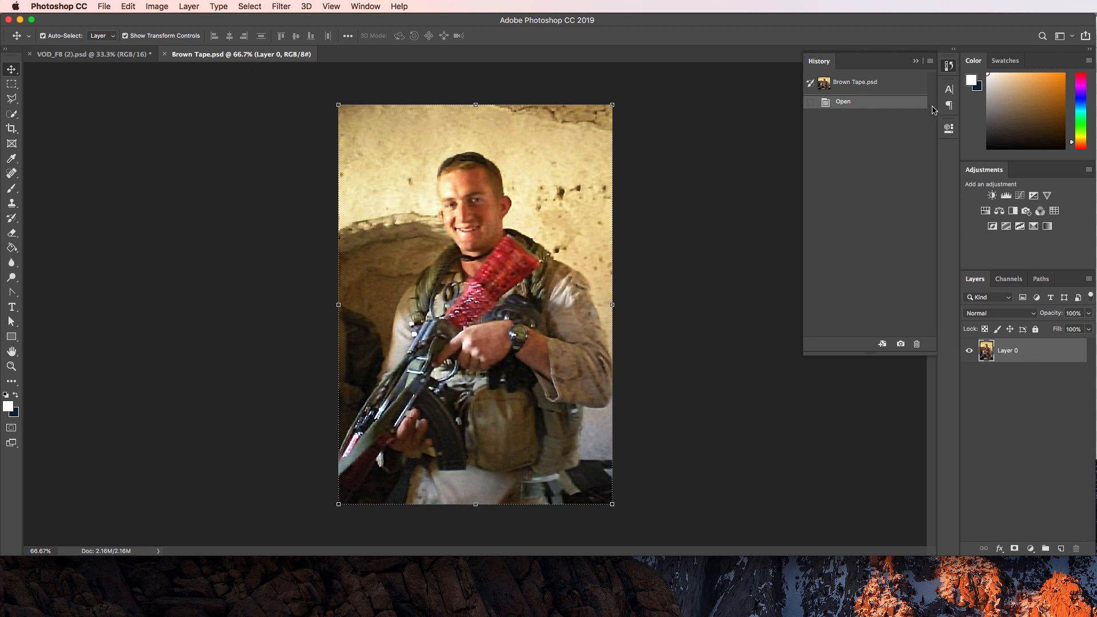
{"action": "left_click", "coordinate": [1039, 382]}
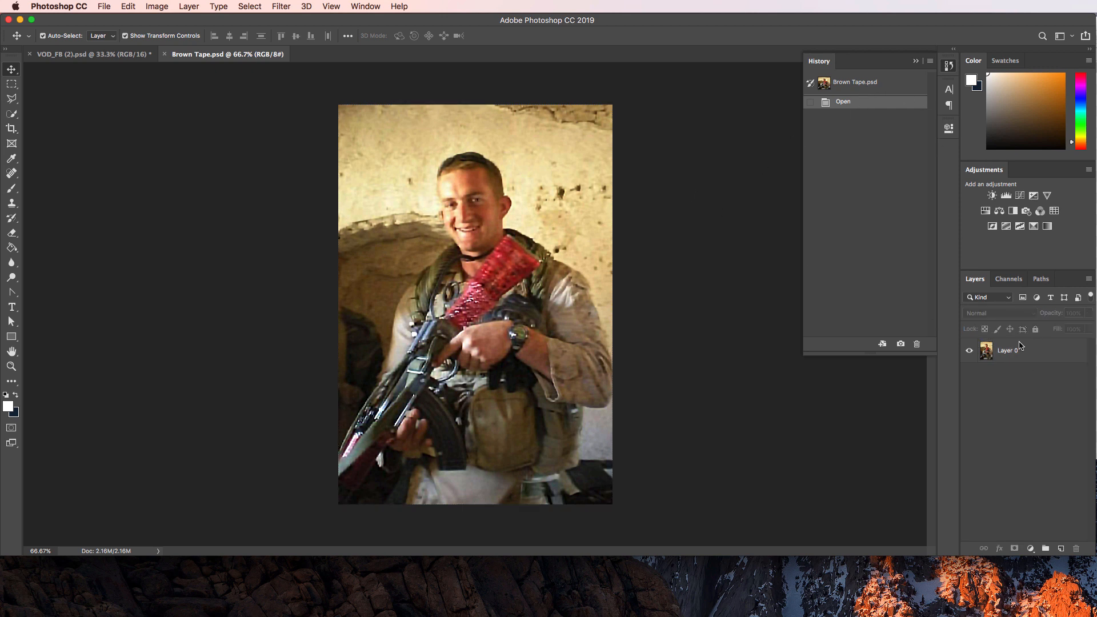
{"action": "left_click", "coordinate": [166, 55]}
Back in Finder, choose Open With for brown-polaroid.psd.
{"action": "key", "text": "super+Tab"}
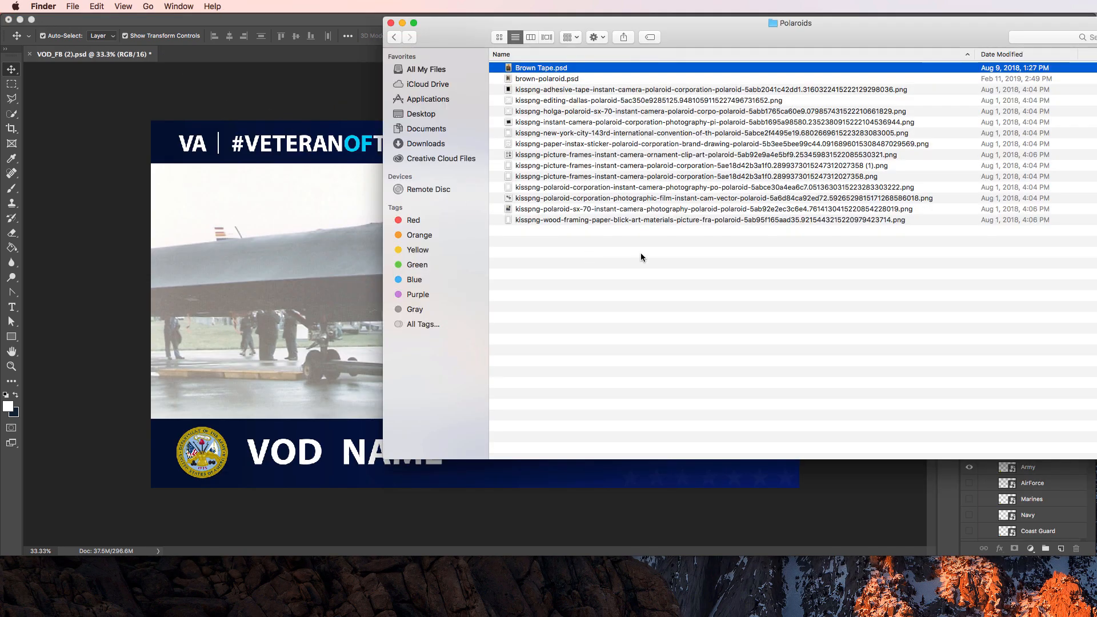
{"action": "right_click", "coordinate": [557, 80]}
{"action": "mouse_move", "coordinate": [591, 96]}
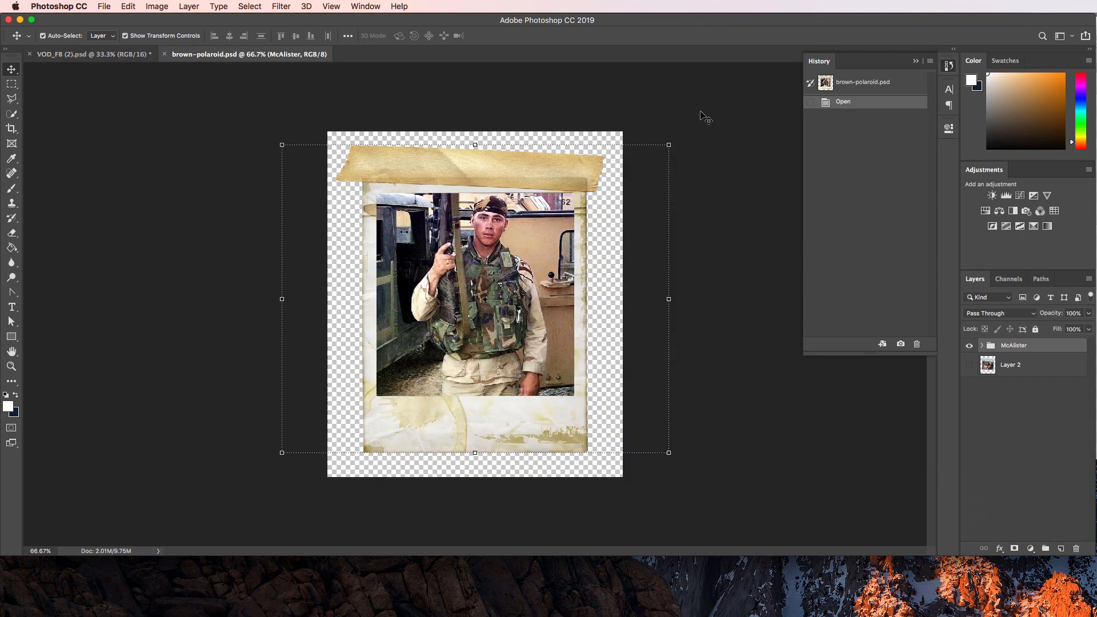
Expand the McAlister group, select its Layer 2, and return to Finder.
{"action": "left_click", "coordinate": [712, 125]}
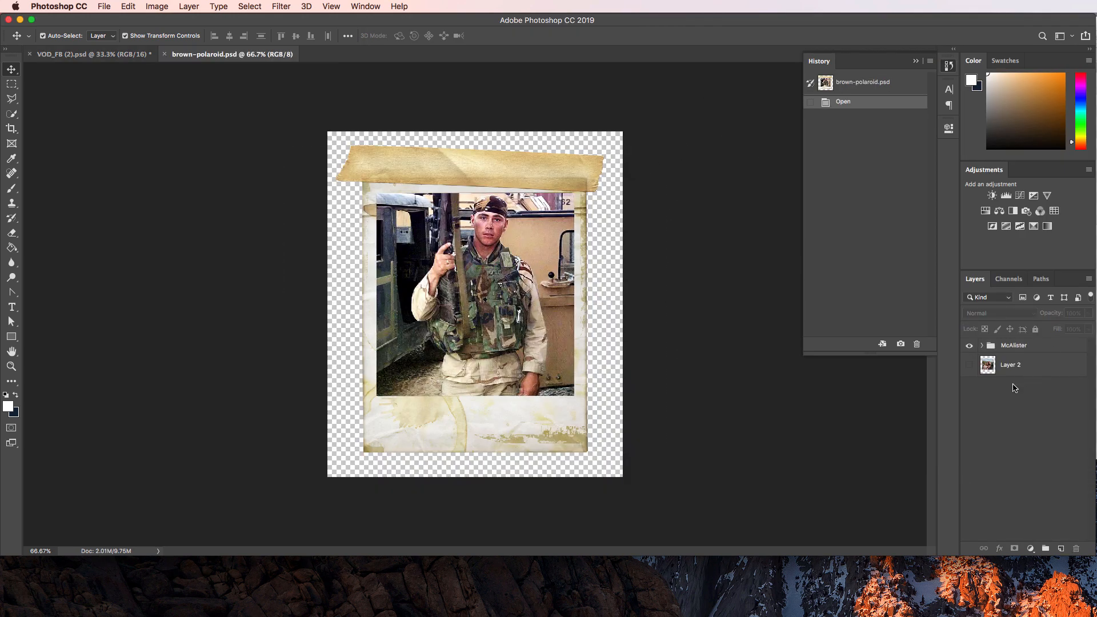
{"action": "left_click", "coordinate": [982, 346]}
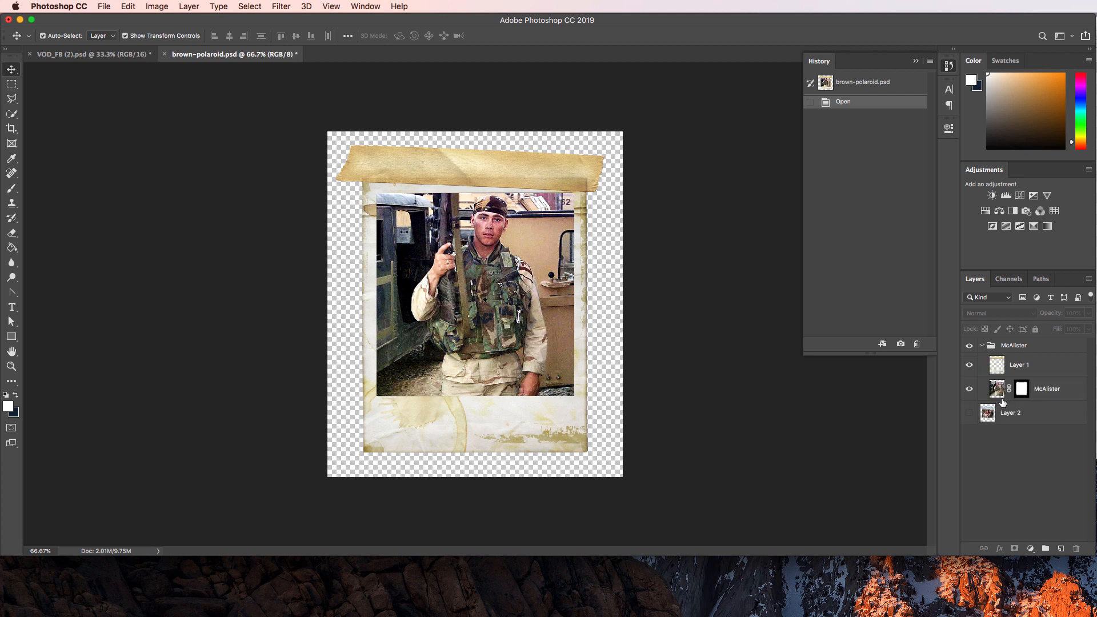
{"action": "left_click", "coordinate": [1017, 418]}
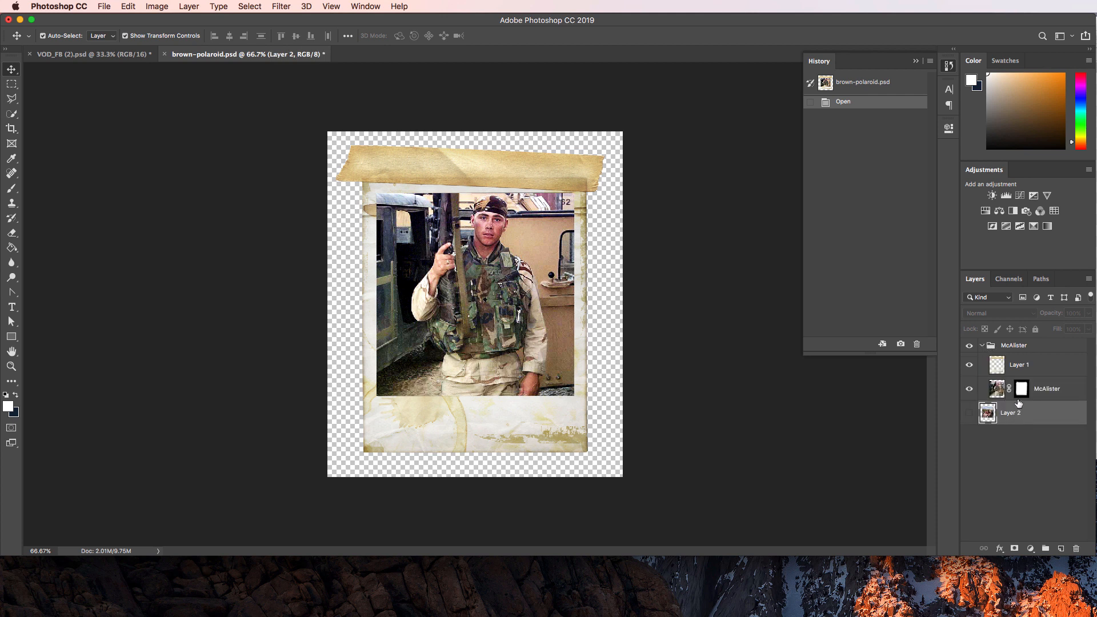
{"action": "key", "text": "super+Tab"}
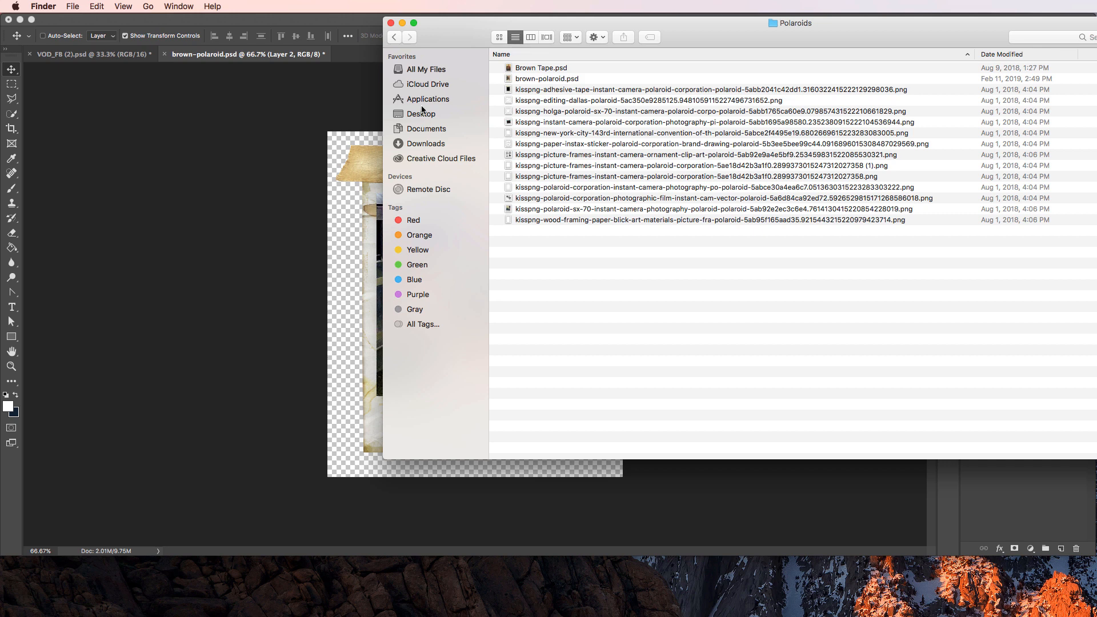
Drag 0001_Basic_Training.jpg from Downloads/Ackerman into the polaroid and stack it above McAlister.
{"action": "left_click", "coordinate": [424, 143]}
{"action": "double_click", "coordinate": [600, 68]}
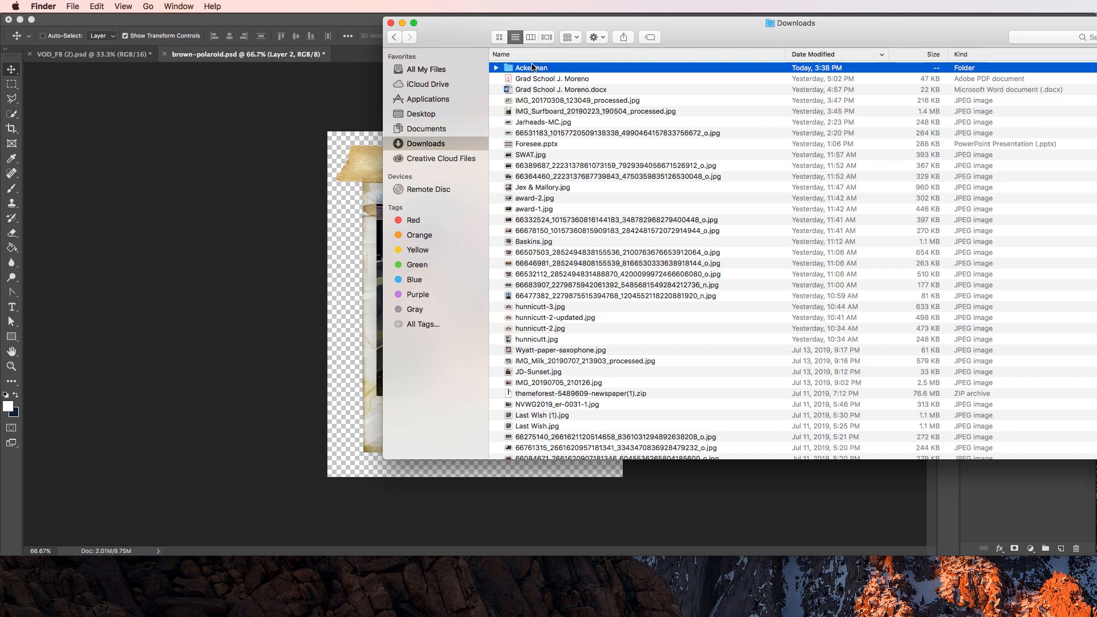
{"action": "left_click", "coordinate": [556, 70]}
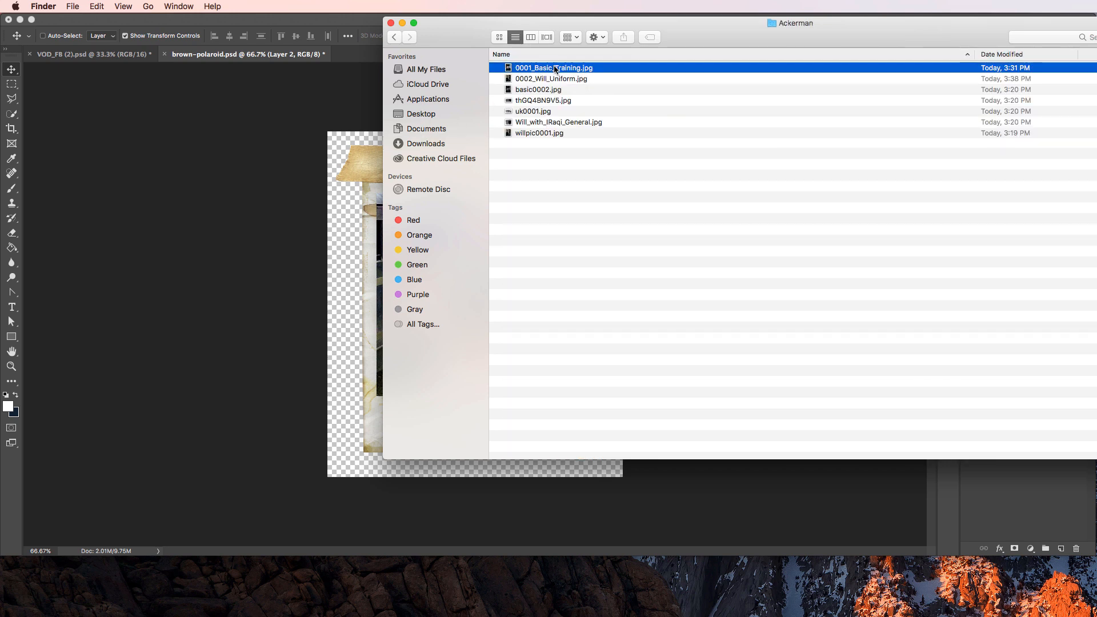
{"action": "left_click_drag", "start_coordinate": [555, 69], "coordinate": [523, 301]}
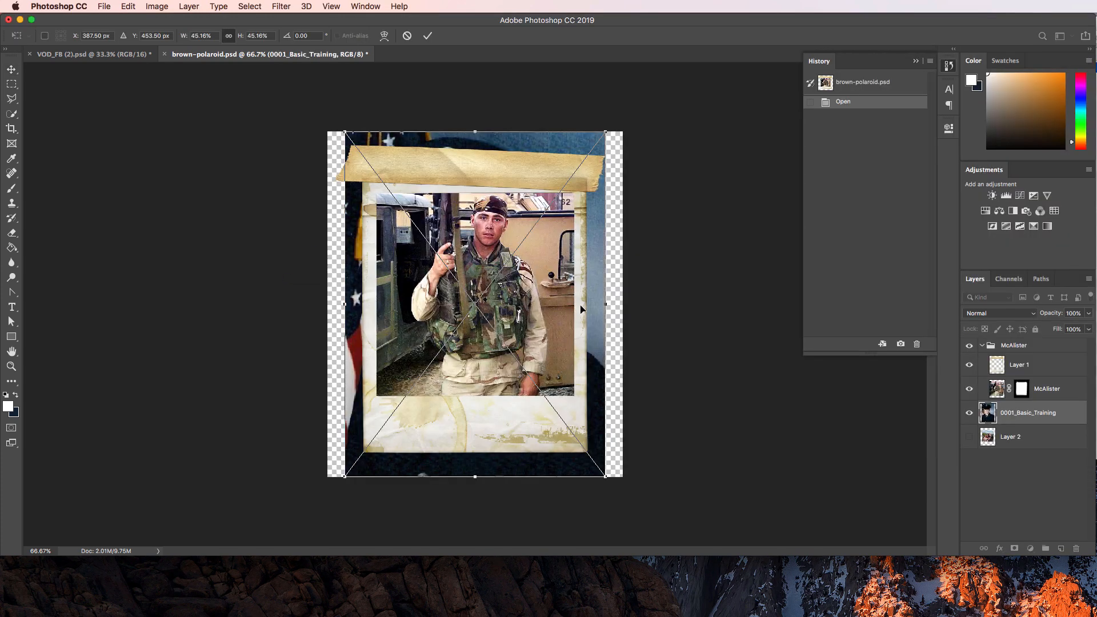
{"action": "left_click_drag", "start_coordinate": [1022, 412], "coordinate": [1027, 398]}
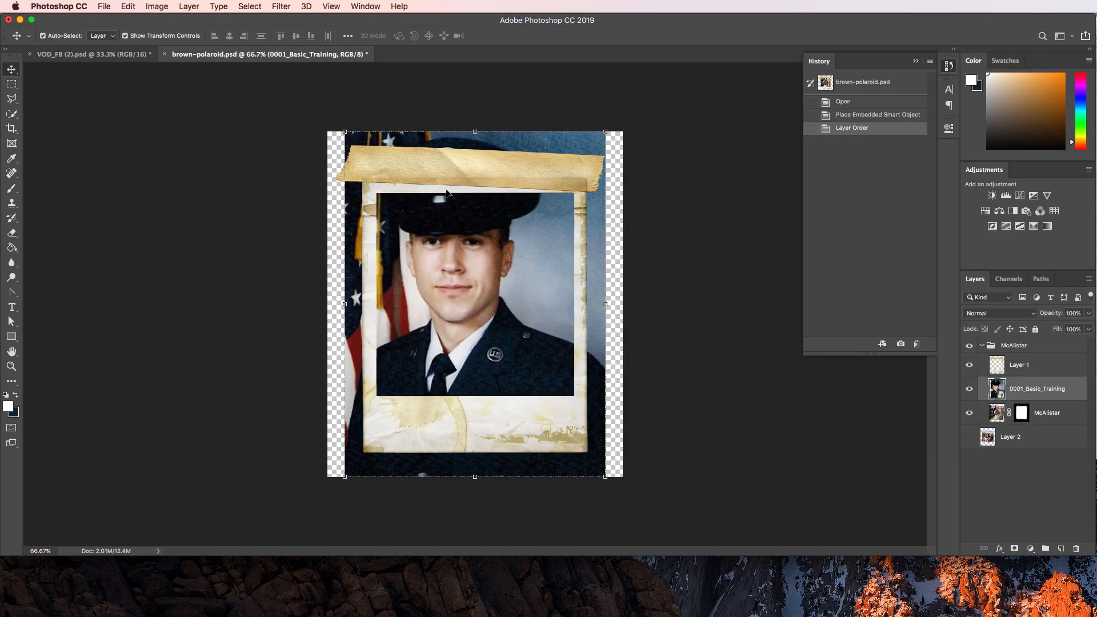
Scale the portrait down to about 35%, nudge it lower, and commit the transform.
{"action": "left_click_drag", "start_coordinate": [607, 128], "coordinate": [589, 162]}
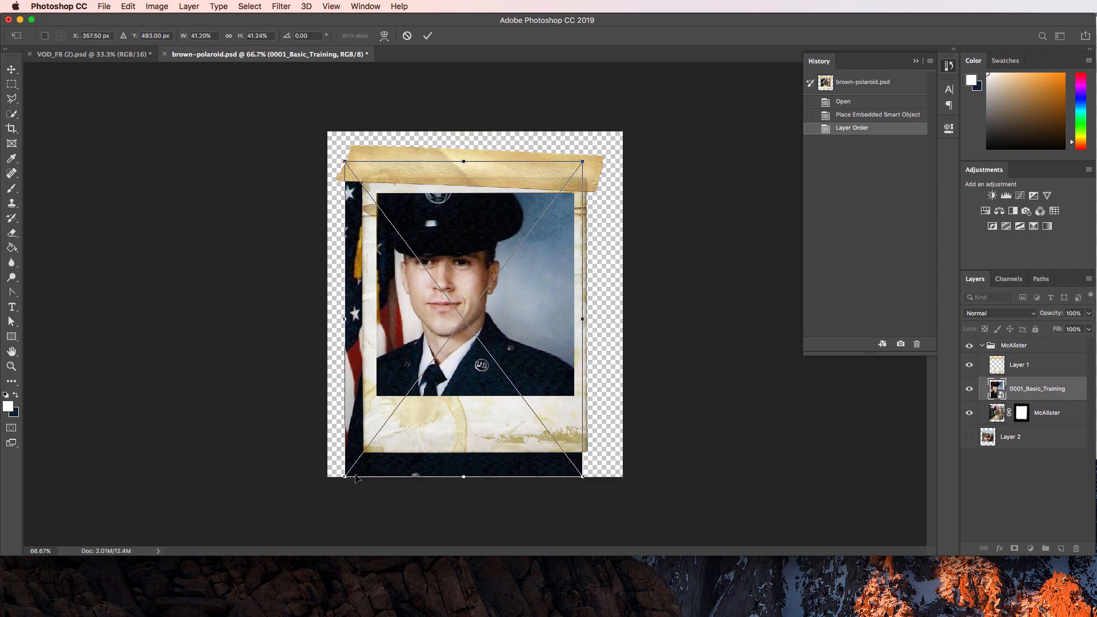
{"action": "left_click_drag", "start_coordinate": [345, 474], "coordinate": [378, 449]}
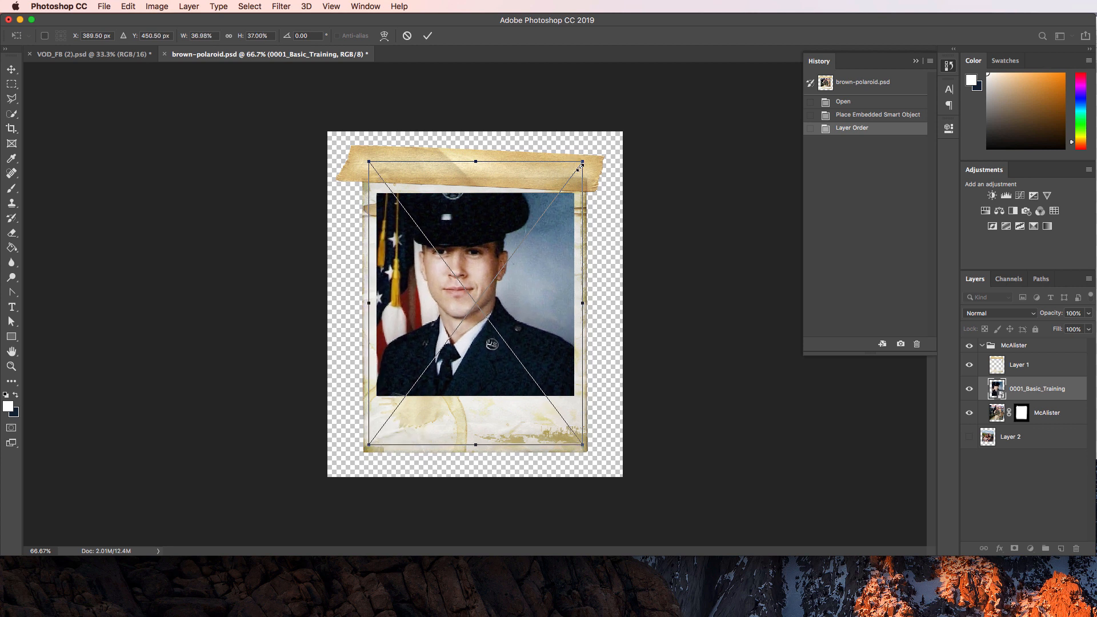
{"action": "left_click_drag", "start_coordinate": [580, 165], "coordinate": [573, 174]}
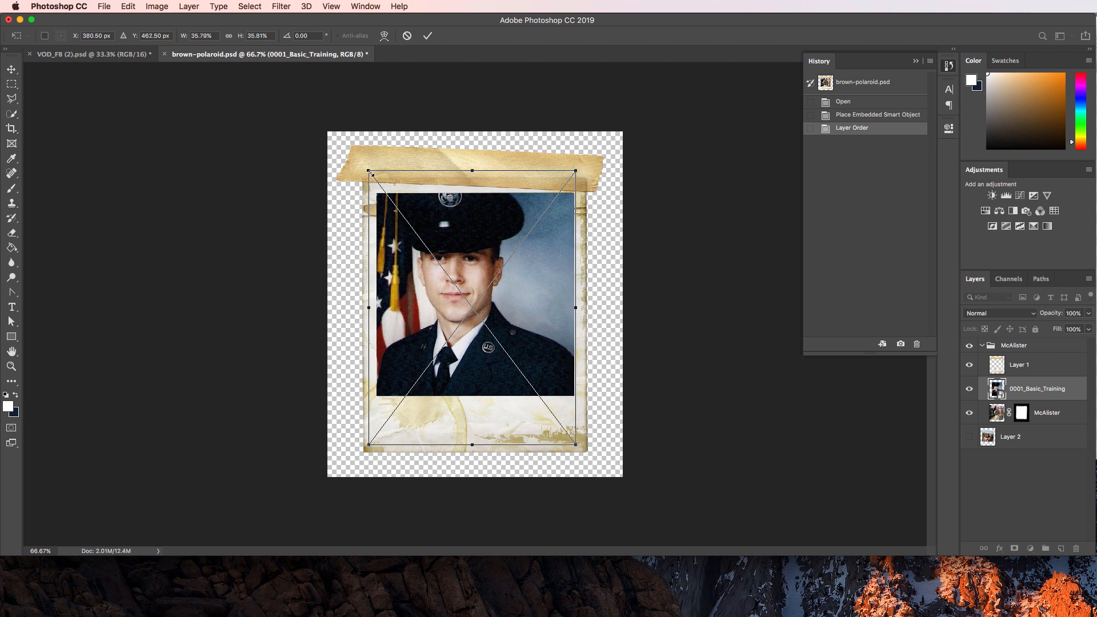
{"action": "left_click_drag", "start_coordinate": [370, 171], "coordinate": [376, 179]}
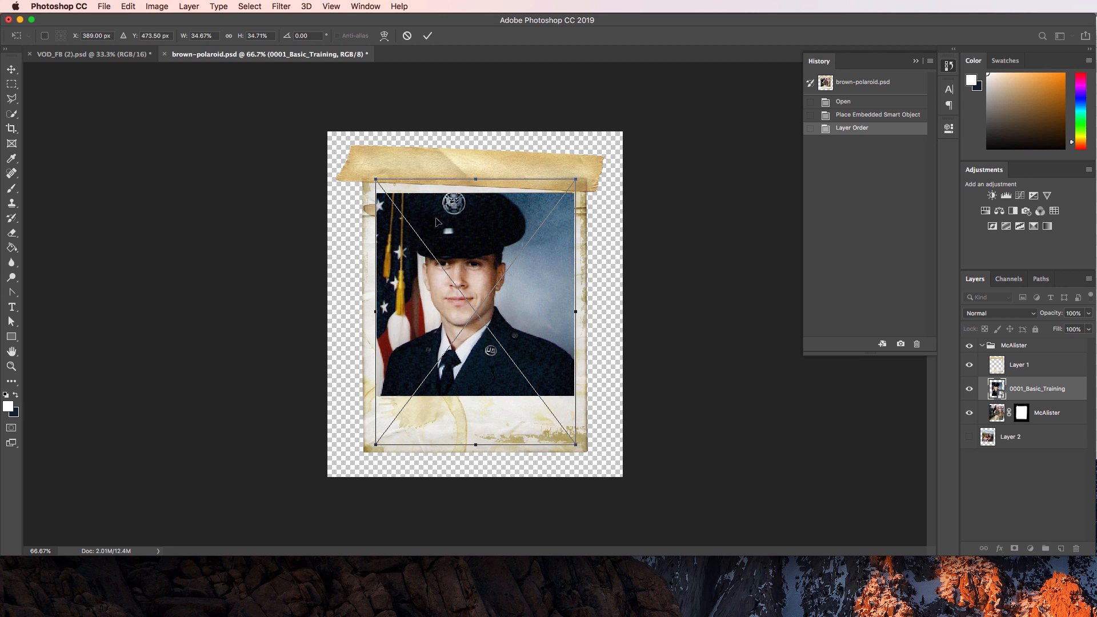
{"action": "key", "text": "Down"}
{"action": "key", "text": "Down"}
{"action": "key", "text": "Down"}
{"action": "key", "text": "Down"}
{"action": "key", "text": "Down"}
{"action": "key", "text": "Down"}
{"action": "key", "text": "Down"}
{"action": "key", "text": "Down"}
{"action": "key", "text": "Down"}
{"action": "key", "text": "Down"}
{"action": "key", "text": "Down"}
{"action": "key", "text": "Down"}
{"action": "key", "text": "Down"}
{"action": "key", "text": "Down"}
{"action": "key", "text": "Down"}
{"action": "key", "text": "Down"}
{"action": "key", "text": "Down"}
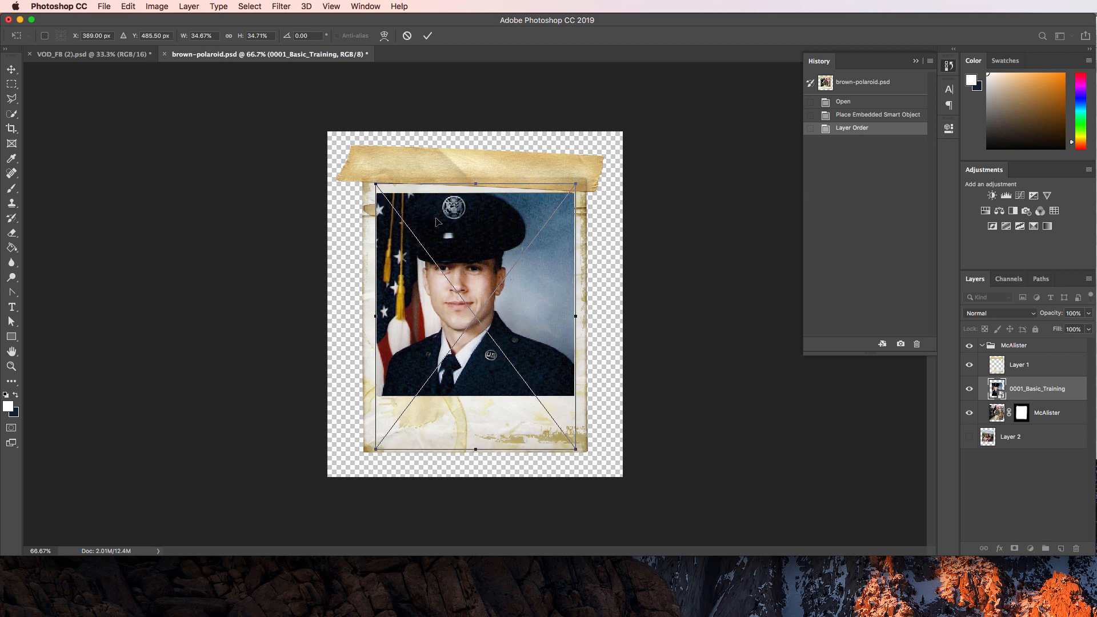
{"action": "key", "text": "Down"}
{"action": "key", "text": "Down"}
{"action": "key", "text": "Down"}
{"action": "key", "text": "Down"}
{"action": "key", "text": "Down"}
{"action": "key", "text": "Down"}
{"action": "key", "text": "Down"}
{"action": "key", "text": "Down"}
{"action": "key", "text": "Down"}
{"action": "key", "text": "Down"}
{"action": "key", "text": "Down"}
{"action": "key", "text": "Down"}
{"action": "key", "text": "Down"}
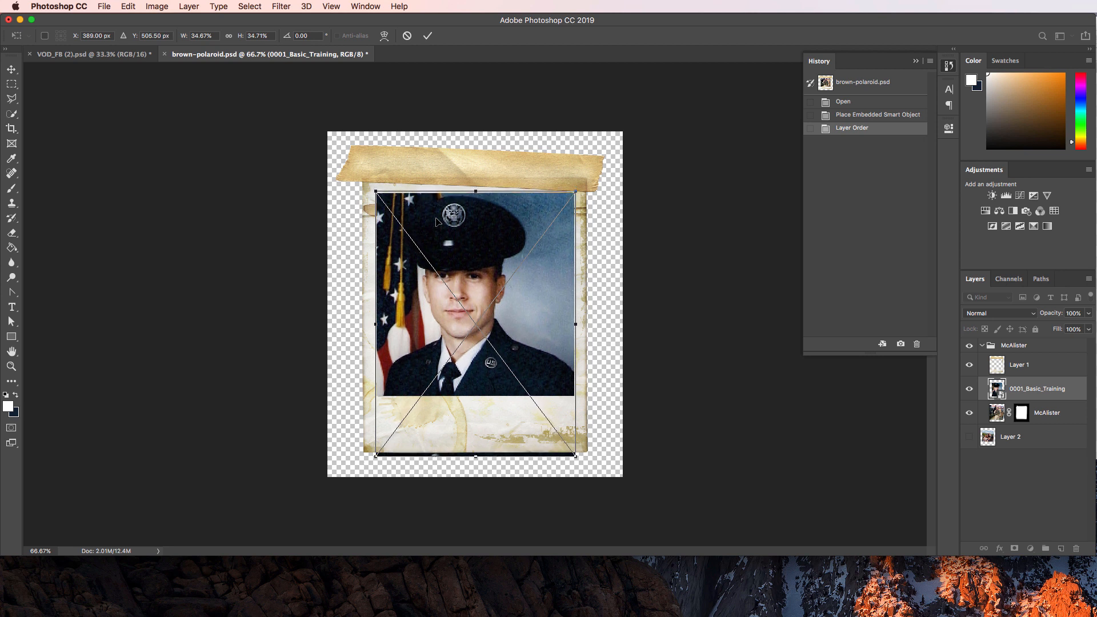
{"action": "key", "text": "Return"}
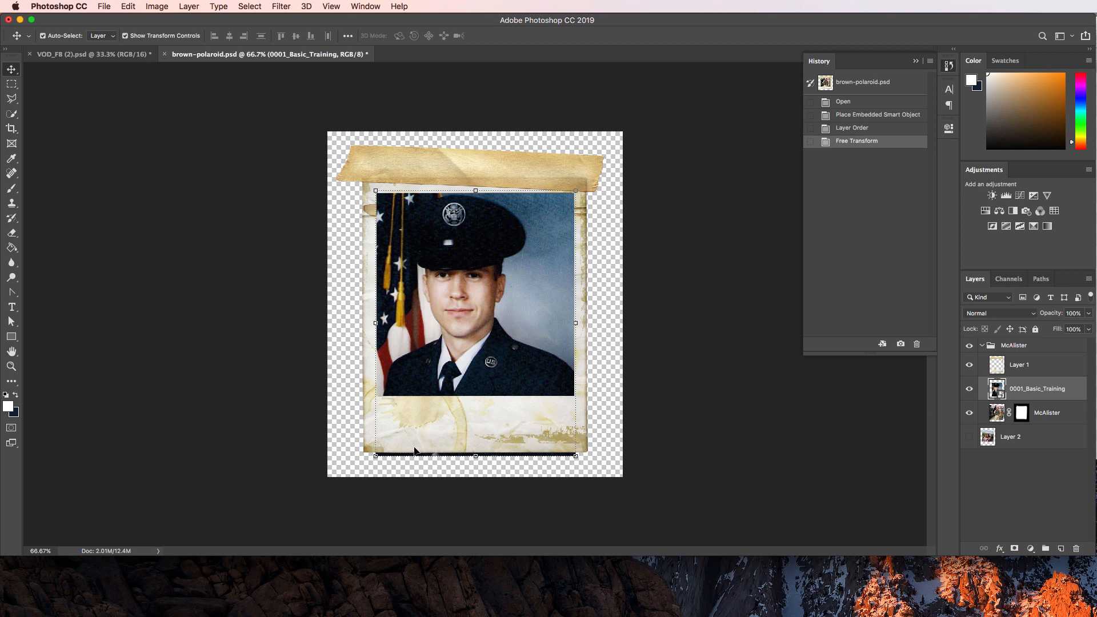
{"action": "left_click", "coordinate": [416, 485]}
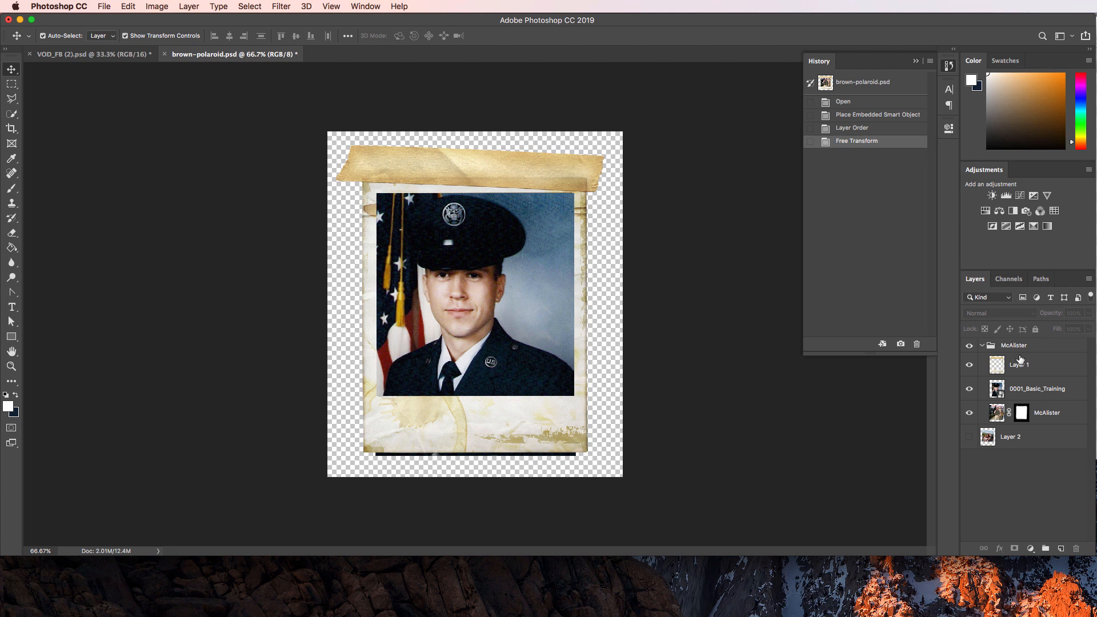
Delete the old McAlister photo layer and Layer 2 from the group.
{"action": "left_click", "coordinate": [1037, 397]}
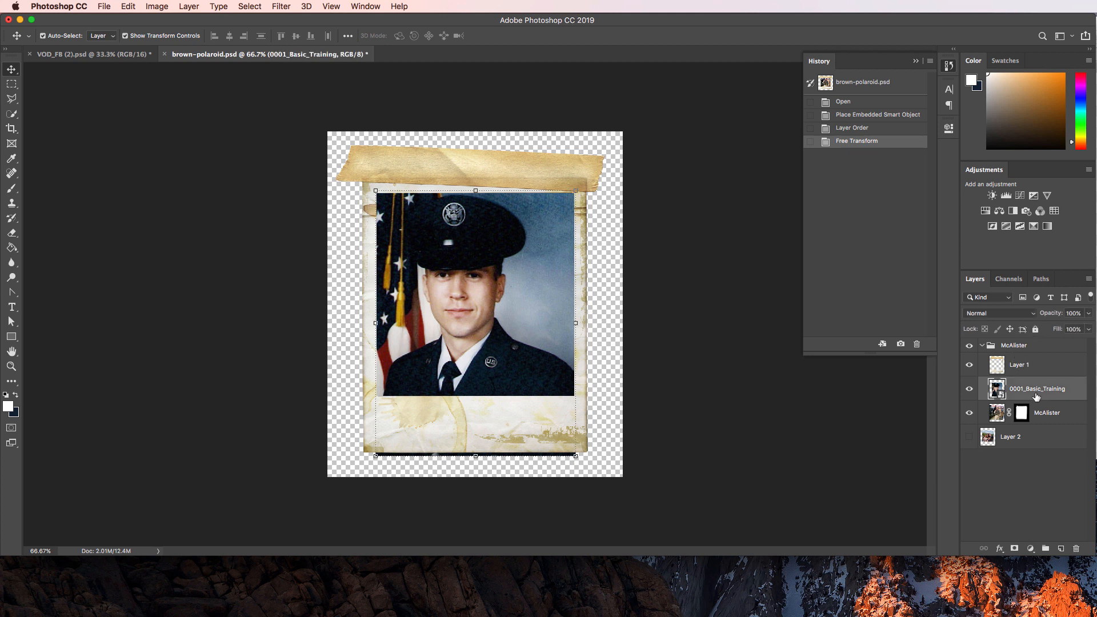
{"action": "left_click_drag", "start_coordinate": [1047, 421], "coordinate": [1076, 545]}
{"action": "left_click", "coordinate": [1033, 422]}
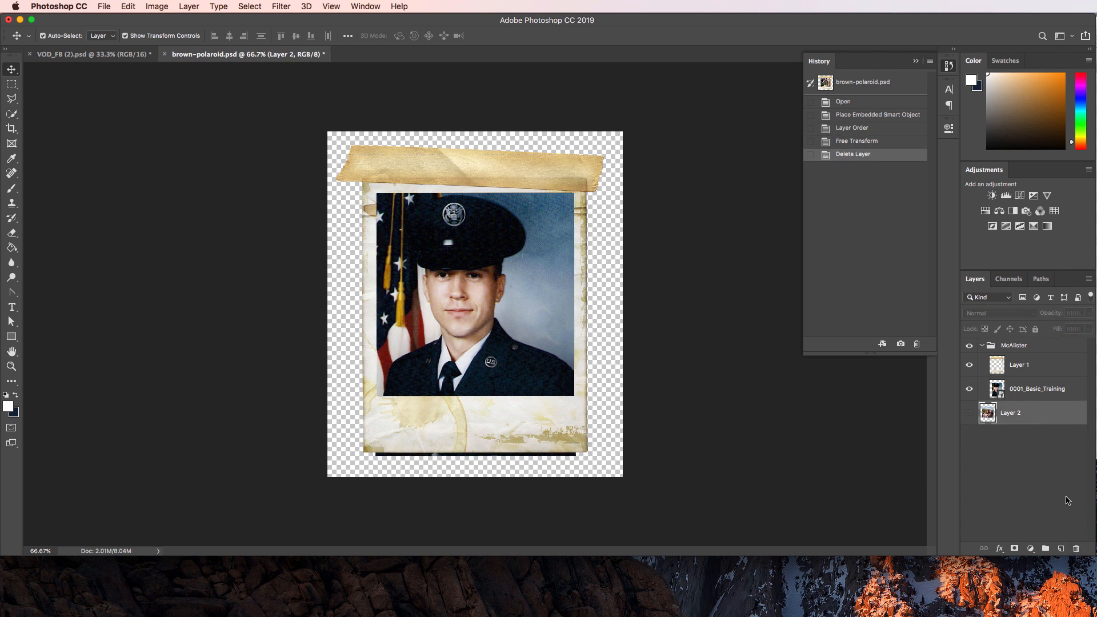
{"action": "left_click", "coordinate": [1076, 549]}
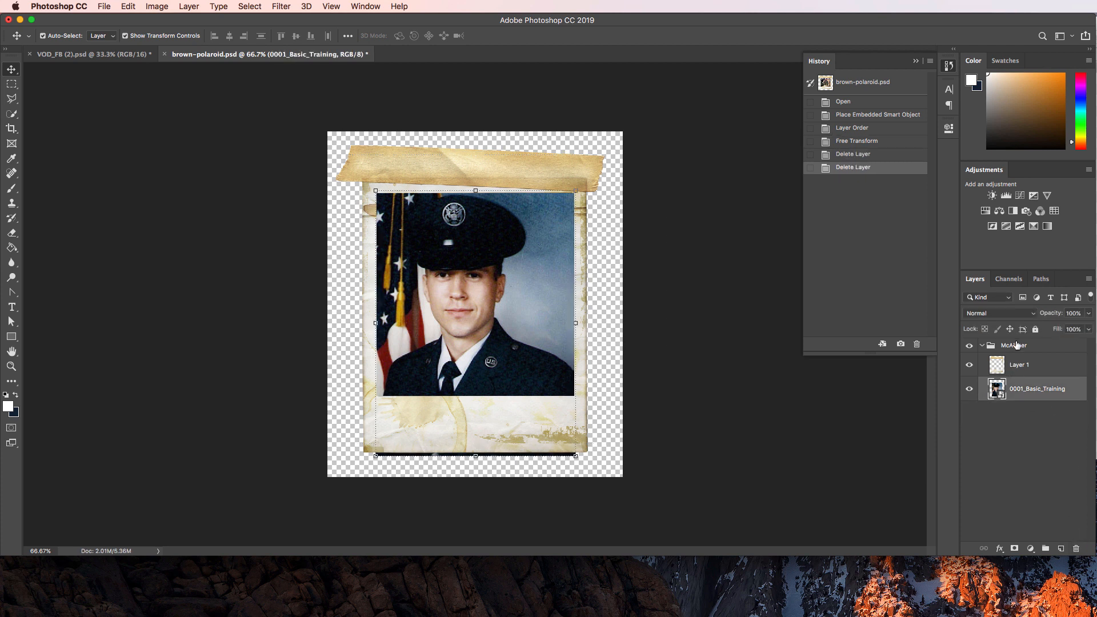
Rename the McAlister group to 'Polaroid' and add a layer mask to 0001_Basic_Training.
{"action": "double_click", "coordinate": [1016, 345]}
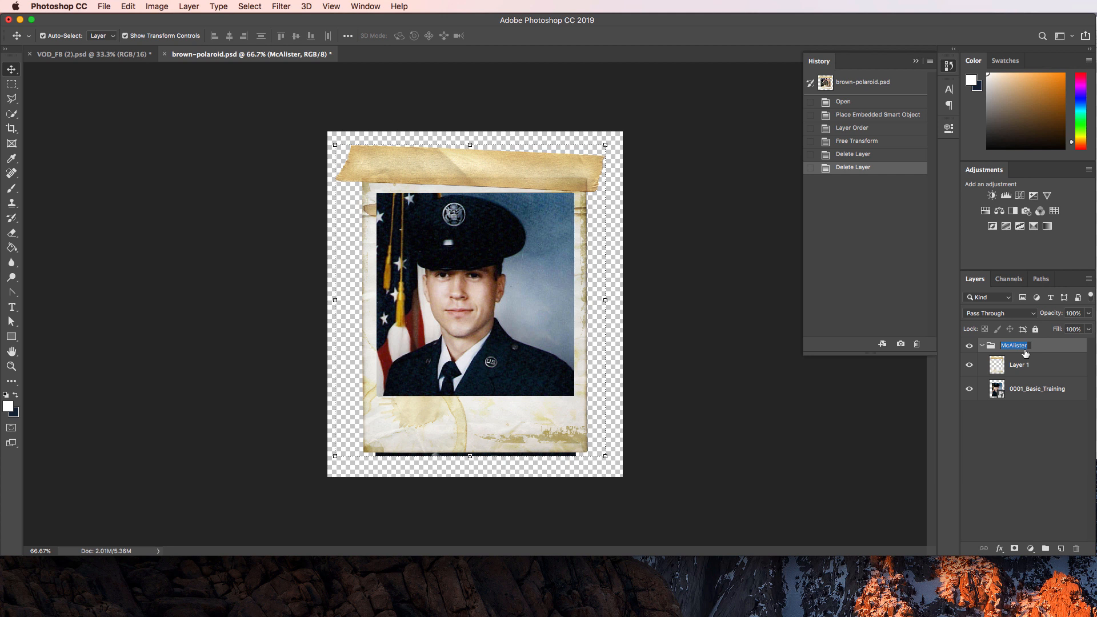
{"action": "type", "text": "Polaroid"}
{"action": "key", "text": "Return"}
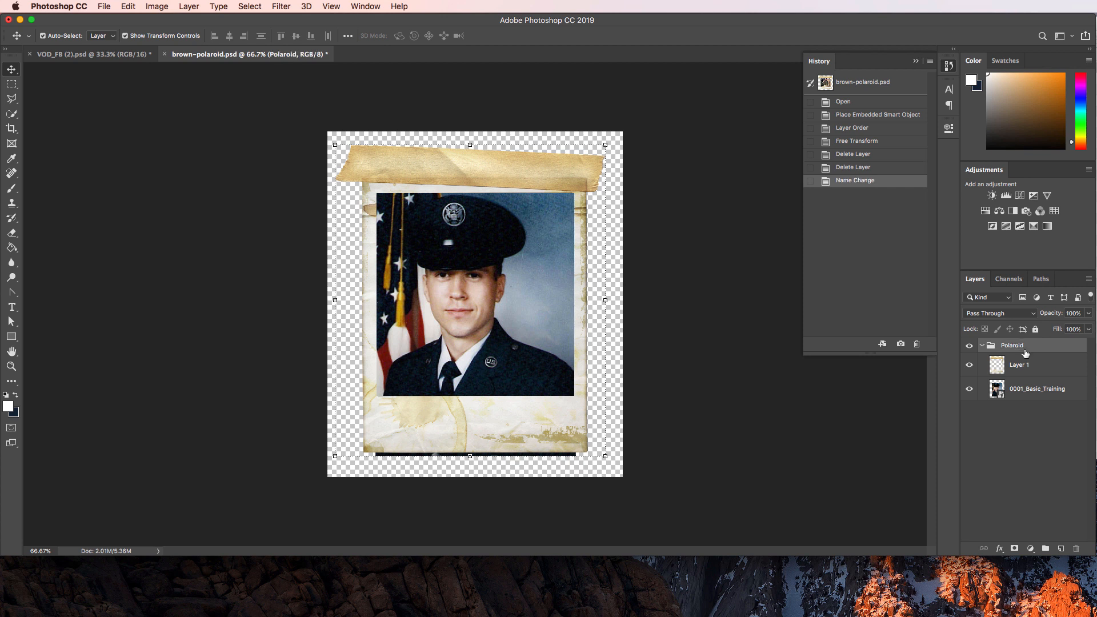
{"action": "left_click", "coordinate": [1055, 505]}
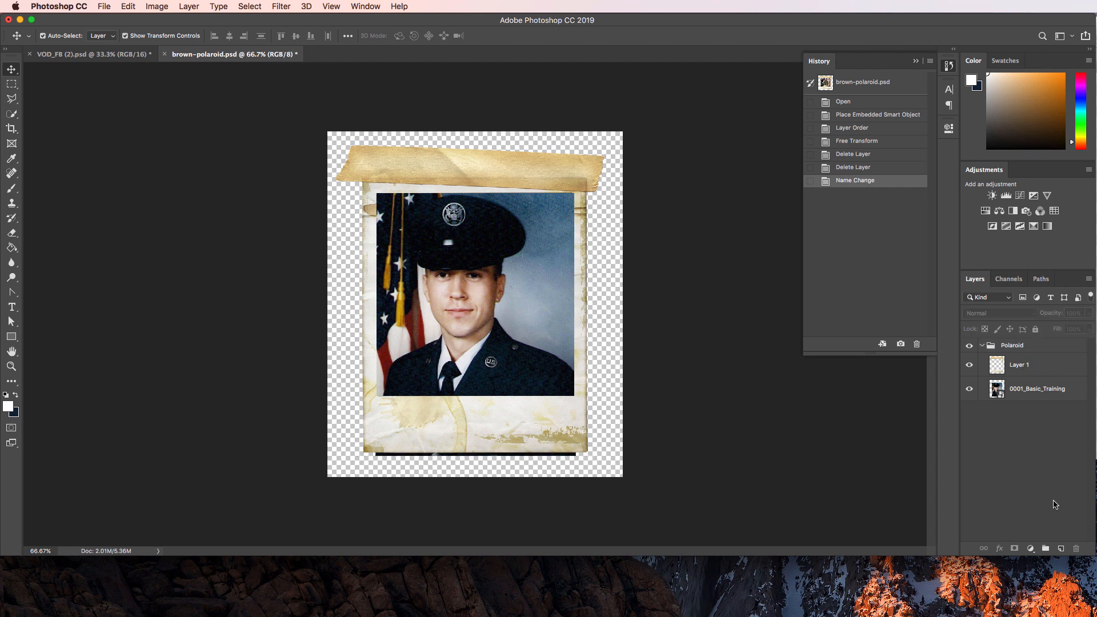
{"action": "left_click", "coordinate": [1024, 399]}
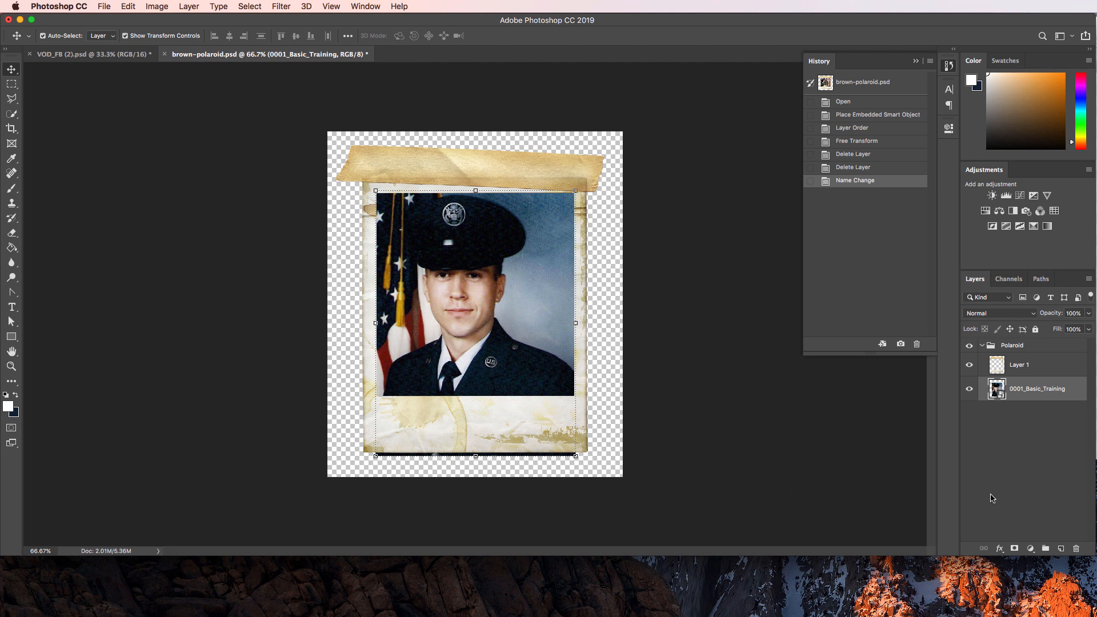
{"action": "left_click", "coordinate": [1014, 549]}
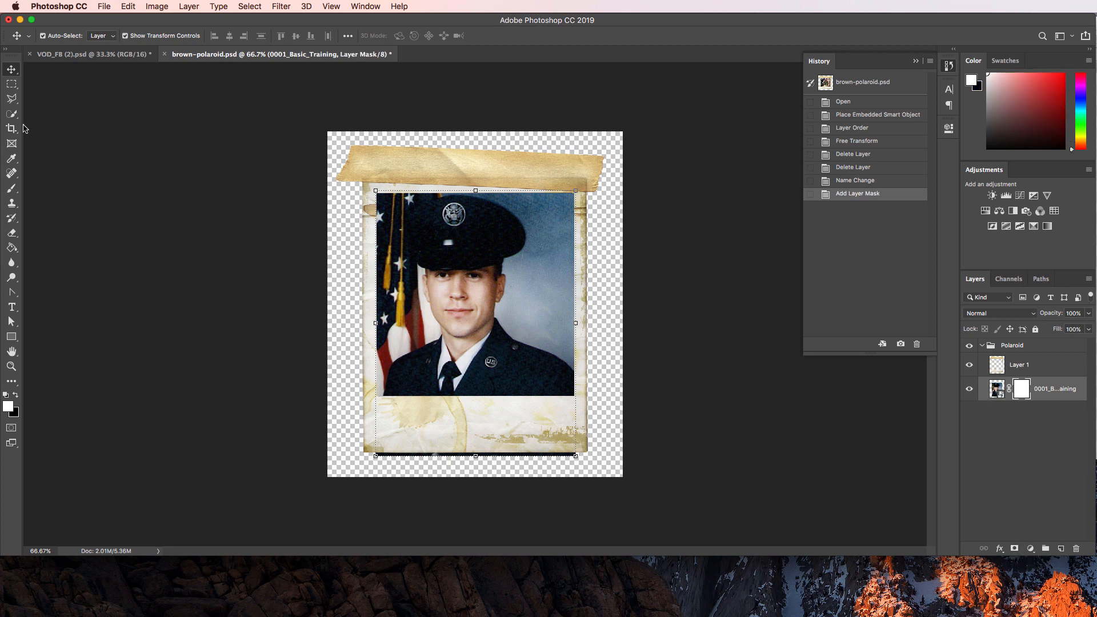
Pick the Brush tool with black (000000) as the foreground colour.
{"action": "left_click", "coordinate": [11, 190]}
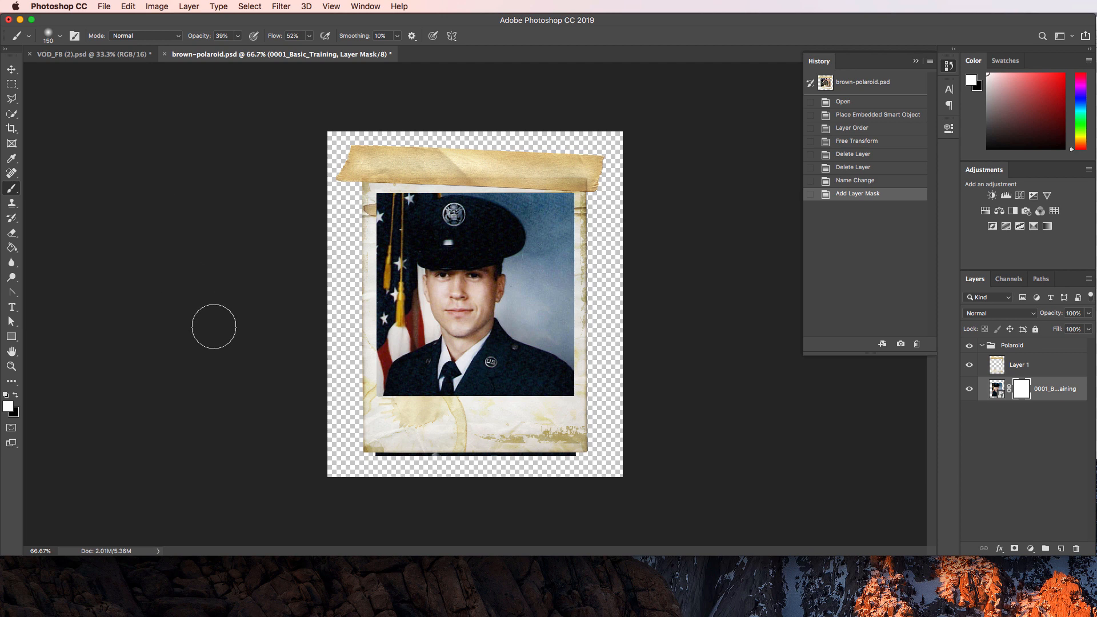
{"action": "left_click", "coordinate": [16, 397]}
{"action": "left_click", "coordinate": [8, 406]}
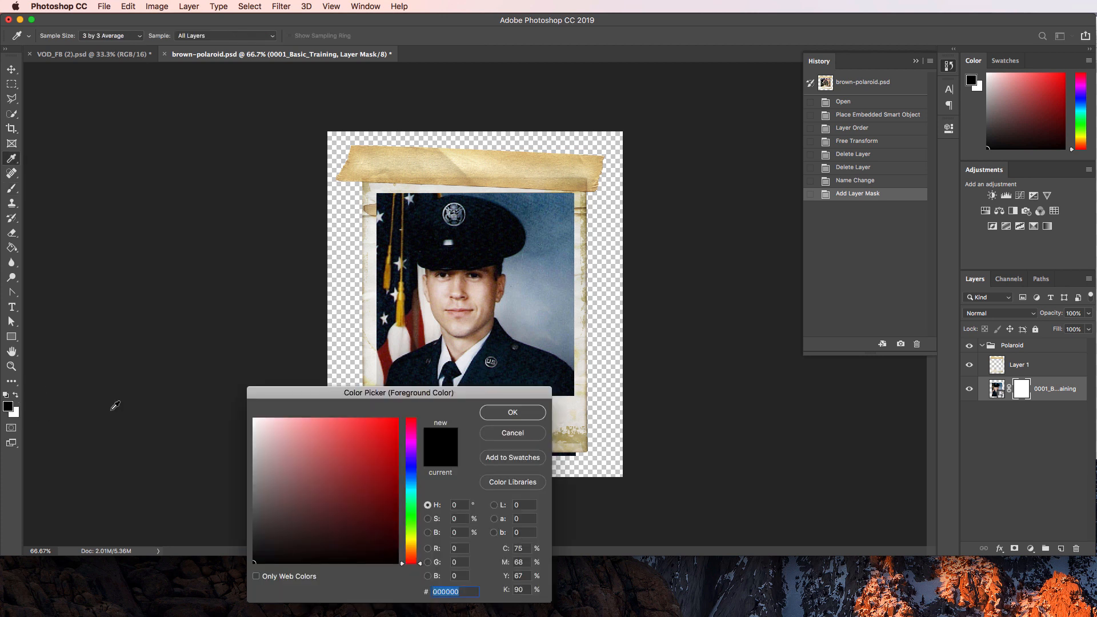
{"action": "left_click", "coordinate": [512, 433]}
{"action": "key", "text": "b"}
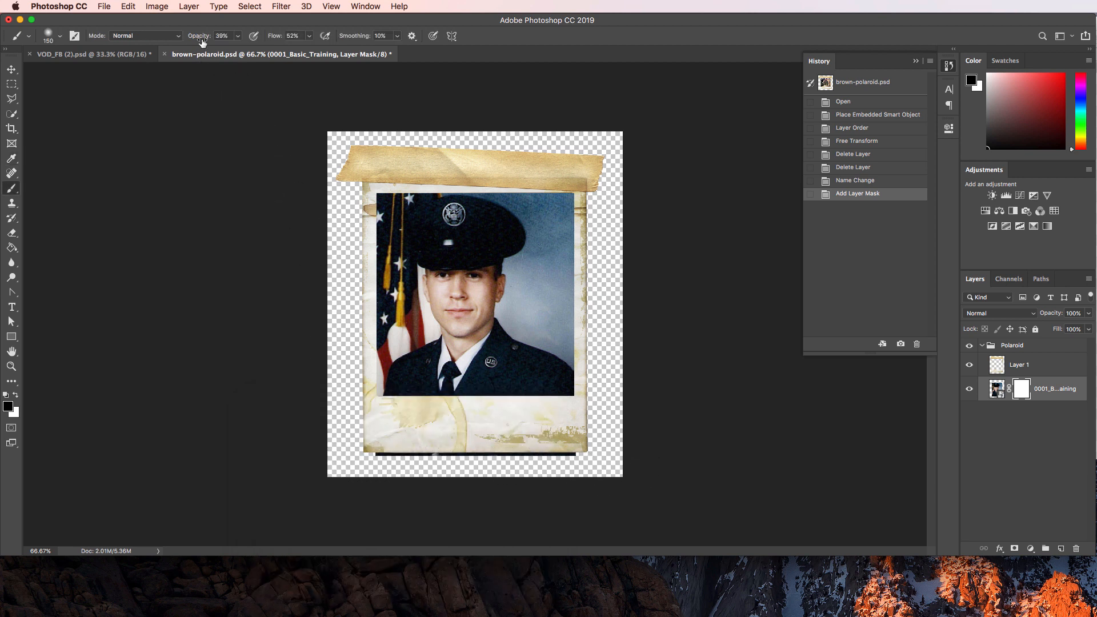
At 100% brush opacity, paint black on the mask to hide the dark strip below the polaroid.
{"action": "left_click_drag", "start_coordinate": [201, 38], "coordinate": [268, 40]}
{"action": "mouse_move", "coordinate": [368, 452]}
{"action": "left_mouse_down"}
{"action": "mouse_move", "coordinate": [590, 462]}
{"action": "mouse_move", "coordinate": [344, 458]}
{"action": "mouse_move", "coordinate": [609, 459]}
{"action": "mouse_move", "coordinate": [343, 459]}
{"action": "mouse_move", "coordinate": [605, 456]}
{"action": "mouse_move", "coordinate": [512, 457]}
{"action": "left_mouse_up"}
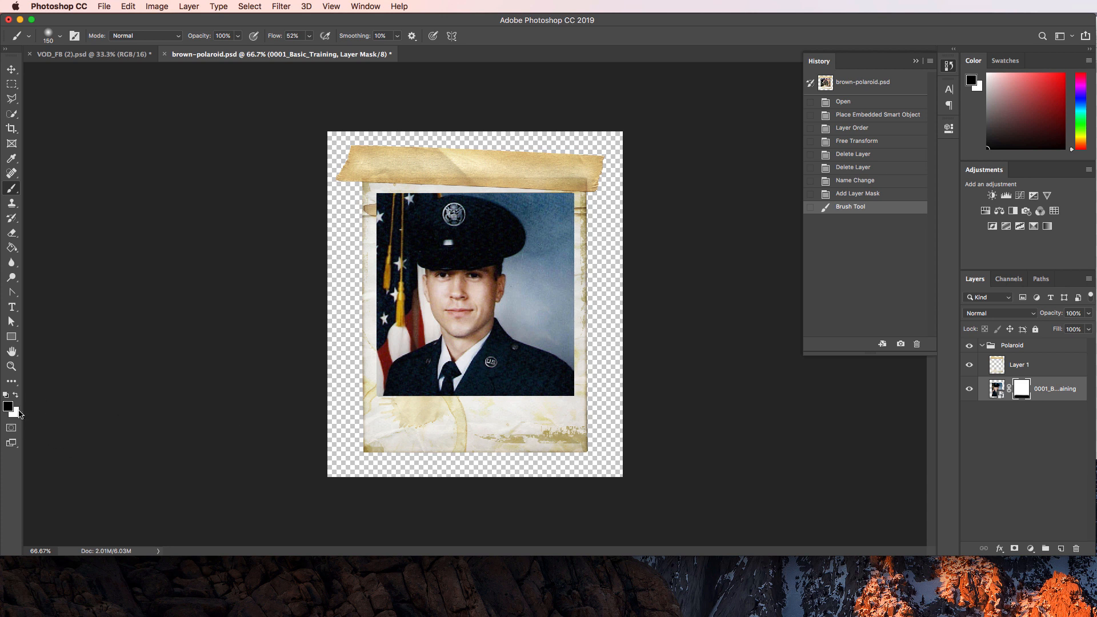
{"action": "left_click", "coordinate": [15, 395]}
{"action": "mouse_move", "coordinate": [404, 448]}
{"action": "left_mouse_down"}
{"action": "mouse_move", "coordinate": [379, 457]}
{"action": "mouse_move", "coordinate": [612, 458]}
{"action": "mouse_move", "coordinate": [349, 454]}
{"action": "left_mouse_up"}
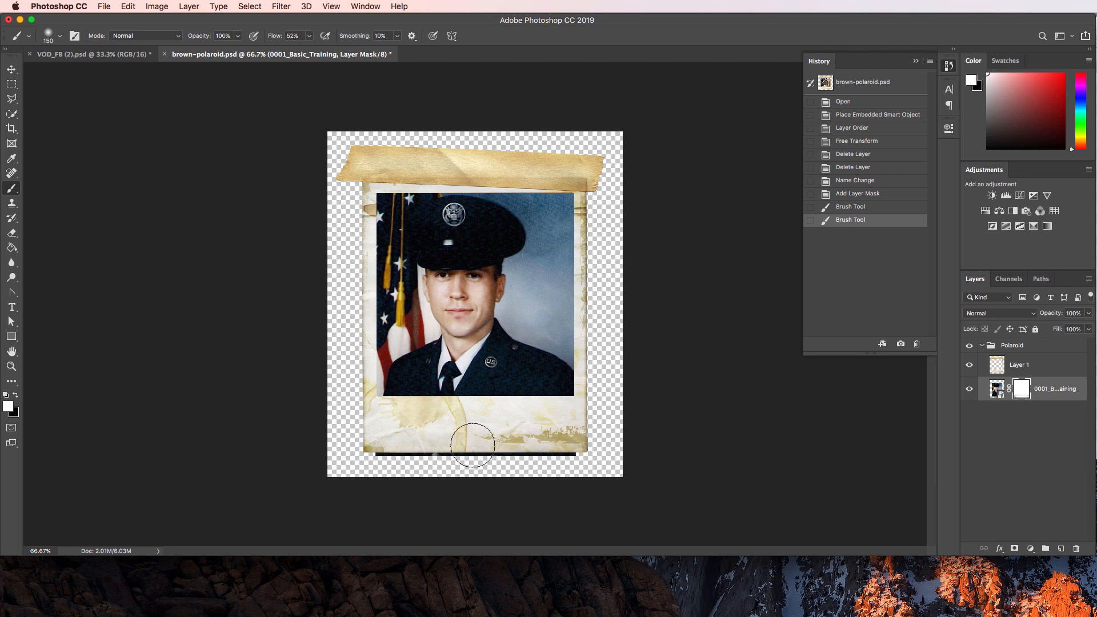
{"action": "key", "text": "x"}
{"action": "key", "text": "x"}
{"action": "key", "text": "x"}
{"action": "key", "text": "x"}
{"action": "key", "text": "x"}
{"action": "key", "text": "x"}
{"action": "key", "text": "x"}
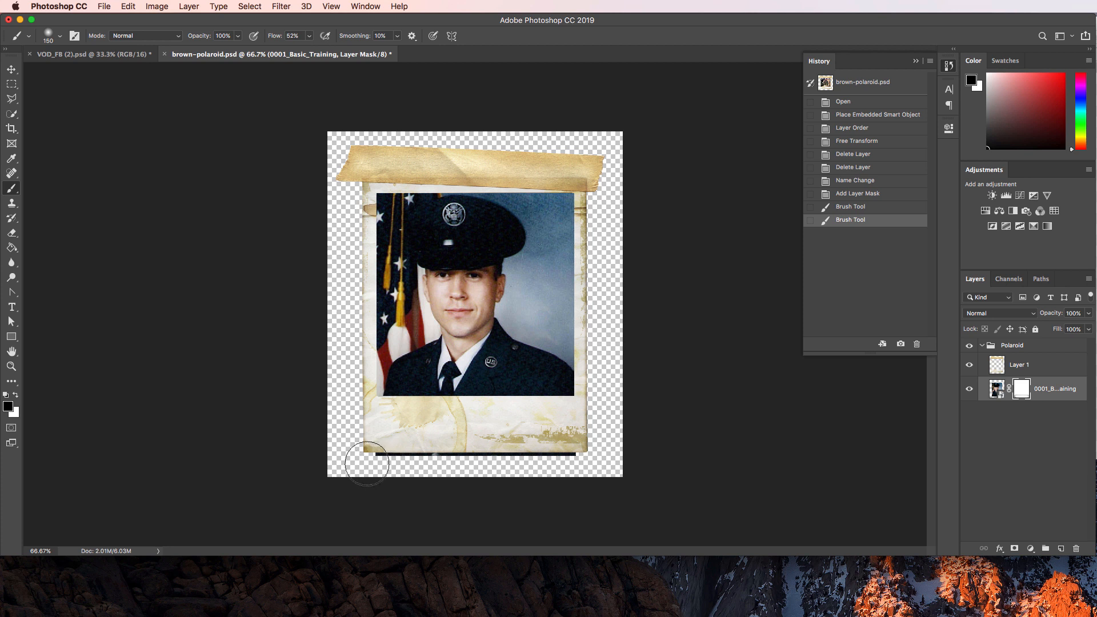
{"action": "mouse_move", "coordinate": [374, 463]}
{"action": "left_mouse_down"}
{"action": "mouse_move", "coordinate": [601, 458]}
{"action": "mouse_move", "coordinate": [378, 466]}
{"action": "left_mouse_up"}
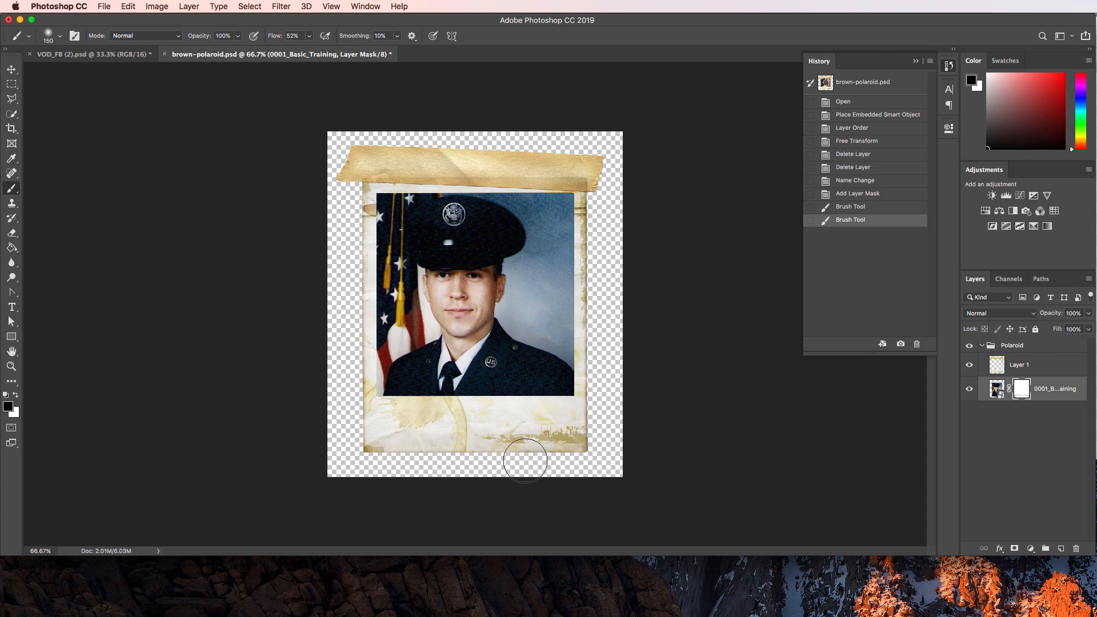
{"action": "left_click_drag", "start_coordinate": [524, 460], "coordinate": [583, 459]}
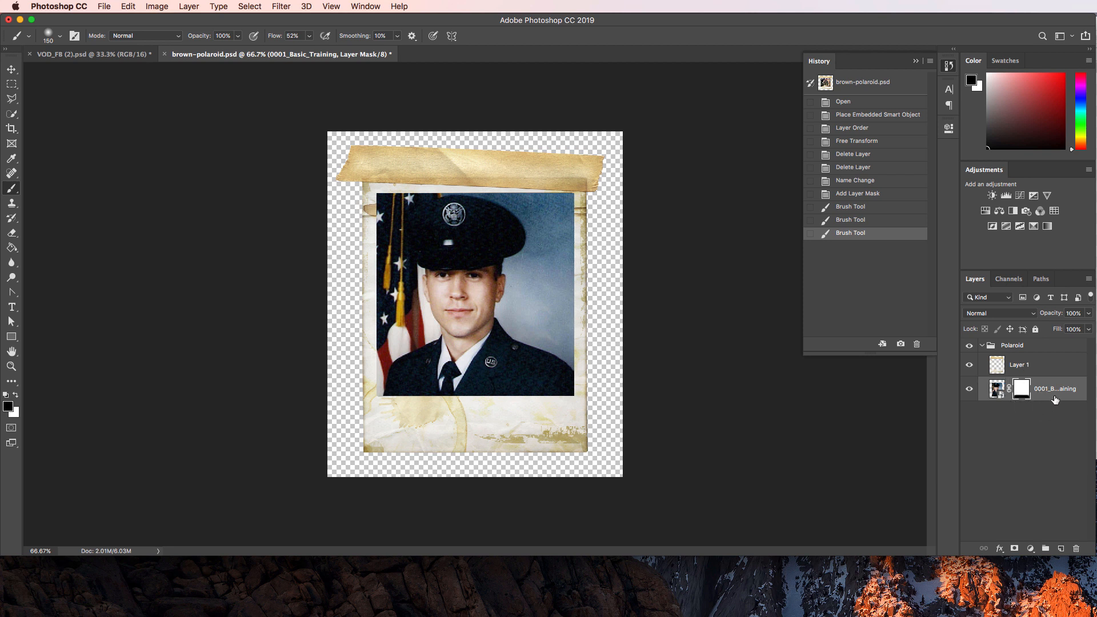
Test-mask the soldier's face, then paint white with a larger brush to fully restore it.
{"action": "left_click", "coordinate": [571, 456]}
{"action": "mouse_move", "coordinate": [475, 278]}
{"action": "left_mouse_down"}
{"action": "mouse_move", "coordinate": [434, 275]}
{"action": "mouse_move", "coordinate": [408, 288]}
{"action": "mouse_move", "coordinate": [437, 325]}
{"action": "mouse_move", "coordinate": [491, 322]}
{"action": "mouse_move", "coordinate": [499, 300]}
{"action": "left_mouse_up"}
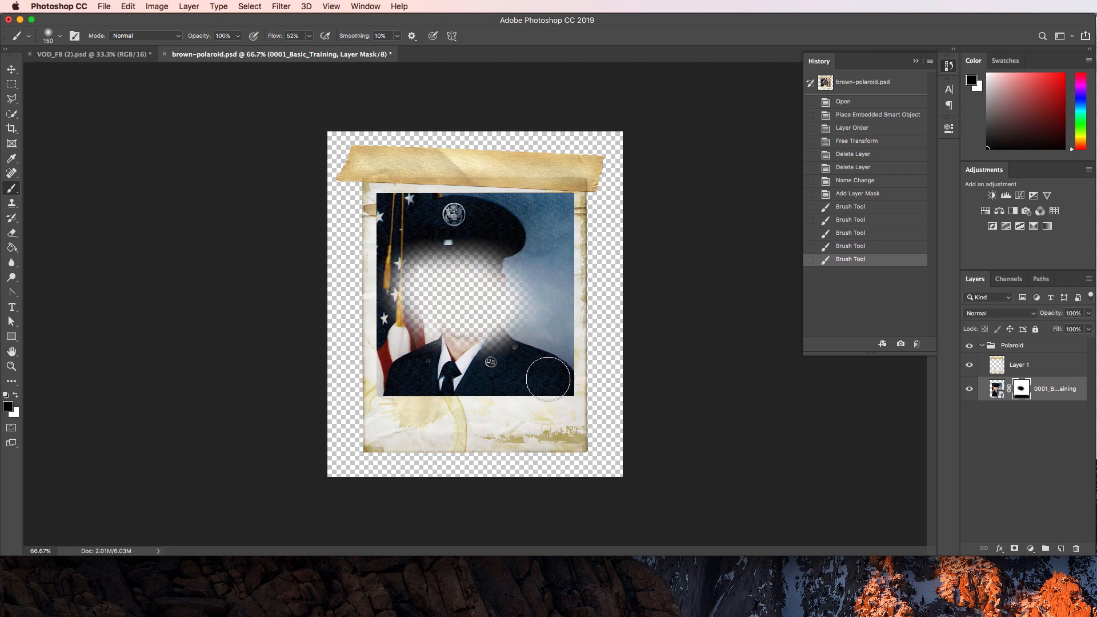
{"action": "key", "text": "x"}
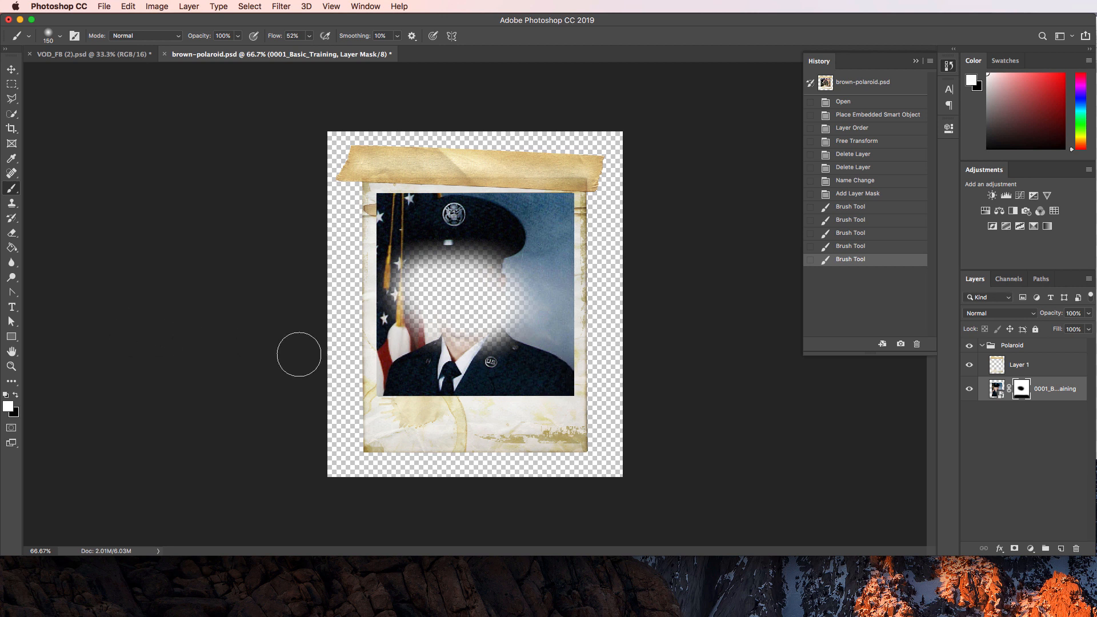
{"action": "mouse_move", "coordinate": [425, 264]}
{"action": "left_mouse_down"}
{"action": "mouse_move", "coordinate": [398, 304]}
{"action": "mouse_move", "coordinate": [502, 313]}
{"action": "mouse_move", "coordinate": [446, 263]}
{"action": "mouse_move", "coordinate": [454, 310]}
{"action": "mouse_move", "coordinate": [459, 262]}
{"action": "mouse_move", "coordinate": [327, 278]}
{"action": "mouse_move", "coordinate": [349, 273]}
{"action": "mouse_move", "coordinate": [241, 259]}
{"action": "mouse_move", "coordinate": [331, 290]}
{"action": "mouse_move", "coordinate": [620, 338]}
{"action": "left_mouse_up"}
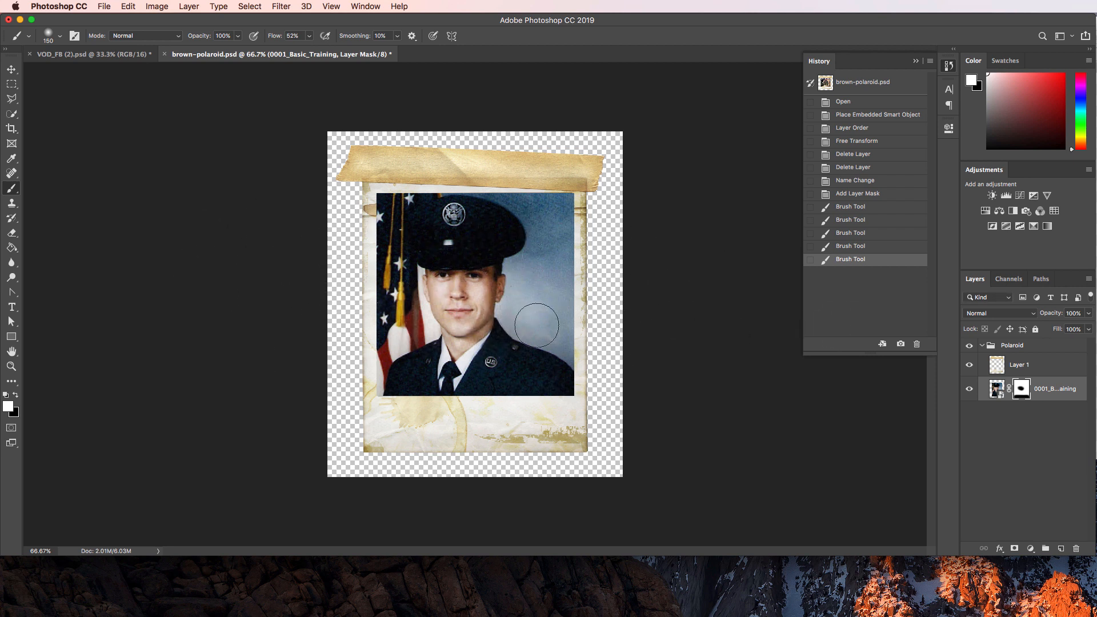
{"action": "mouse_move", "coordinate": [536, 325]}
{"action": "left_mouse_down"}
{"action": "mouse_move", "coordinate": [517, 370]}
{"action": "mouse_move", "coordinate": [577, 368]}
{"action": "left_mouse_up"}
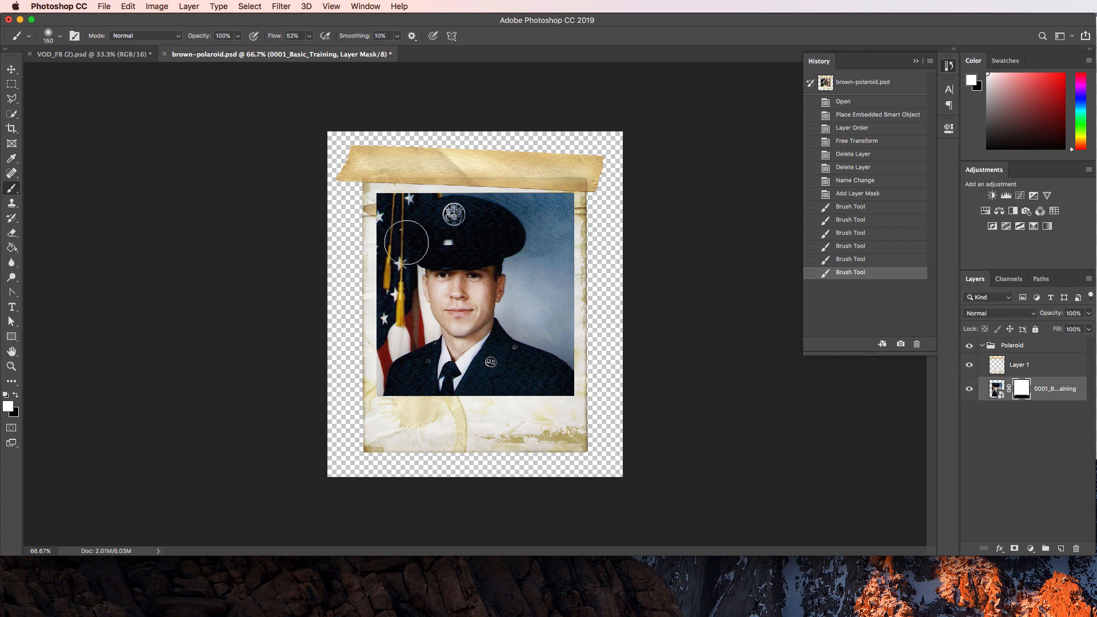
{"action": "left_click_drag", "start_coordinate": [410, 243], "coordinate": [484, 260]}
{"action": "key", "text": "bracketright"}
{"action": "key", "text": "bracketright"}
{"action": "key", "text": "bracketright"}
{"action": "key", "text": "bracketright"}
{"action": "key", "text": "bracketright"}
{"action": "key", "text": "bracketright"}
{"action": "key", "text": "bracketright"}
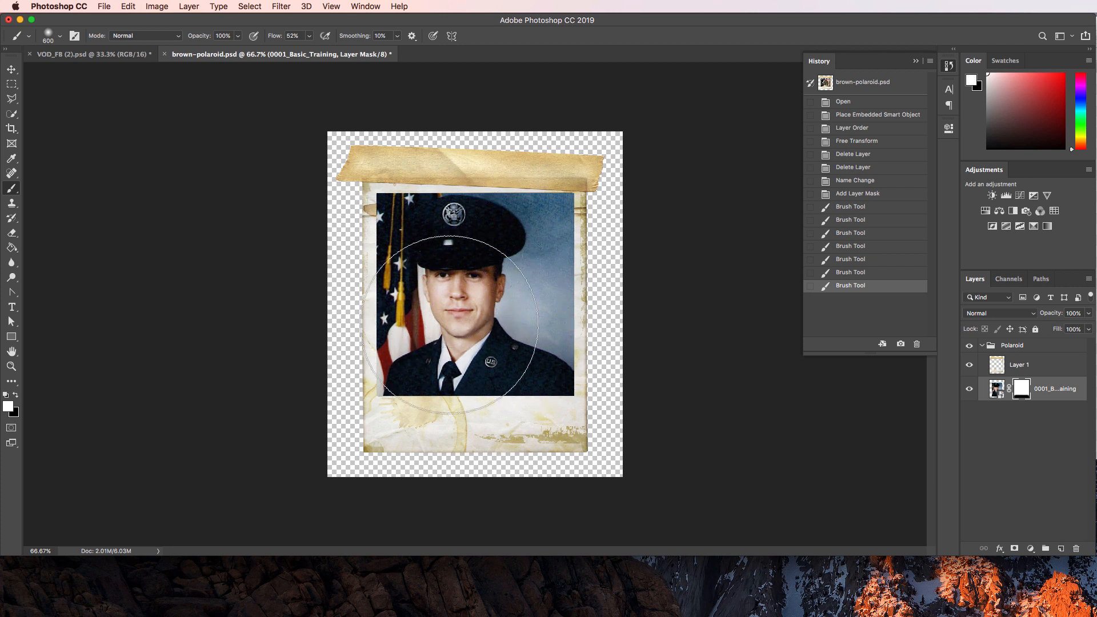
{"action": "left_click_drag", "start_coordinate": [532, 297], "coordinate": [623, 267]}
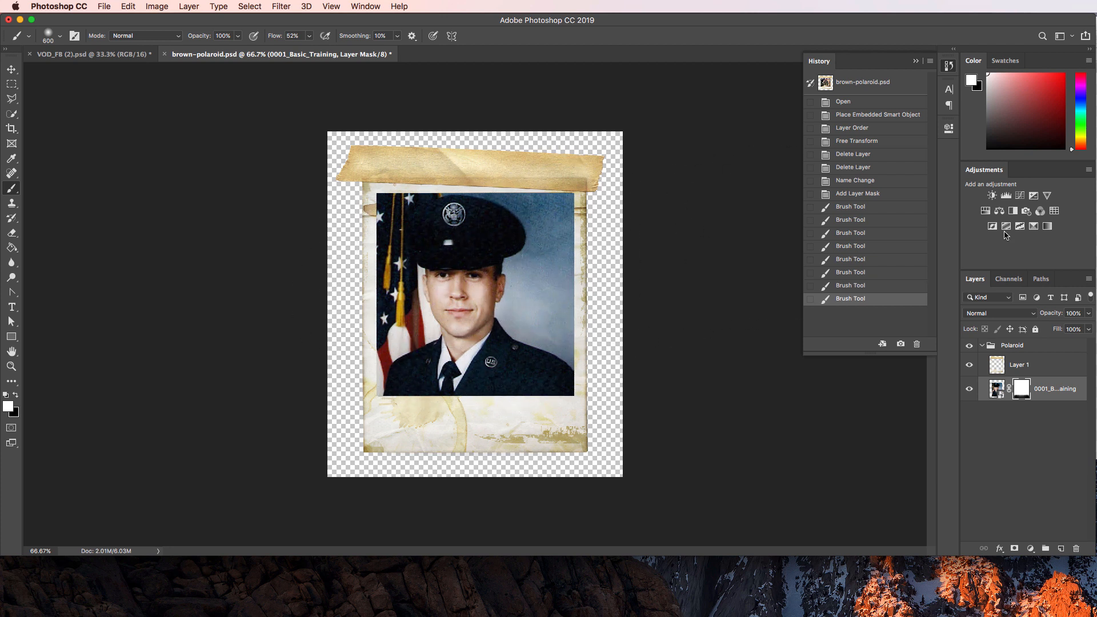
Duplicate the collapsed Polaroid group into VOD_FB (2).psd as 'Polaroid' and view that banner.
{"action": "left_click", "coordinate": [1031, 437]}
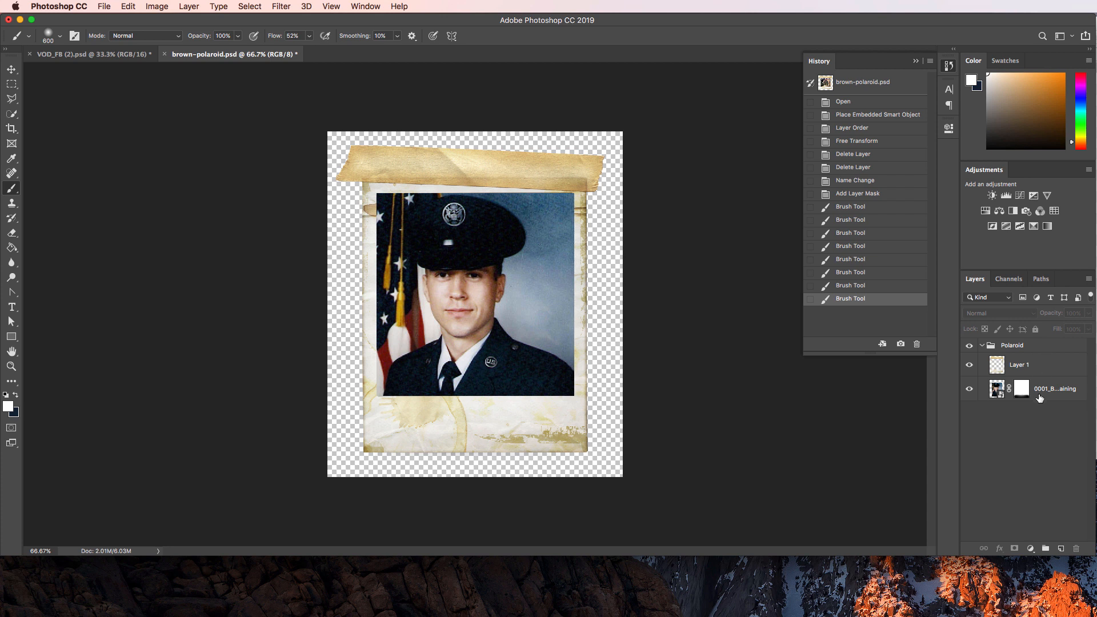
{"action": "left_click", "coordinate": [1039, 398]}
{"action": "left_click", "coordinate": [1040, 349]}
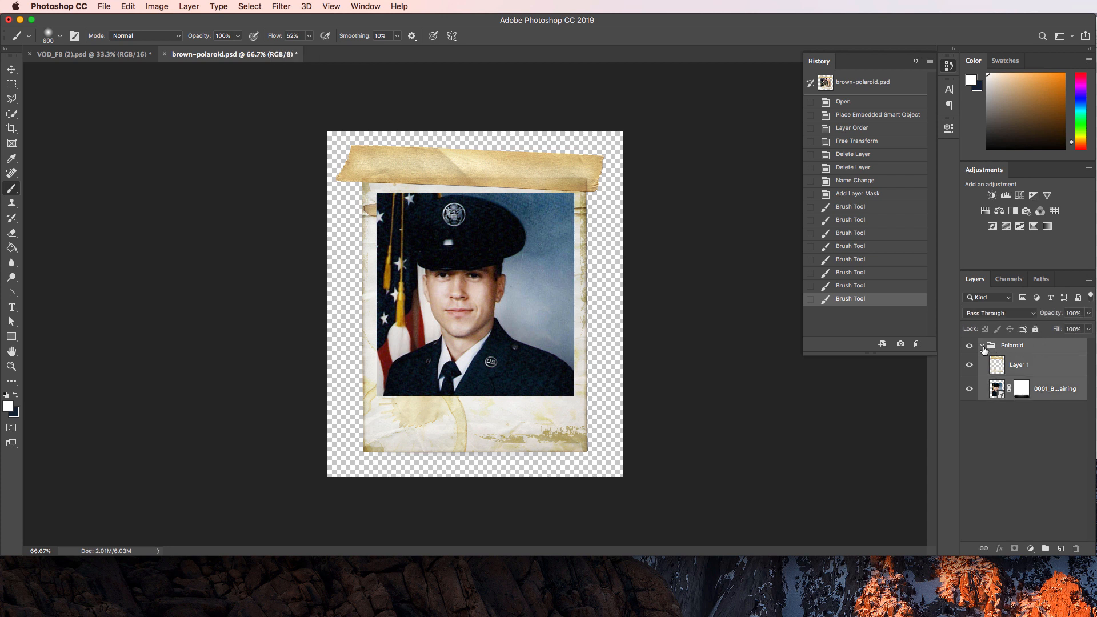
{"action": "left_click", "coordinate": [982, 346]}
{"action": "right_click", "coordinate": [1026, 349]}
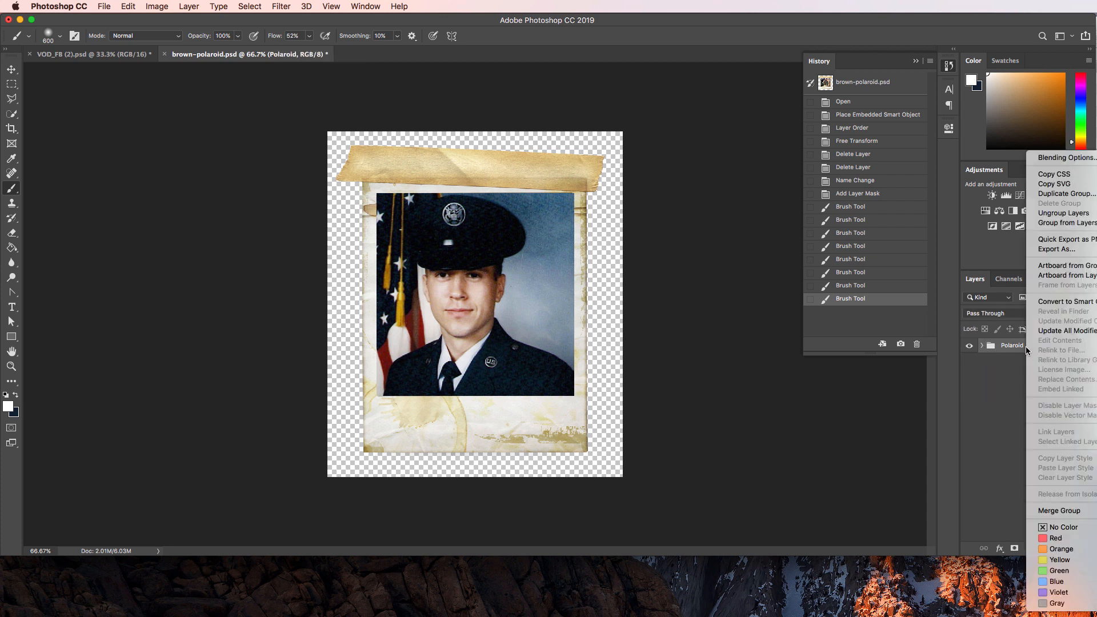
{"action": "left_click", "coordinate": [1066, 194]}
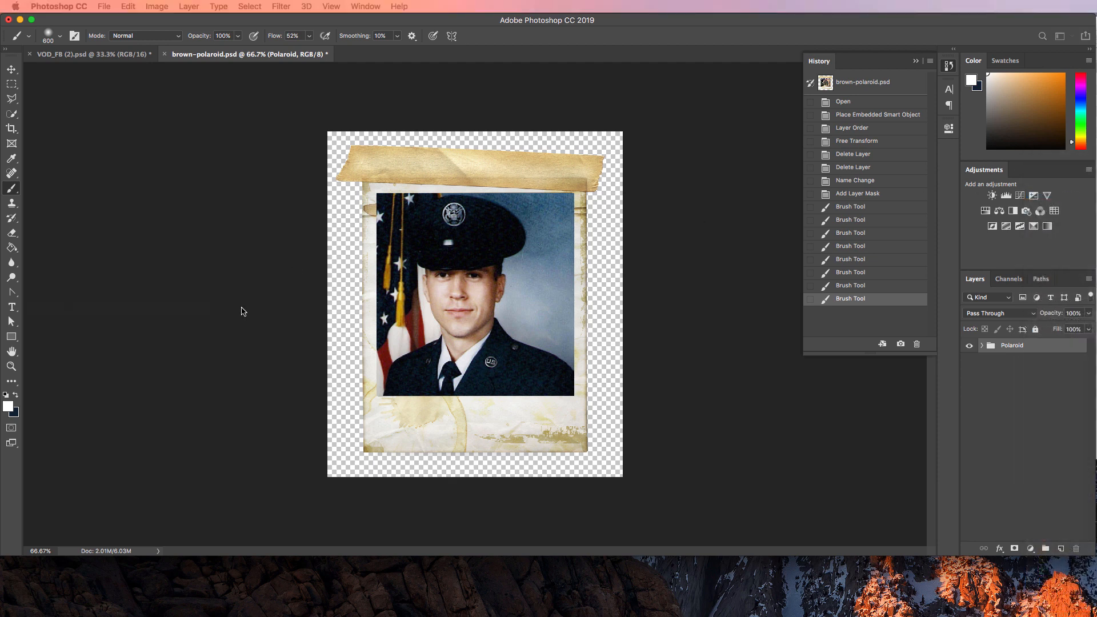
{"action": "left_click", "coordinate": [471, 359]}
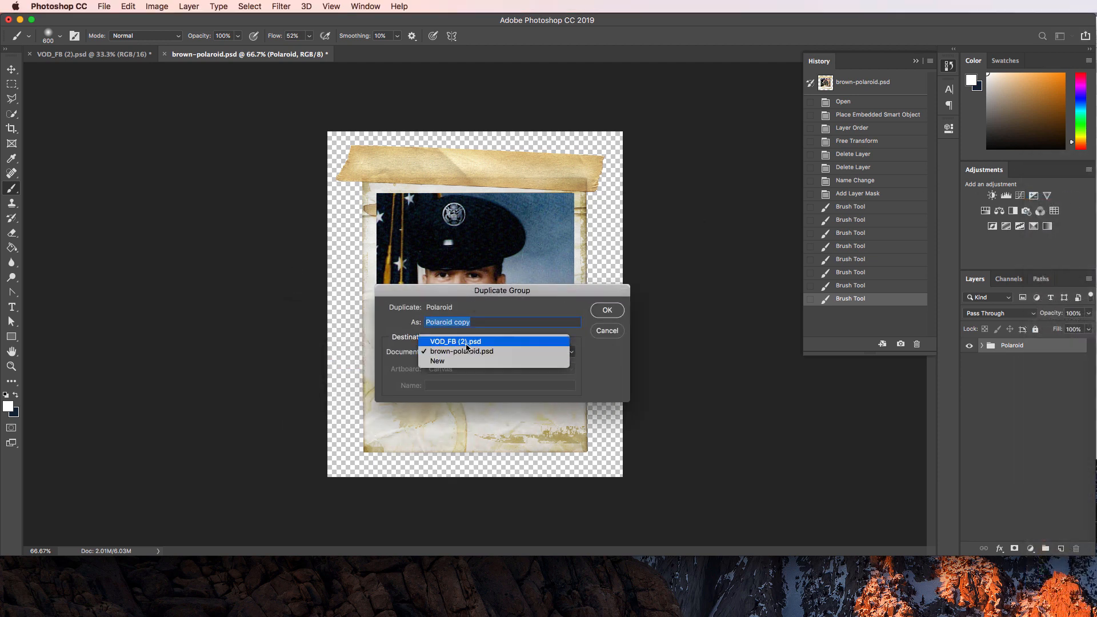
{"action": "left_click", "coordinate": [466, 342]}
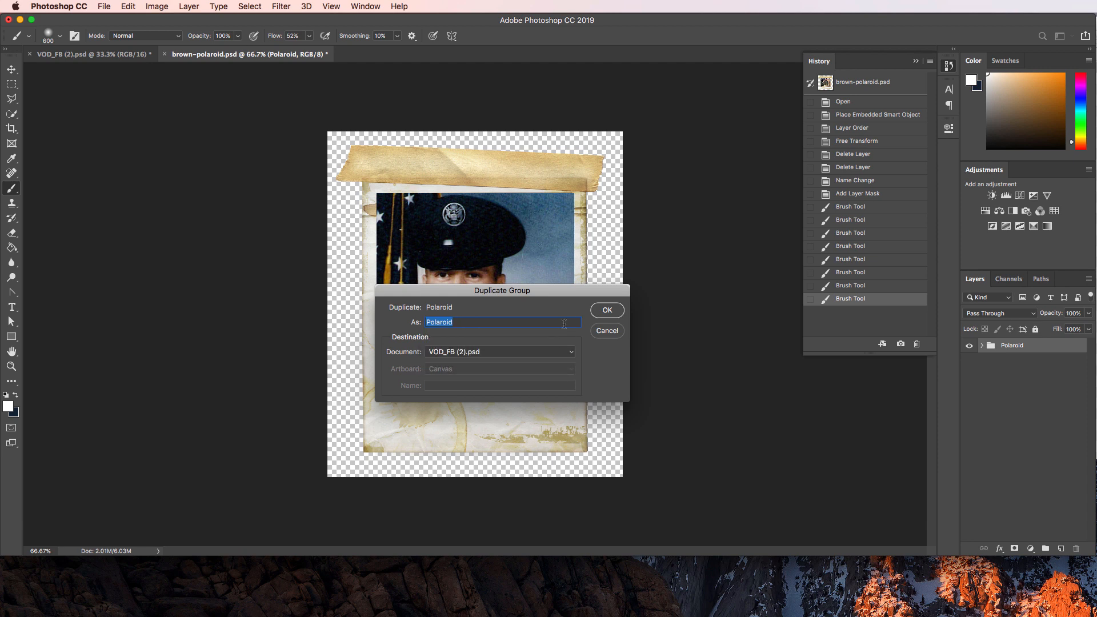
{"action": "left_click", "coordinate": [608, 310]}
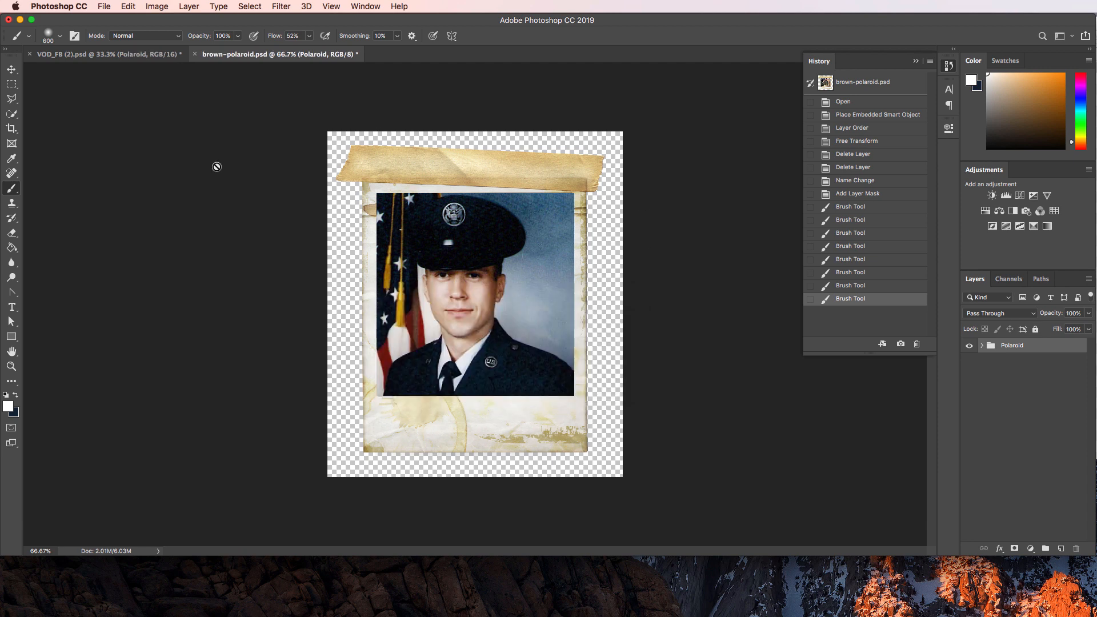
{"action": "left_click", "coordinate": [128, 59]}
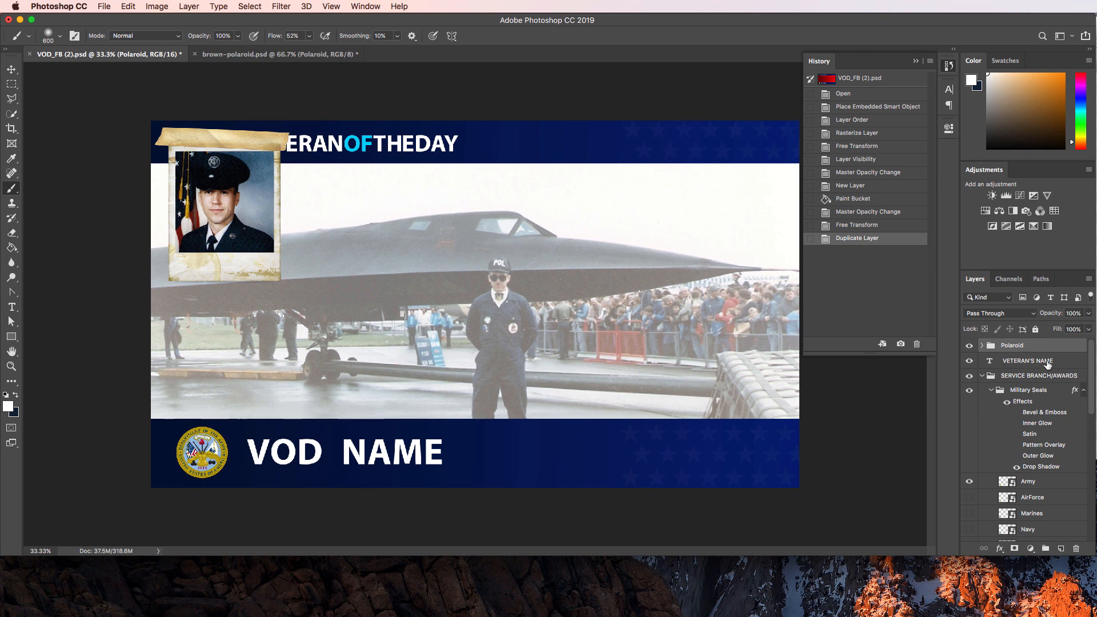
Save the banner, then open Save As and browse to the Downloads > Ackerman folder.
{"action": "left_click", "coordinate": [111, 9]}
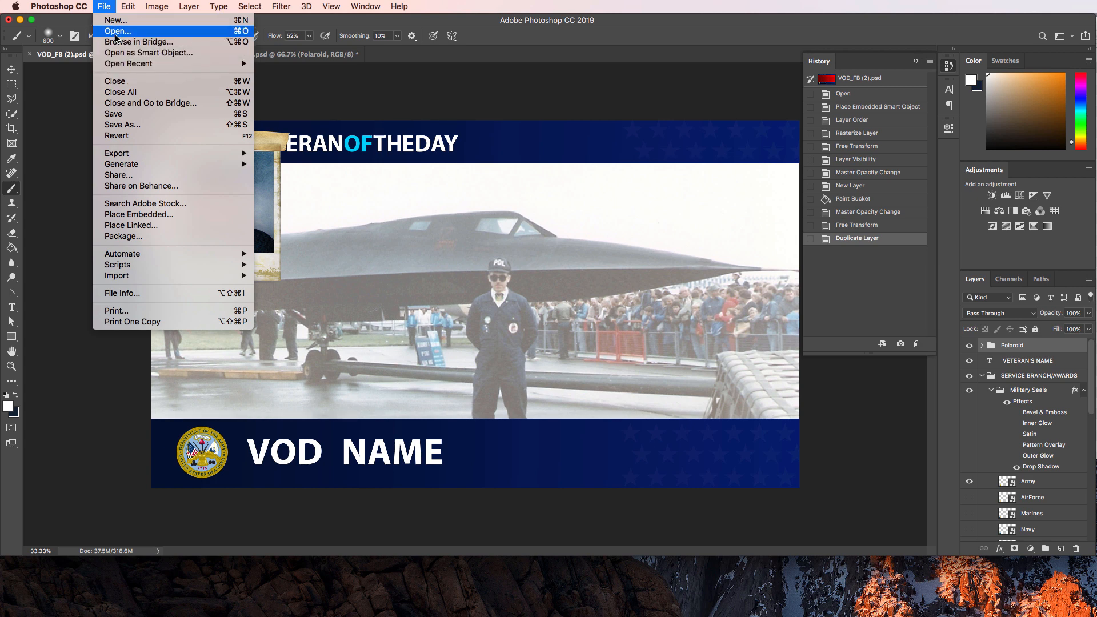
{"action": "left_click", "coordinate": [113, 114]}
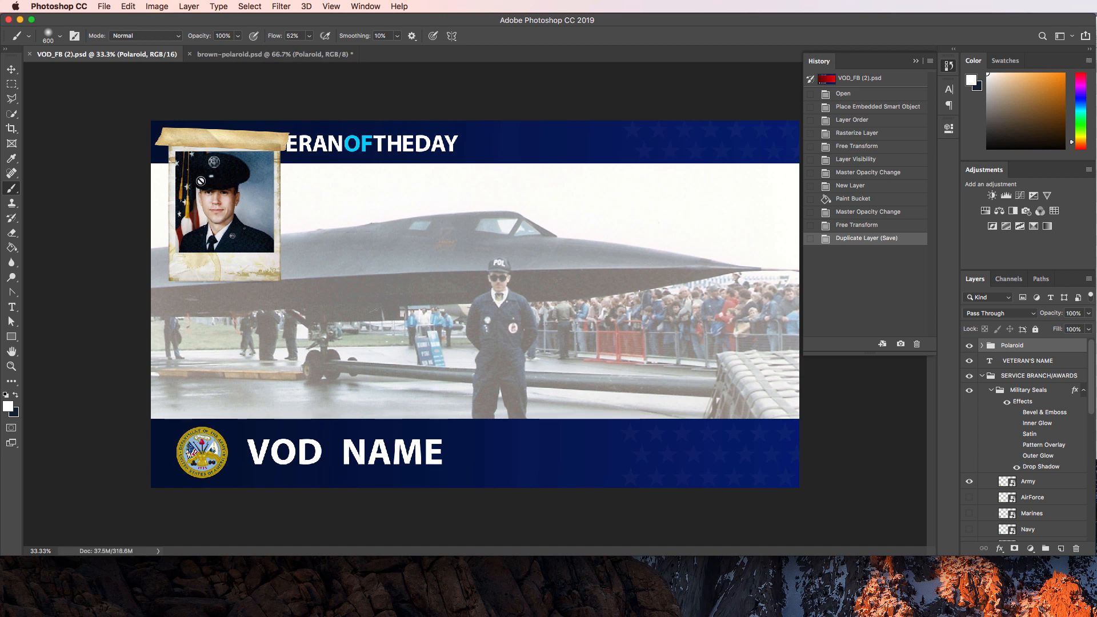
{"action": "left_click", "coordinate": [104, 7]}
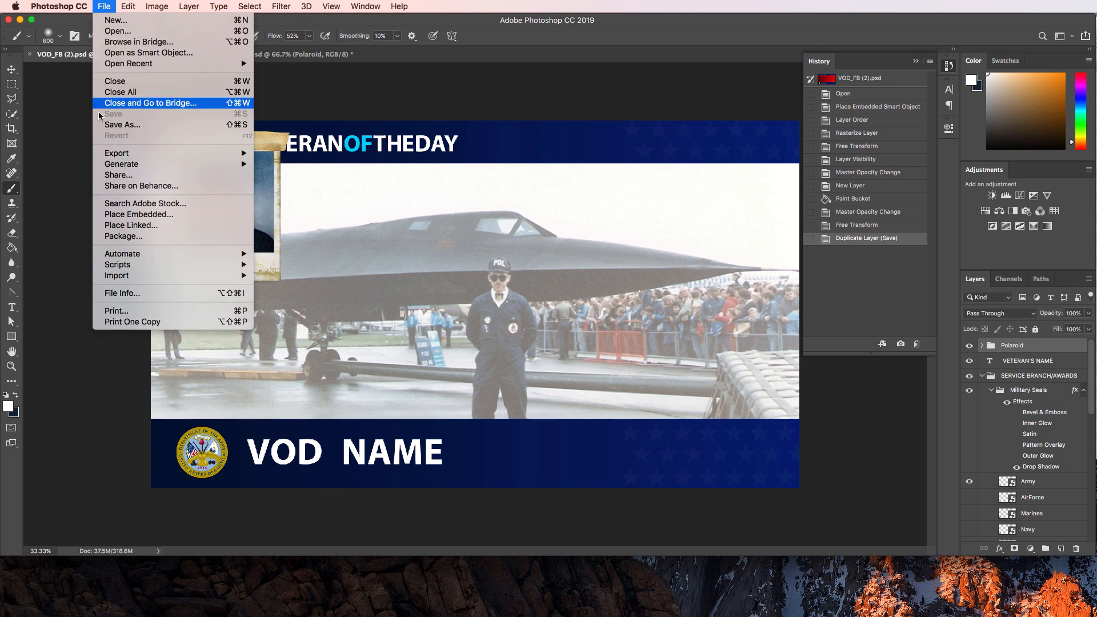
{"action": "left_click", "coordinate": [107, 126]}
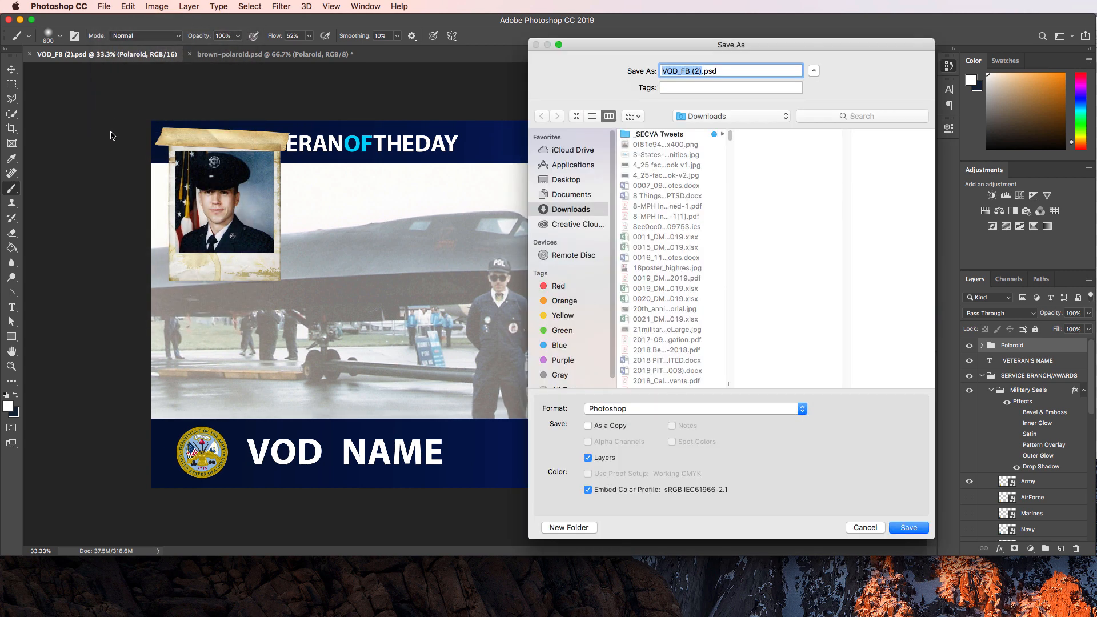
{"action": "left_click", "coordinate": [663, 135]}
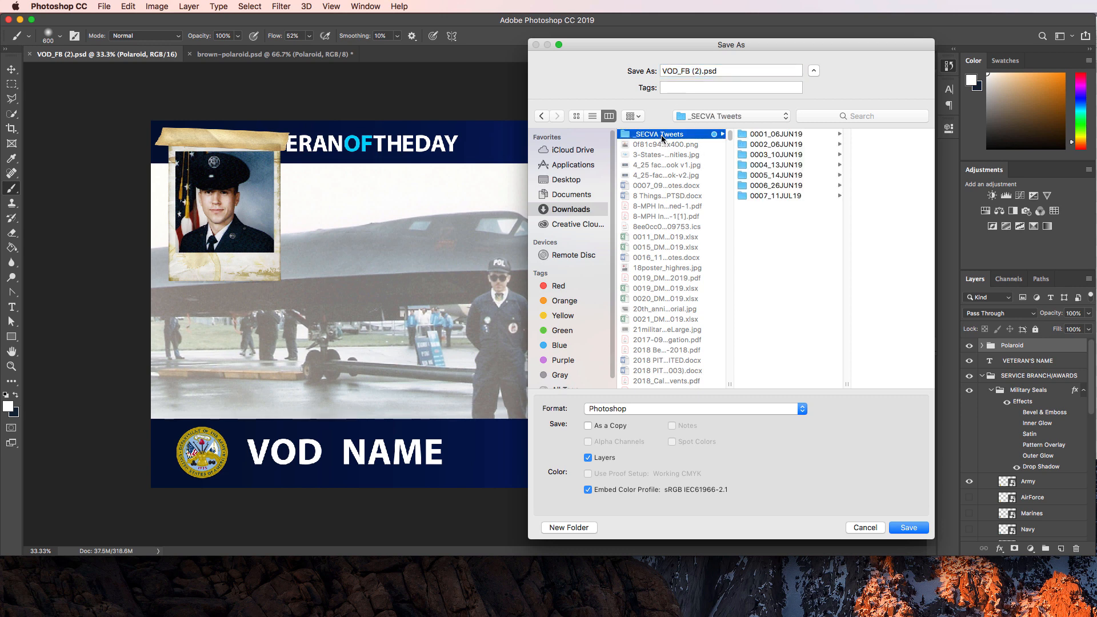
{"action": "key", "text": "Right"}
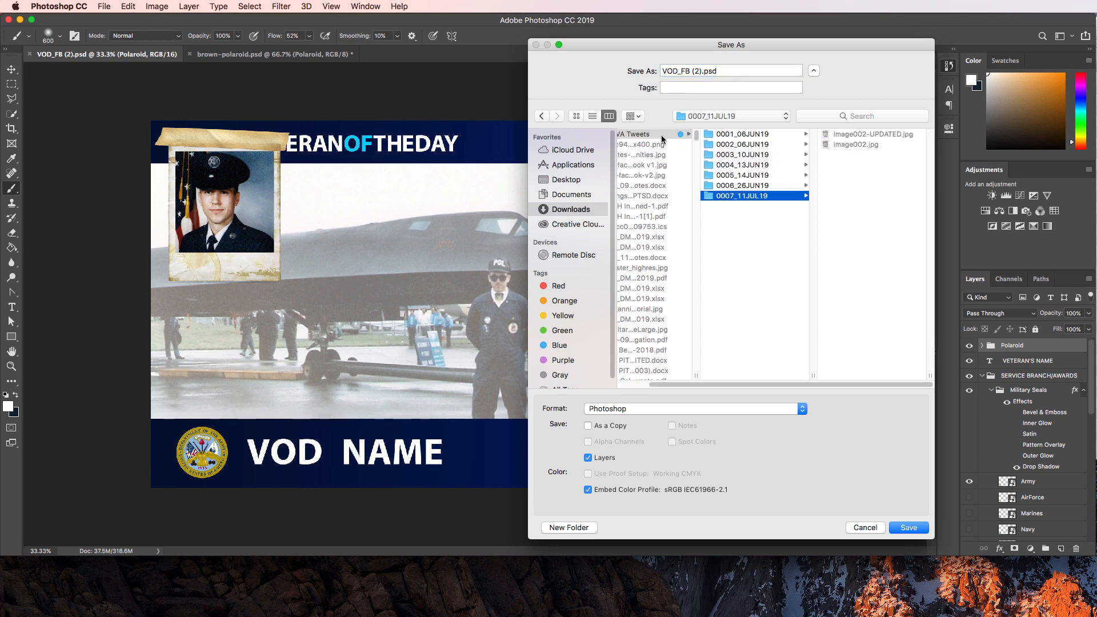
{"action": "left_click", "coordinate": [663, 140]}
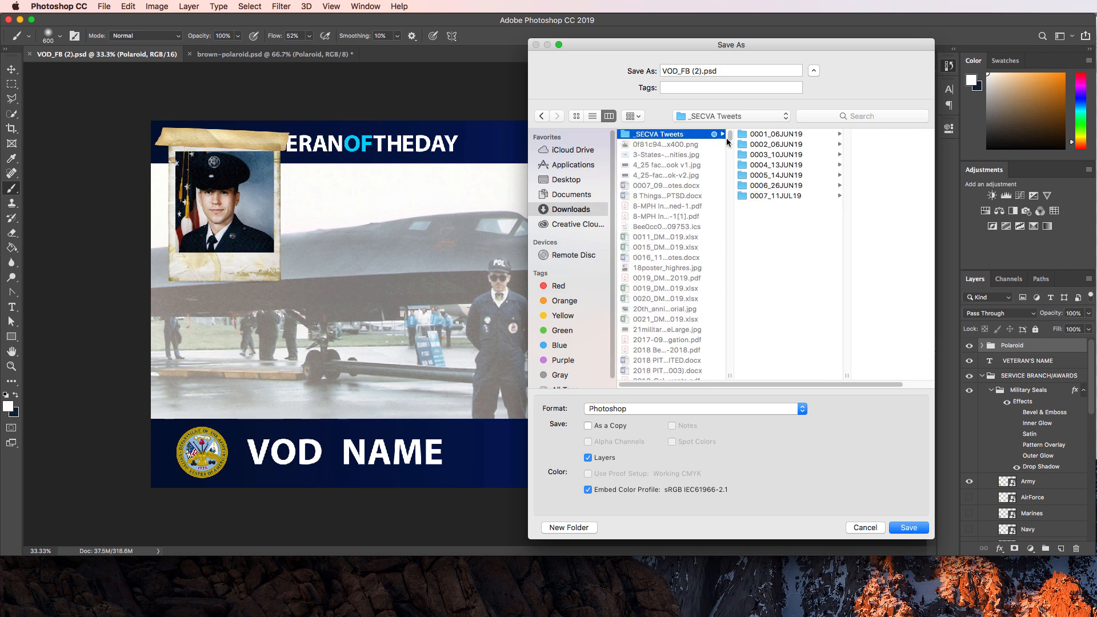
{"action": "left_click_drag", "start_coordinate": [730, 137], "coordinate": [732, 140]}
{"action": "scroll", "coordinate": [706, 185], "scroll_direction": "down", "scroll_amount": 10}
{"action": "scroll", "coordinate": [706, 189], "scroll_direction": "up", "scroll_amount": 5}
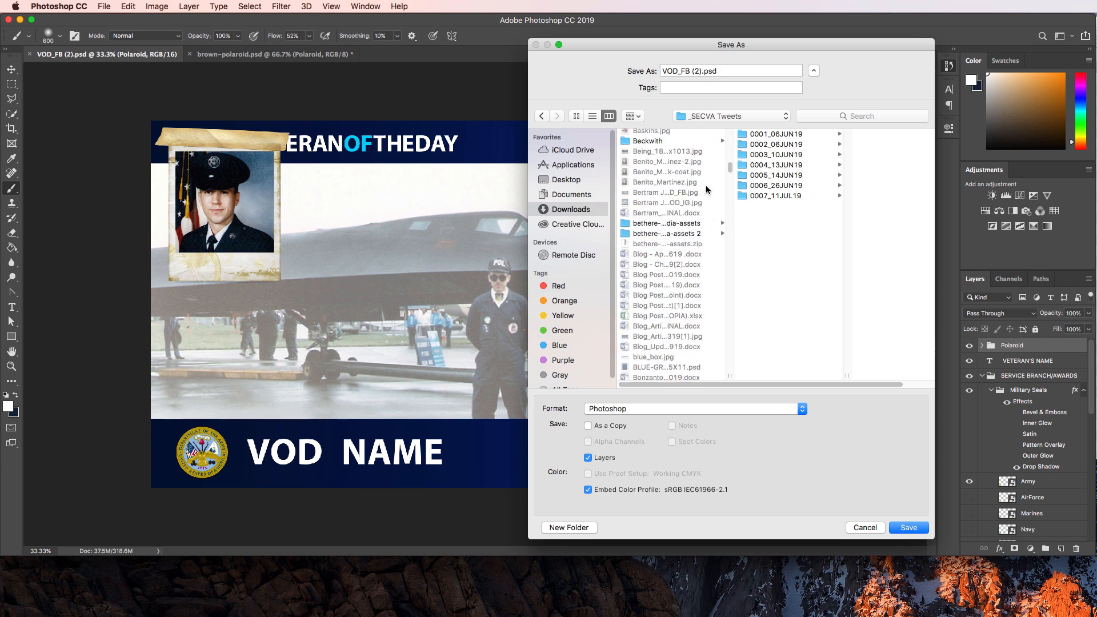
{"action": "scroll", "coordinate": [707, 189], "scroll_direction": "up", "scroll_amount": 5}
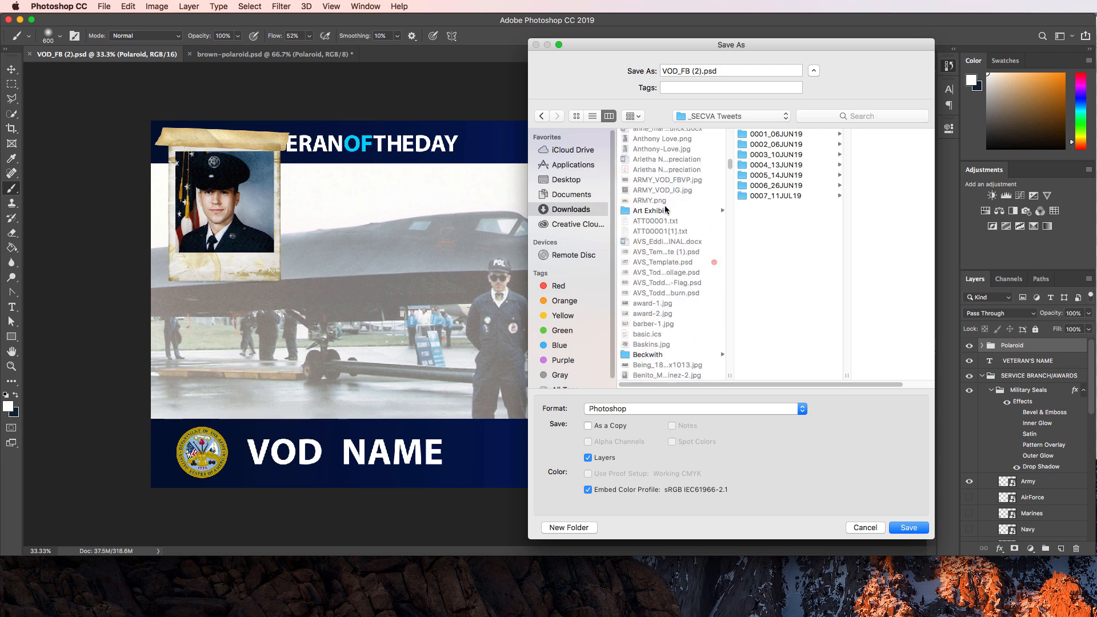
{"action": "scroll", "coordinate": [665, 206], "scroll_direction": "up", "scroll_amount": 10}
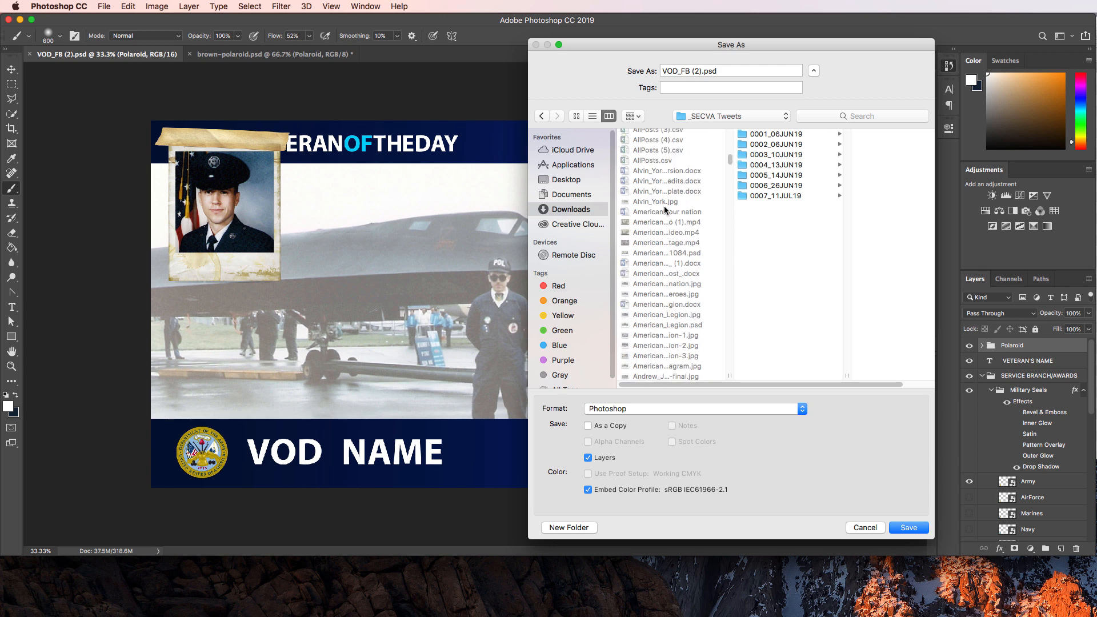
{"action": "scroll", "coordinate": [660, 200], "scroll_direction": "up", "scroll_amount": 8}
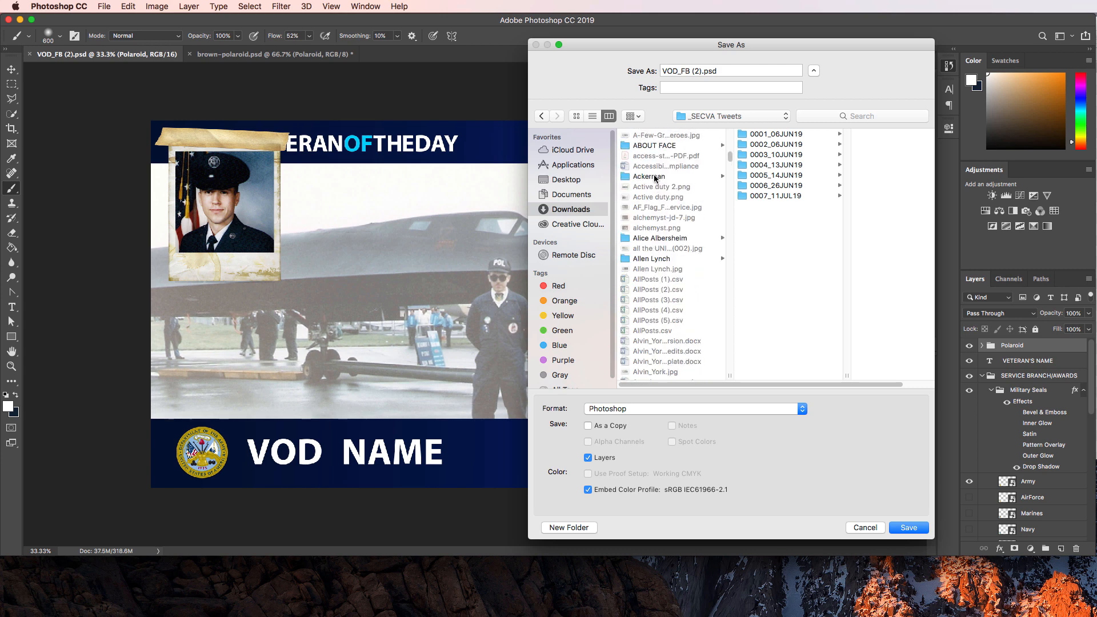
{"action": "left_click", "coordinate": [655, 177]}
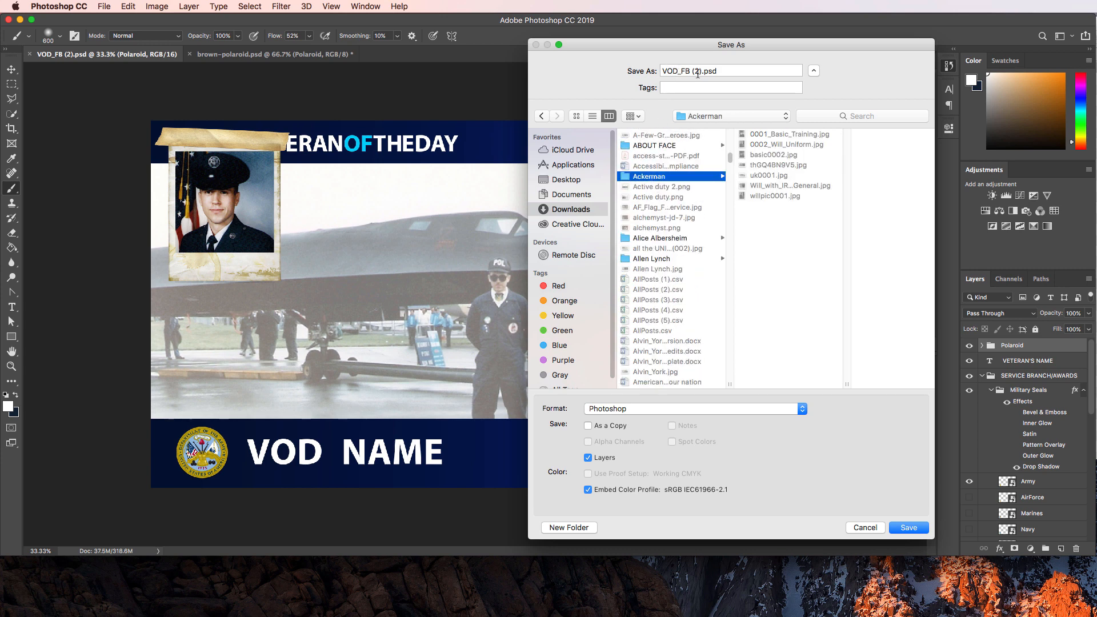
Name the file Ackerman_VOD_FB and save it as a layered PSD.
{"action": "left_click_drag", "start_coordinate": [697, 72], "coordinate": [653, 74]}
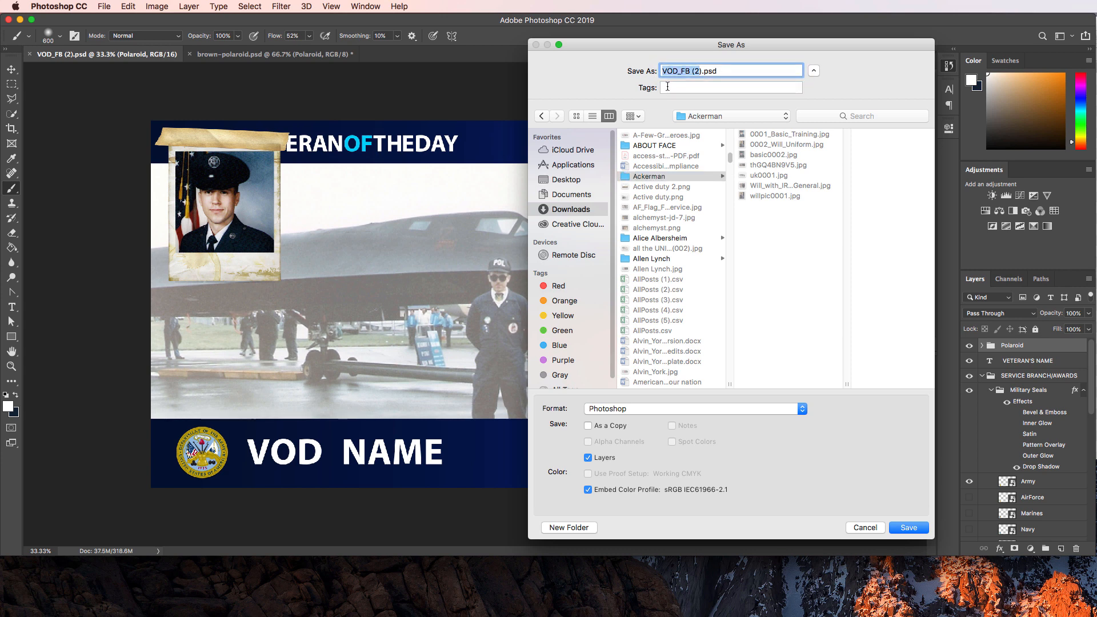
{"action": "type", "text": "Ackerman_VOD_FB"}
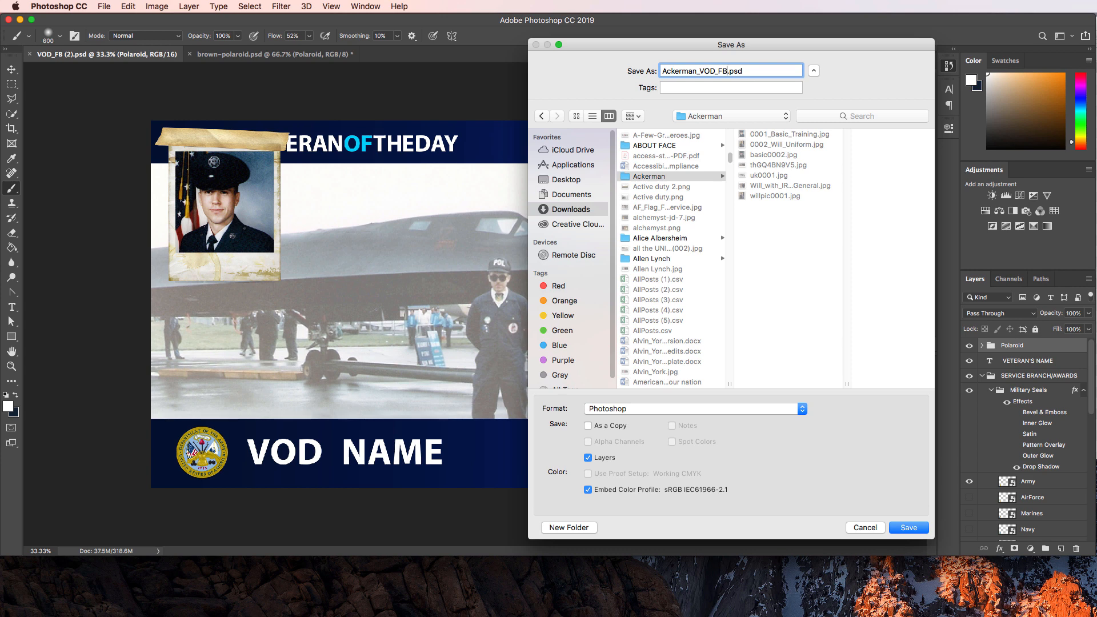
{"action": "key", "text": "Return"}
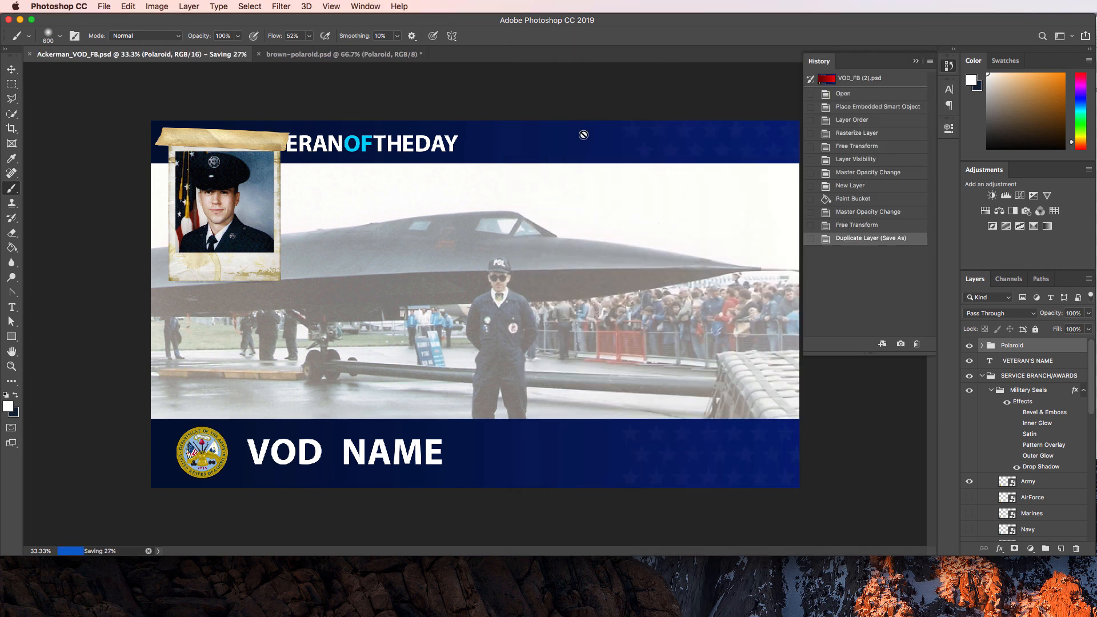
Shift the whole Polaroid group down-right to reveal the VA | #VETERANOFTHEDAY header, then view brown-polaroid.psd.
{"action": "left_click", "coordinate": [11, 69]}
{"action": "left_click_drag", "start_coordinate": [254, 213], "coordinate": [359, 253]}
{"action": "key", "text": "super+z"}
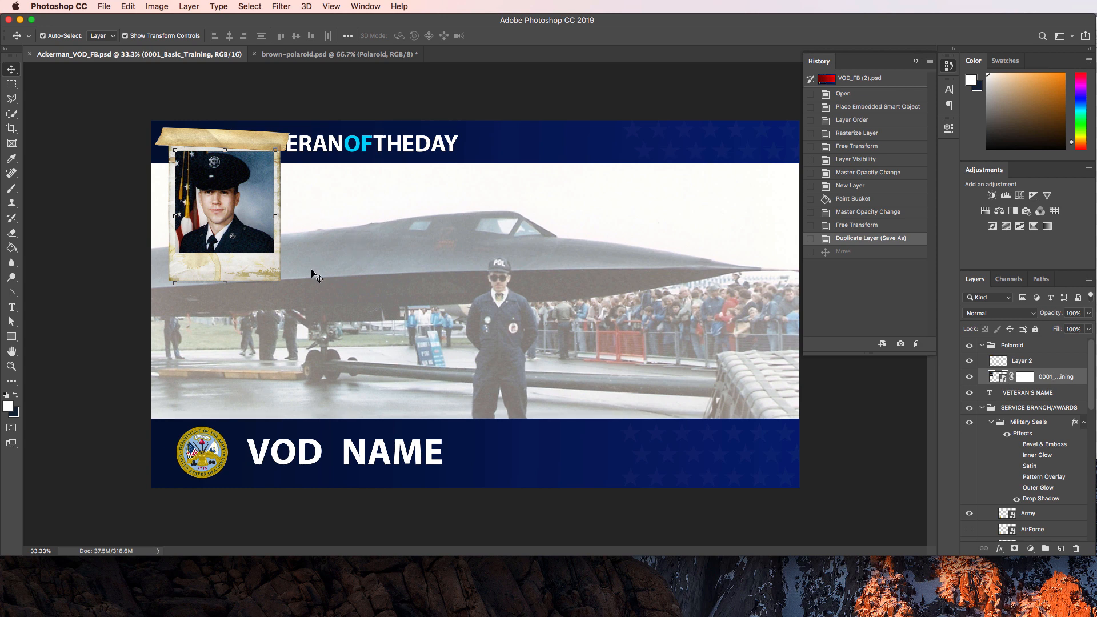
{"action": "left_click", "coordinate": [1043, 351]}
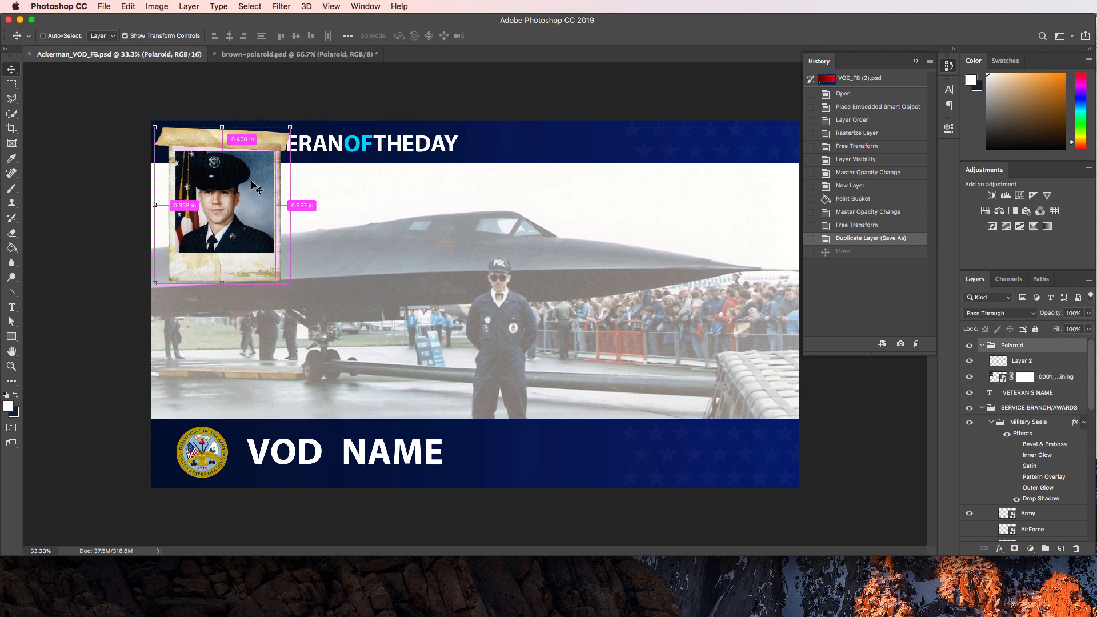
{"action": "left_click_drag", "start_coordinate": [275, 193], "coordinate": [255, 225]}
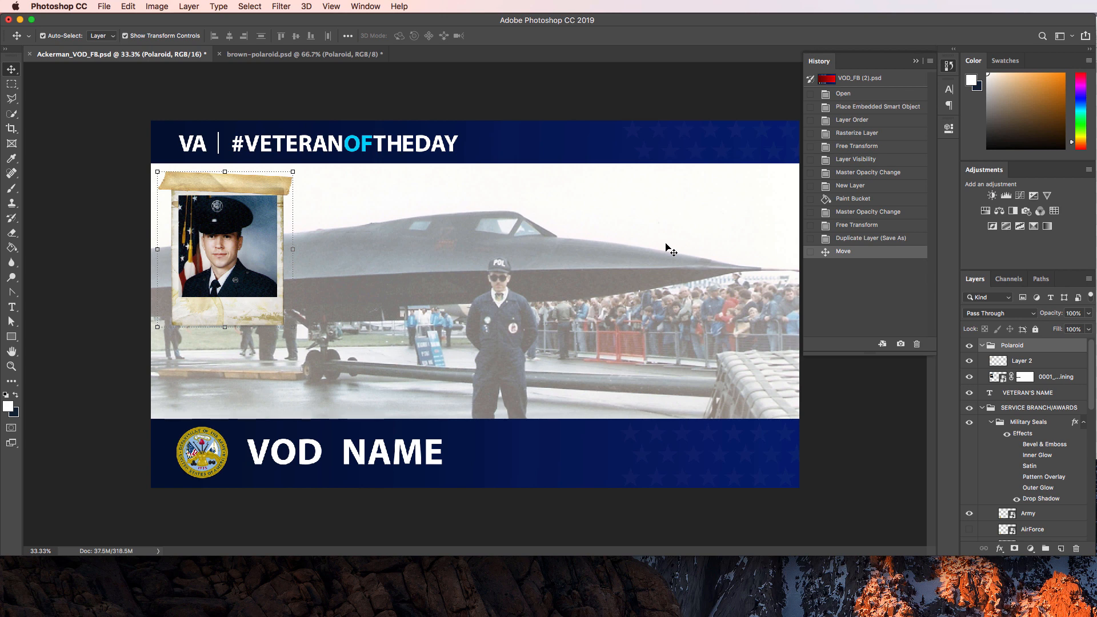
{"action": "left_click", "coordinate": [114, 227]}
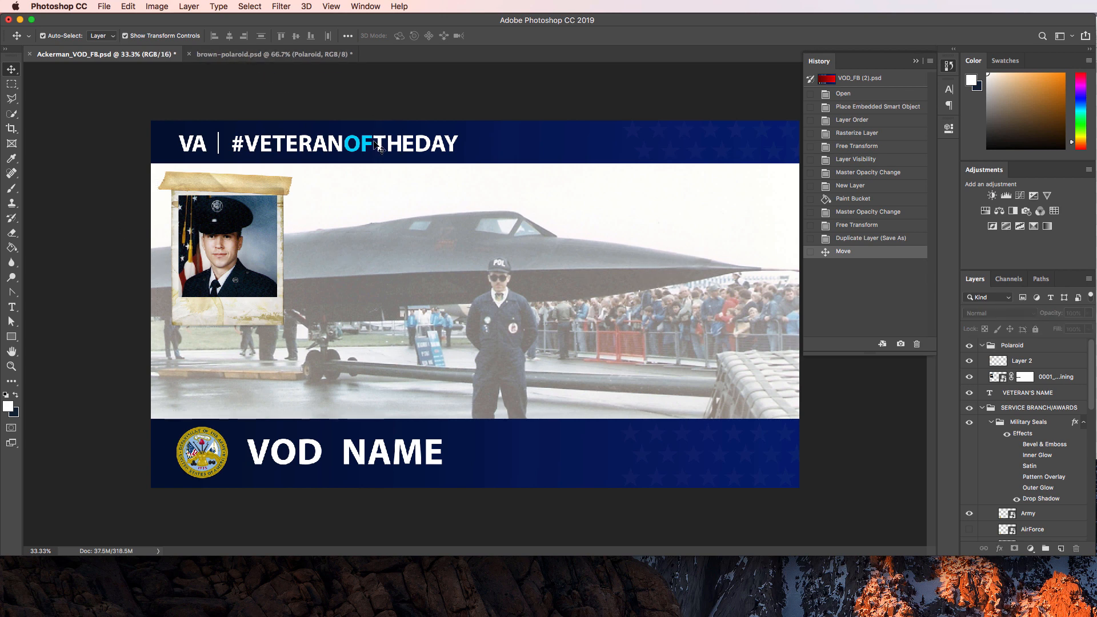
{"action": "left_click", "coordinate": [272, 58]}
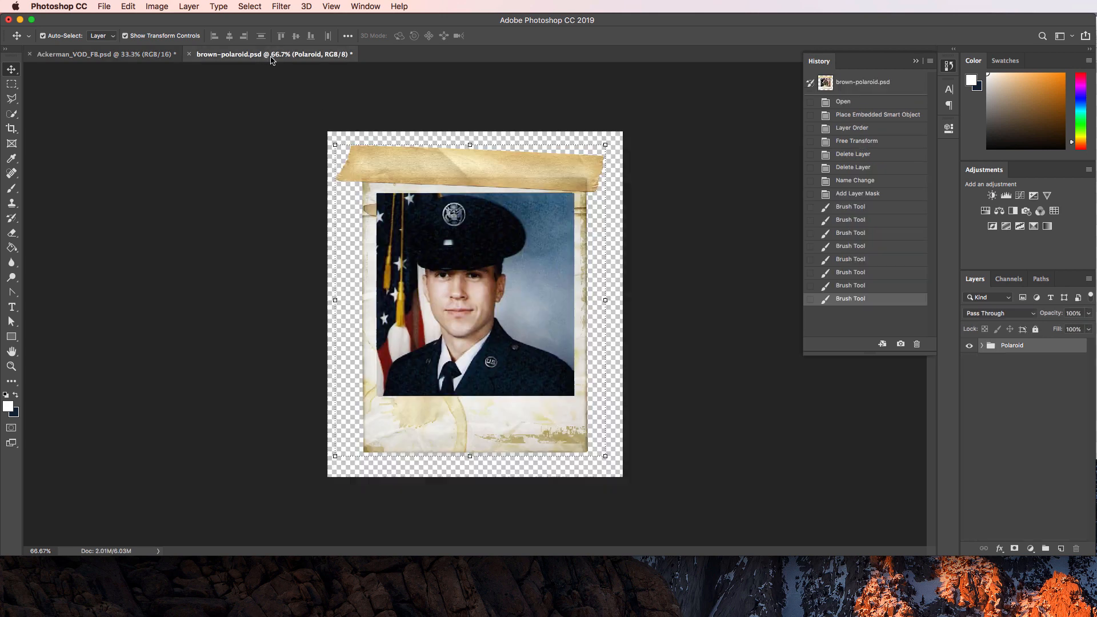
{"action": "key", "text": "super+Tab"}
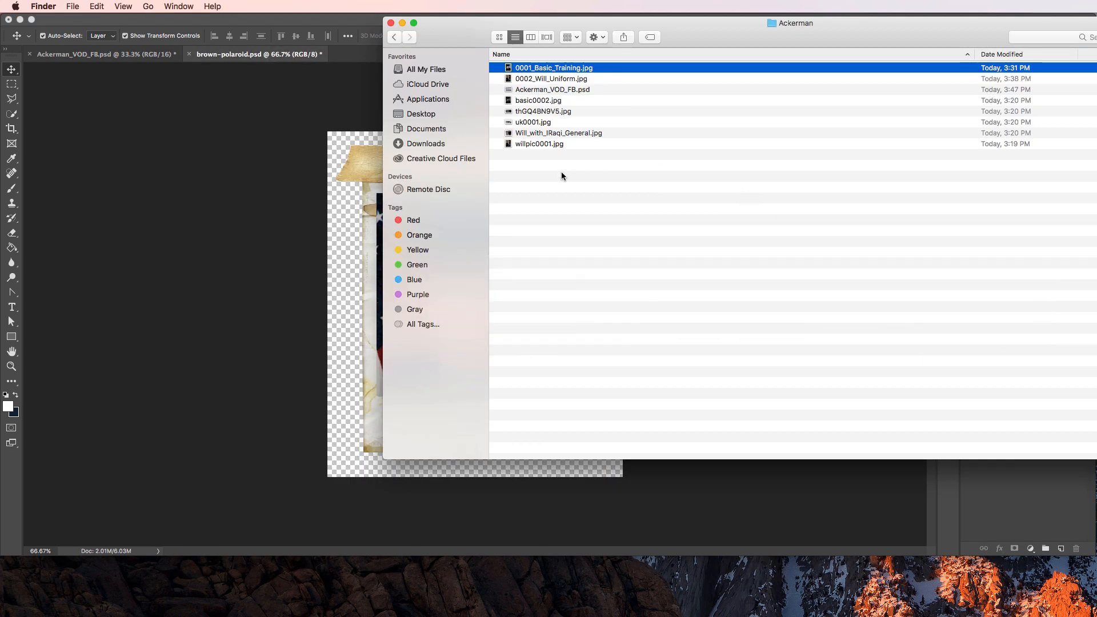
{"action": "left_click", "coordinate": [544, 78]}
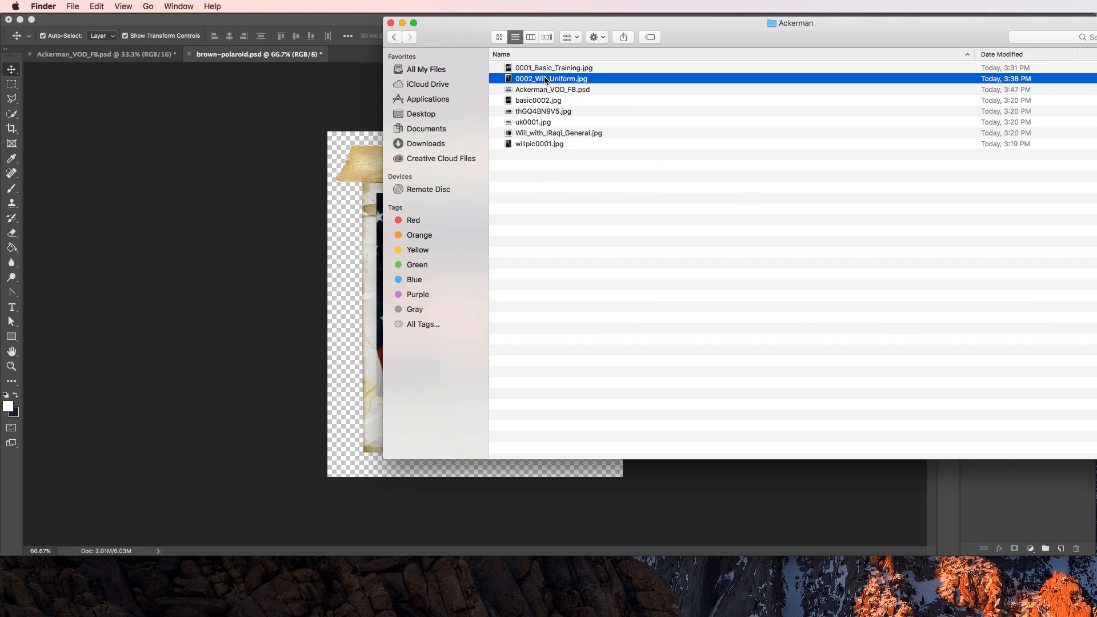
{"action": "right_click", "coordinate": [544, 80]}
{"action": "mouse_move", "coordinate": [562, 93]}
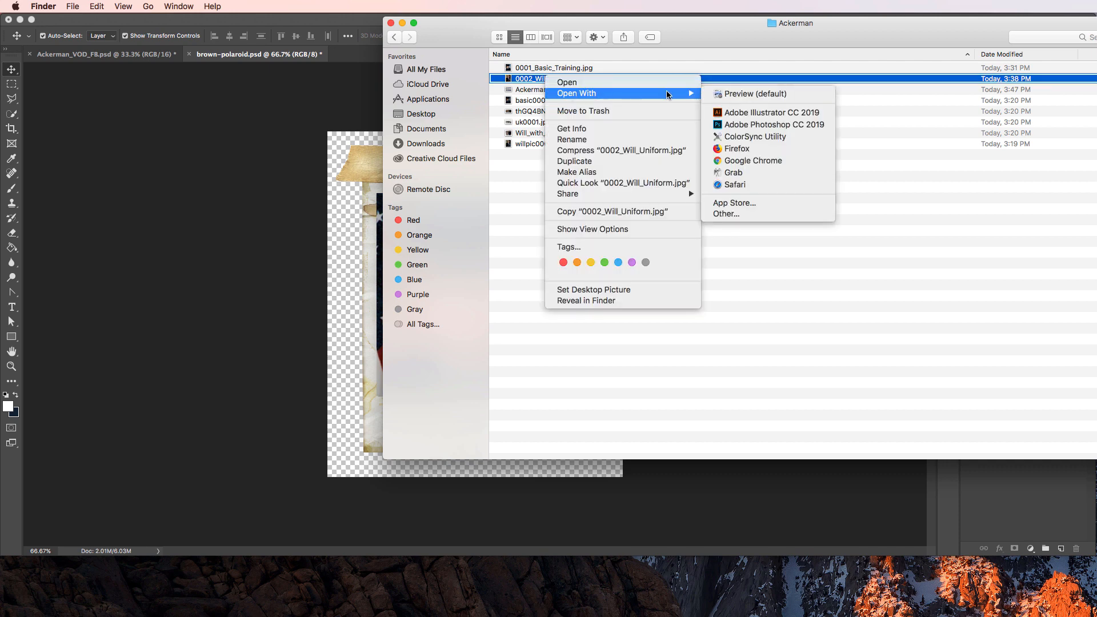
{"action": "left_click", "coordinate": [736, 94]}
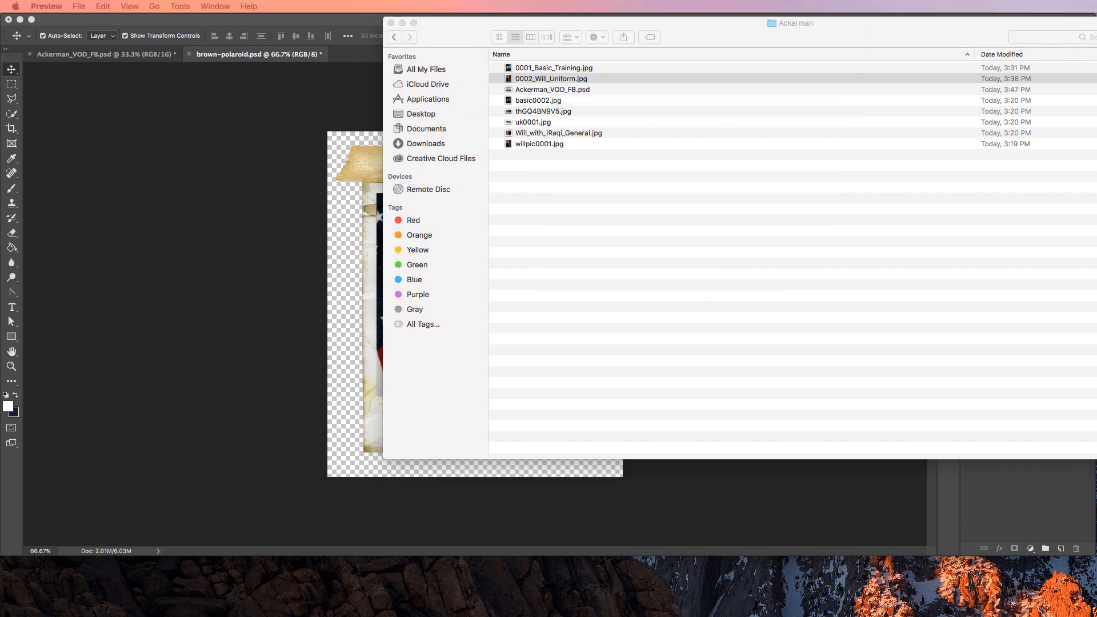
{"action": "left_click_drag", "start_coordinate": [255, 69], "coordinate": [317, 49]}
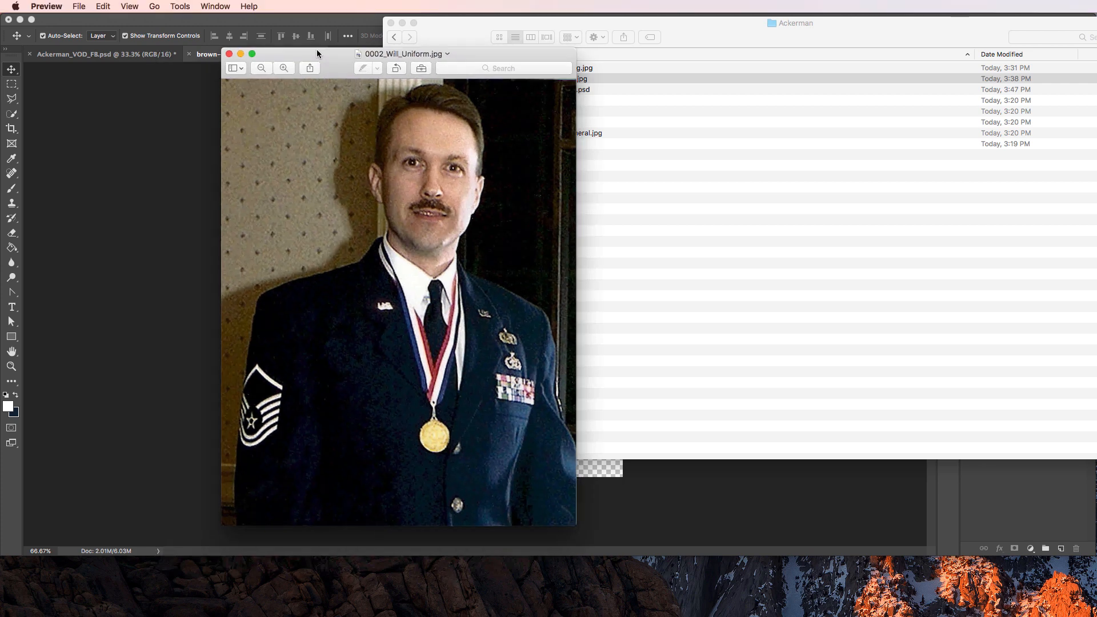
{"action": "left_click", "coordinate": [229, 54]}
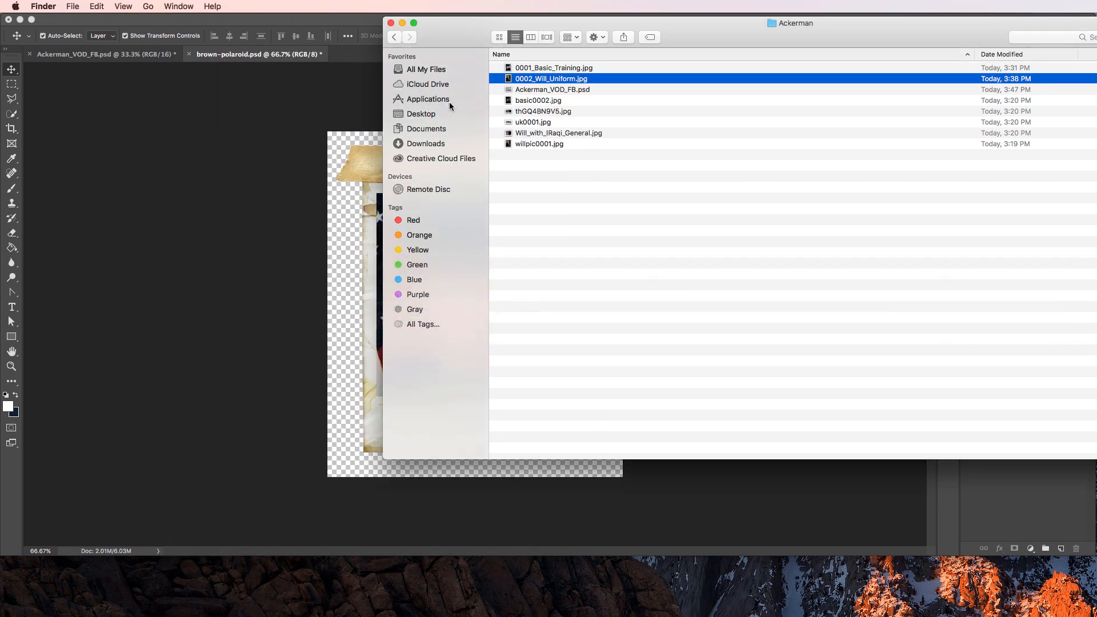
Place the 0002_Will_Uniform photo into Ackerman_VOD_FB.psd.
{"action": "left_click", "coordinate": [228, 134]}
{"action": "left_click", "coordinate": [111, 56]}
{"action": "key", "text": "super+Tab"}
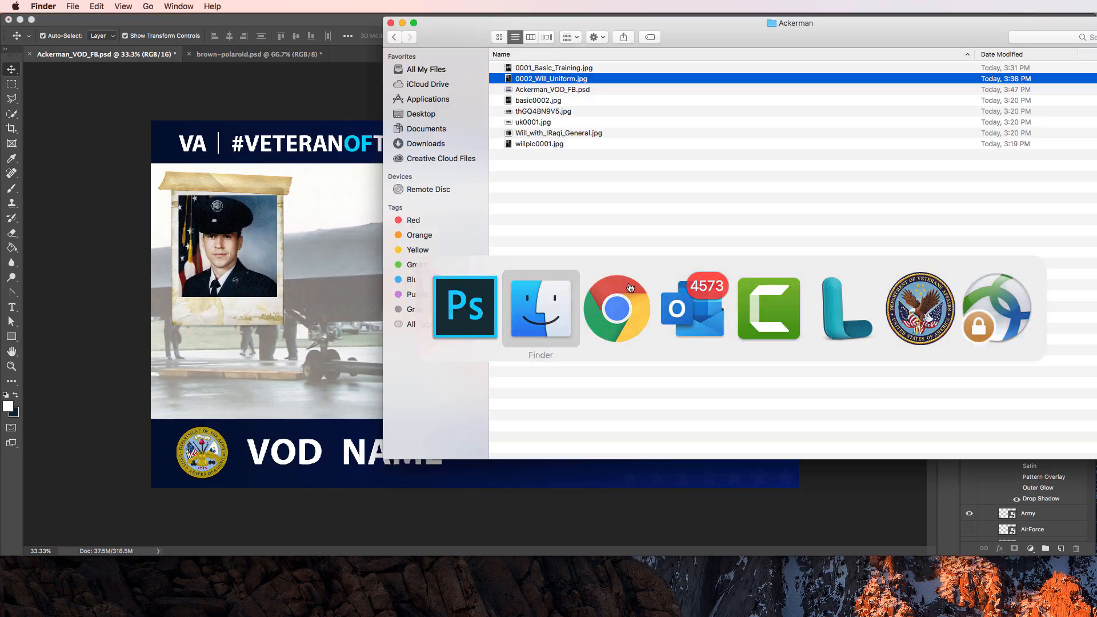
{"action": "left_click_drag", "start_coordinate": [561, 81], "coordinate": [731, 239]}
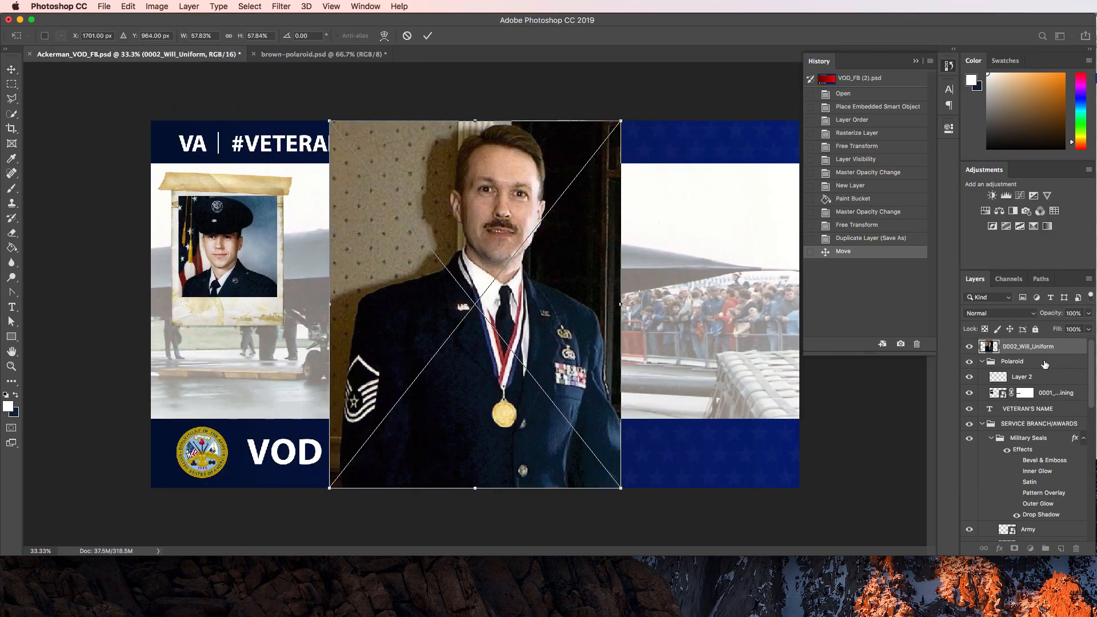
{"action": "key", "text": "Return"}
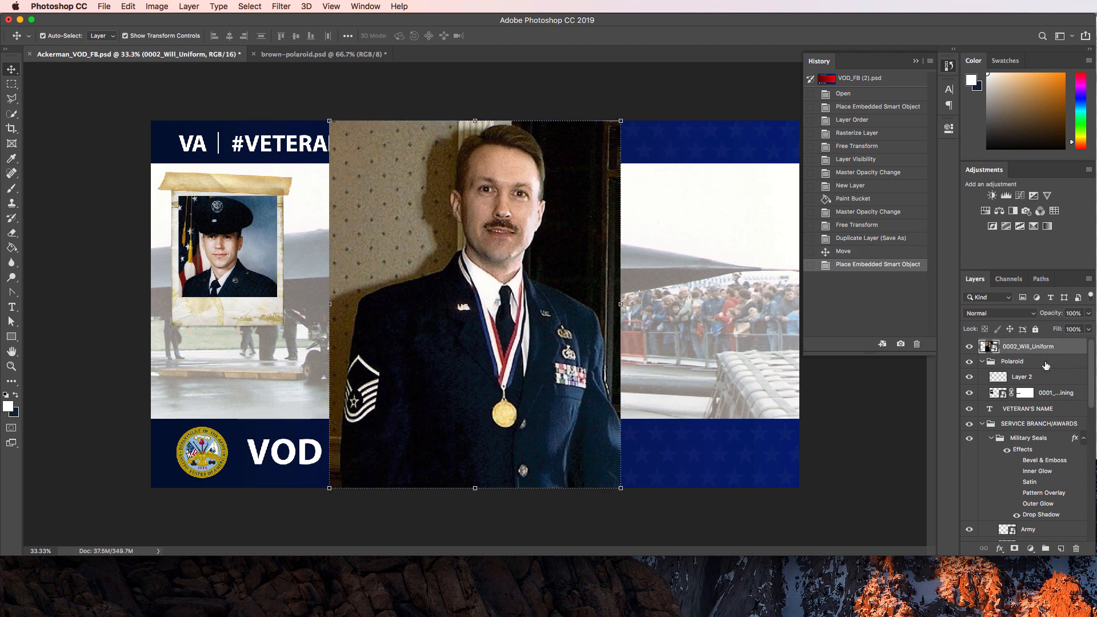
Move the photo into VETERAN IMAGES, scale it to about 42.5% on the banner's right side.
{"action": "left_click", "coordinate": [1045, 366], "text": "shift"}
{"action": "left_click_drag", "start_coordinate": [1045, 365], "coordinate": [1047, 462]}
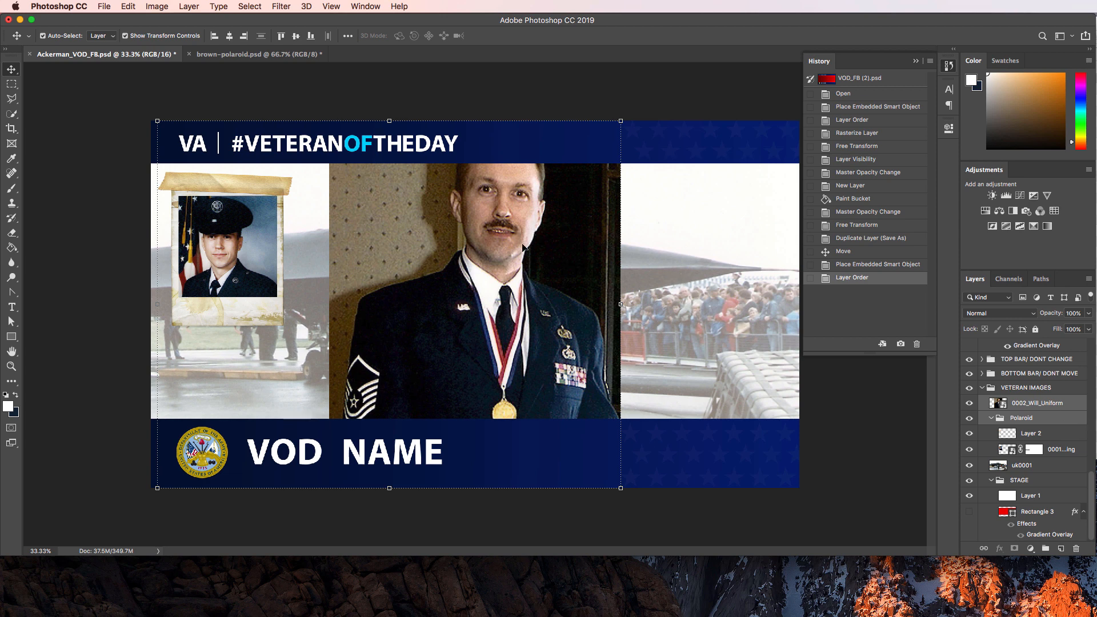
{"action": "left_click", "coordinate": [1018, 403]}
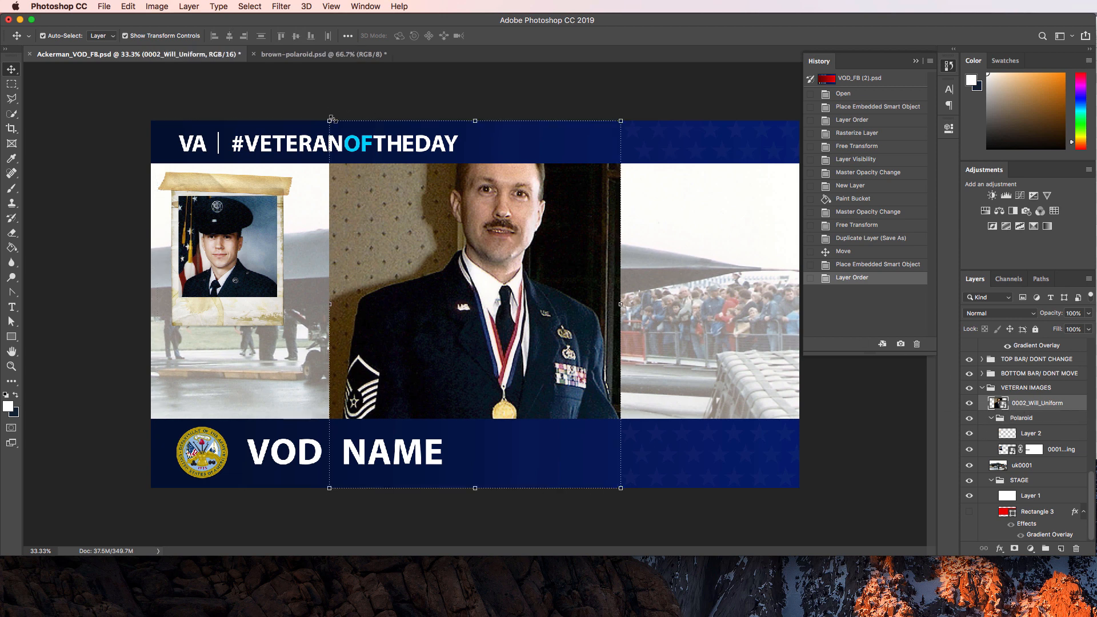
{"action": "left_click_drag", "start_coordinate": [330, 122], "coordinate": [409, 221]}
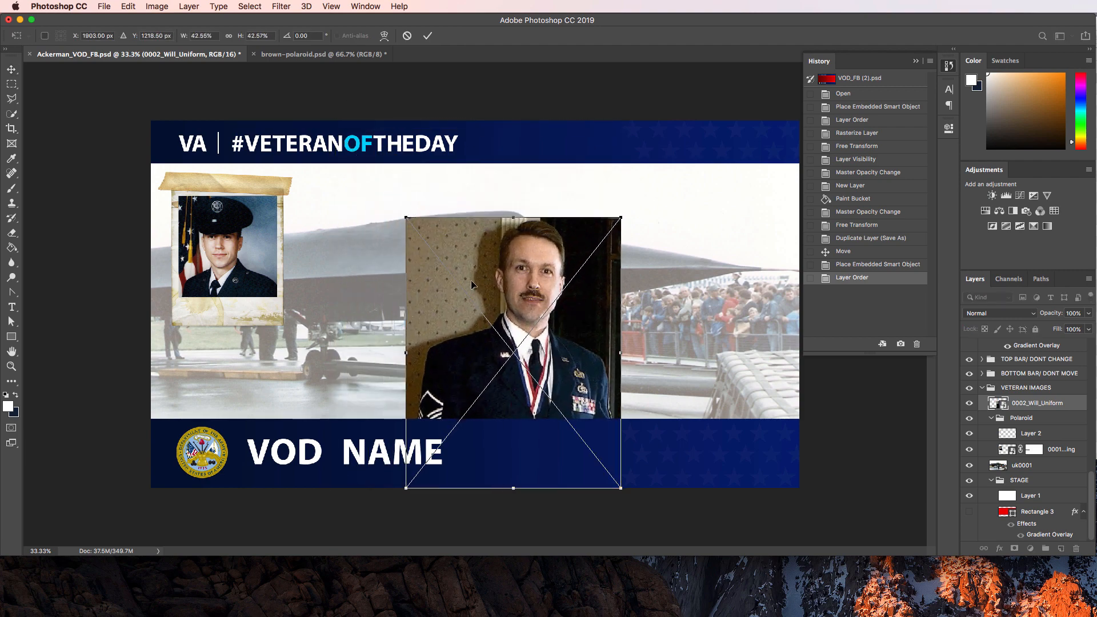
{"action": "left_click_drag", "start_coordinate": [471, 284], "coordinate": [650, 218]}
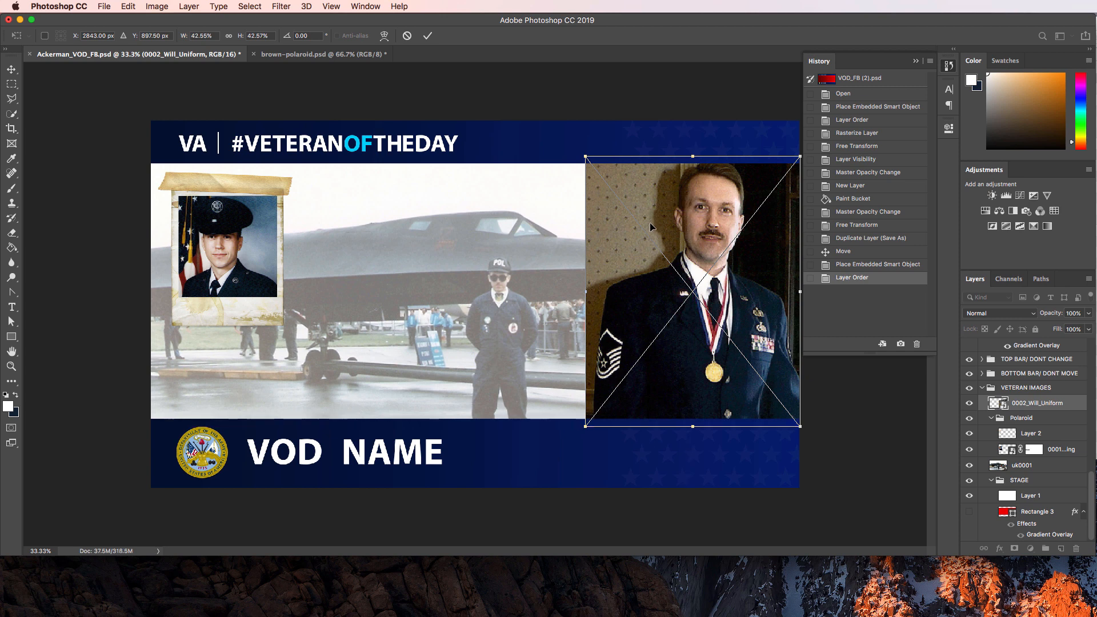
{"action": "key", "text": "Left"}
{"action": "key", "text": "Left"}
{"action": "key", "text": "Left"}
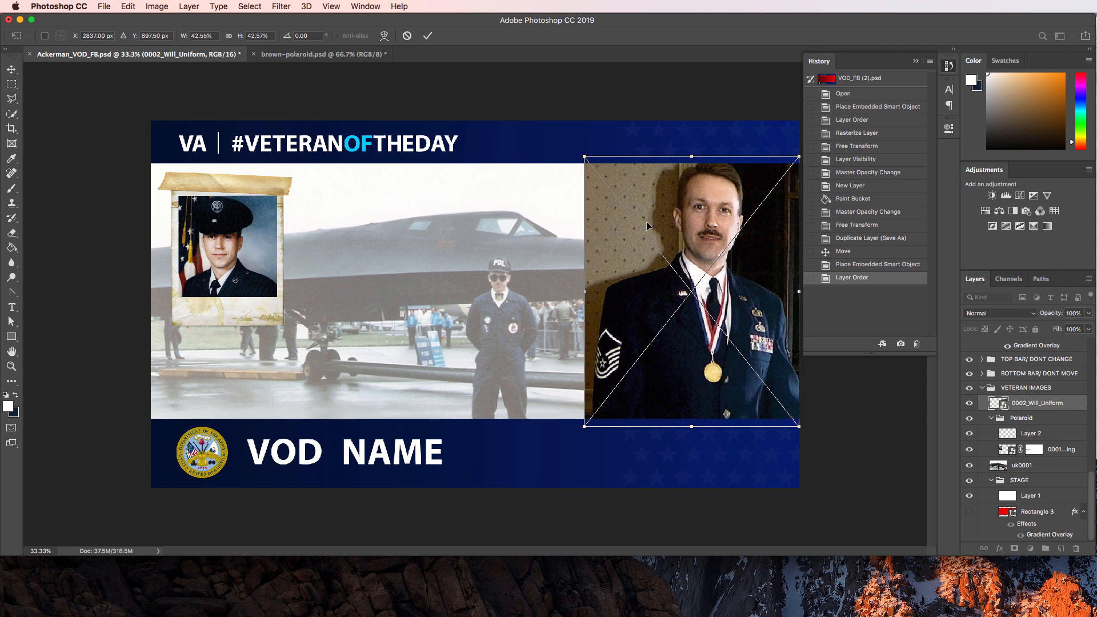
{"action": "key", "text": "Return"}
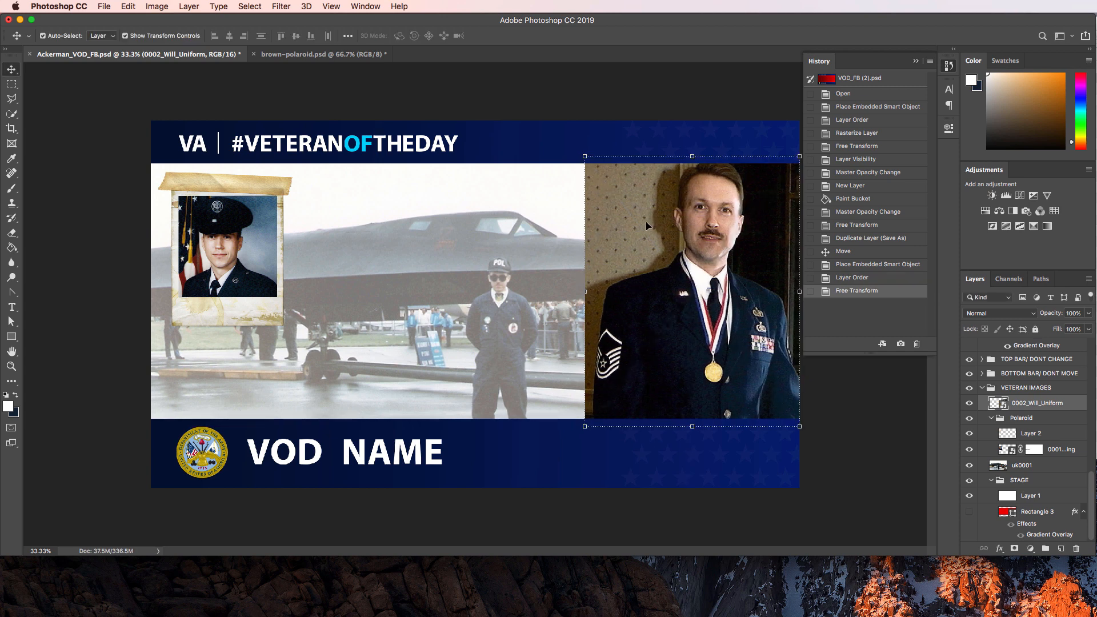
Shift the faded uk0001 jet photo left, then back right and slightly up, and deselect.
{"action": "left_click", "coordinate": [474, 310]}
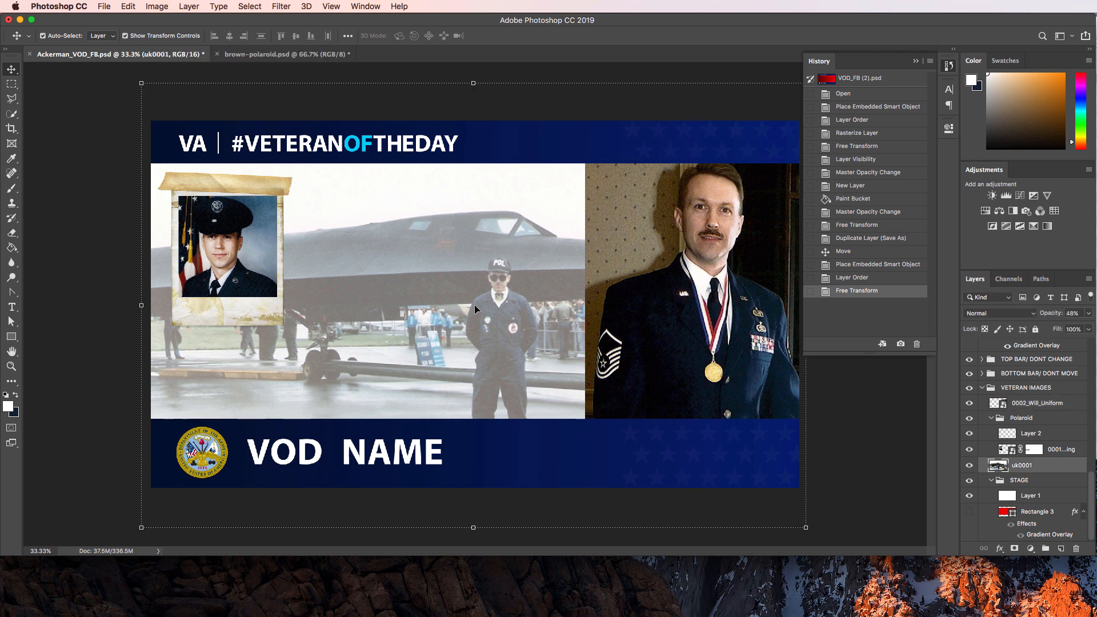
{"action": "key", "text": "shift+Left"}
{"action": "key", "text": "shift+Left"}
{"action": "key", "text": "shift+Left"}
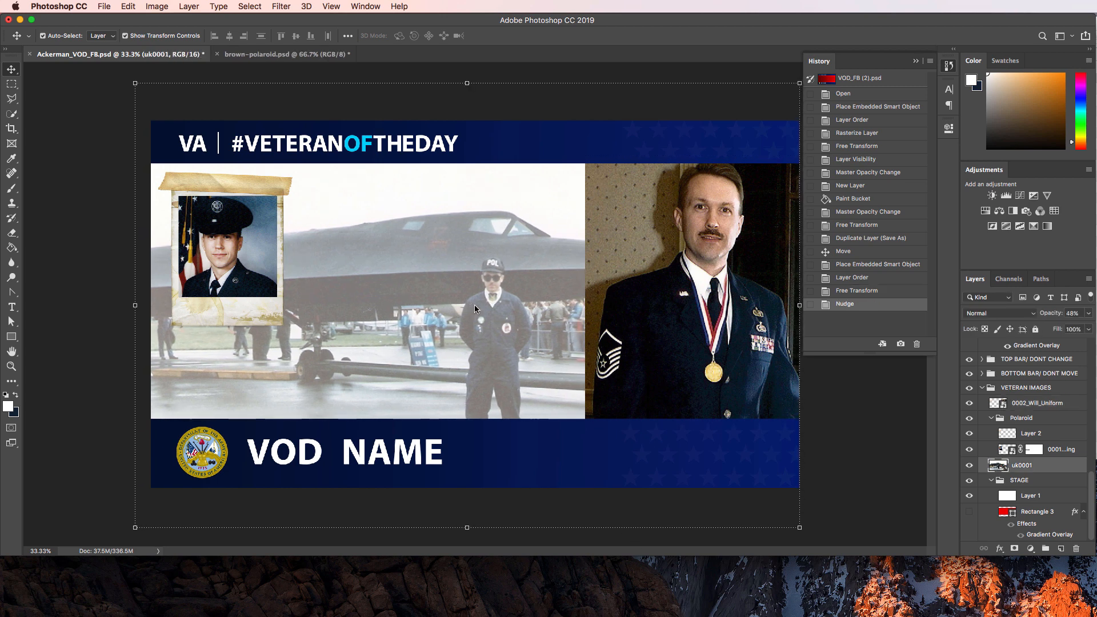
{"action": "key", "text": "shift+Left"}
{"action": "key", "text": "shift+Left"}
{"action": "key", "text": "shift+Left"}
{"action": "key", "text": "shift+Left"}
{"action": "key", "text": "shift+Left"}
{"action": "key", "text": "shift+Left"}
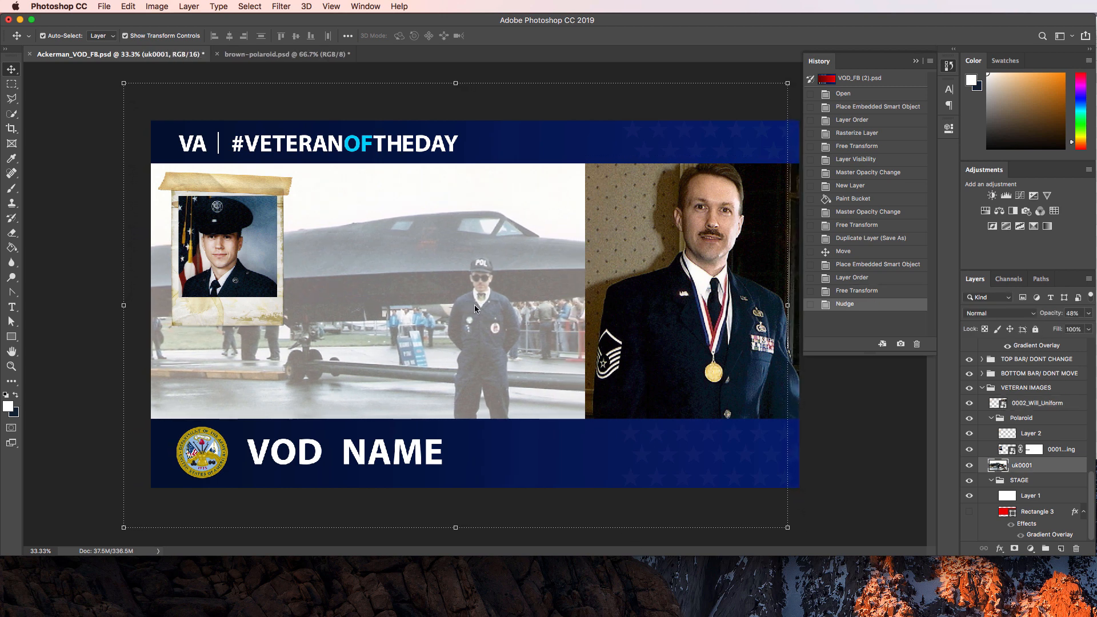
{"action": "key", "text": "shift+Left"}
{"action": "key", "text": "shift+Left"}
{"action": "key", "text": "shift+Left"}
{"action": "key", "text": "shift+Left"}
{"action": "key", "text": "shift+Left"}
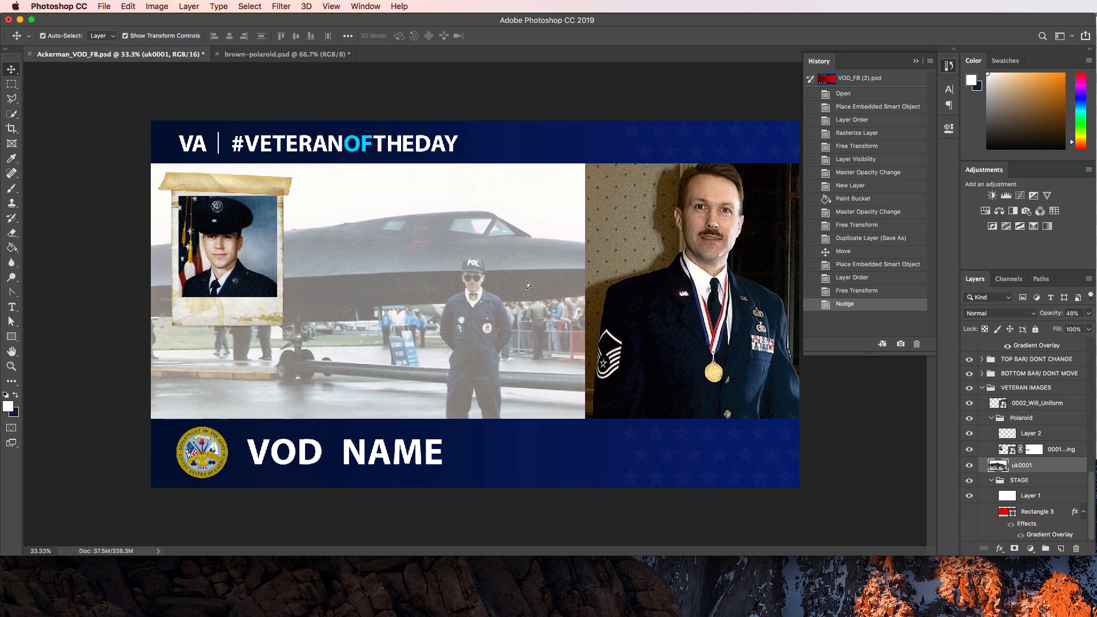
{"action": "left_click_drag", "start_coordinate": [526, 283], "coordinate": [392, 285]}
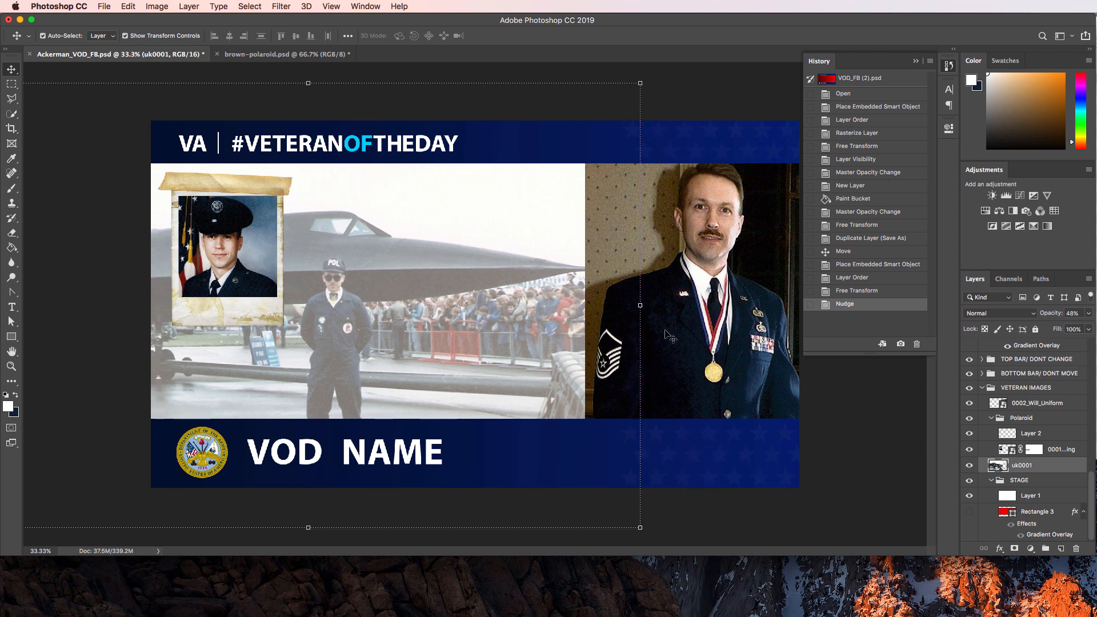
{"action": "left_click", "coordinate": [828, 456]}
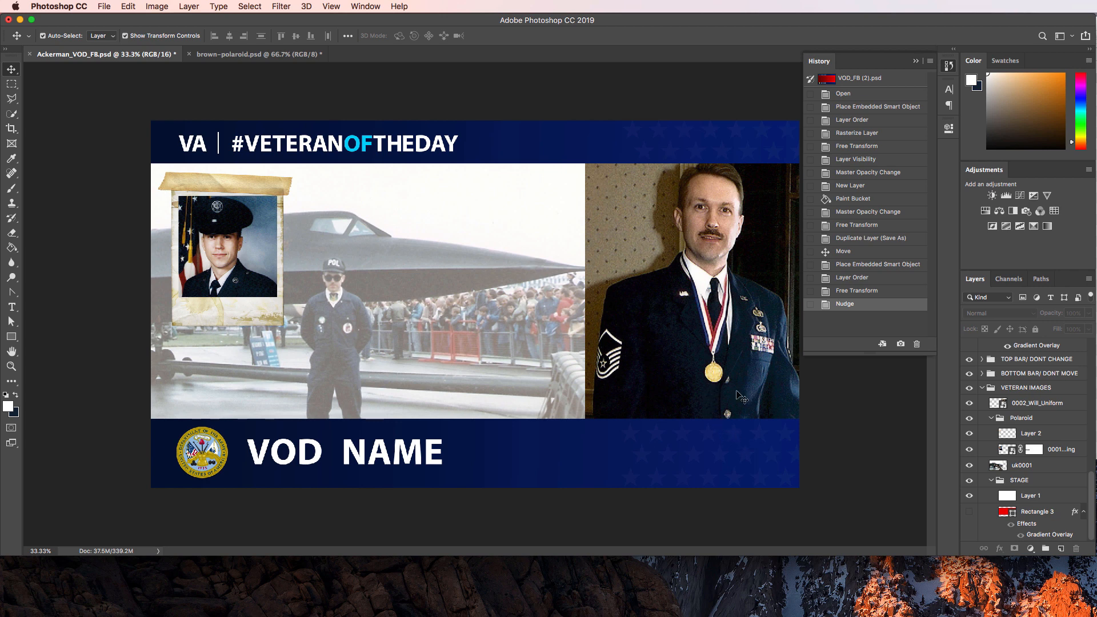
{"action": "left_click_drag", "start_coordinate": [462, 338], "coordinate": [529, 328]}
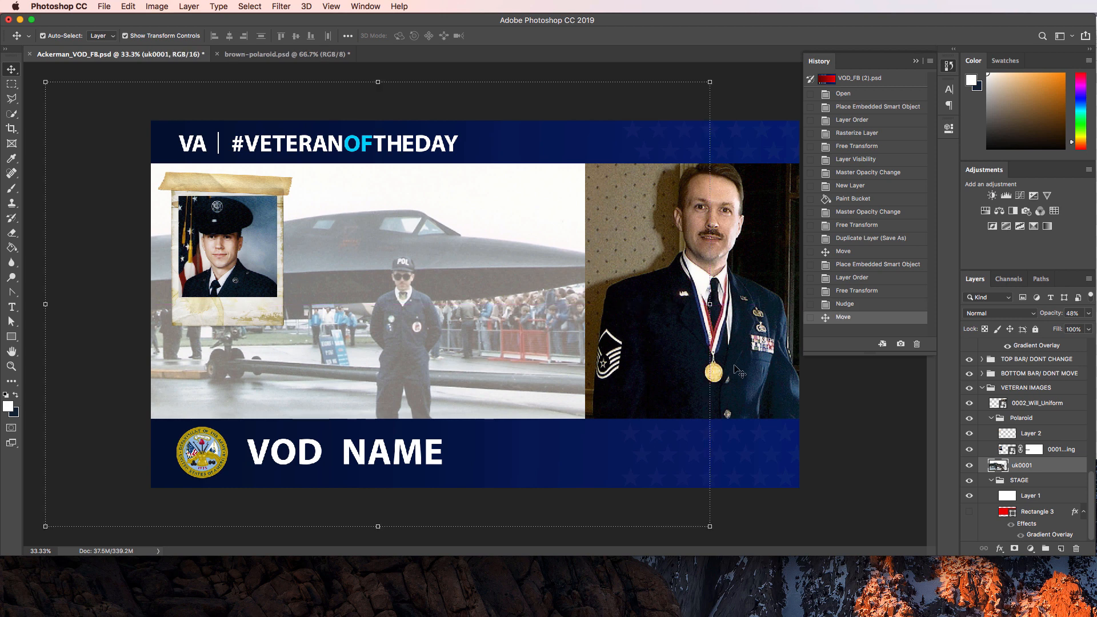
{"action": "left_click", "coordinate": [864, 420]}
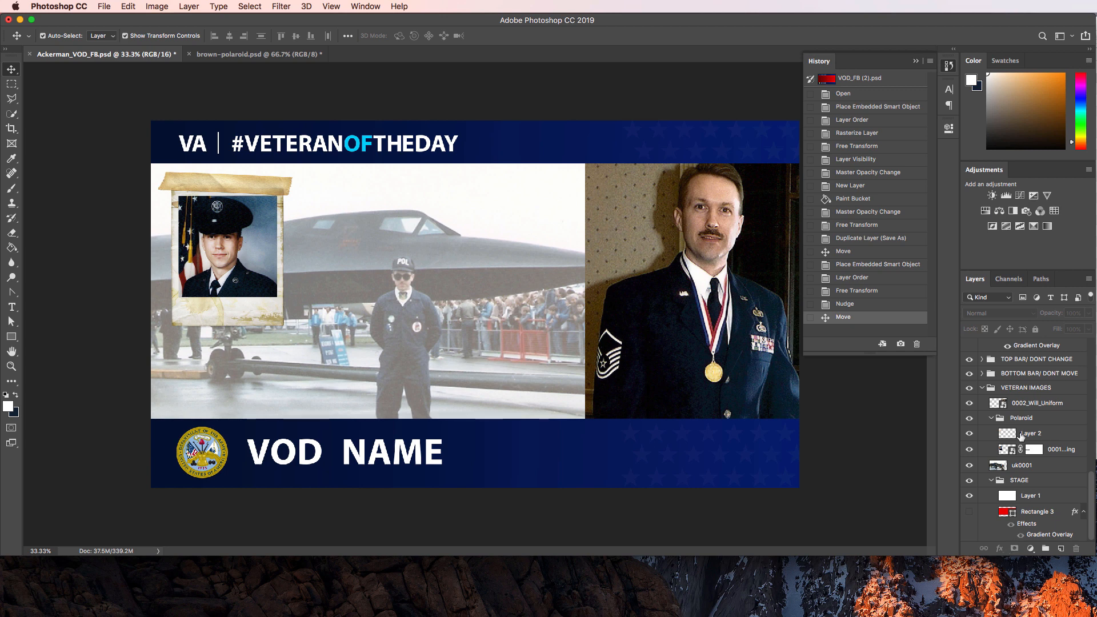
Retype the VOD NAME text layer as the veteran's first and last name in capitals.
{"action": "left_click", "coordinate": [296, 452]}
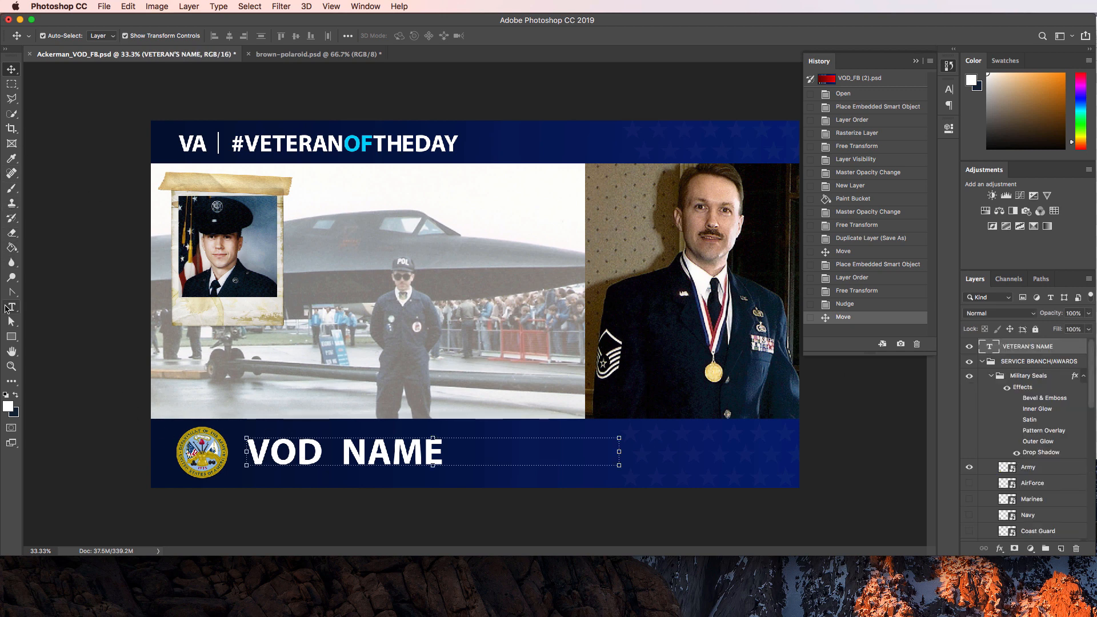
{"action": "left_click", "coordinate": [10, 307]}
{"action": "left_click", "coordinate": [287, 452]}
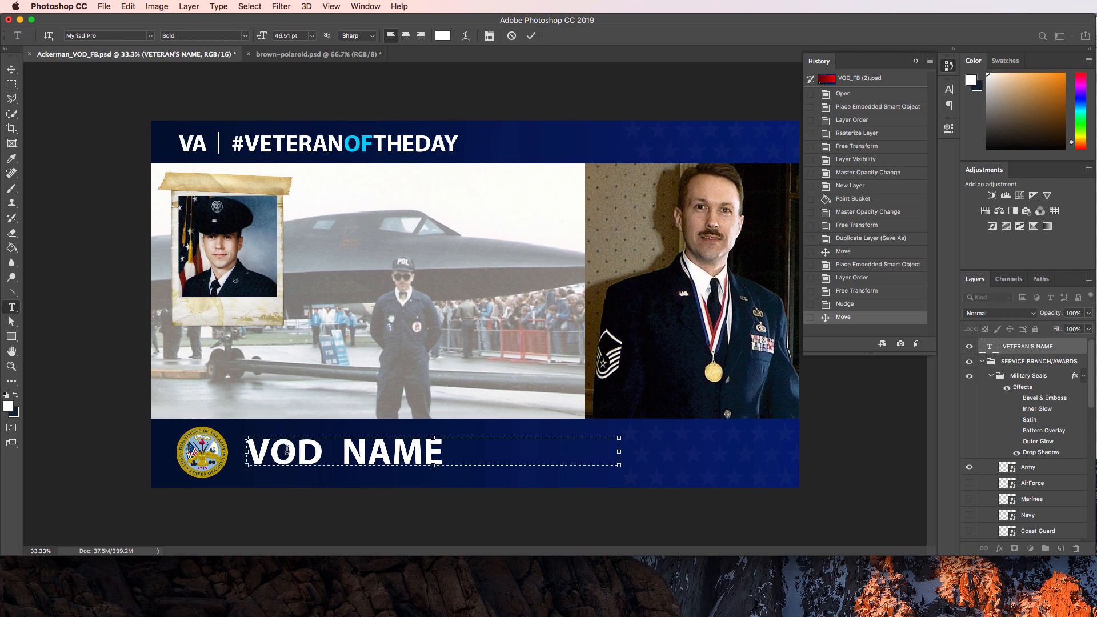
{"action": "key", "text": "super+a"}
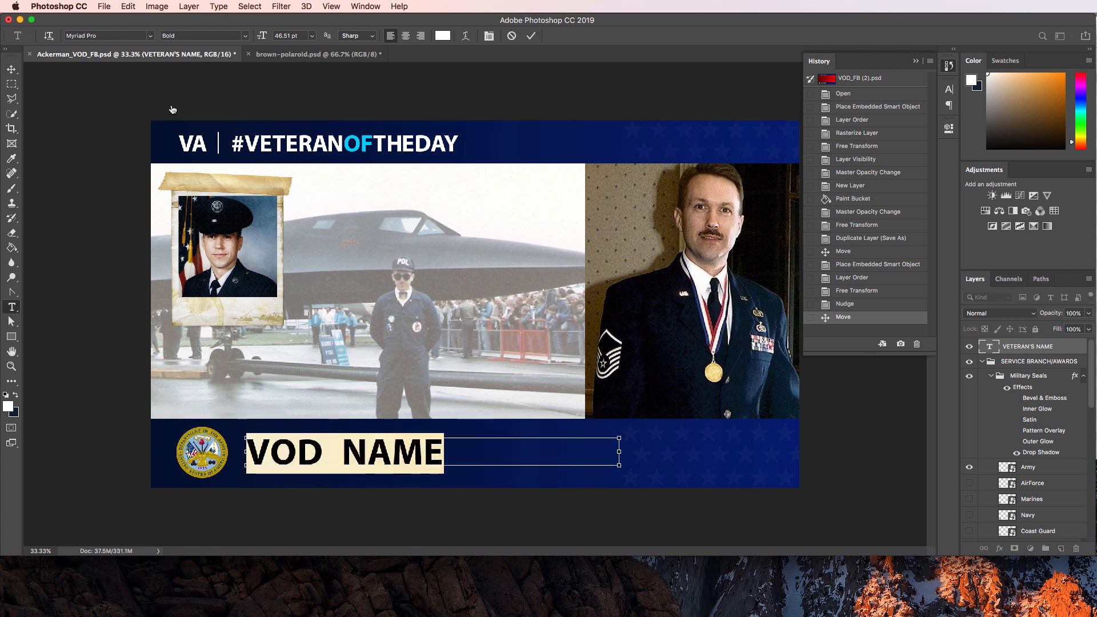
{"action": "key", "text": "super+Tab"}
{"action": "key", "text": "super+Tab"}
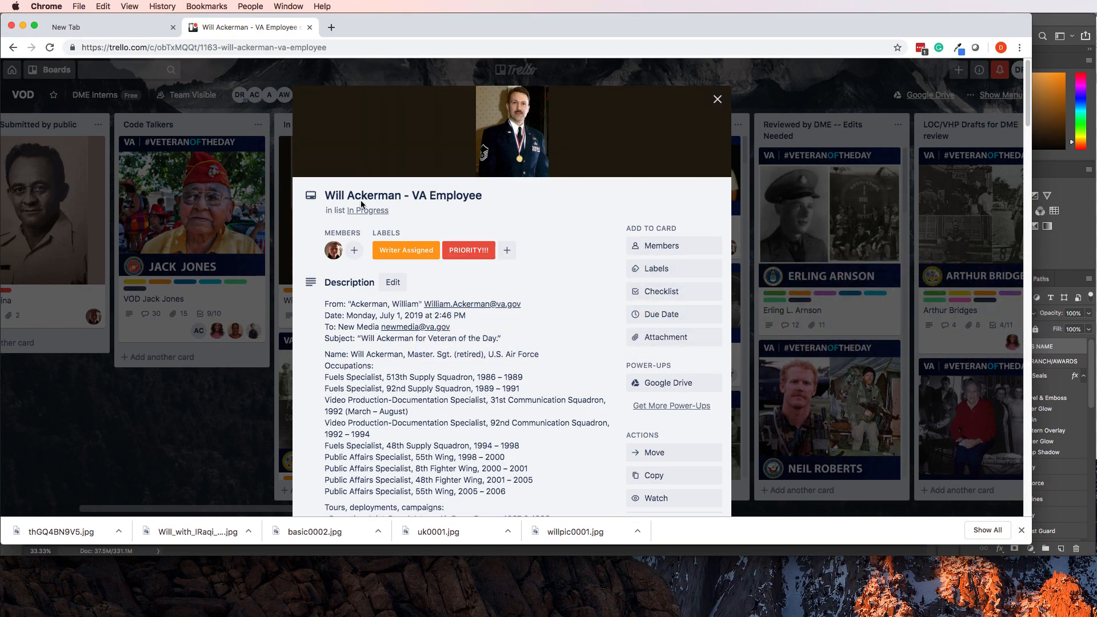
{"action": "key", "text": "super+Tab"}
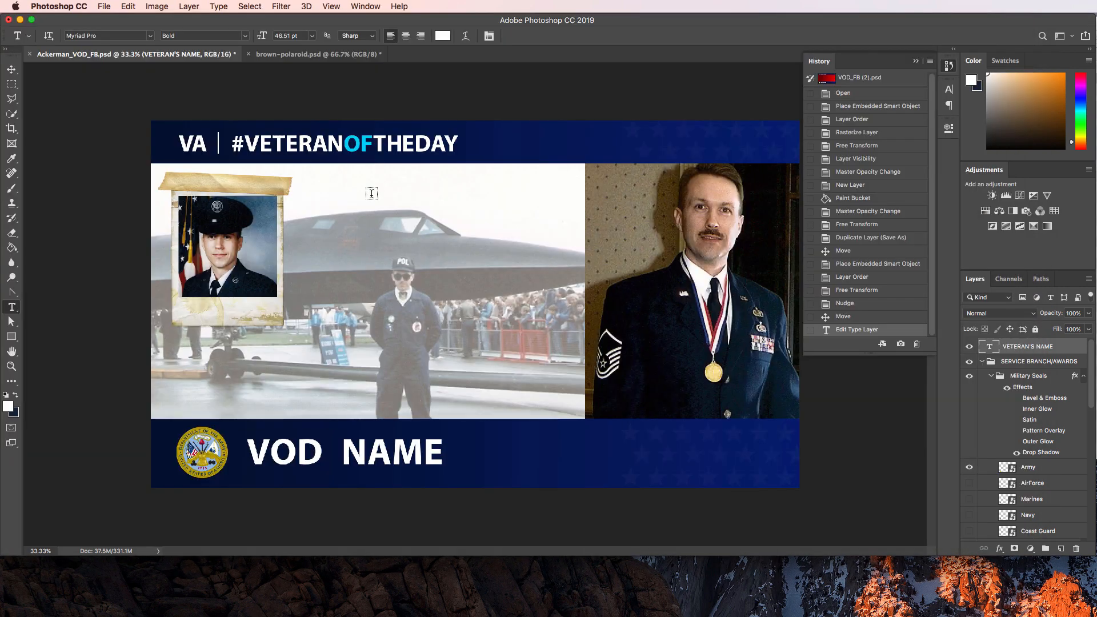
{"action": "left_click", "coordinate": [334, 454]}
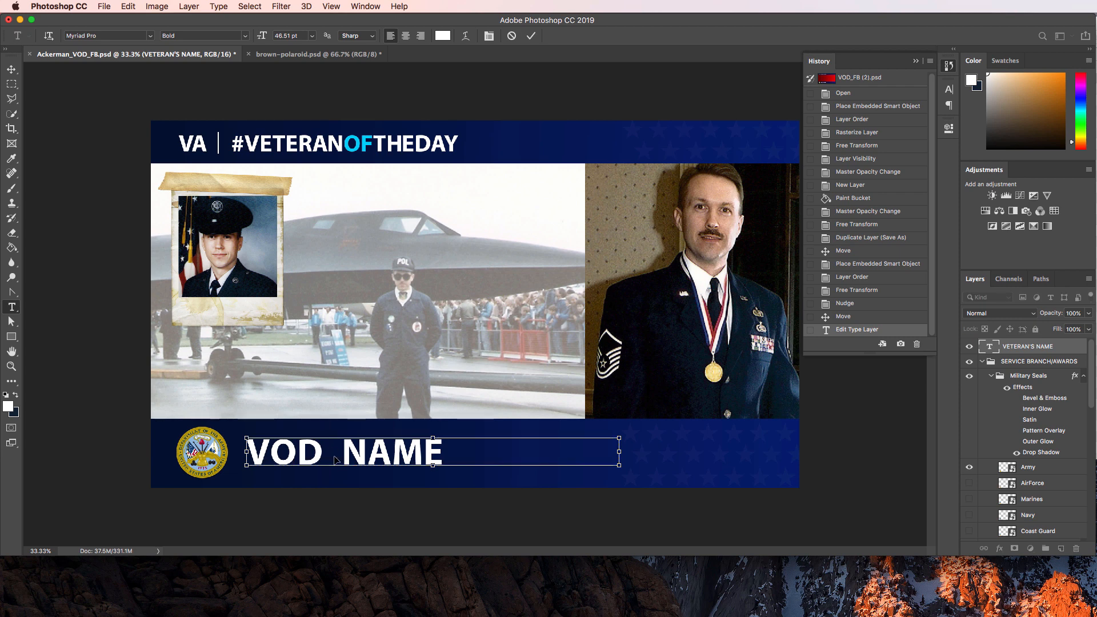
{"action": "key", "text": "super+a"}
{"action": "type", "text": "Will"}
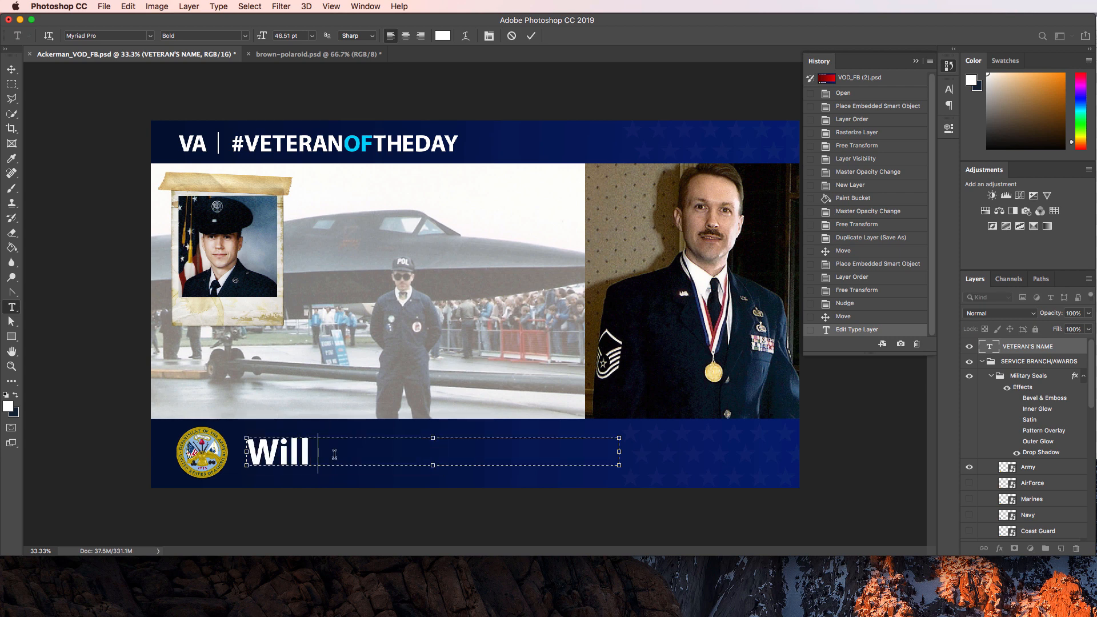
{"action": "key", "text": "BackSpace"}
{"action": "key", "text": "BackSpace"}
{"action": "key", "text": "BackSpace"}
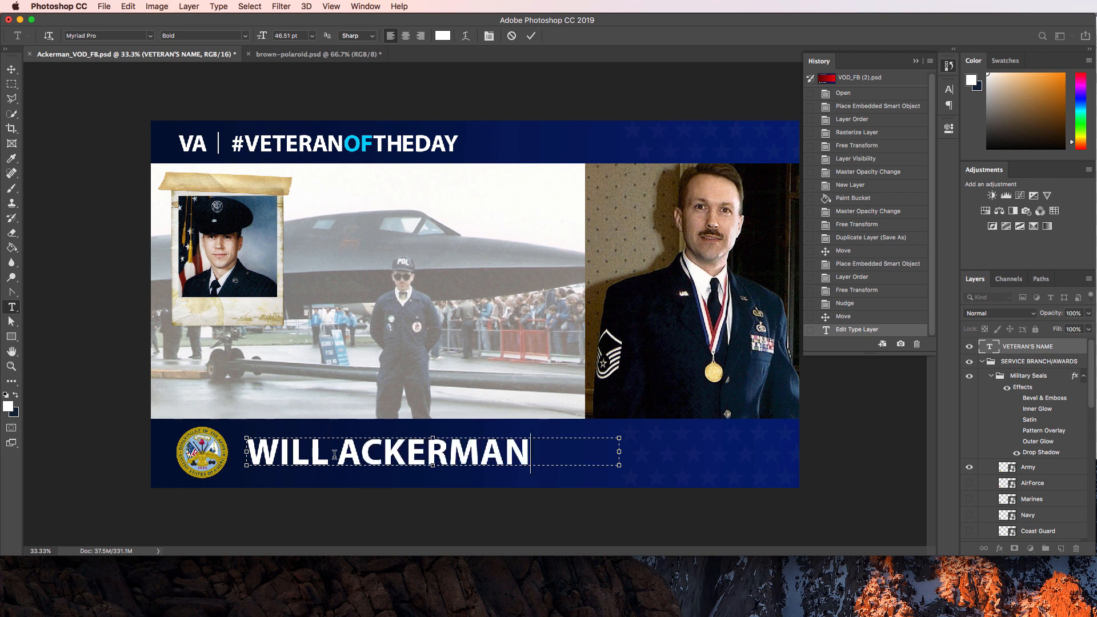
{"action": "left_click", "coordinate": [12, 69]}
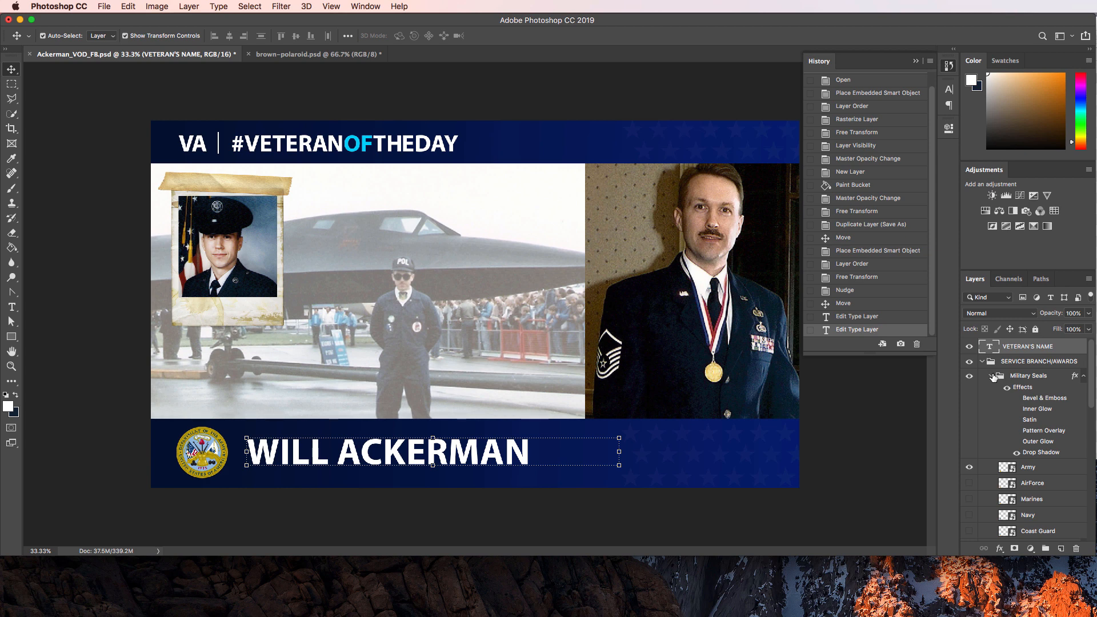
In the Military Seals group, hide the Army seal and show the AirForce seal.
{"action": "left_click", "coordinate": [1028, 377]}
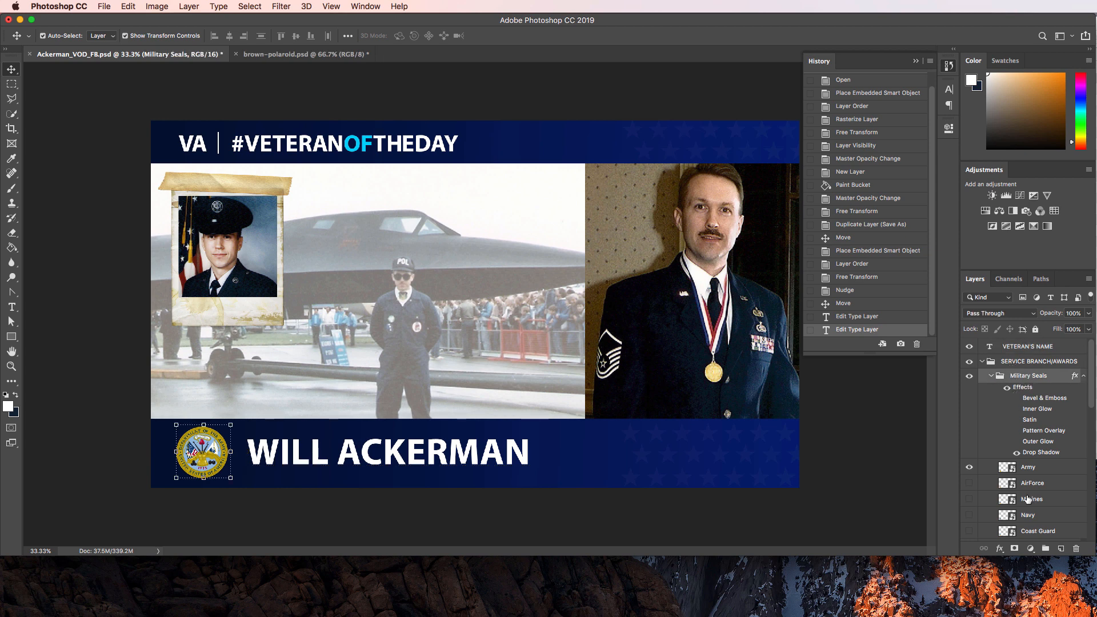
{"action": "scroll", "coordinate": [1003, 472], "scroll_direction": "down", "scroll_amount": 3}
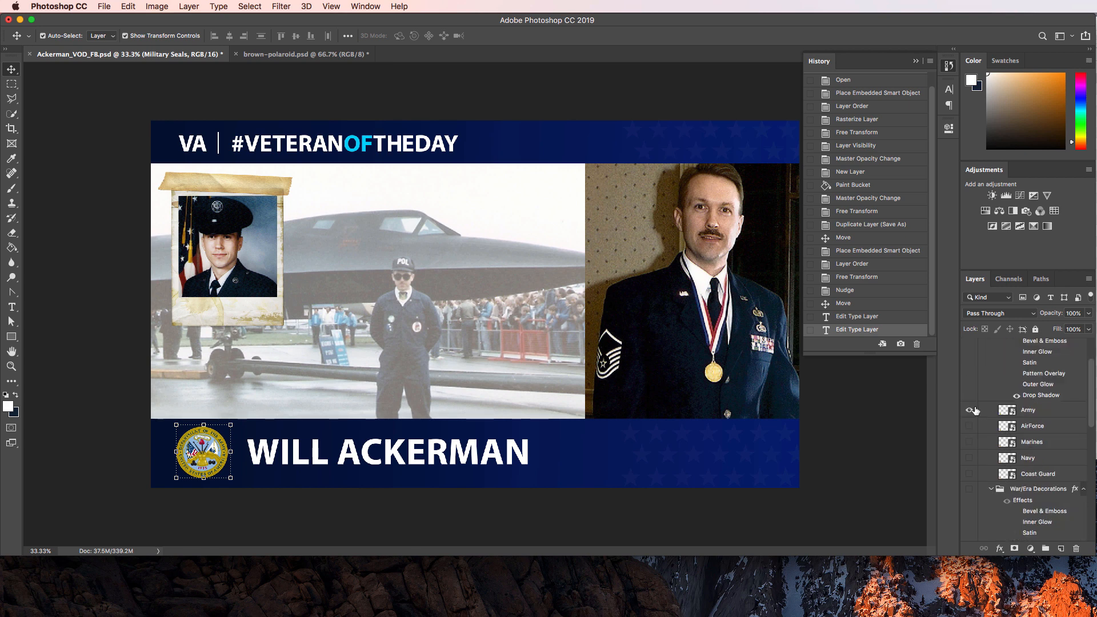
{"action": "left_click", "coordinate": [970, 411]}
{"action": "left_click", "coordinate": [968, 426]}
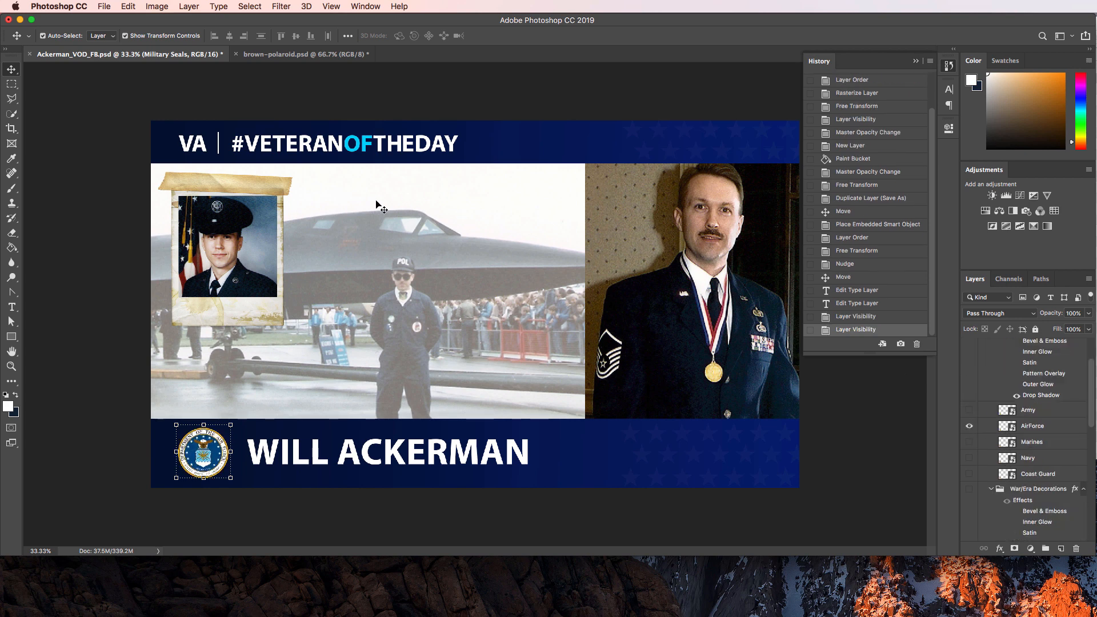
{"action": "left_click", "coordinate": [86, 136]}
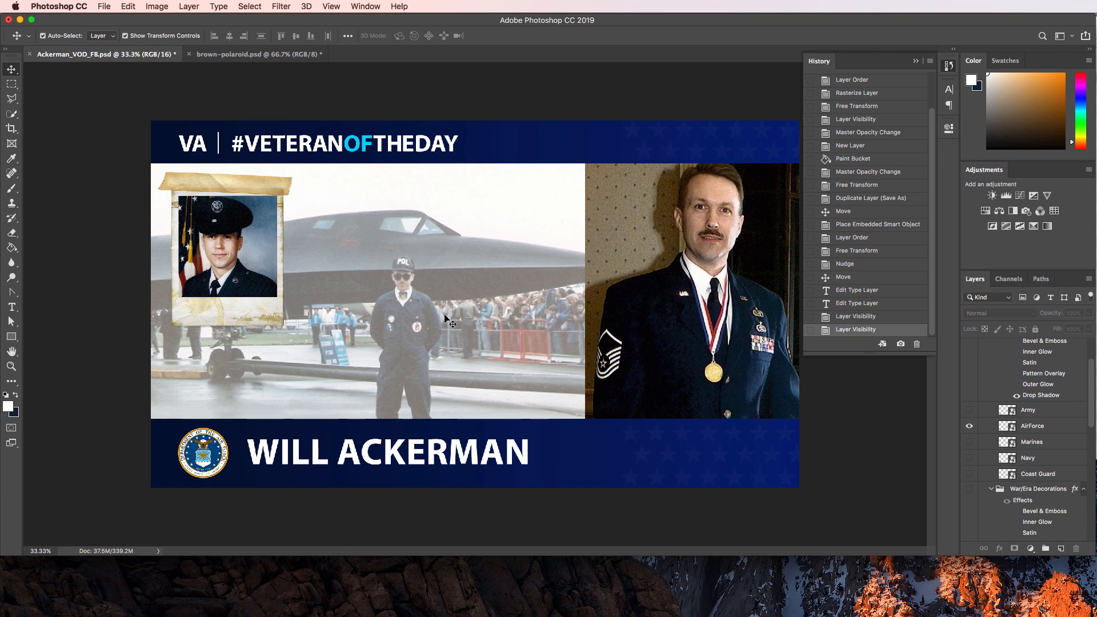
{"action": "key", "text": "super+Tab"}
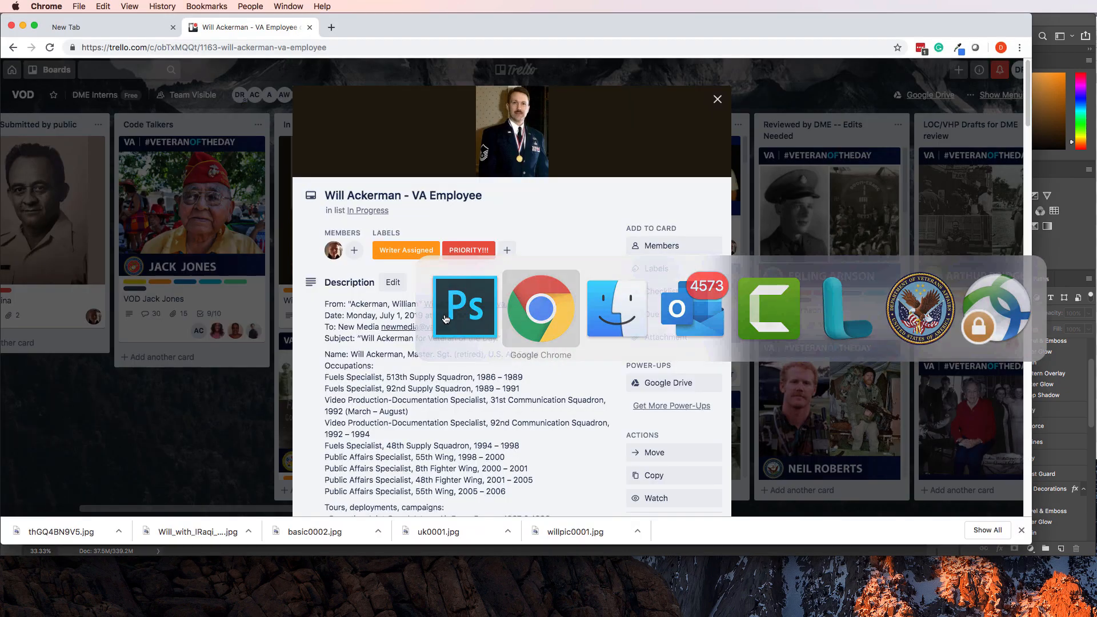
Nudge the uniform portrait and scale it down to about 40.7%, then switch to Finder.
{"action": "key", "text": "super+Tab"}
{"action": "left_click", "coordinate": [710, 303]}
{"action": "key", "text": "shift+Down"}
{"action": "key", "text": "shift+Down"}
{"action": "key", "text": "shift+Down"}
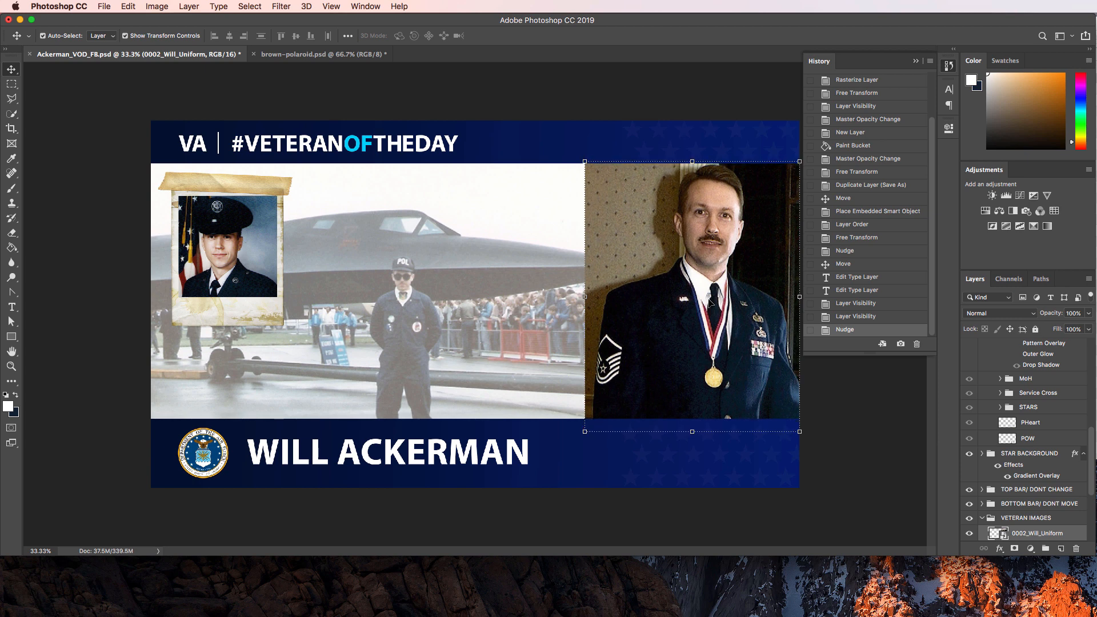
{"action": "key", "text": "shift+Up"}
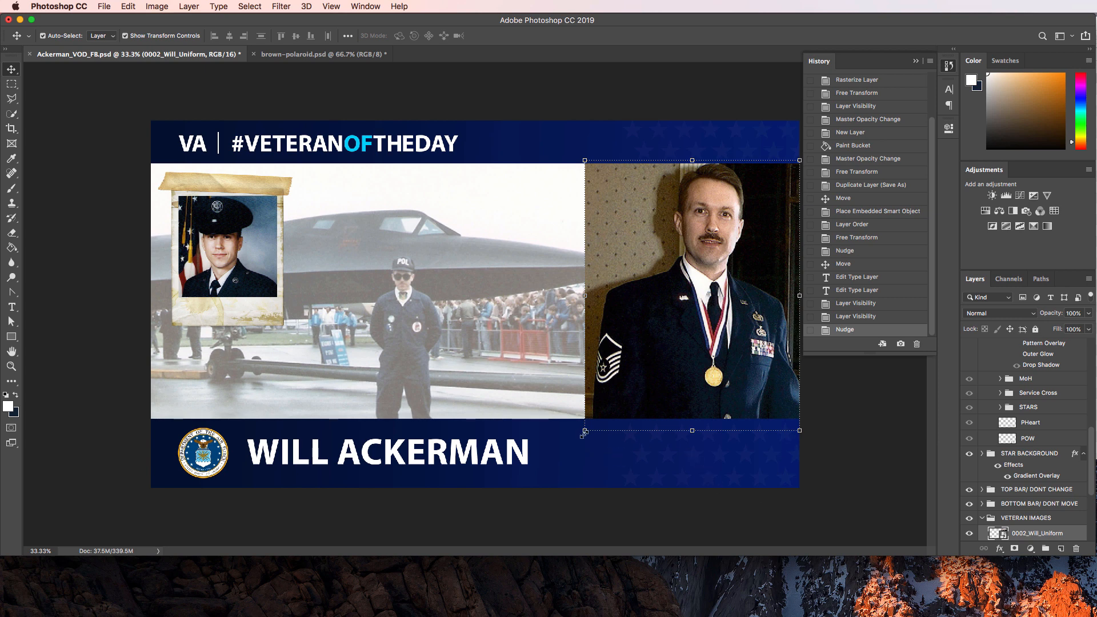
{"action": "left_click_drag", "start_coordinate": [585, 430], "coordinate": [594, 422]}
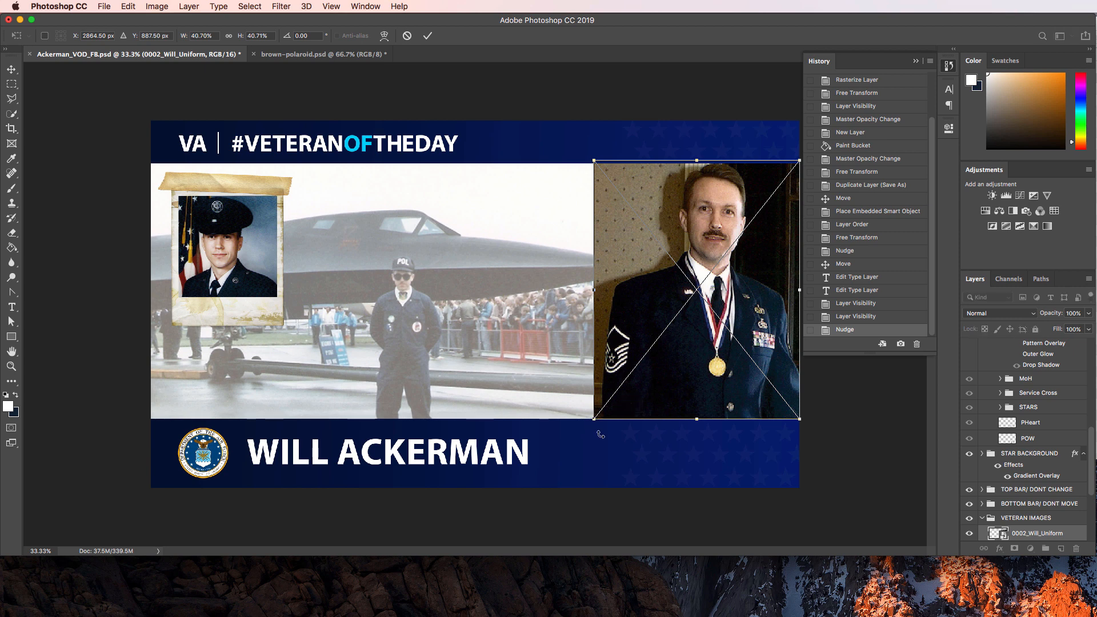
{"action": "key", "text": "Return"}
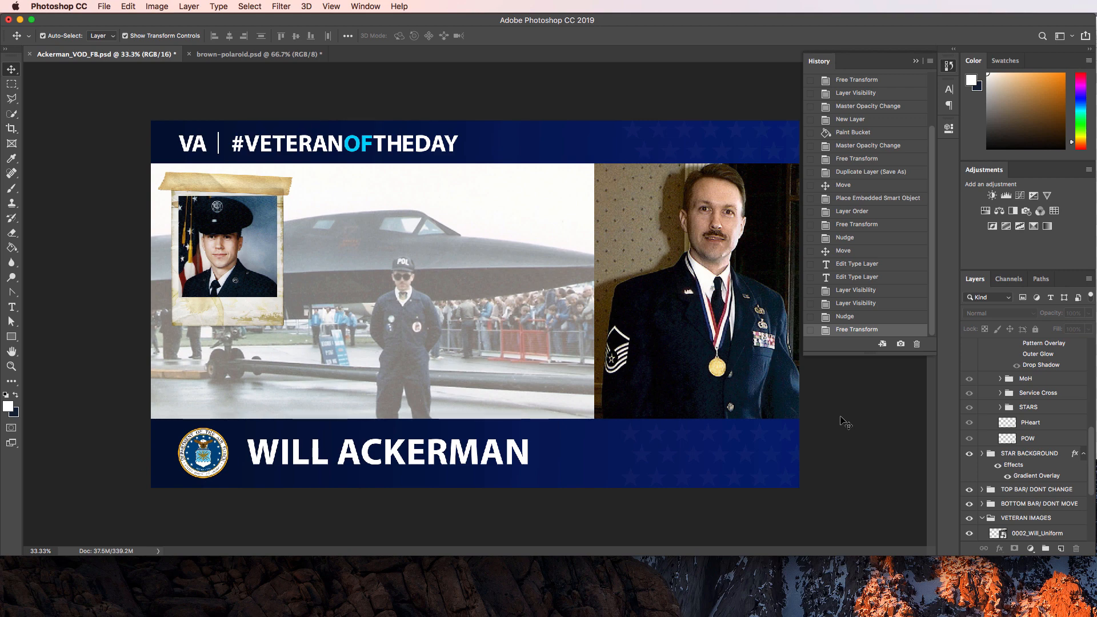
{"action": "key", "text": "super+Tab"}
{"action": "key", "text": "super+Tab"}
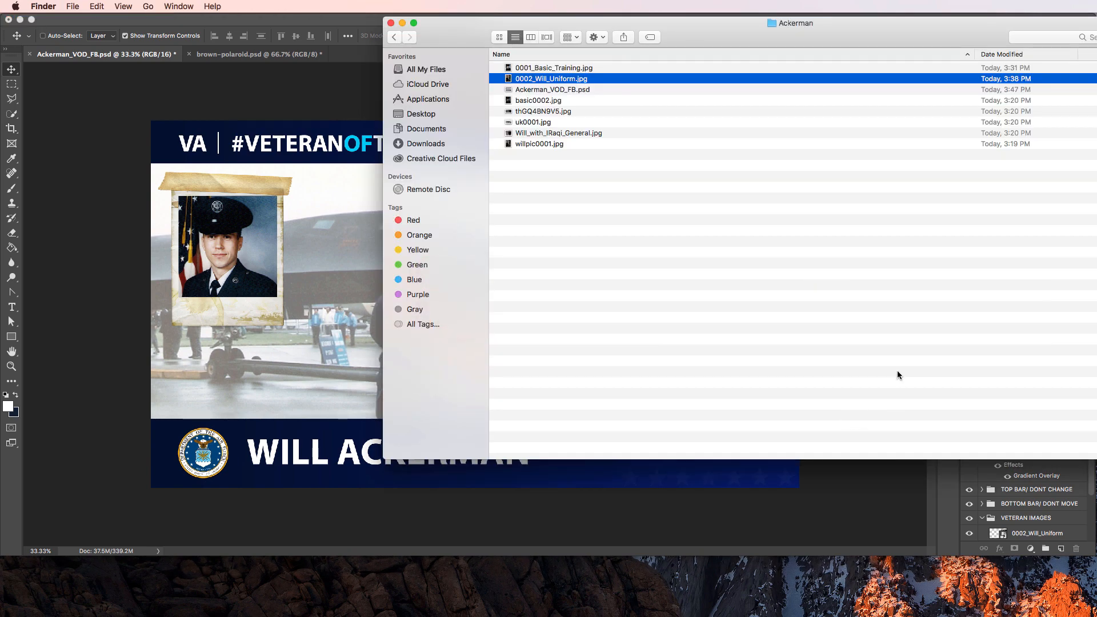
Compare the Iraqi general, uk0001 jet and thGQ4BN9V5 interview photos in Cover Flow view.
{"action": "left_click", "coordinate": [546, 37]}
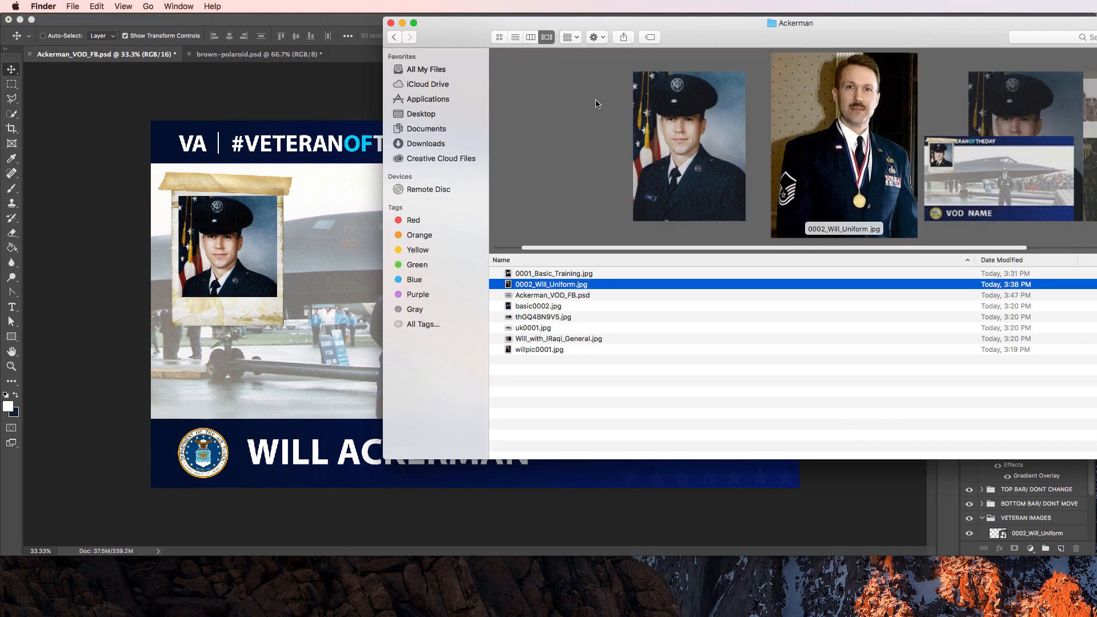
{"action": "left_click", "coordinate": [724, 168]}
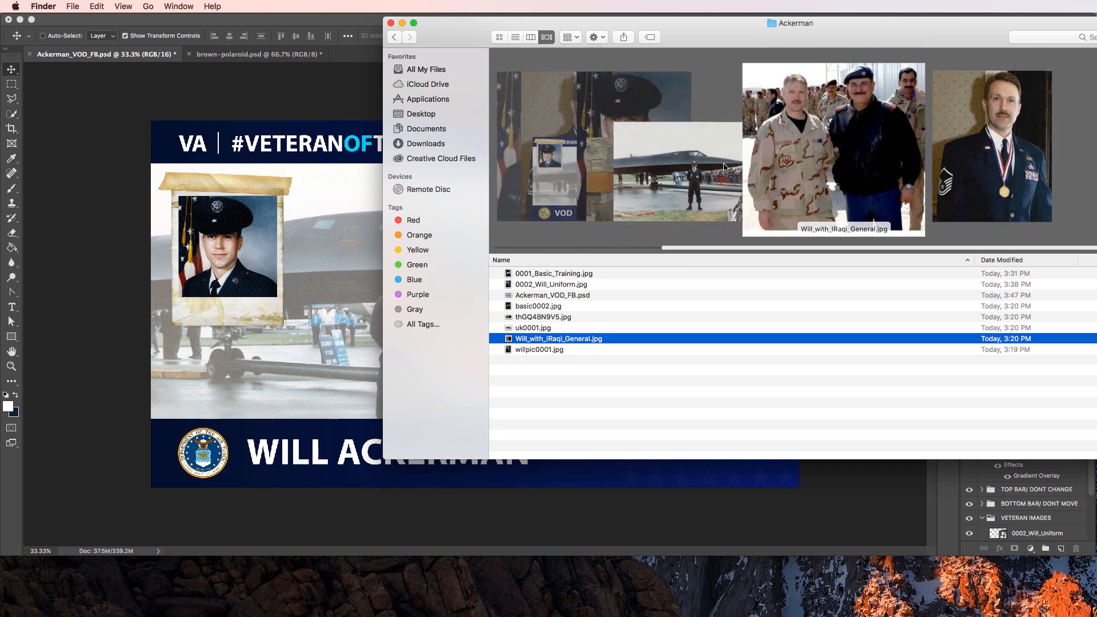
{"action": "key", "text": "Up"}
{"action": "key", "text": "Up"}
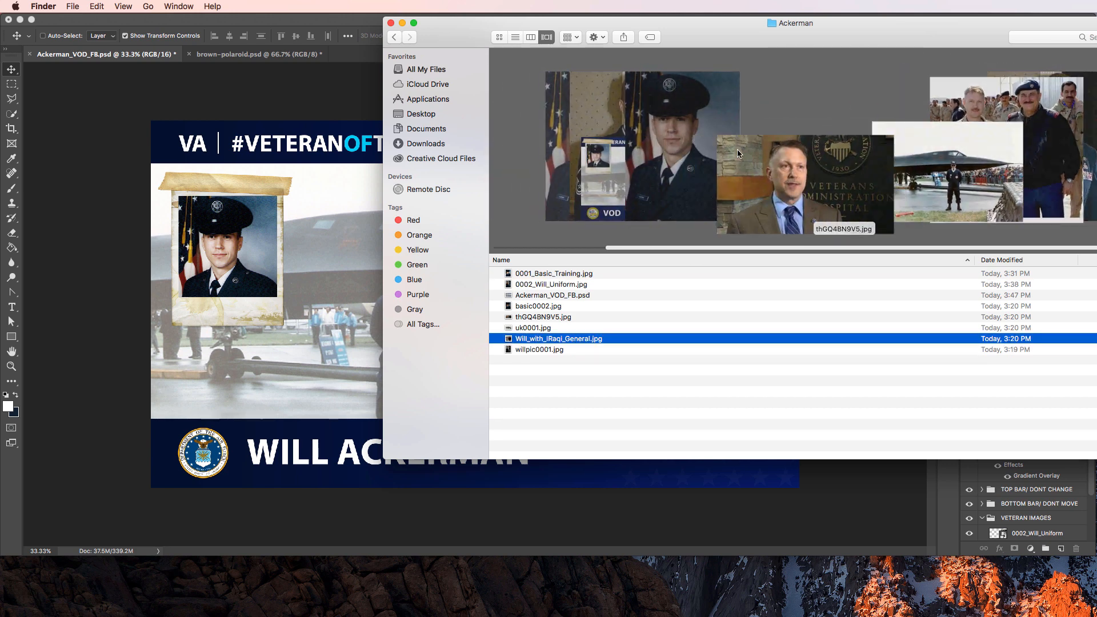
{"action": "key", "text": "Down"}
{"action": "key", "text": "Down"}
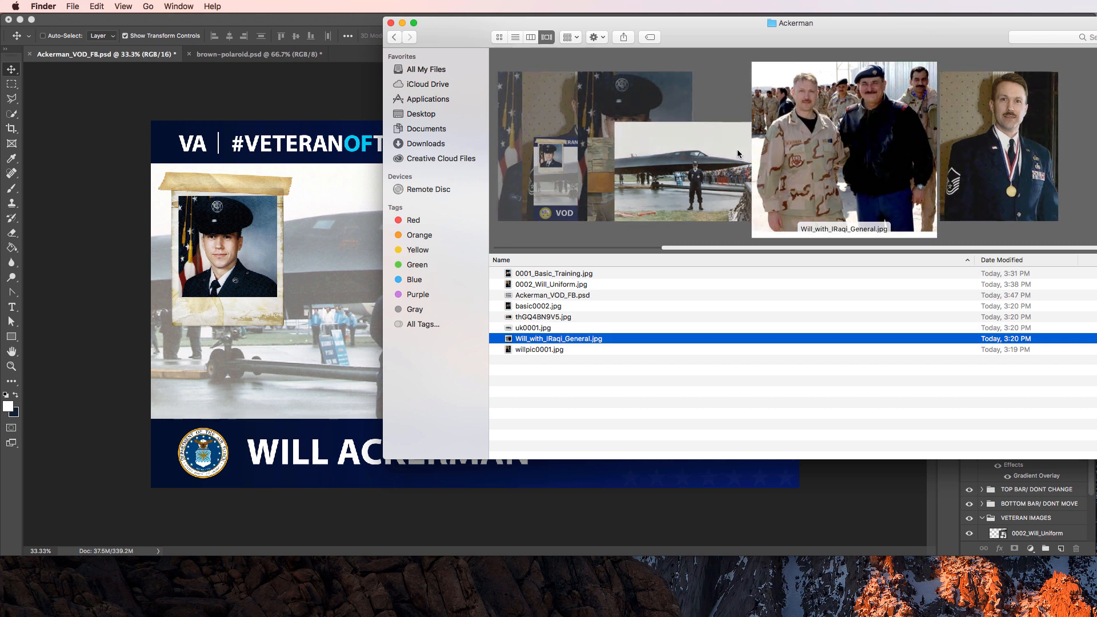
{"action": "key", "text": "Up"}
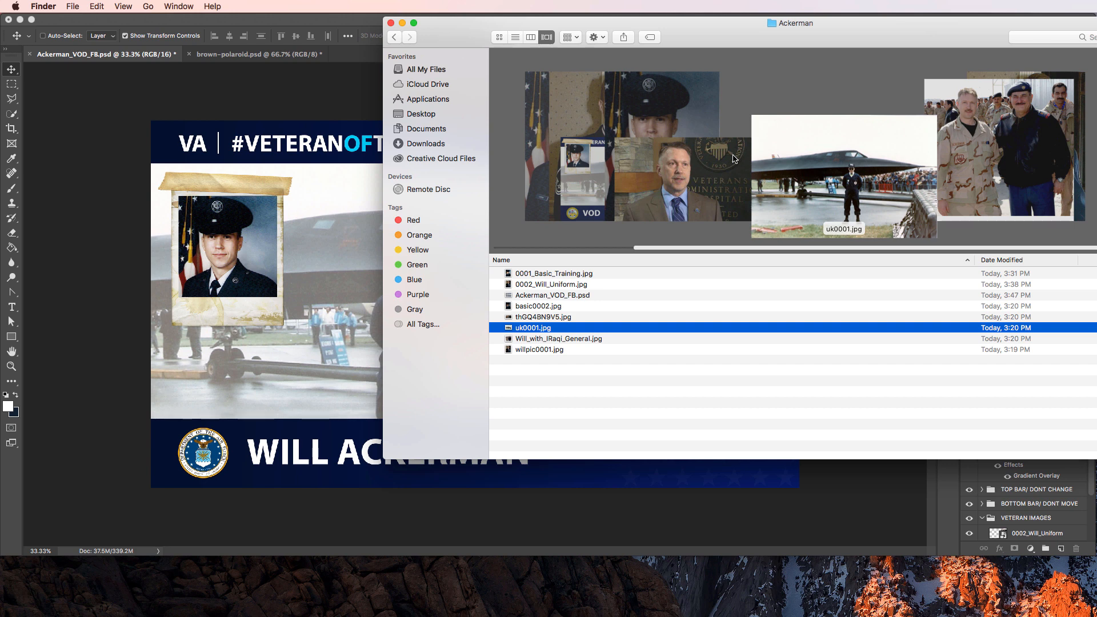
{"action": "left_click", "coordinate": [733, 158]}
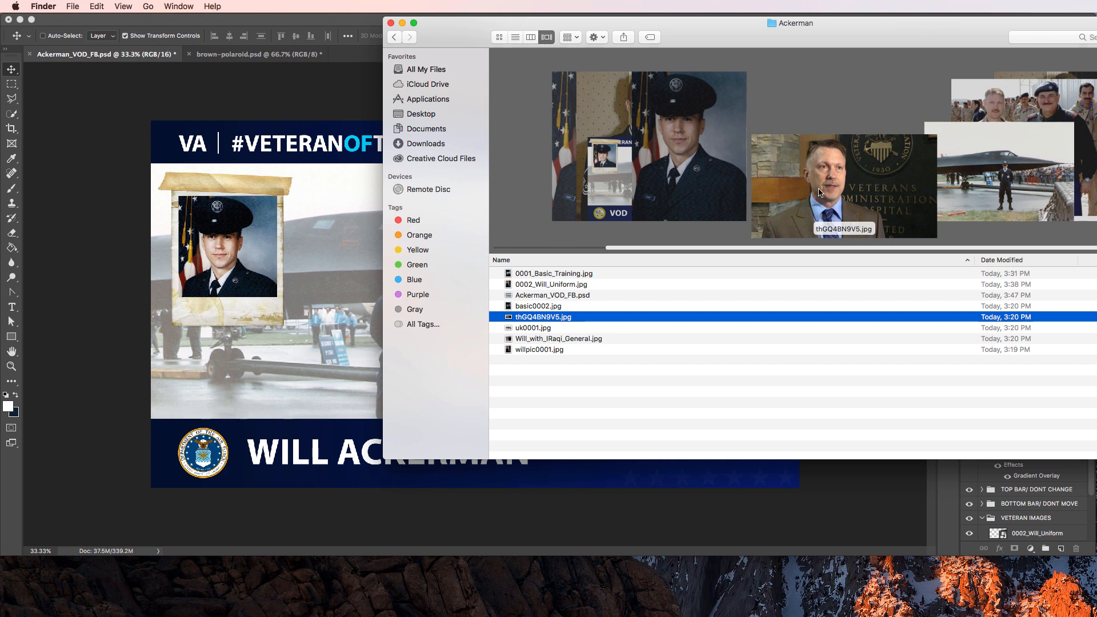
{"action": "key", "text": "super+Tab"}
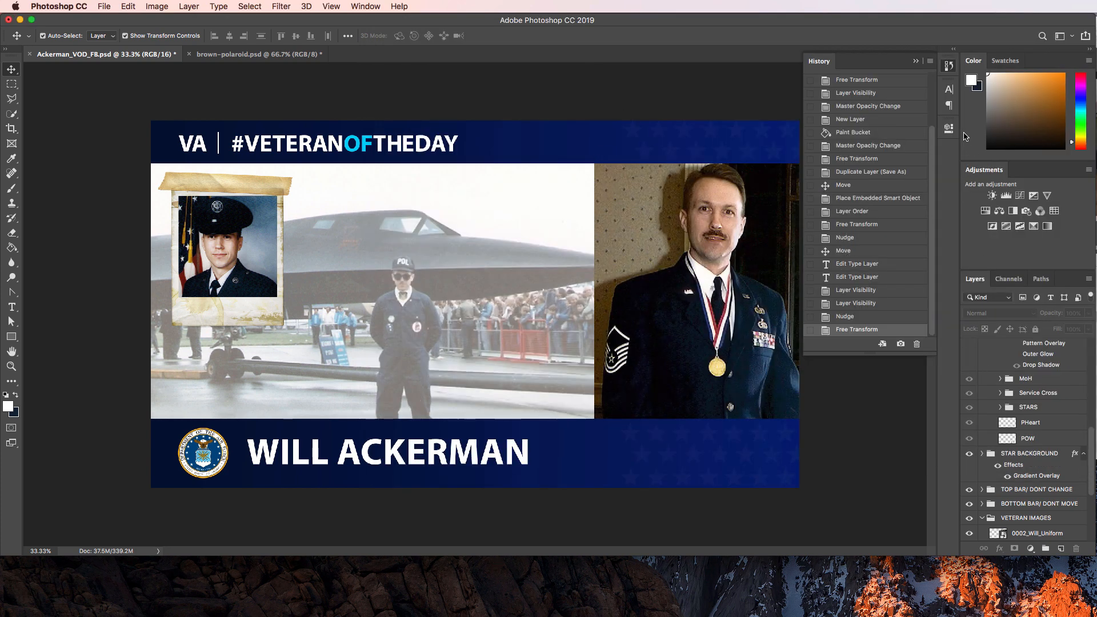
Collapse the History panel and open File > Export > Save for Web (Legacy).
{"action": "left_click", "coordinate": [949, 66]}
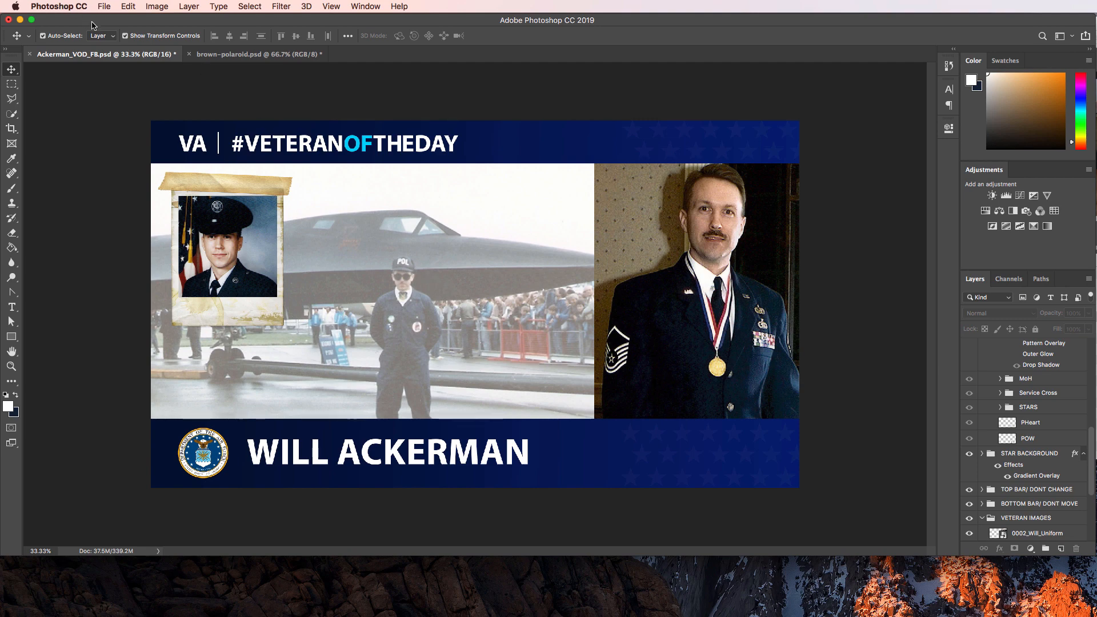
{"action": "left_click", "coordinate": [104, 6]}
{"action": "mouse_move", "coordinate": [171, 153]}
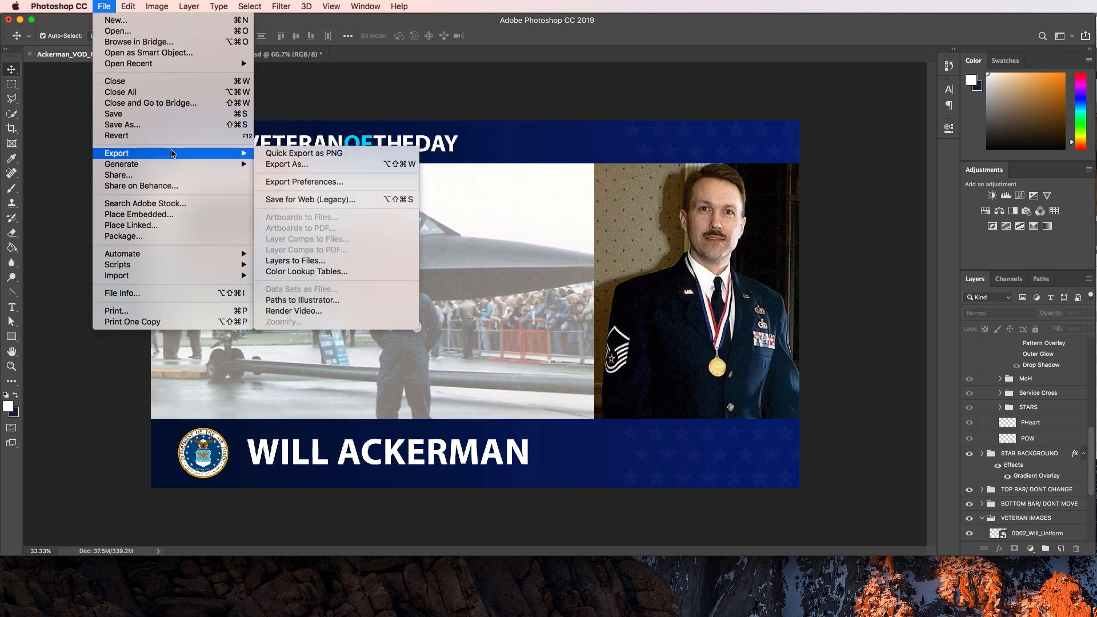
{"action": "left_click", "coordinate": [286, 199]}
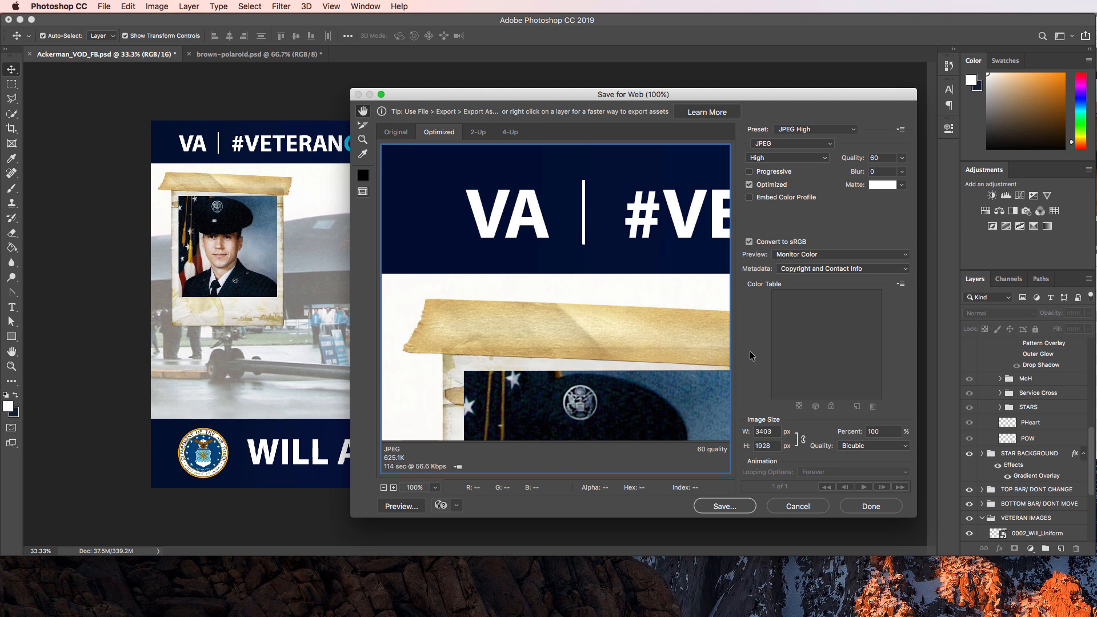
Set JPEG quality to Maximum 100 and save as Ackerman_VOD_FB.jpg in the Ackerman folder.
{"action": "left_click", "coordinate": [838, 131]}
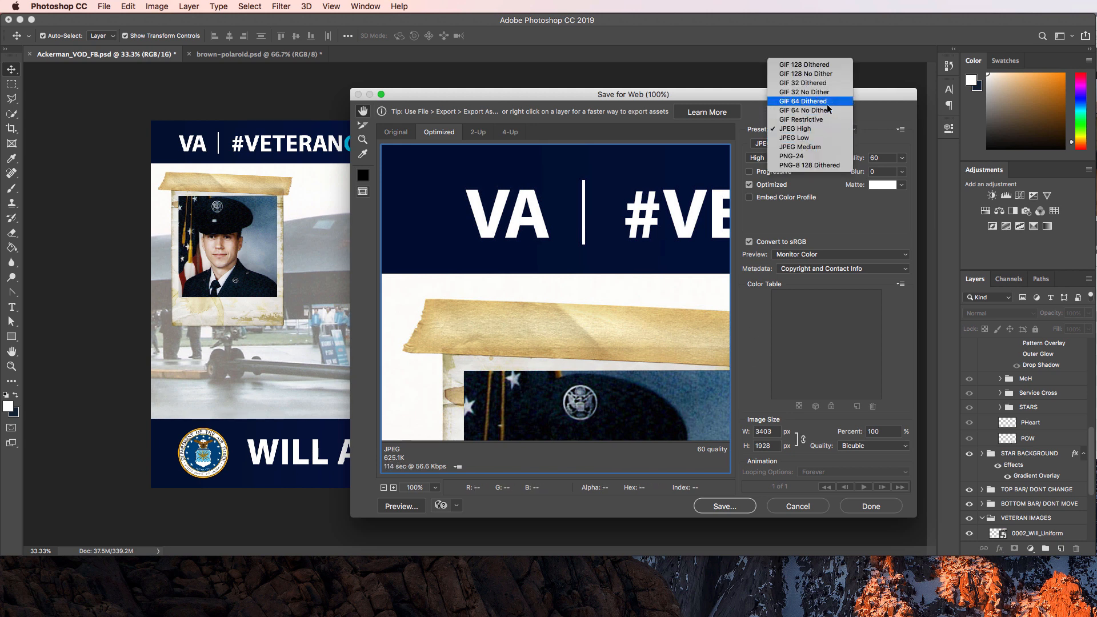
{"action": "left_click", "coordinate": [835, 129]}
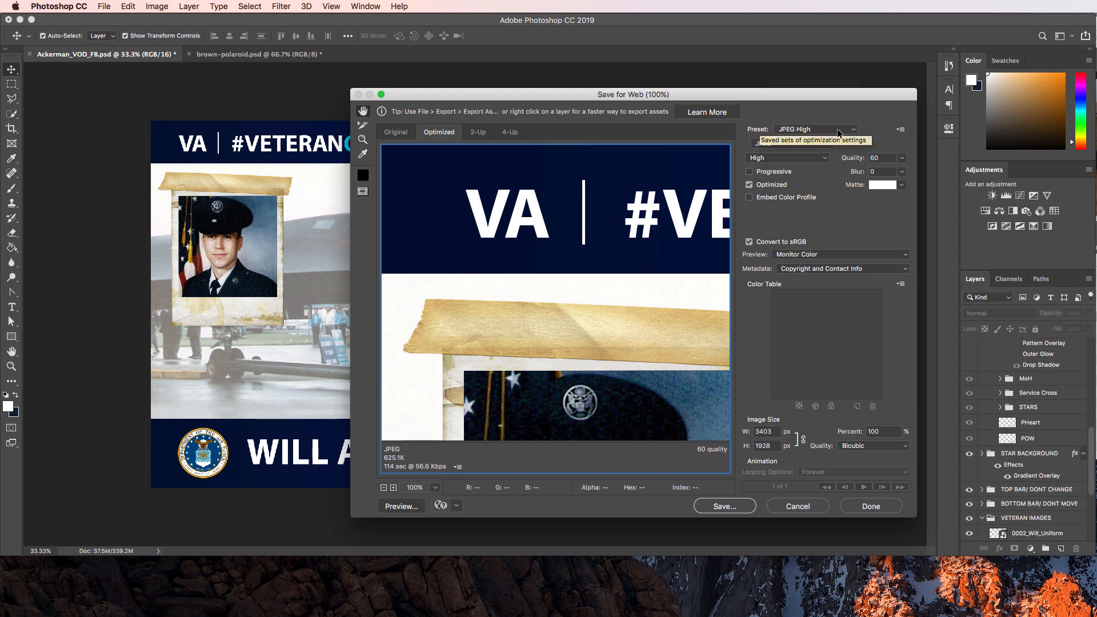
{"action": "left_click", "coordinate": [781, 160]}
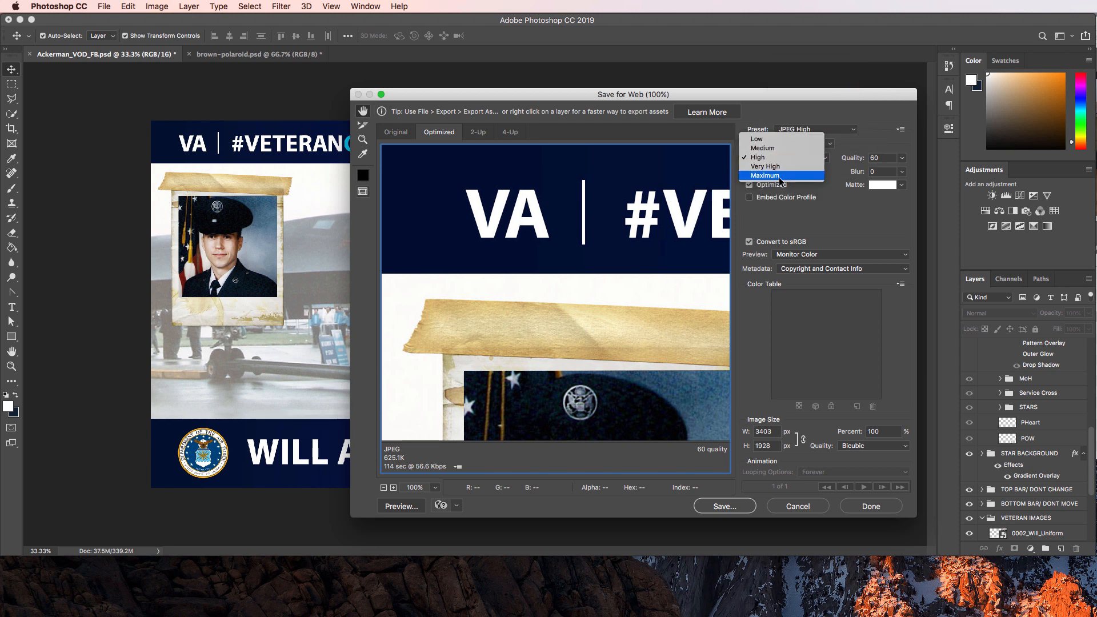
{"action": "left_click", "coordinate": [779, 176]}
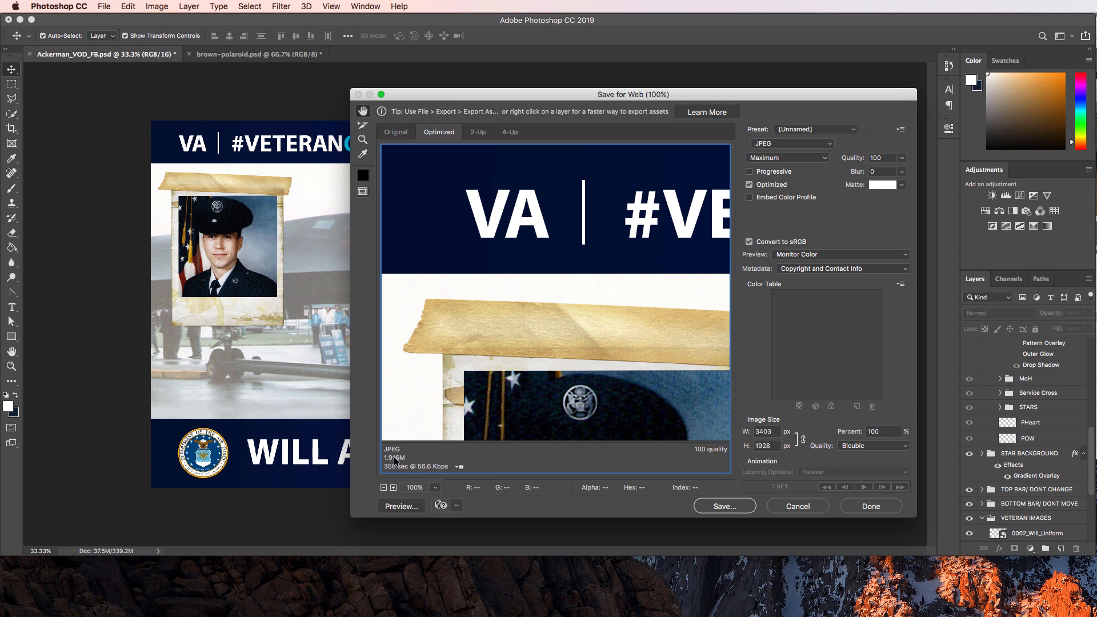
{"action": "left_click", "coordinate": [805, 159]}
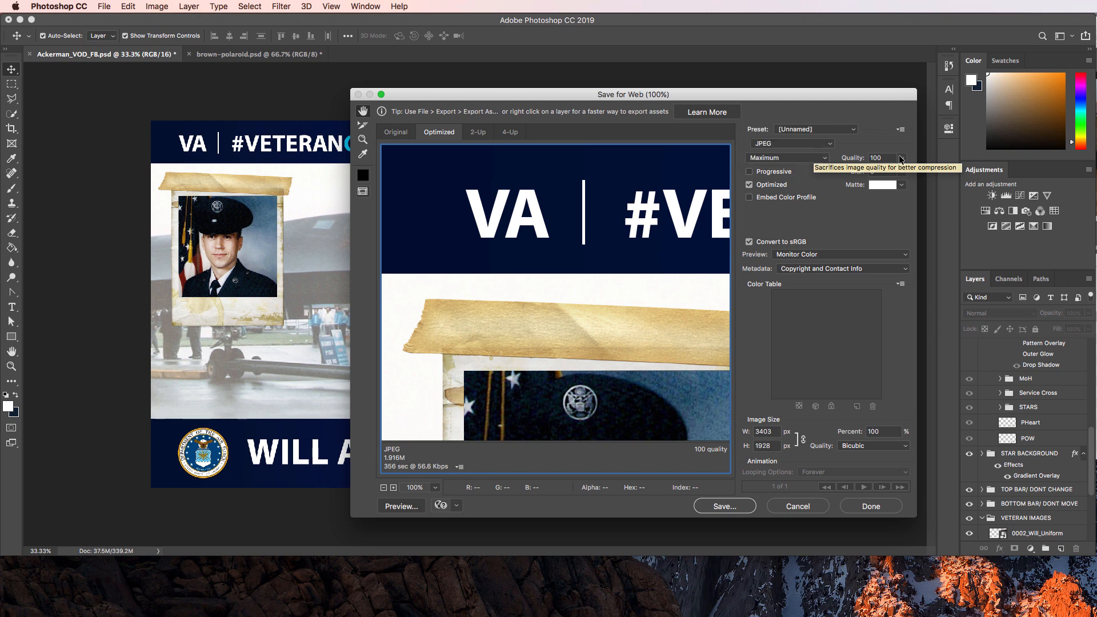
{"action": "left_click", "coordinate": [903, 159]}
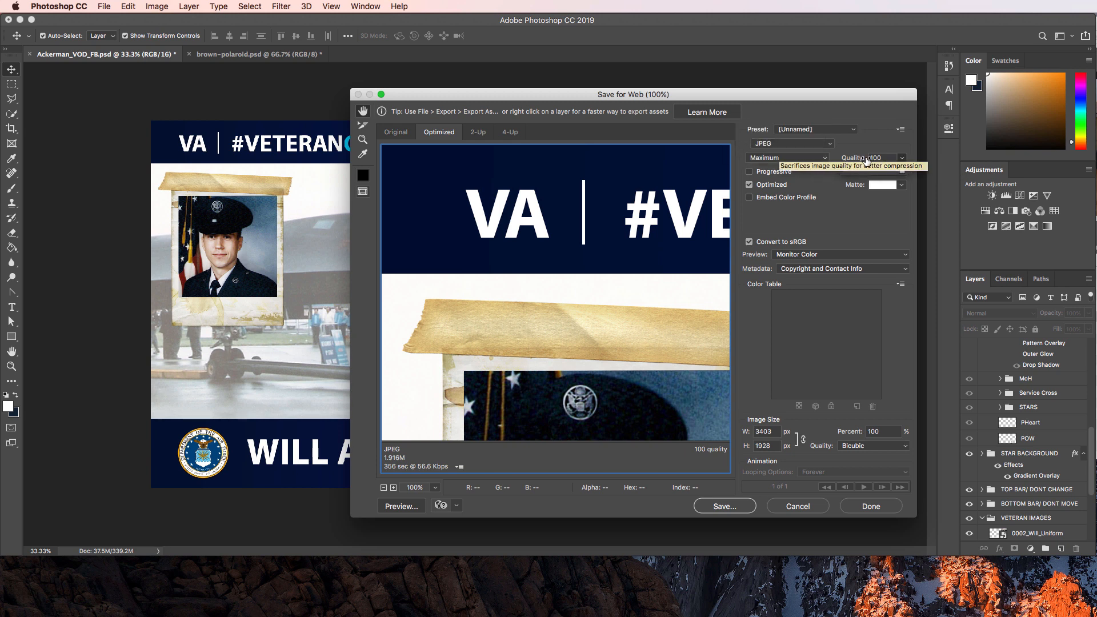
{"action": "left_click_drag", "start_coordinate": [853, 160], "coordinate": [844, 162]}
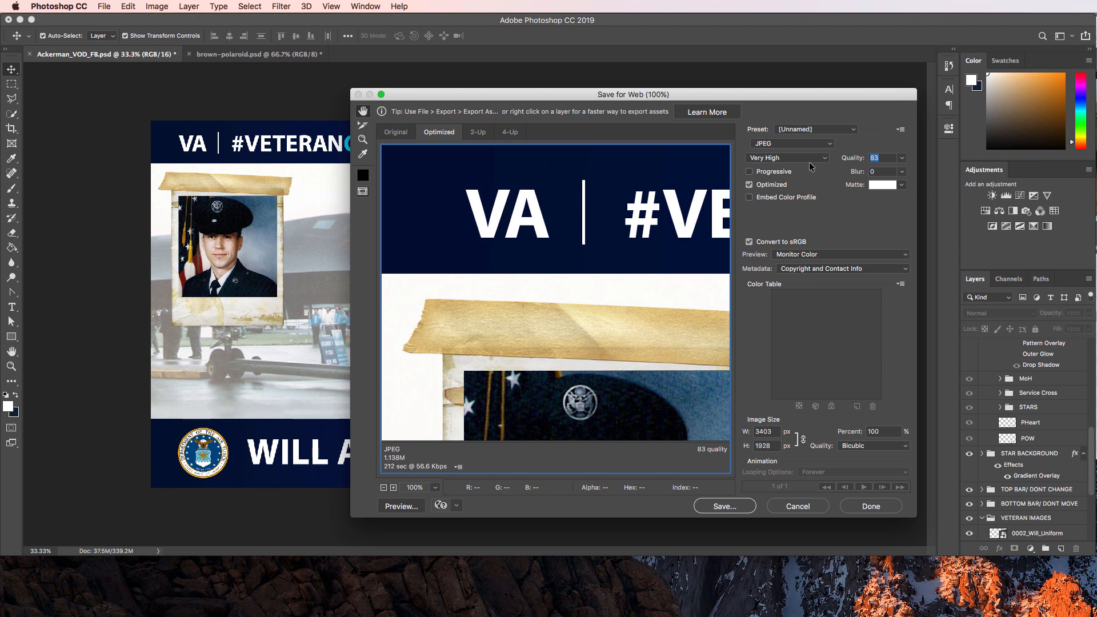
{"action": "left_click", "coordinate": [829, 158]}
{"action": "left_click", "coordinate": [768, 169]}
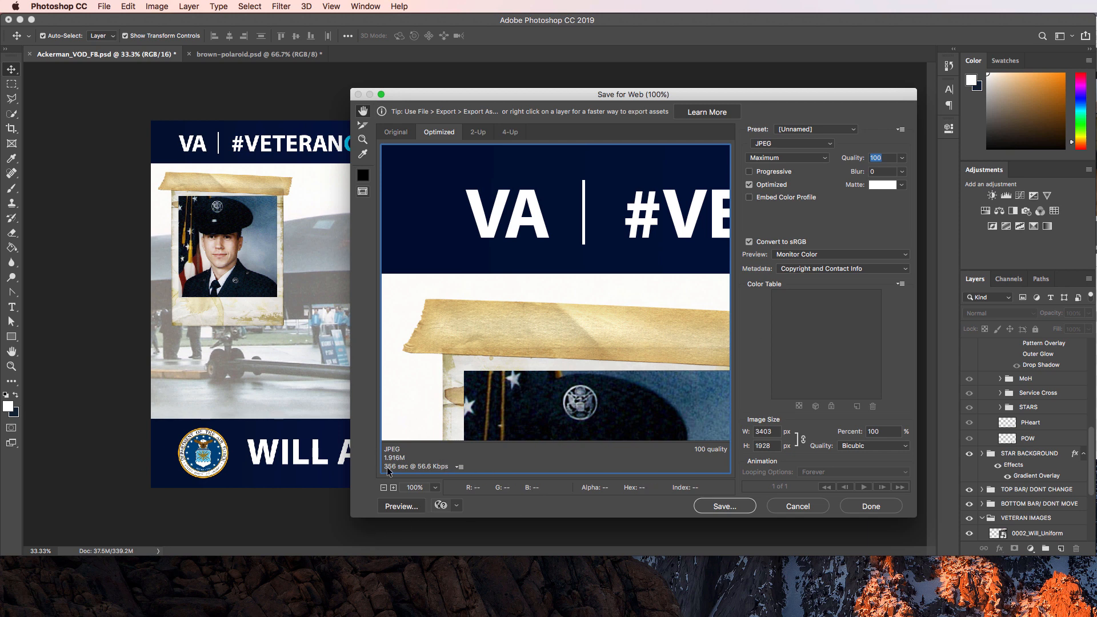
{"action": "left_click", "coordinate": [724, 506]}
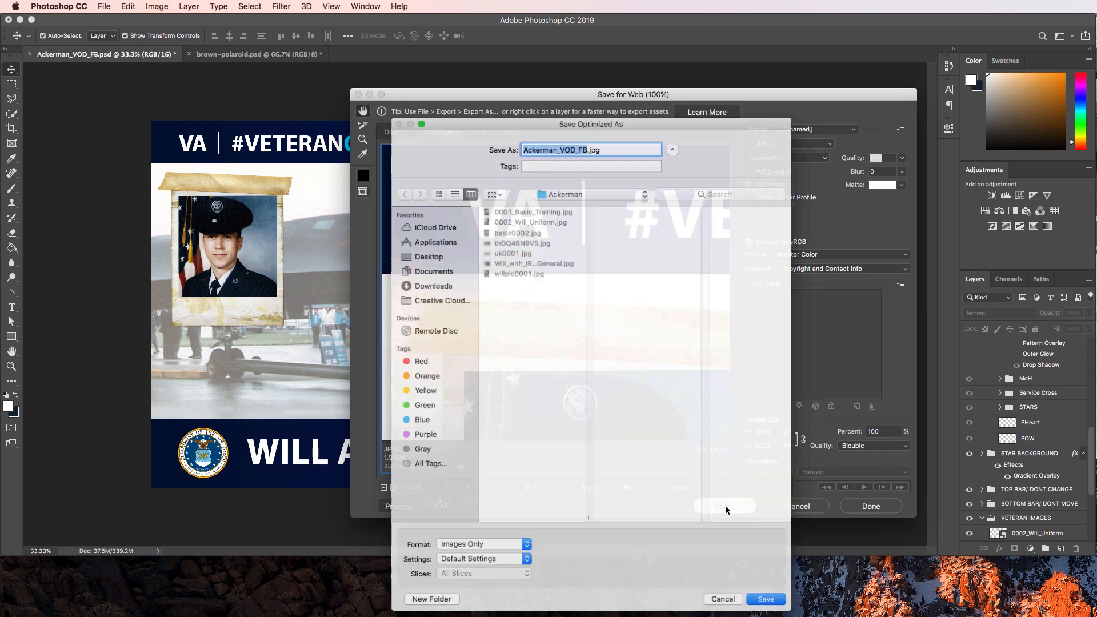
{"action": "left_click", "coordinate": [763, 604]}
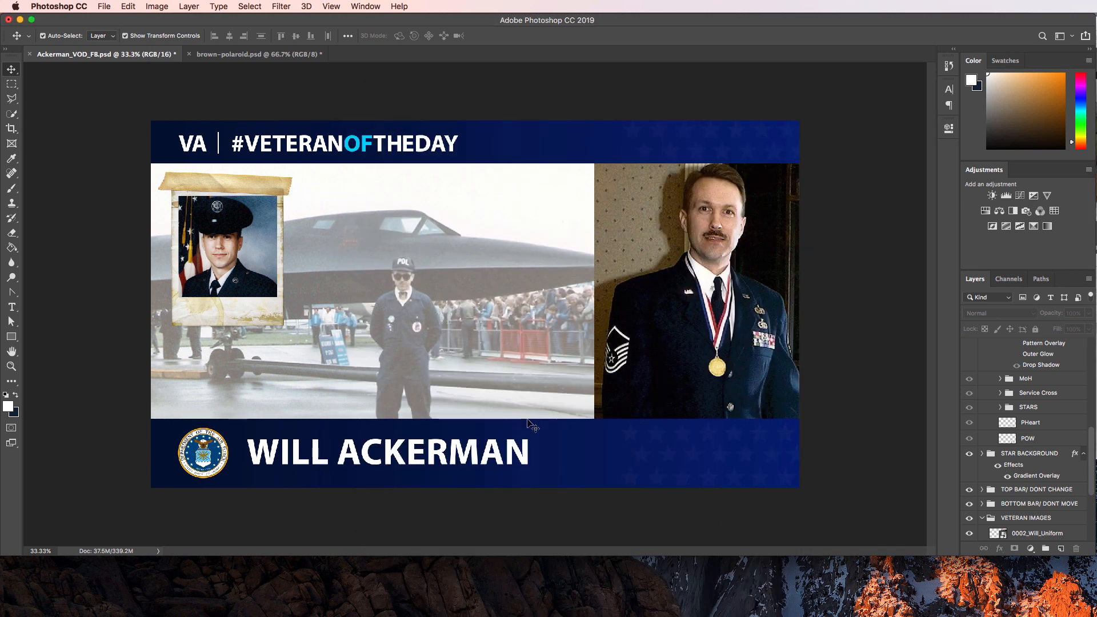
Open Ackerman_VOD_FB.jpg in Preview to inspect it, then close Preview.
{"action": "key", "text": "super+Tab"}
{"action": "key", "text": "super+Tab"}
{"action": "key", "text": "super+Tab"}
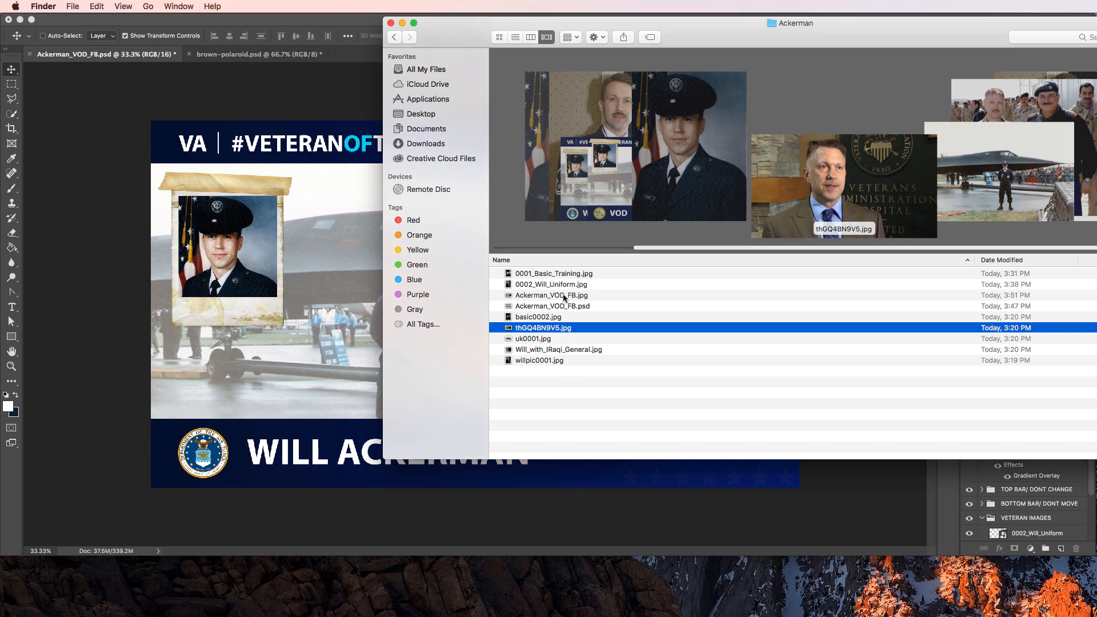
{"action": "left_click", "coordinate": [557, 298]}
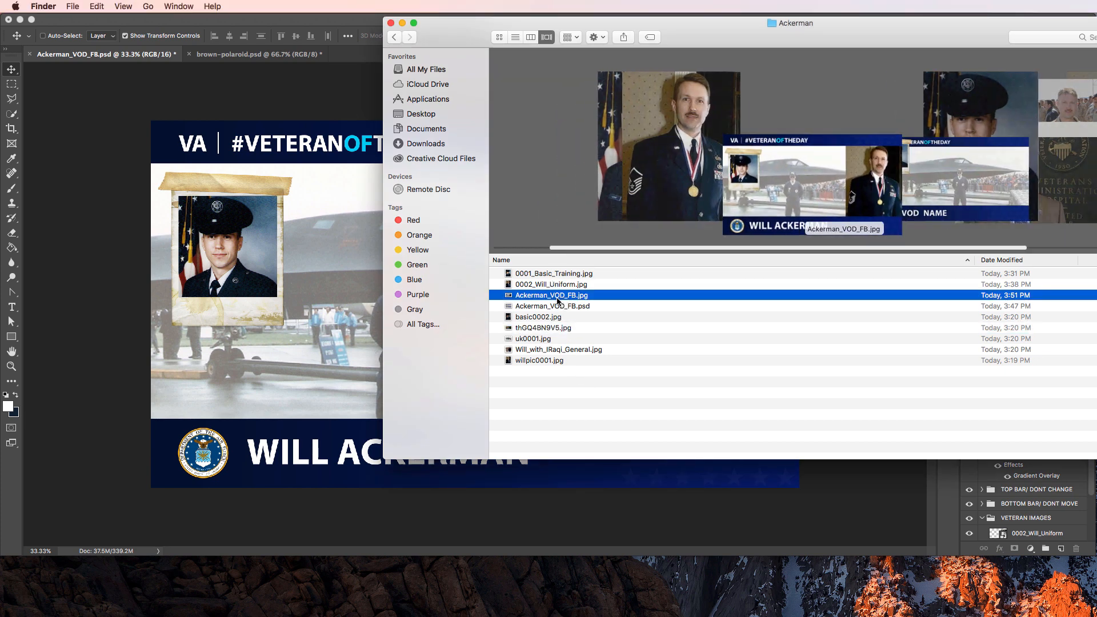
{"action": "right_click", "coordinate": [558, 300]}
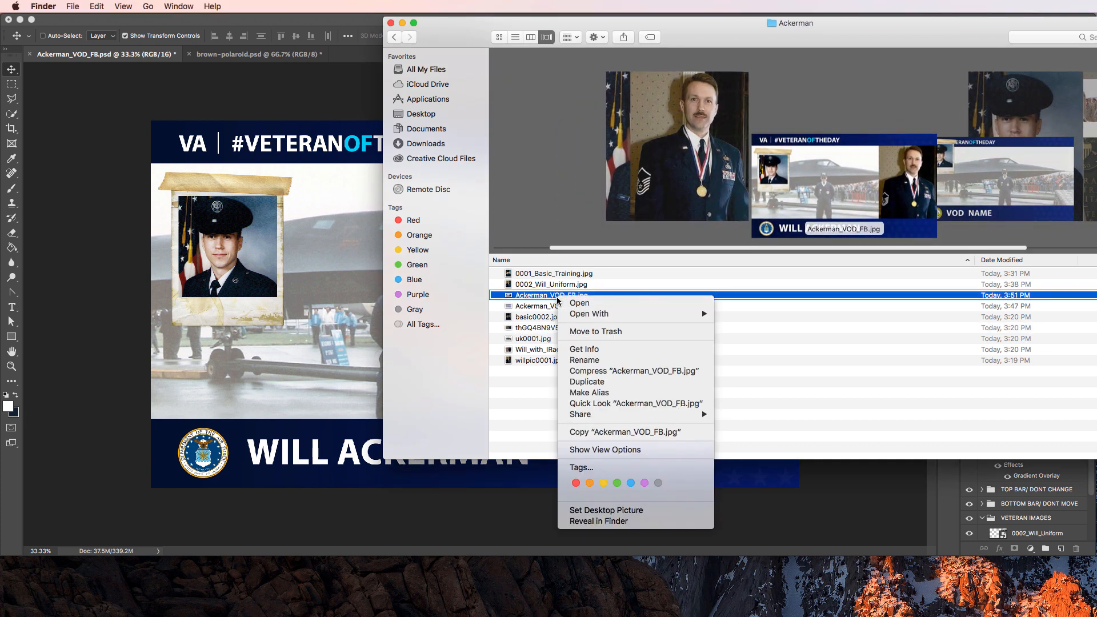
{"action": "left_click", "coordinate": [579, 303]}
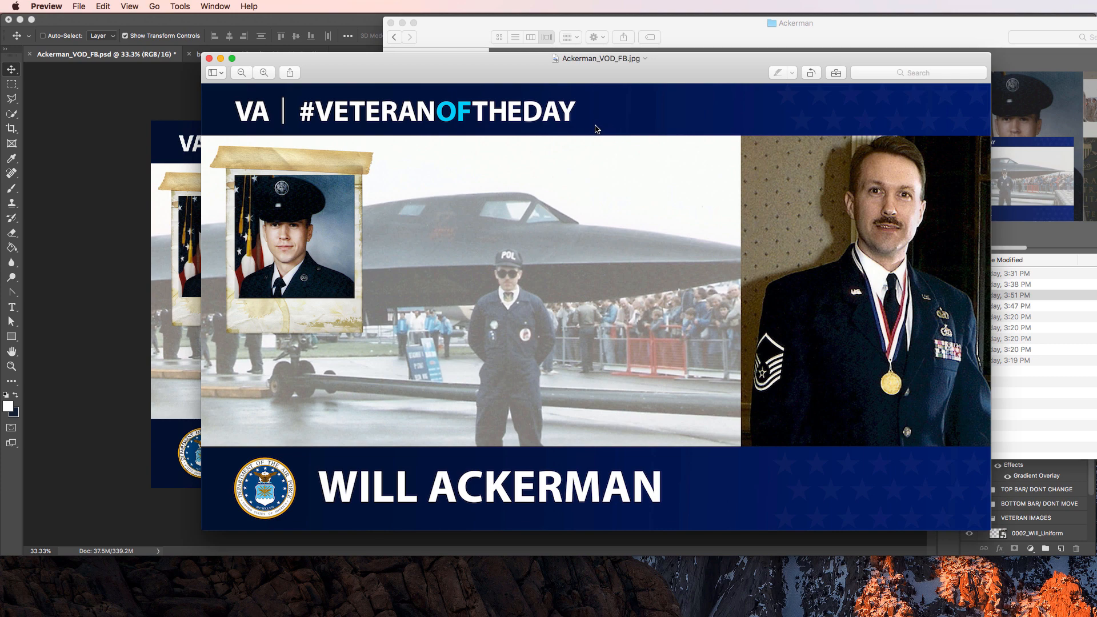
{"action": "left_click", "coordinate": [209, 58]}
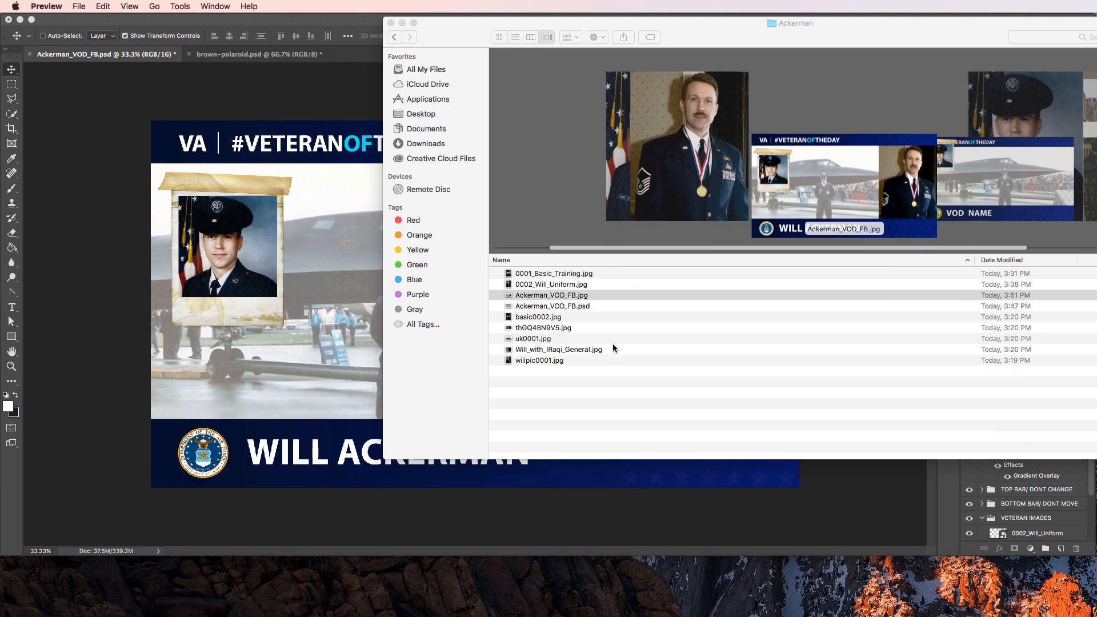
Show all Red-tagged files in Finder.
{"action": "left_click", "coordinate": [601, 389]}
{"action": "left_click", "coordinate": [624, 382]}
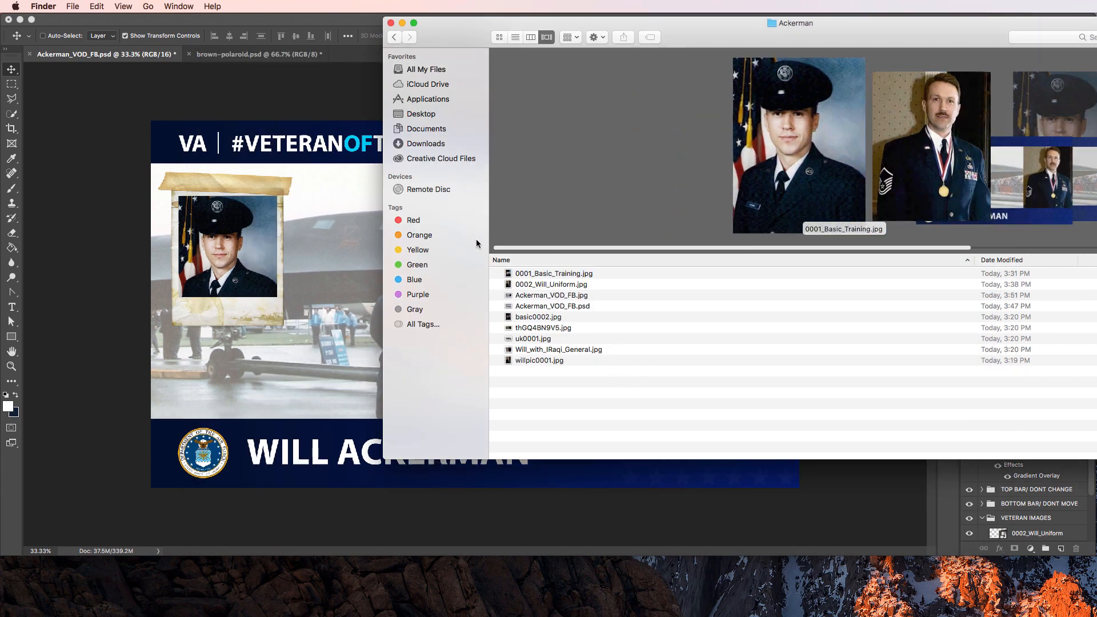
{"action": "left_click", "coordinate": [413, 220]}
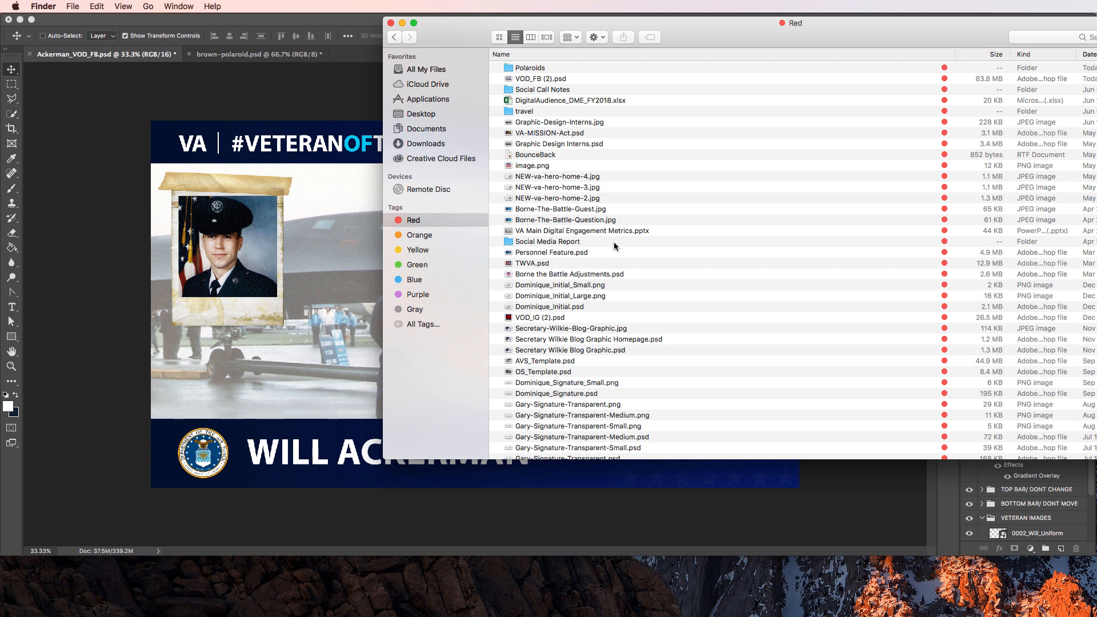
Open VOD_IG (2).psd and save it as Ackerman_VOD_IG.psd in the Ackerman folder.
{"action": "double_click", "coordinate": [538, 318]}
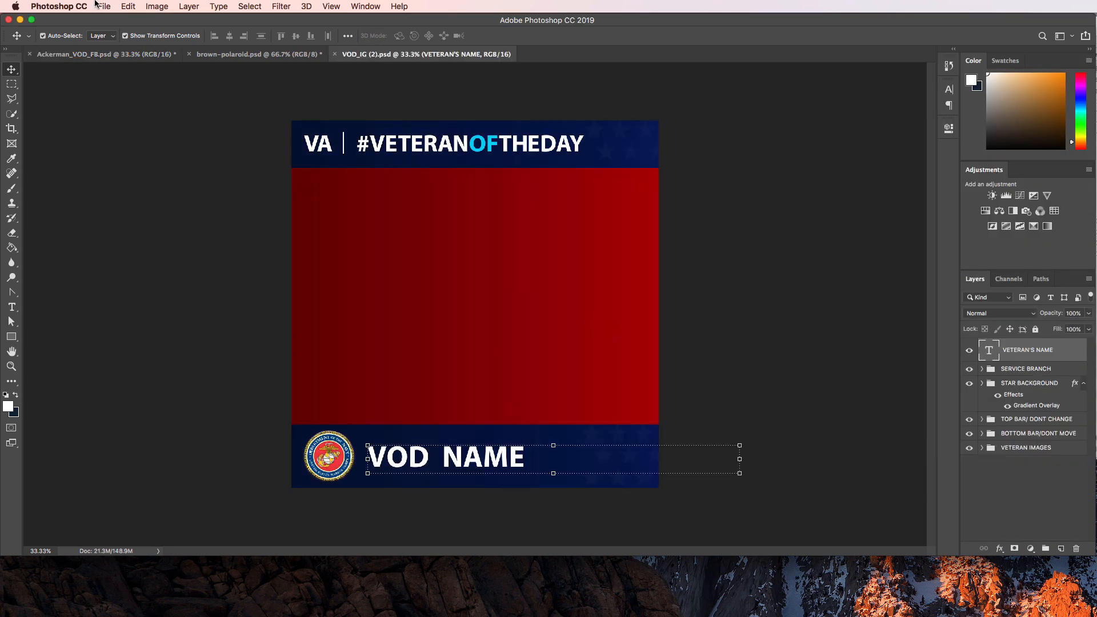
{"action": "left_click", "coordinate": [102, 7]}
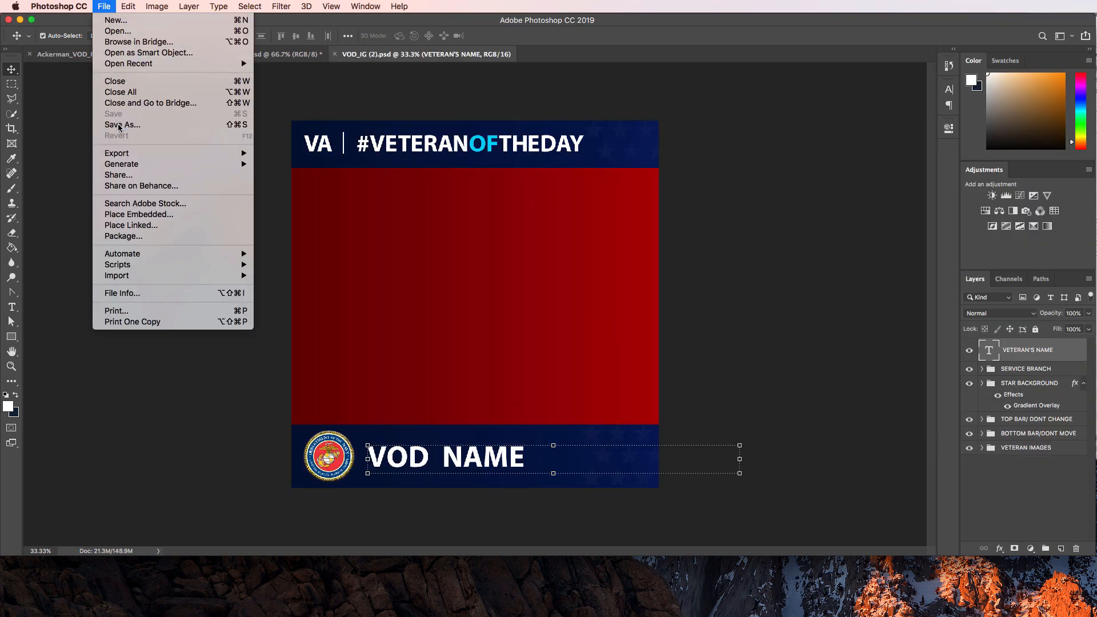
{"action": "left_click", "coordinate": [285, 153]}
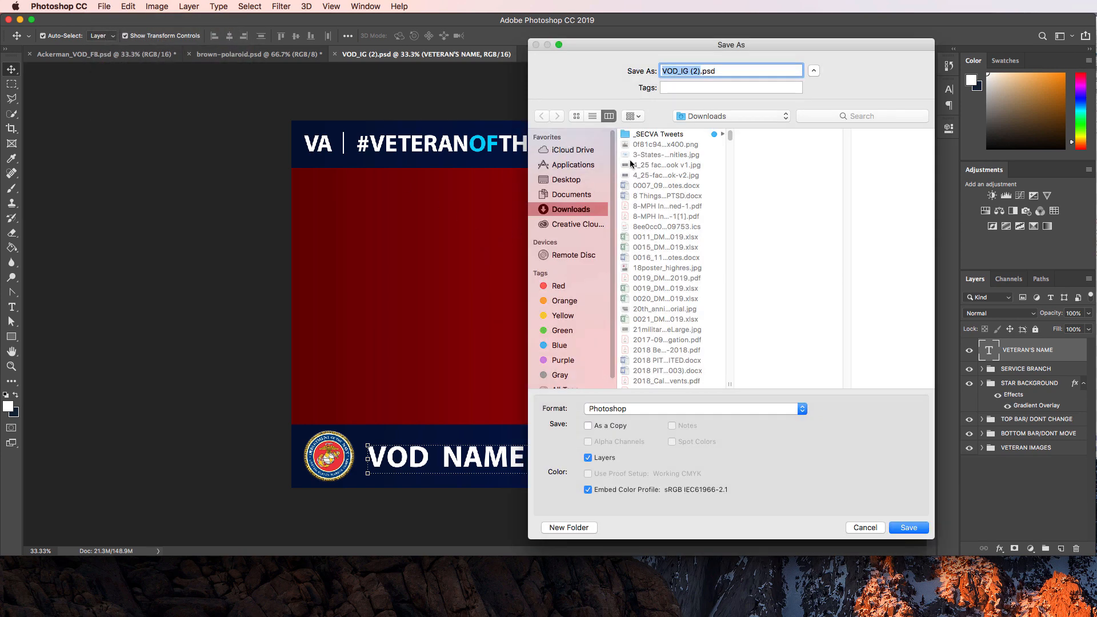
{"action": "scroll", "coordinate": [681, 272], "scroll_direction": "down", "scroll_amount": 15}
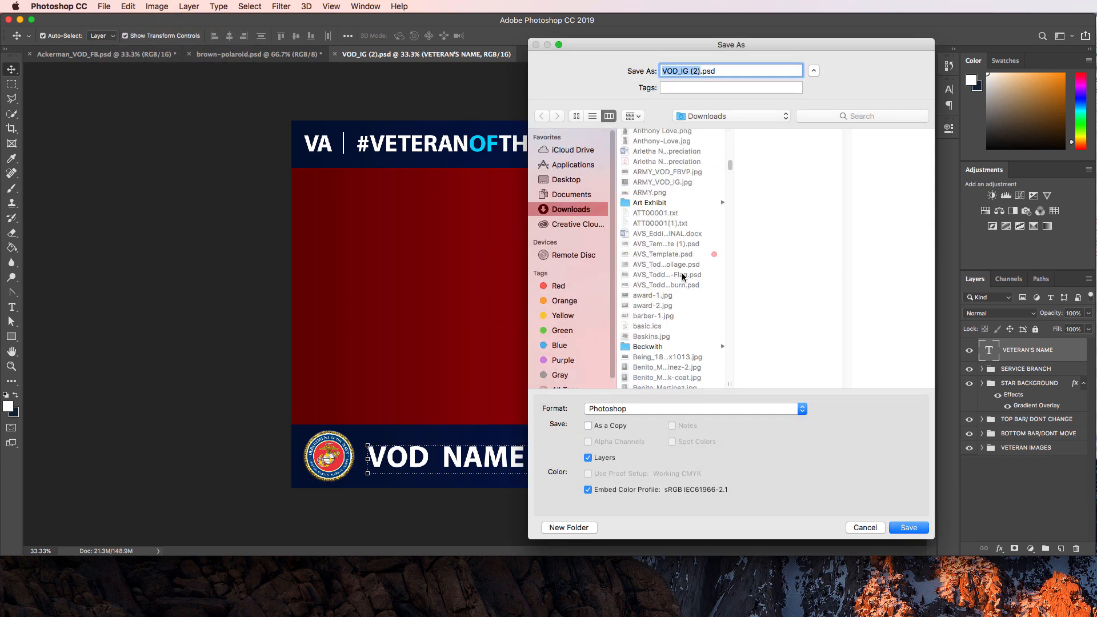
{"action": "scroll", "coordinate": [683, 277], "scroll_direction": "up", "scroll_amount": 10}
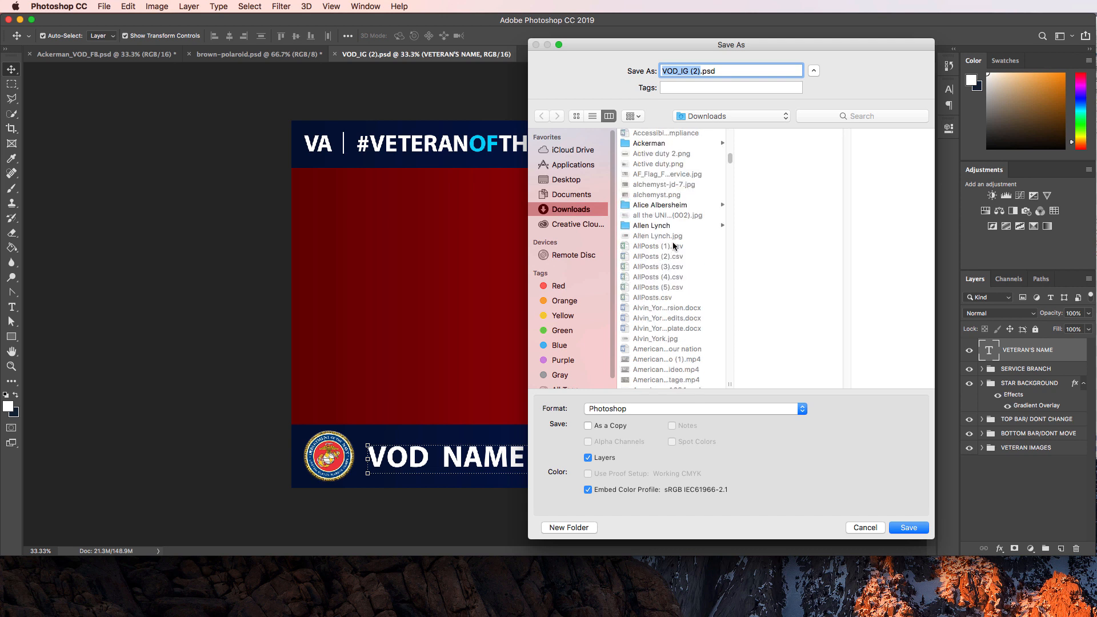
{"action": "left_click", "coordinate": [651, 144]}
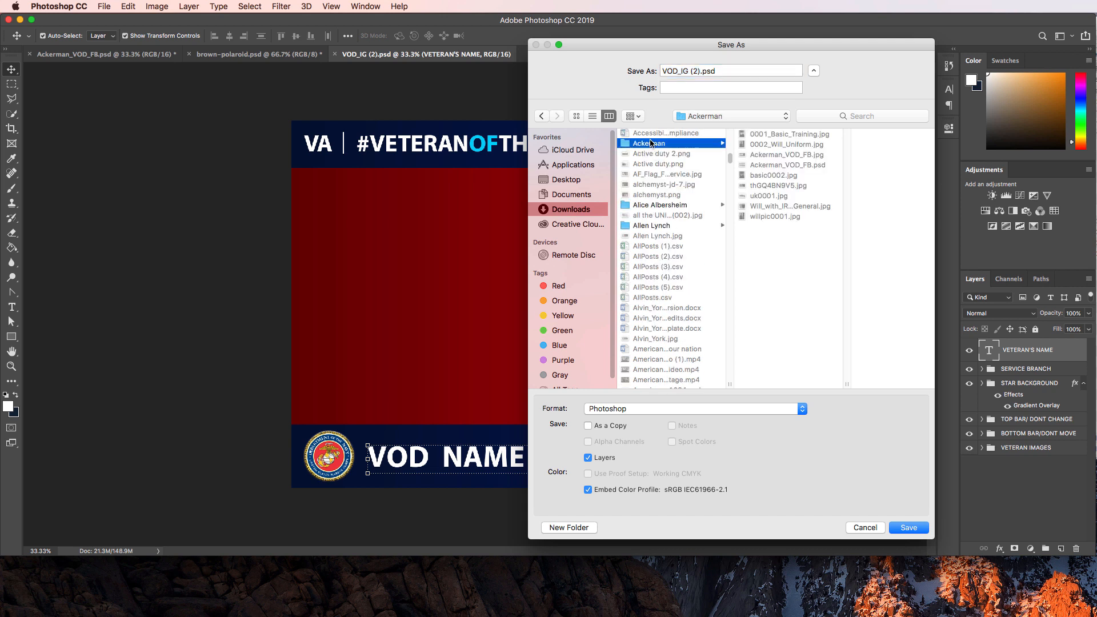
{"action": "left_click", "coordinate": [662, 70]}
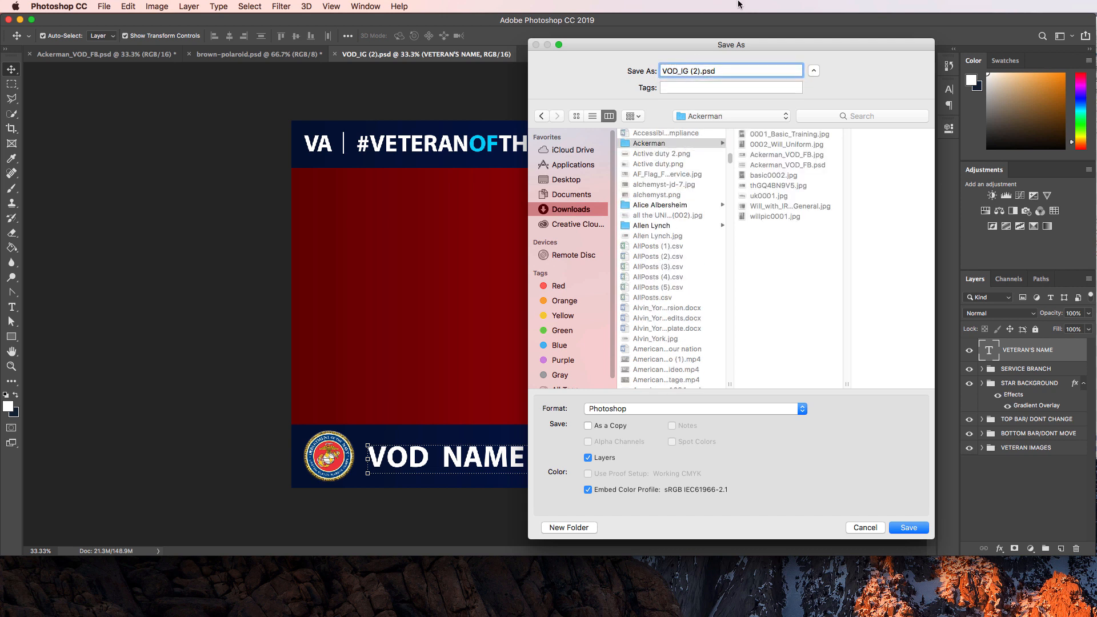
{"action": "type", "text": "Ackerman_"}
{"action": "key", "text": "BackSpace"}
{"action": "key", "text": "Return"}
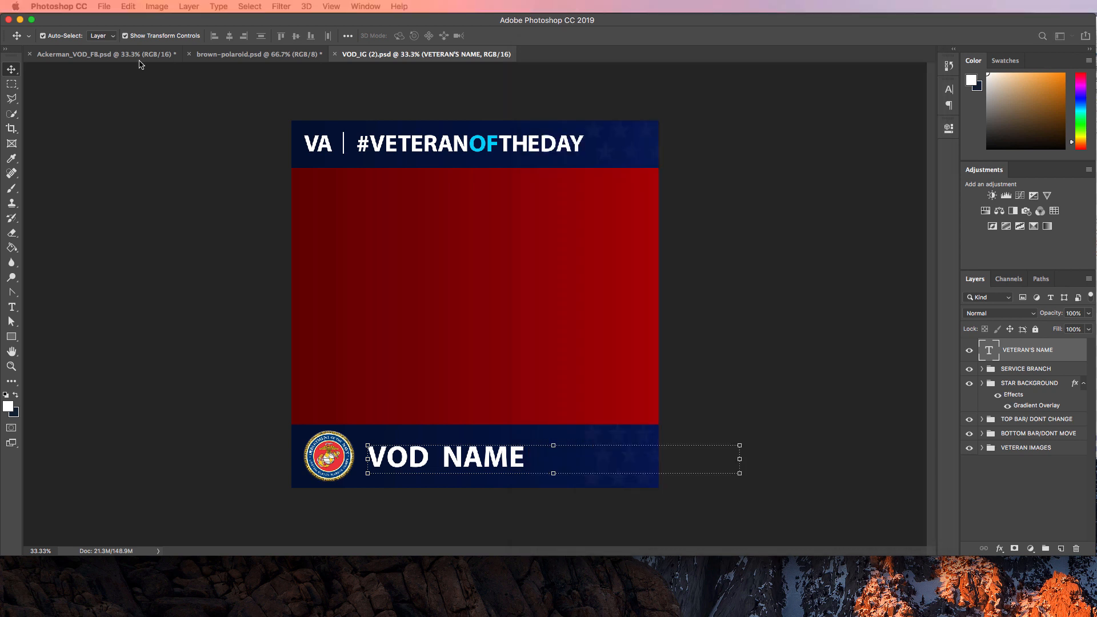
{"action": "left_click", "coordinate": [795, 236]}
Duplicate the uk0001 layer from Ackerman_VOD_FB.psd into Ackerman_VOD_IG.psd and view it there.
{"action": "left_click", "coordinate": [243, 56]}
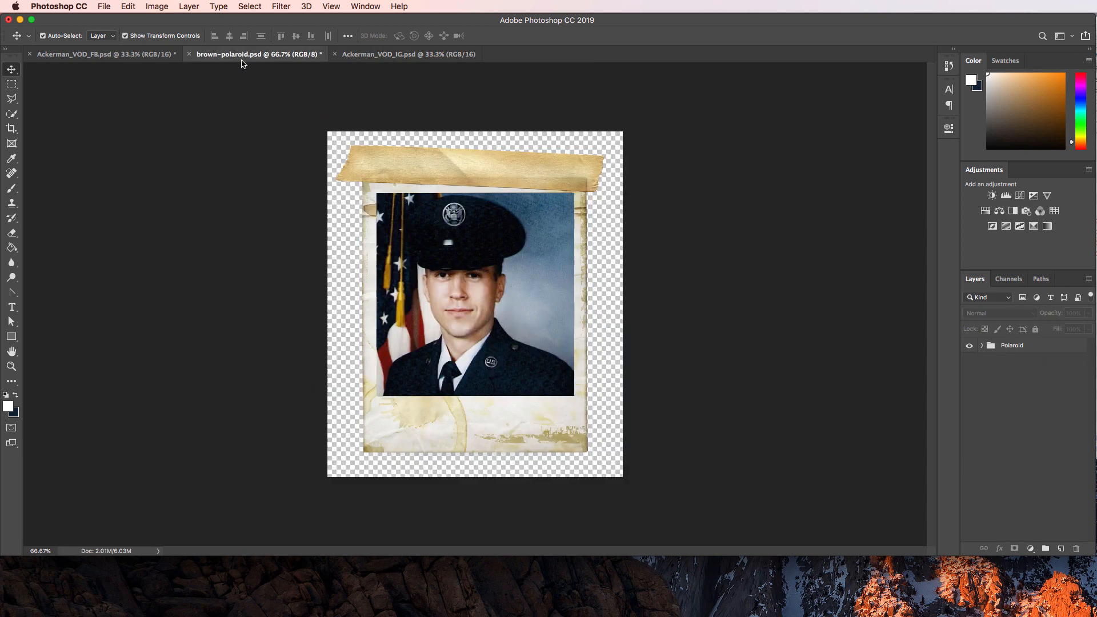
{"action": "left_click", "coordinate": [122, 55]}
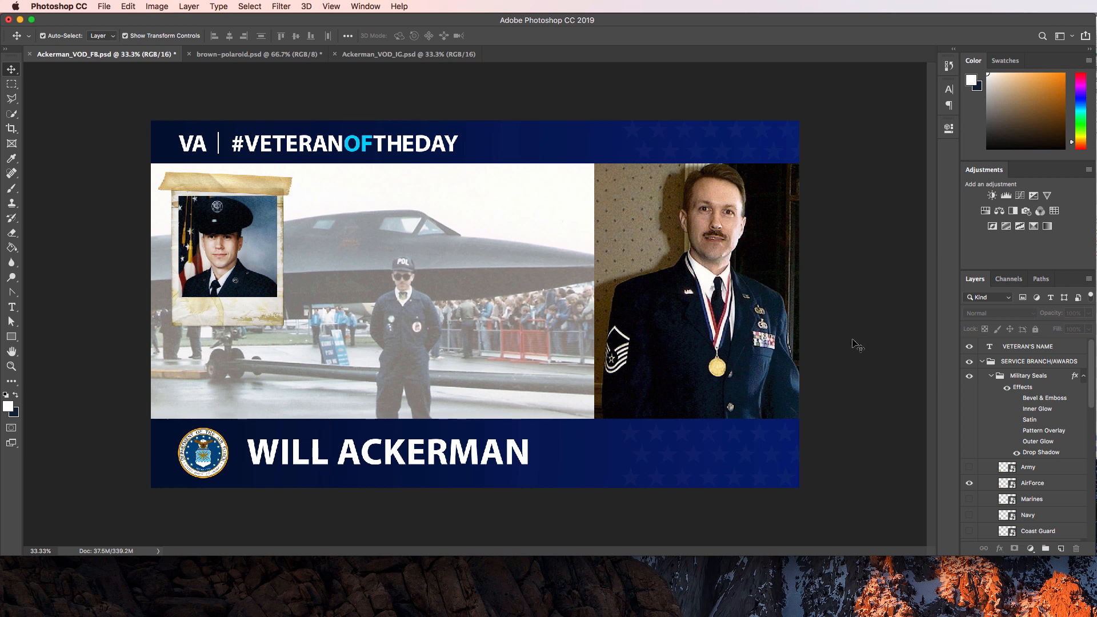
{"action": "scroll", "coordinate": [1043, 457], "scroll_direction": "down", "scroll_amount": 5}
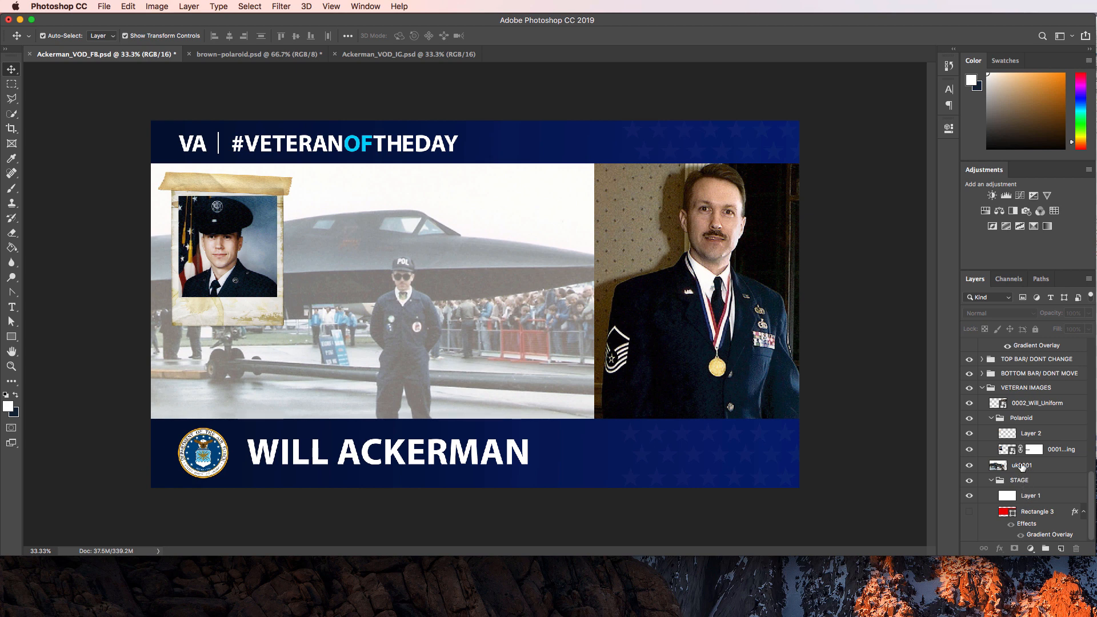
{"action": "left_click", "coordinate": [1022, 467]}
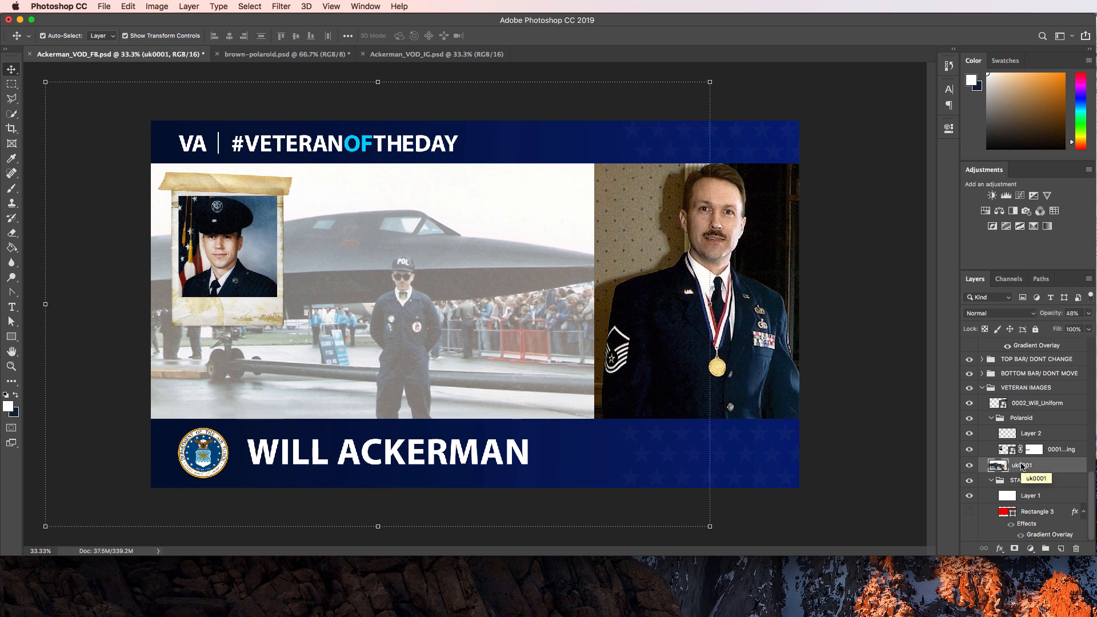
{"action": "right_click", "coordinate": [1022, 467]}
{"action": "left_click", "coordinate": [1055, 175]}
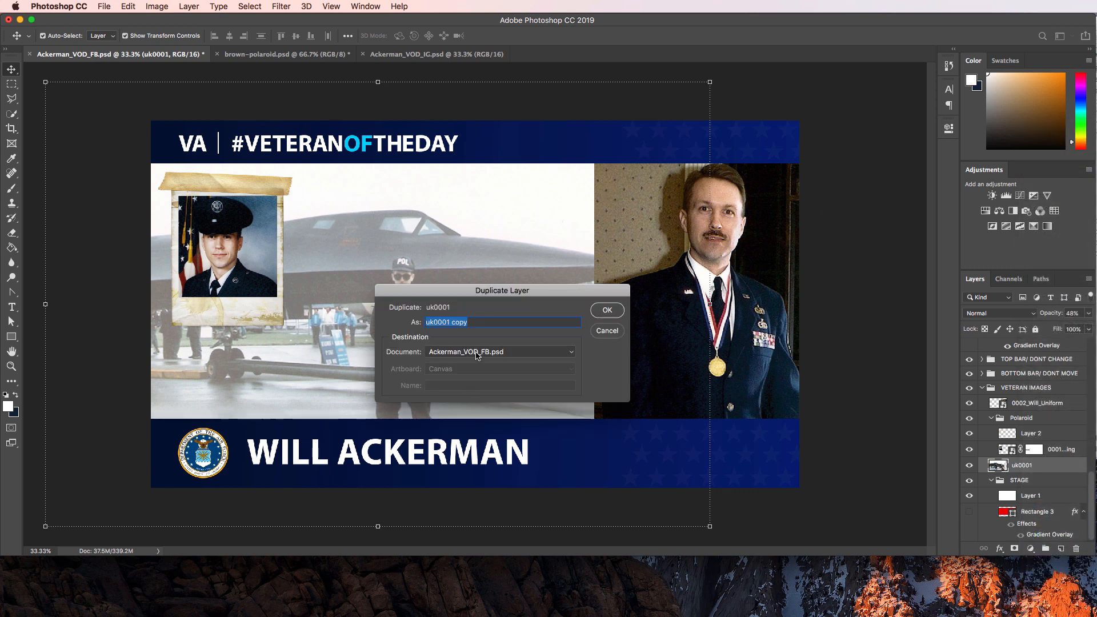
{"action": "left_click", "coordinate": [478, 353]}
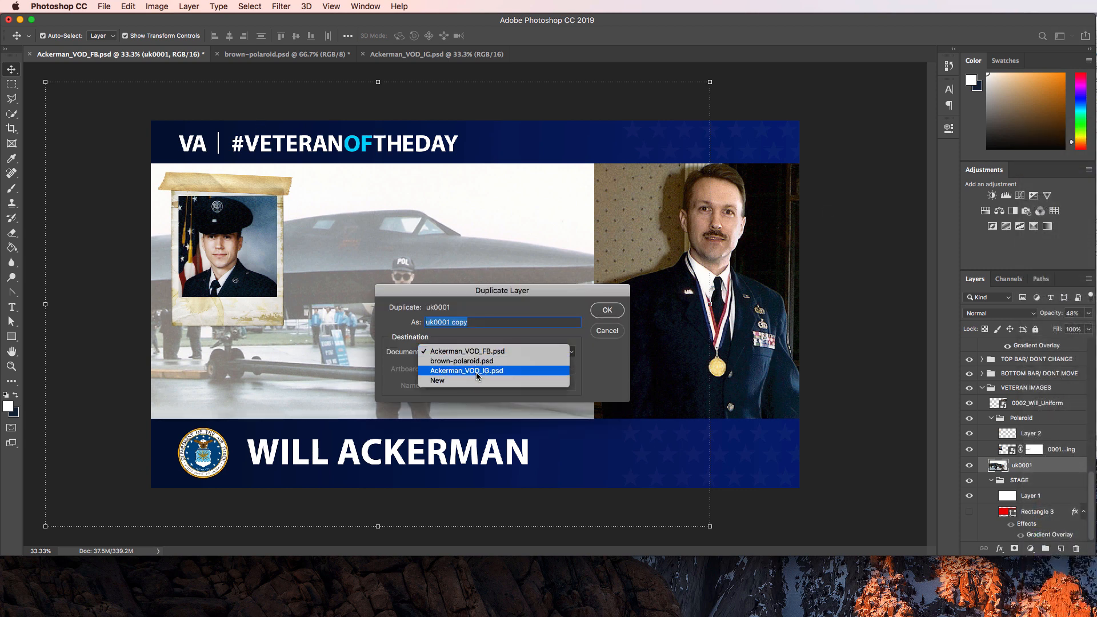
{"action": "left_click", "coordinate": [478, 371]}
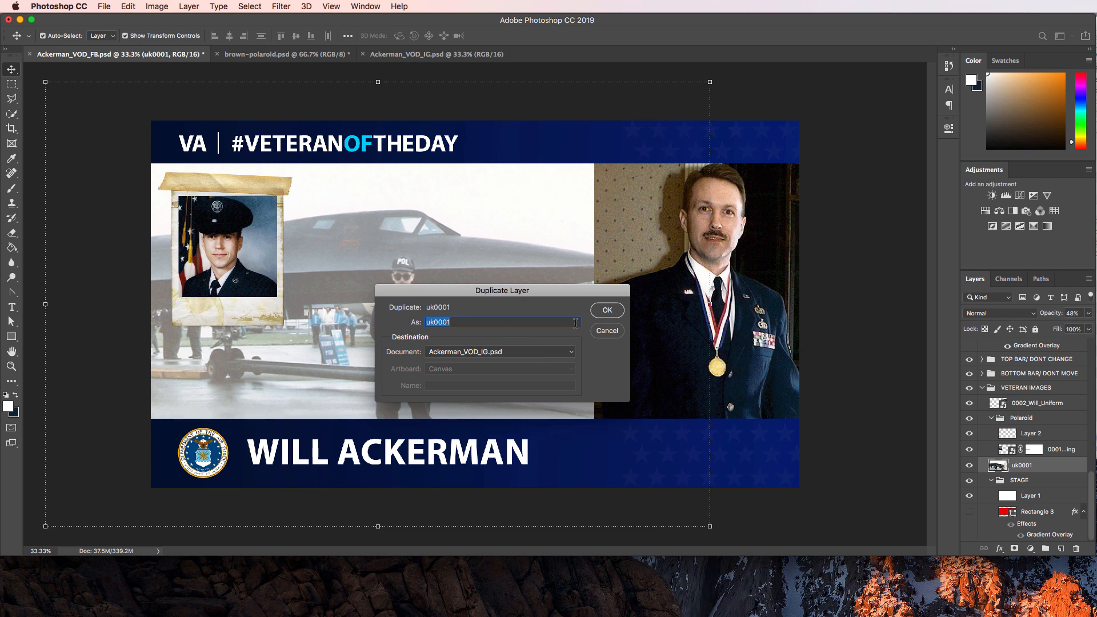
{"action": "left_click", "coordinate": [609, 311]}
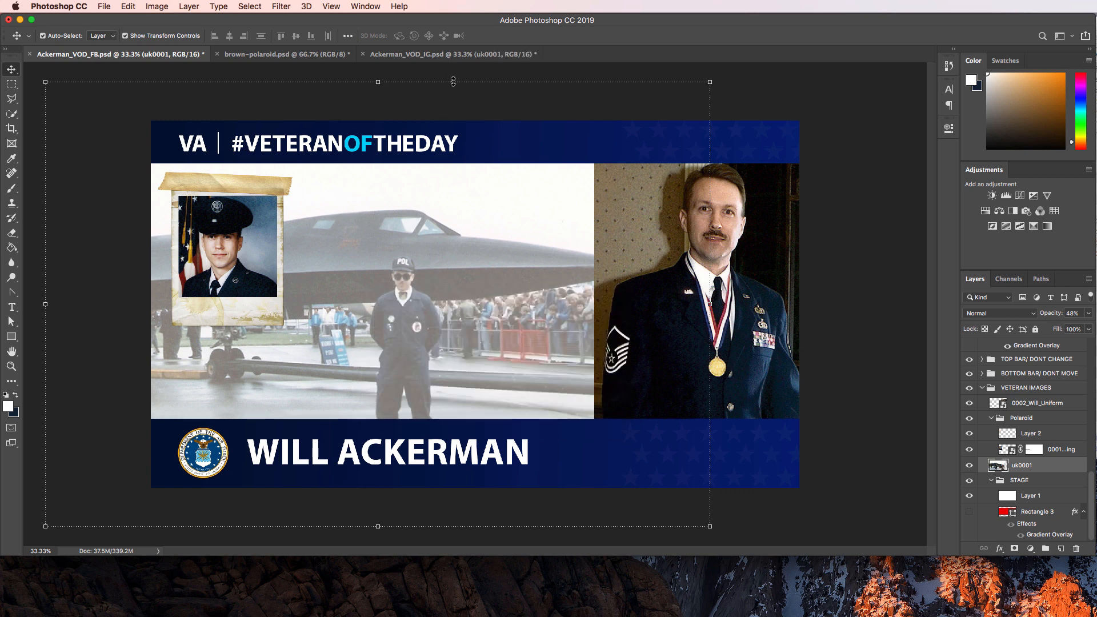
{"action": "left_click", "coordinate": [451, 54]}
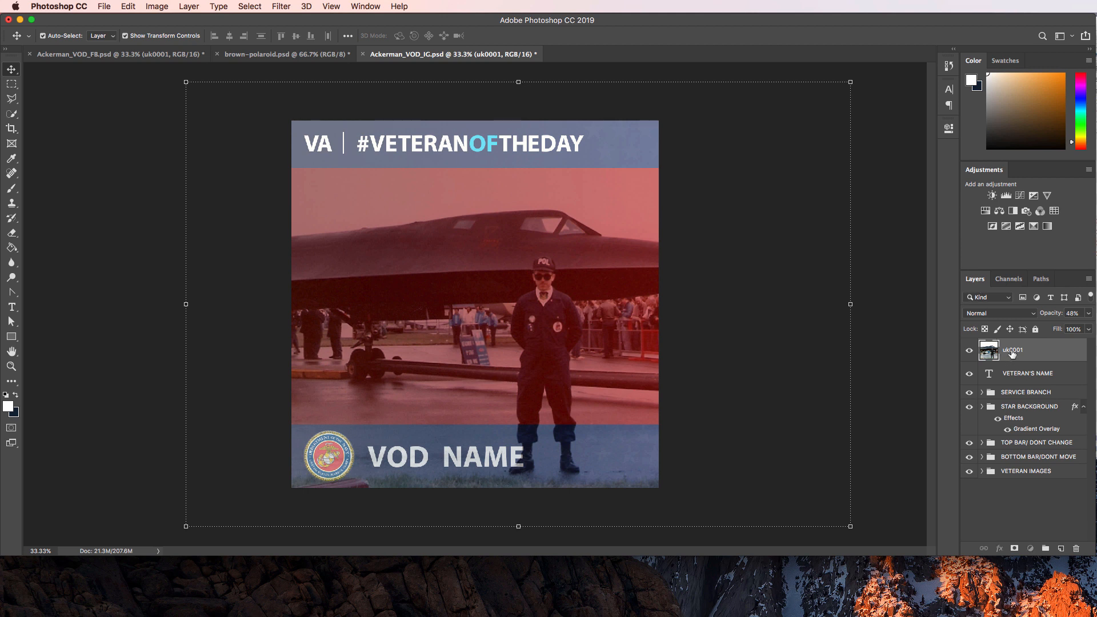
Move the uk0001 jet photo into the STAGE group and hide the red Rectangle 3 backdrop.
{"action": "left_click_drag", "start_coordinate": [1012, 354], "coordinate": [1012, 355]}
{"action": "left_click", "coordinate": [982, 471]}
{"action": "left_click", "coordinate": [991, 486]}
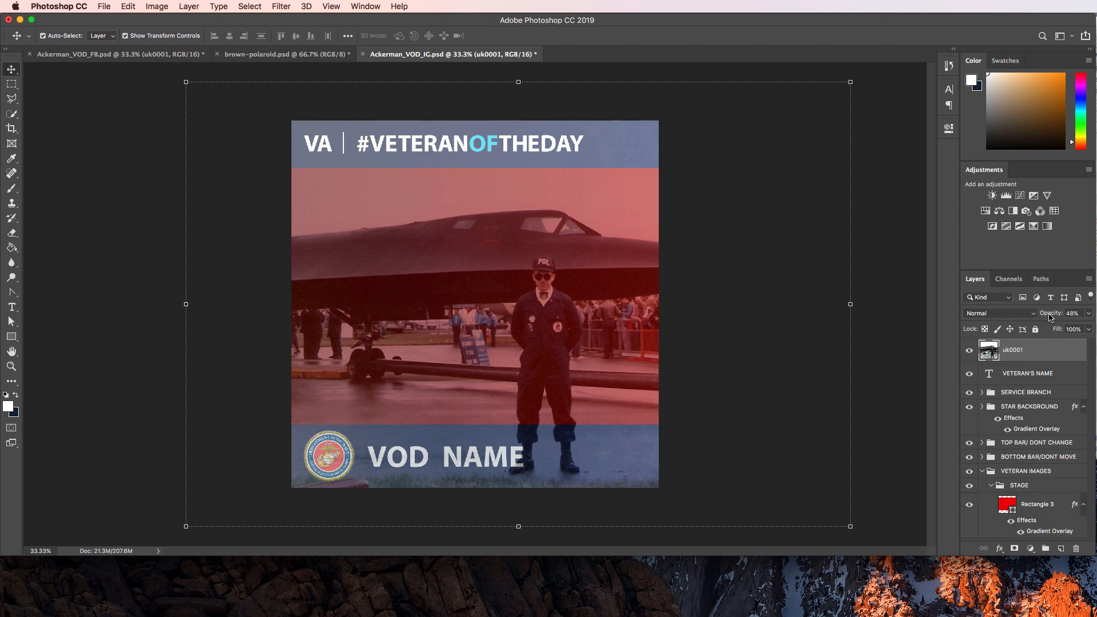
{"action": "left_click_drag", "start_coordinate": [1042, 350], "coordinate": [1031, 495]}
{"action": "left_click", "coordinate": [968, 508]}
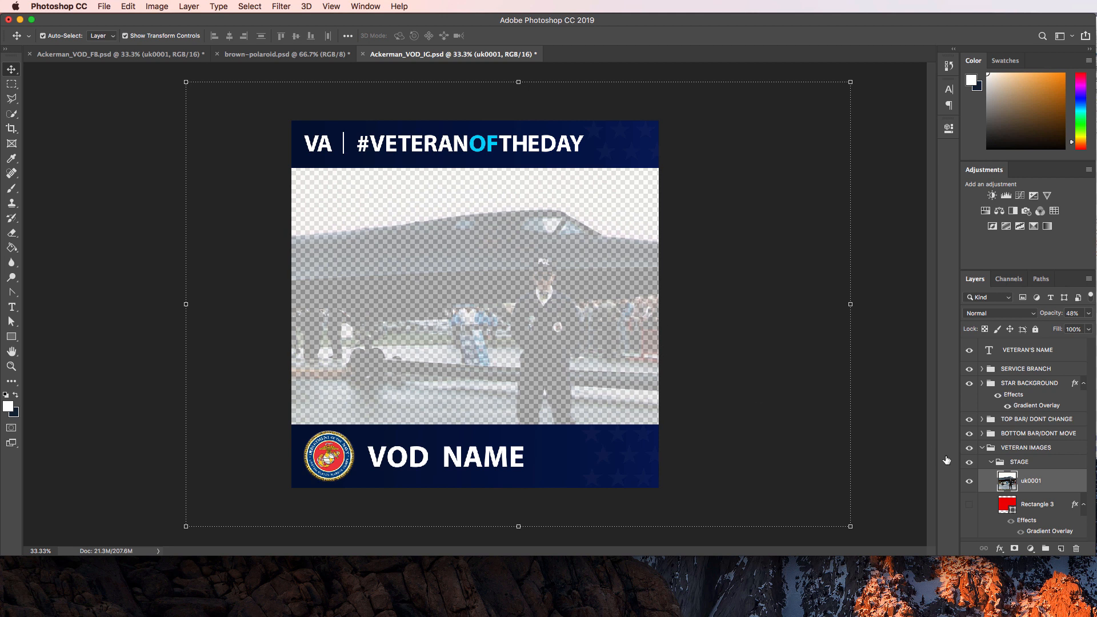
Add a new Layer 1 beneath the jet photo and fill it with white.
{"action": "left_click", "coordinate": [1061, 548]}
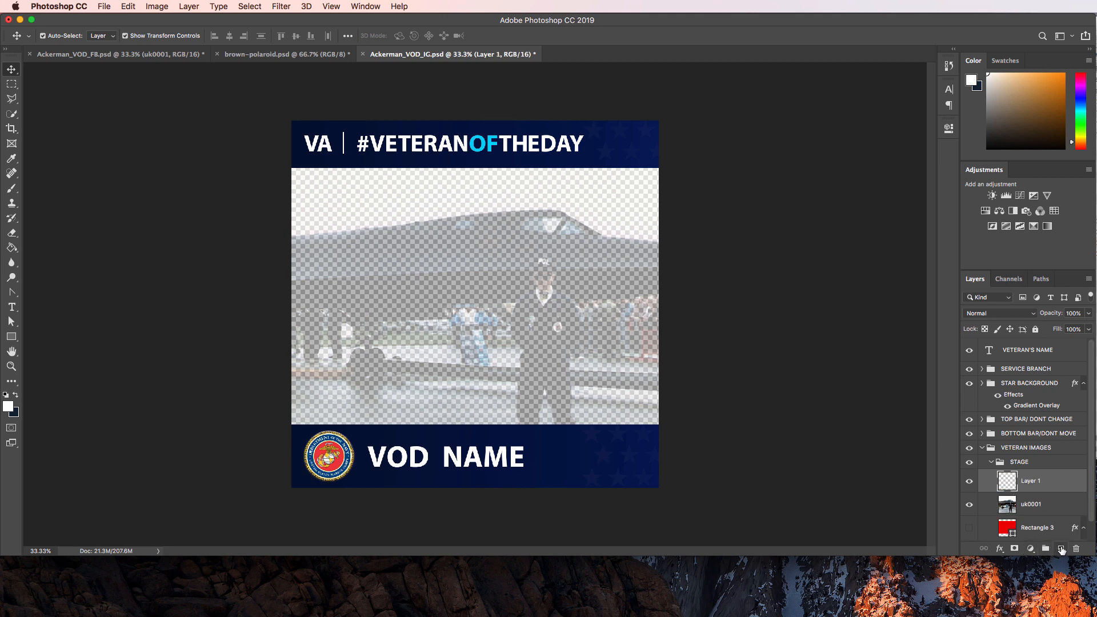
{"action": "left_click_drag", "start_coordinate": [1031, 504], "coordinate": [1033, 484]}
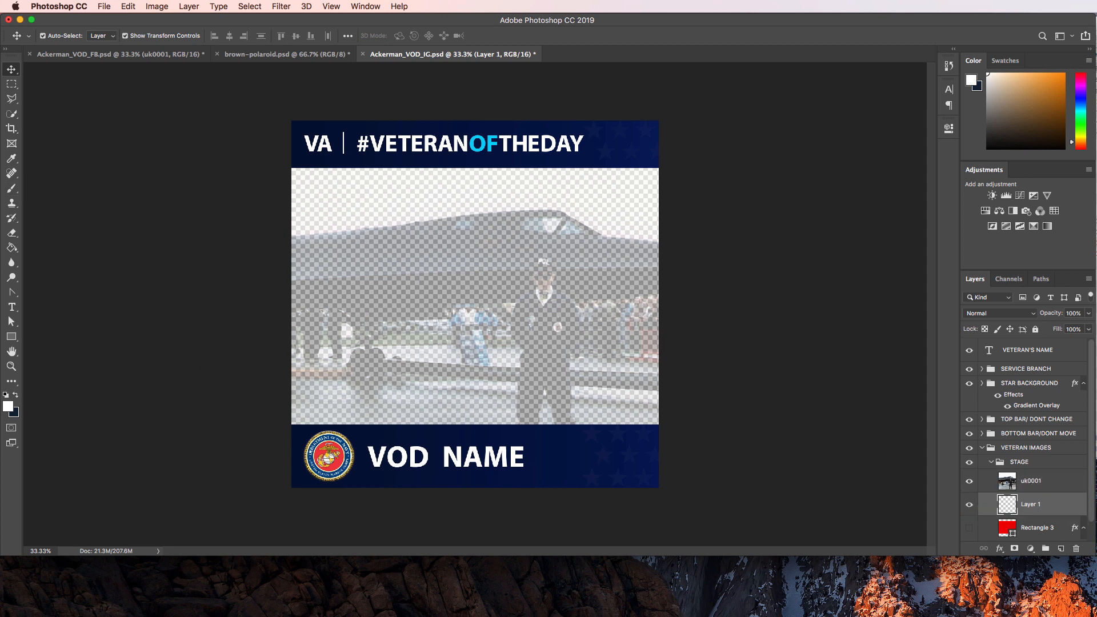
{"action": "key", "text": "g"}
{"action": "left_click", "coordinate": [382, 275]}
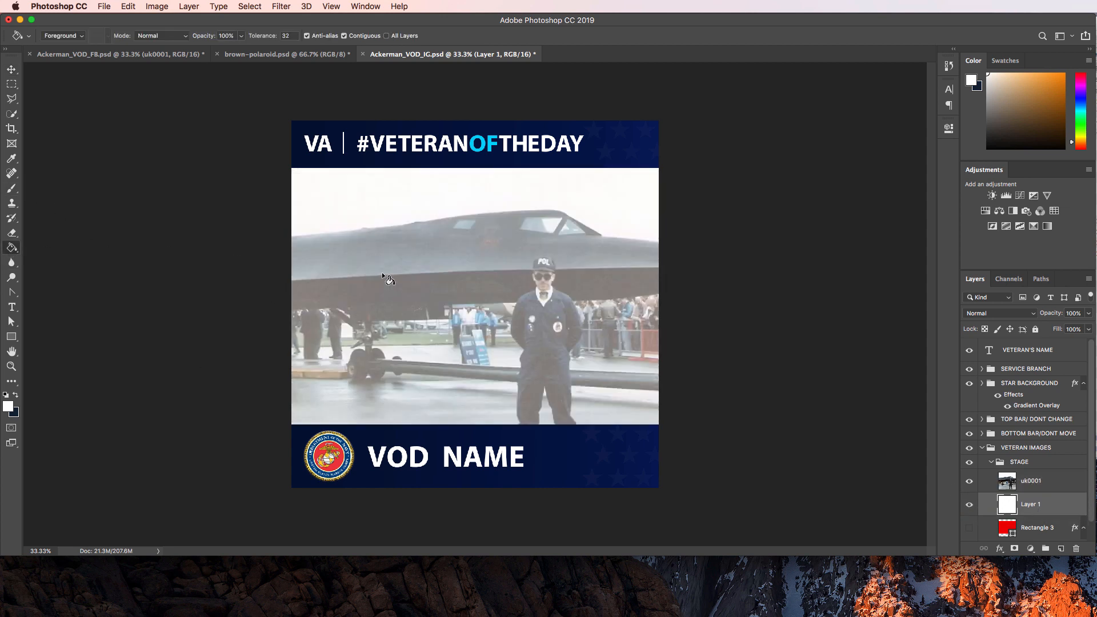
Shift the uk0001 jet photo to the left on the canvas.
{"action": "left_click", "coordinate": [11, 69]}
{"action": "left_click", "coordinate": [210, 203]}
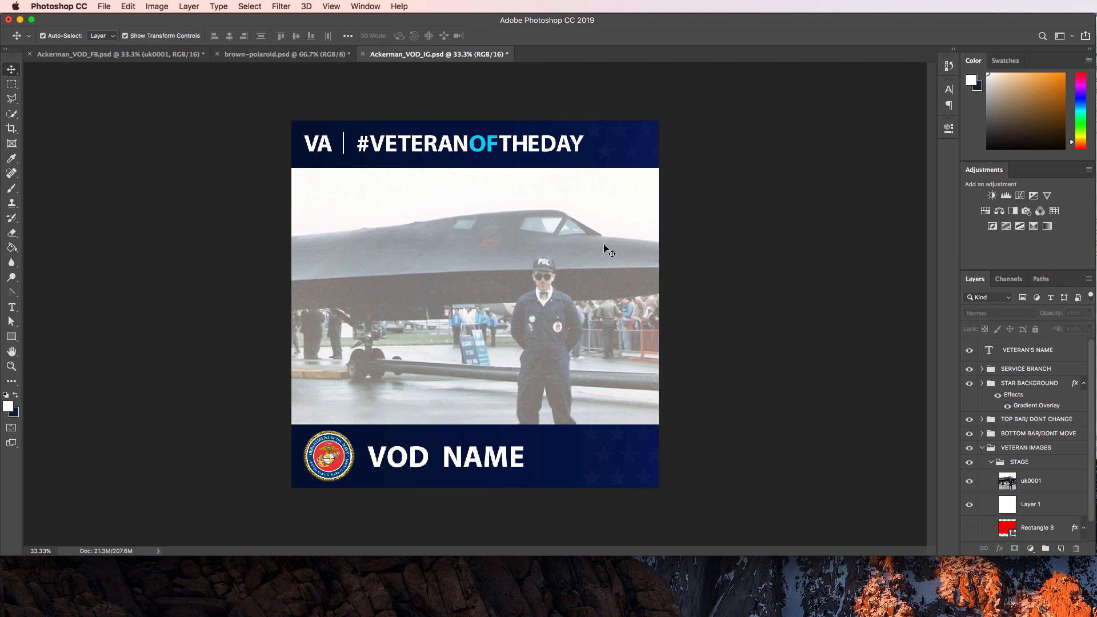
{"action": "left_click_drag", "start_coordinate": [585, 288], "coordinate": [428, 287]}
{"action": "left_click", "coordinate": [785, 234]}
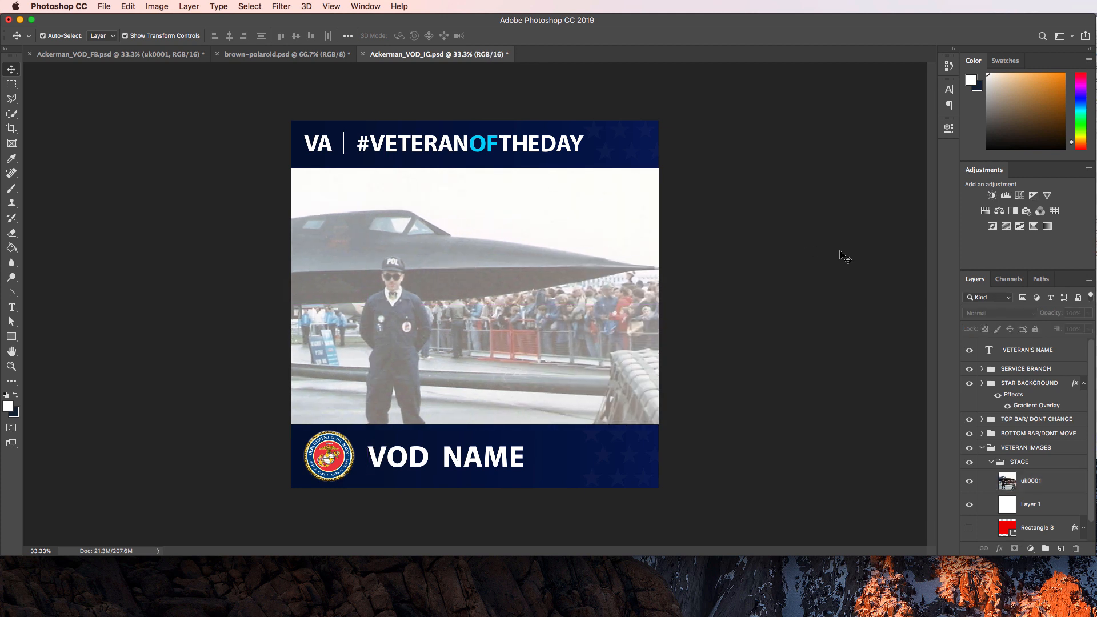
{"action": "left_click", "coordinate": [158, 54]}
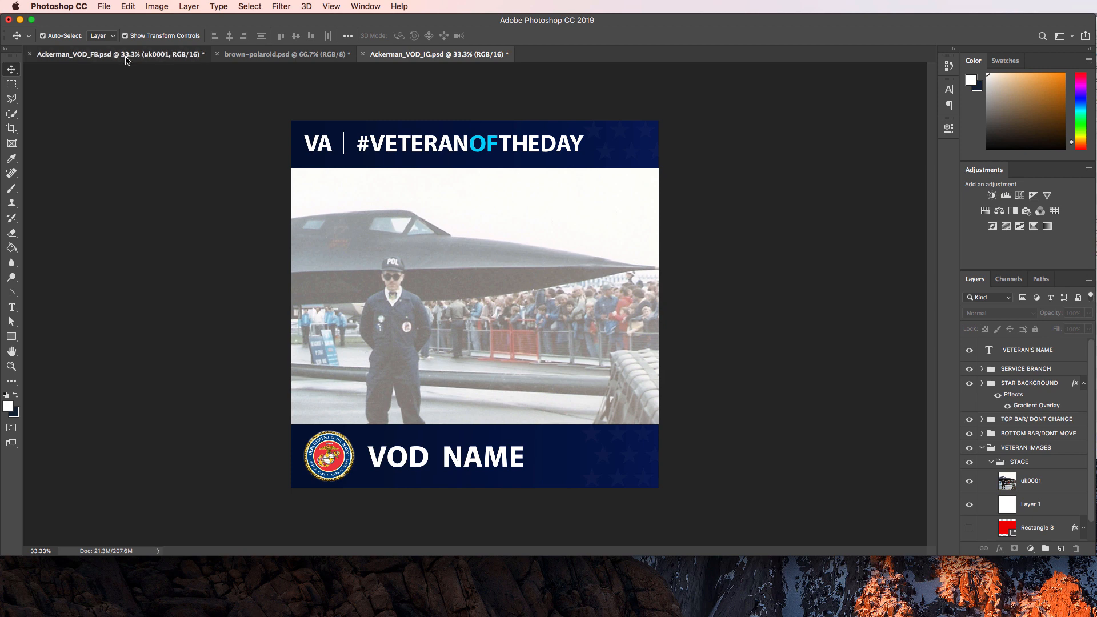
Duplicate the Facebook file's Polaroid group to Ackerman_VOD_IG.psd and place it inside STAGE.
{"action": "left_click", "coordinate": [253, 245]}
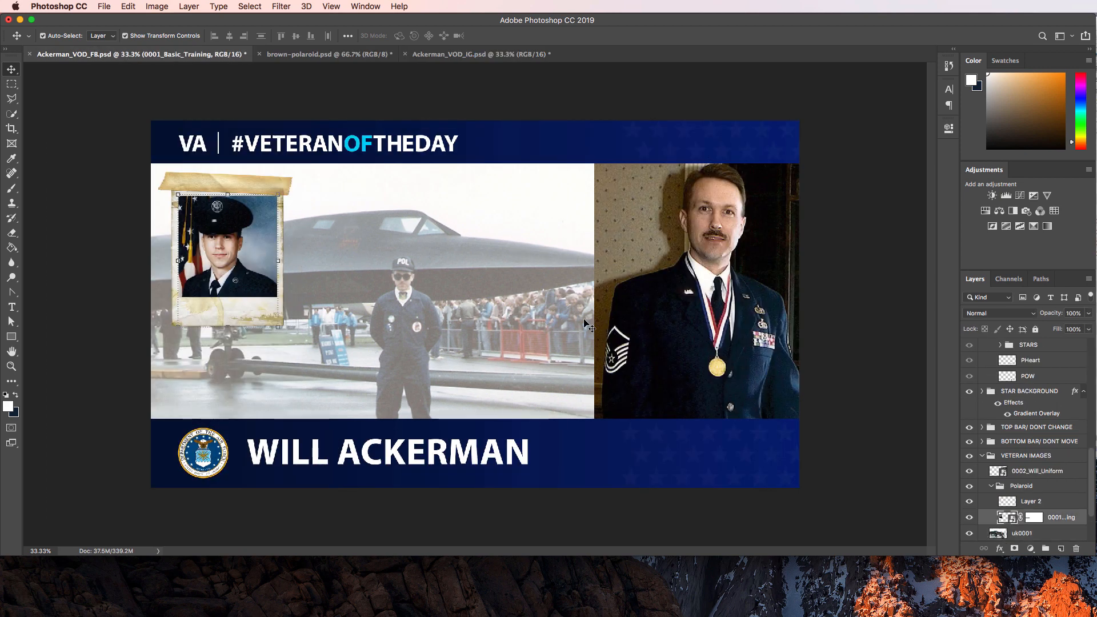
{"action": "left_click", "coordinate": [1035, 487]}
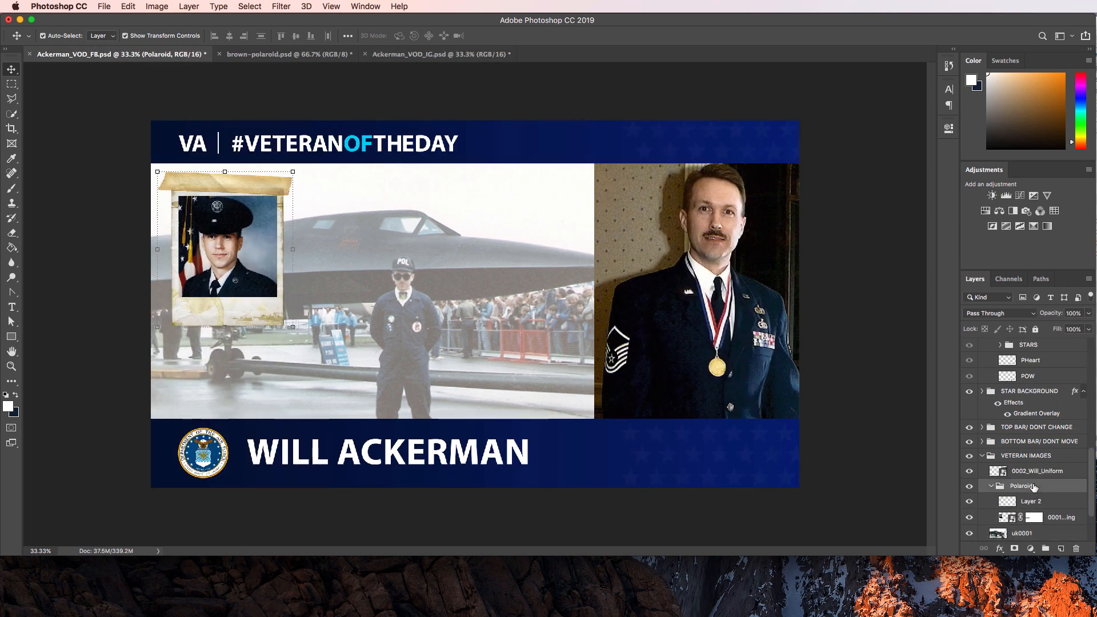
{"action": "right_click", "coordinate": [1035, 486]}
{"action": "left_click", "coordinate": [1062, 195]}
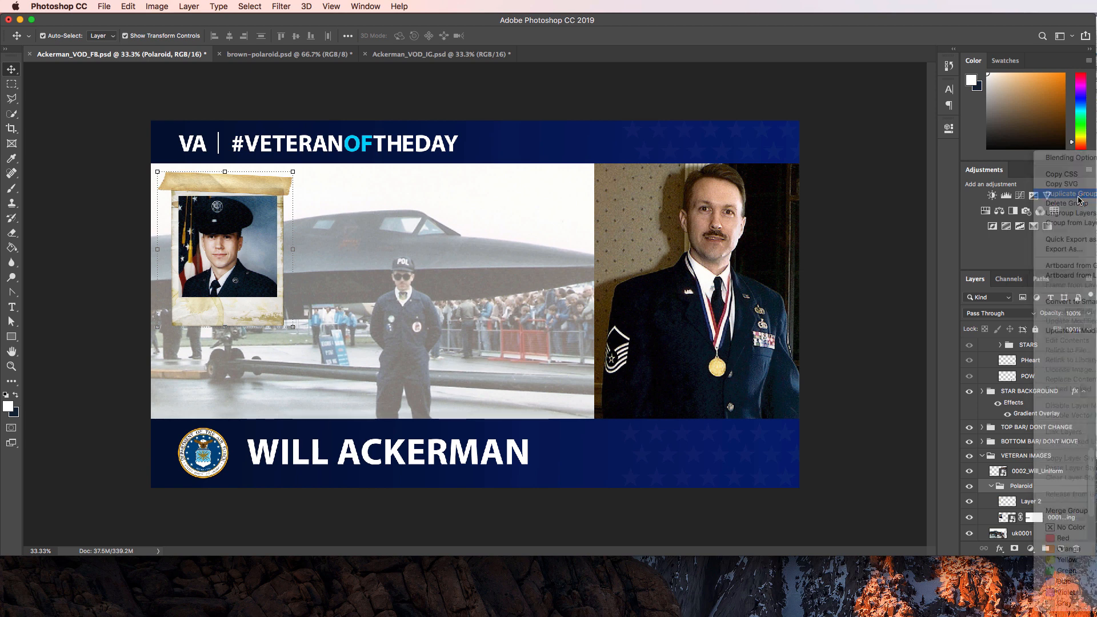
{"action": "left_click", "coordinate": [492, 353]}
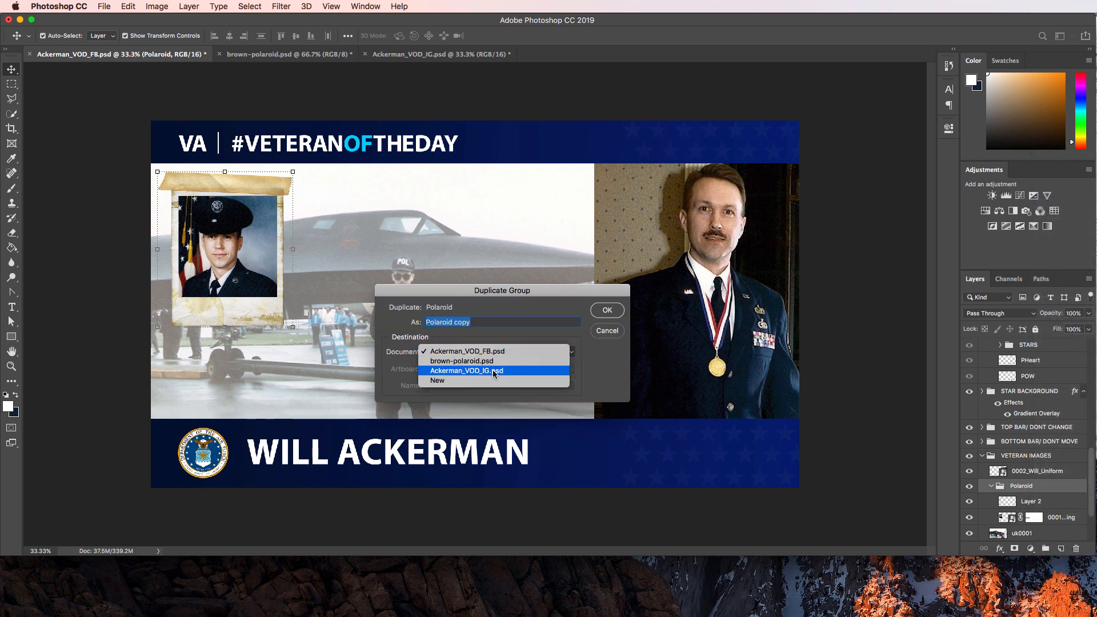
{"action": "left_click", "coordinate": [498, 370]}
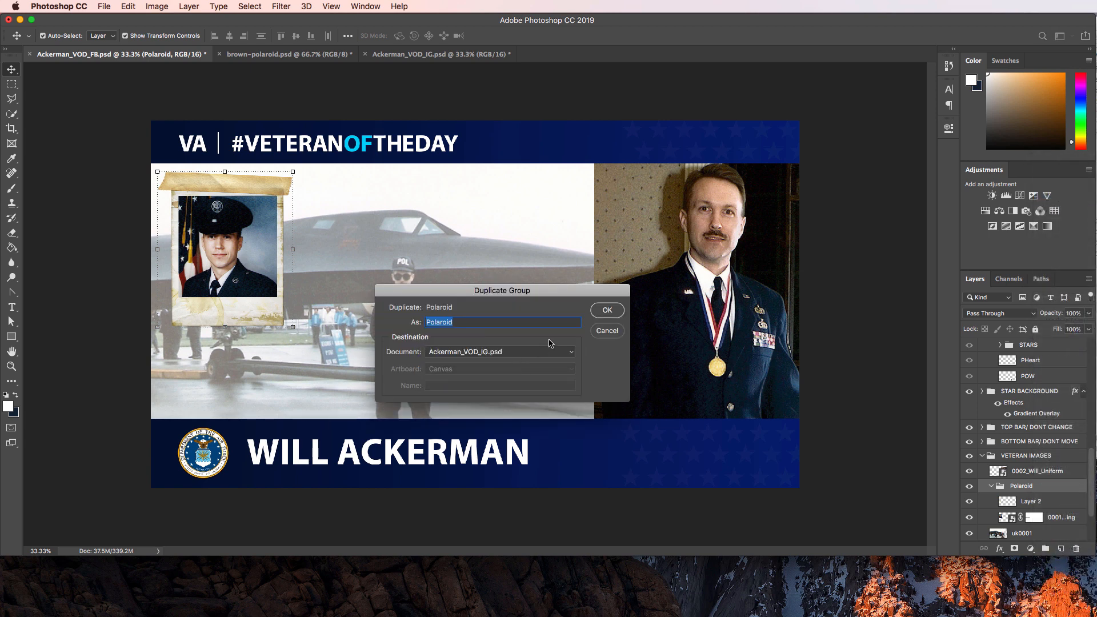
{"action": "left_click", "coordinate": [607, 310]}
{"action": "left_click", "coordinate": [417, 54]}
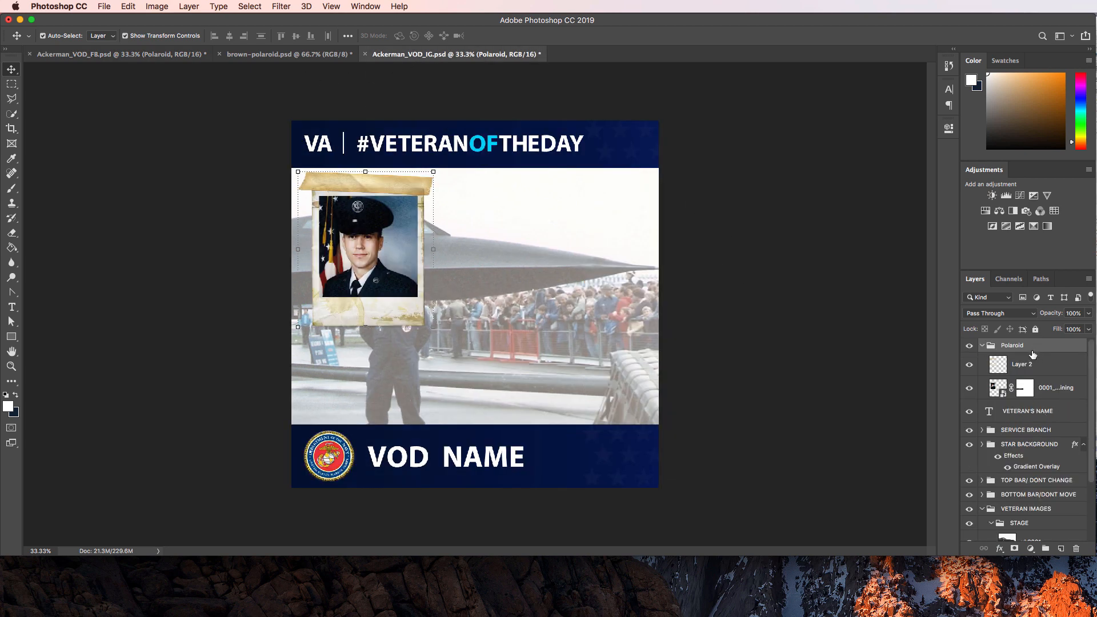
{"action": "left_click_drag", "start_coordinate": [1026, 350], "coordinate": [1033, 534]}
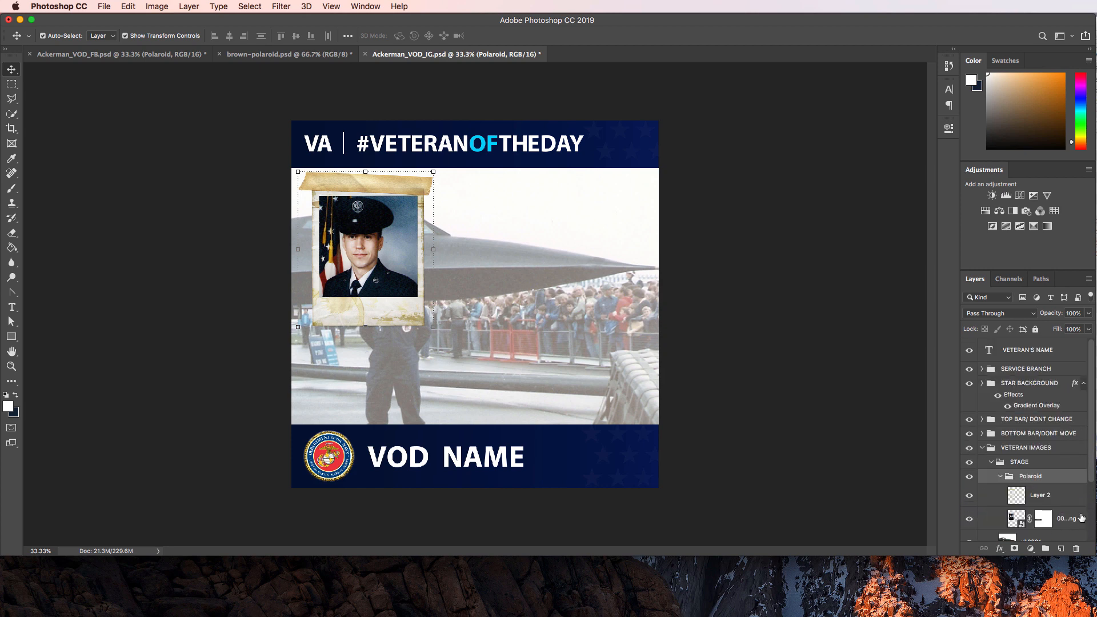
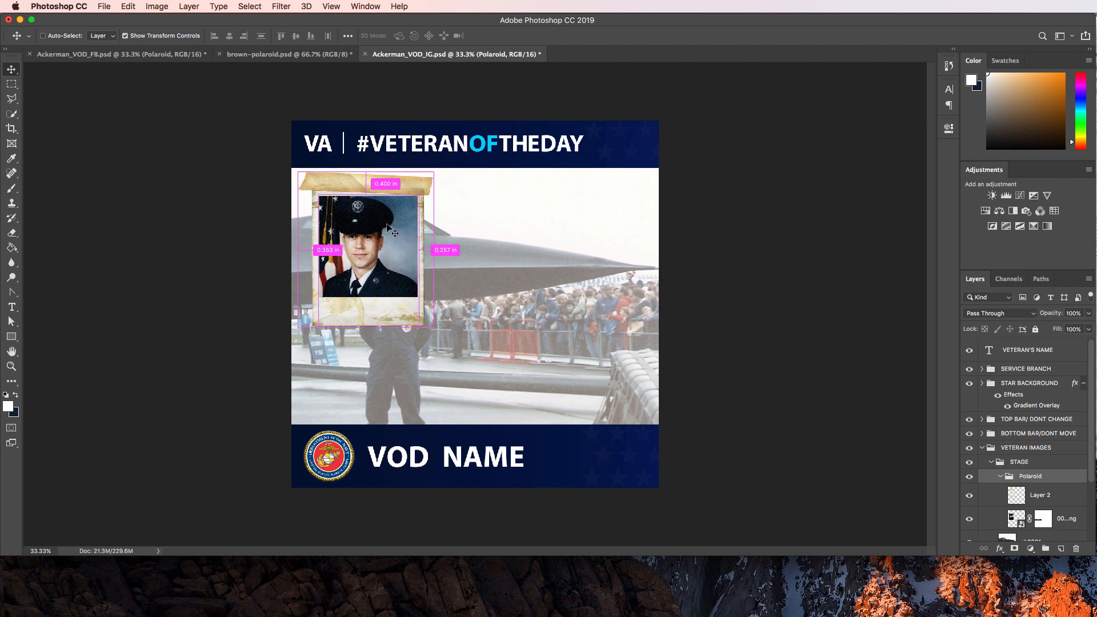
Drag the Polaroid group right, beside the veteran in the square graphic, and deselect.
{"action": "left_click_drag", "start_coordinate": [399, 226], "coordinate": [599, 276]}
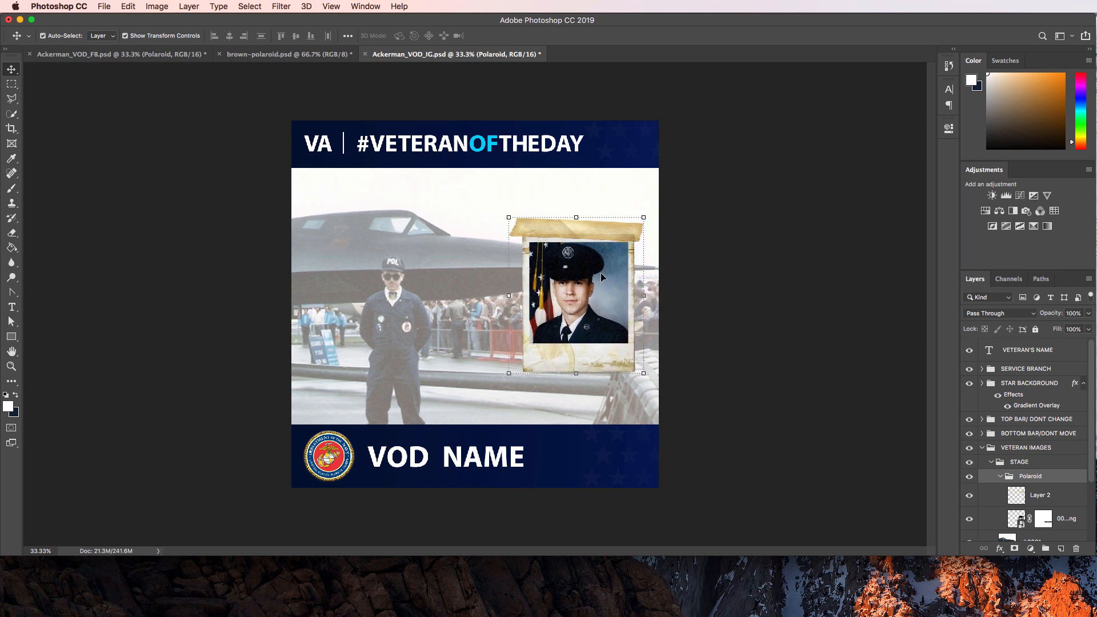
{"action": "left_click", "coordinate": [789, 258]}
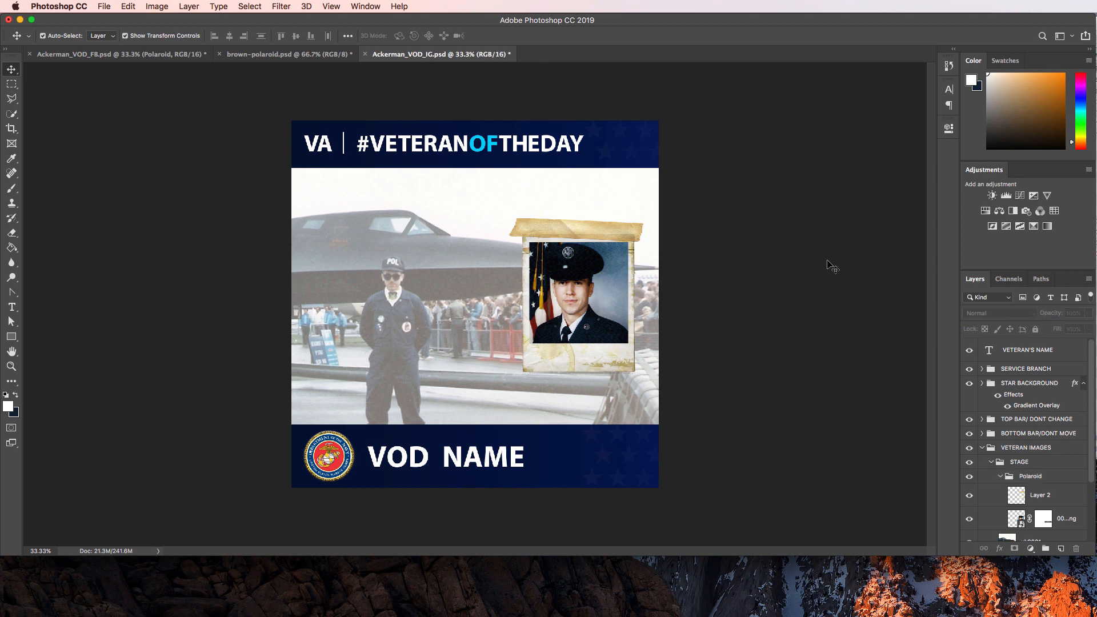
{"action": "key", "text": "super+Tab"}
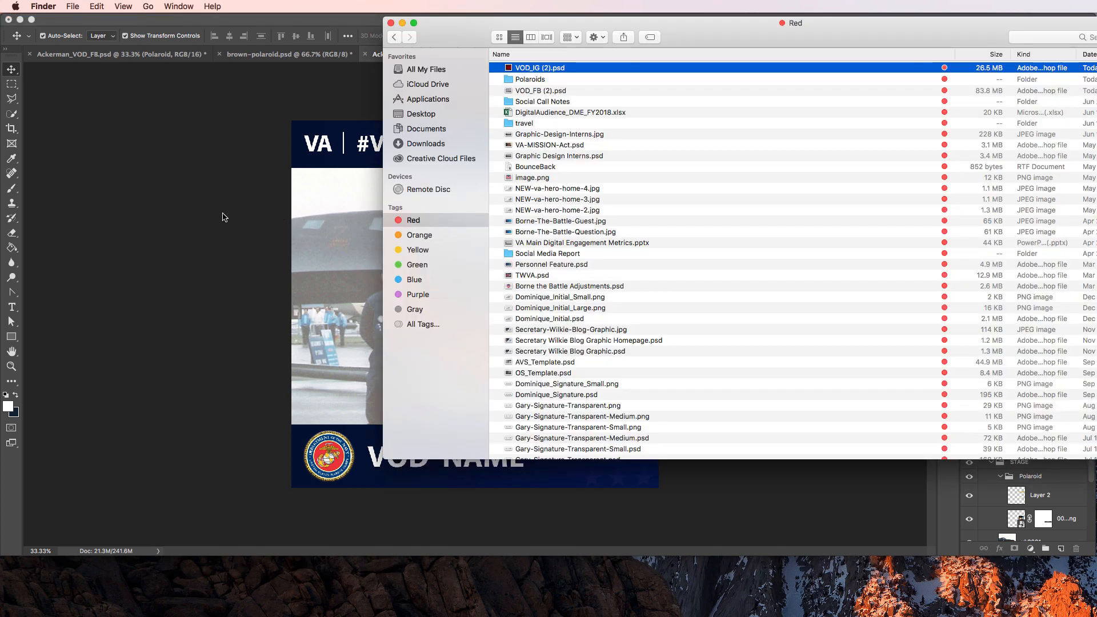
Copy the 0002_Will_Uniform layer from Ackerman_VOD_FB.psd into Ackerman_VOD_IG.psd.
{"action": "key", "text": "super+Tab"}
{"action": "left_click", "coordinate": [97, 54]}
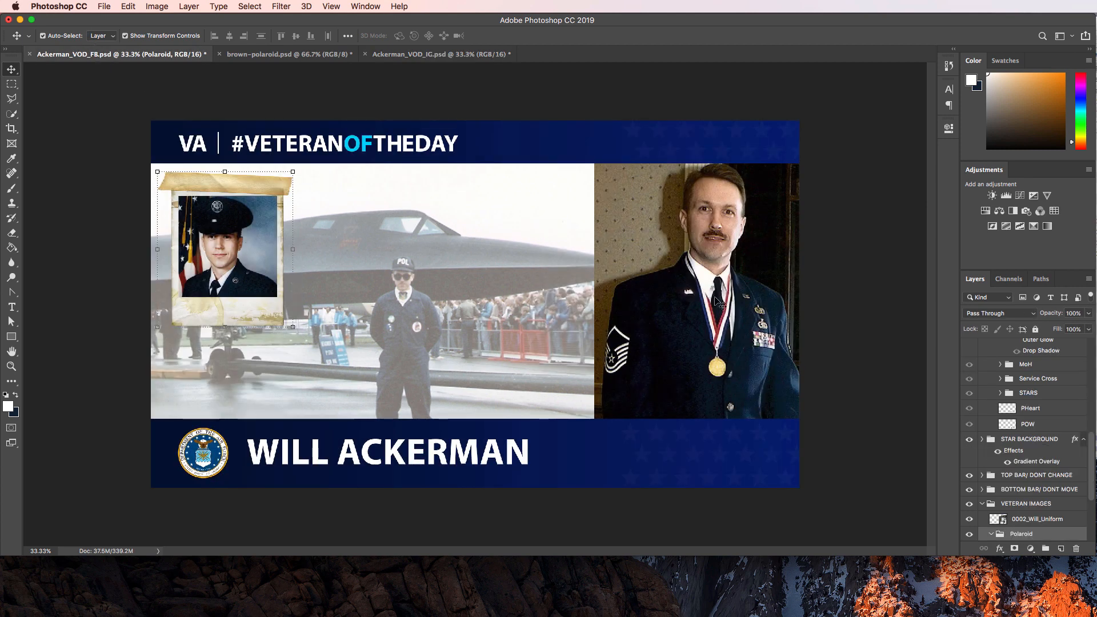
{"action": "left_click", "coordinate": [718, 300]}
{"action": "right_click", "coordinate": [1023, 518]}
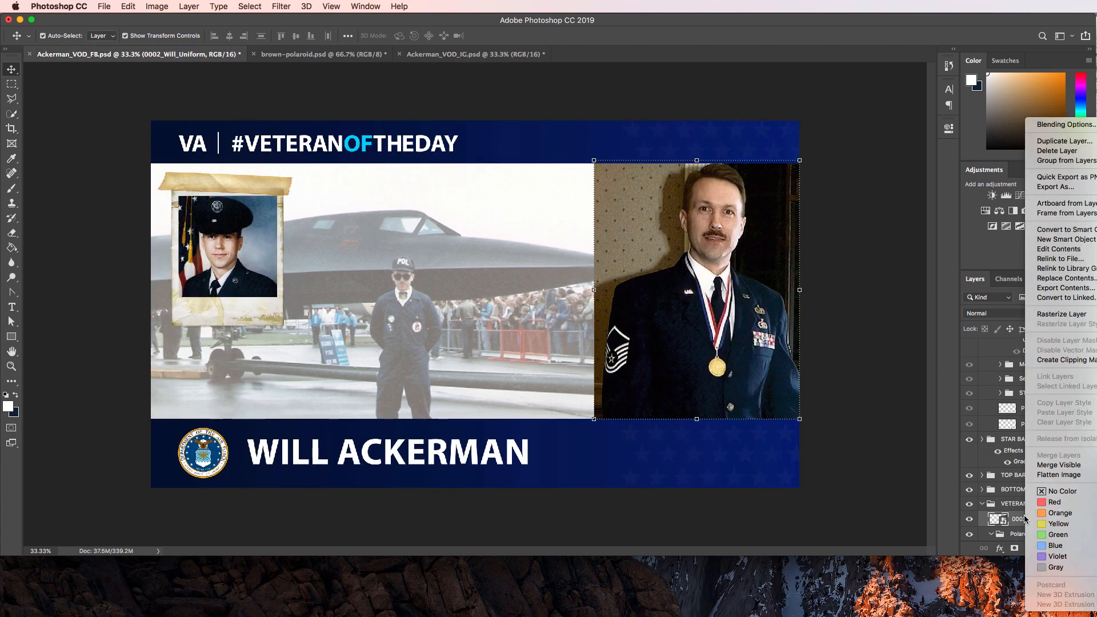
{"action": "left_click", "coordinate": [1029, 528]}
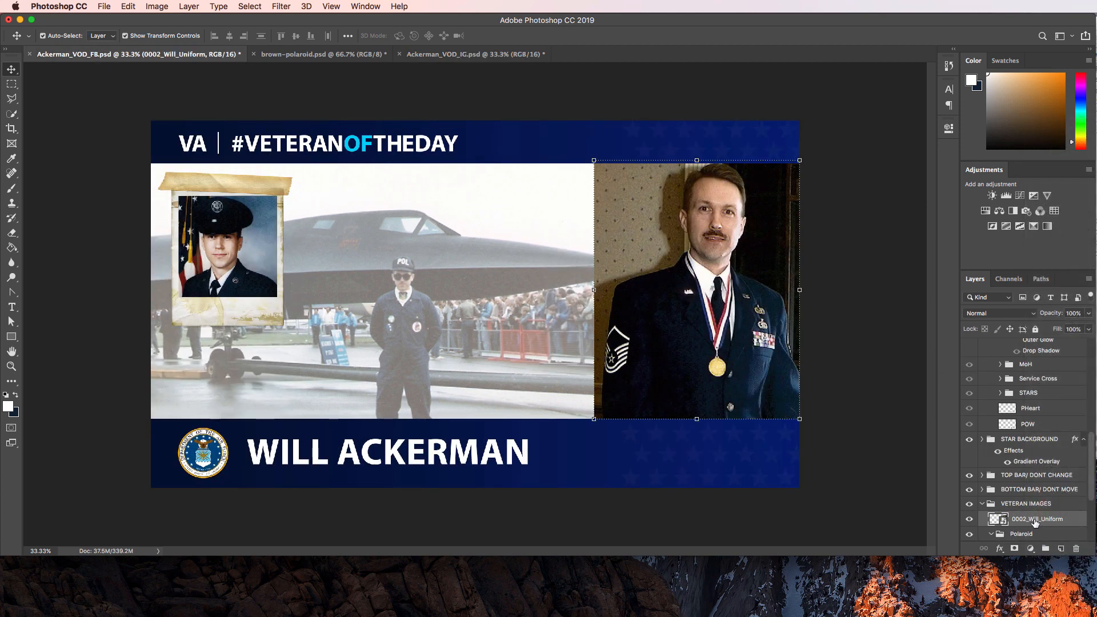
{"action": "left_click_drag", "start_coordinate": [1035, 523], "coordinate": [457, 271]}
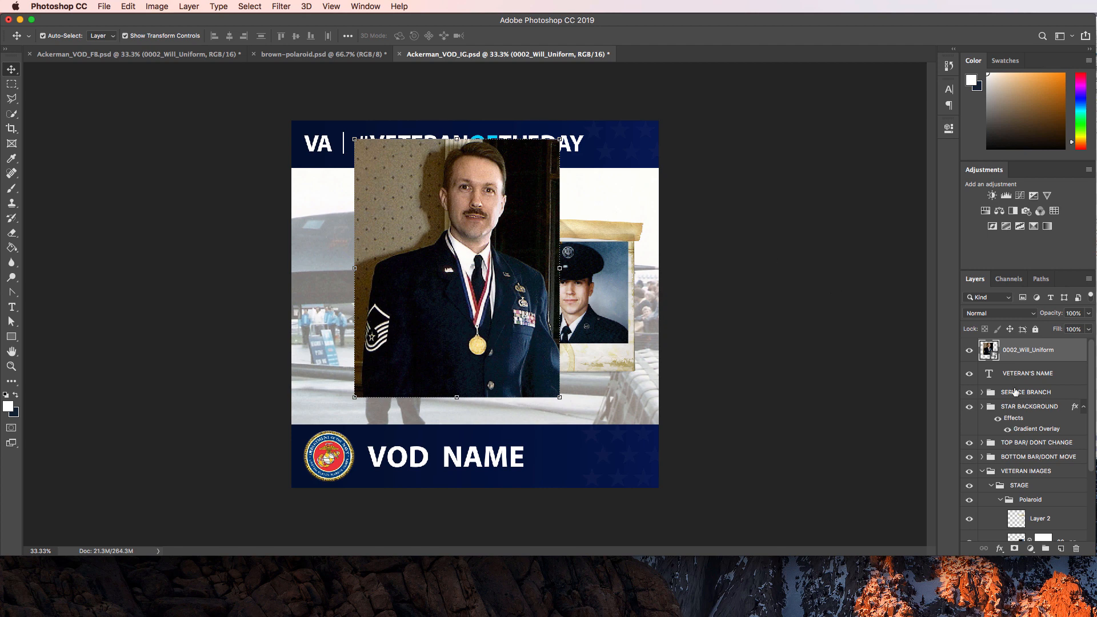
Put 0002_Will_Uniform into the STAGE group and shift it onto the left half.
{"action": "left_click_drag", "start_coordinate": [1018, 355], "coordinate": [1036, 494]}
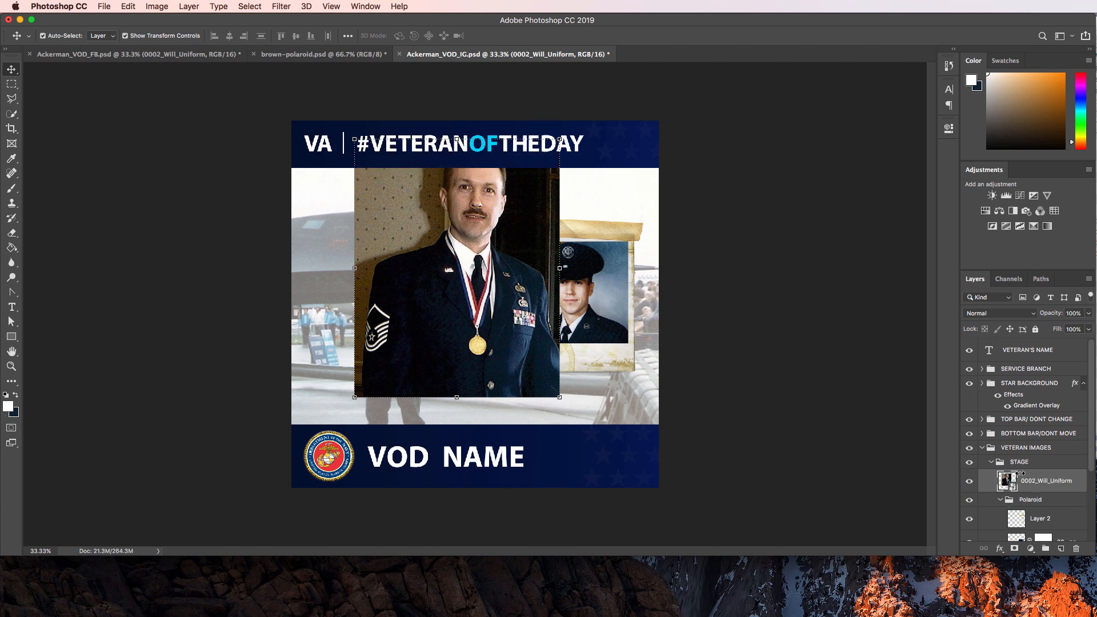
{"action": "left_click_drag", "start_coordinate": [517, 214], "coordinate": [448, 243]}
{"action": "left_click", "coordinate": [755, 228]}
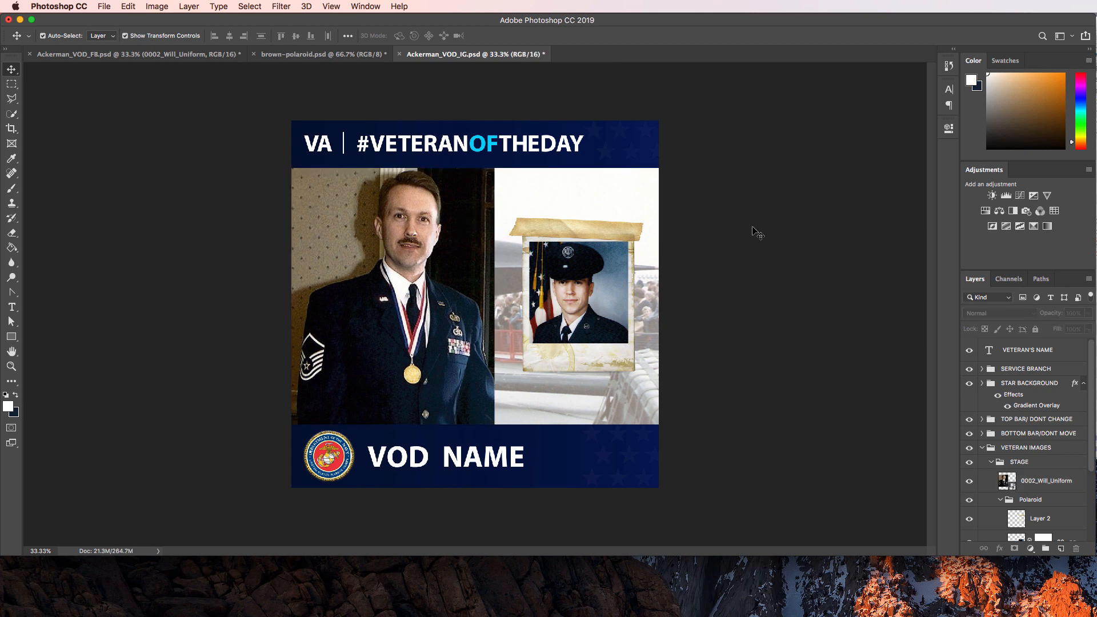
{"action": "left_click", "coordinate": [622, 381]}
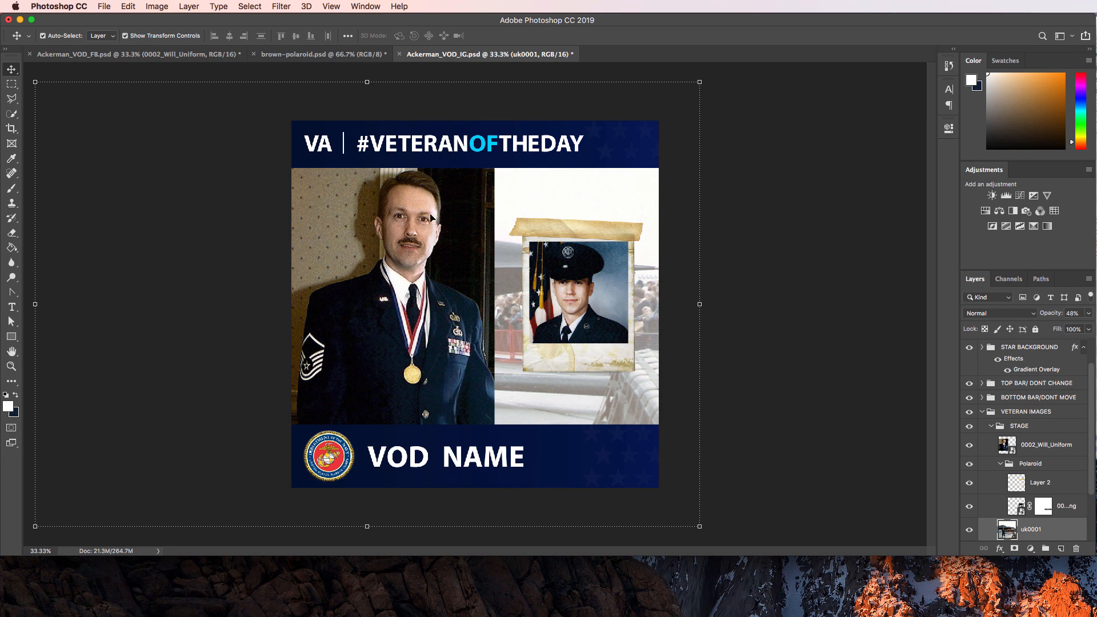
Scale the uk0001 aircraft photo down to about 59% and commit the transform.
{"action": "left_click_drag", "start_coordinate": [32, 81], "coordinate": [188, 111]}
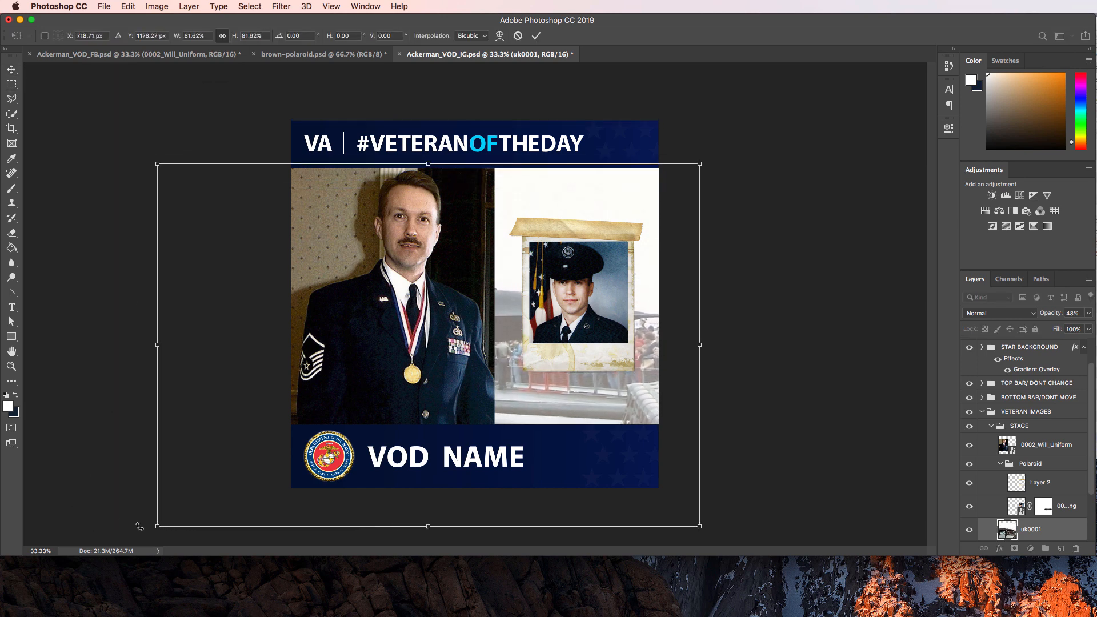
{"action": "left_click_drag", "start_coordinate": [159, 526], "coordinate": [304, 425]}
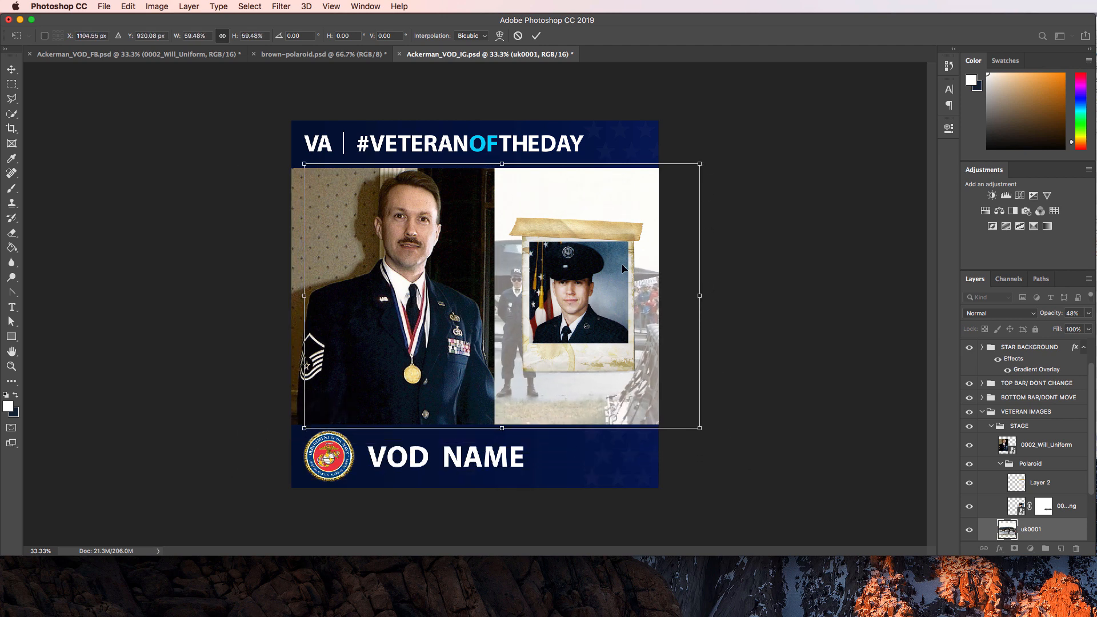
{"action": "key", "text": "Return"}
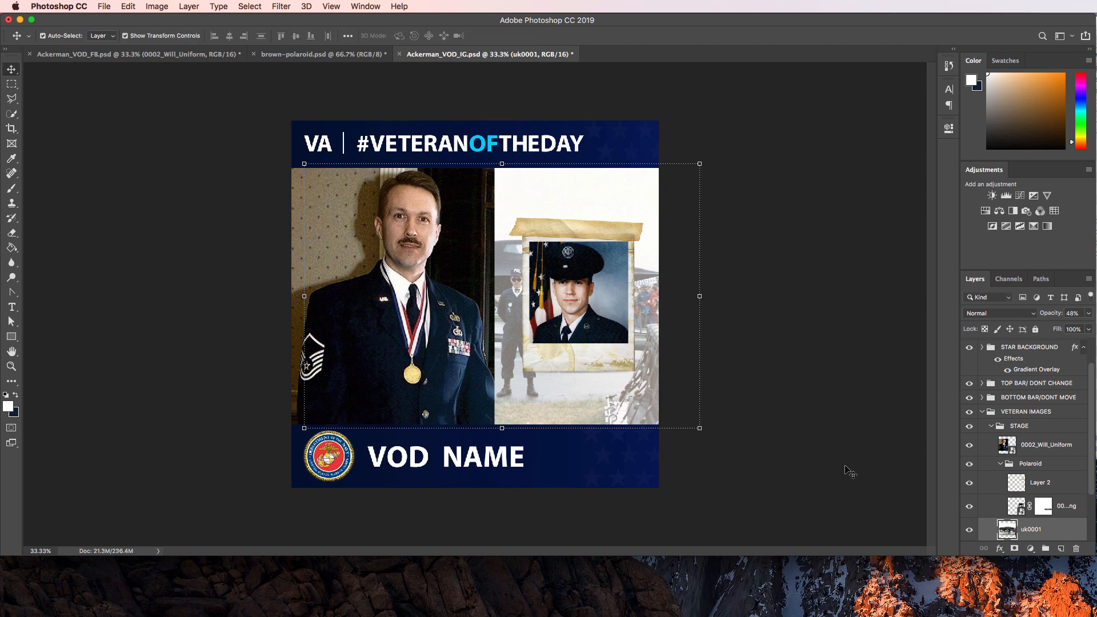
{"action": "left_click", "coordinate": [1035, 463]}
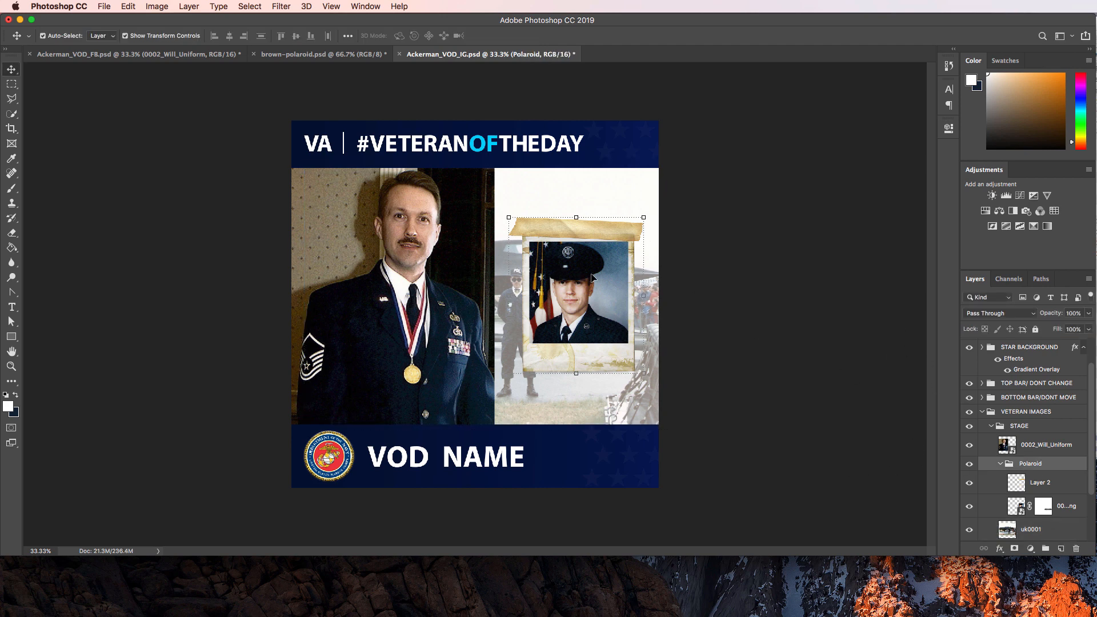
Move the Polaroid group toward the top right and shrink it to about 87%.
{"action": "left_click_drag", "start_coordinate": [593, 278], "coordinate": [609, 232]}
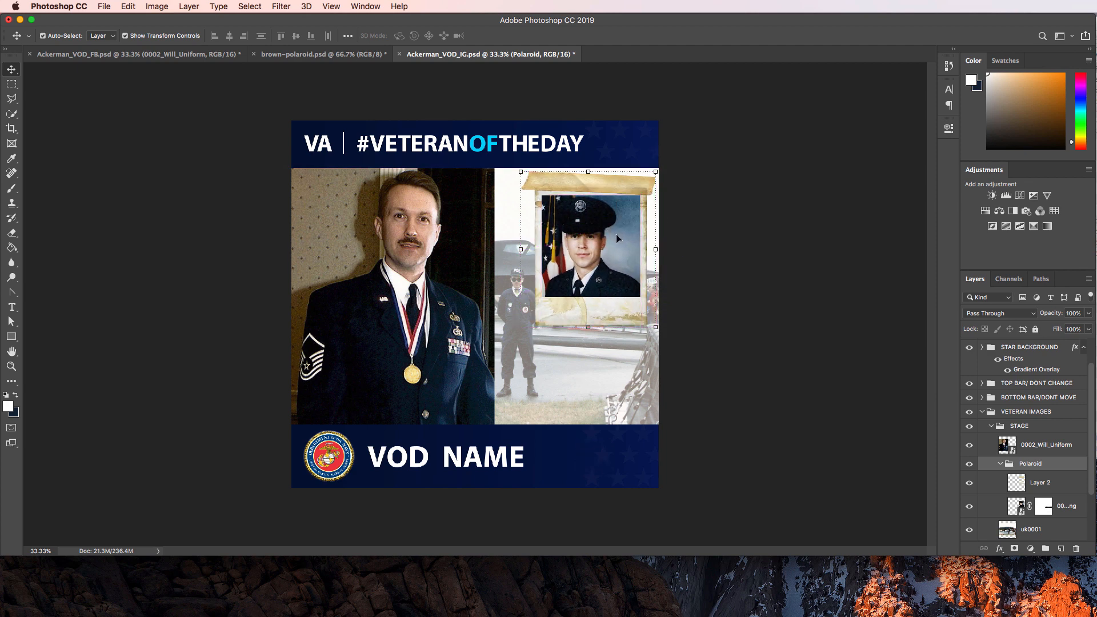
{"action": "left_click", "coordinate": [605, 379]}
{"action": "left_click", "coordinate": [595, 222]}
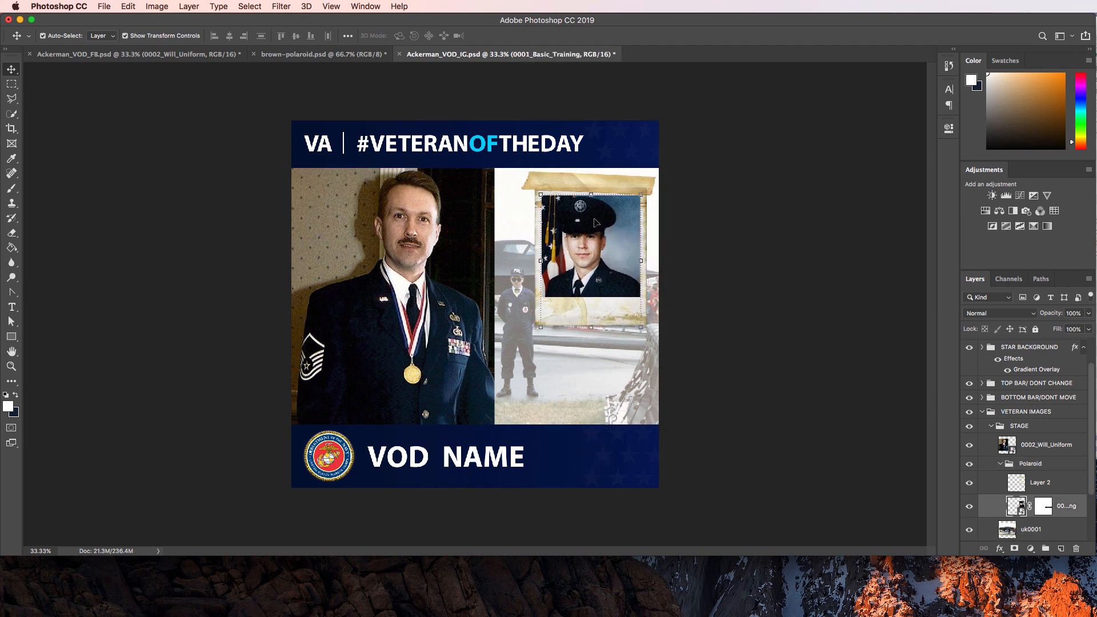
{"action": "left_click", "coordinate": [1035, 464]}
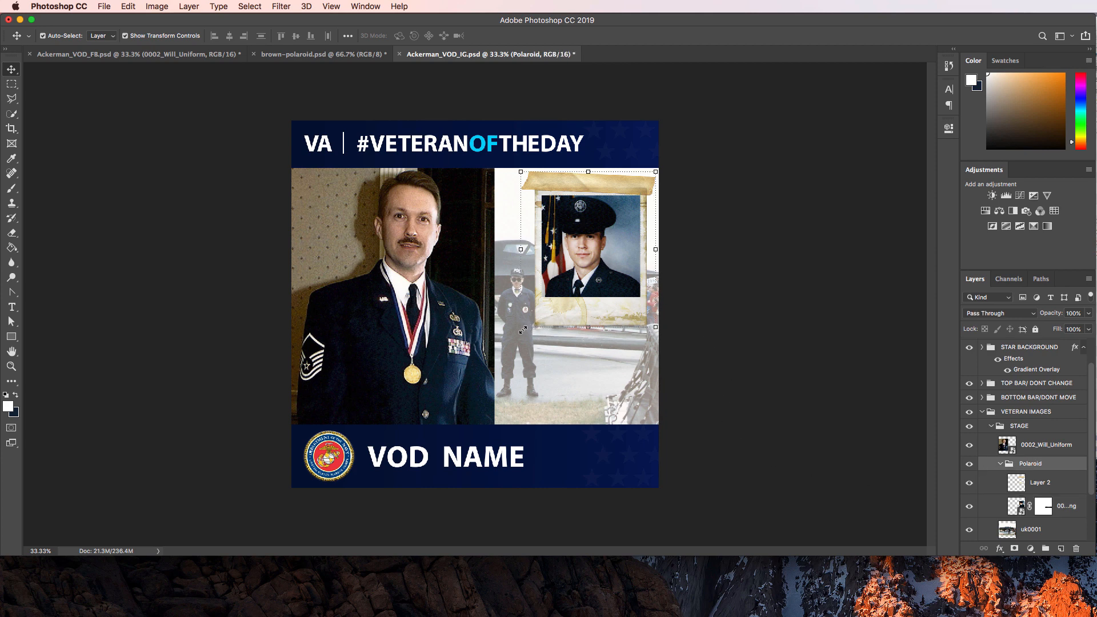
{"action": "left_click_drag", "start_coordinate": [523, 329], "coordinate": [538, 308]}
{"action": "key", "text": "Return"}
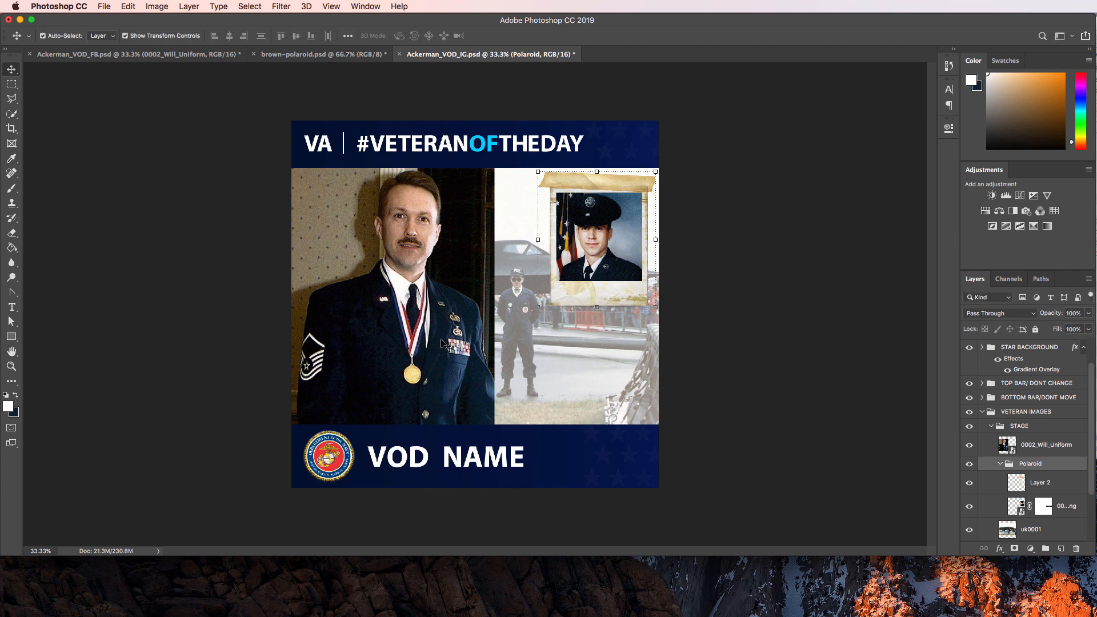
Nudge the uniform portrait so its edge meets the aircraft photo.
{"action": "left_click", "coordinate": [392, 343]}
{"action": "key", "text": "shift+Left"}
{"action": "key", "text": "shift+Left"}
{"action": "key", "text": "shift+Left"}
{"action": "key", "text": "shift+Left"}
{"action": "key", "text": "shift+Left"}
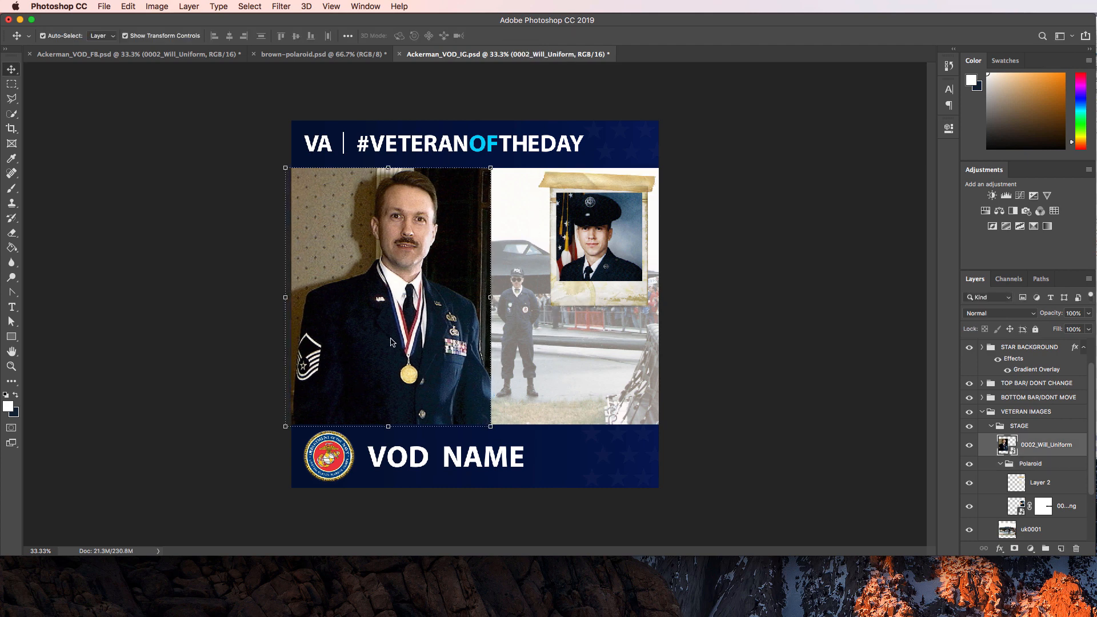
{"action": "key", "text": "shift+Left"}
{"action": "key", "text": "shift+Left"}
{"action": "key", "text": "shift+Left"}
{"action": "key", "text": "shift+Left"}
{"action": "key", "text": "shift+Left"}
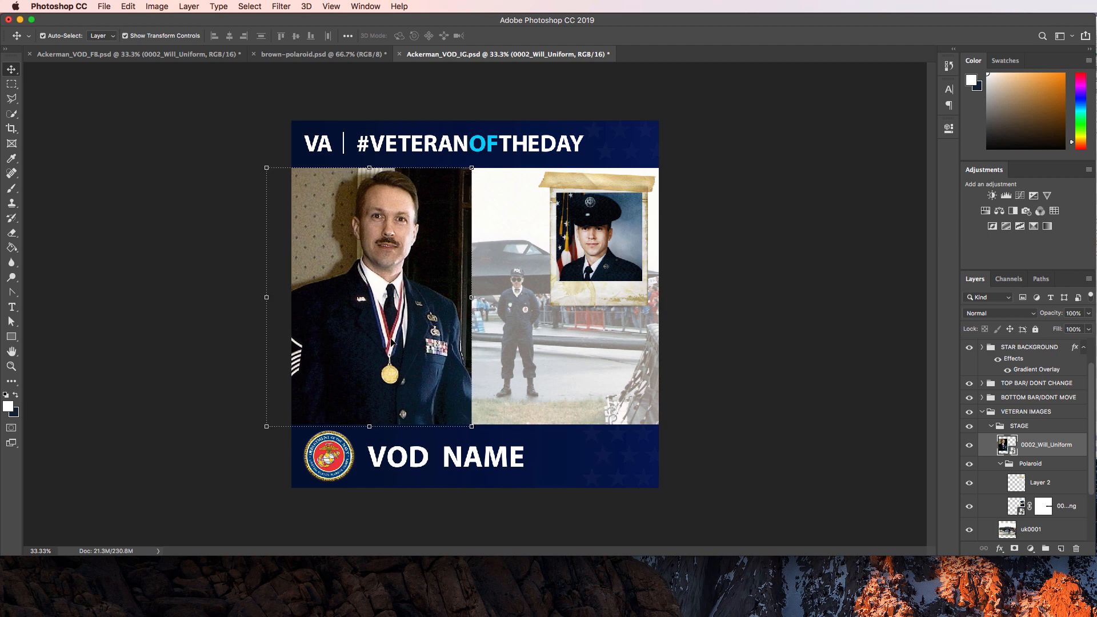
{"action": "key", "text": "shift+Right"}
{"action": "key", "text": "shift+Right"}
{"action": "key", "text": "shift+Right"}
{"action": "key", "text": "shift+Right"}
{"action": "key", "text": "shift+Right"}
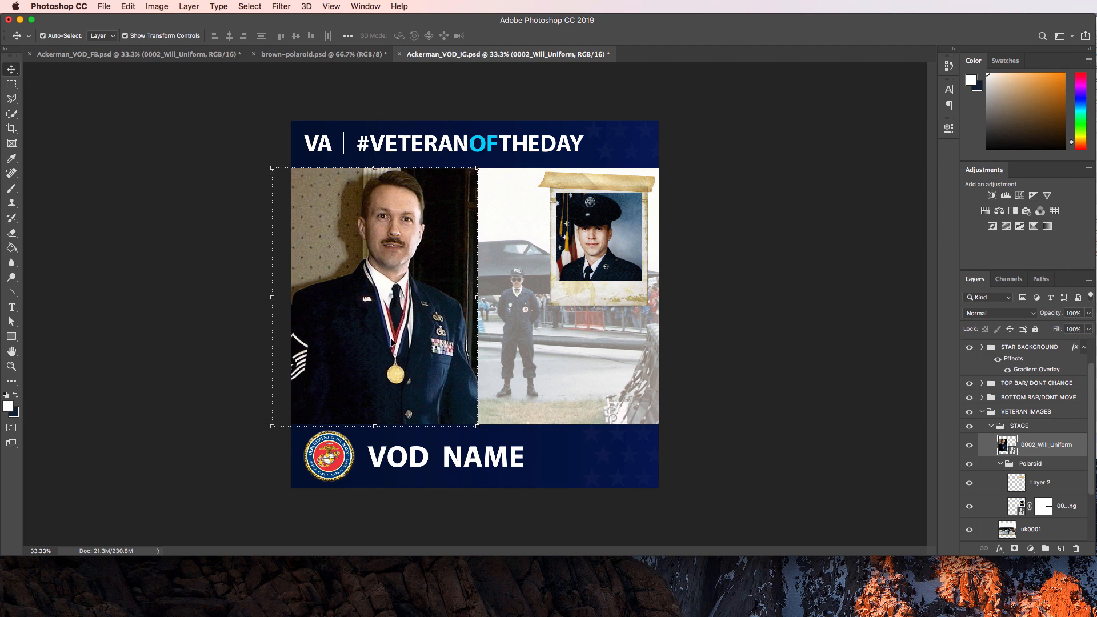
{"action": "key", "text": "shift+Right"}
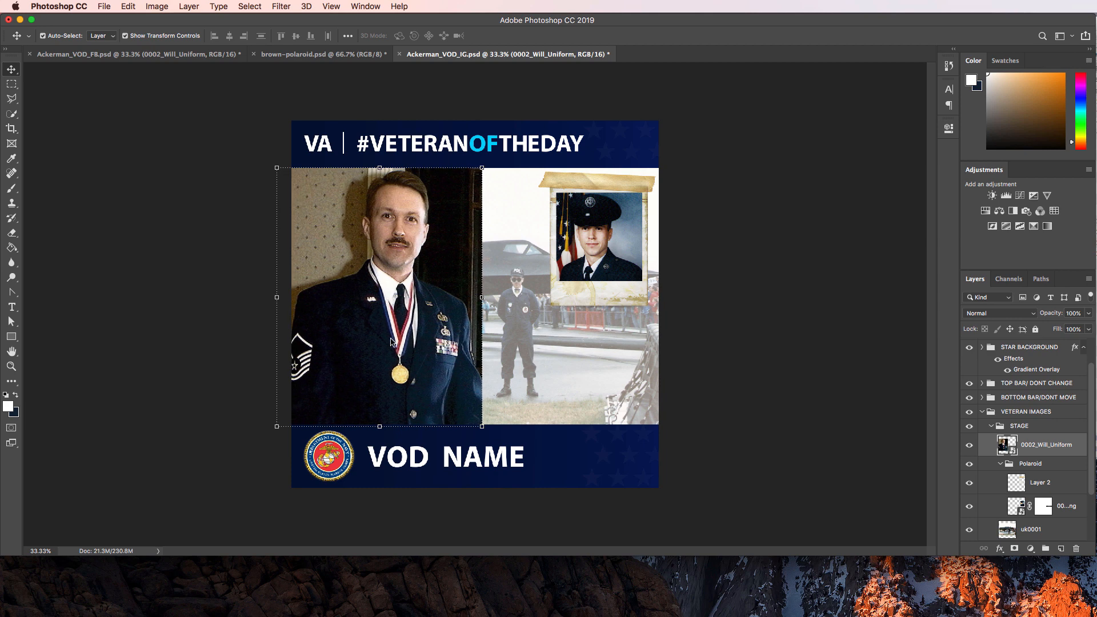
{"action": "key", "text": "shift+Right"}
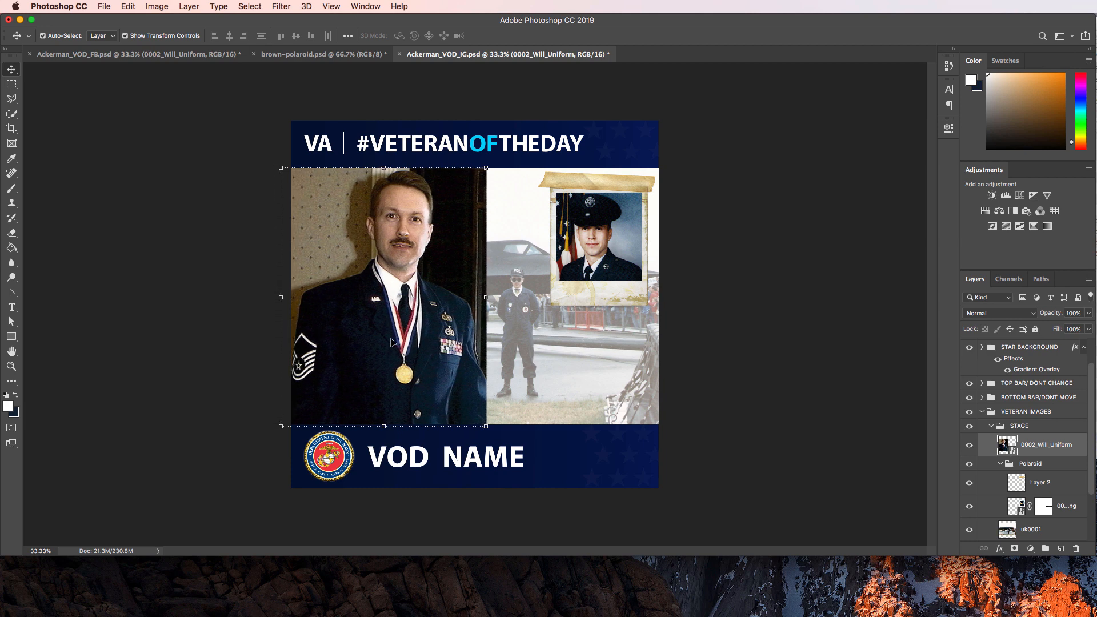
{"action": "key", "text": "shift+Right"}
{"action": "left_click", "coordinate": [762, 300]}
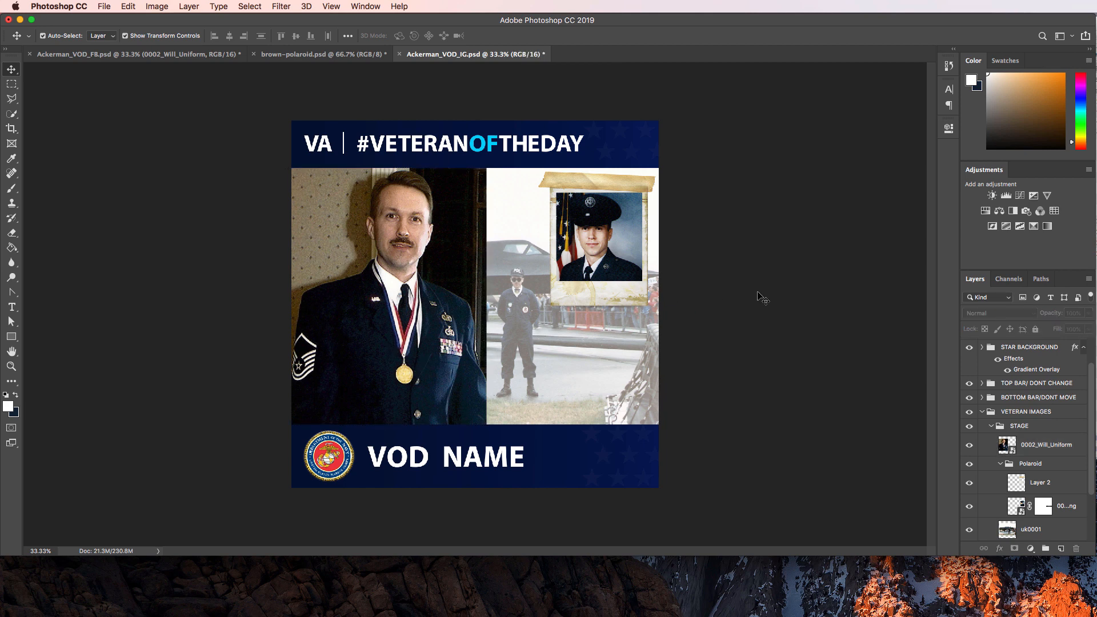
{"action": "left_click", "coordinate": [1038, 449]}
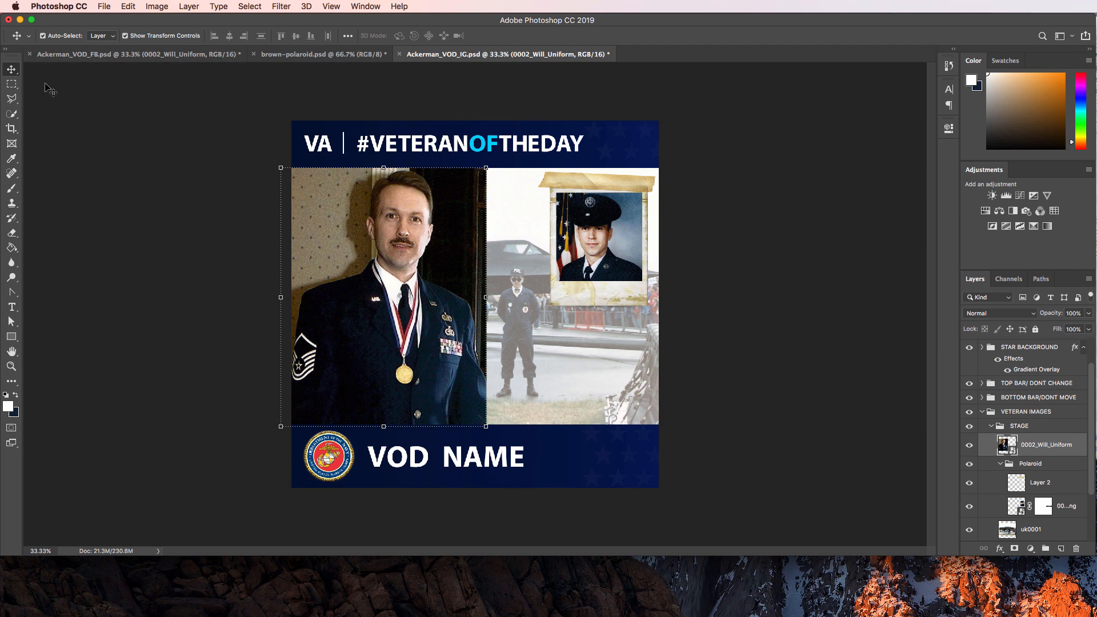
Try deleting a strip off the portrait's right edge, dismissing the smart object error.
{"action": "left_click", "coordinate": [12, 84]}
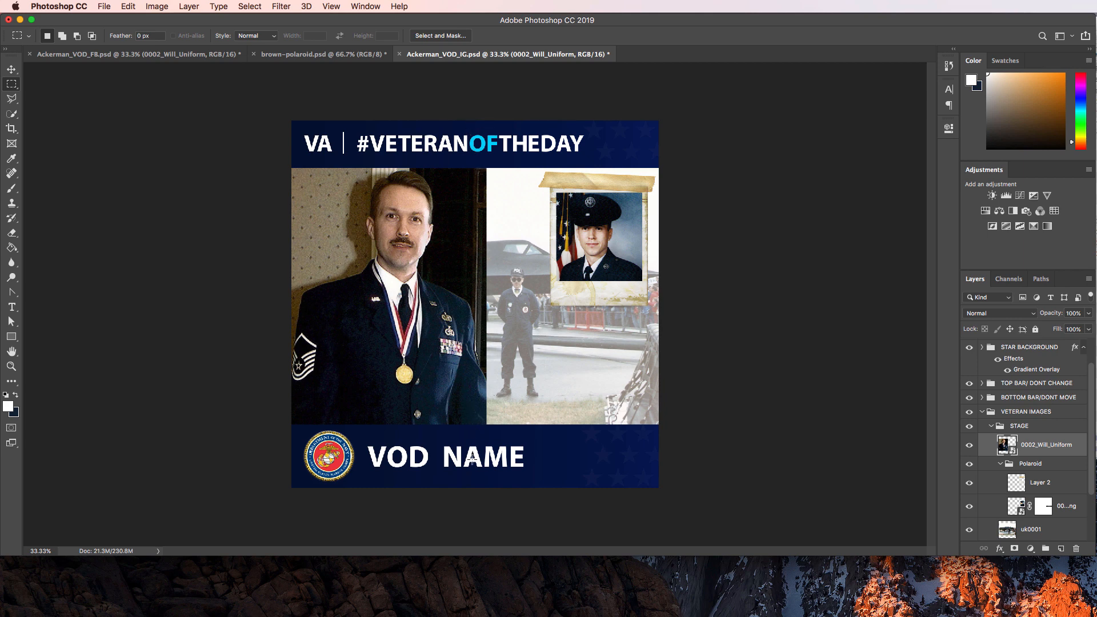
{"action": "left_click_drag", "start_coordinate": [472, 457], "coordinate": [522, 98]}
{"action": "key", "text": "BackSpace"}
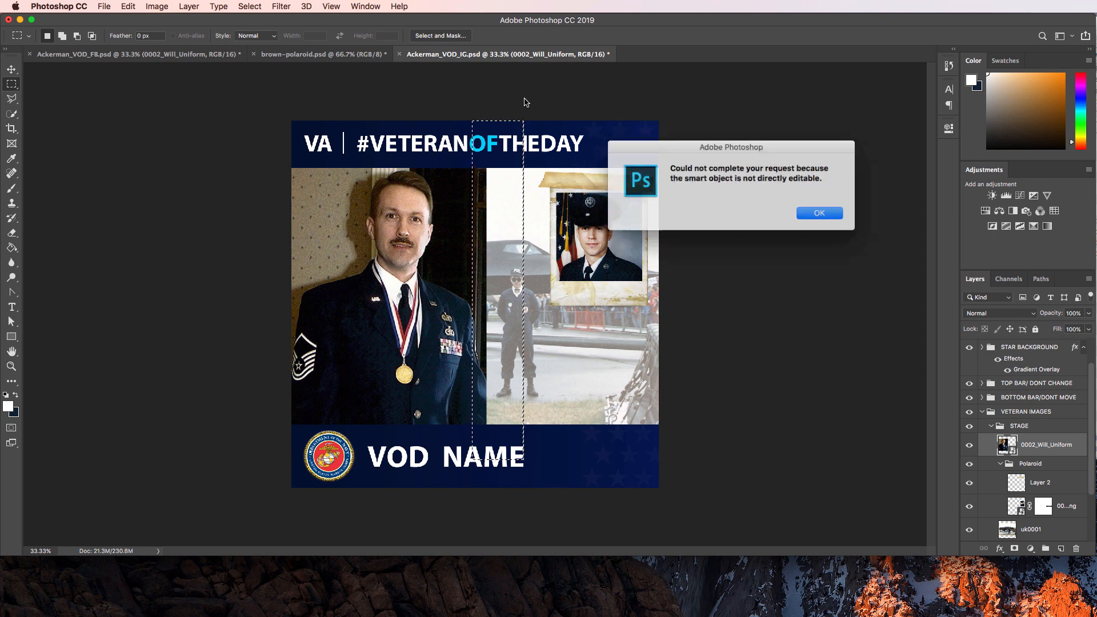
{"action": "left_click", "coordinate": [821, 214]}
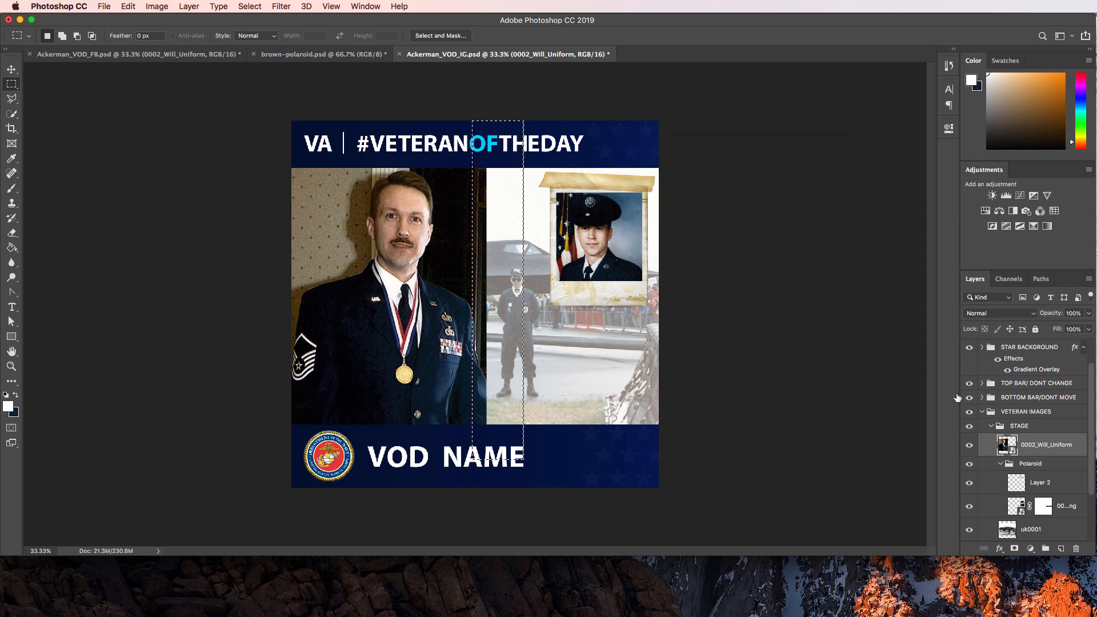
{"action": "right_click", "coordinate": [1007, 449]}
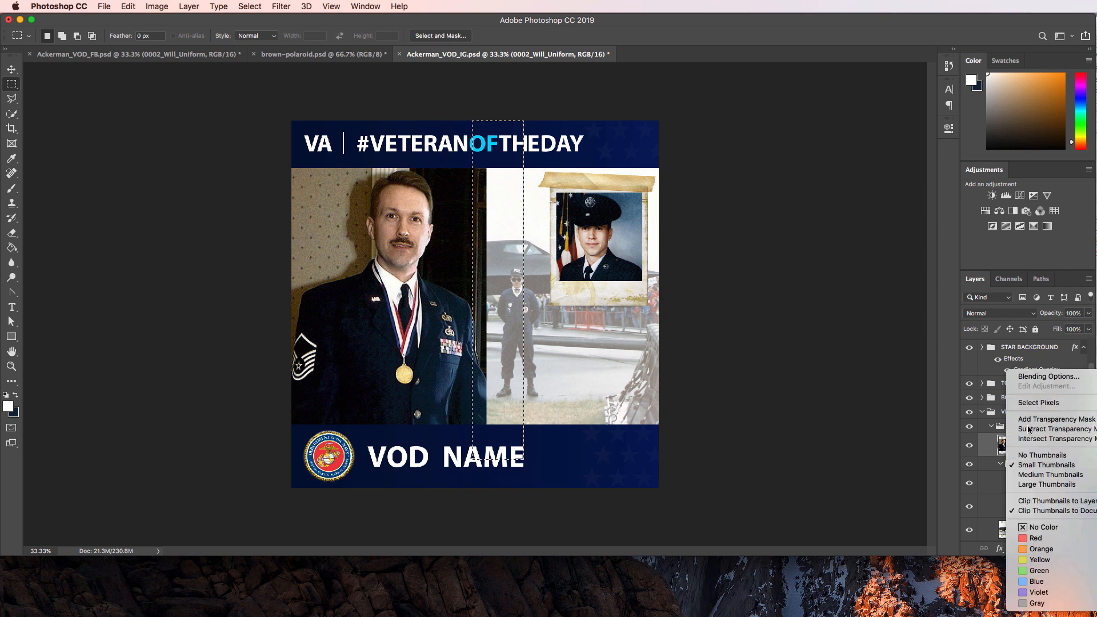
{"action": "left_click", "coordinate": [997, 447]}
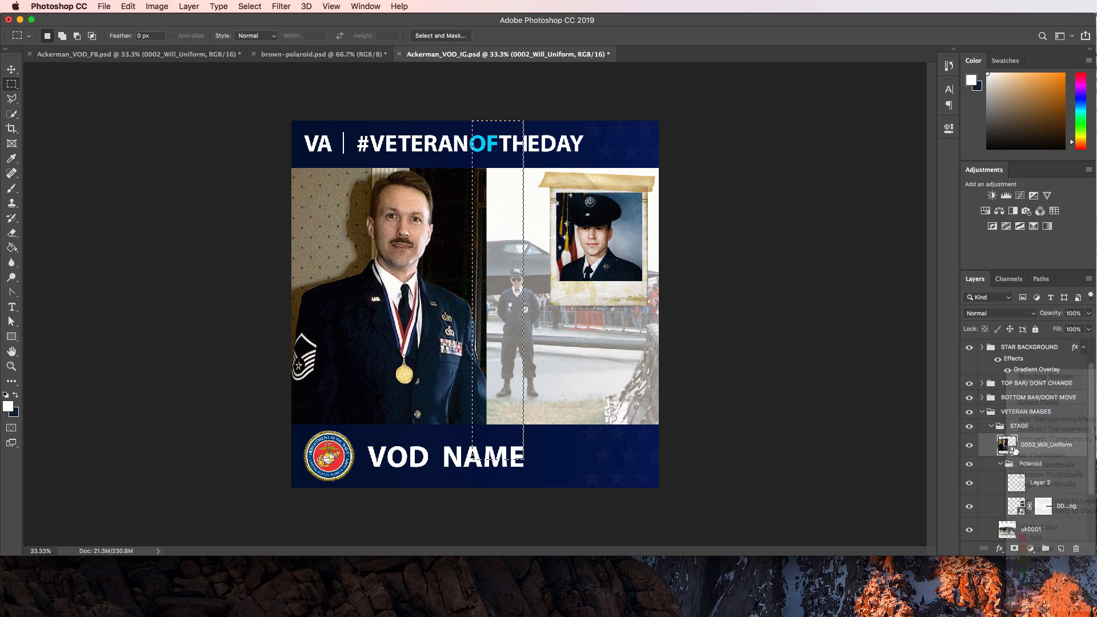
In the 0002_Will_Uniform smart object, unlock Background, delete the right strip, and trim transparent pixels.
{"action": "double_click", "coordinate": [1006, 446]}
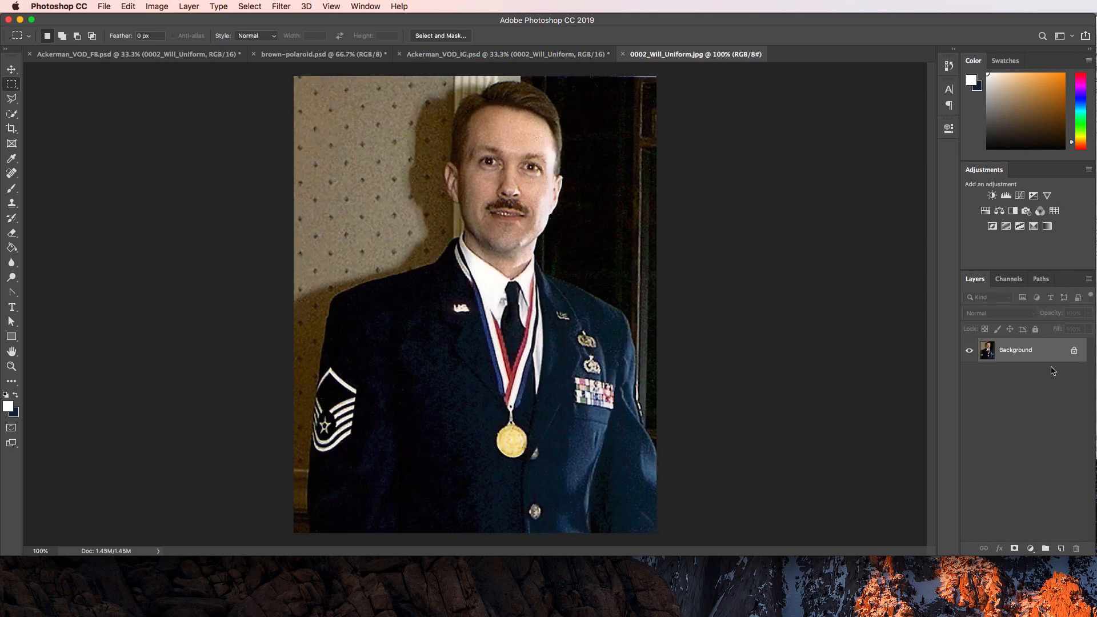
{"action": "left_click", "coordinate": [1076, 349]}
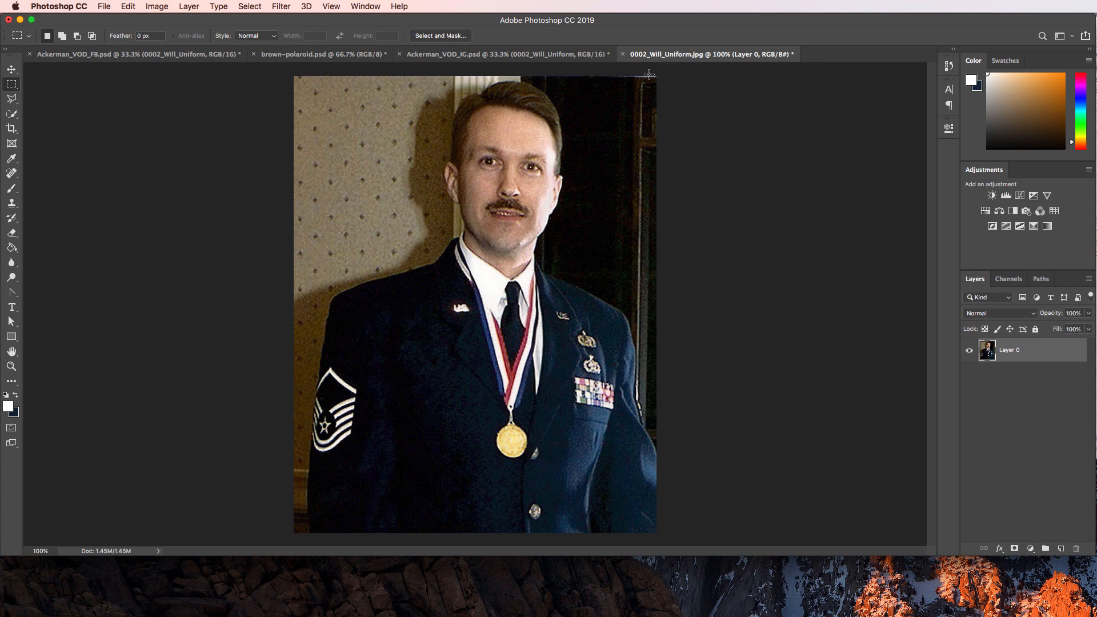
{"action": "left_click_drag", "start_coordinate": [664, 534], "coordinate": [634, 62]}
{"action": "key", "text": "Delete"}
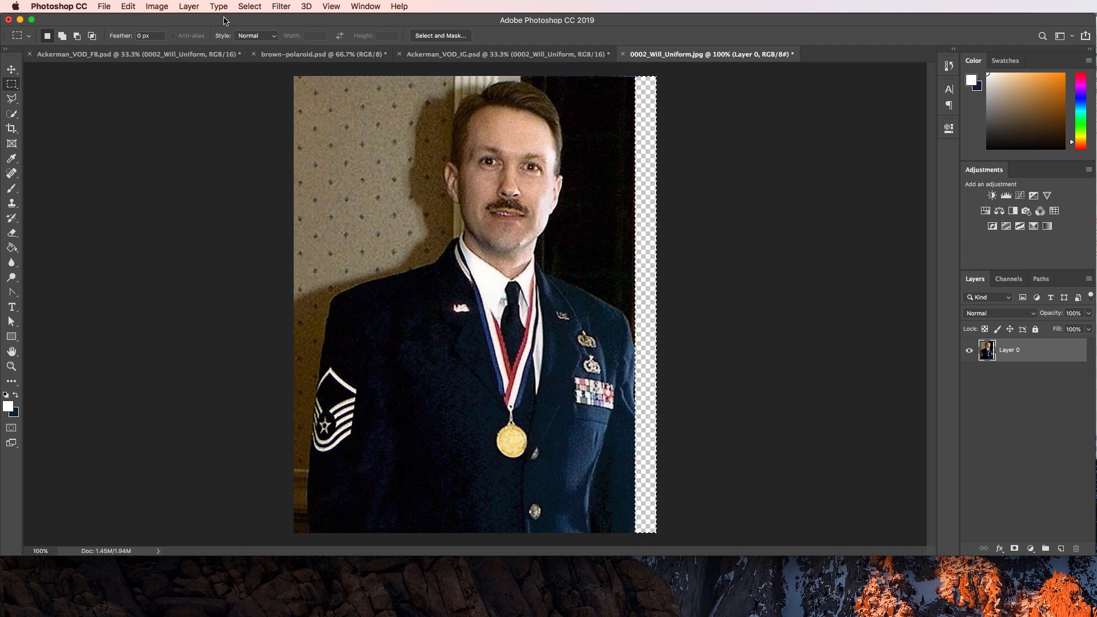
{"action": "left_click", "coordinate": [157, 6]}
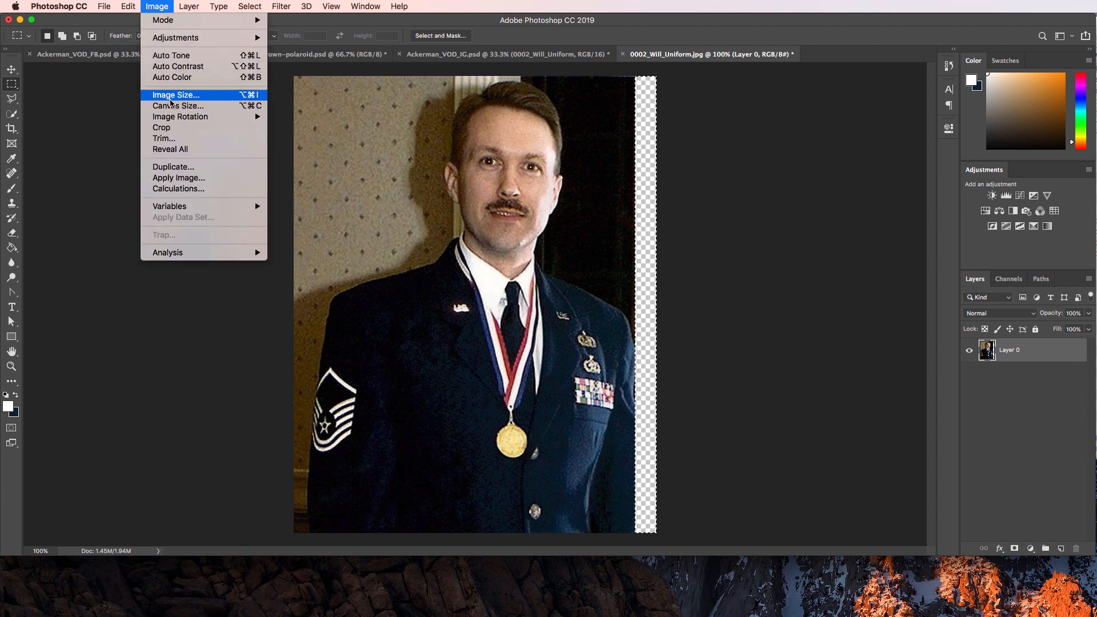
{"action": "left_click", "coordinate": [175, 139]}
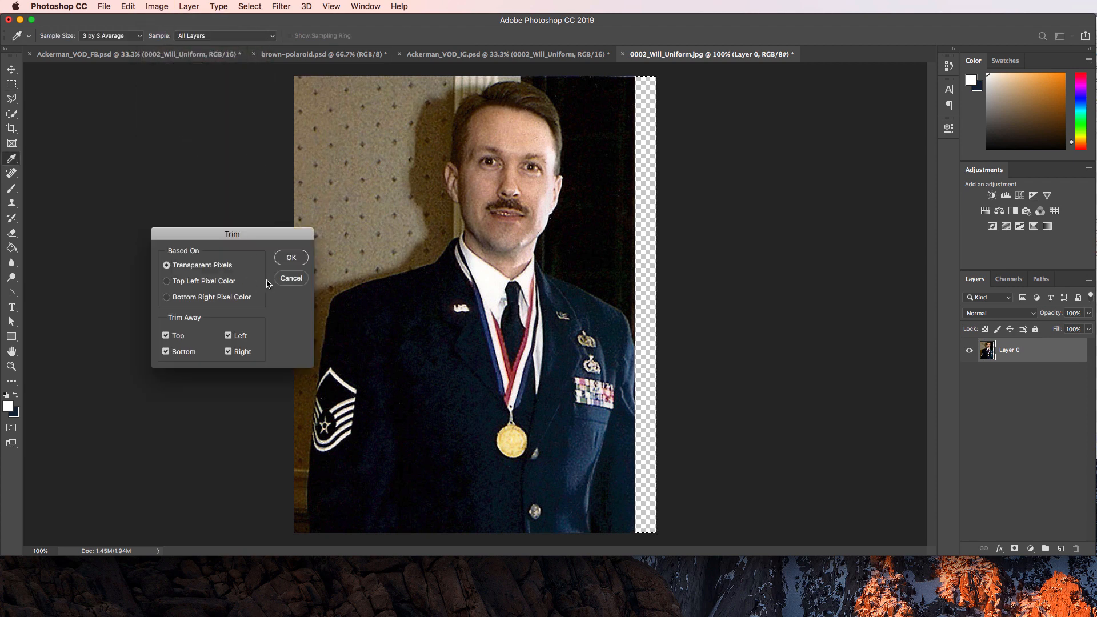
{"action": "left_click", "coordinate": [288, 258]}
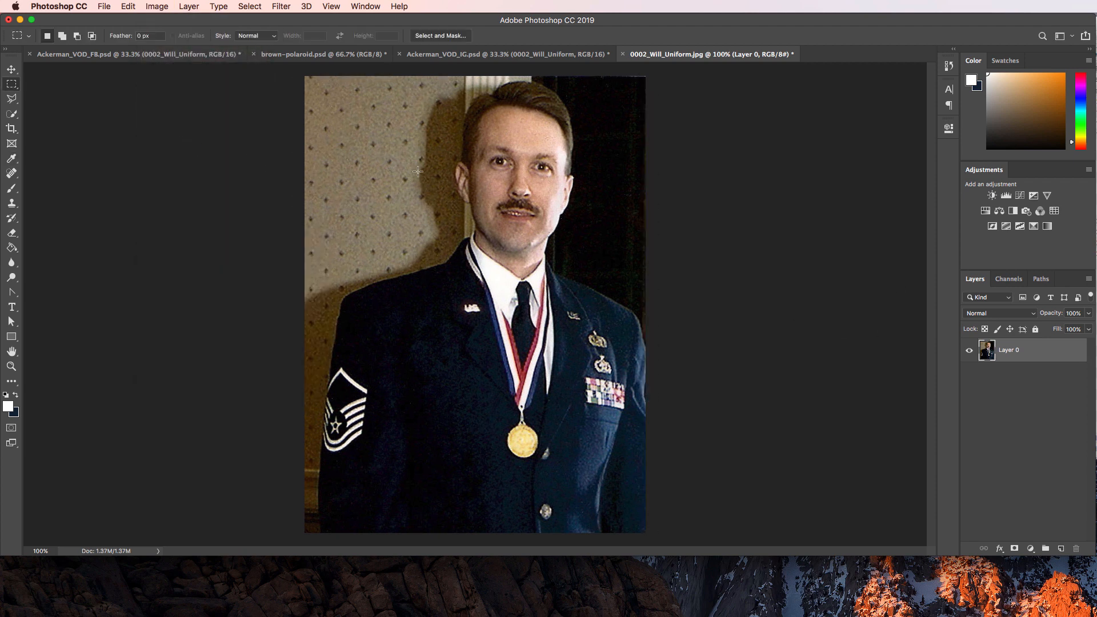
Save the trimmed contents and return to Ackerman_VOD_IG.psd with nothing selected.
{"action": "key", "text": "super+s"}
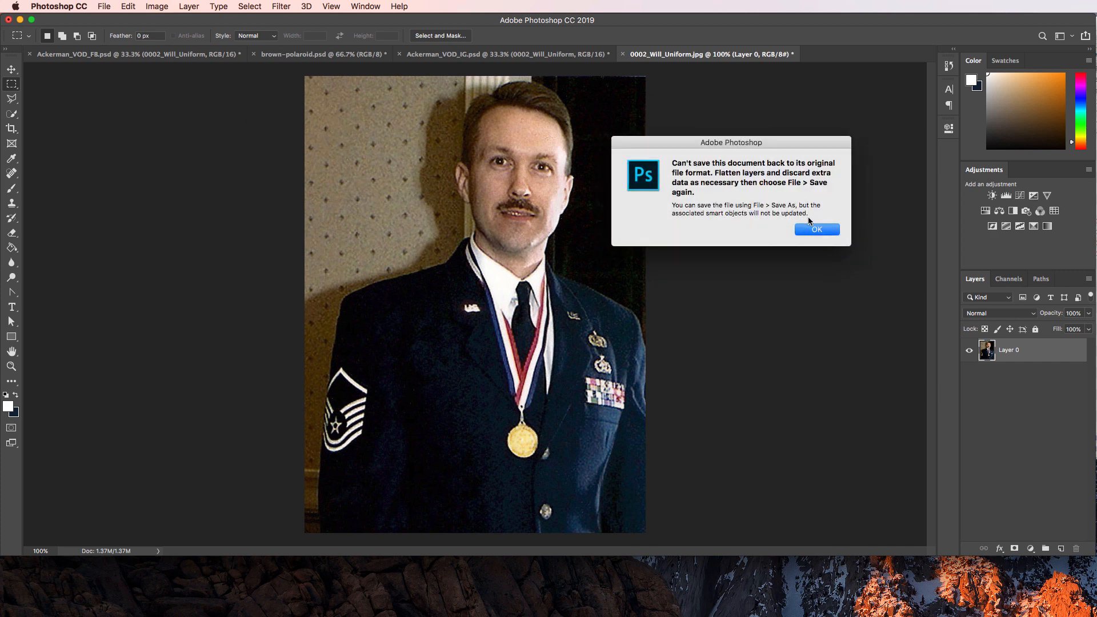
{"action": "left_click", "coordinate": [816, 230]}
{"action": "left_click", "coordinate": [70, 57]}
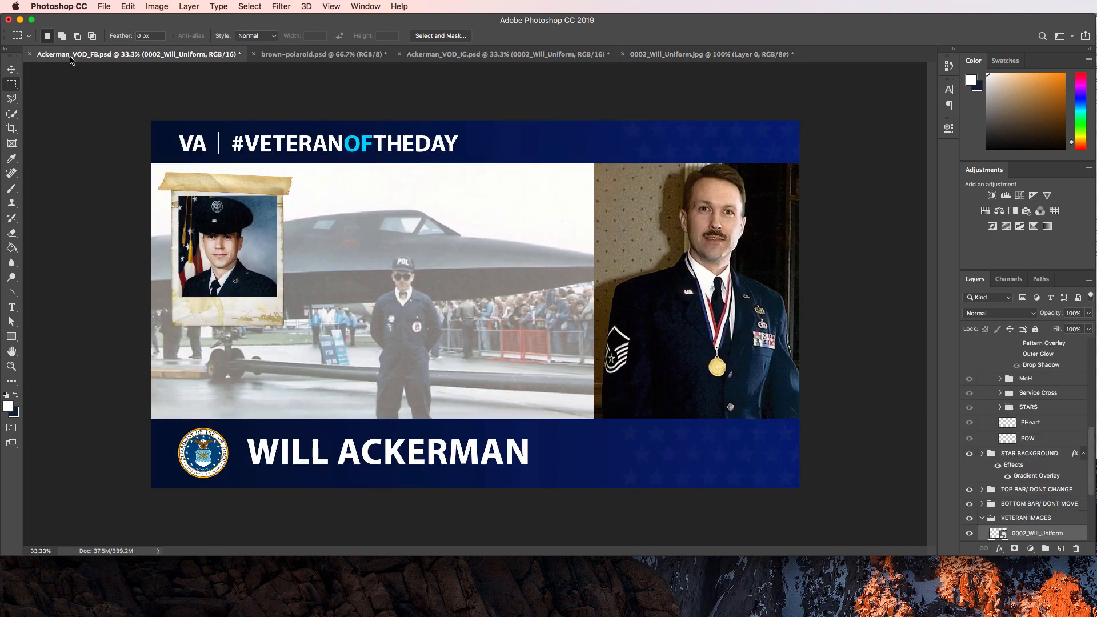
{"action": "left_click", "coordinate": [488, 59]}
{"action": "left_click", "coordinate": [717, 169]}
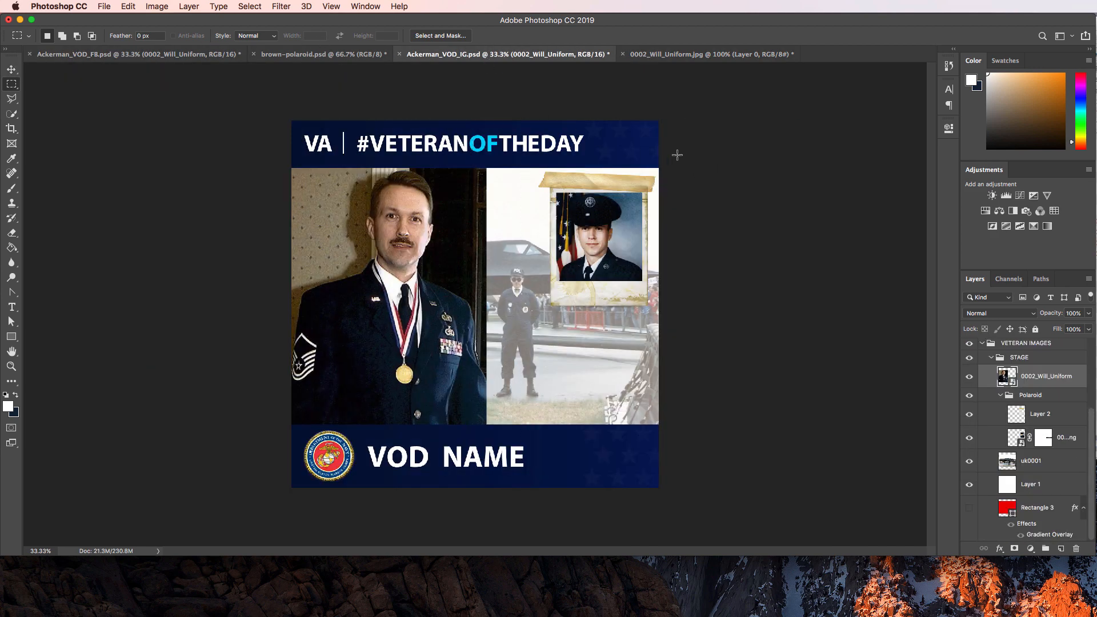
Nudge the 0002_Will_Uniform photo slightly left with the Move tool.
{"action": "left_click", "coordinate": [12, 69]}
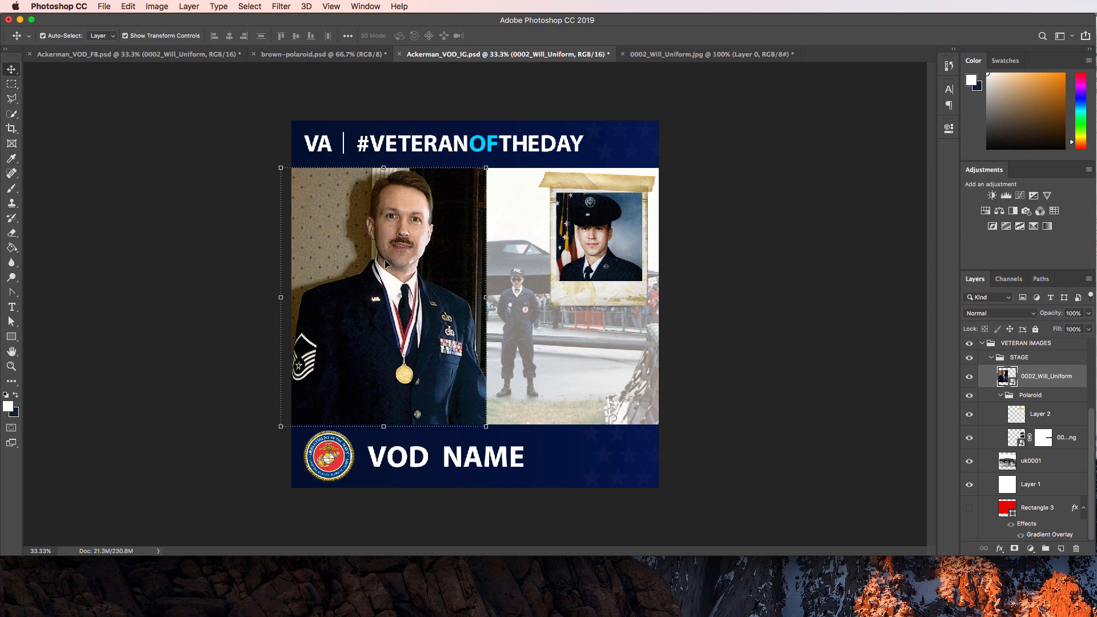
{"action": "key", "text": "shift+Left"}
{"action": "key", "text": "shift+Left"}
{"action": "key", "text": "shift+Left"}
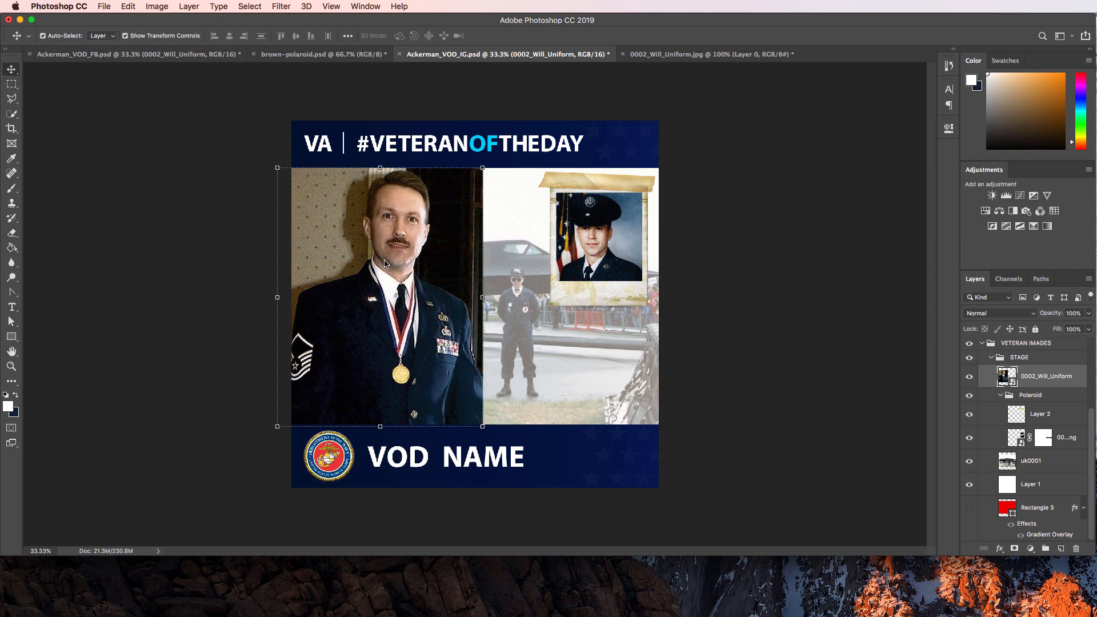
{"action": "key", "text": "shift+Left"}
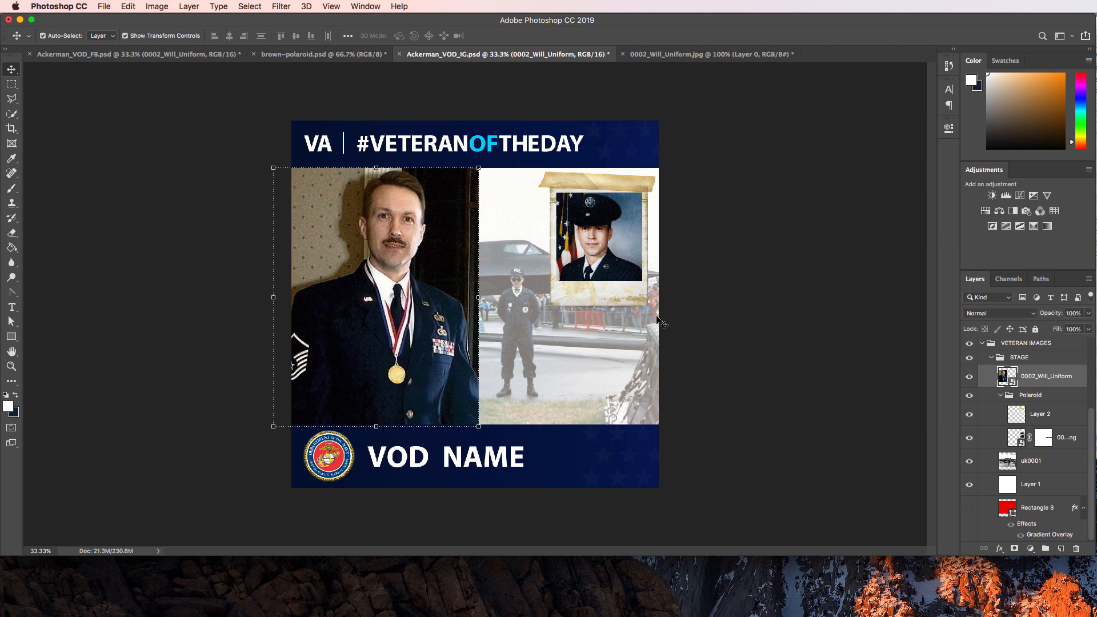
Select the Polaroid group and drag it down into the lower-right corner.
{"action": "left_click", "coordinate": [565, 195]}
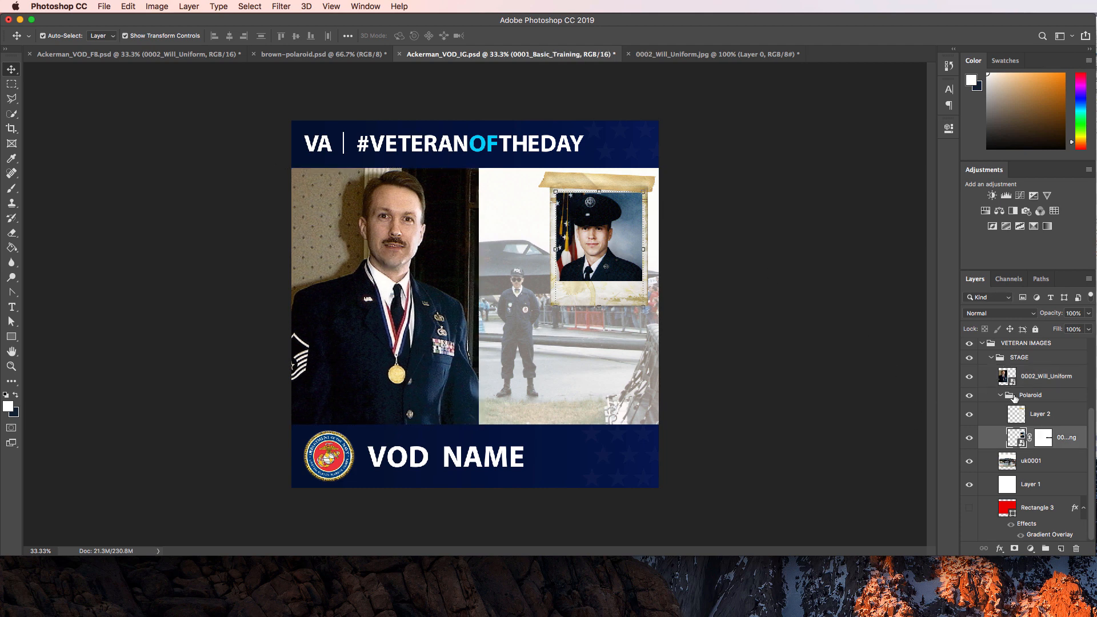
{"action": "left_click", "coordinate": [1022, 396]}
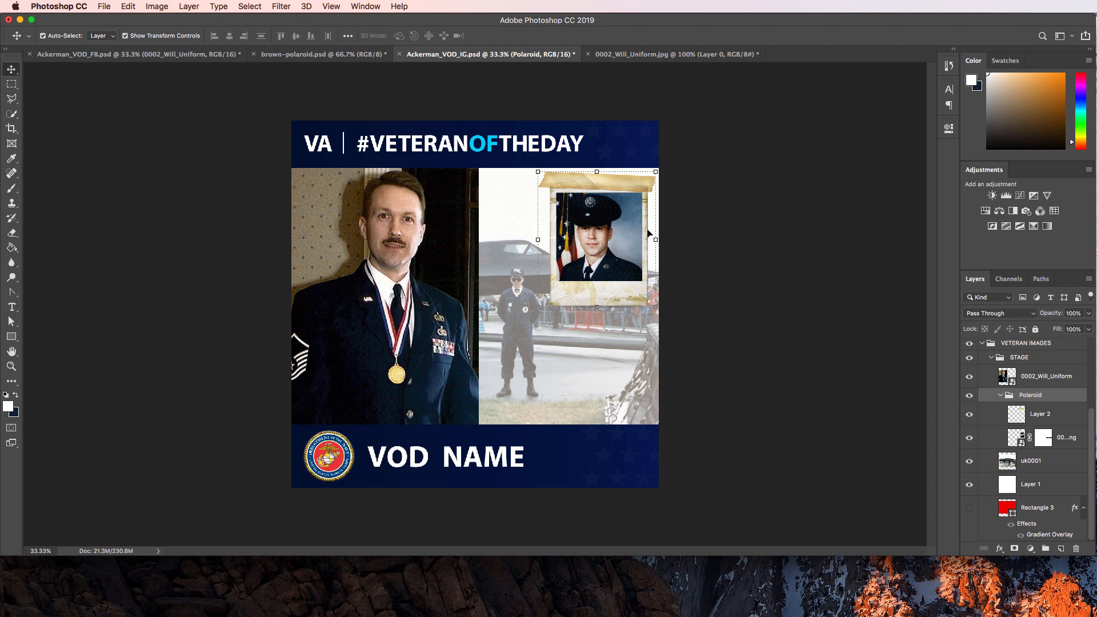
{"action": "left_click", "coordinate": [617, 184], "text": "shift"}
{"action": "left_click", "coordinate": [1048, 399]}
{"action": "left_click_drag", "start_coordinate": [632, 237], "coordinate": [633, 344]}
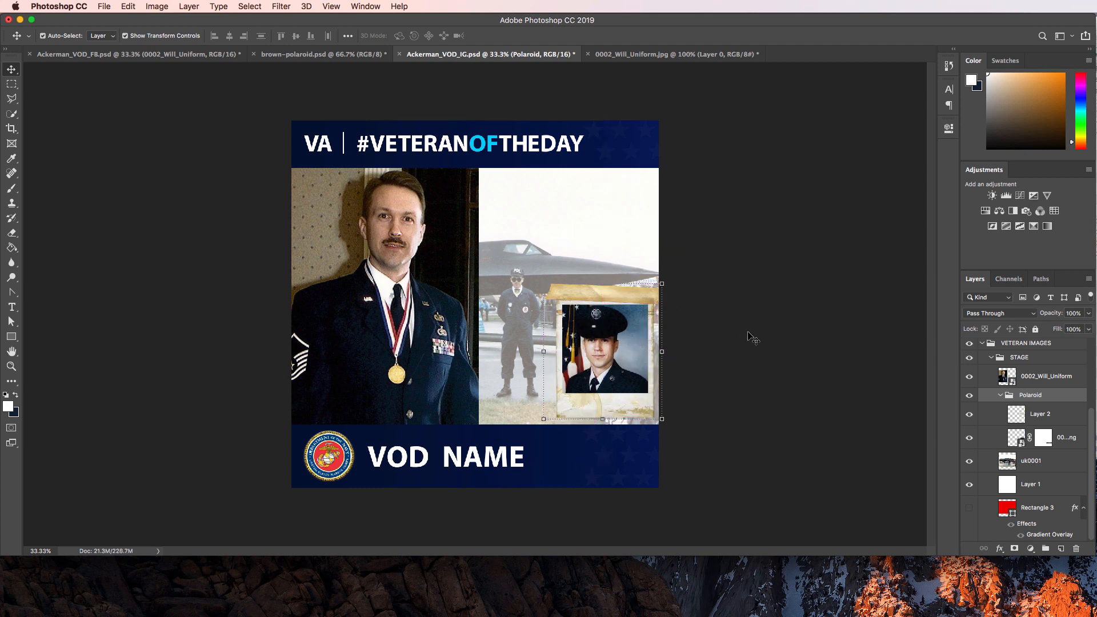
Scale the uk0001 jet photo up to about 108% and commit it.
{"action": "left_click", "coordinate": [591, 221]}
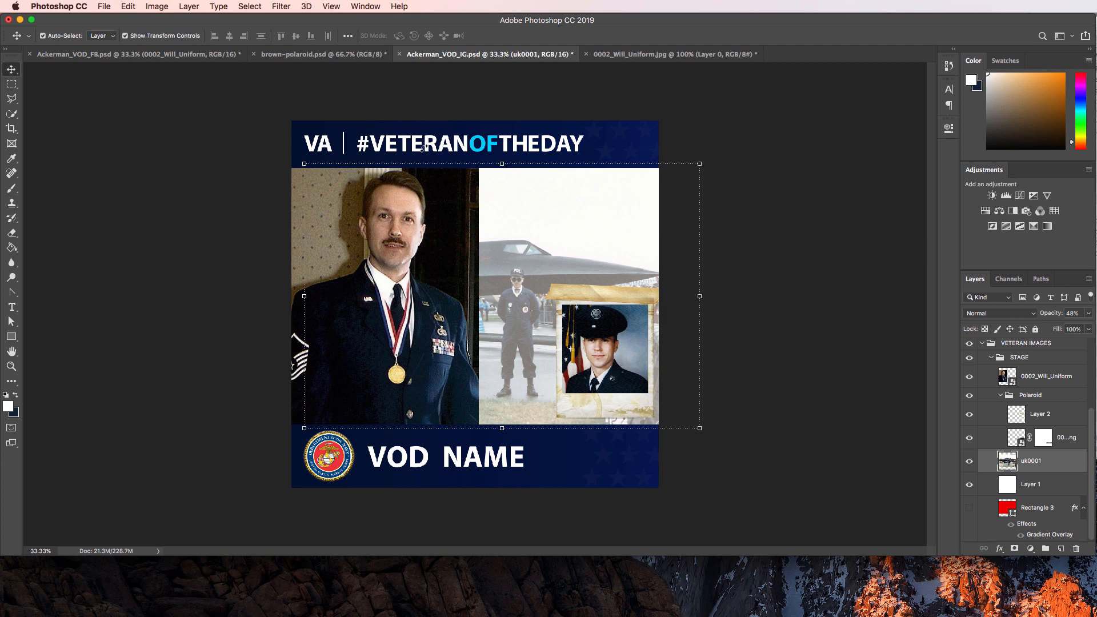
{"action": "left_click_drag", "start_coordinate": [305, 164], "coordinate": [286, 149]}
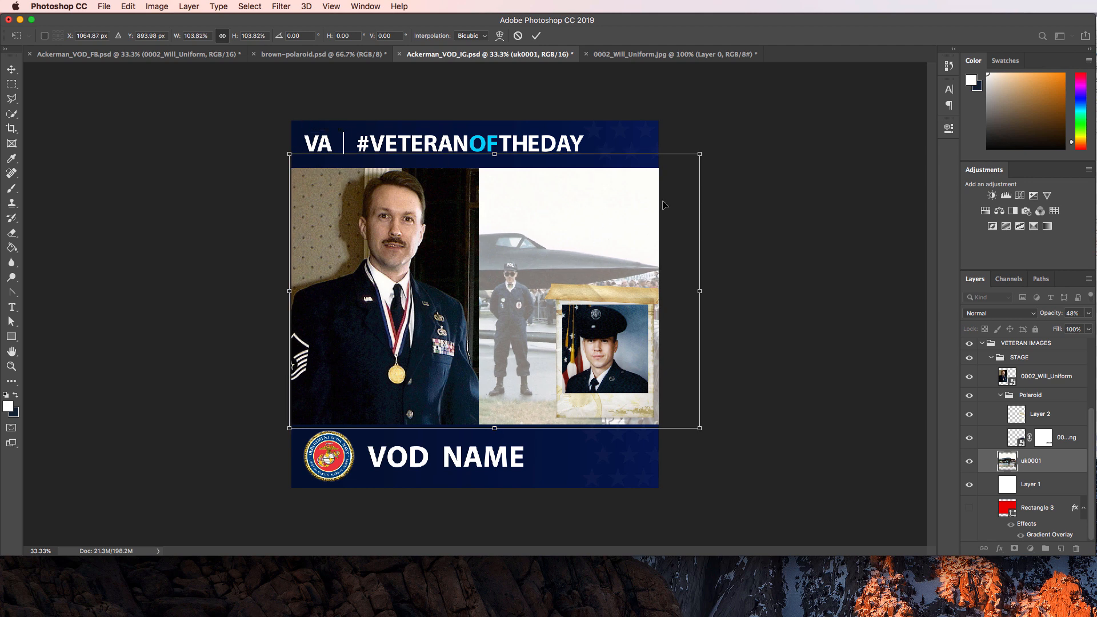
{"action": "left_click_drag", "start_coordinate": [701, 155], "coordinate": [690, 161]}
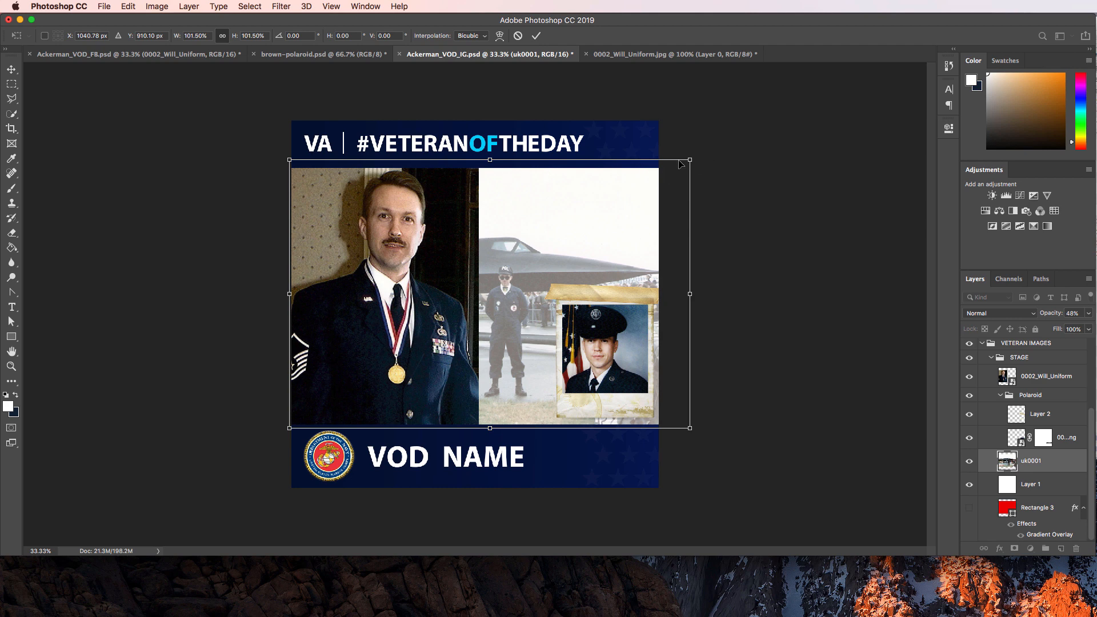
{"action": "left_click_drag", "start_coordinate": [686, 157], "coordinate": [703, 126]}
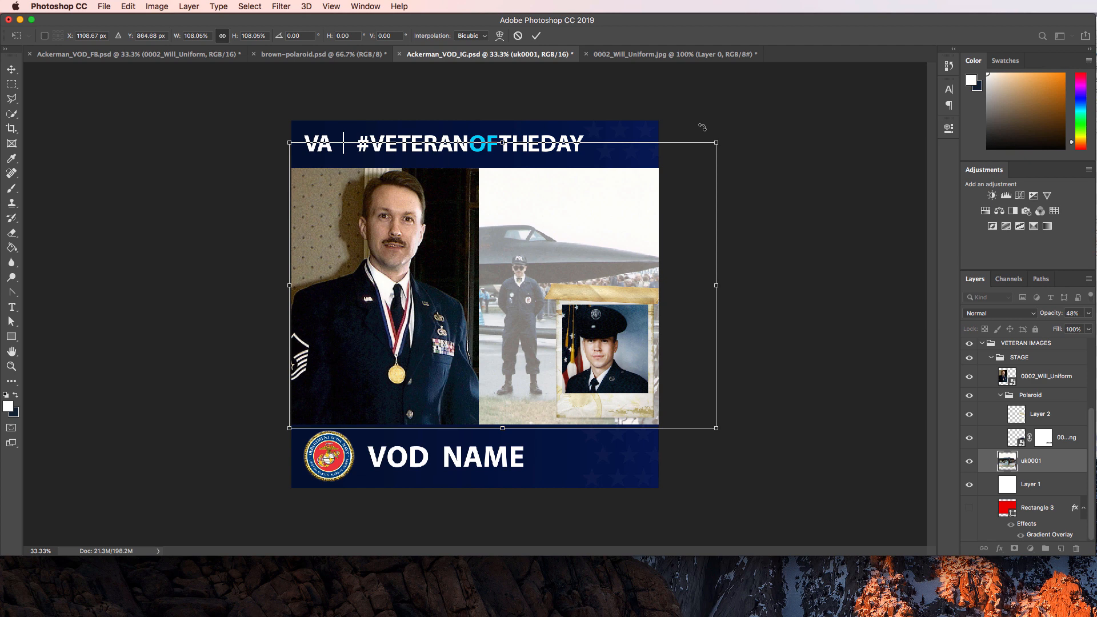
{"action": "key", "text": "Return"}
{"action": "left_click", "coordinate": [769, 189]}
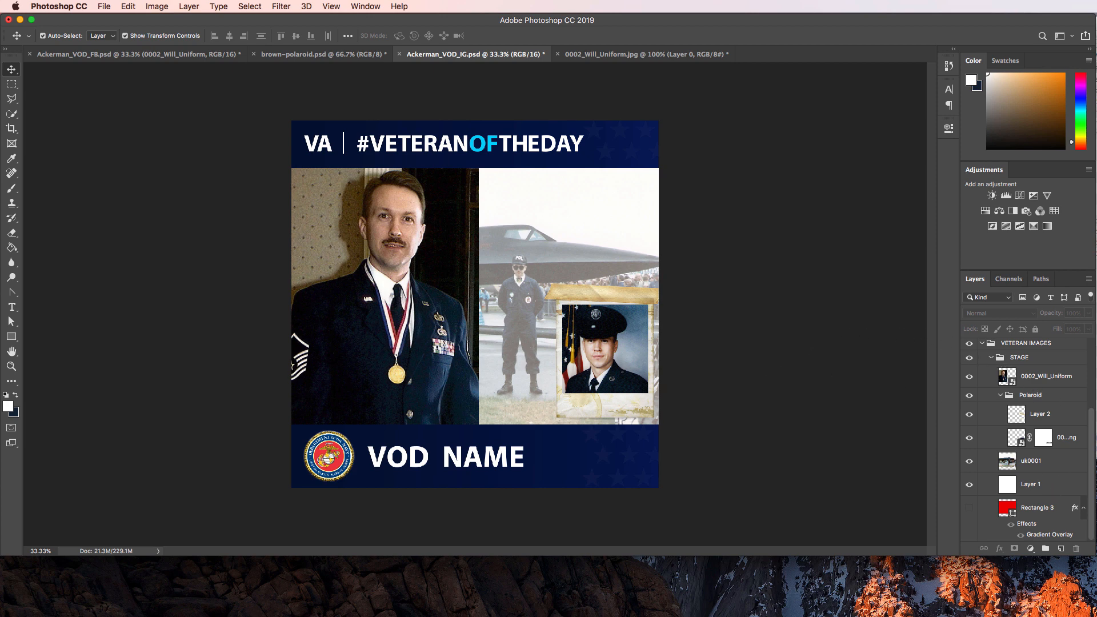
{"action": "key", "text": "super+Tab"}
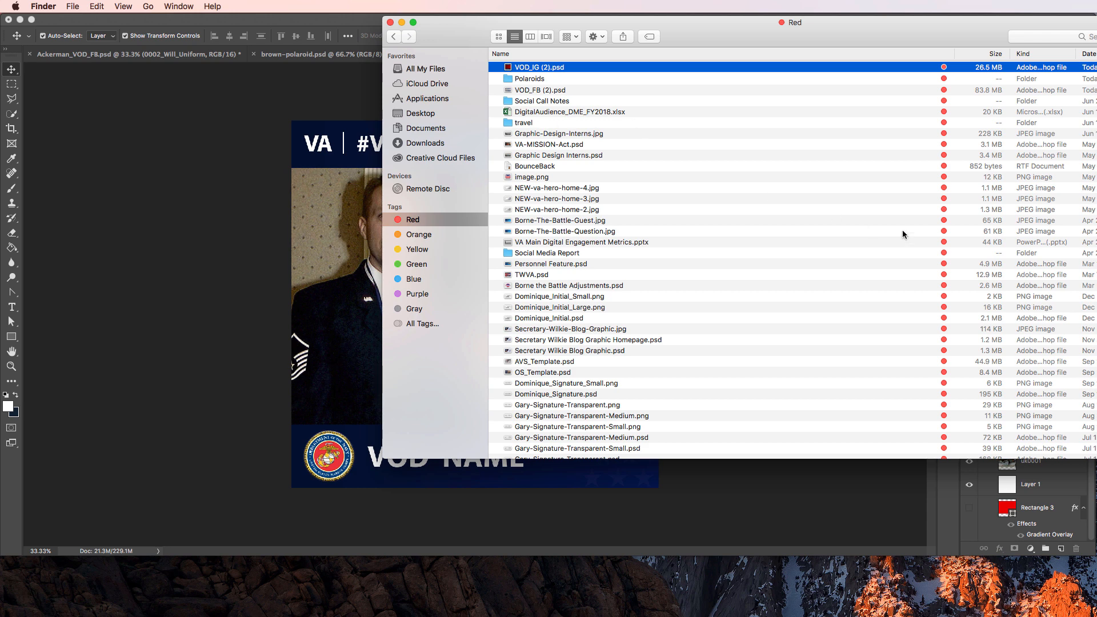
Drag Will_with_IRaqi_General.jpg from Downloads > Ackerman onto the canvas and move it up-right.
{"action": "left_click", "coordinate": [425, 143]}
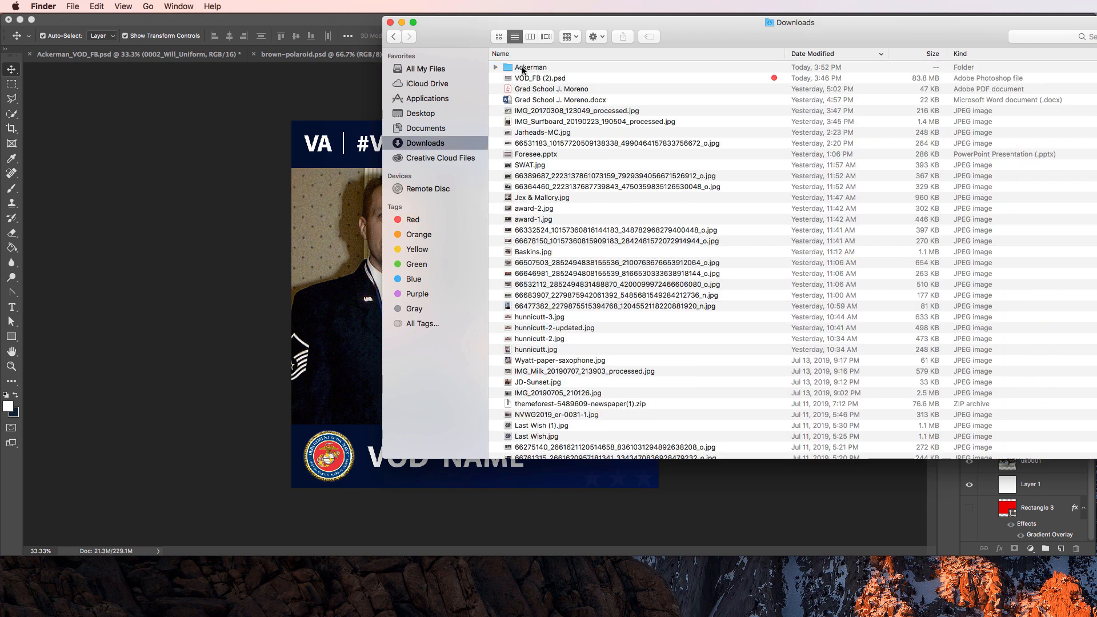
{"action": "double_click", "coordinate": [628, 67]}
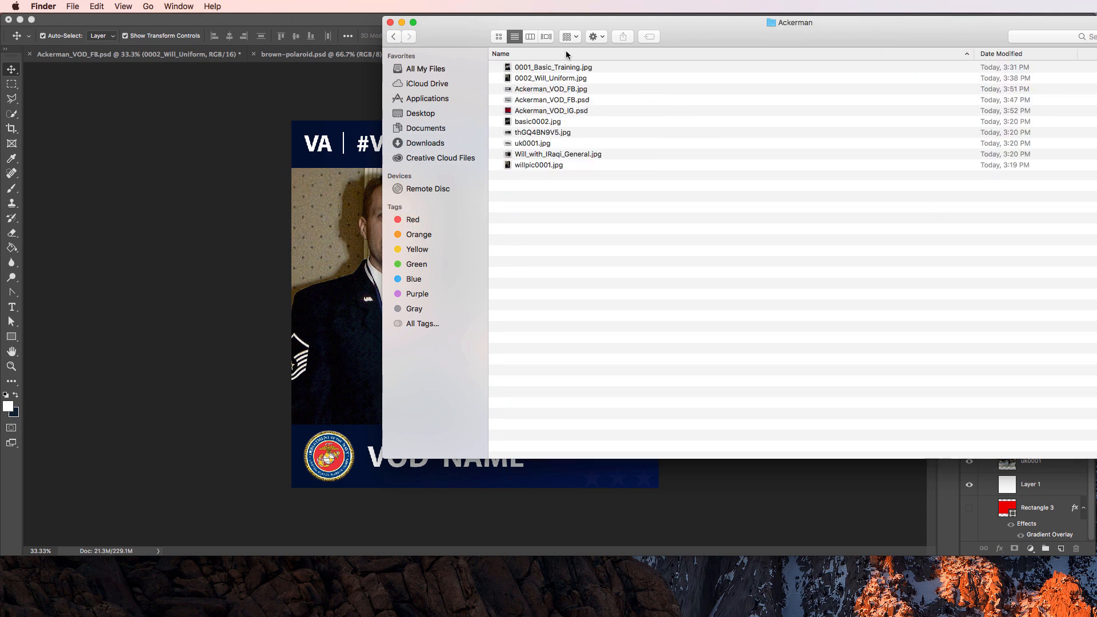
{"action": "left_click", "coordinate": [546, 37]}
{"action": "scroll", "coordinate": [713, 142], "scroll_direction": "right", "scroll_amount": 9}
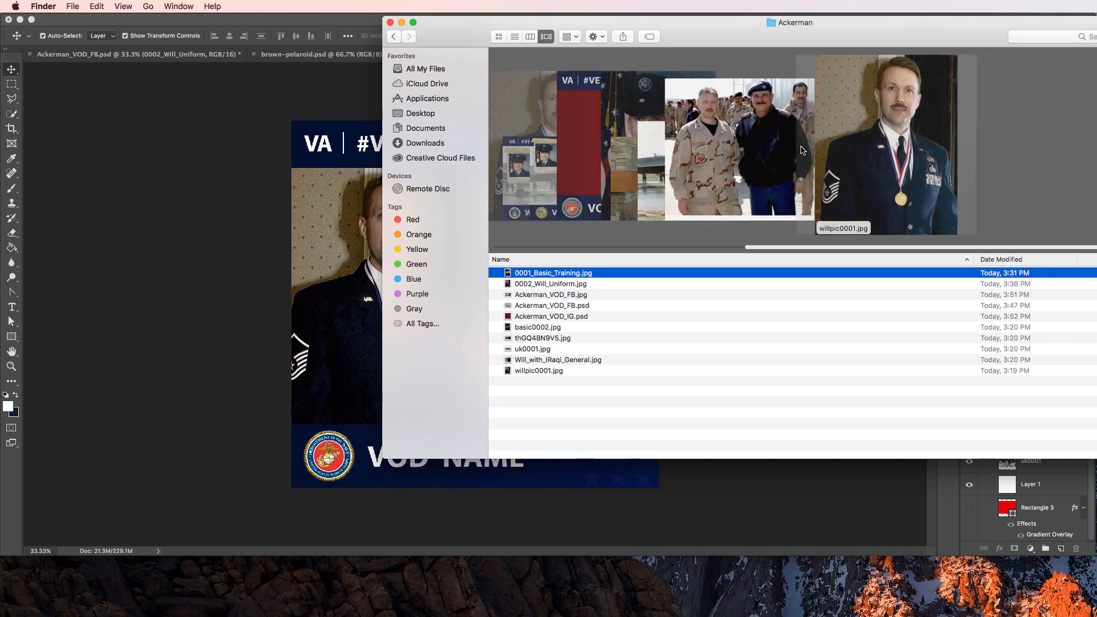
{"action": "scroll", "coordinate": [828, 161], "scroll_direction": "left", "scroll_amount": 1}
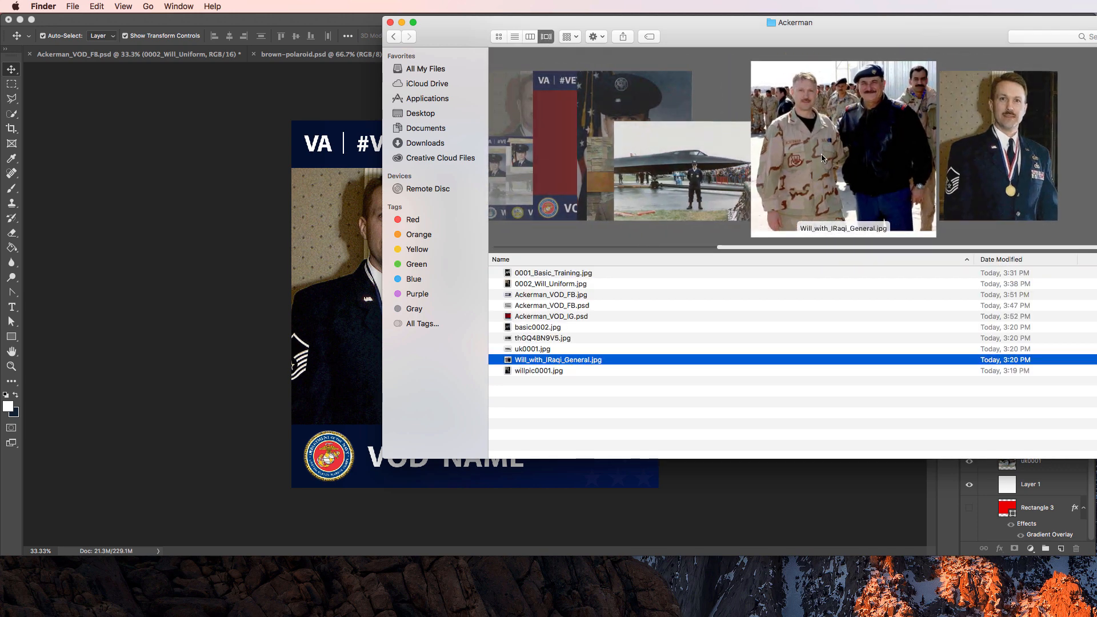
{"action": "left_click_drag", "start_coordinate": [828, 162], "coordinate": [343, 326]}
{"action": "left_click_drag", "start_coordinate": [498, 255], "coordinate": [591, 228]}
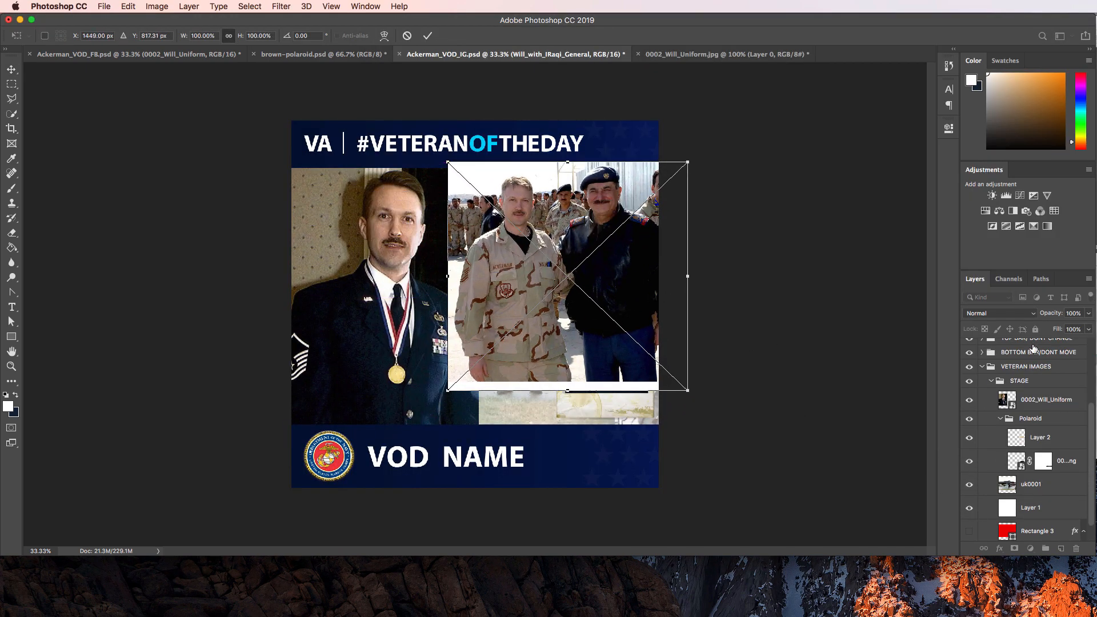
Scale the Iraqi general photo to about 120%, shift it left, and commit placement.
{"action": "scroll", "coordinate": [1031, 350], "scroll_direction": "up", "scroll_amount": 3}
{"action": "left_click_drag", "start_coordinate": [1031, 357], "coordinate": [1034, 479]}
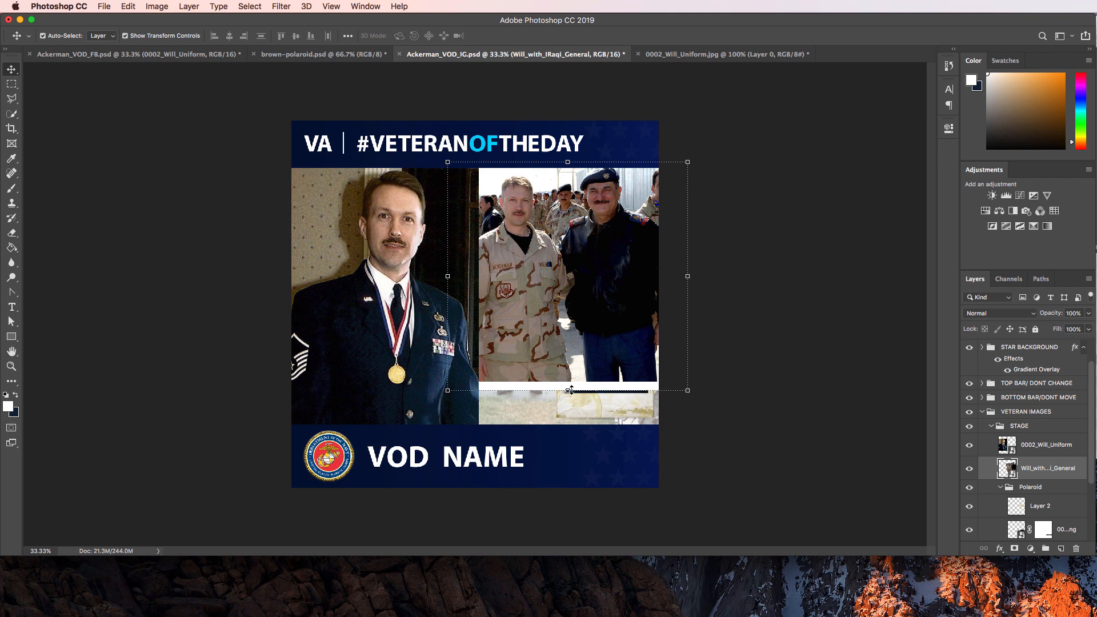
{"action": "left_click_drag", "start_coordinate": [687, 391], "coordinate": [739, 430]}
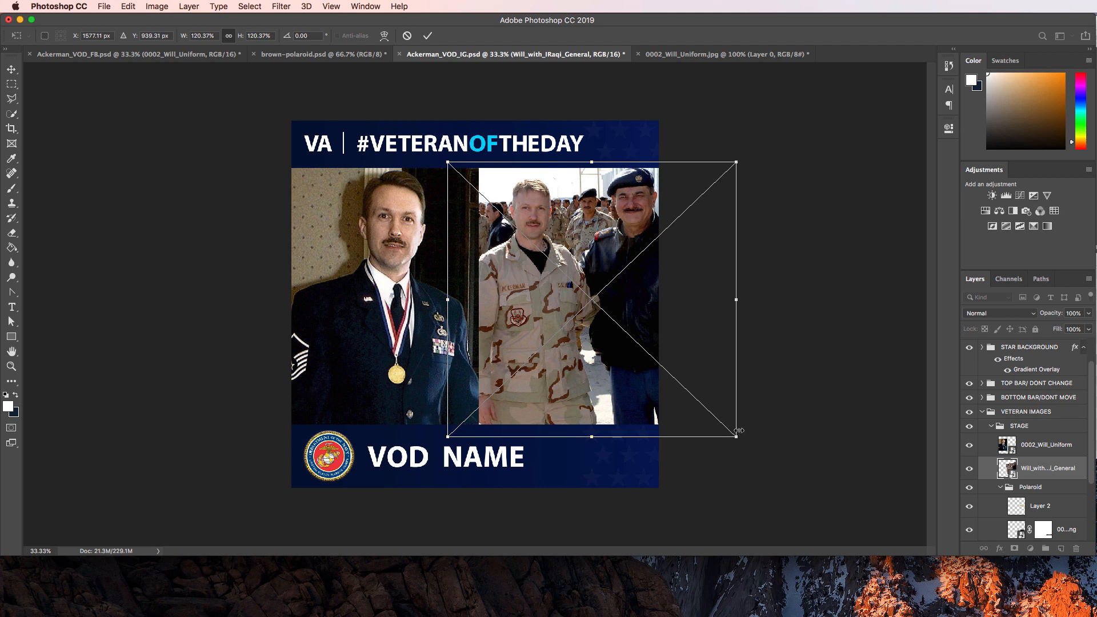
{"action": "key", "text": "shift+Left"}
{"action": "key", "text": "shift+Left"}
{"action": "key", "text": "shift+Left"}
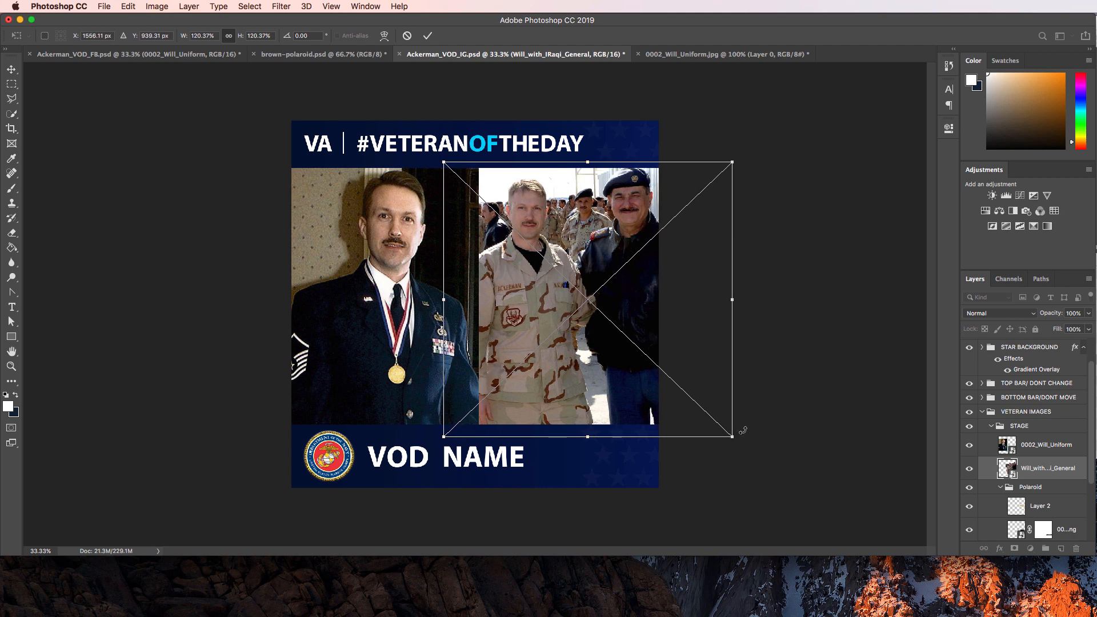
{"action": "key", "text": "shift+Left"}
{"action": "key", "text": "shift+Left"}
{"action": "key", "text": "shift+Left"}
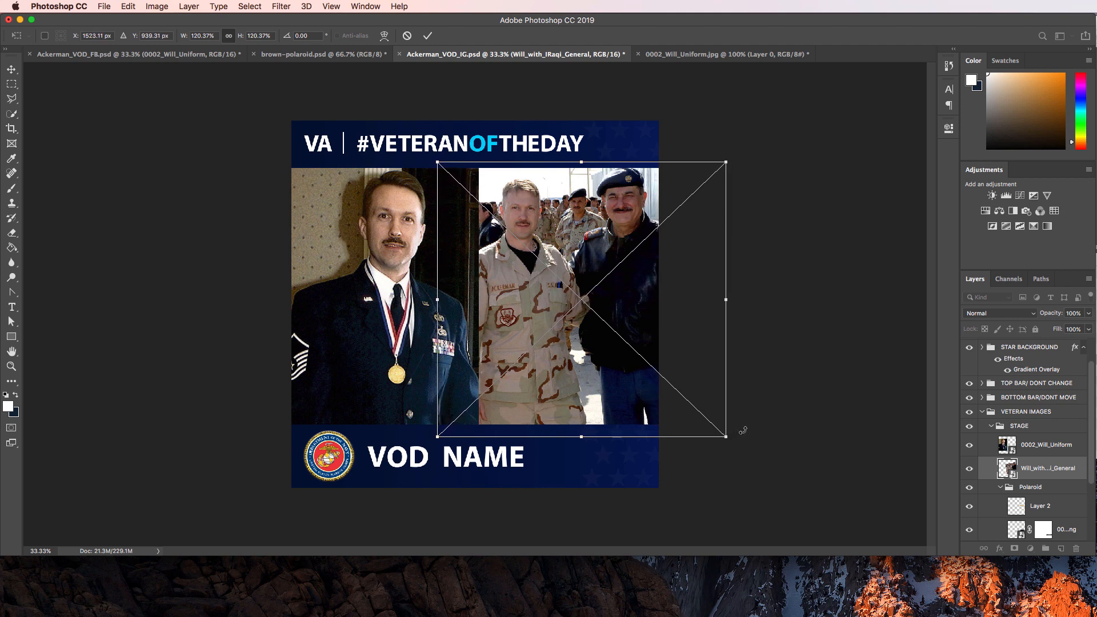
{"action": "key", "text": "Left"}
{"action": "key", "text": "Left"}
{"action": "key", "text": "Left"}
{"action": "key", "text": "Return"}
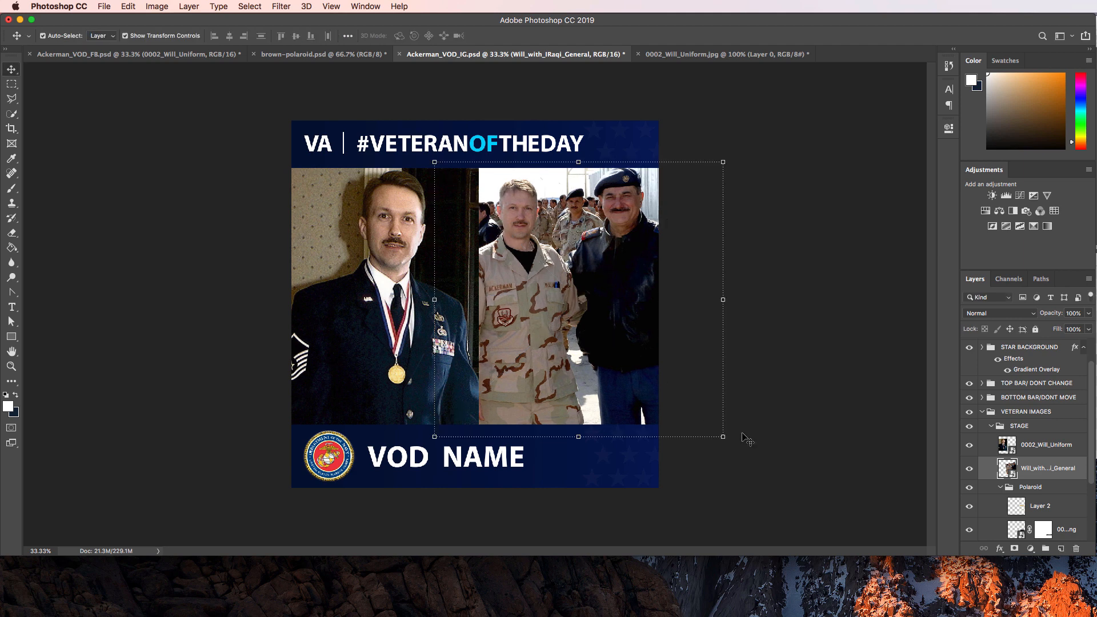
Reselect the Iraqi general photo and nudge it down one pixel.
{"action": "left_click", "coordinate": [822, 272]}
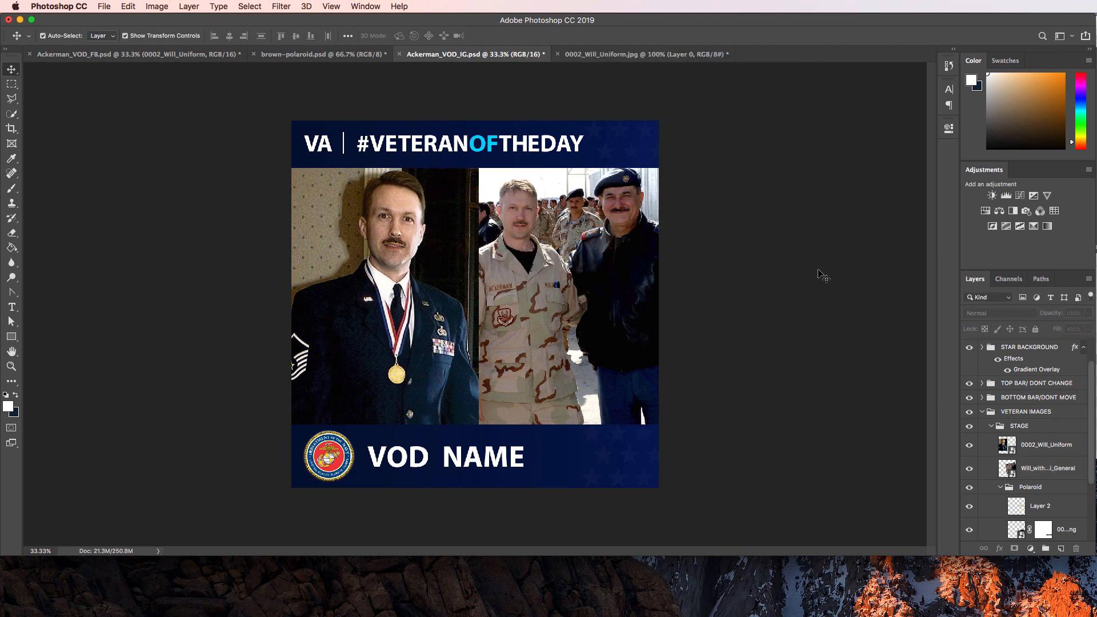
{"action": "left_click", "coordinate": [606, 284]}
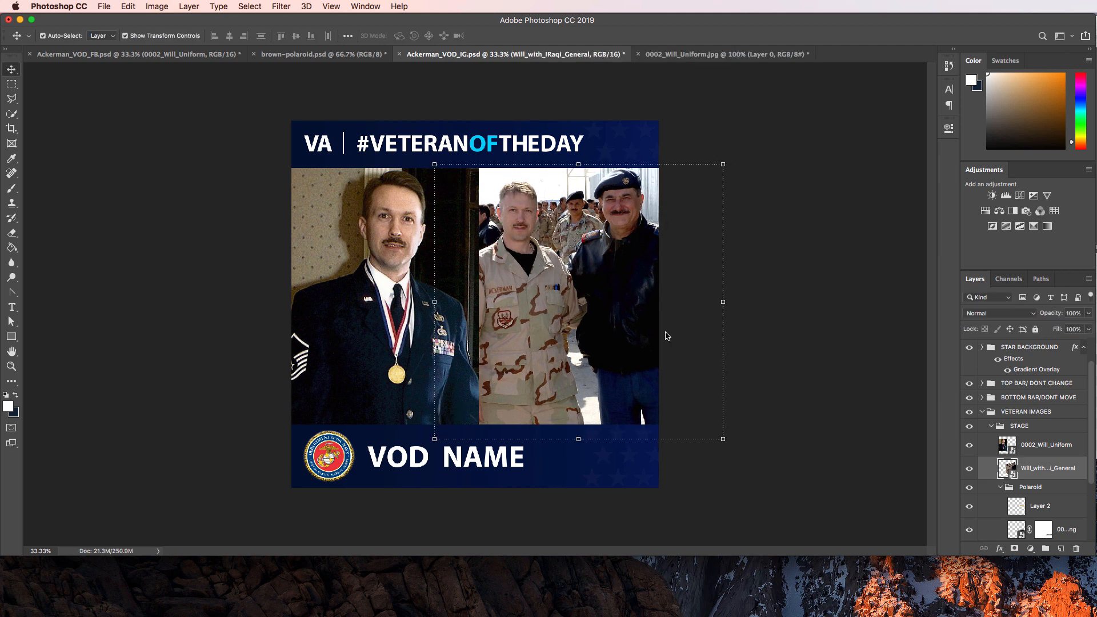
{"action": "key", "text": "Down"}
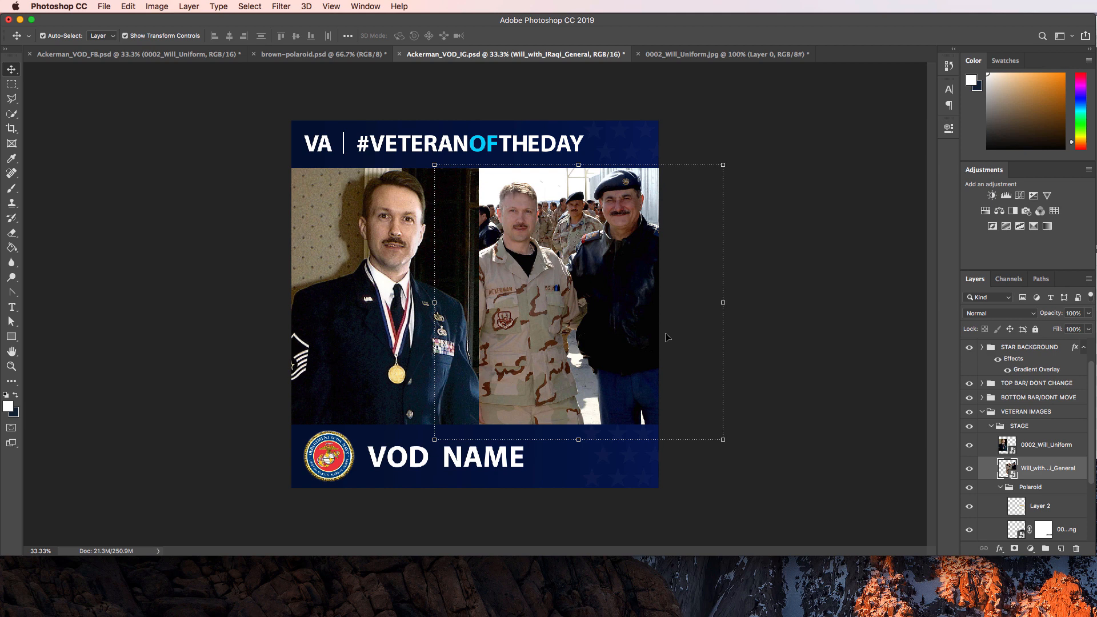
{"action": "left_click", "coordinate": [805, 277]}
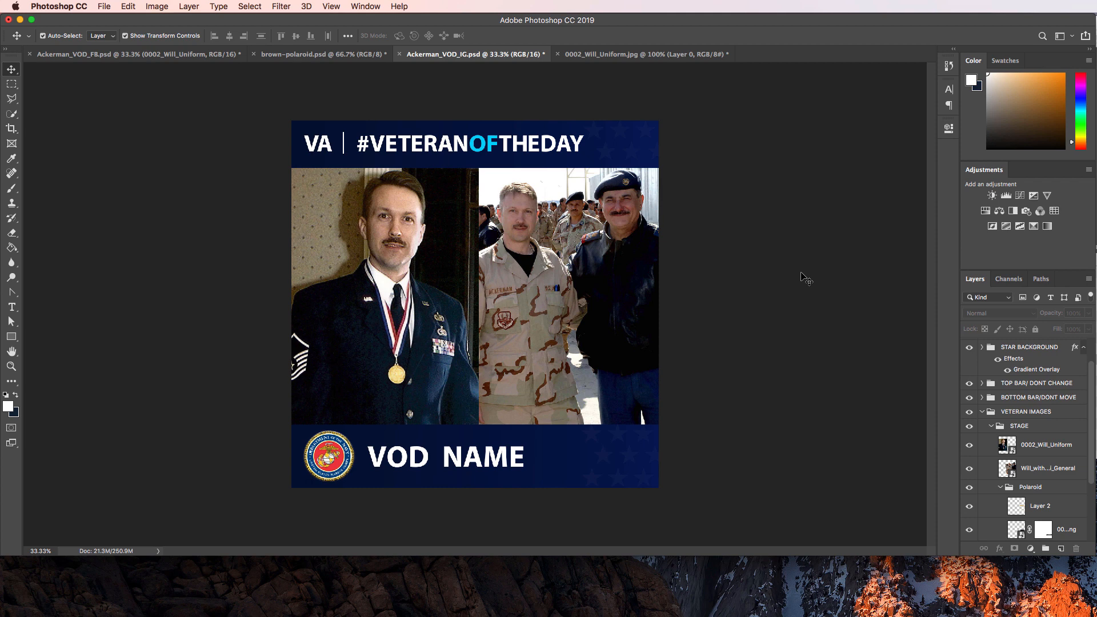
Move the Polaroid group above the 0002_Will_Uniform photo in the Layers panel.
{"action": "key", "text": "super+Tab"}
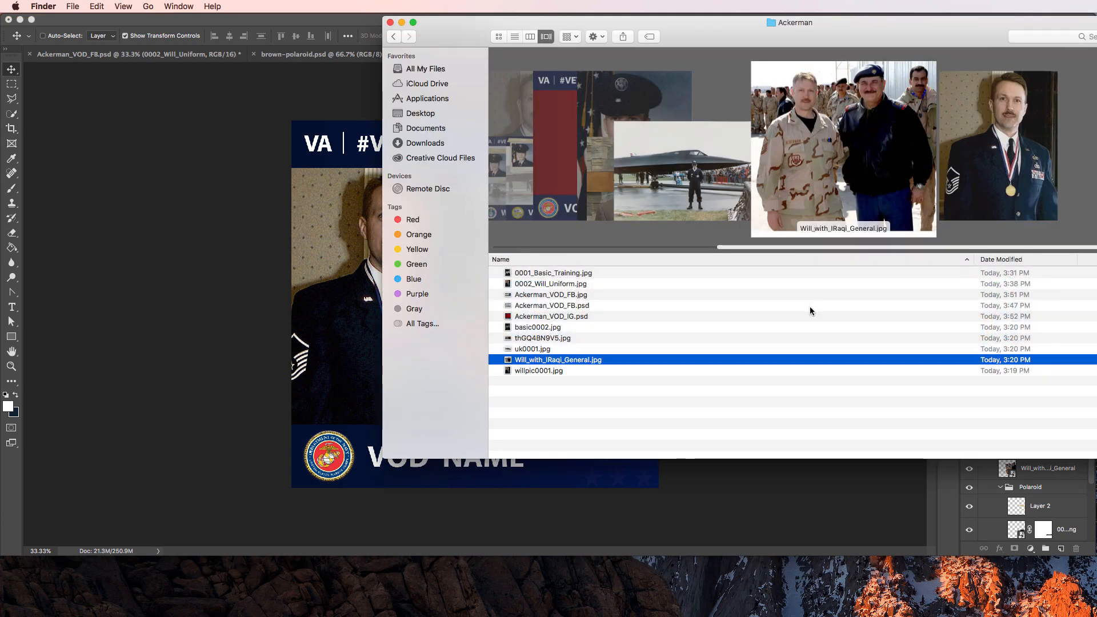
{"action": "key", "text": "super+Tab"}
{"action": "scroll", "coordinate": [1019, 469], "scroll_direction": "down", "scroll_amount": 4}
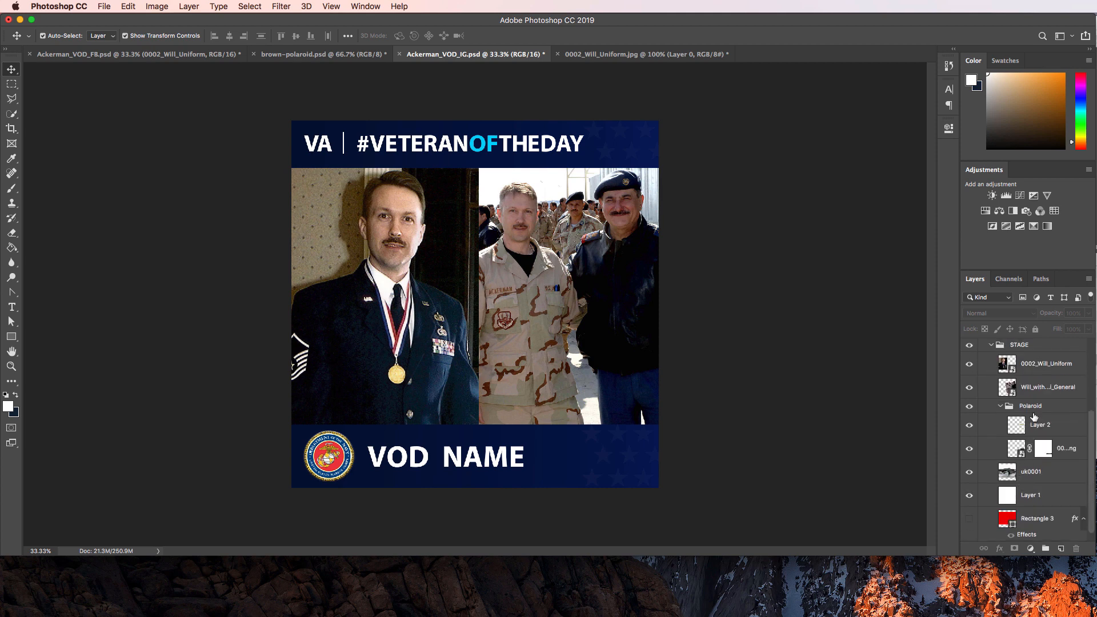
{"action": "left_click", "coordinate": [1017, 407]}
{"action": "left_click_drag", "start_coordinate": [1018, 413], "coordinate": [1023, 358]}
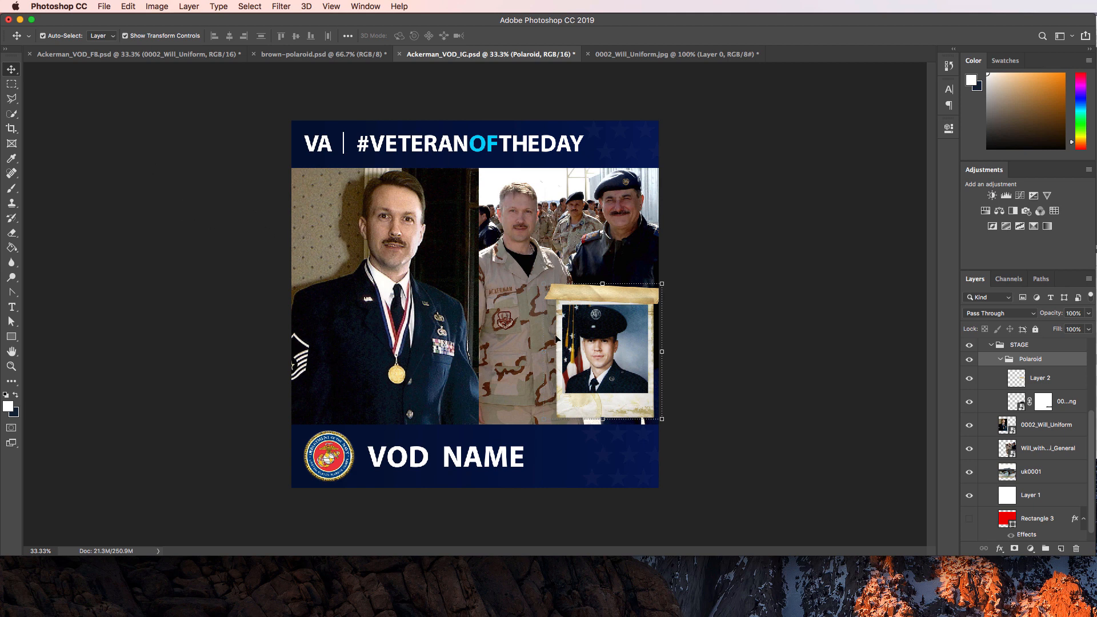
Position the polaroid at the bottom centre, straddling the seam between the two photos.
{"action": "key", "text": "super"}
{"action": "left_click_drag", "start_coordinate": [612, 290], "coordinate": [512, 301]}
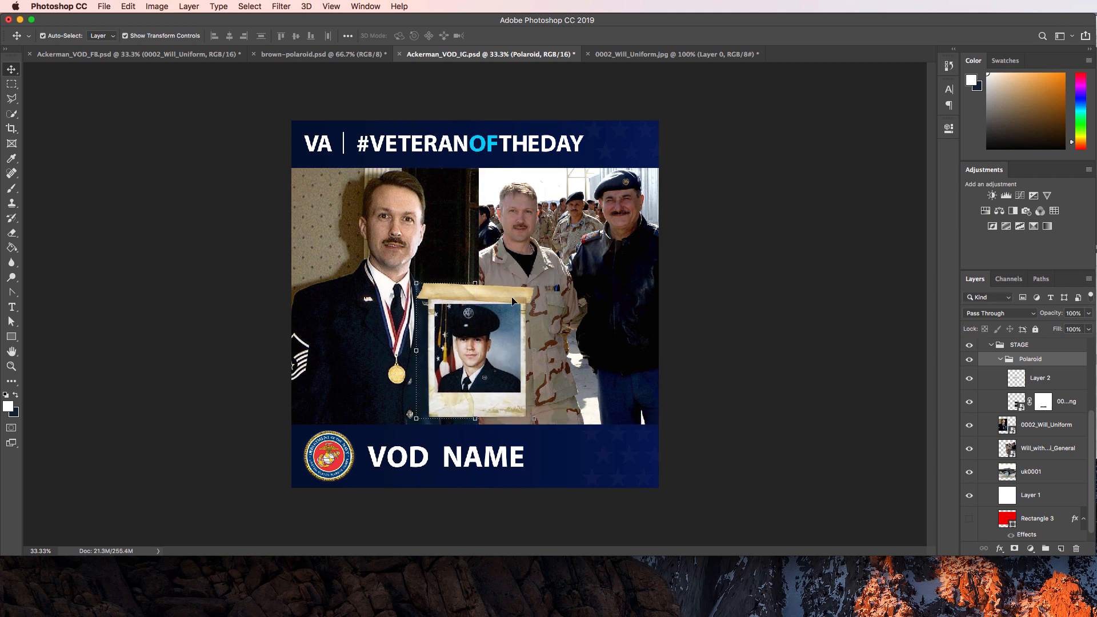
{"action": "left_click", "coordinate": [782, 280]}
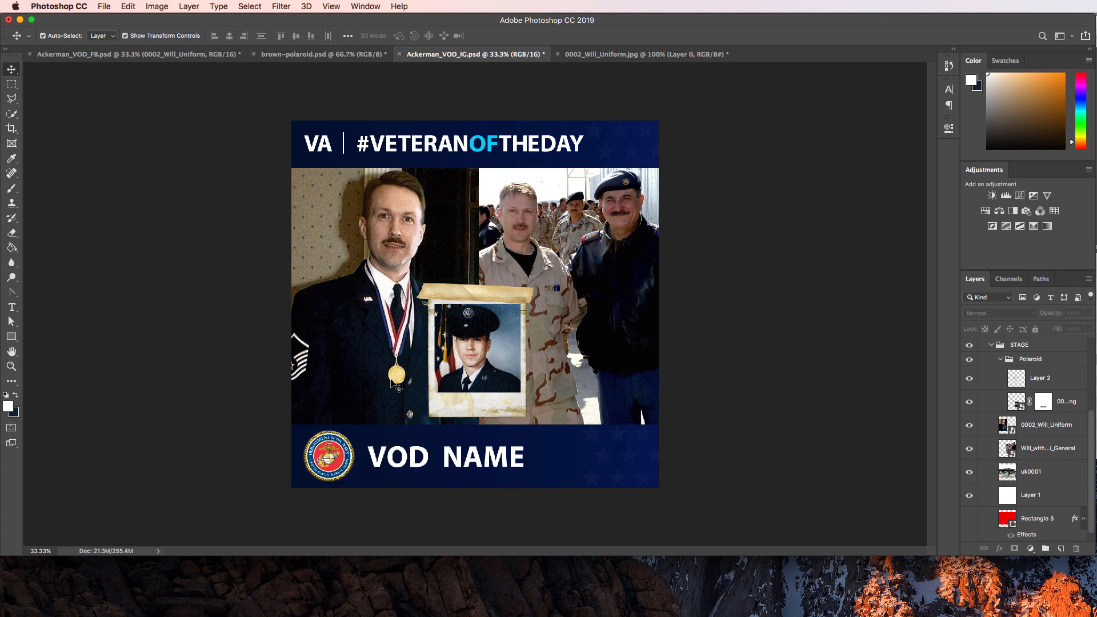
Hide the Polaroid group and collapse its contents in the Layers panel.
{"action": "scroll", "coordinate": [1027, 441], "scroll_direction": "up", "scroll_amount": 3}
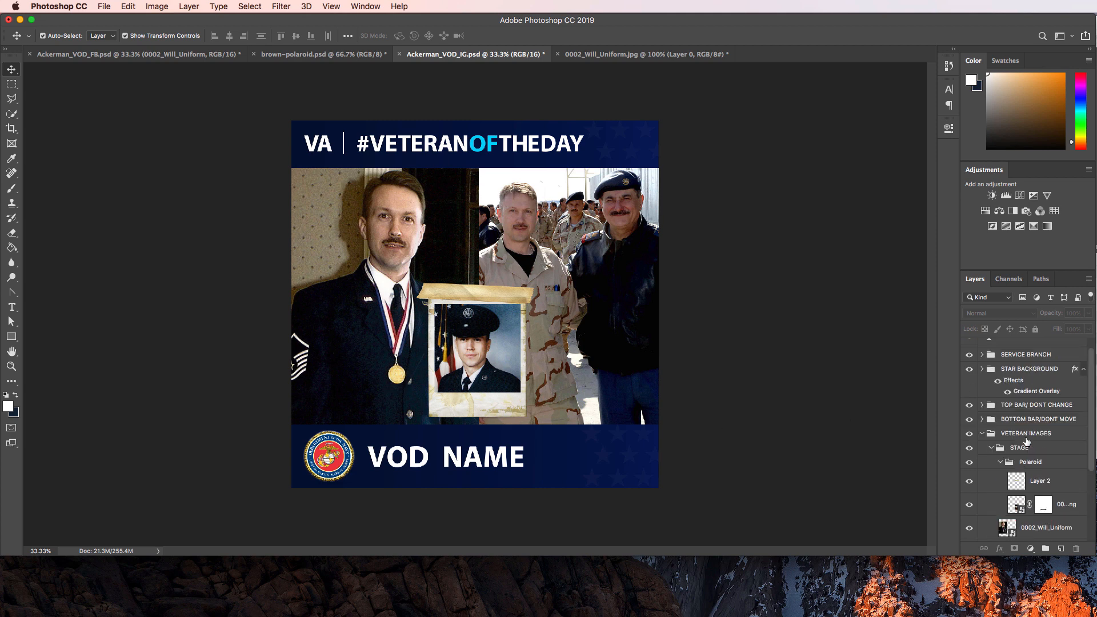
{"action": "scroll", "coordinate": [1016, 484], "scroll_direction": "down", "scroll_amount": 3}
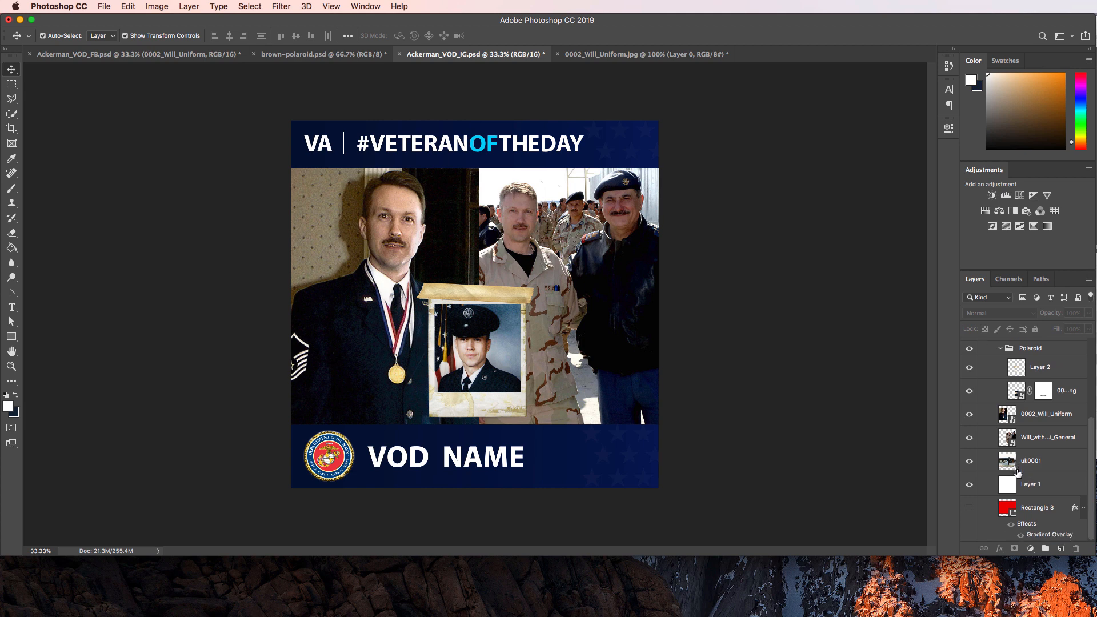
{"action": "scroll", "coordinate": [1017, 473], "scroll_direction": "up", "scroll_amount": 2}
{"action": "left_click", "coordinate": [969, 446]}
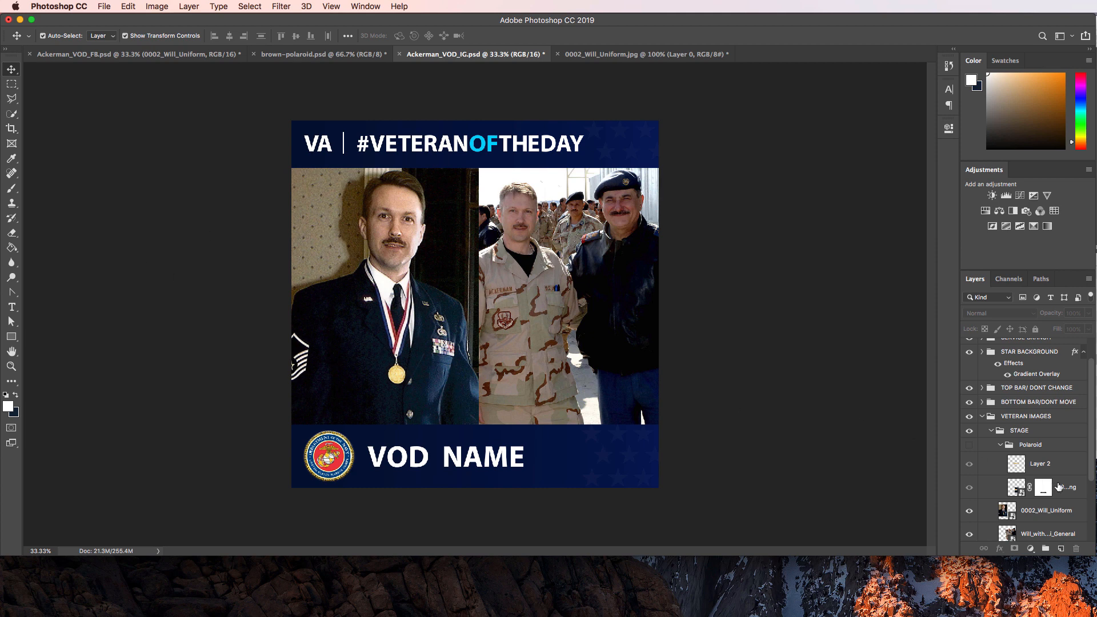
{"action": "left_click", "coordinate": [1035, 445]}
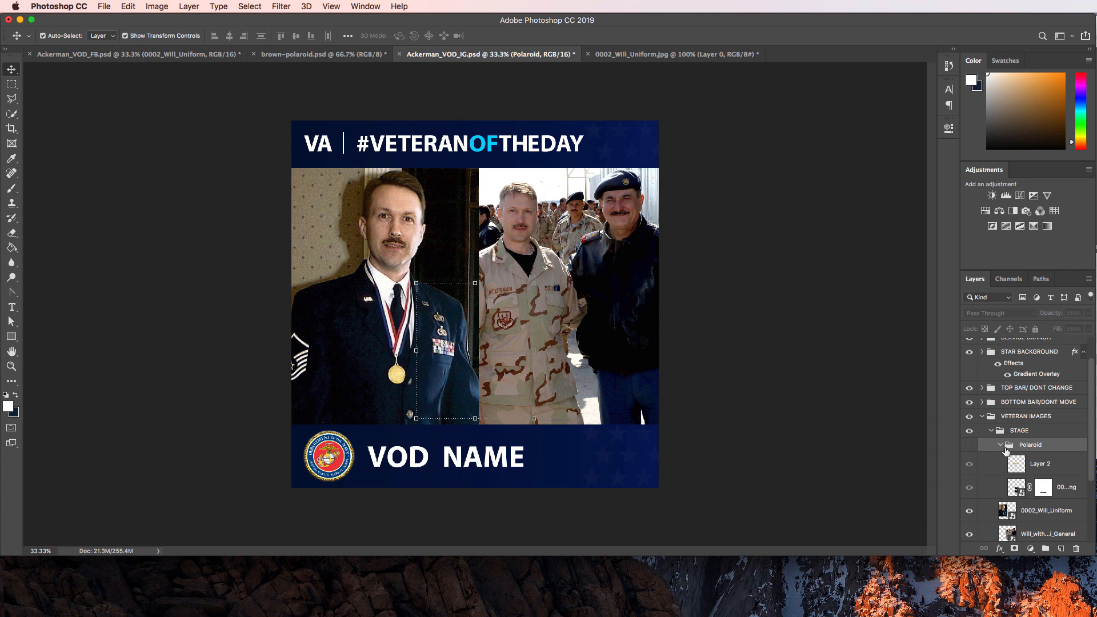
{"action": "left_click", "coordinate": [1000, 445]}
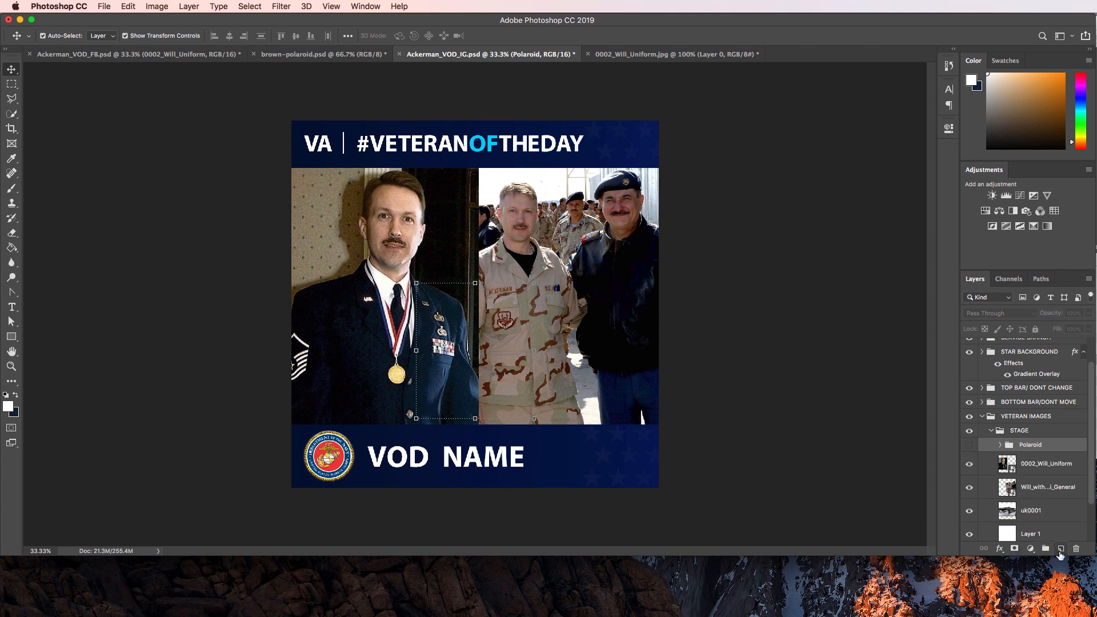
On a new layer, draw a thin white vertical divider bar aligned on the photo seam.
{"action": "left_click", "coordinate": [1060, 549]}
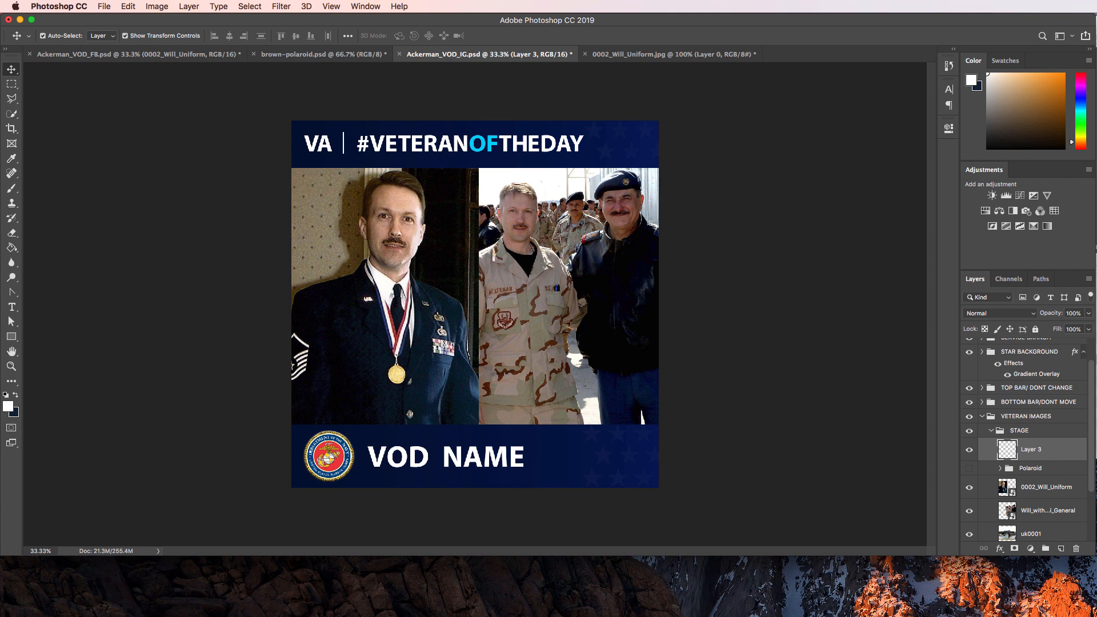
{"action": "left_click", "coordinate": [12, 337]}
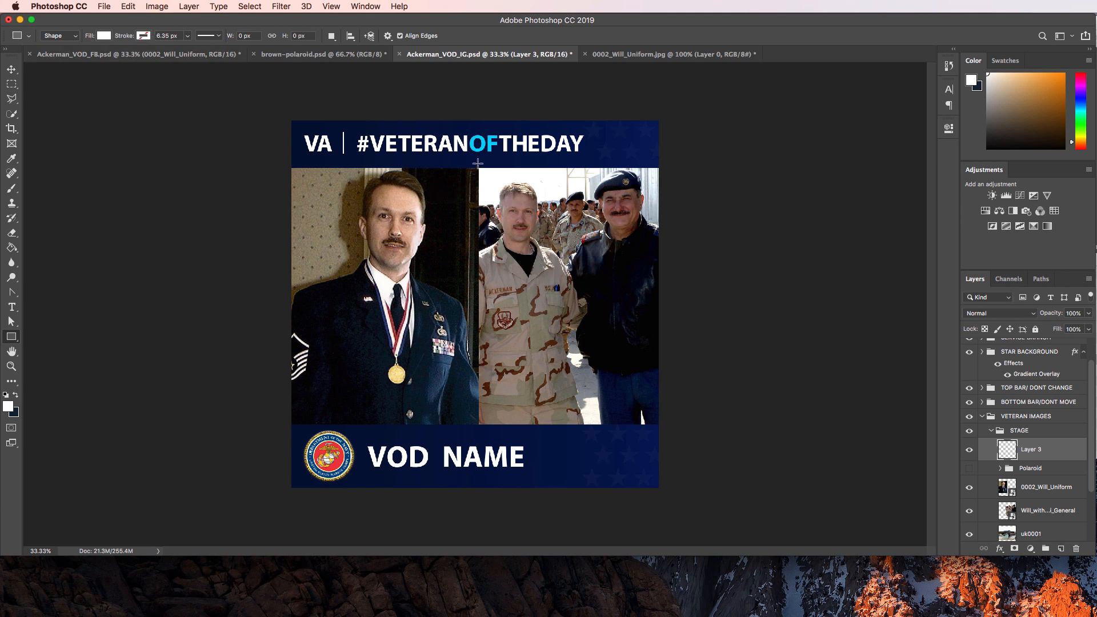
{"action": "left_click_drag", "start_coordinate": [477, 166], "coordinate": [478, 430]}
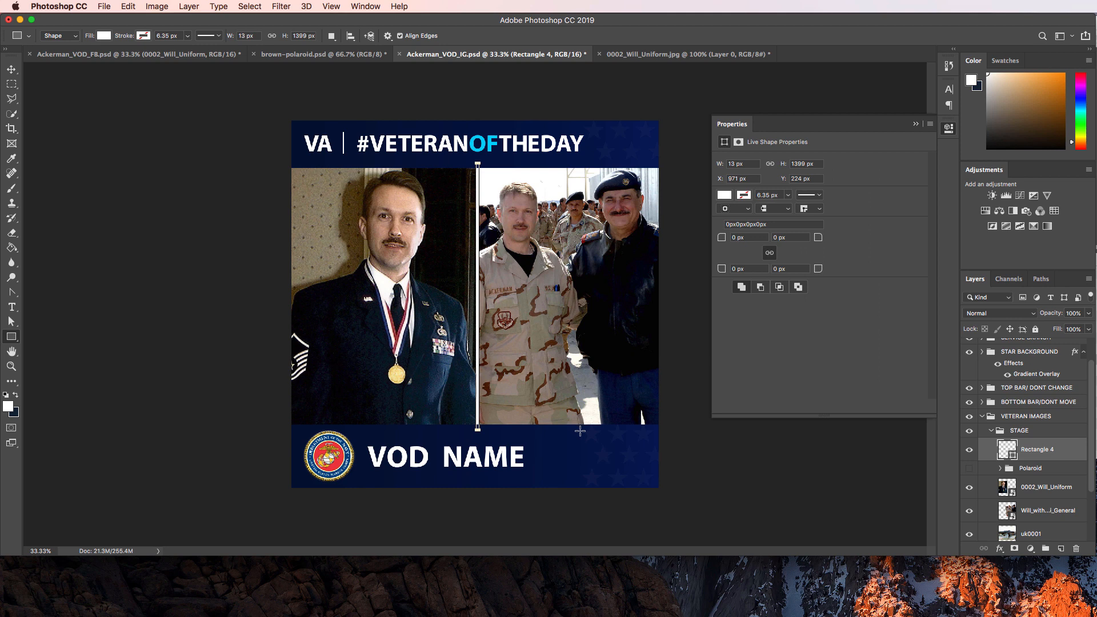
{"action": "left_click", "coordinate": [11, 69]}
{"action": "key", "text": "Right"}
{"action": "key", "text": "Right"}
{"action": "key", "text": "Right"}
{"action": "key", "text": "Right"}
{"action": "key", "text": "Right"}
{"action": "key", "text": "Right"}
{"action": "key", "text": "Right"}
{"action": "key", "text": "Right"}
{"action": "key", "text": "Right"}
{"action": "key", "text": "Right"}
{"action": "key", "text": "Right"}
{"action": "key", "text": "Right"}
{"action": "key", "text": "Right"}
{"action": "key", "text": "Right"}
{"action": "key", "text": "Right"}
{"action": "key", "text": "Right"}
{"action": "key", "text": "Right"}
{"action": "key", "text": "Right"}
{"action": "key", "text": "Right"}
{"action": "key", "text": "Right"}
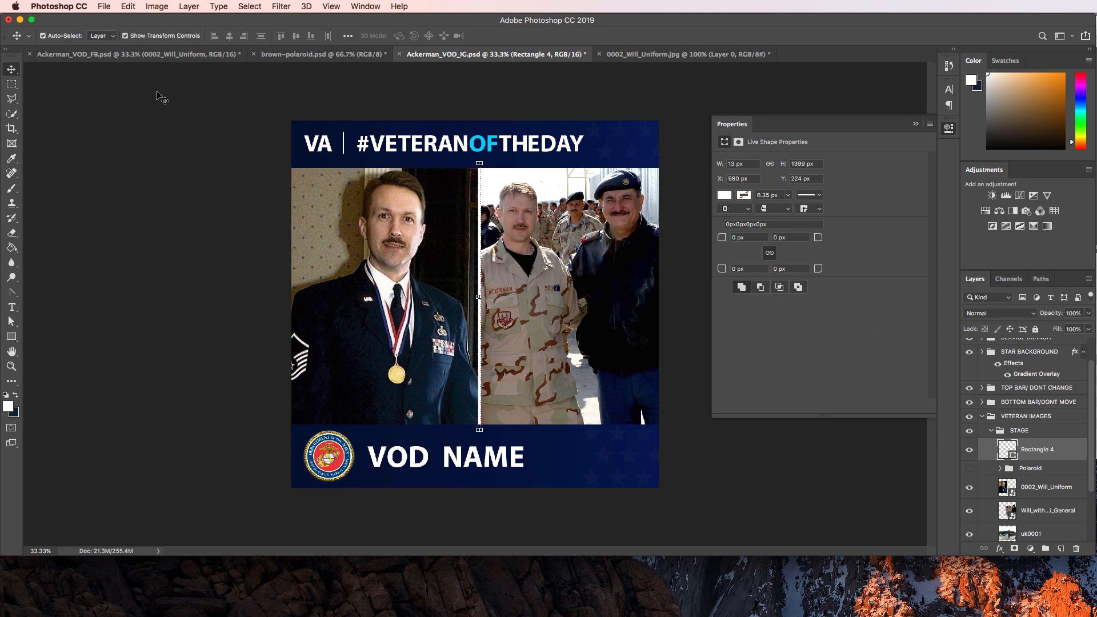
{"action": "key", "text": "Left"}
{"action": "key", "text": "Left"}
{"action": "key", "text": "Left"}
{"action": "key", "text": "Left"}
{"action": "key", "text": "Left"}
{"action": "key", "text": "Left"}
{"action": "key", "text": "Left"}
{"action": "key", "text": "Left"}
{"action": "key", "text": "Left"}
{"action": "key", "text": "Left"}
{"action": "key", "text": "Left"}
{"action": "key", "text": "Left"}
{"action": "key", "text": "Left"}
{"action": "key", "text": "Left"}
{"action": "key", "text": "Left"}
{"action": "key", "text": "Left"}
{"action": "key", "text": "Left"}
{"action": "key", "text": "Left"}
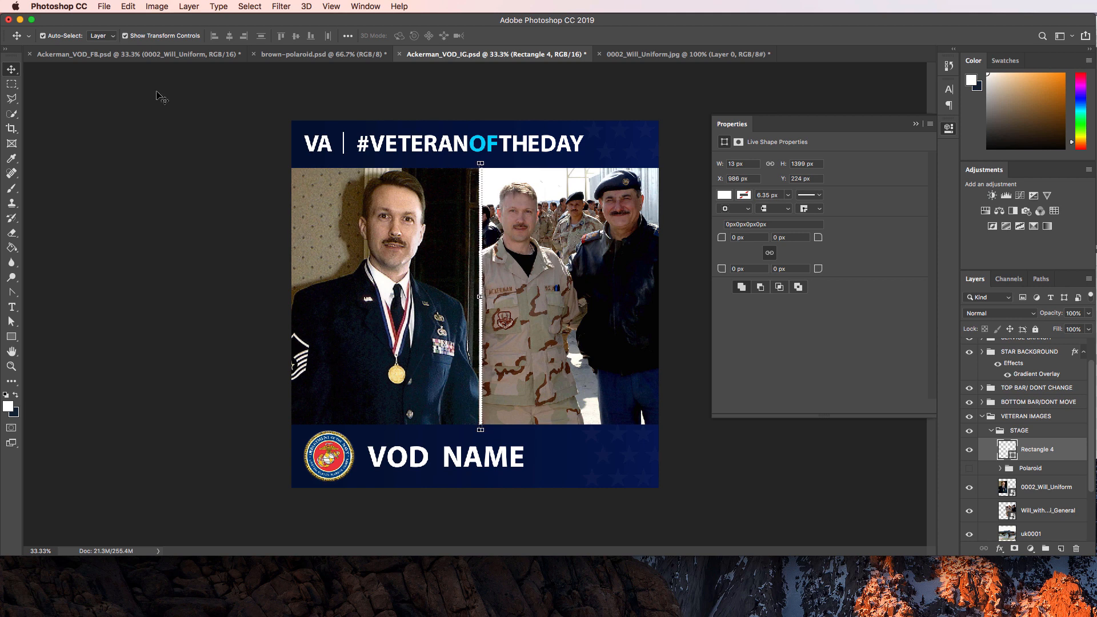
{"action": "left_click", "coordinate": [147, 143]}
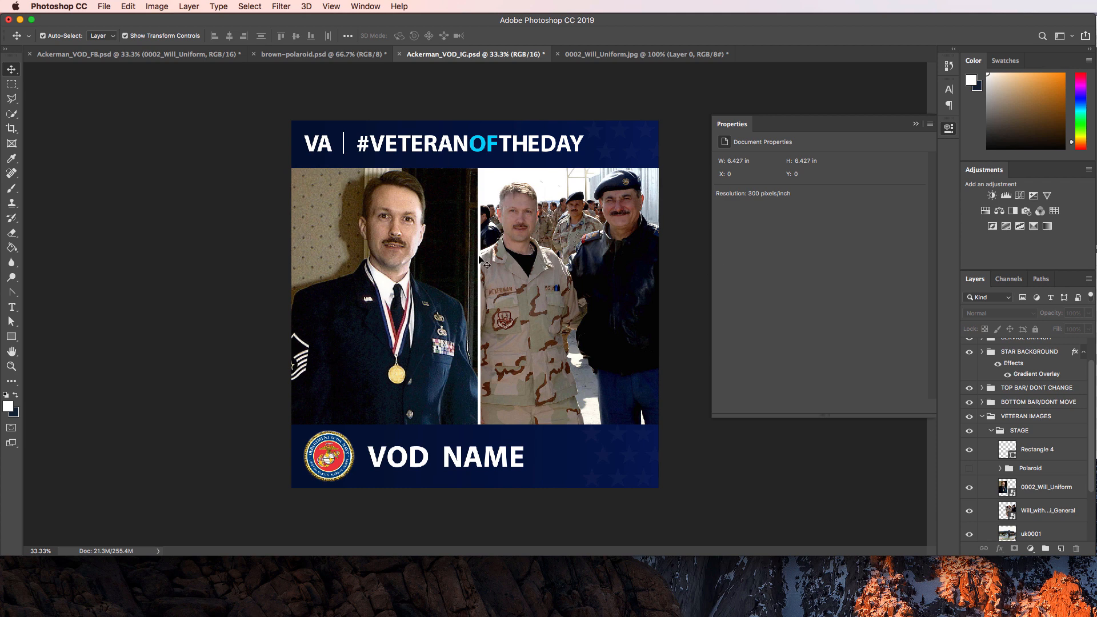
{"action": "scroll", "coordinate": [1036, 490], "scroll_direction": "up", "scroll_amount": 2}
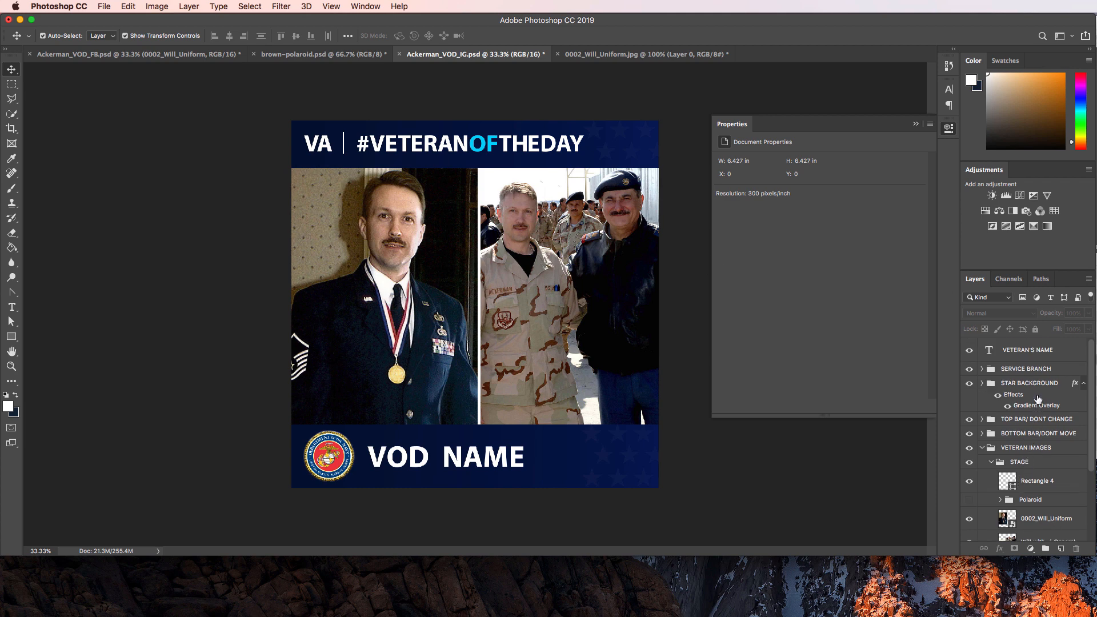
{"action": "left_click", "coordinate": [982, 449]}
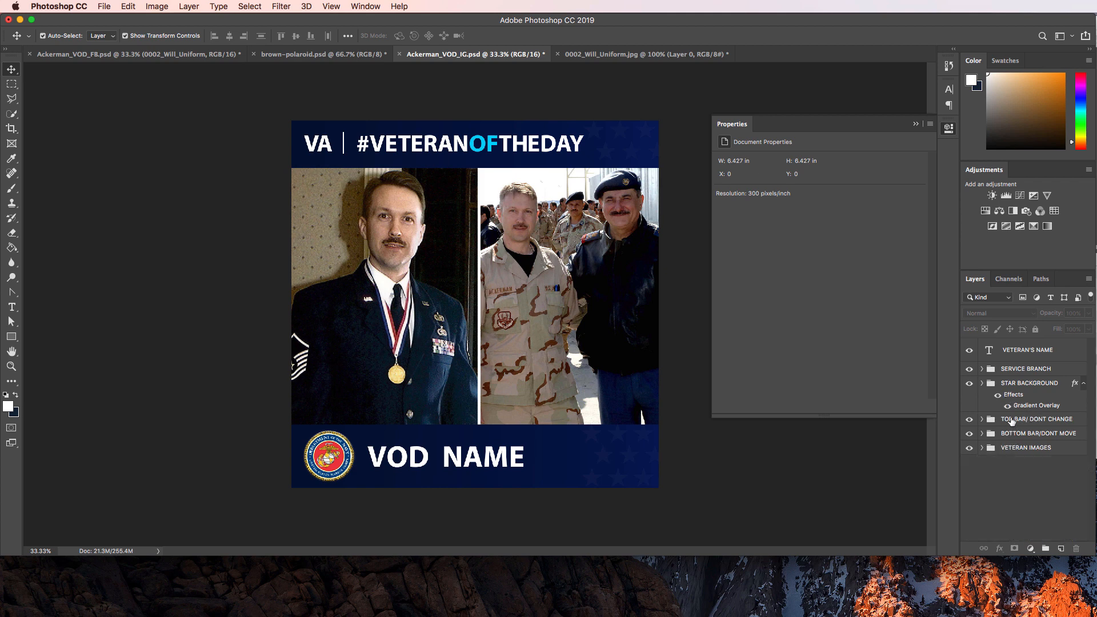
{"action": "left_click", "coordinate": [1005, 356]}
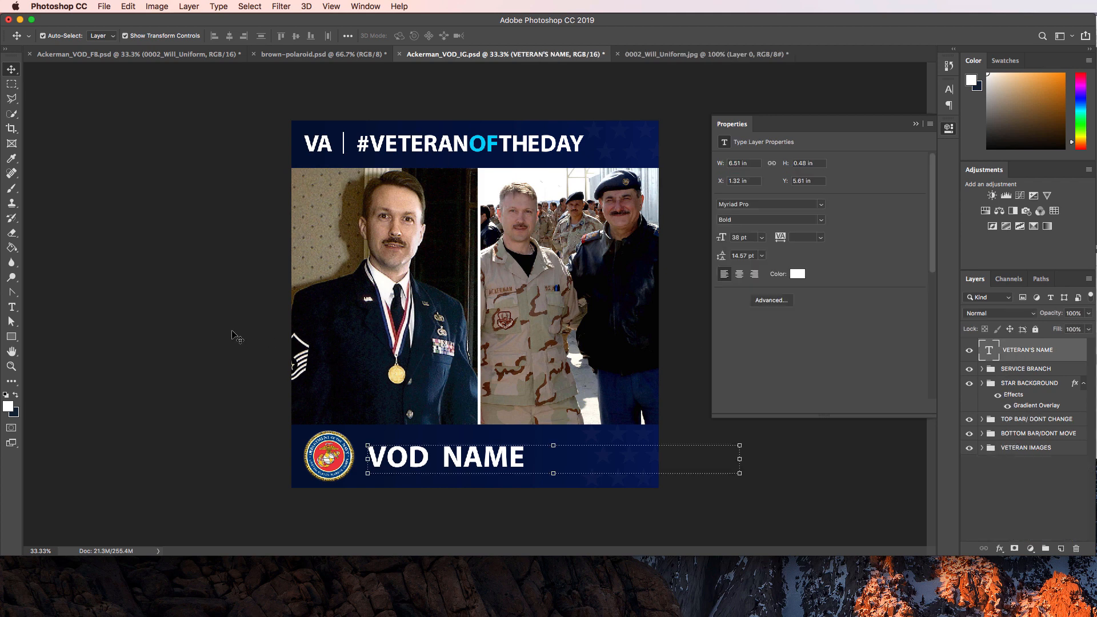
{"action": "left_click", "coordinate": [12, 307]}
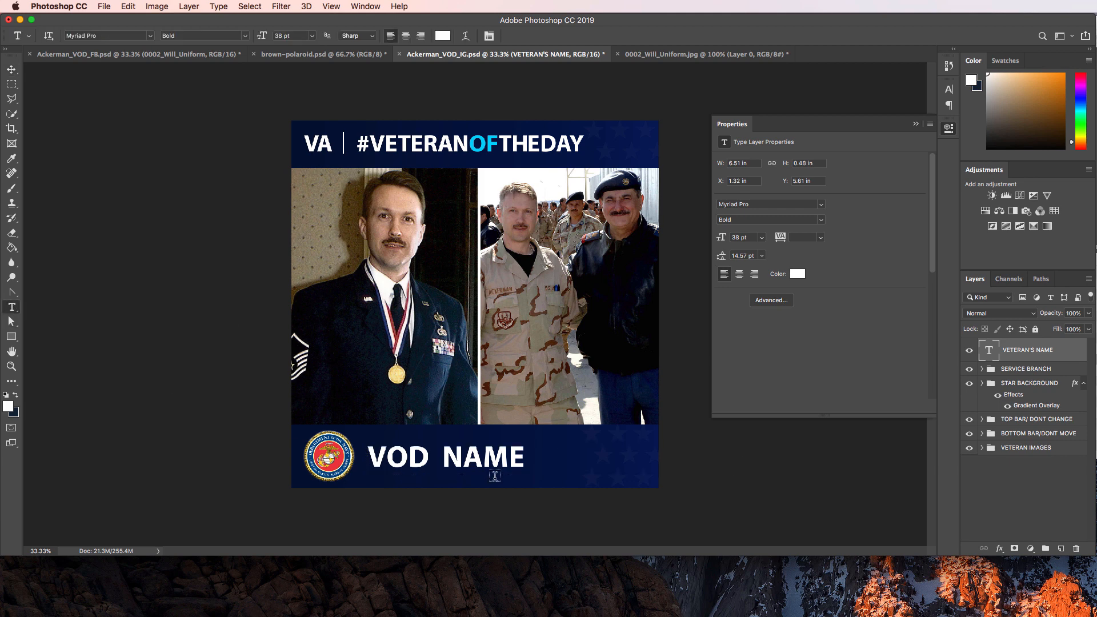
{"action": "left_click", "coordinate": [480, 454]}
{"action": "triple_click", "coordinate": [481, 455]}
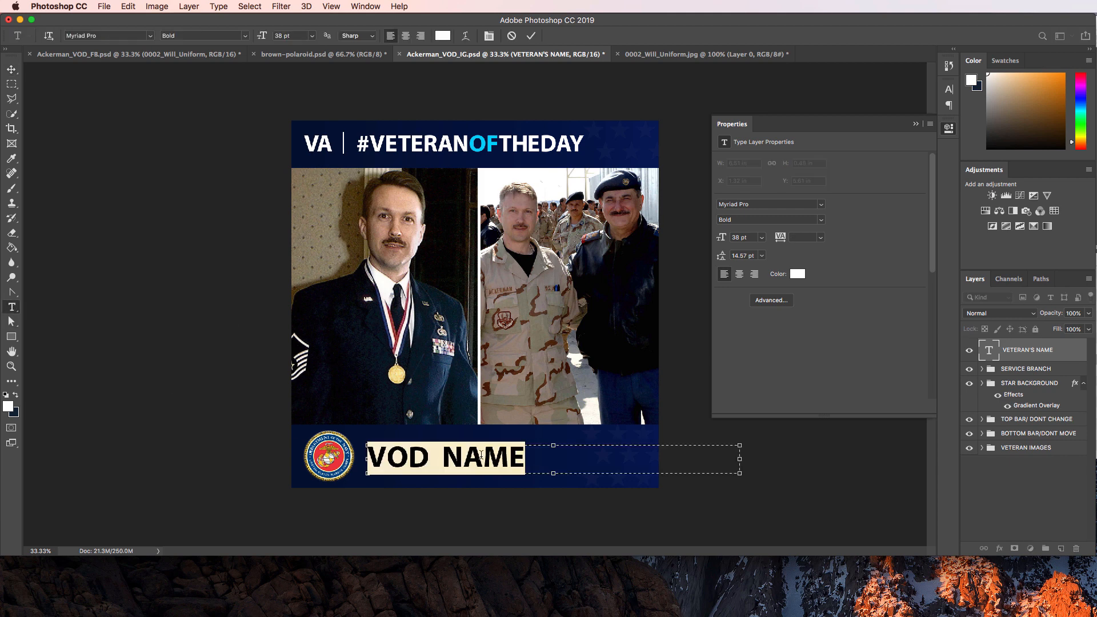
{"action": "type", "text": "wil"}
{"action": "key", "text": "BackSpace"}
{"action": "key", "text": "BackSpace"}
{"action": "key", "text": "BackSpace"}
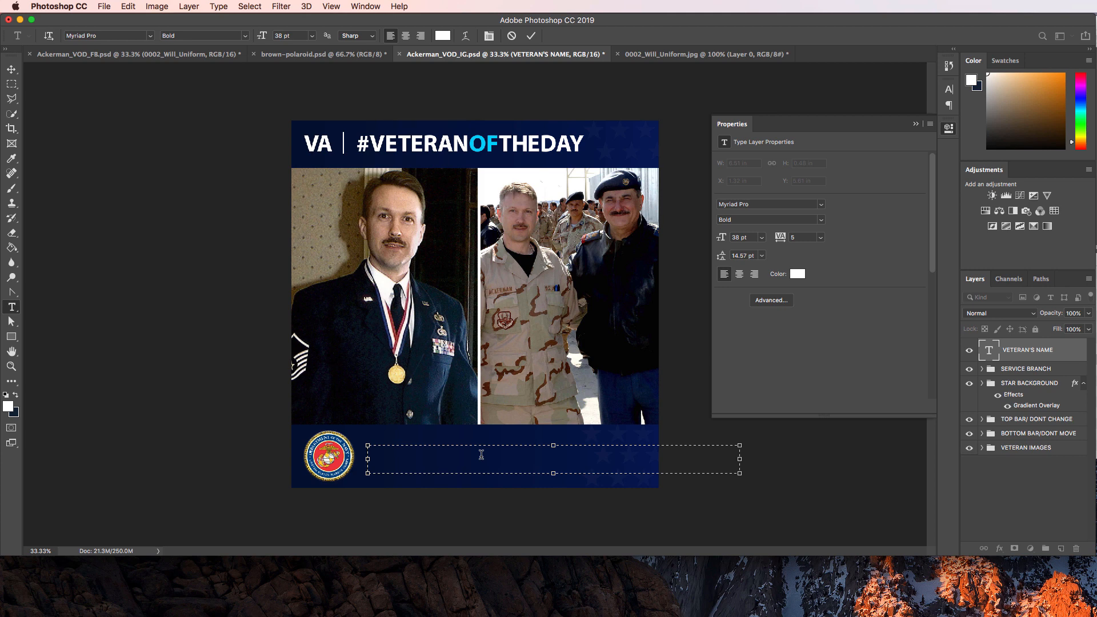
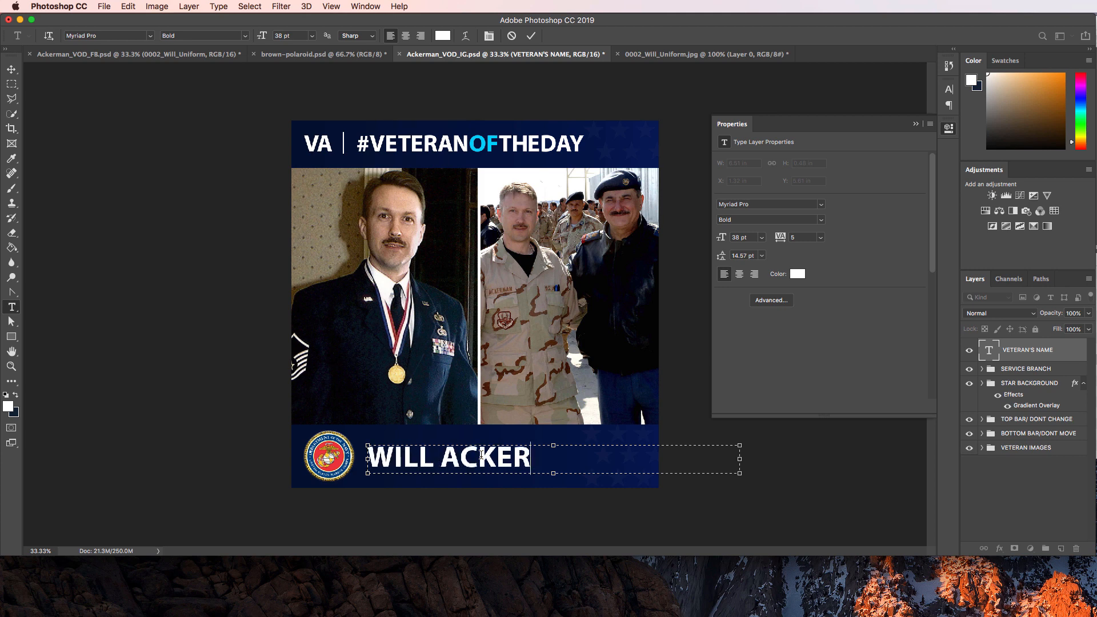
{"action": "left_click", "coordinate": [1005, 488]}
In SERVICE BRANCH > Military Seals, hide the Marine Corps seal and show the Air Force seal.
{"action": "left_click", "coordinate": [982, 369]}
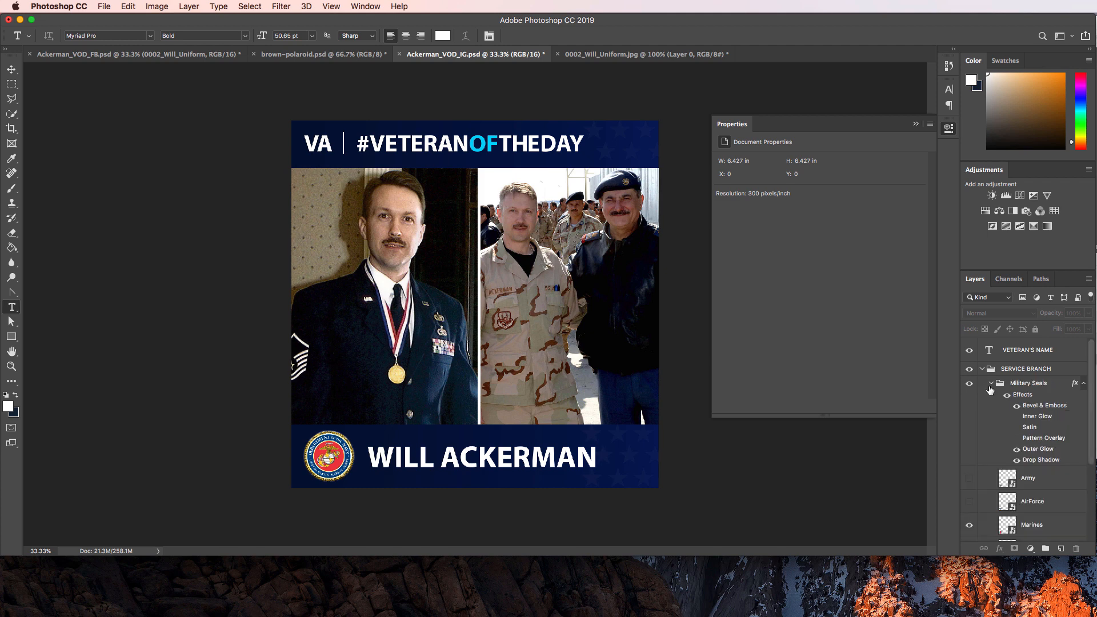
{"action": "left_click", "coordinate": [991, 393]}
{"action": "left_click", "coordinate": [969, 508]}
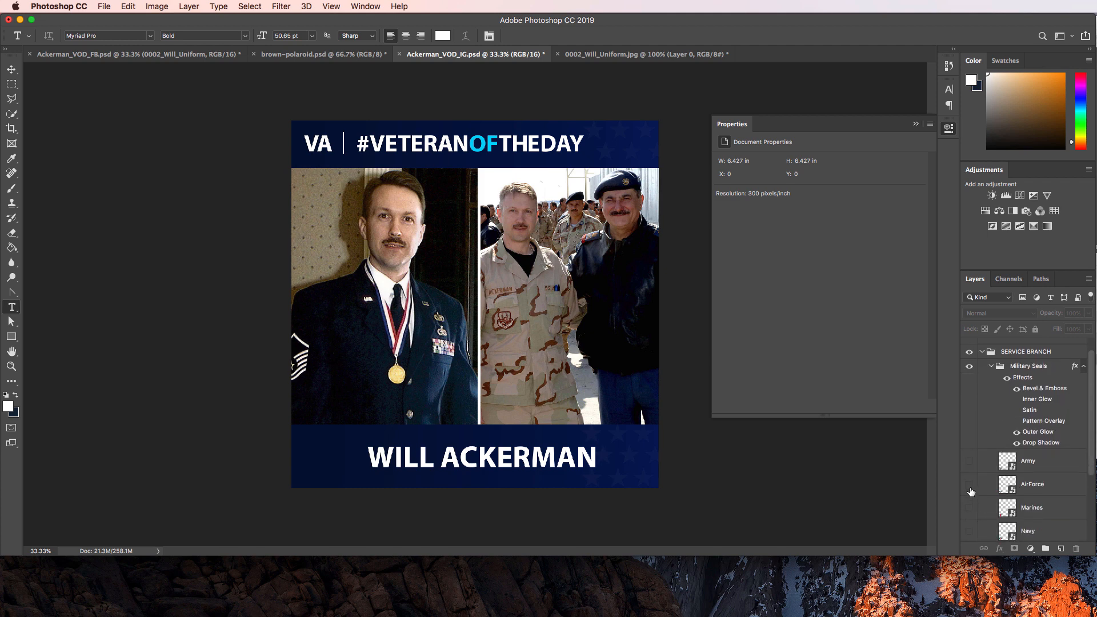
{"action": "left_click", "coordinate": [969, 485]}
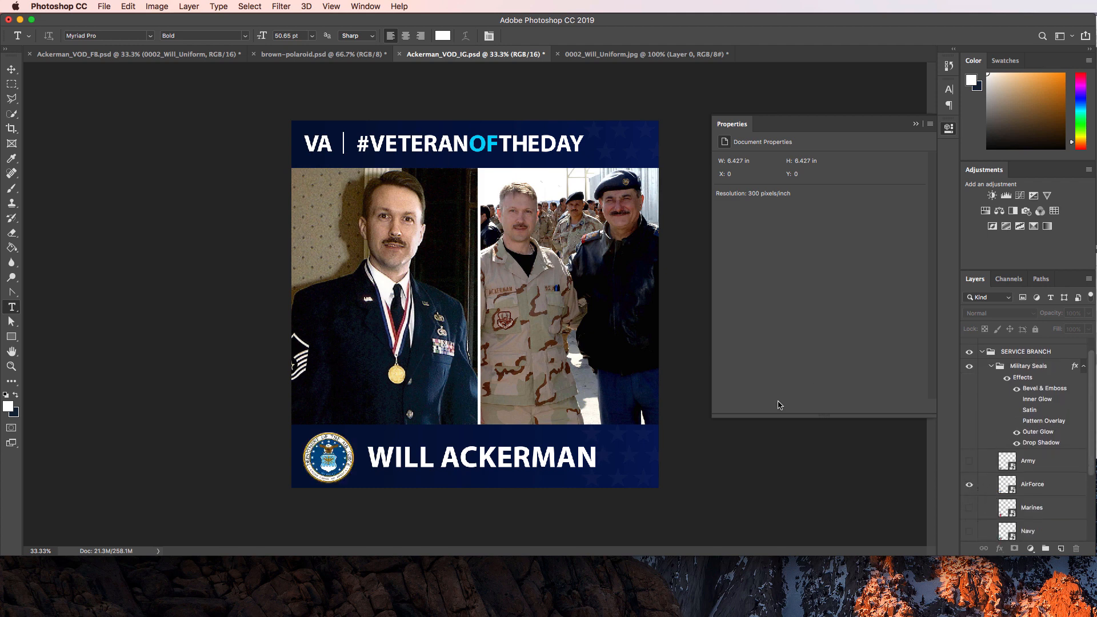
{"action": "left_click", "coordinate": [12, 71]}
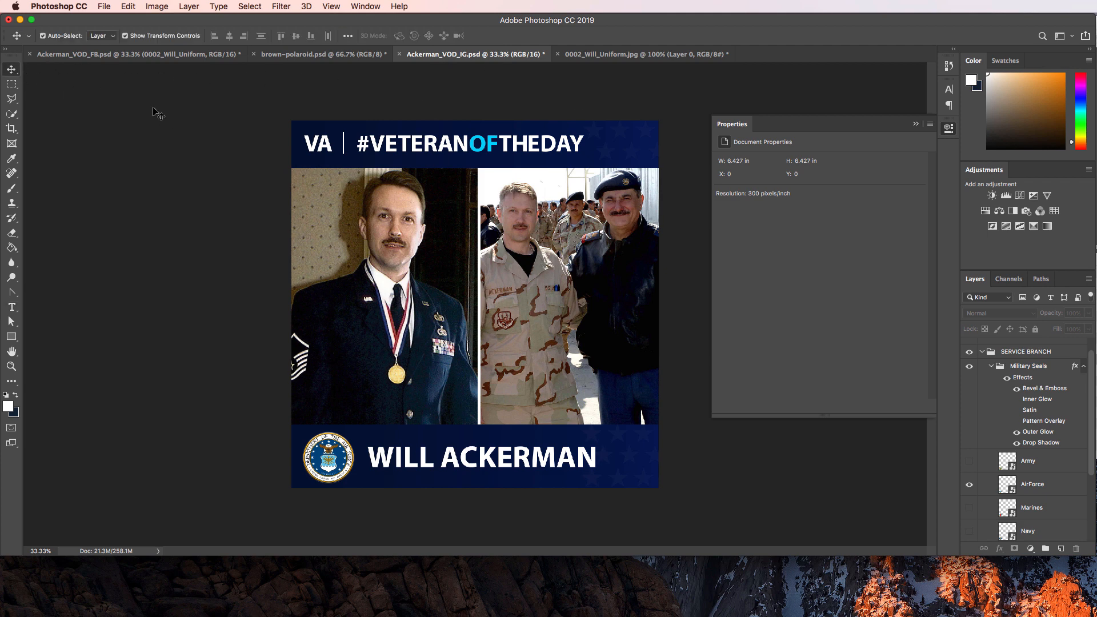
Save for Web as a quality-100 JPEG named Ackerman_VOD_IG.jpg in the Ackerman folder.
{"action": "left_click", "coordinate": [103, 6]}
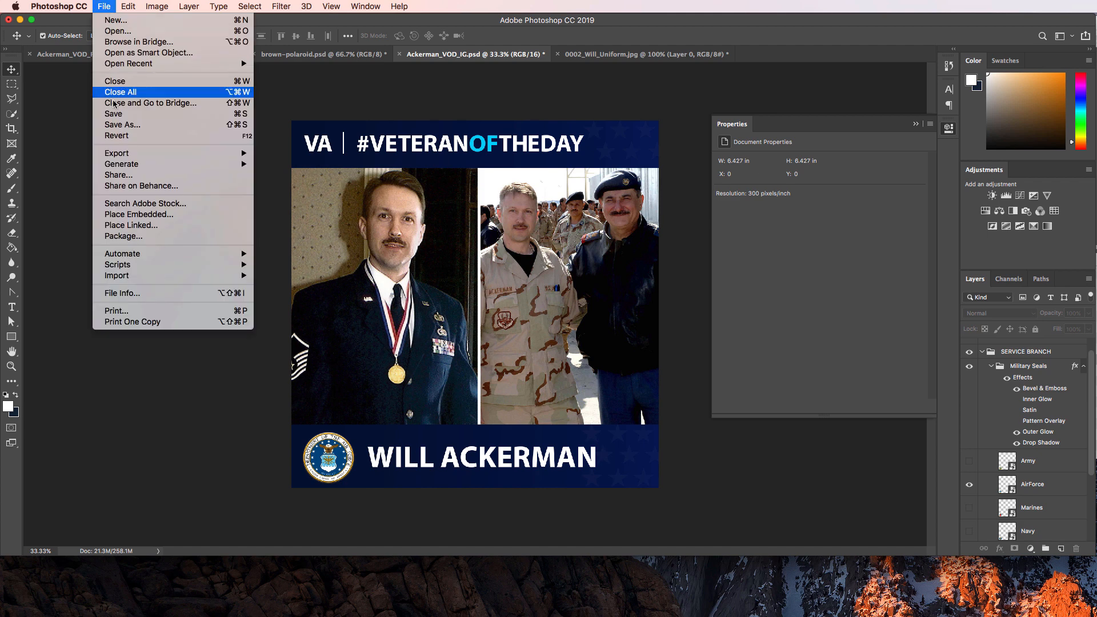
{"action": "mouse_move", "coordinate": [132, 153]}
{"action": "left_click", "coordinate": [296, 199]}
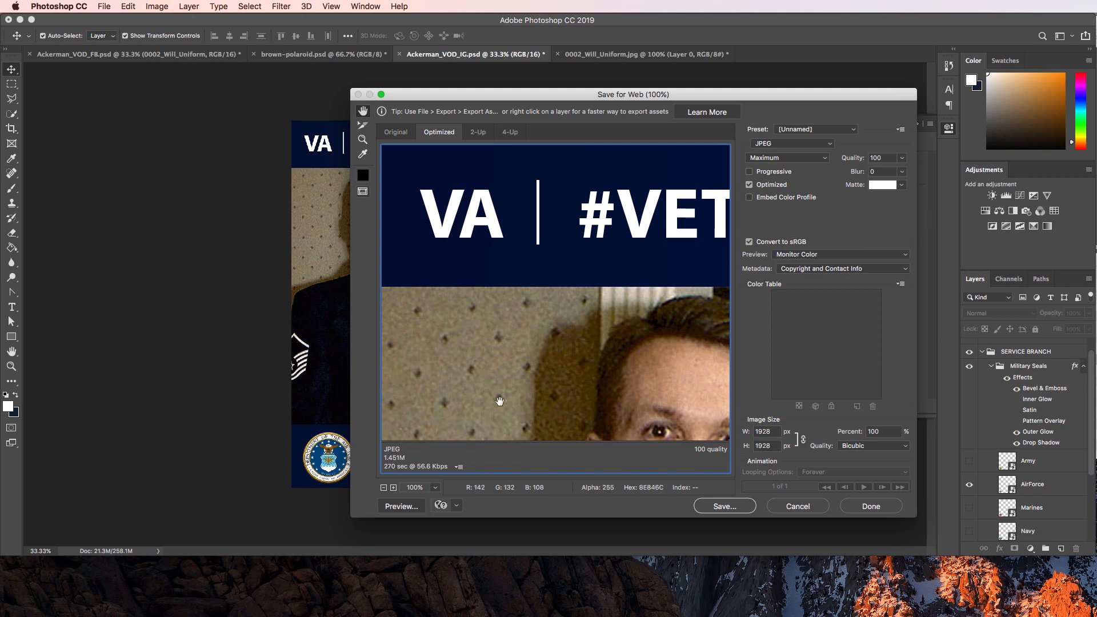
{"action": "scroll", "coordinate": [519, 367], "scroll_direction": "down", "scroll_amount": 10}
{"action": "scroll", "coordinate": [521, 369], "scroll_direction": "up", "scroll_amount": 10}
{"action": "scroll", "coordinate": [521, 369], "scroll_direction": "down", "scroll_amount": 10}
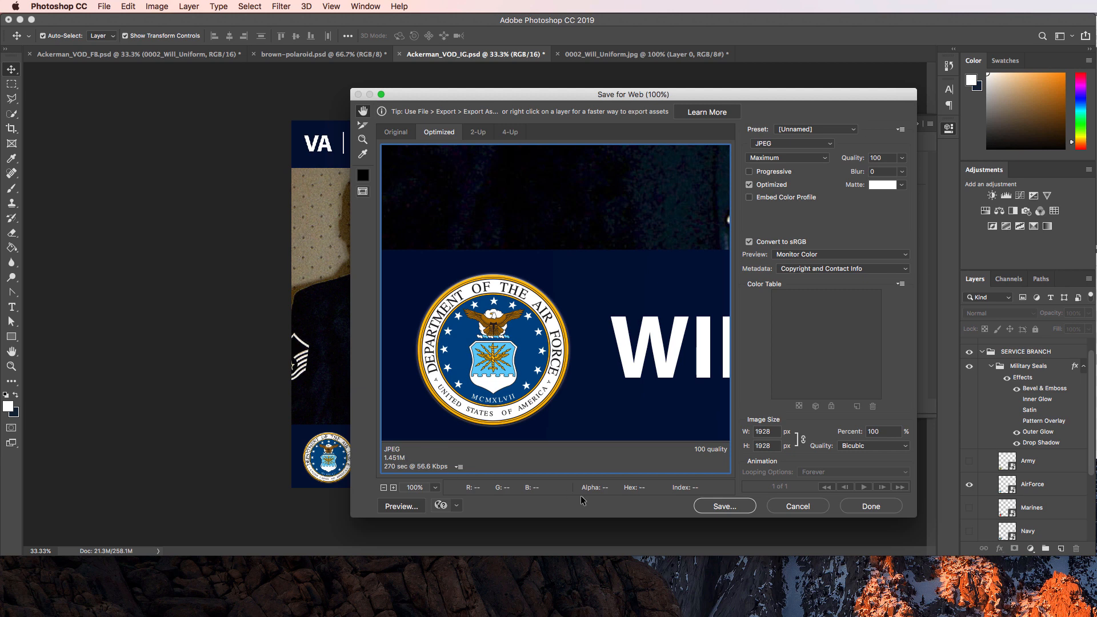
{"action": "left_click", "coordinate": [724, 507]}
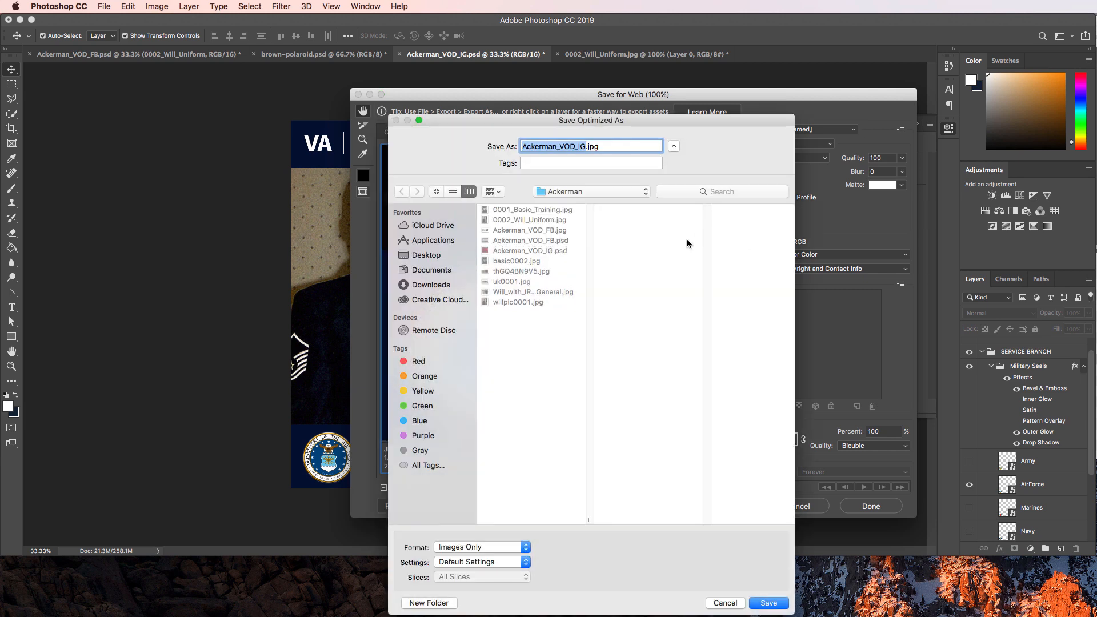
{"action": "left_click", "coordinate": [767, 604]}
{"action": "key", "text": "super+Tab"}
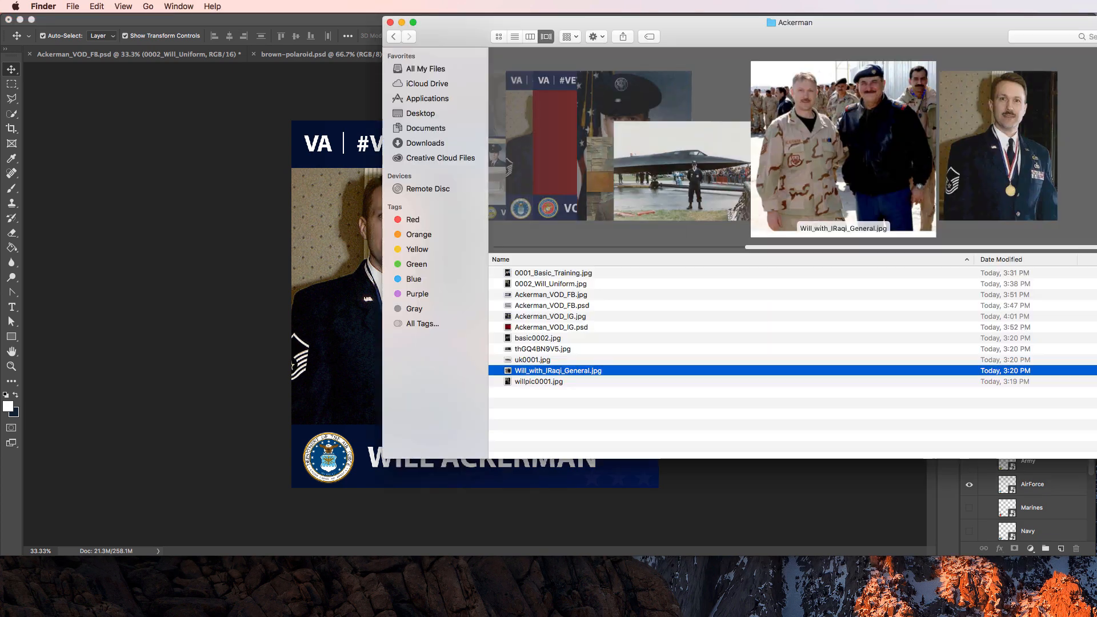
{"action": "left_click_drag", "start_coordinate": [733, 41], "coordinate": [691, 38]}
{"action": "key", "text": "super+Tab"}
{"action": "key", "text": "super+Tab"}
{"action": "key", "text": "super+Tab"}
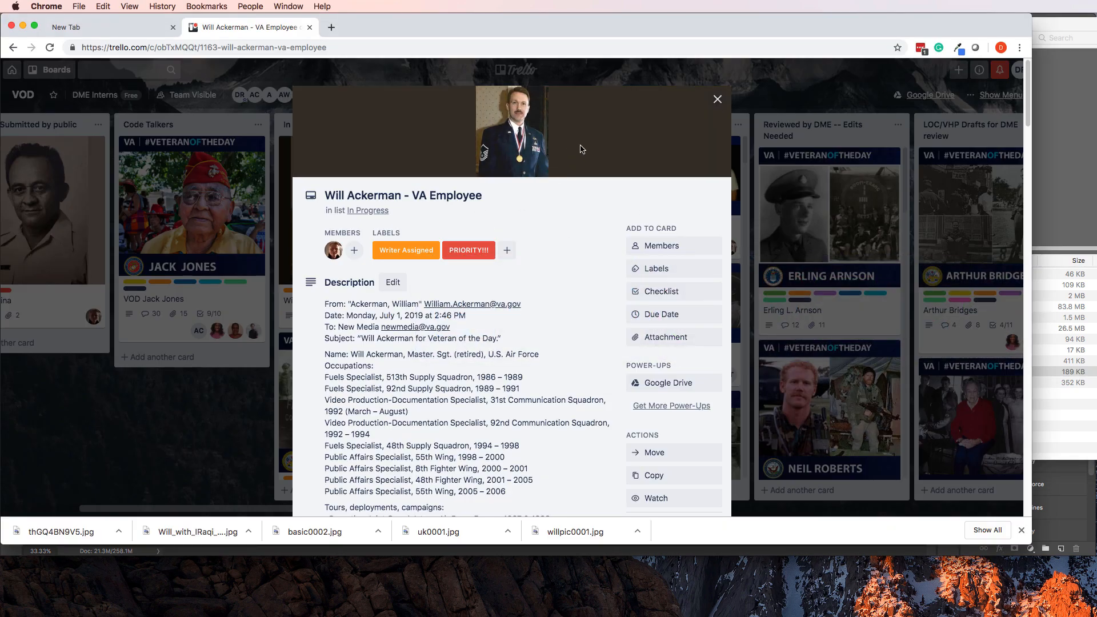
{"action": "left_click", "coordinate": [241, 439]}
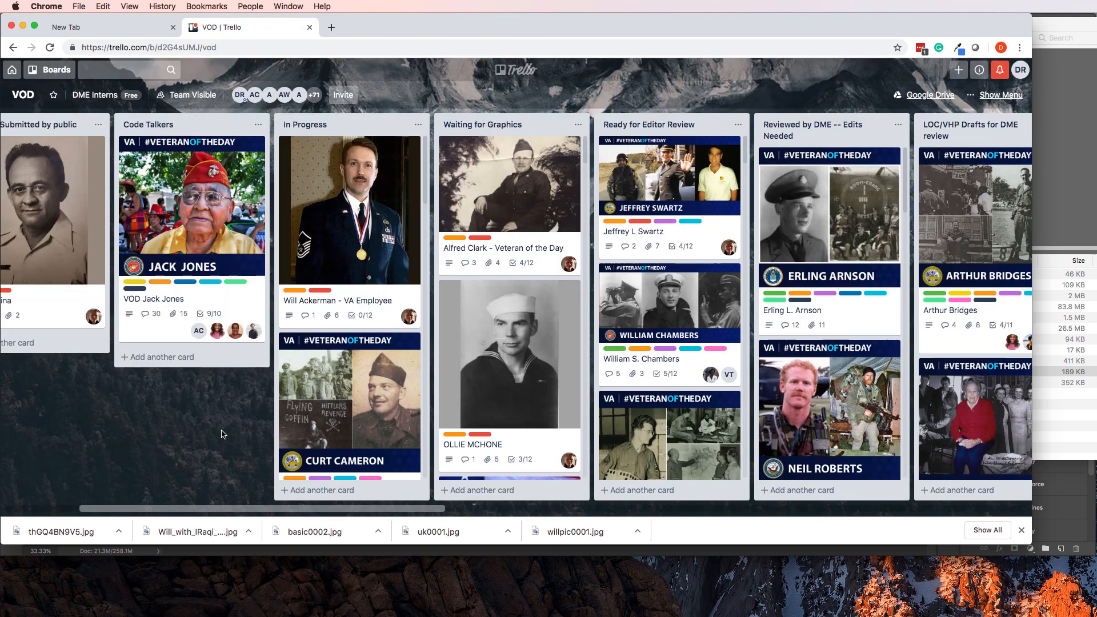
{"action": "left_click", "coordinate": [350, 302]}
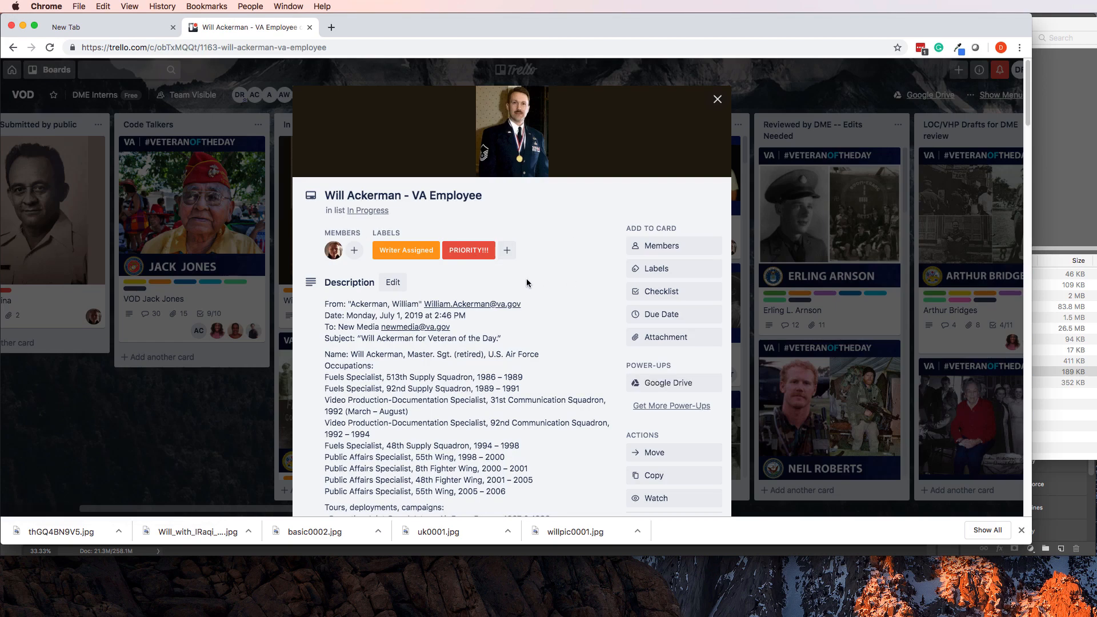
{"action": "scroll", "coordinate": [526, 279], "scroll_direction": "down", "scroll_amount": 15}
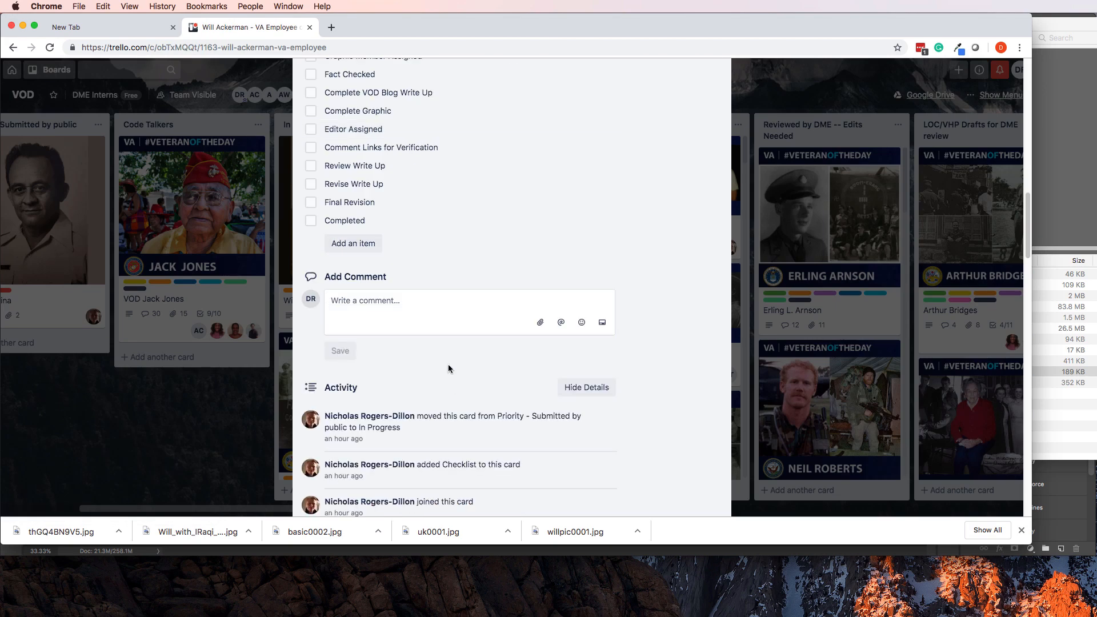
{"action": "left_click", "coordinate": [424, 305]}
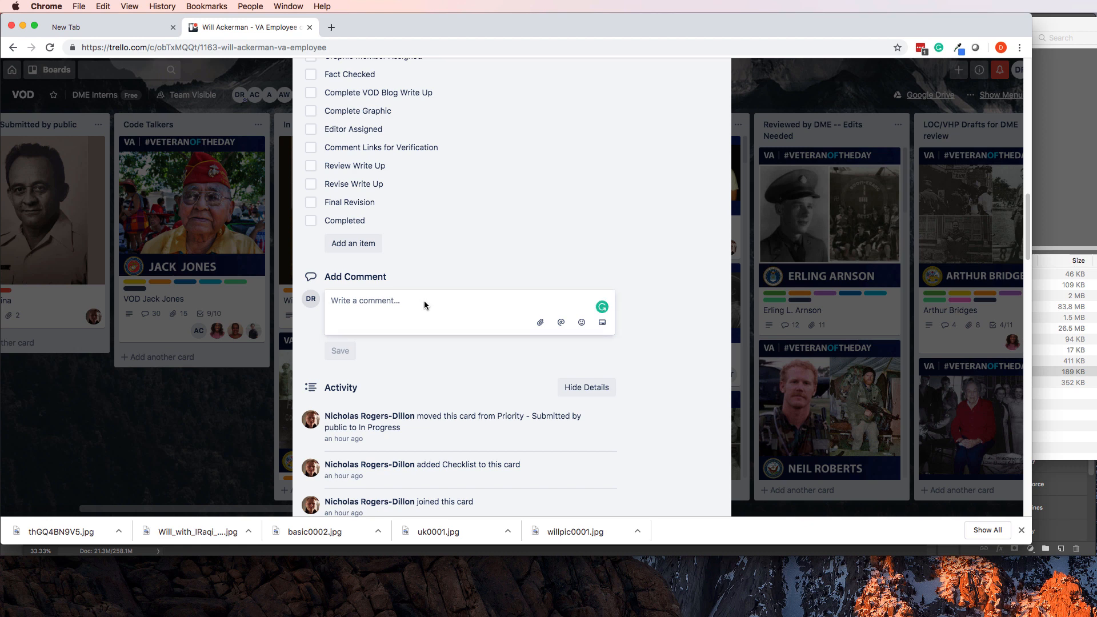
{"action": "type", "text": "GRAPH"}
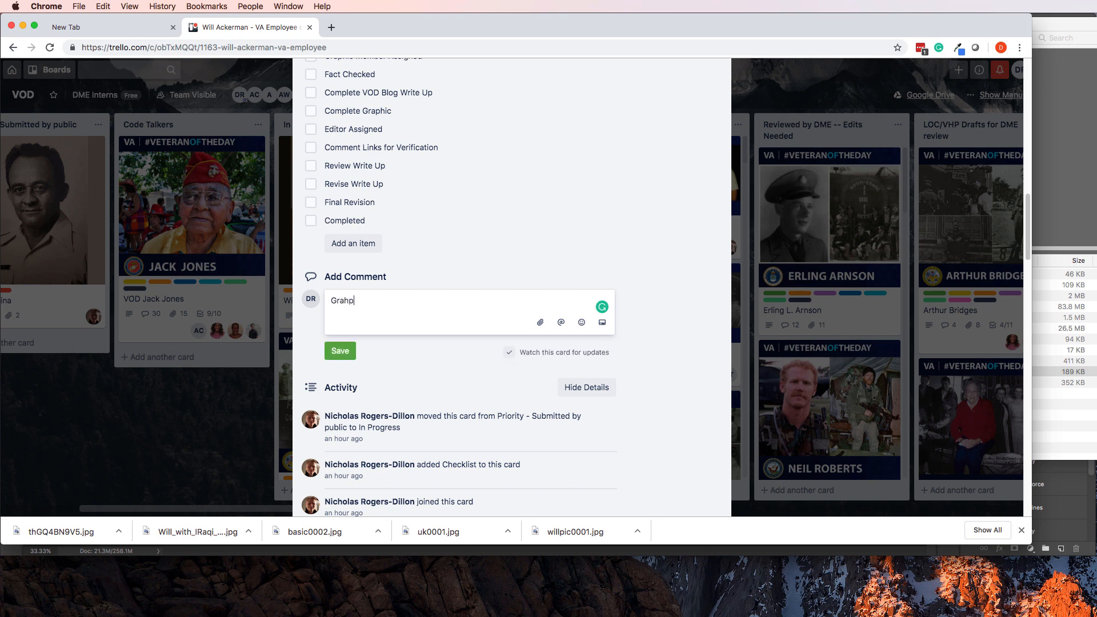
{"action": "type", "text": "phic Designer"}
{"action": "left_click", "coordinate": [349, 352]}
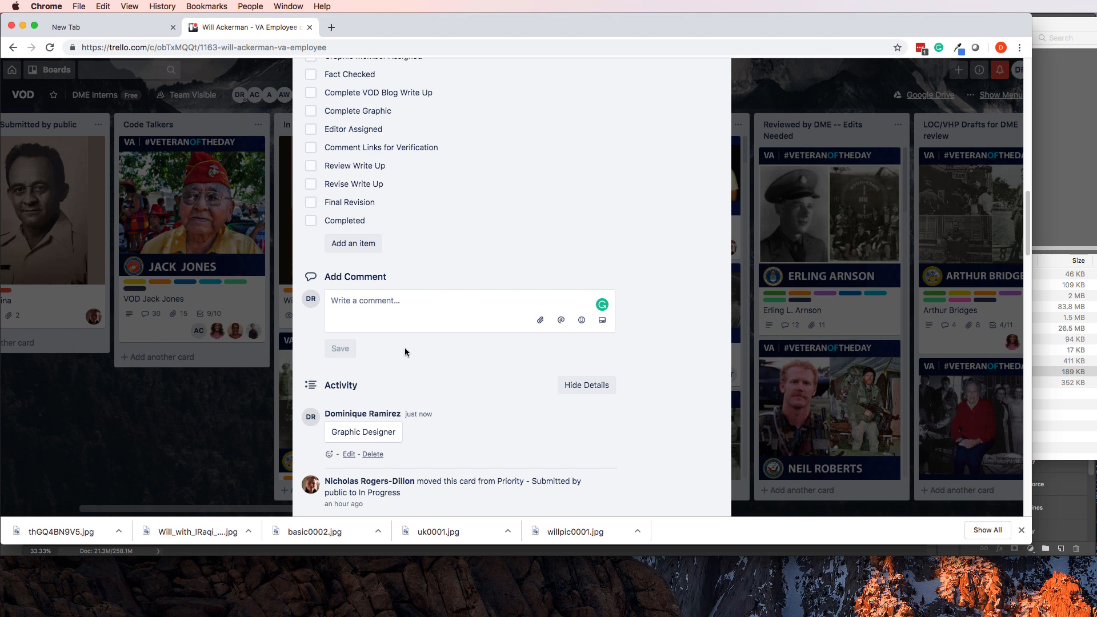
{"action": "scroll", "coordinate": [404, 348], "scroll_direction": "up", "scroll_amount": 4}
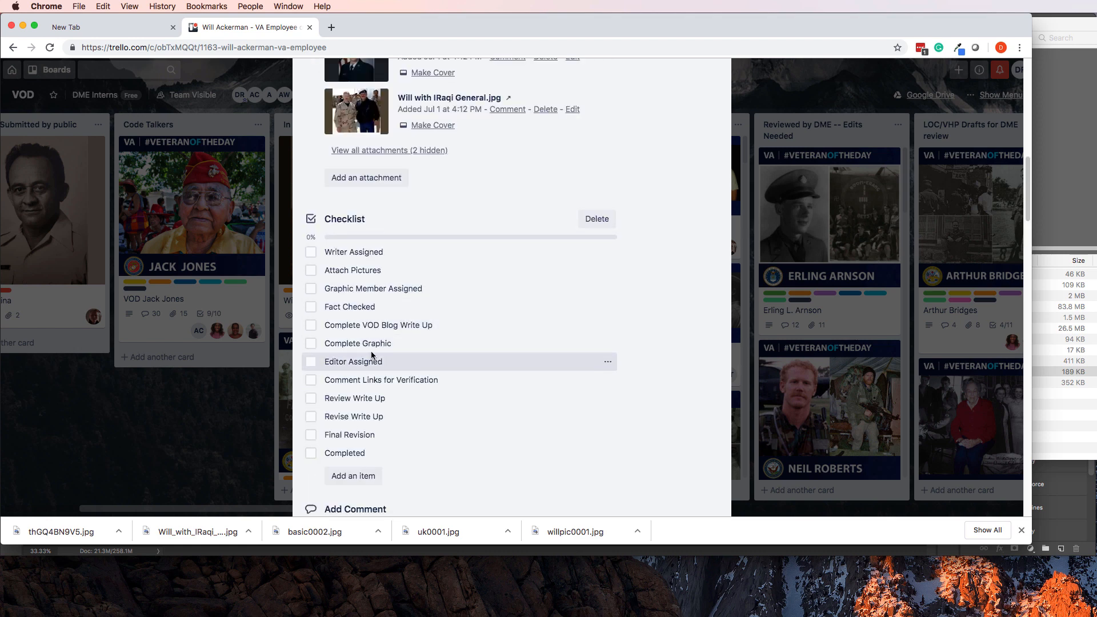
{"action": "scroll", "coordinate": [472, 329], "scroll_direction": "up", "scroll_amount": 10}
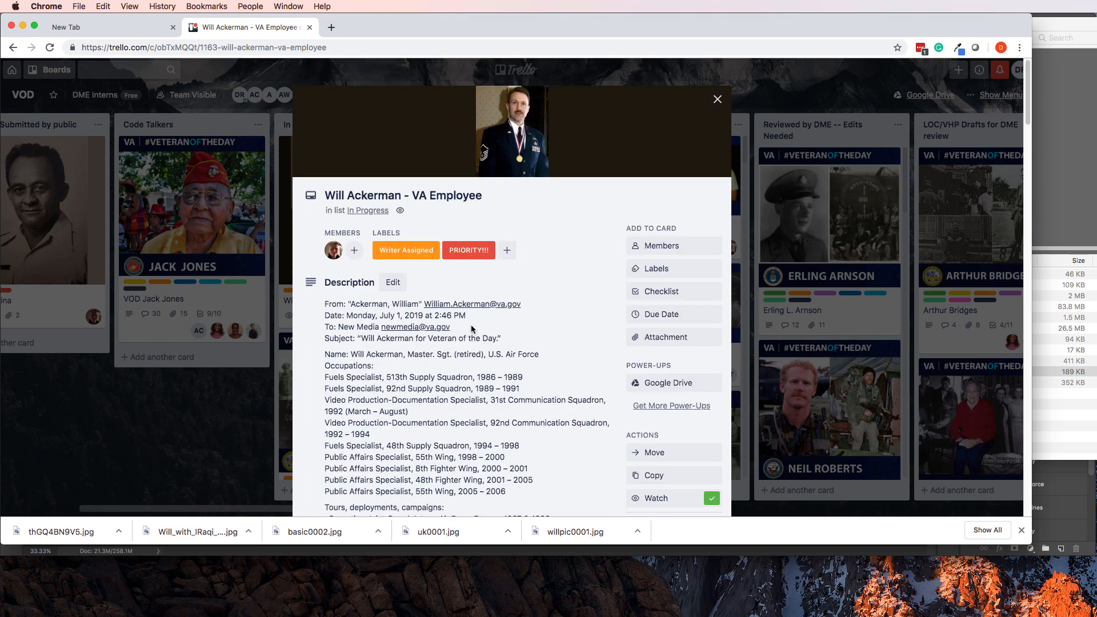
{"action": "left_click", "coordinate": [507, 250]}
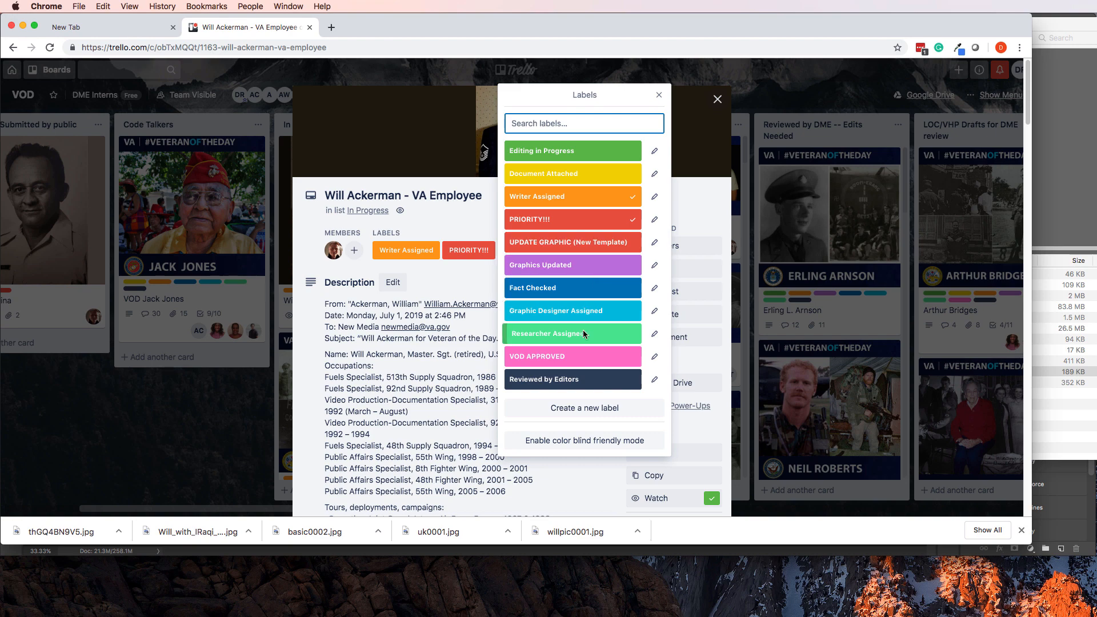
{"action": "left_click", "coordinate": [580, 311]}
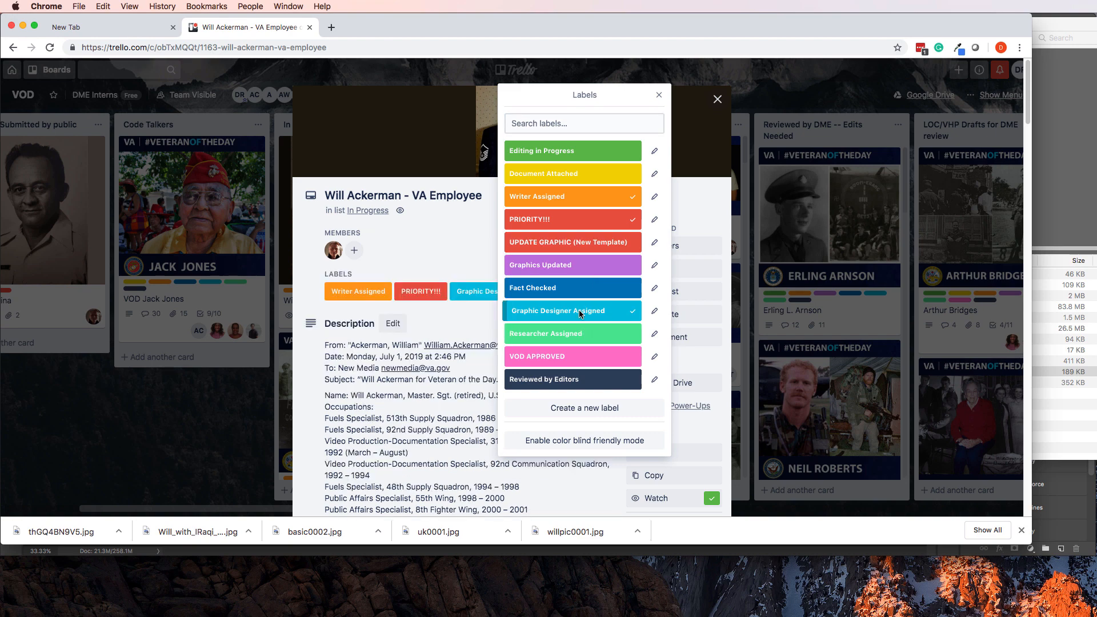
{"action": "left_click", "coordinate": [423, 251]}
{"action": "scroll", "coordinate": [503, 372], "scroll_direction": "down", "scroll_amount": 5}
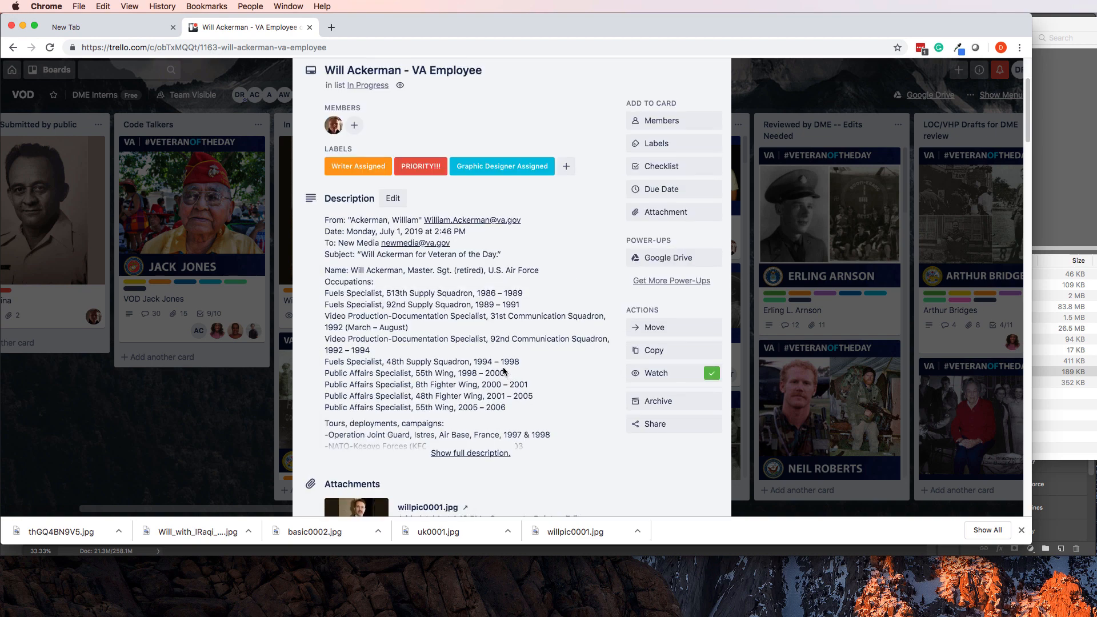
{"action": "key", "text": "super+Tab"}
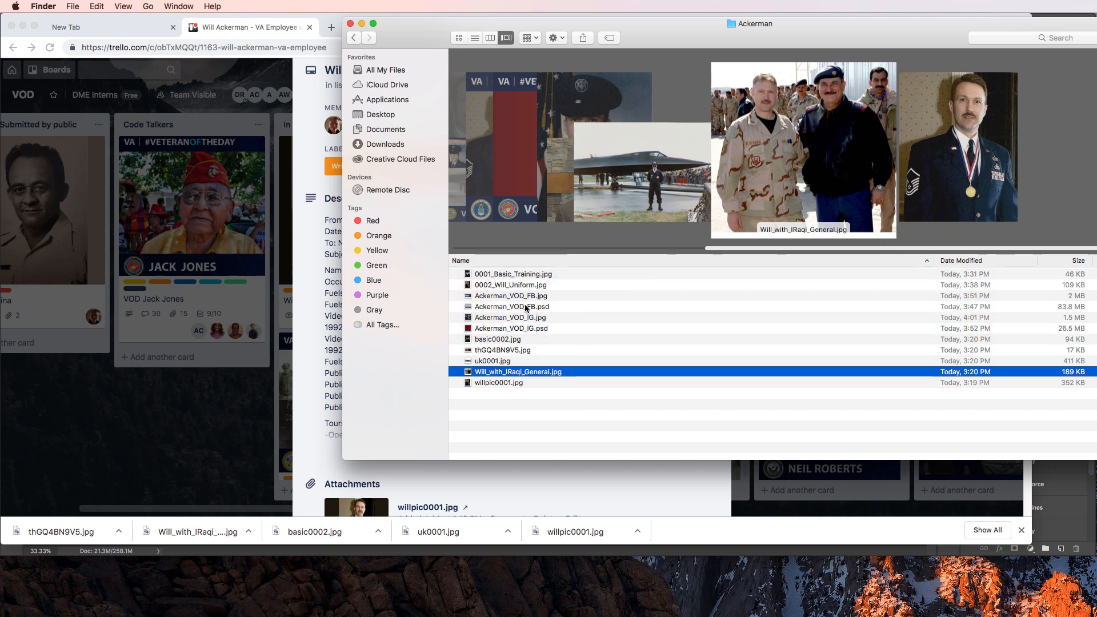
Drag Ackerman_VOD_IG.jpg and Ackerman_VOD_FB.psd onto the Trello card, which rejects the over-10MB file.
{"action": "left_click", "coordinate": [528, 328]}
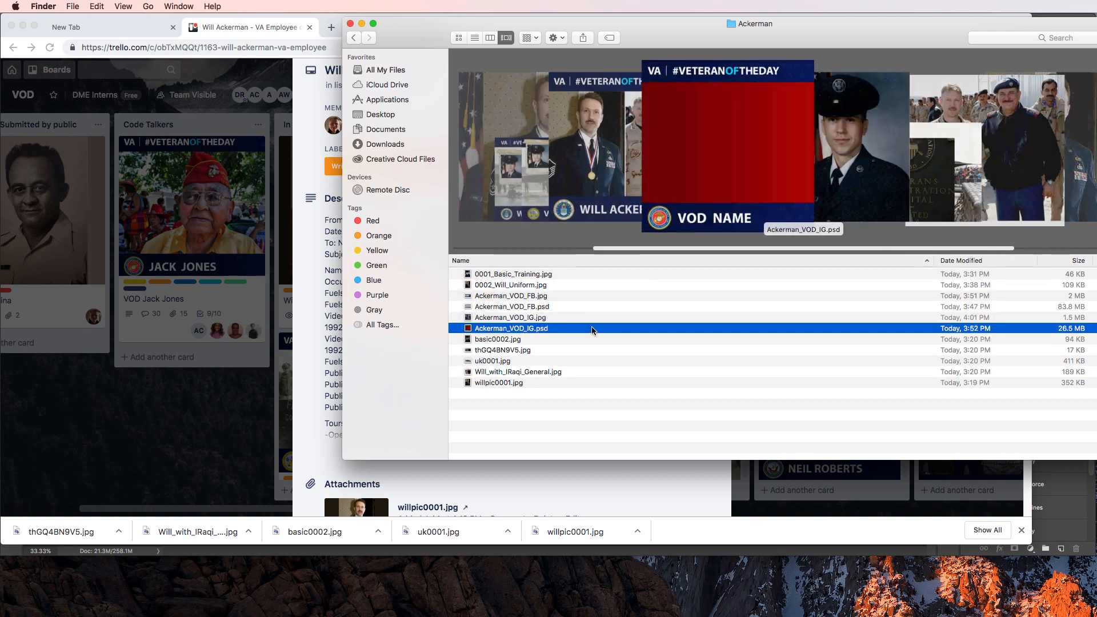
{"action": "left_click", "coordinate": [521, 319]}
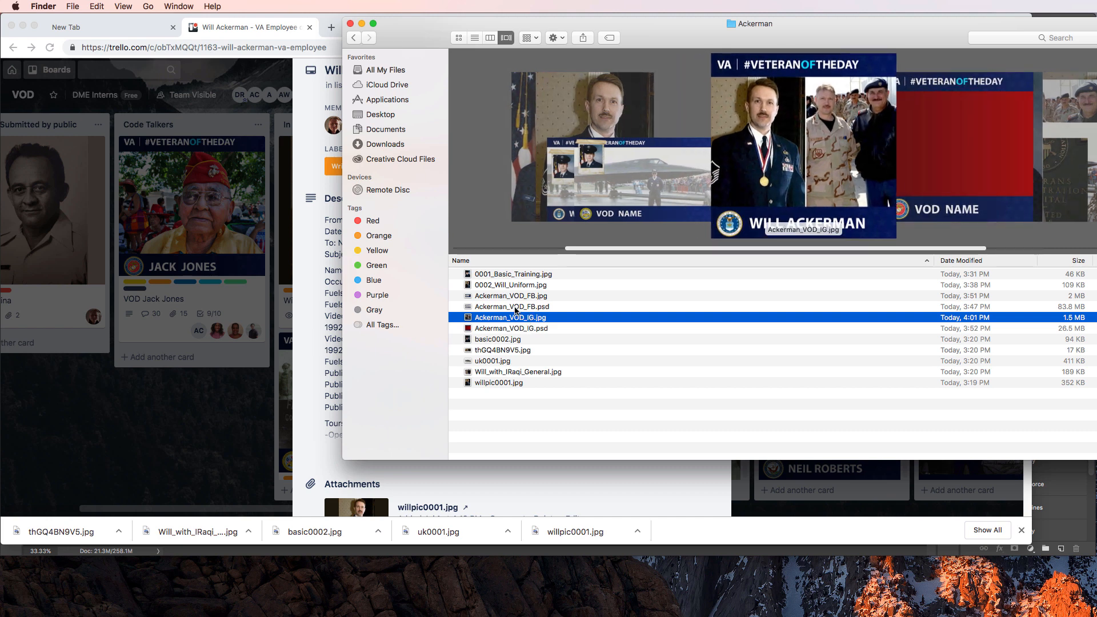
{"action": "left_click", "coordinate": [515, 307], "text": "super"}
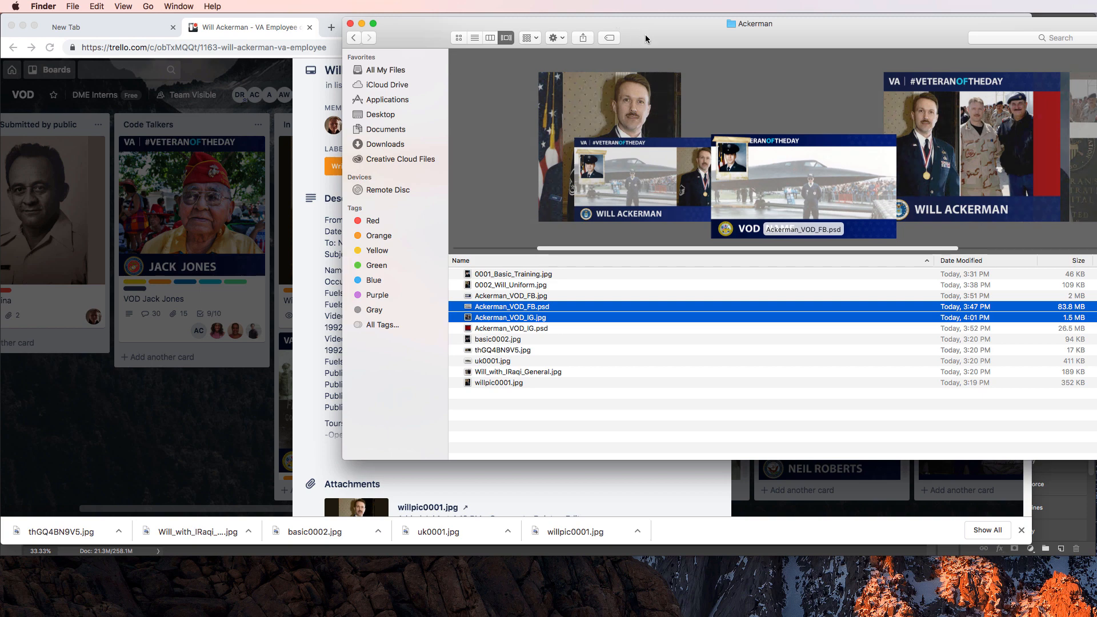
{"action": "left_click_drag", "start_coordinate": [645, 34], "coordinate": [889, 46]}
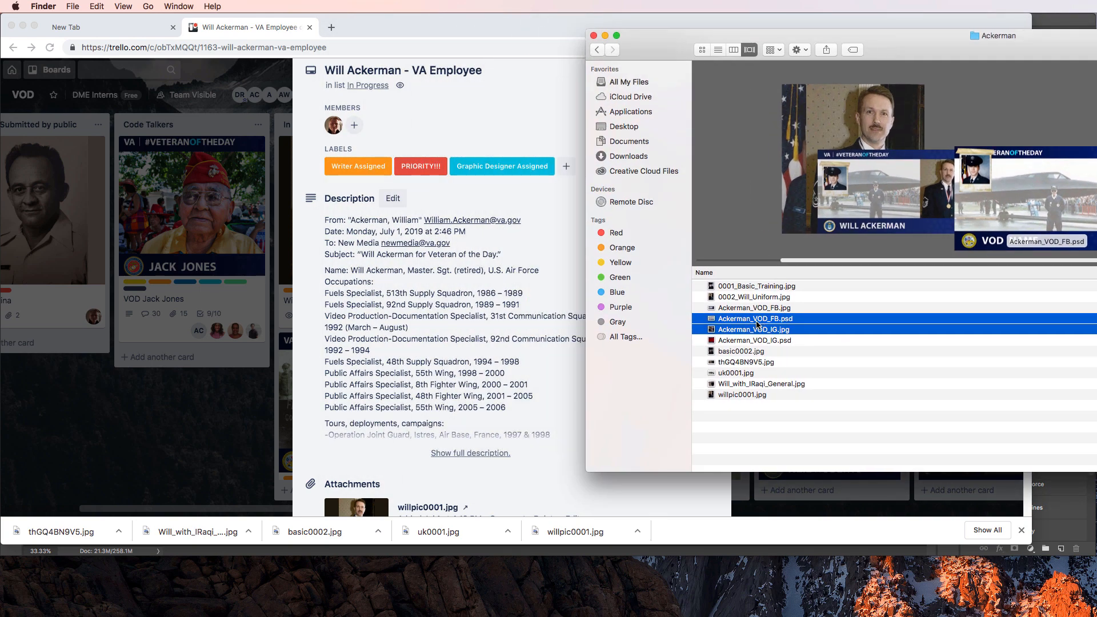
{"action": "left_click_drag", "start_coordinate": [757, 324], "coordinate": [467, 333]}
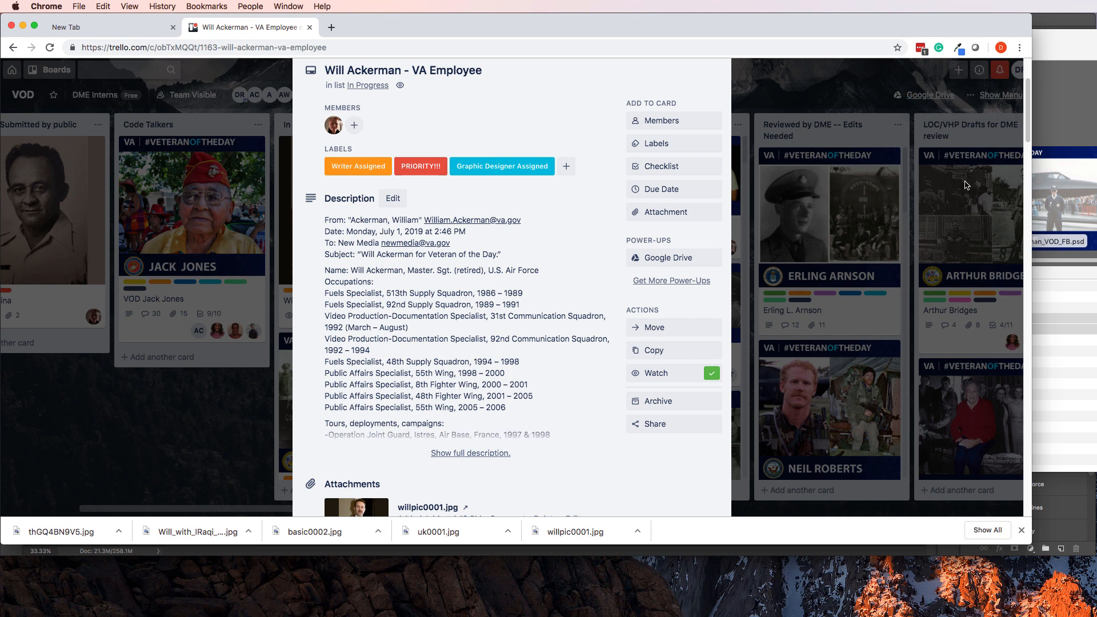
{"action": "left_click", "coordinate": [1092, 186]}
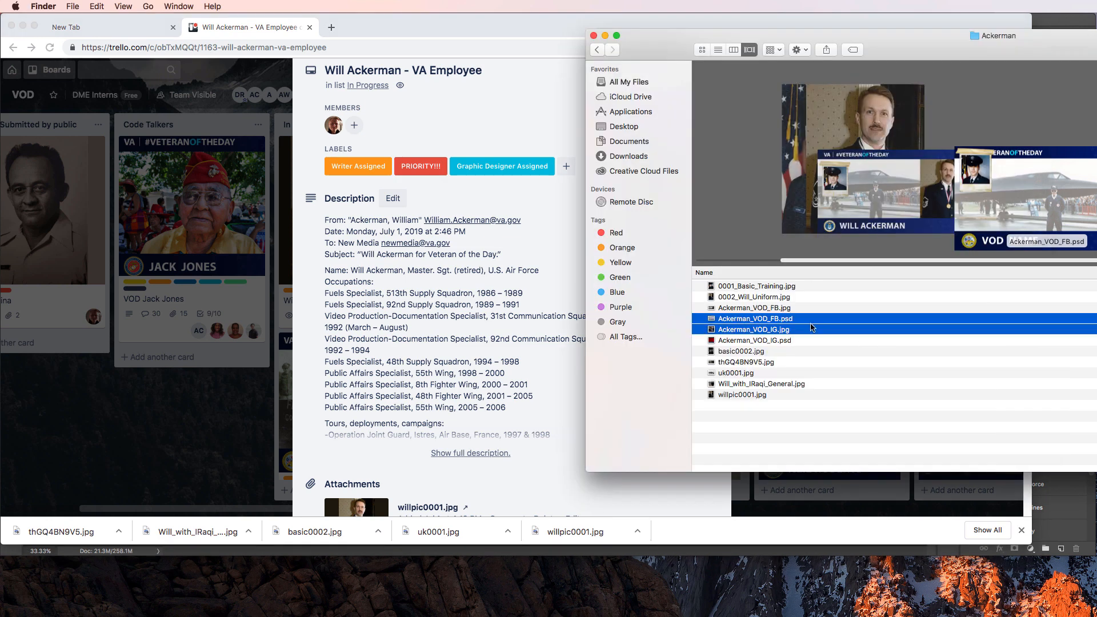
{"action": "left_click", "coordinate": [769, 319], "text": "super"}
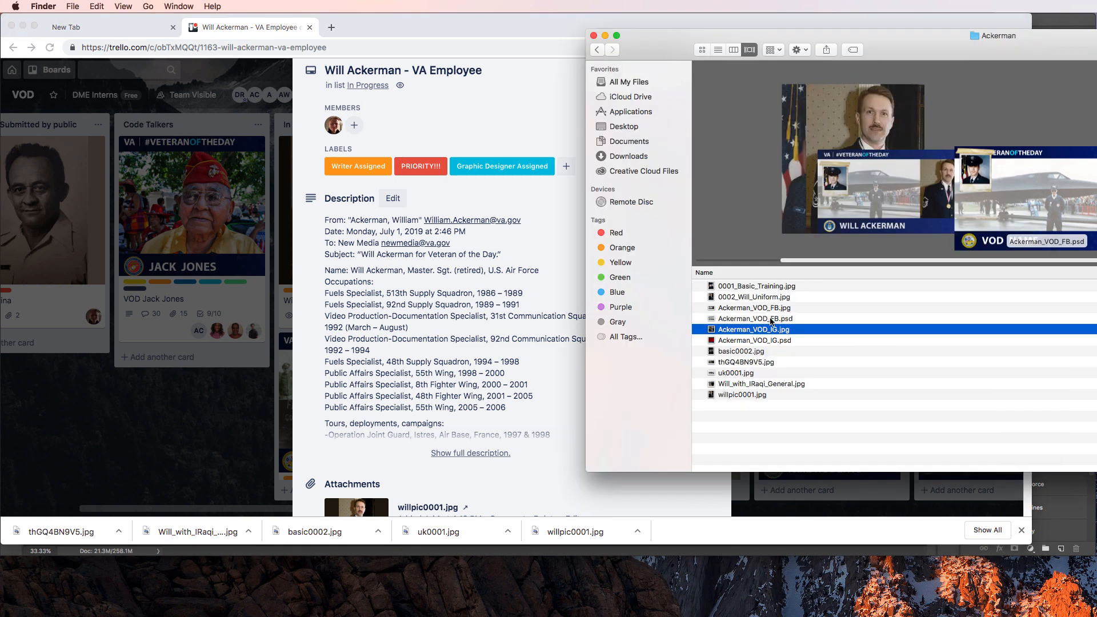
{"action": "left_click", "coordinate": [782, 307], "text": "super"}
{"action": "left_click_drag", "start_coordinate": [790, 307], "coordinate": [503, 349]}
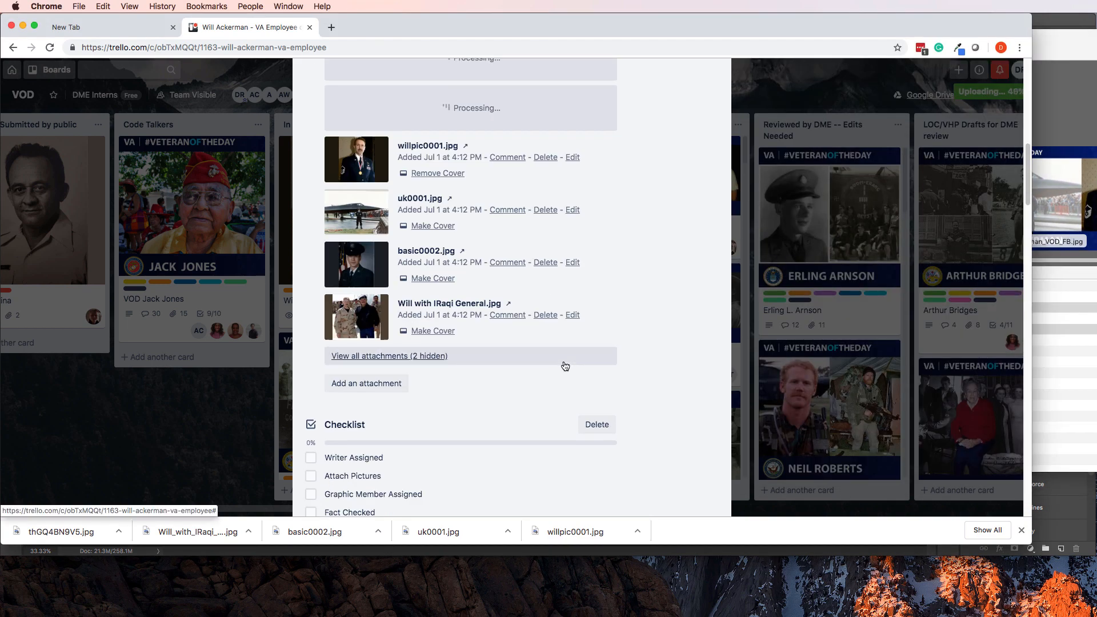
{"action": "scroll", "coordinate": [564, 365], "scroll_direction": "up", "scroll_amount": 5}
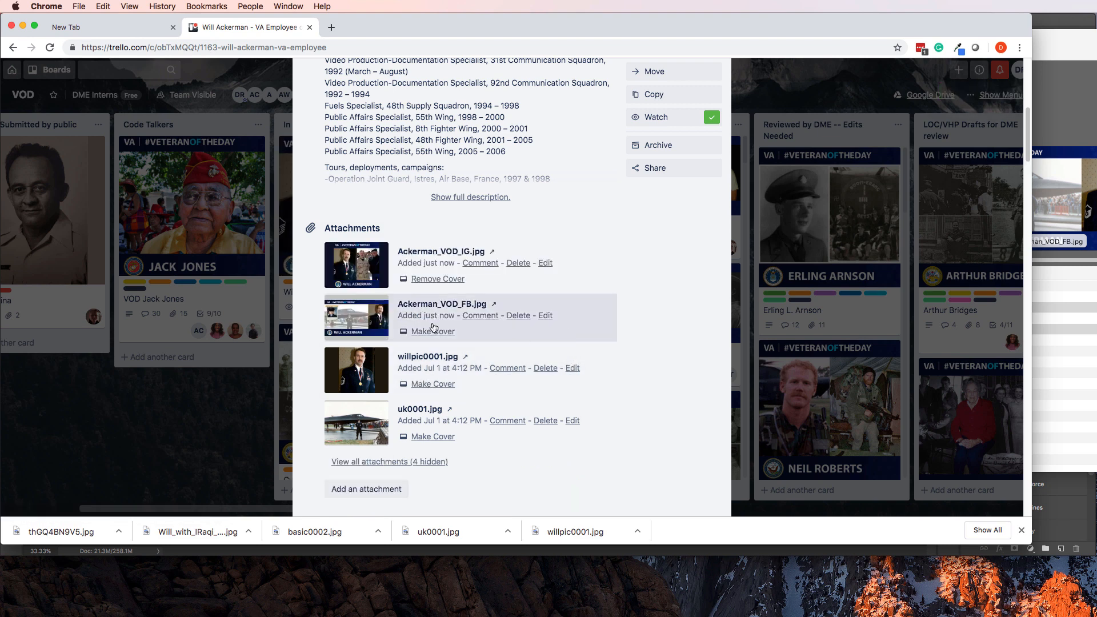
{"action": "scroll", "coordinate": [439, 329], "scroll_direction": "up", "scroll_amount": 10}
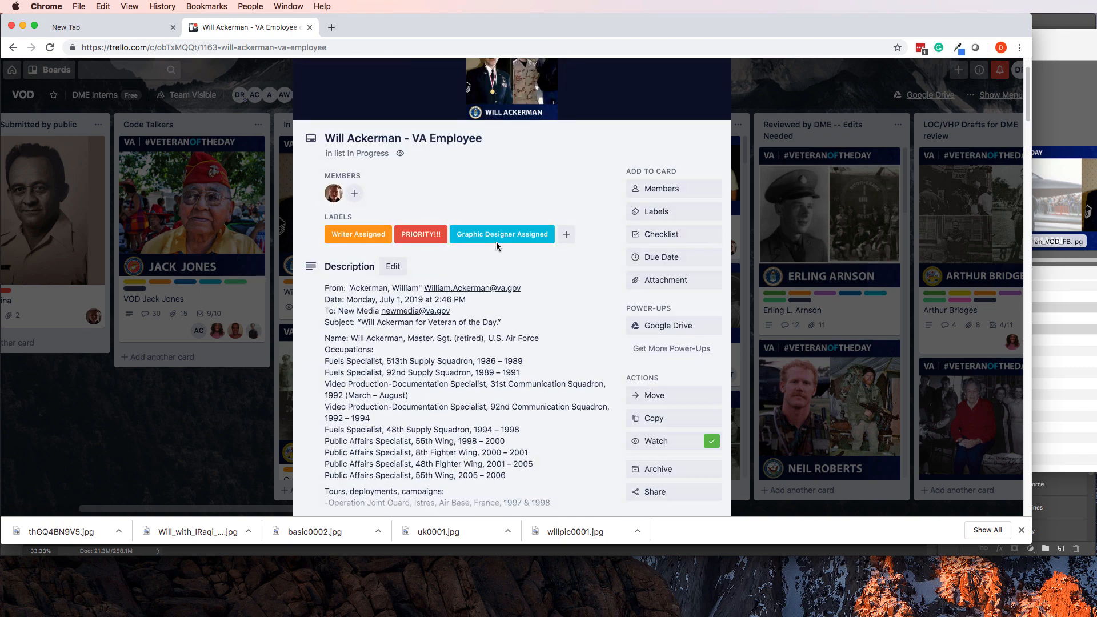
Preview the Ackerman_VOD_IG.jpg and Ackerman_VOD_FB.jpg attachments full size, then close the preview.
{"action": "left_click", "coordinate": [522, 143]}
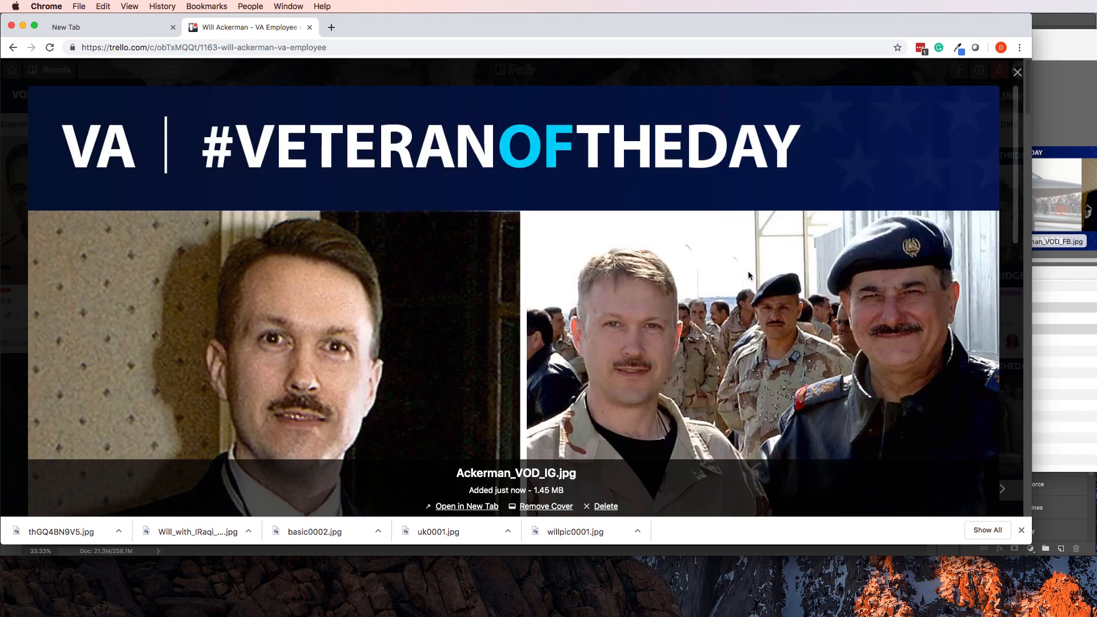
{"action": "key", "text": "Right"}
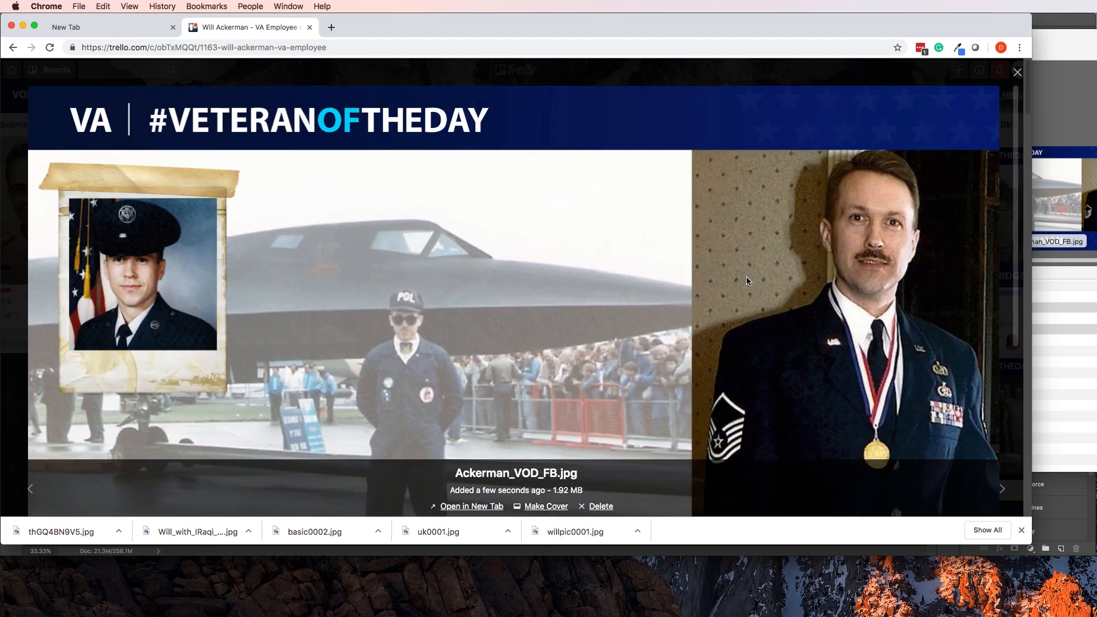
{"action": "scroll", "coordinate": [713, 281], "scroll_direction": "down", "scroll_amount": 3}
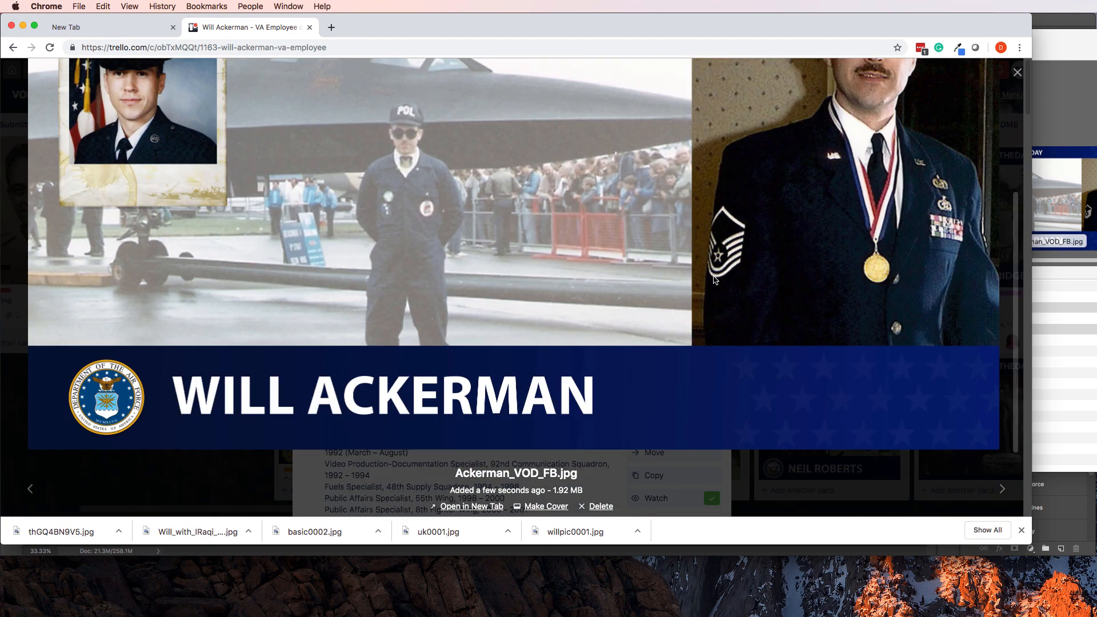
{"action": "scroll", "coordinate": [714, 282], "scroll_direction": "up", "scroll_amount": 3}
{"action": "scroll", "coordinate": [712, 271], "scroll_direction": "down", "scroll_amount": 3}
{"action": "key", "text": "Left"}
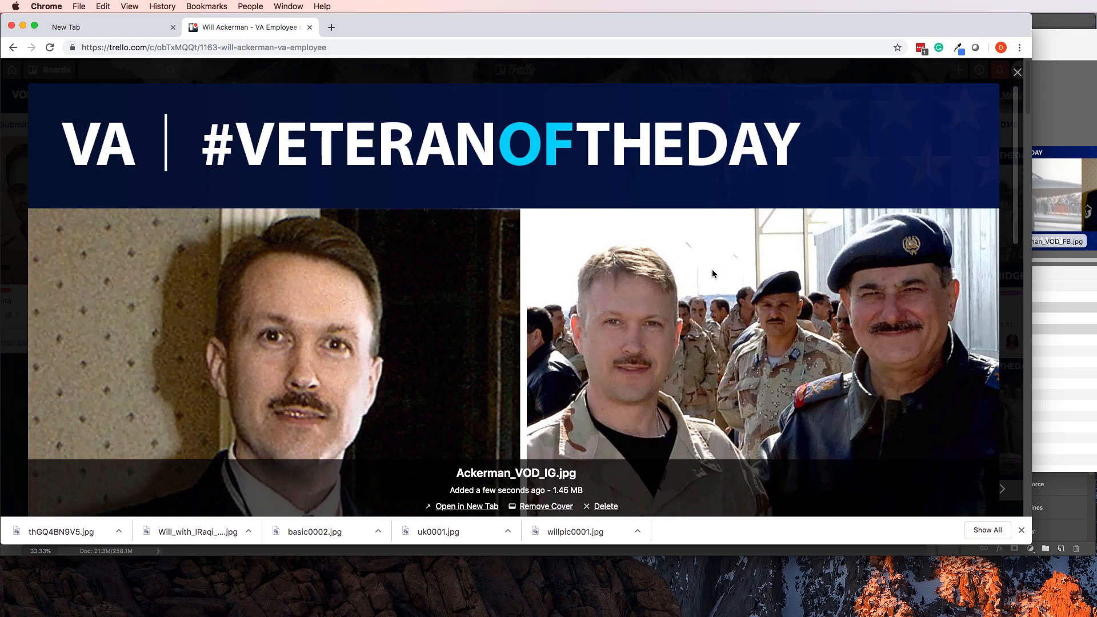
{"action": "scroll", "coordinate": [712, 269], "scroll_direction": "down", "scroll_amount": 5}
{"action": "scroll", "coordinate": [711, 270], "scroll_direction": "up", "scroll_amount": 5}
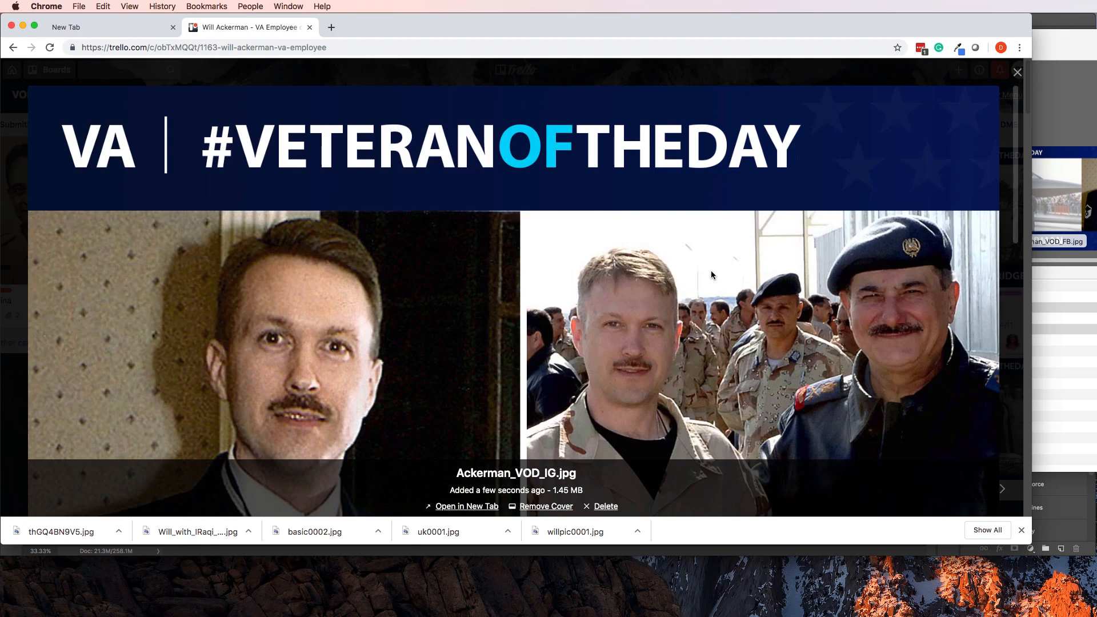
{"action": "scroll", "coordinate": [710, 270], "scroll_direction": "down", "scroll_amount": 5}
{"action": "scroll", "coordinate": [712, 268], "scroll_direction": "up", "scroll_amount": 5}
{"action": "left_click", "coordinate": [1017, 72]}
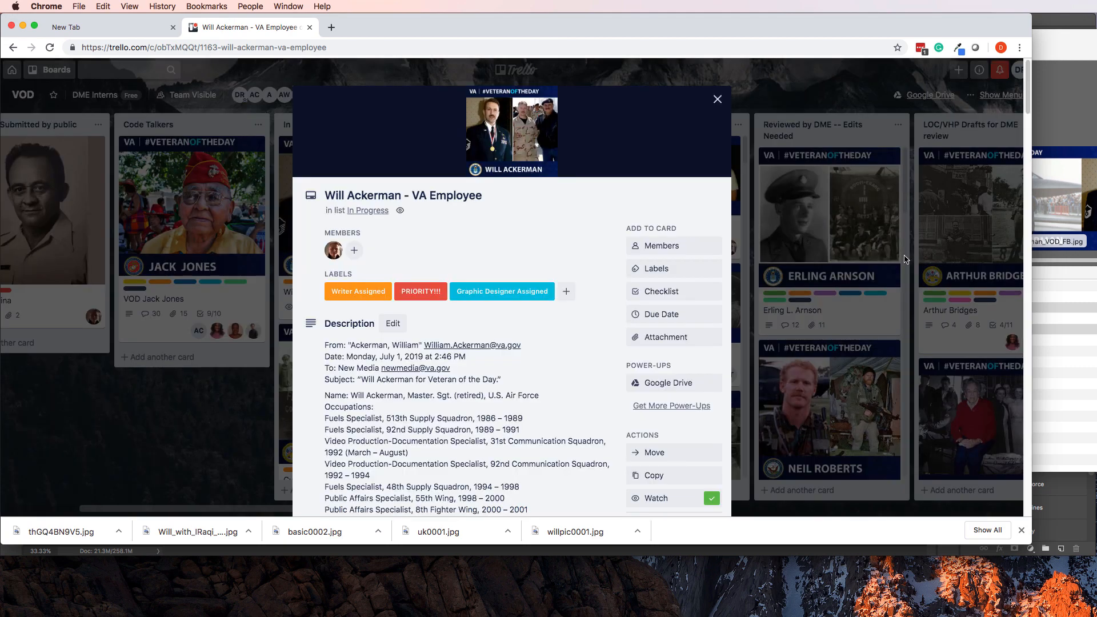
Tick Complete Graphic, Attach Pictures, Writer Assigned and Graphic Member Assigned, then close the card.
{"action": "scroll", "coordinate": [719, 352], "scroll_direction": "down", "scroll_amount": 5}
{"action": "scroll", "coordinate": [604, 368], "scroll_direction": "down", "scroll_amount": 7}
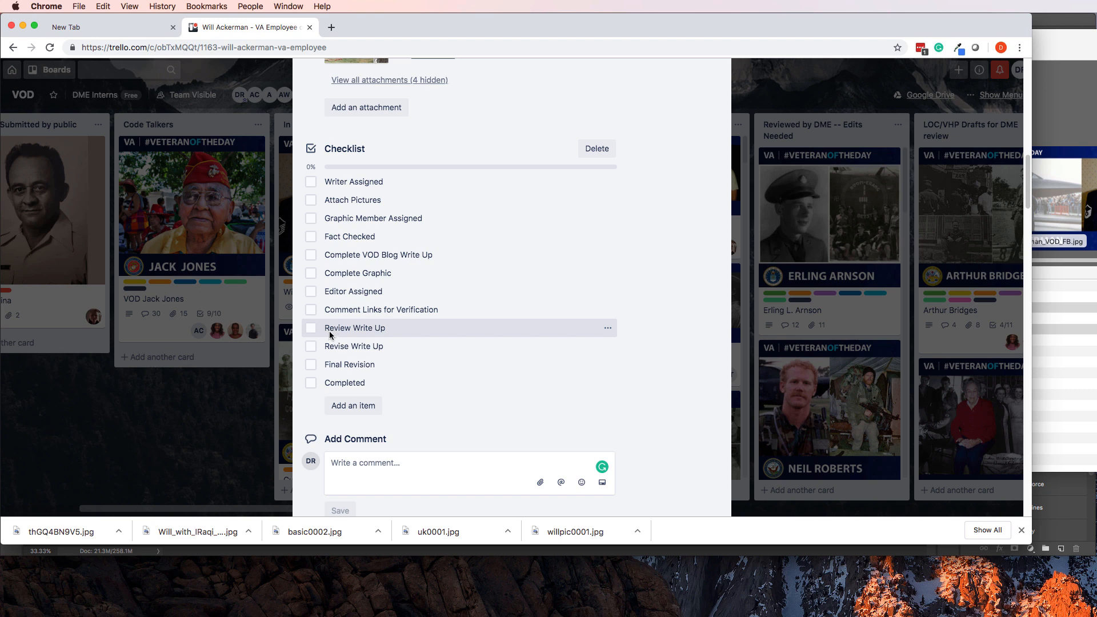
{"action": "left_click", "coordinate": [311, 276]}
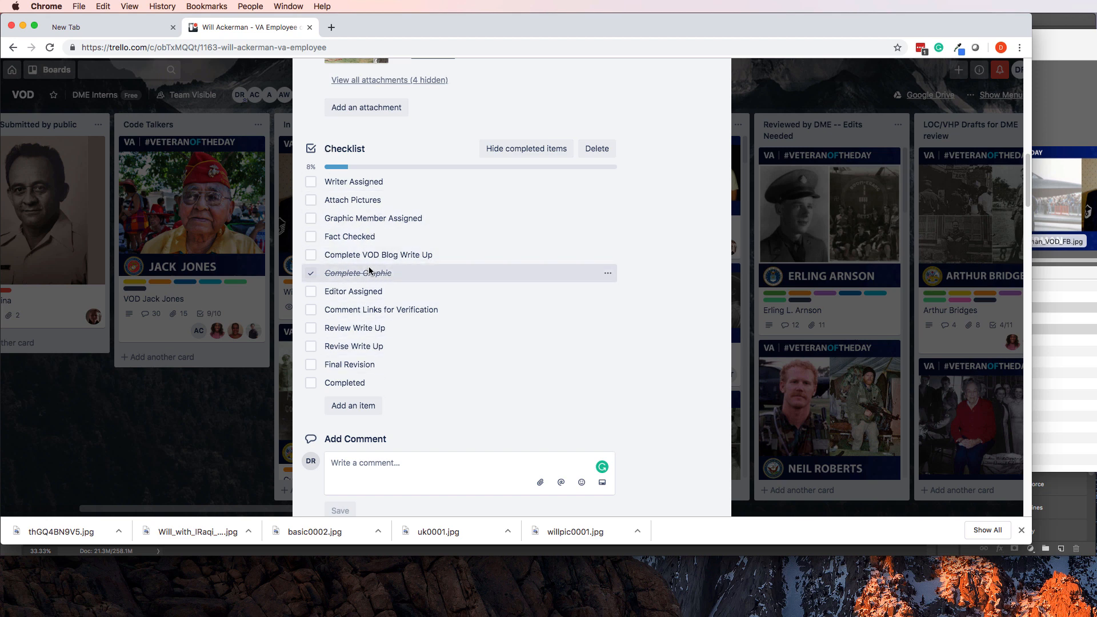
{"action": "left_click", "coordinate": [311, 200]}
{"action": "left_click", "coordinate": [311, 181]}
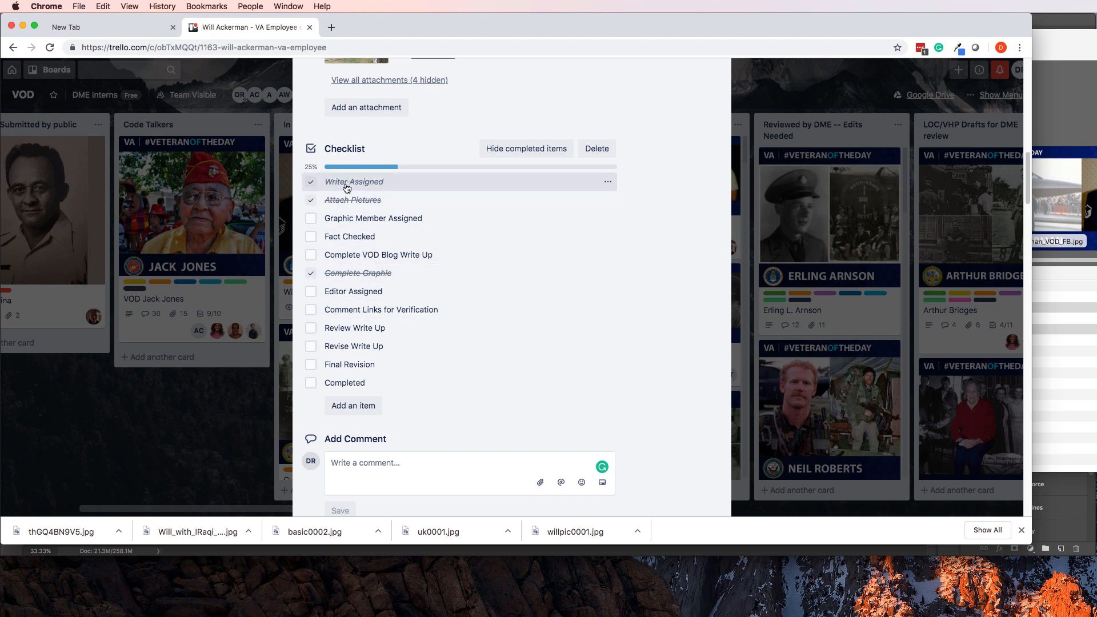
{"action": "left_click", "coordinate": [311, 219]}
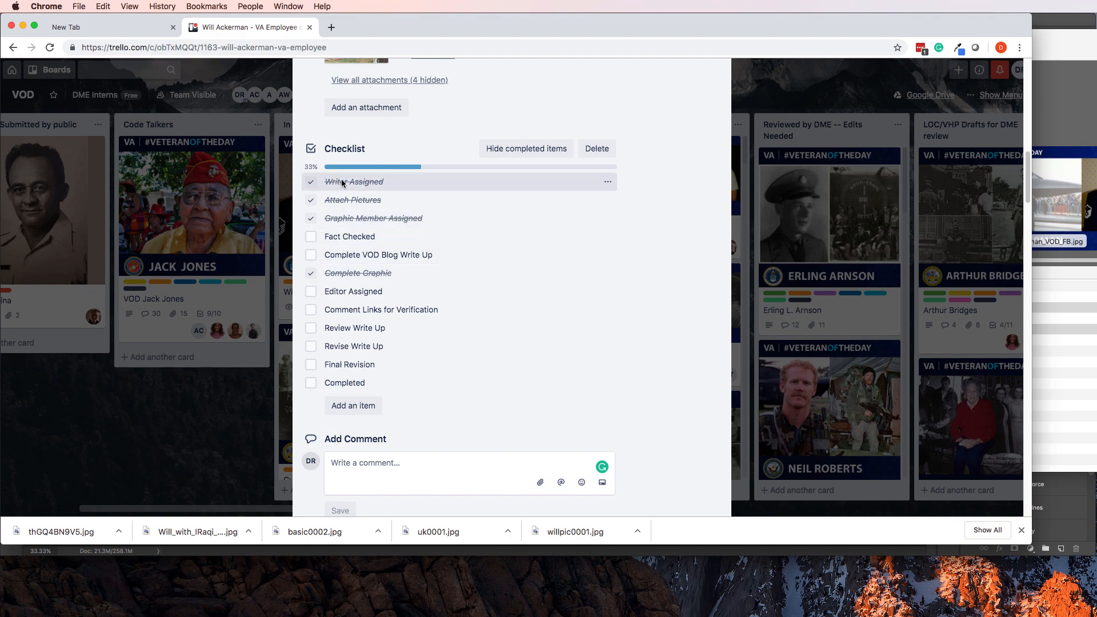
{"action": "scroll", "coordinate": [426, 308], "scroll_direction": "down", "scroll_amount": 10}
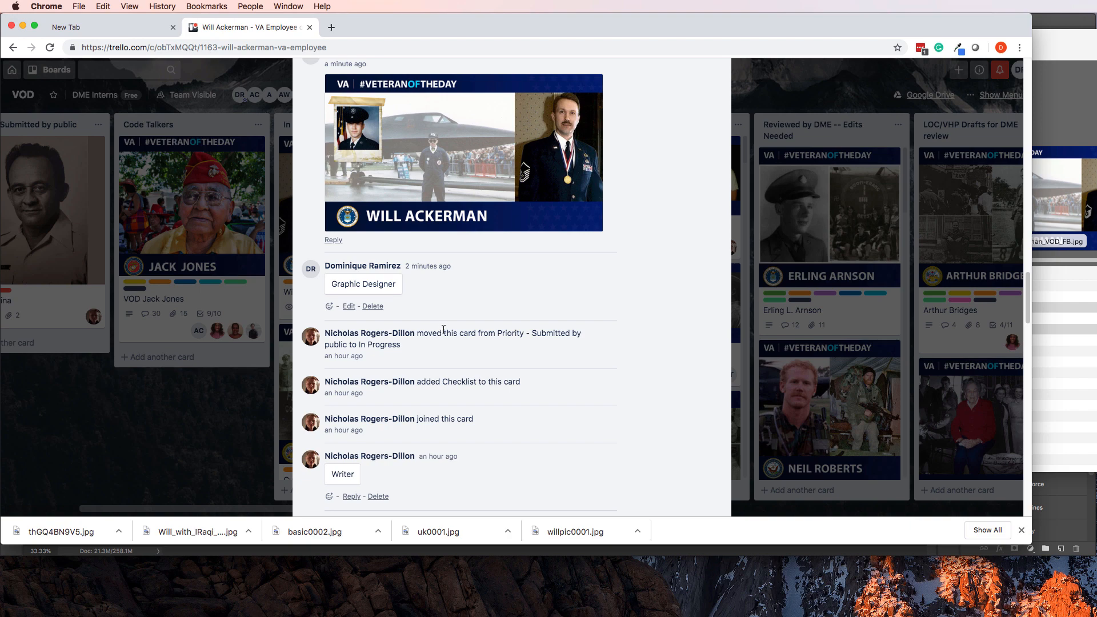
{"action": "scroll", "coordinate": [354, 293], "scroll_direction": "down", "scroll_amount": 7}
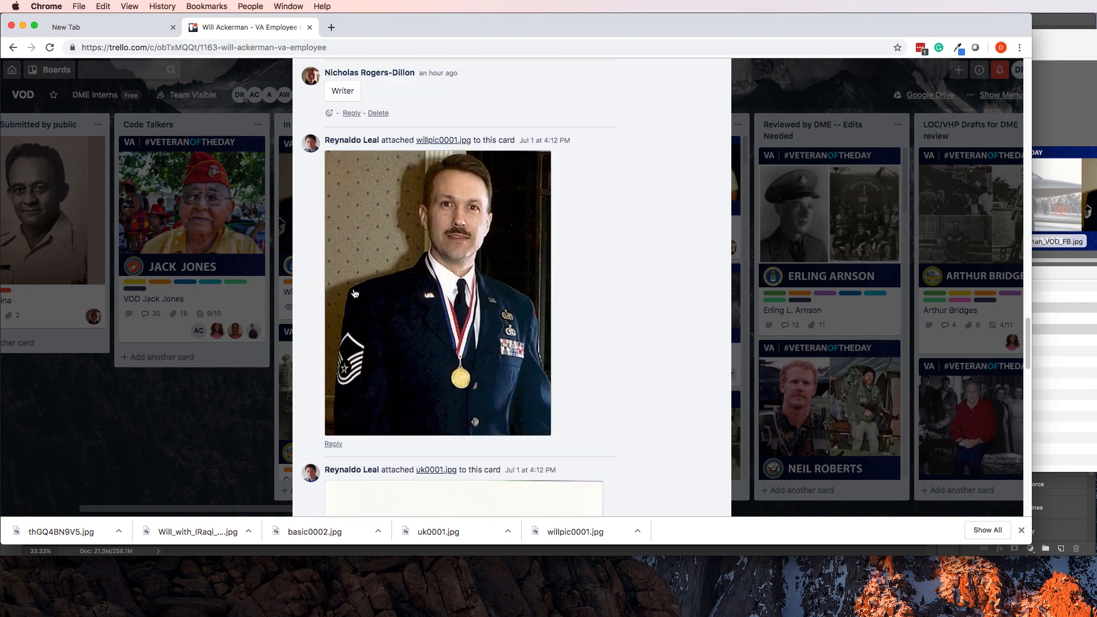
{"action": "scroll", "coordinate": [354, 294], "scroll_direction": "up", "scroll_amount": 3}
{"action": "scroll", "coordinate": [343, 194], "scroll_direction": "up", "scroll_amount": 2}
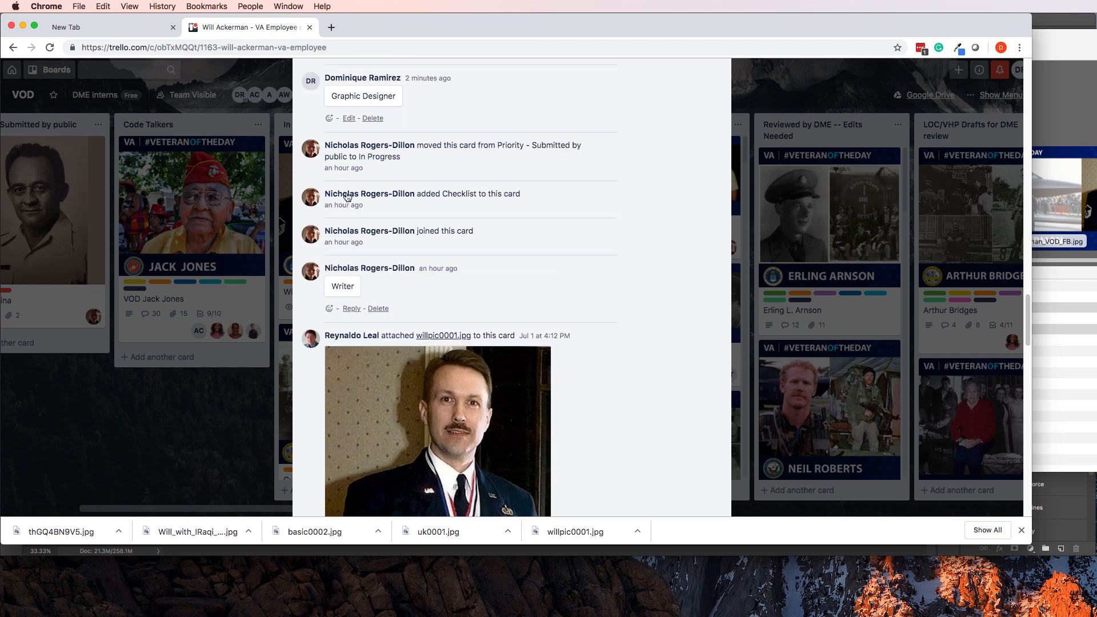
{"action": "scroll", "coordinate": [347, 195], "scroll_direction": "up", "scroll_amount": 12}
{"action": "scroll", "coordinate": [347, 196], "scroll_direction": "down", "scroll_amount": 10}
{"action": "scroll", "coordinate": [348, 195], "scroll_direction": "up", "scroll_amount": 1}
{"action": "scroll", "coordinate": [415, 241], "scroll_direction": "up", "scroll_amount": 4}
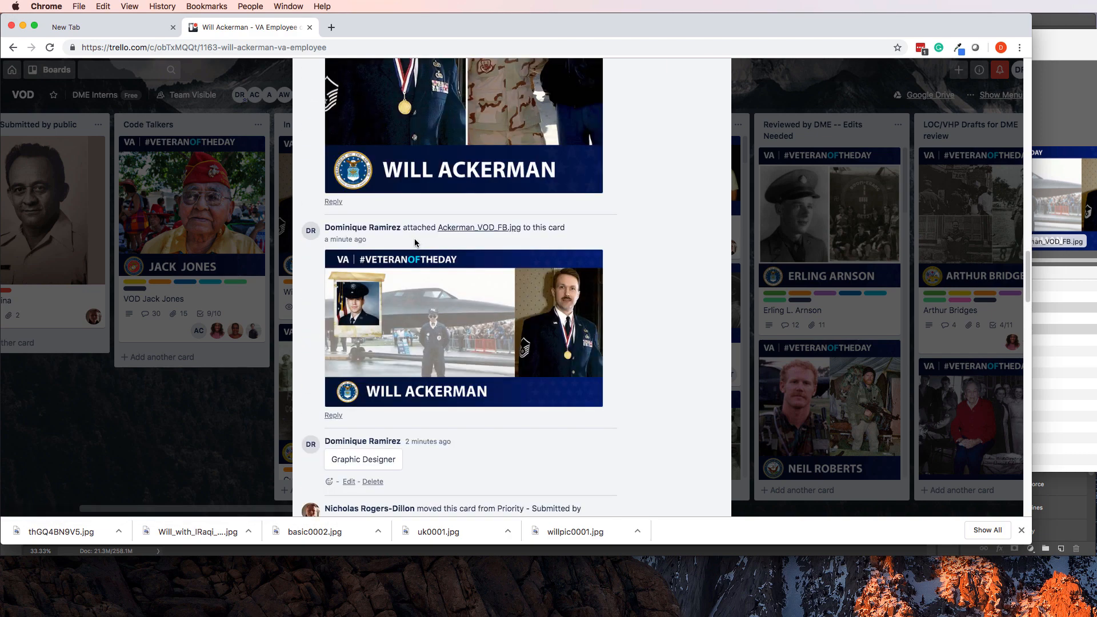
{"action": "scroll", "coordinate": [413, 239], "scroll_direction": "up", "scroll_amount": 15}
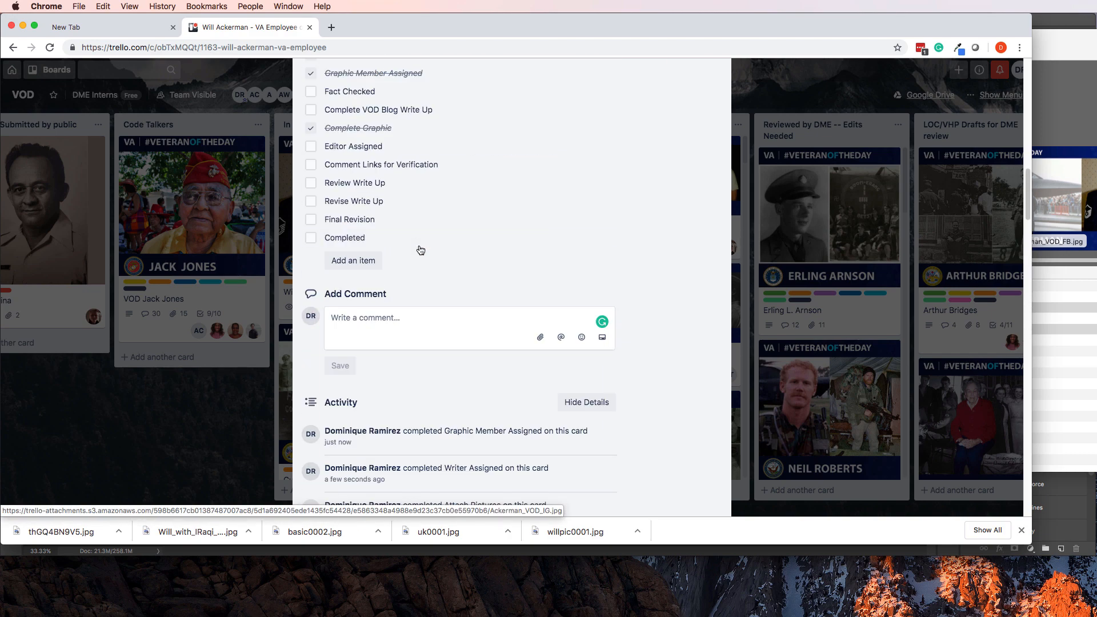
{"action": "scroll", "coordinate": [419, 244], "scroll_direction": "up", "scroll_amount": 2}
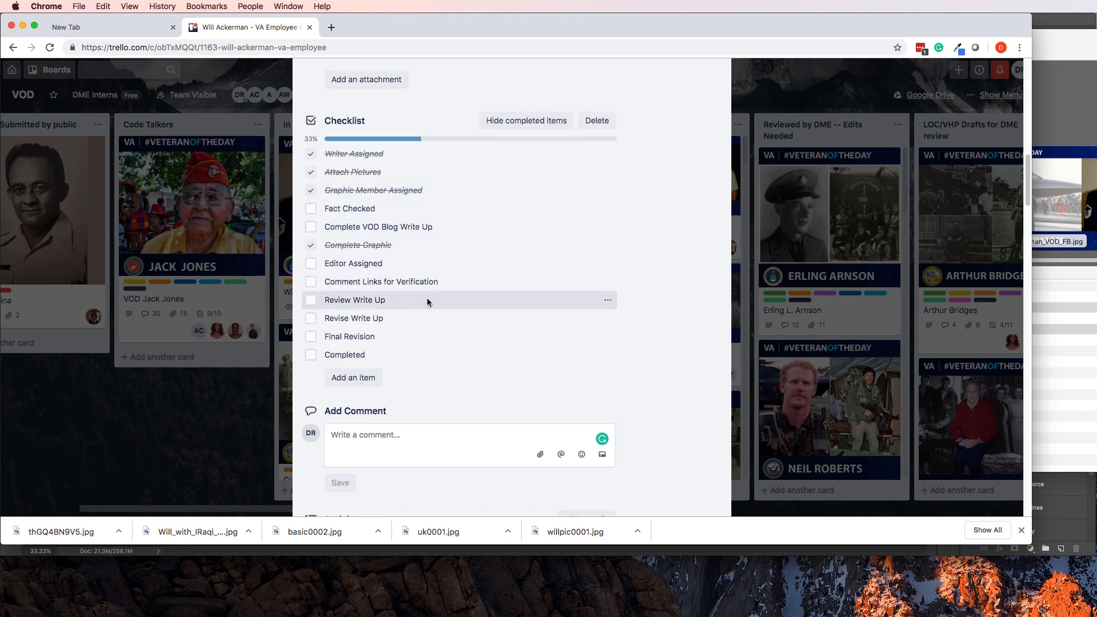
{"action": "left_click", "coordinate": [215, 411]}
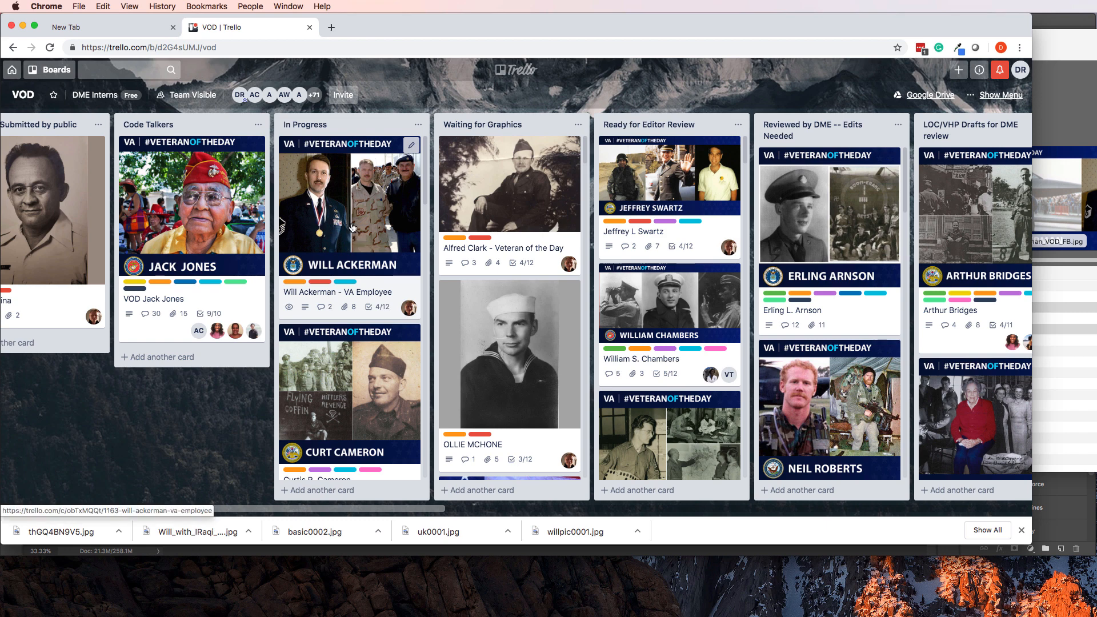
{"action": "left_click", "coordinate": [352, 228]}
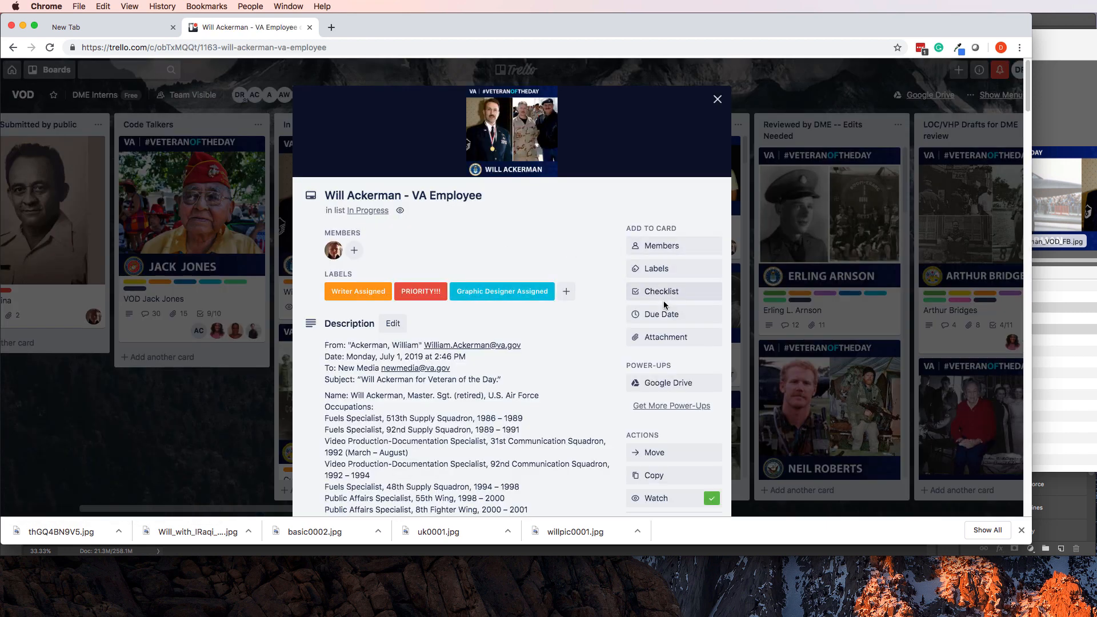
{"action": "left_click", "coordinate": [656, 269]}
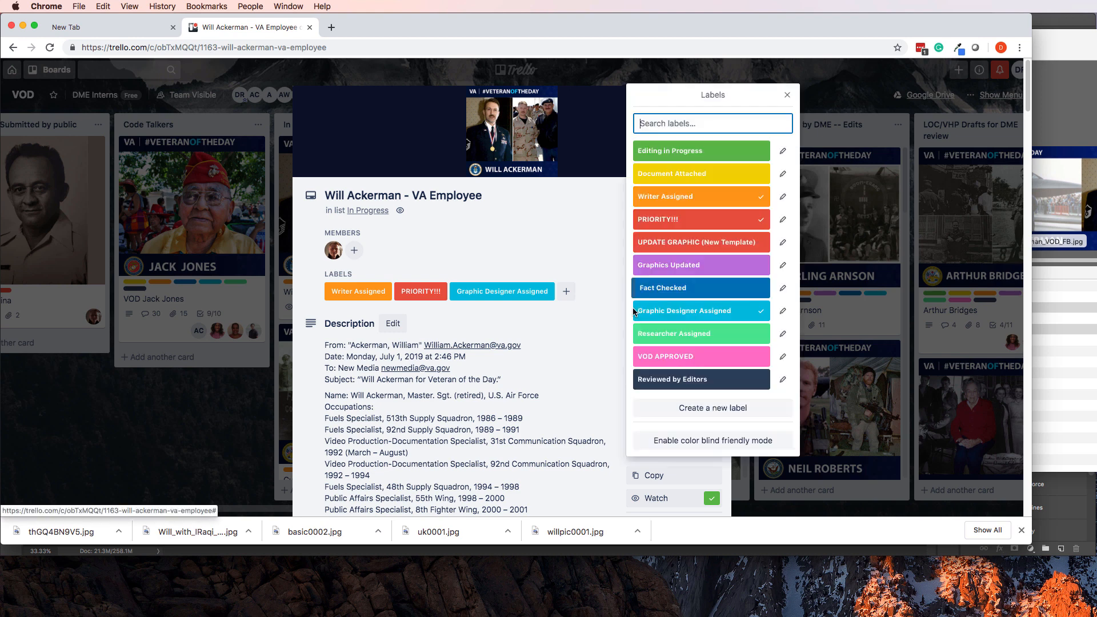
{"action": "left_click", "coordinate": [719, 267]}
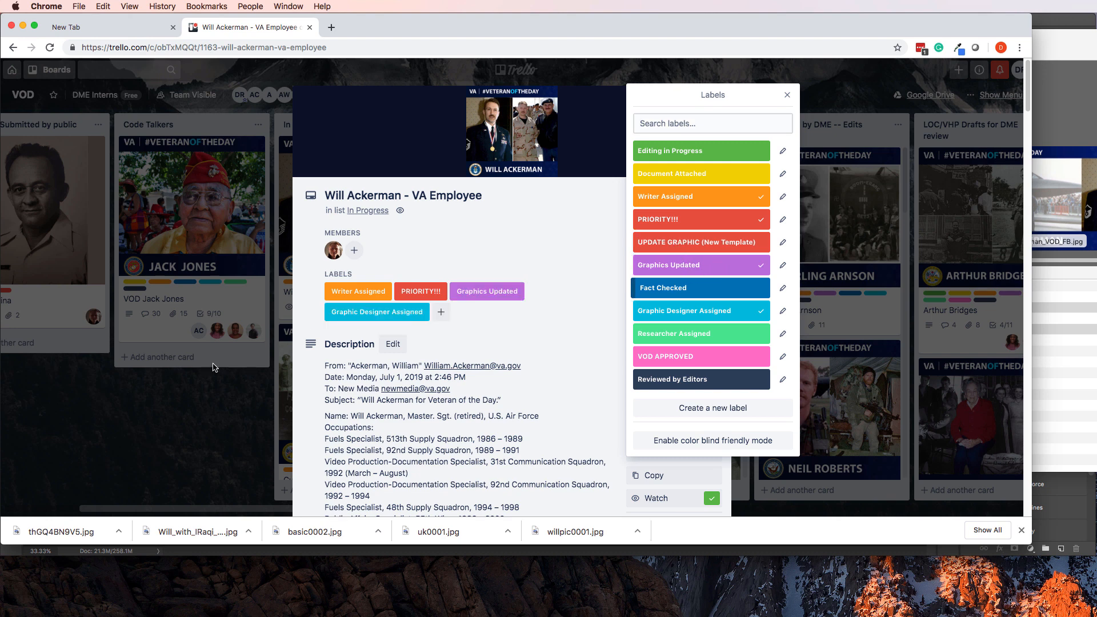
{"action": "left_click", "coordinate": [212, 422]}
{"action": "left_click", "coordinate": [225, 419]}
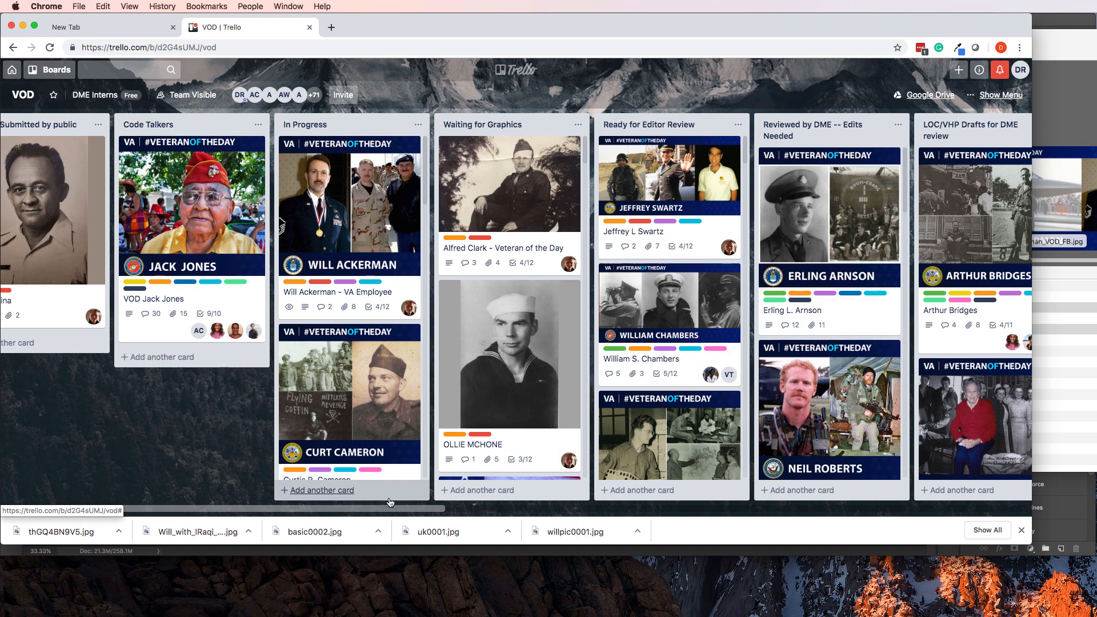
{"action": "left_click_drag", "start_coordinate": [438, 513], "coordinate": [491, 512]}
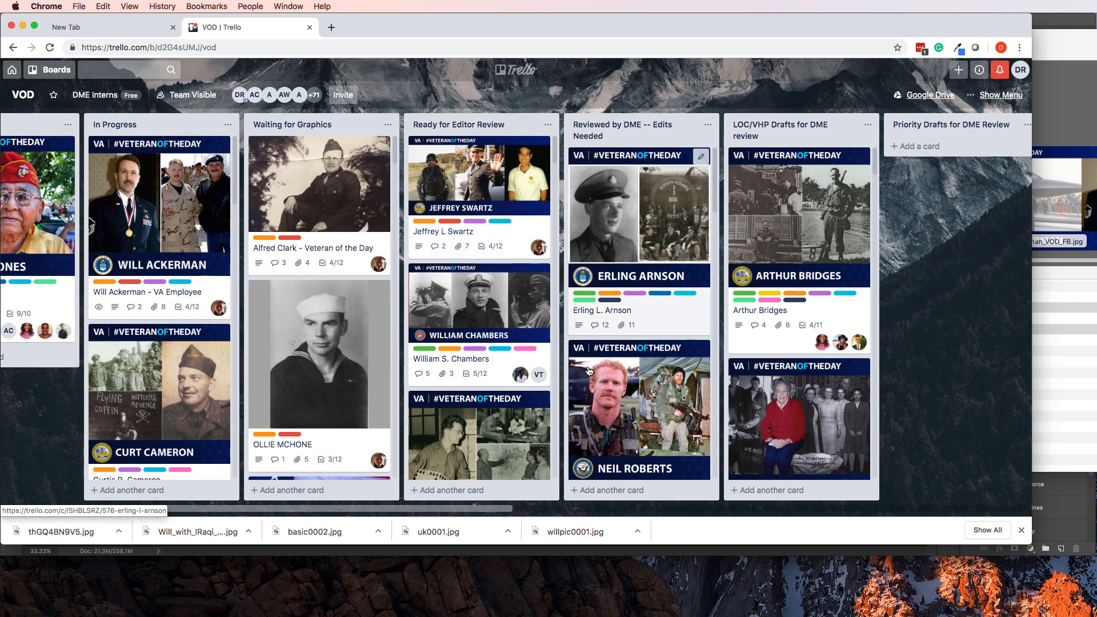
{"action": "left_click_drag", "start_coordinate": [507, 509], "coordinate": [615, 519]}
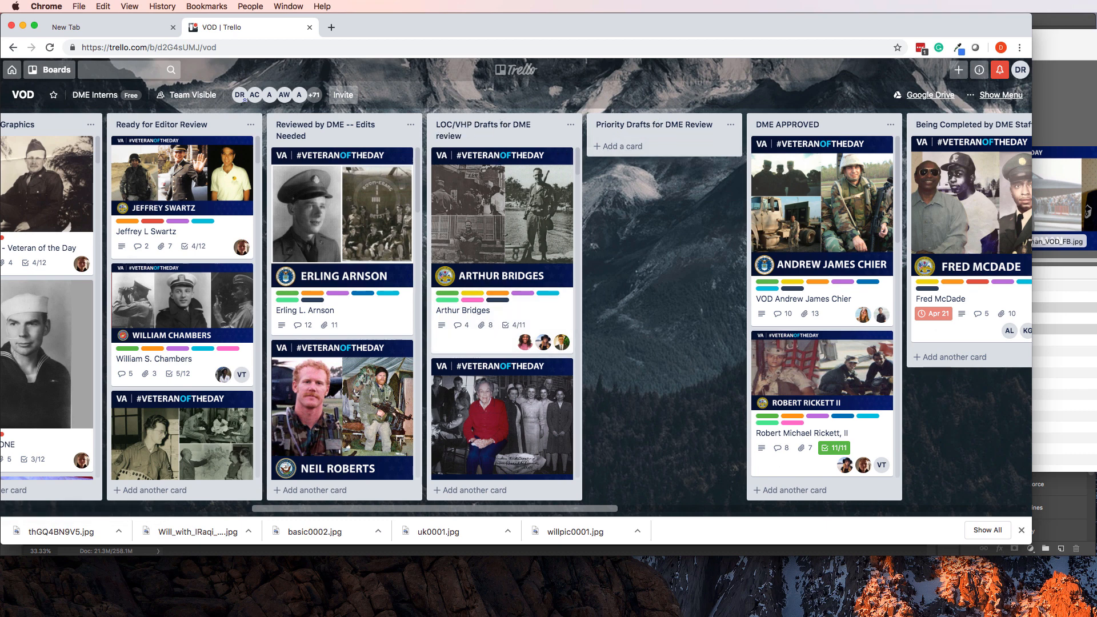
{"action": "scroll", "coordinate": [135, 297], "scroll_direction": "left", "scroll_amount": 12}
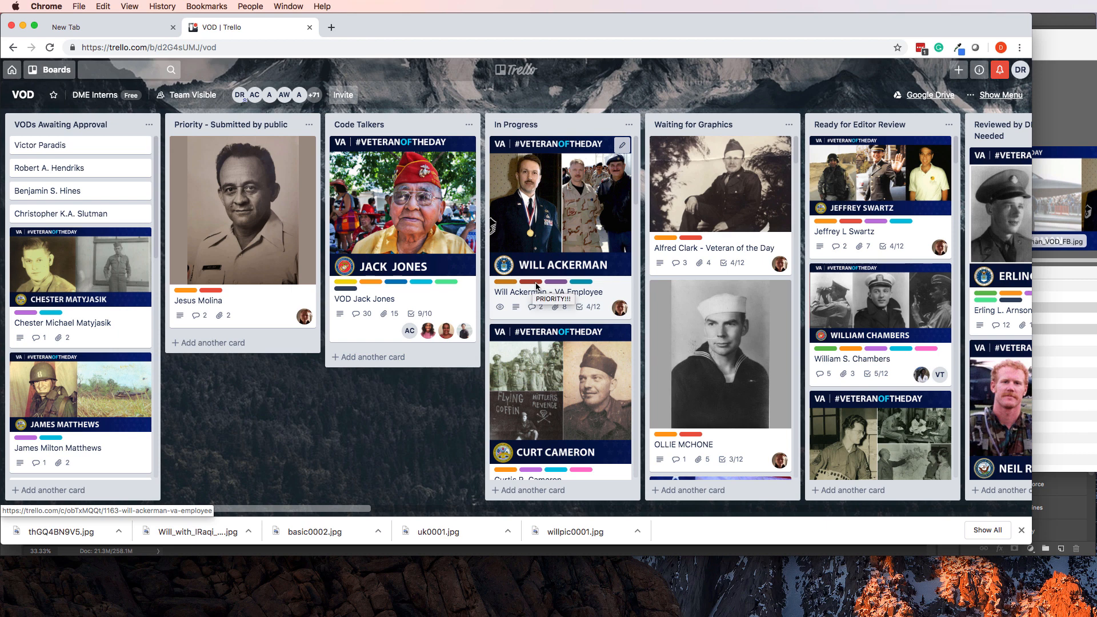
{"action": "left_click_drag", "start_coordinate": [360, 508], "coordinate": [622, 517]}
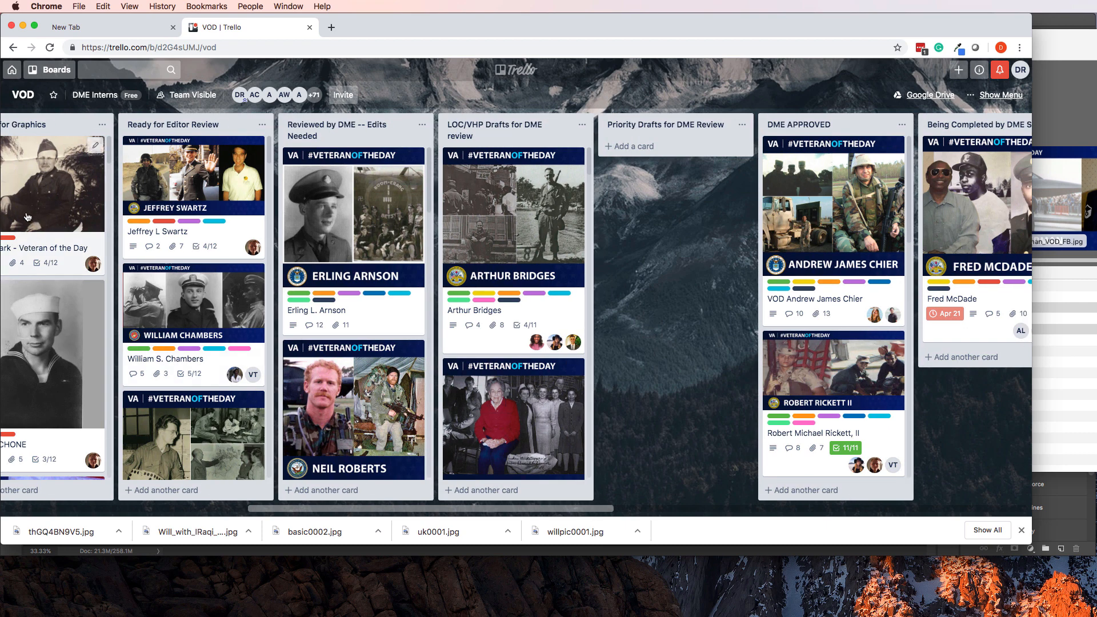
{"action": "scroll", "coordinate": [422, 180], "scroll_direction": "left", "scroll_amount": 15}
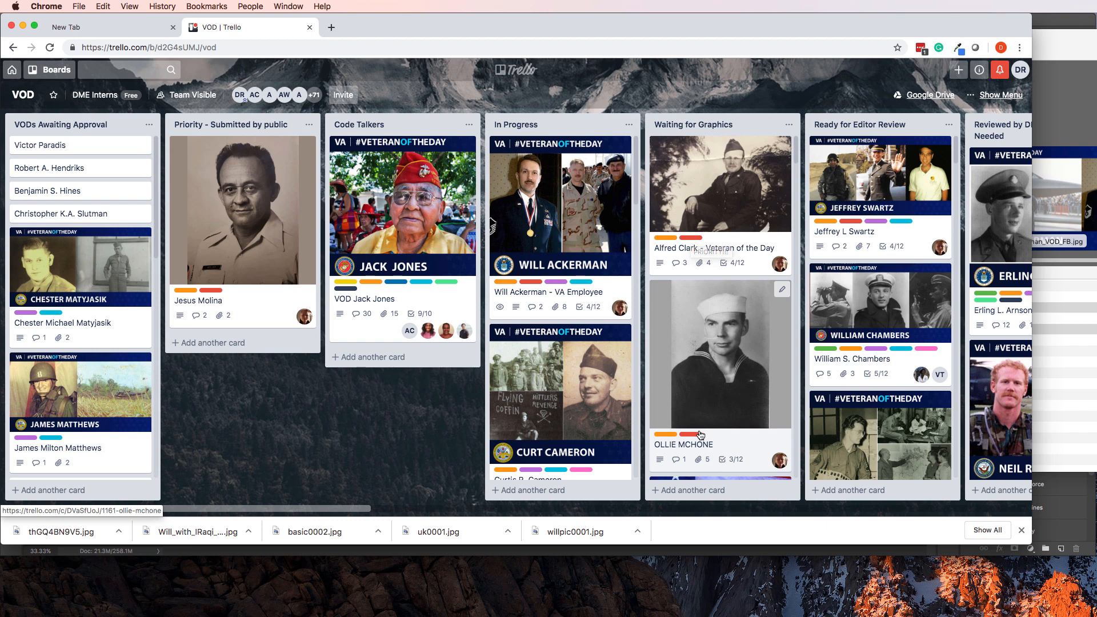
{"action": "scroll", "coordinate": [718, 400], "scroll_direction": "down", "scroll_amount": 10}
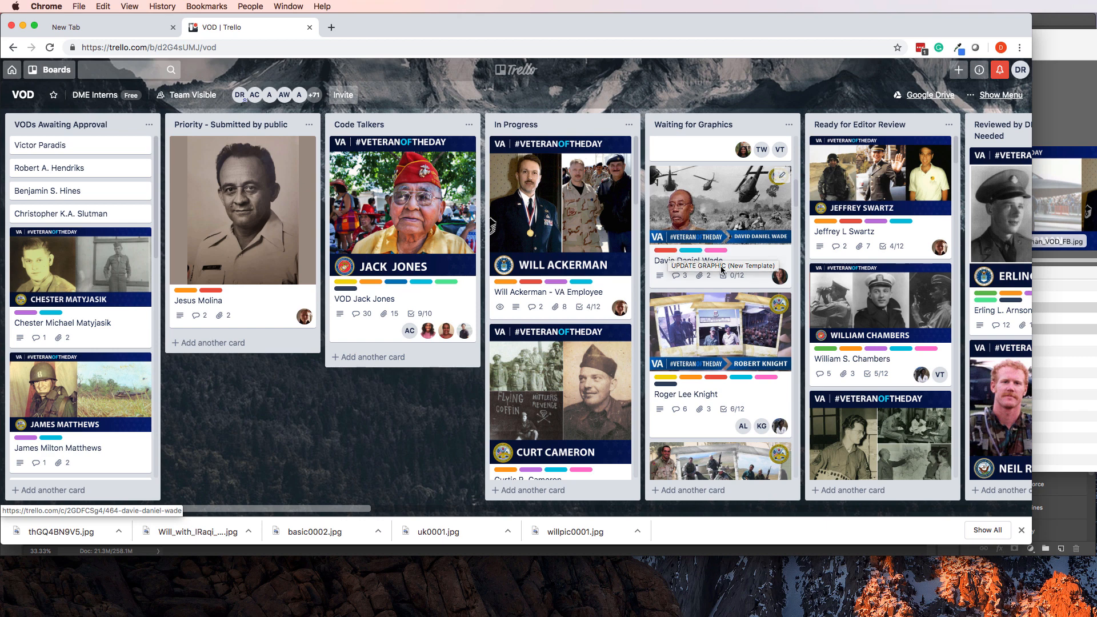
{"action": "scroll", "coordinate": [672, 251], "scroll_direction": "down", "scroll_amount": 5}
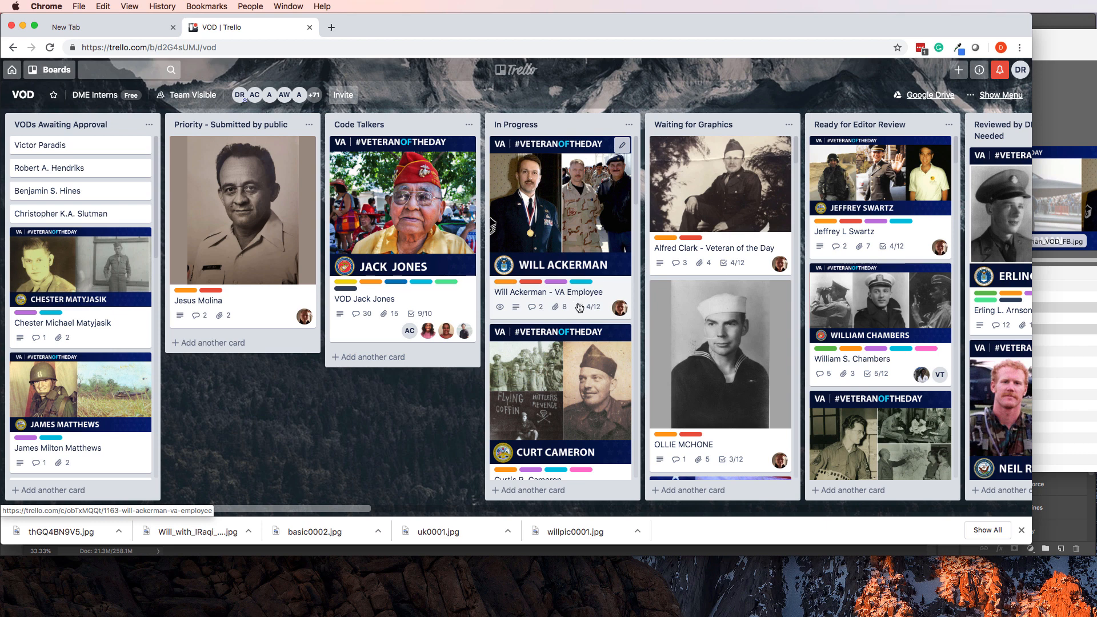
{"action": "scroll", "coordinate": [598, 313], "scroll_direction": "right", "scroll_amount": 10}
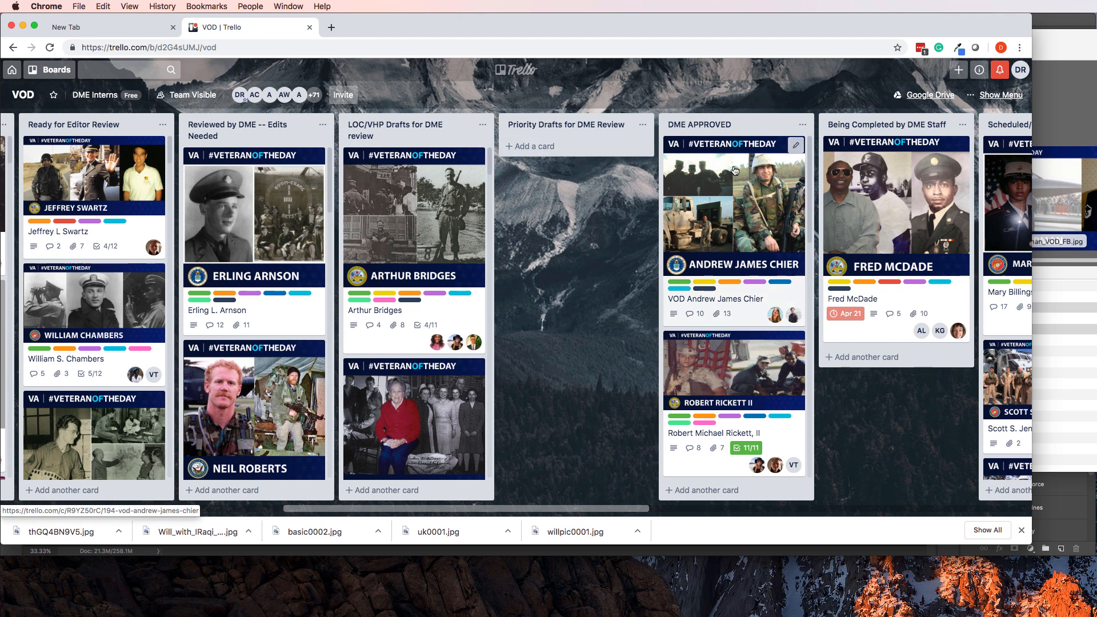
{"action": "scroll", "coordinate": [736, 171], "scroll_direction": "down", "scroll_amount": 10}
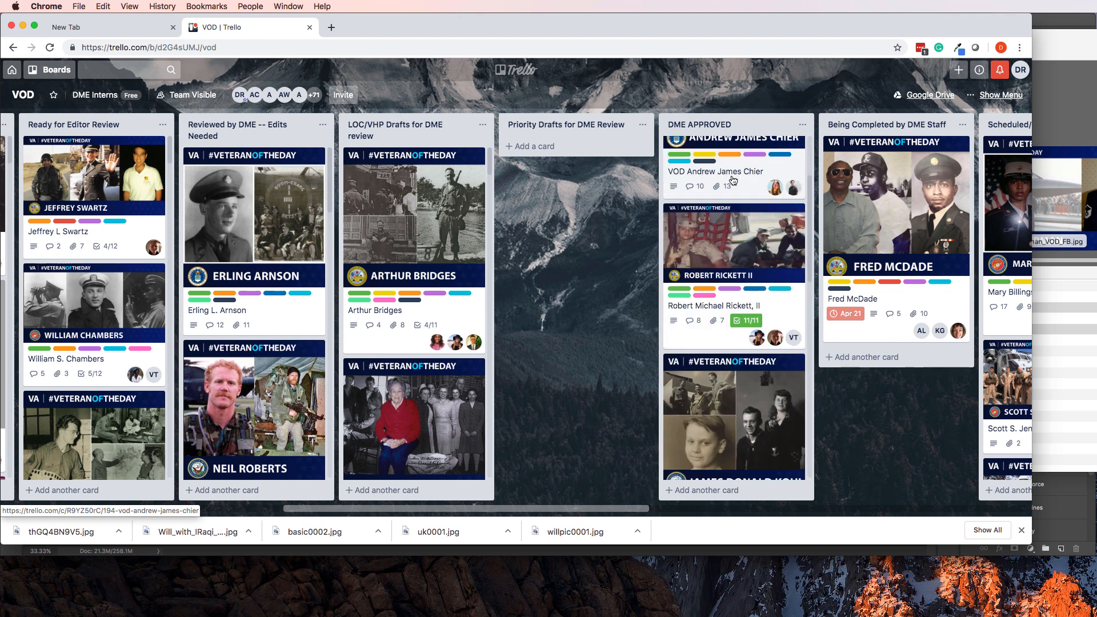
{"action": "scroll", "coordinate": [732, 181], "scroll_direction": "up", "scroll_amount": 6}
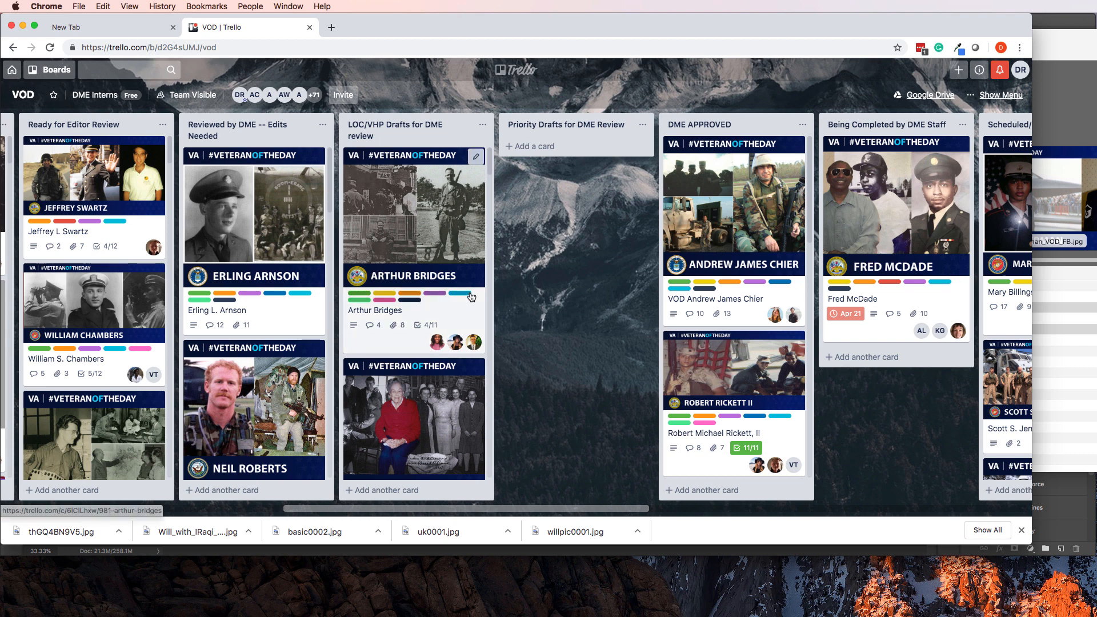
{"action": "scroll", "coordinate": [328, 256], "scroll_direction": "left", "scroll_amount": 10}
{"action": "scroll", "coordinate": [503, 188], "scroll_direction": "right", "scroll_amount": 15}
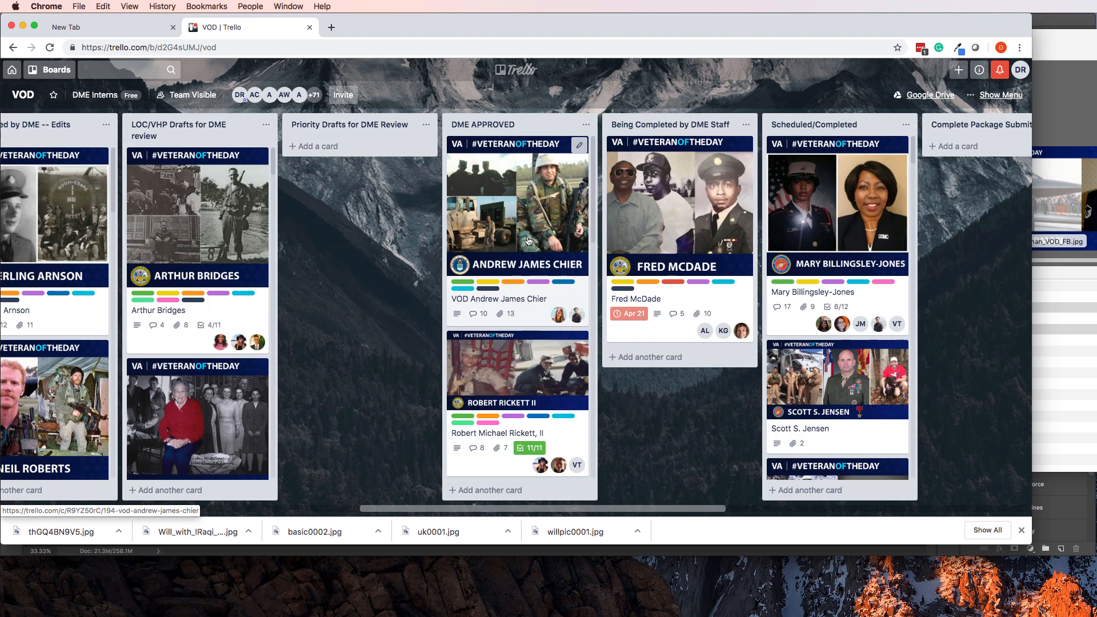